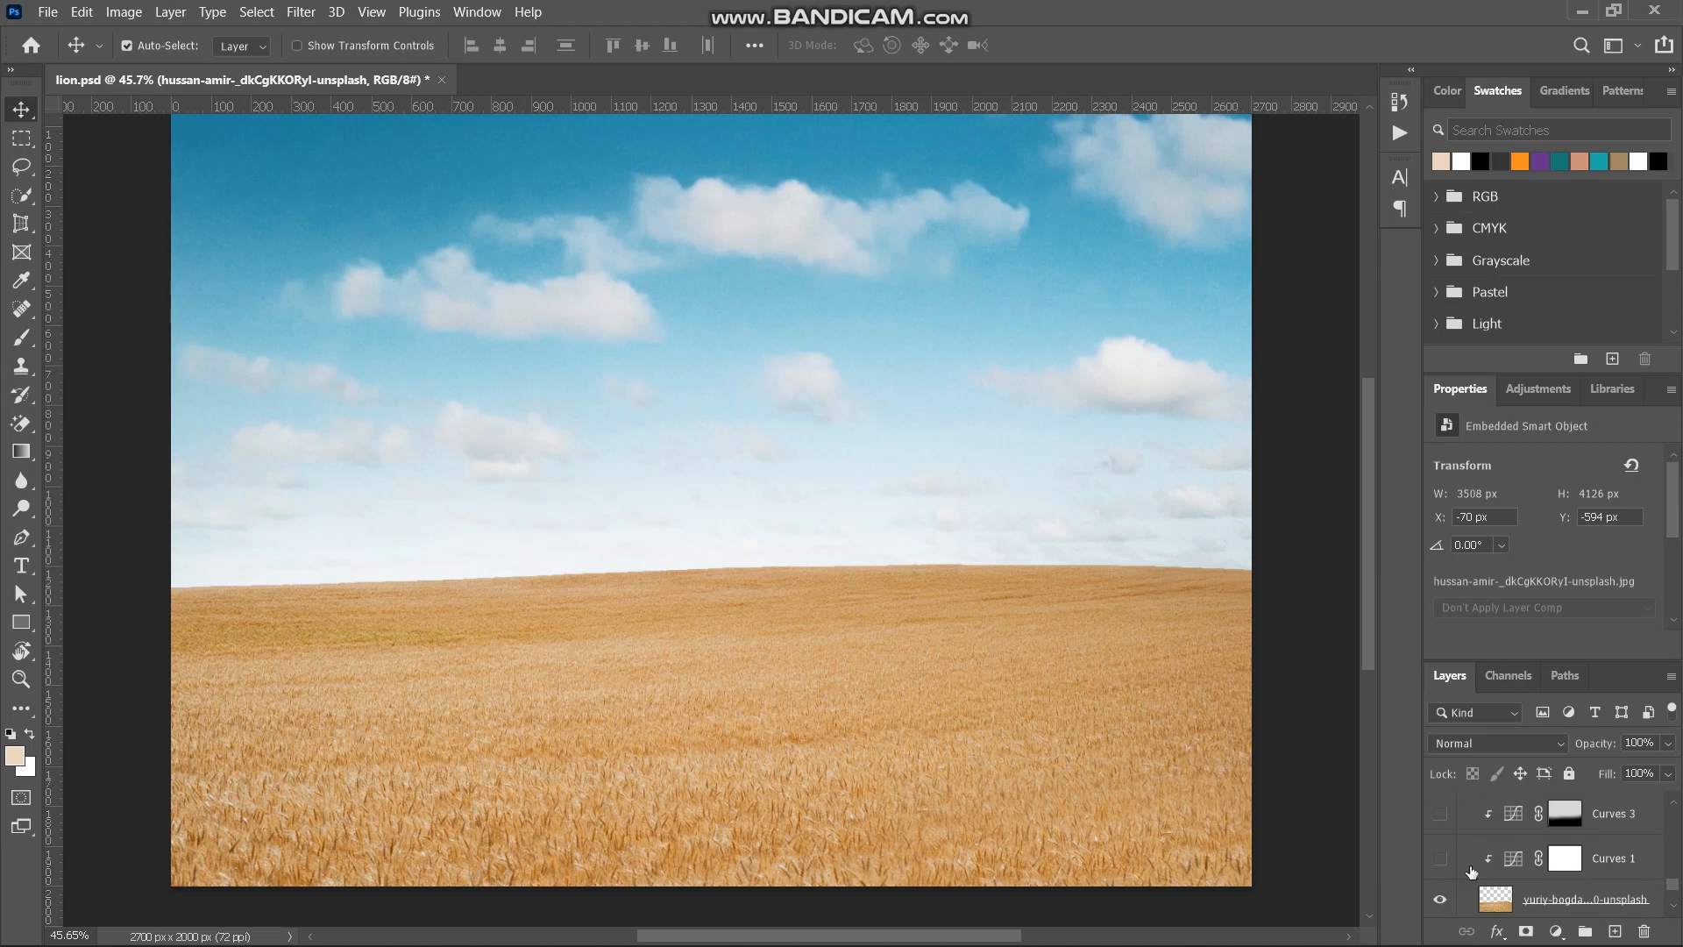
# - Turn on the Curves 1, Curves 3, Curves 4 and Curves 5 adjustments clipped to the wheat field layer
pyautogui.click(1440, 859)
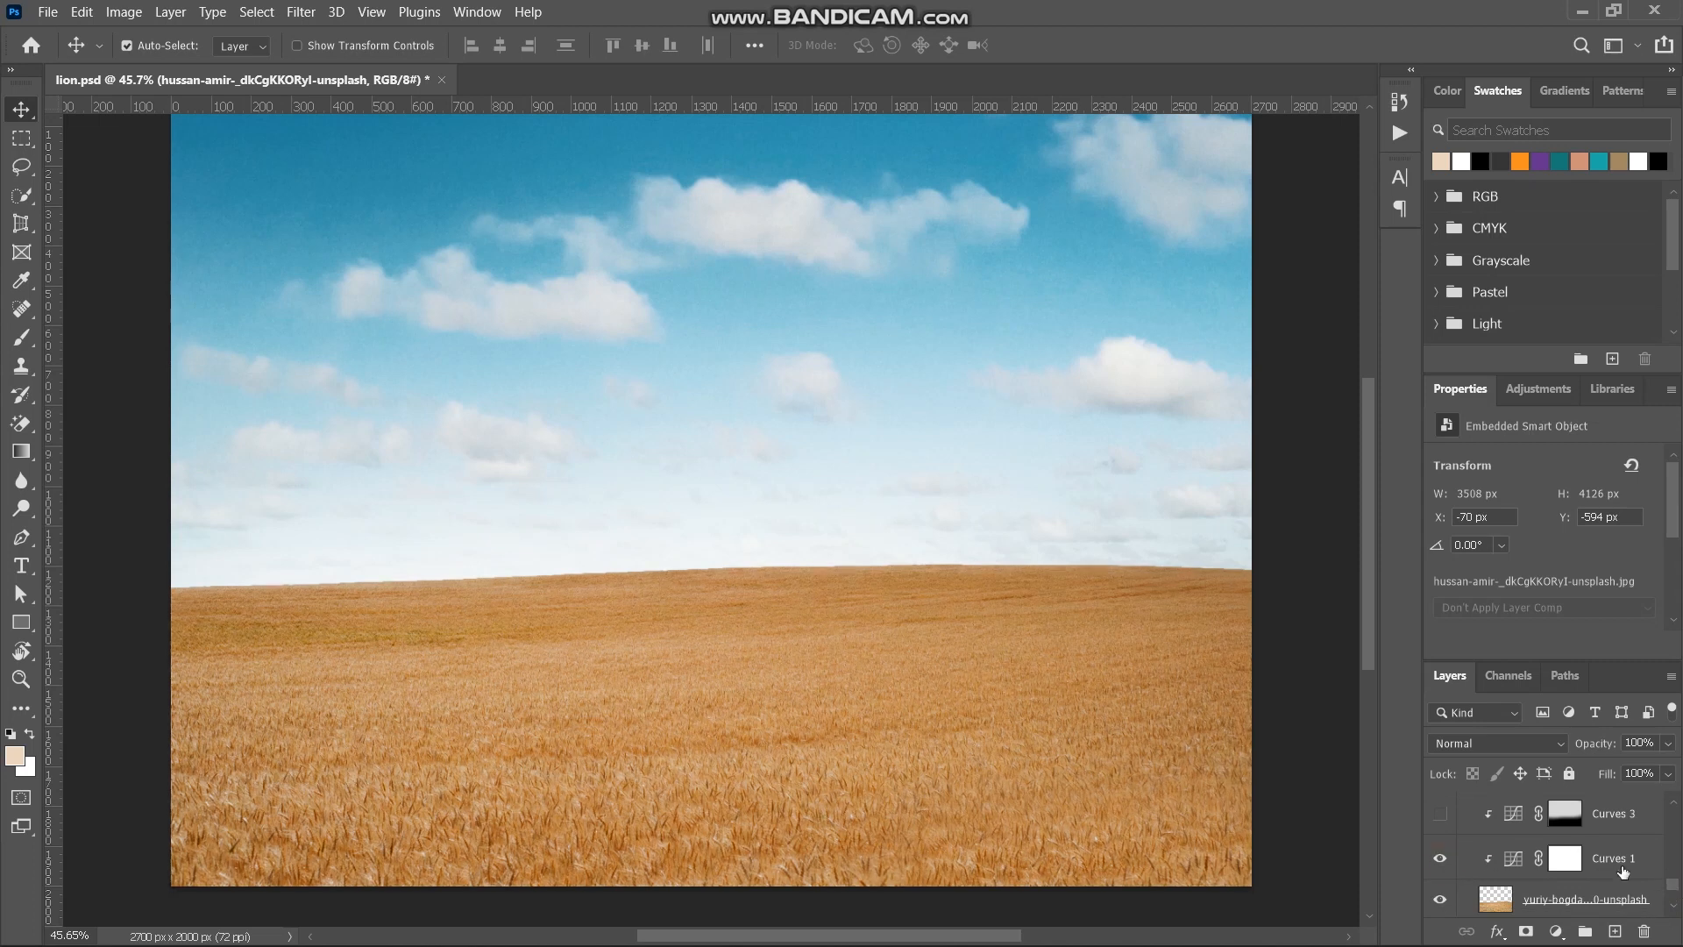
pyautogui.scroll(3, 1672, 891)
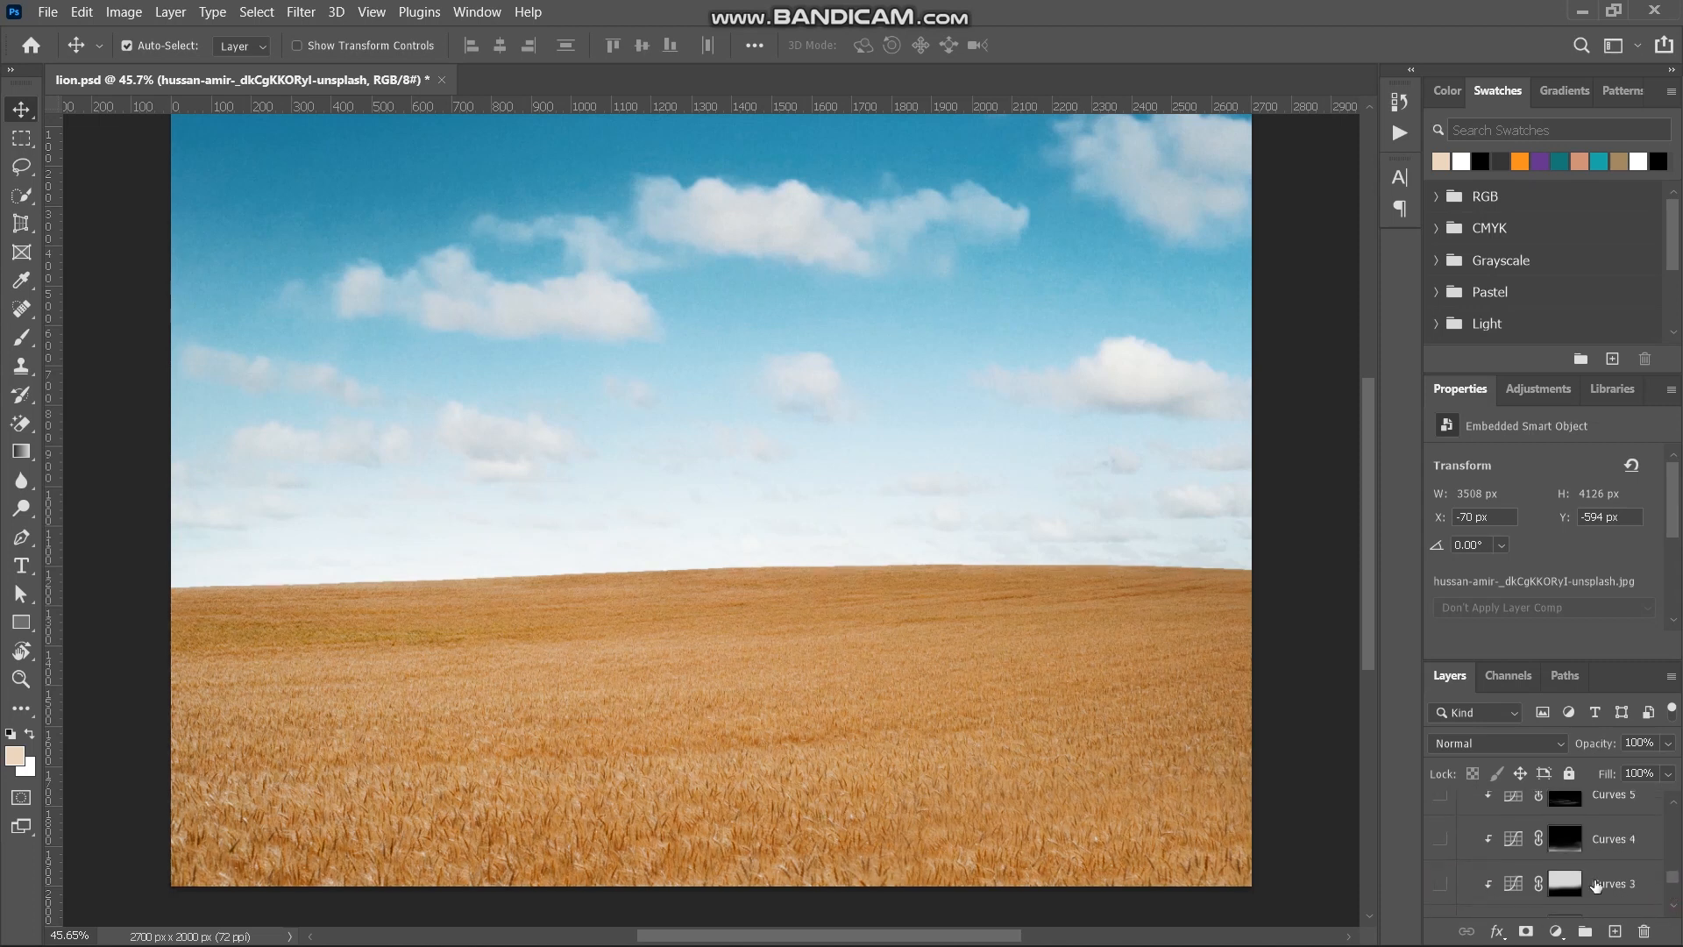
pyautogui.click(1440, 840)
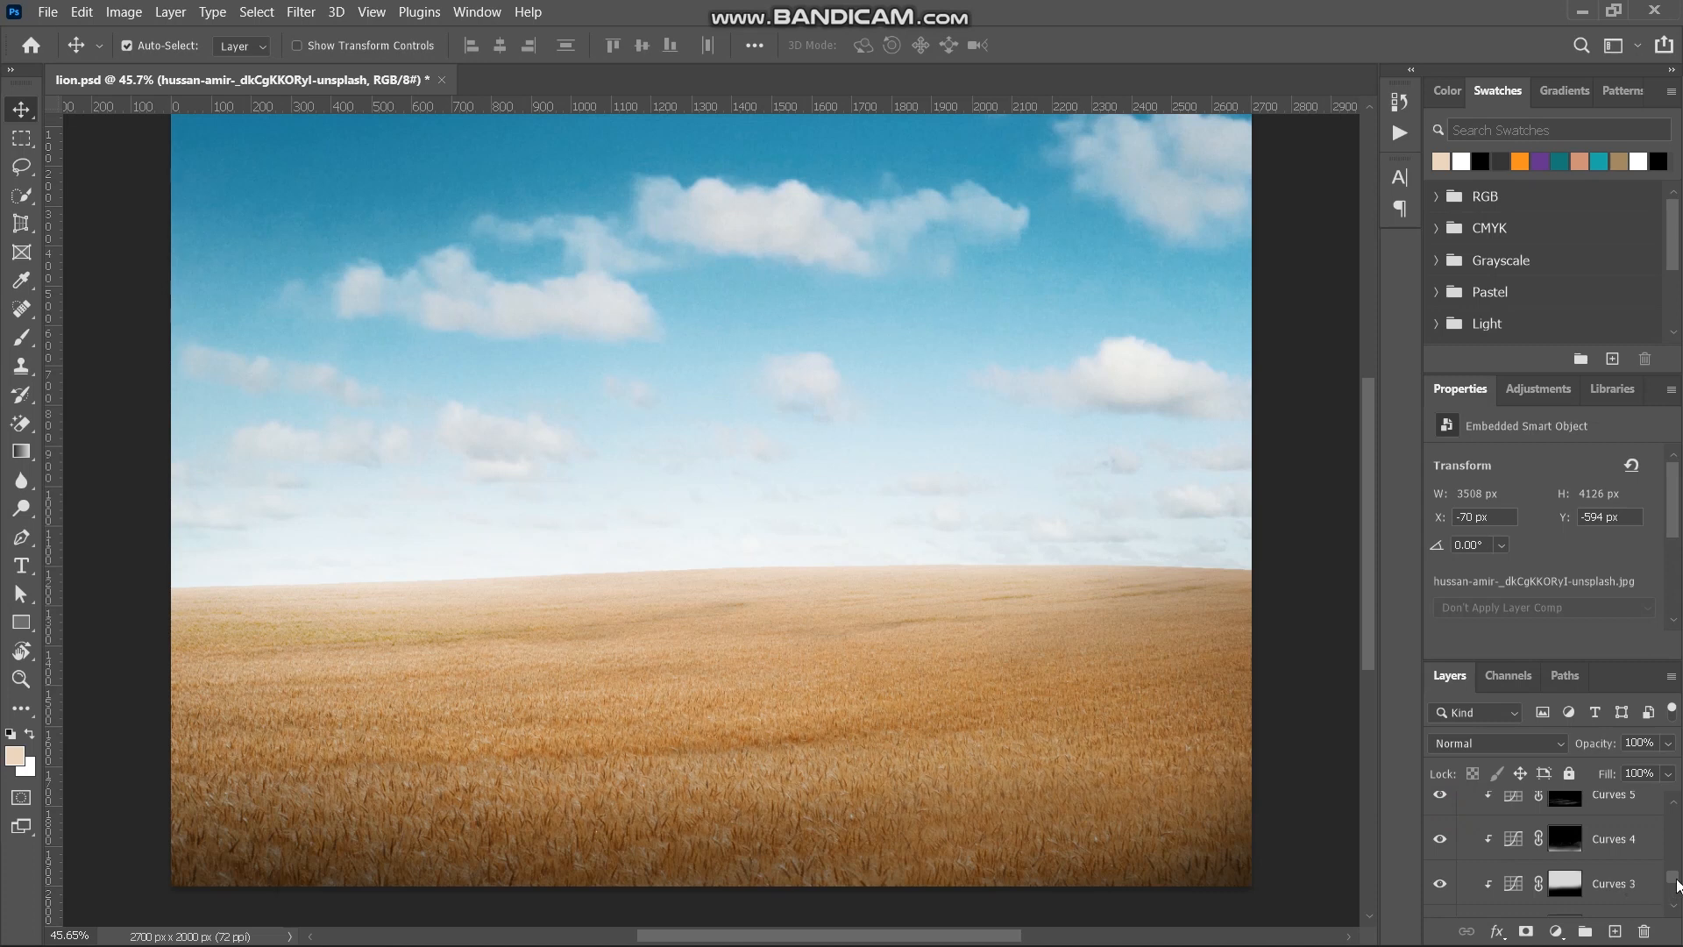
# - Show and select Layer 2, the warm glow at the horizon, and collapse the bg group
pyautogui.moveTo(1676, 881); pyautogui.dragTo(1679, 874)
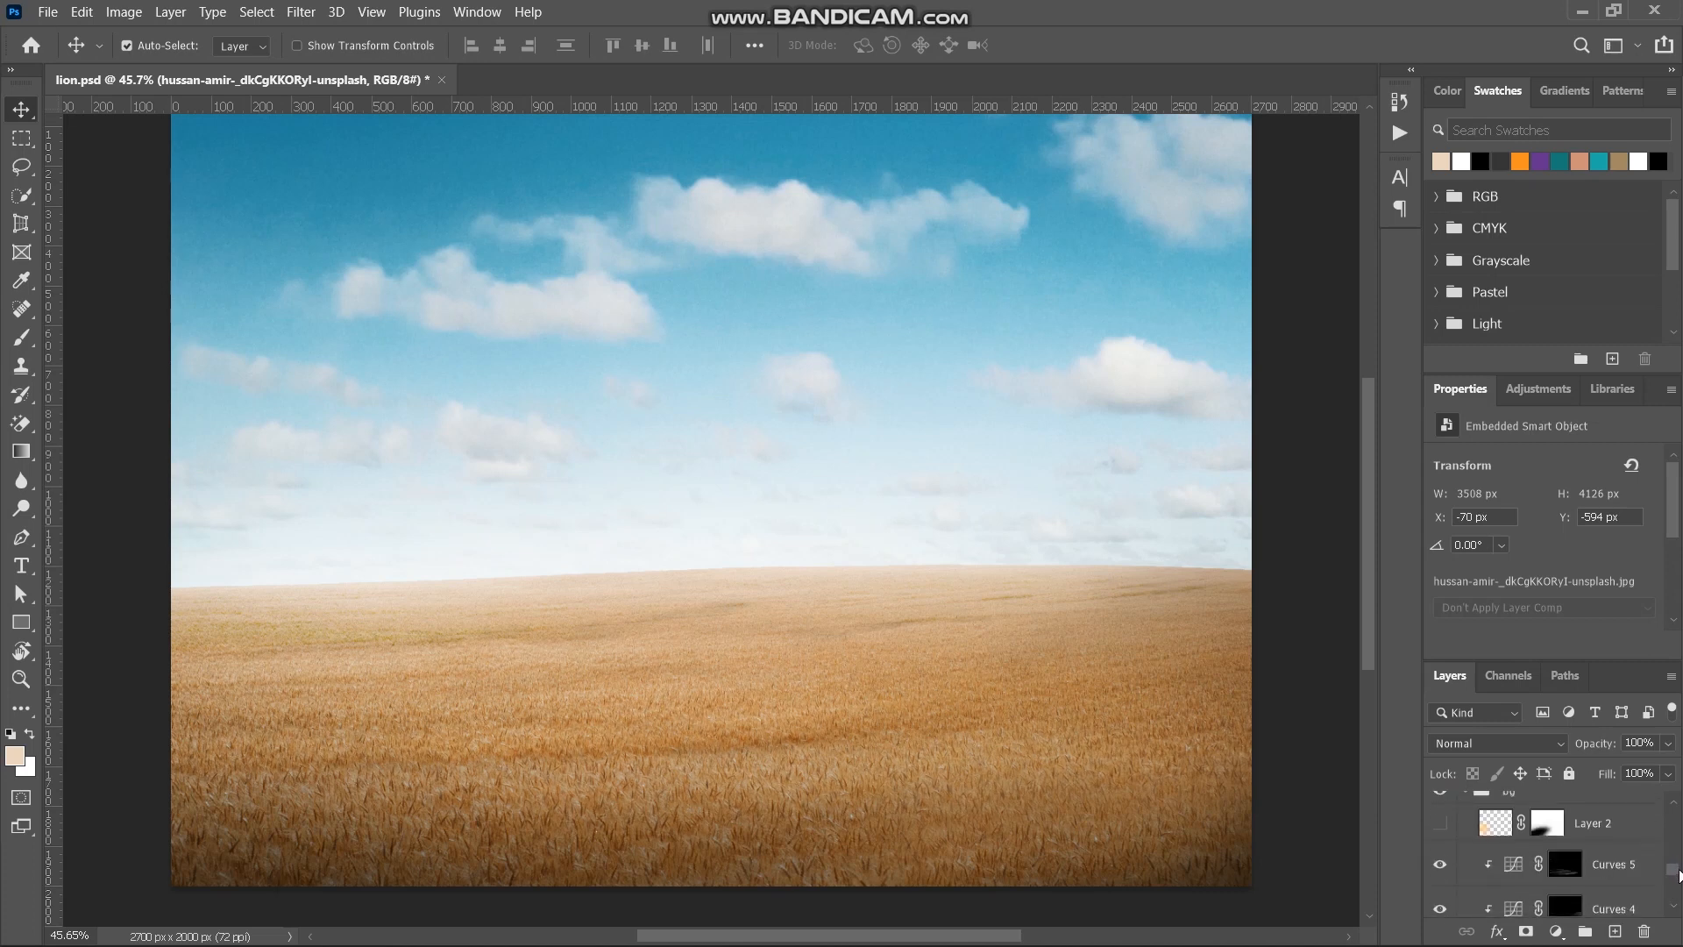
pyautogui.click(1445, 831)
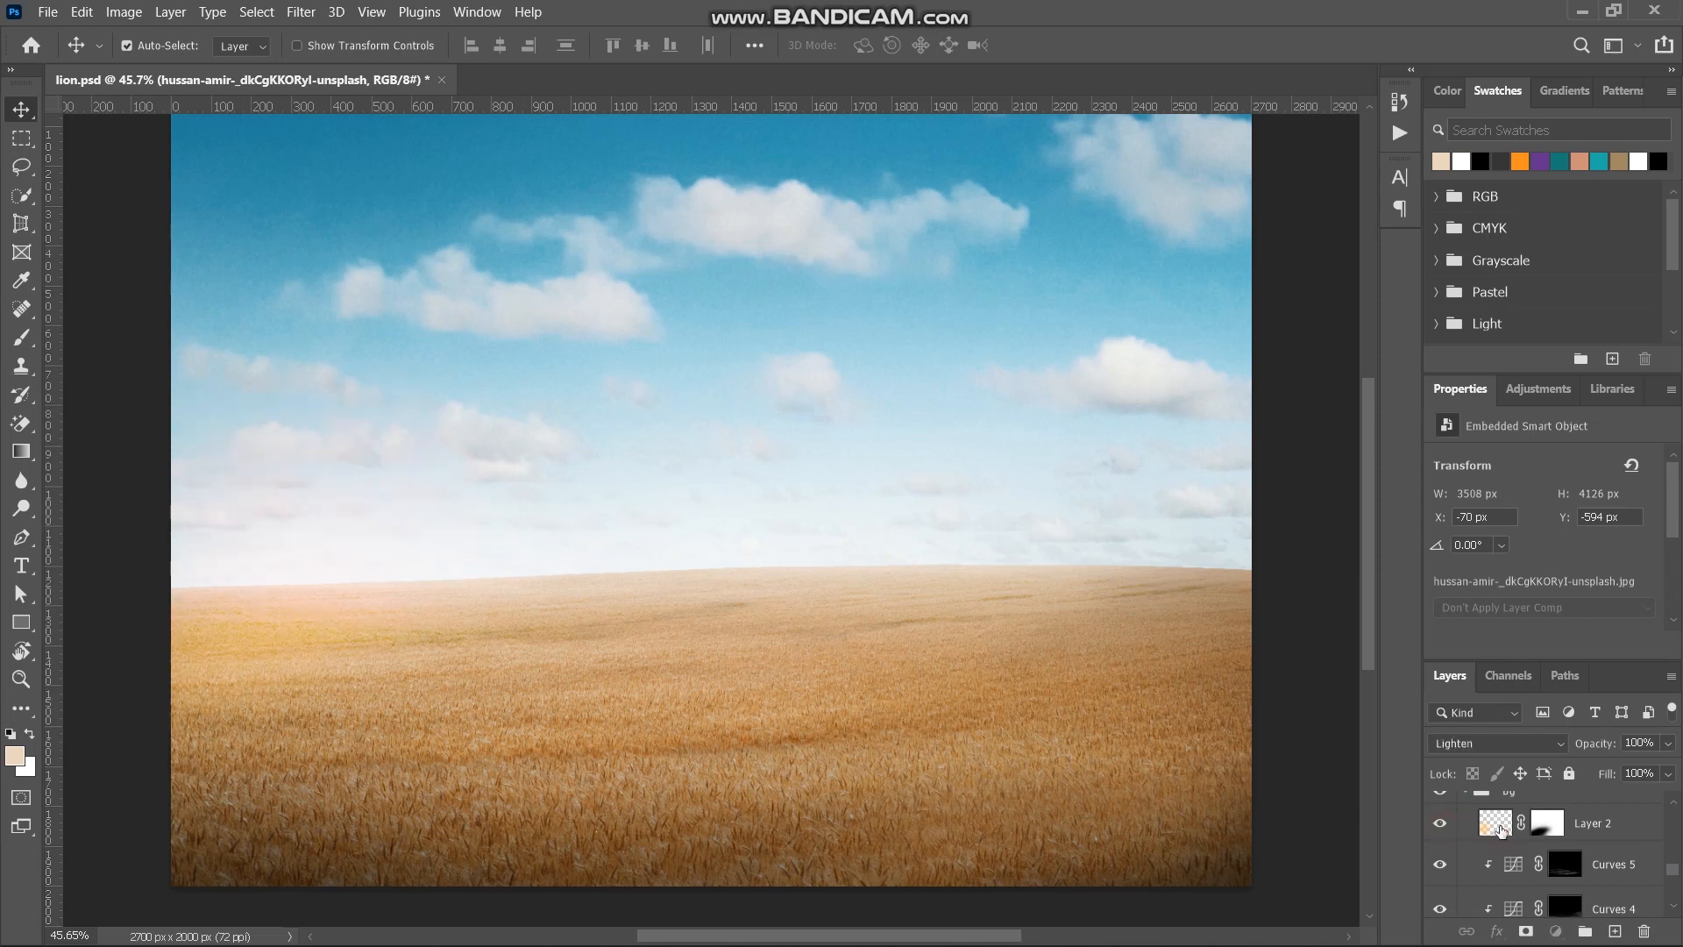
pyautogui.click(1499, 827)
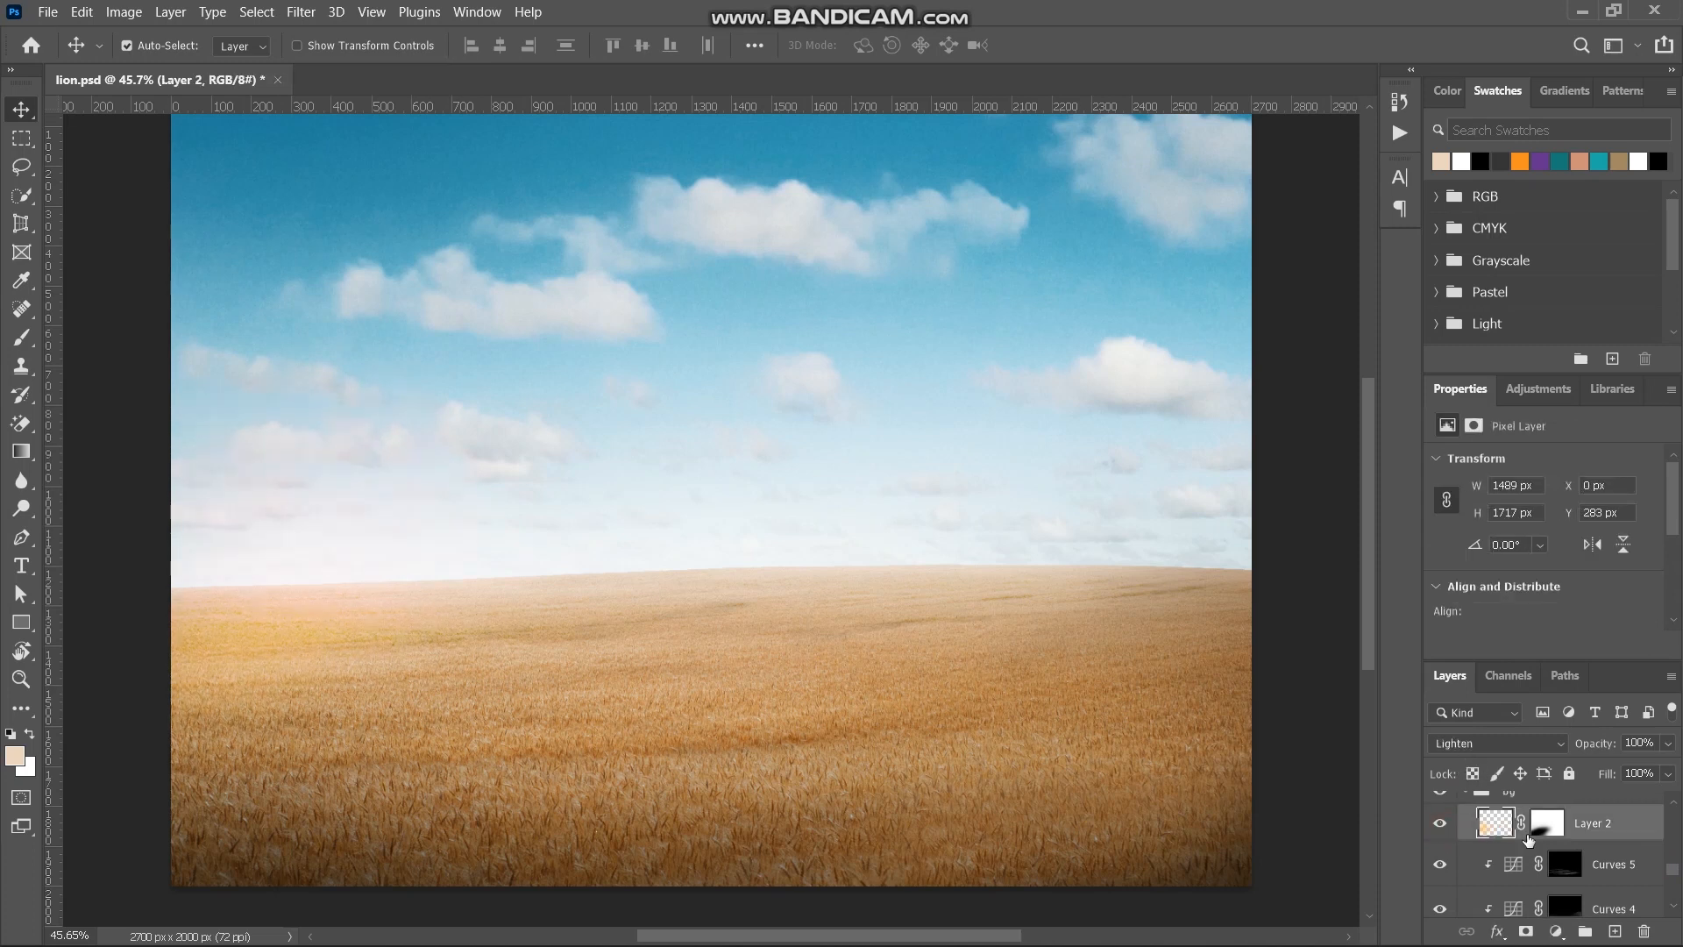
pyautogui.scroll(1, 1540, 817)
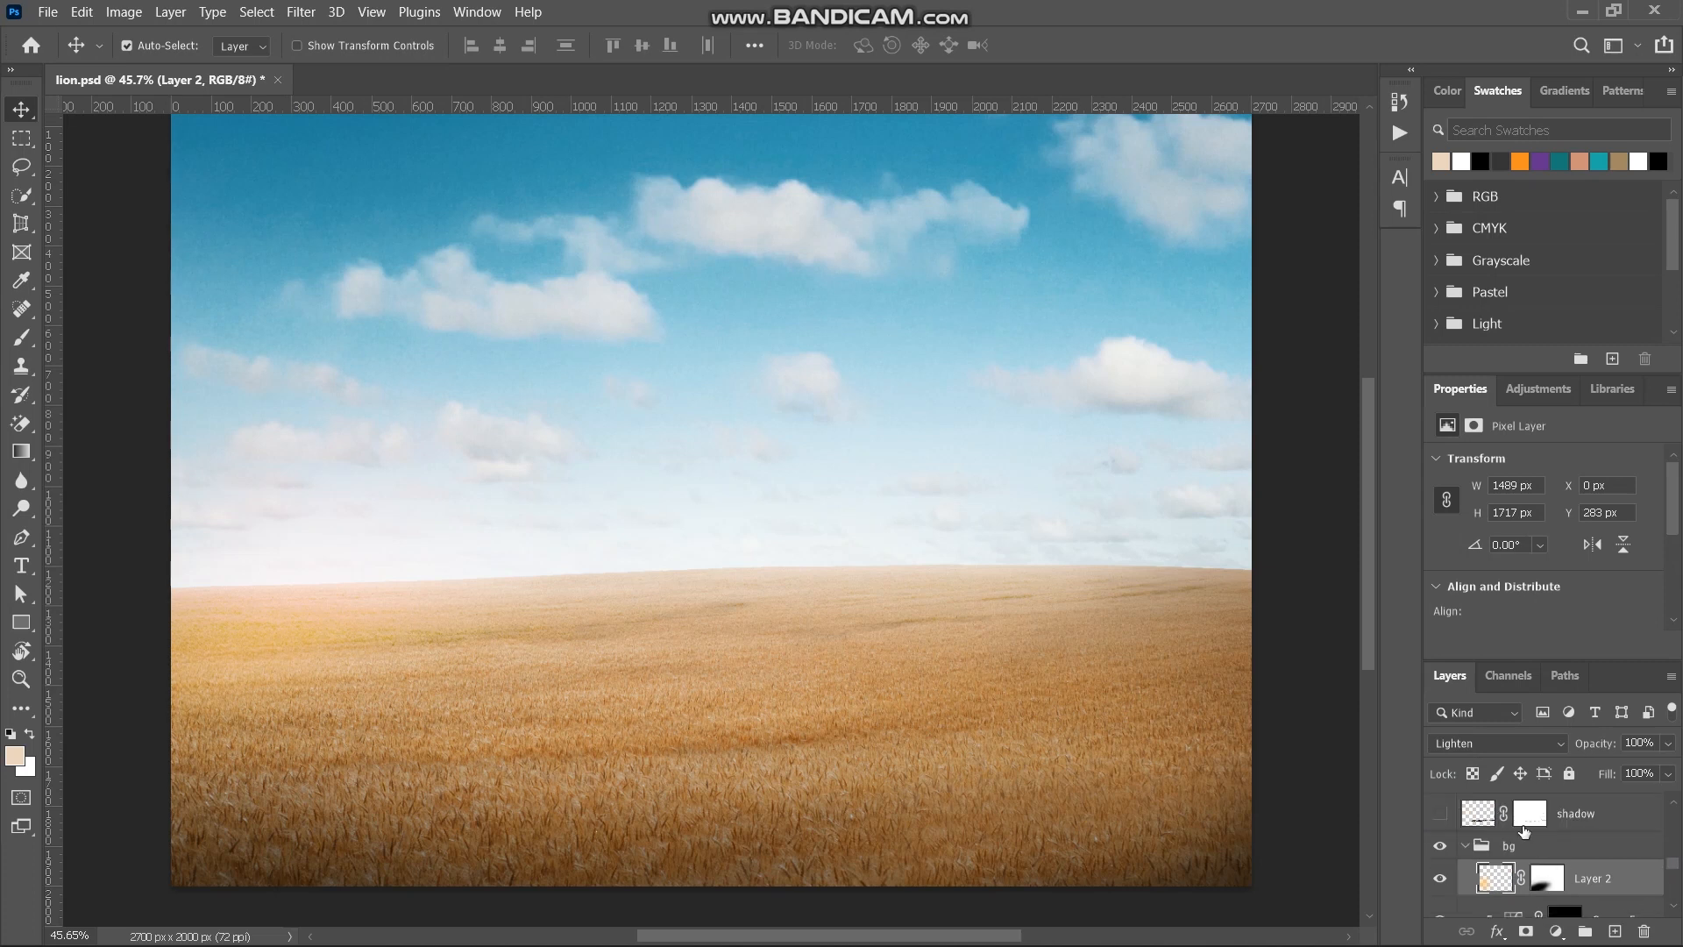
pyautogui.click(1466, 847)
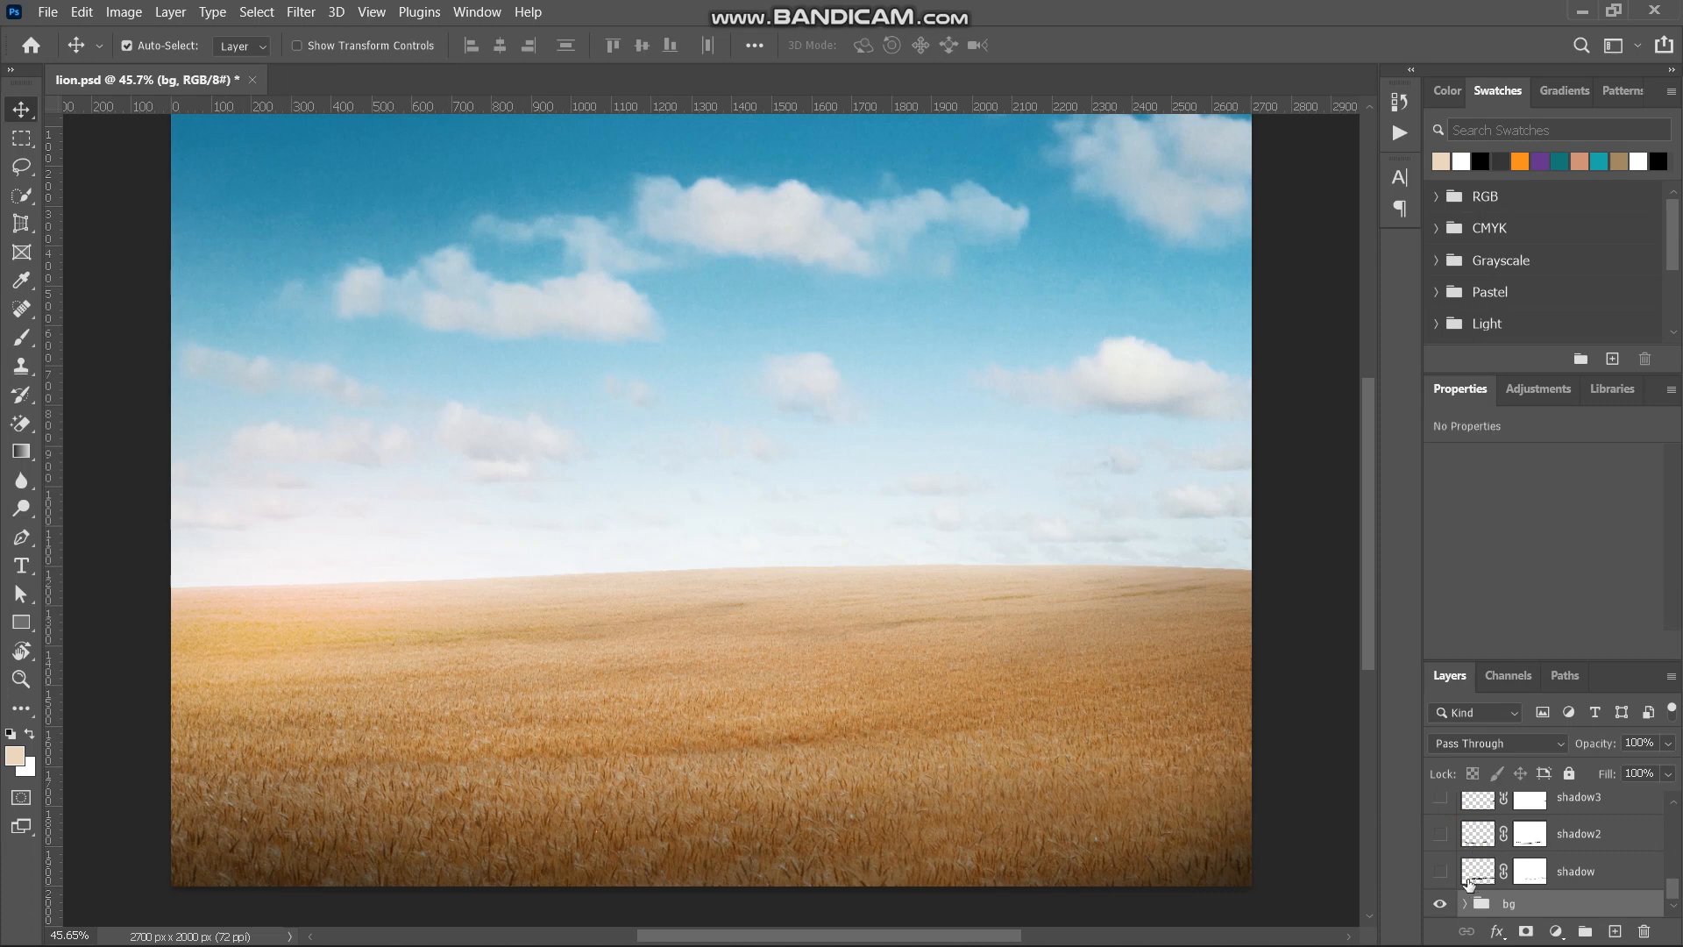
# - Show the lady group and expand it down to its masked lady photo layer
pyautogui.scroll(2, 1475, 863)
pyautogui.scroll(2, 1473, 863)
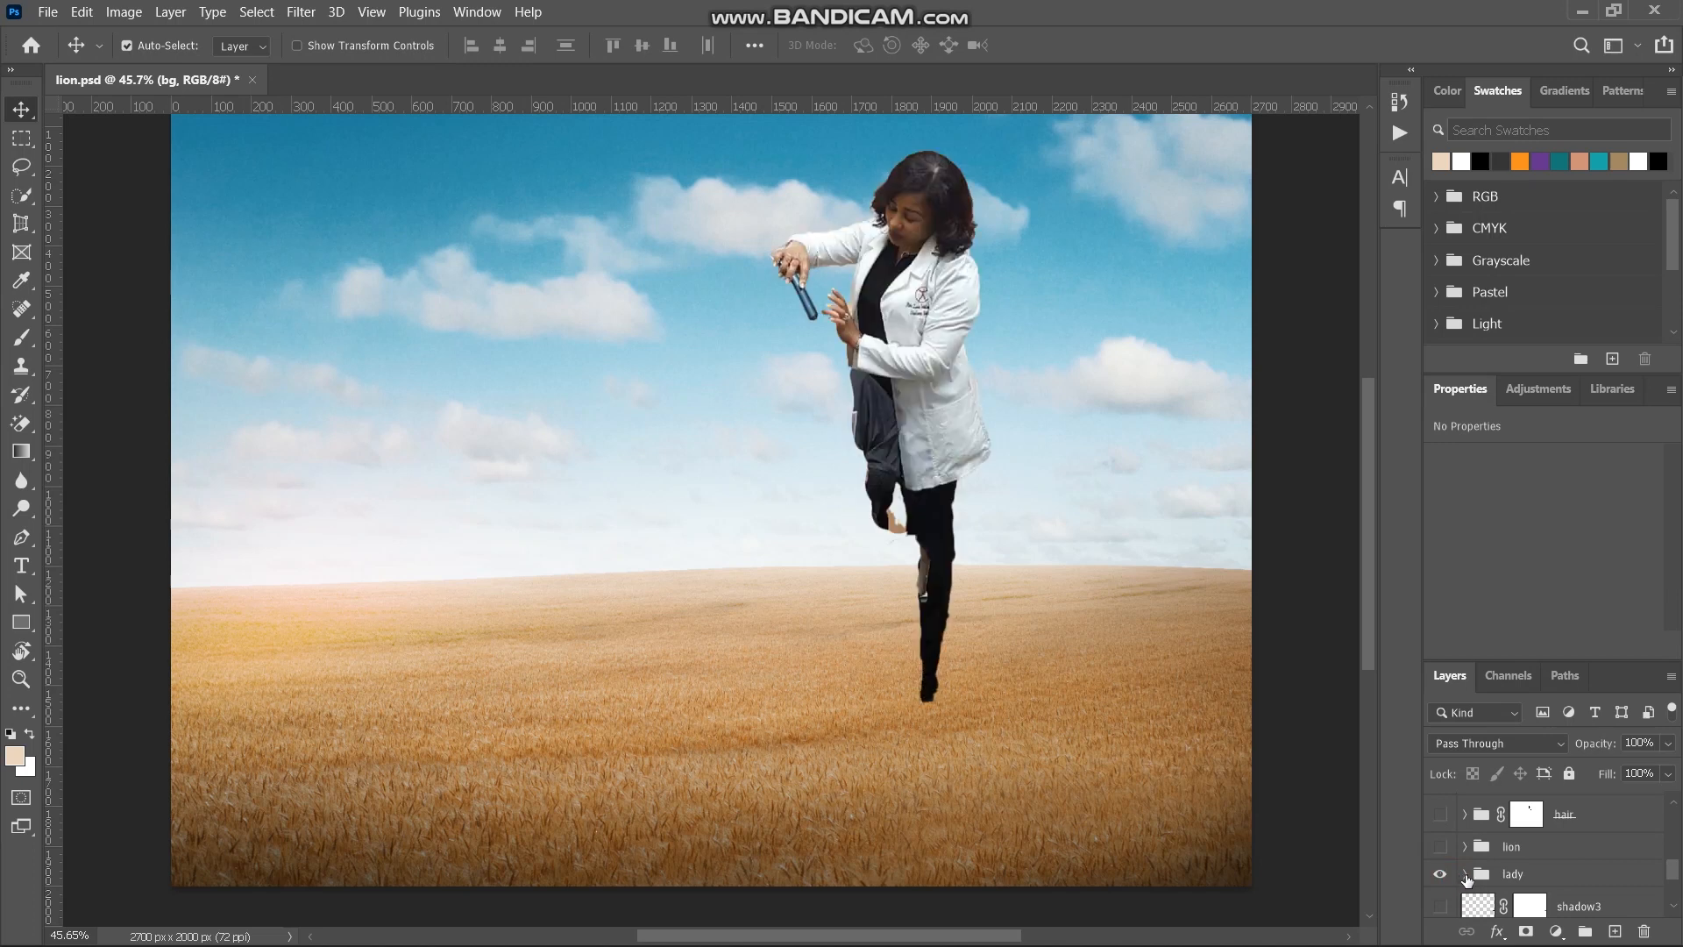
pyautogui.click(1464, 875)
pyautogui.scroll(-3, 1503, 894)
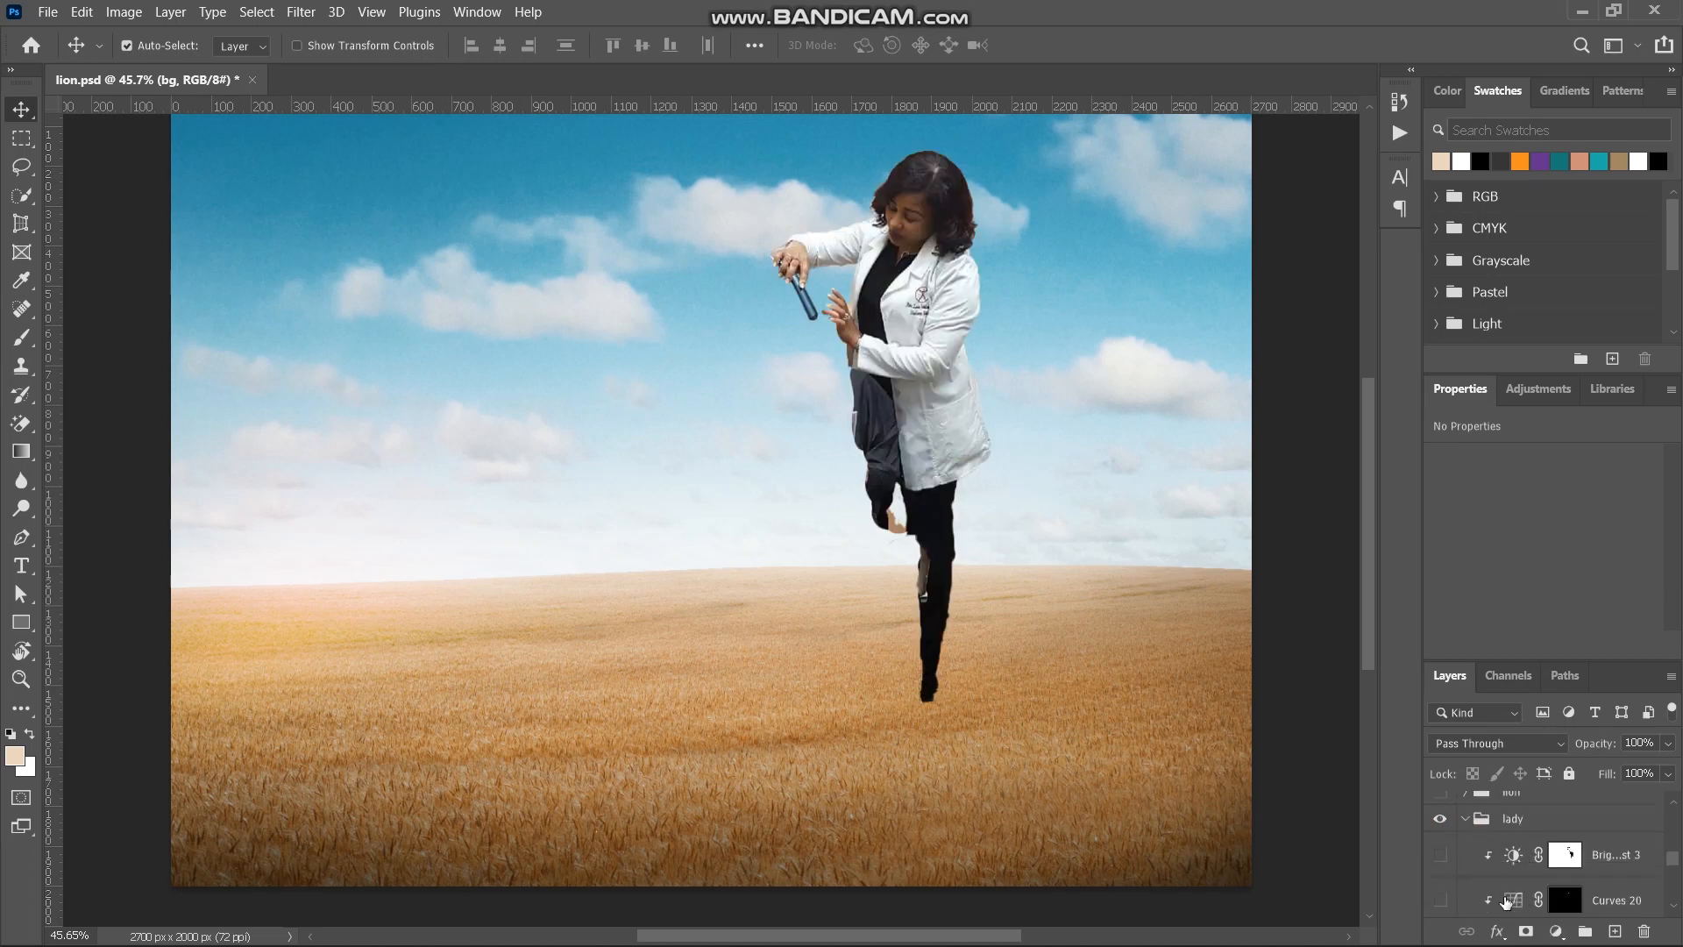
pyautogui.scroll(-4, 1505, 900)
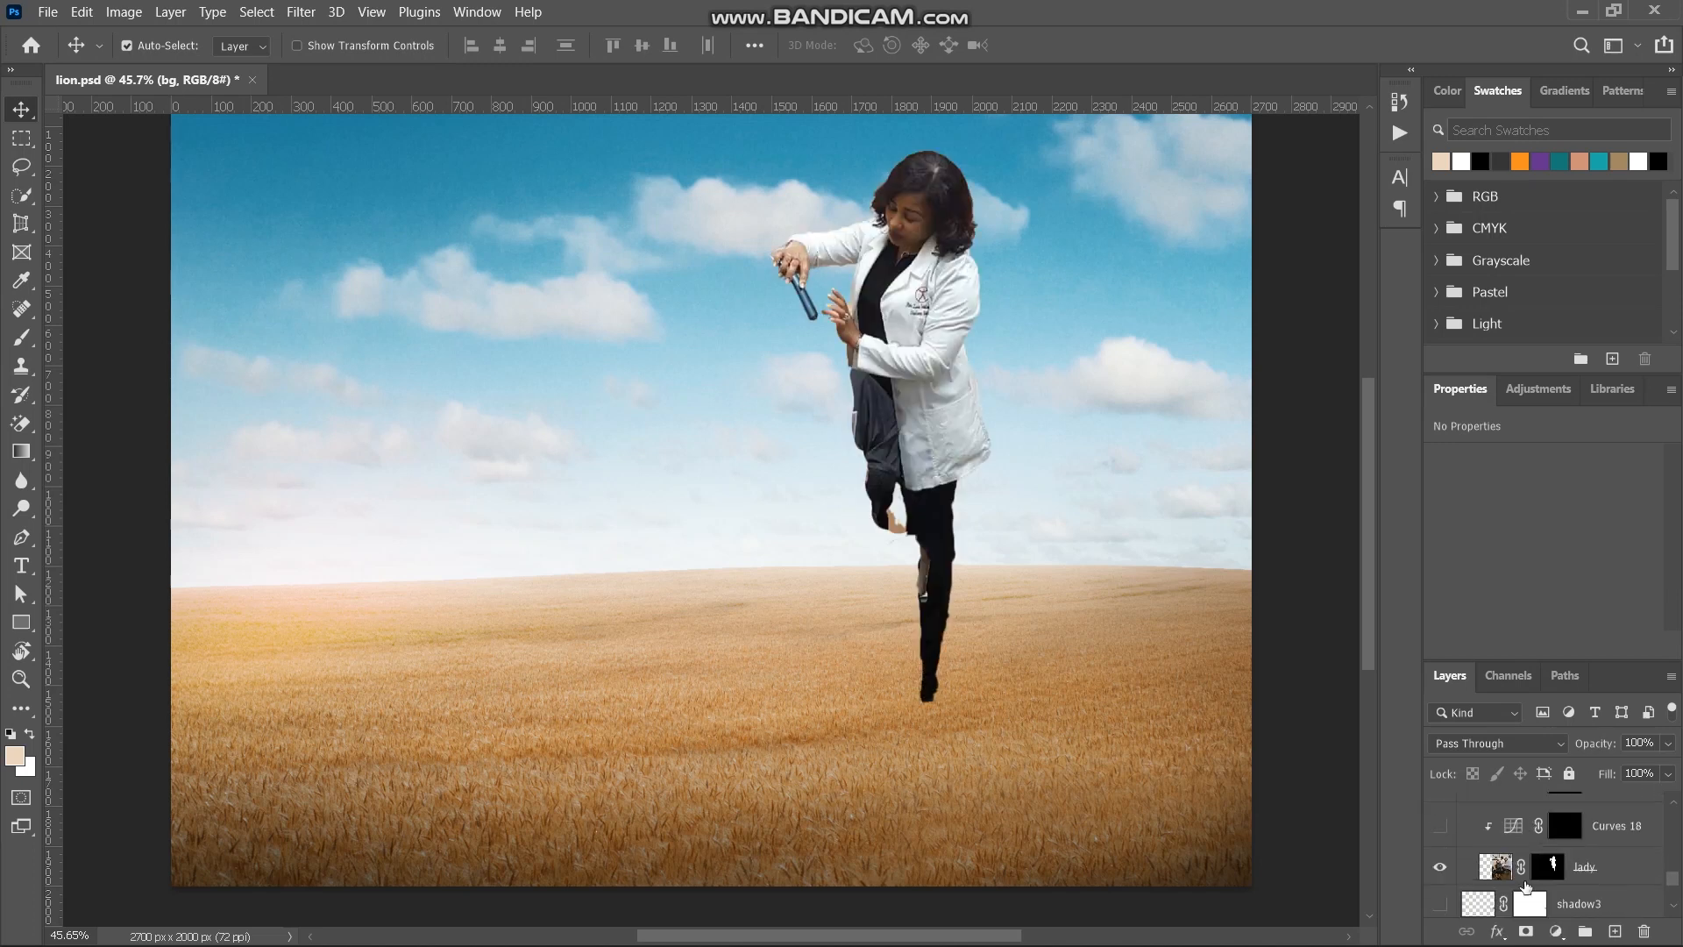
# - Temporarily disable the lady layer's mask to view the full source photo, and re-enable it
pyautogui.click(1546, 870)
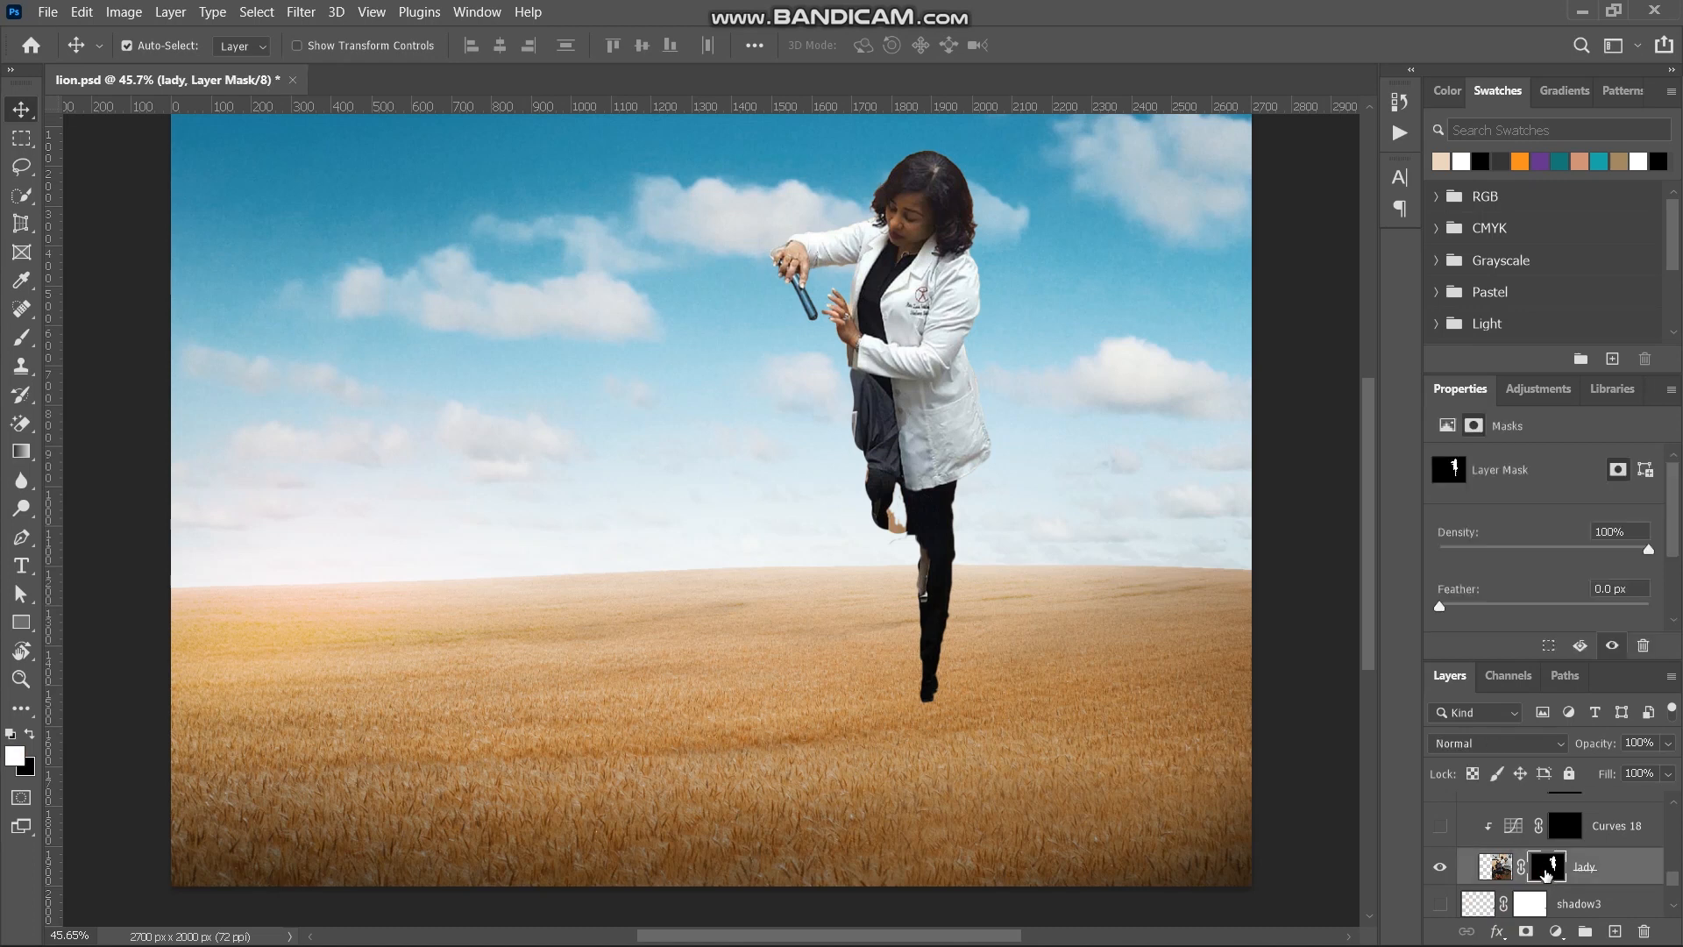
pyautogui.keyDown('shift'); pyautogui.click(1545, 870); pyautogui.keyUp('shift')
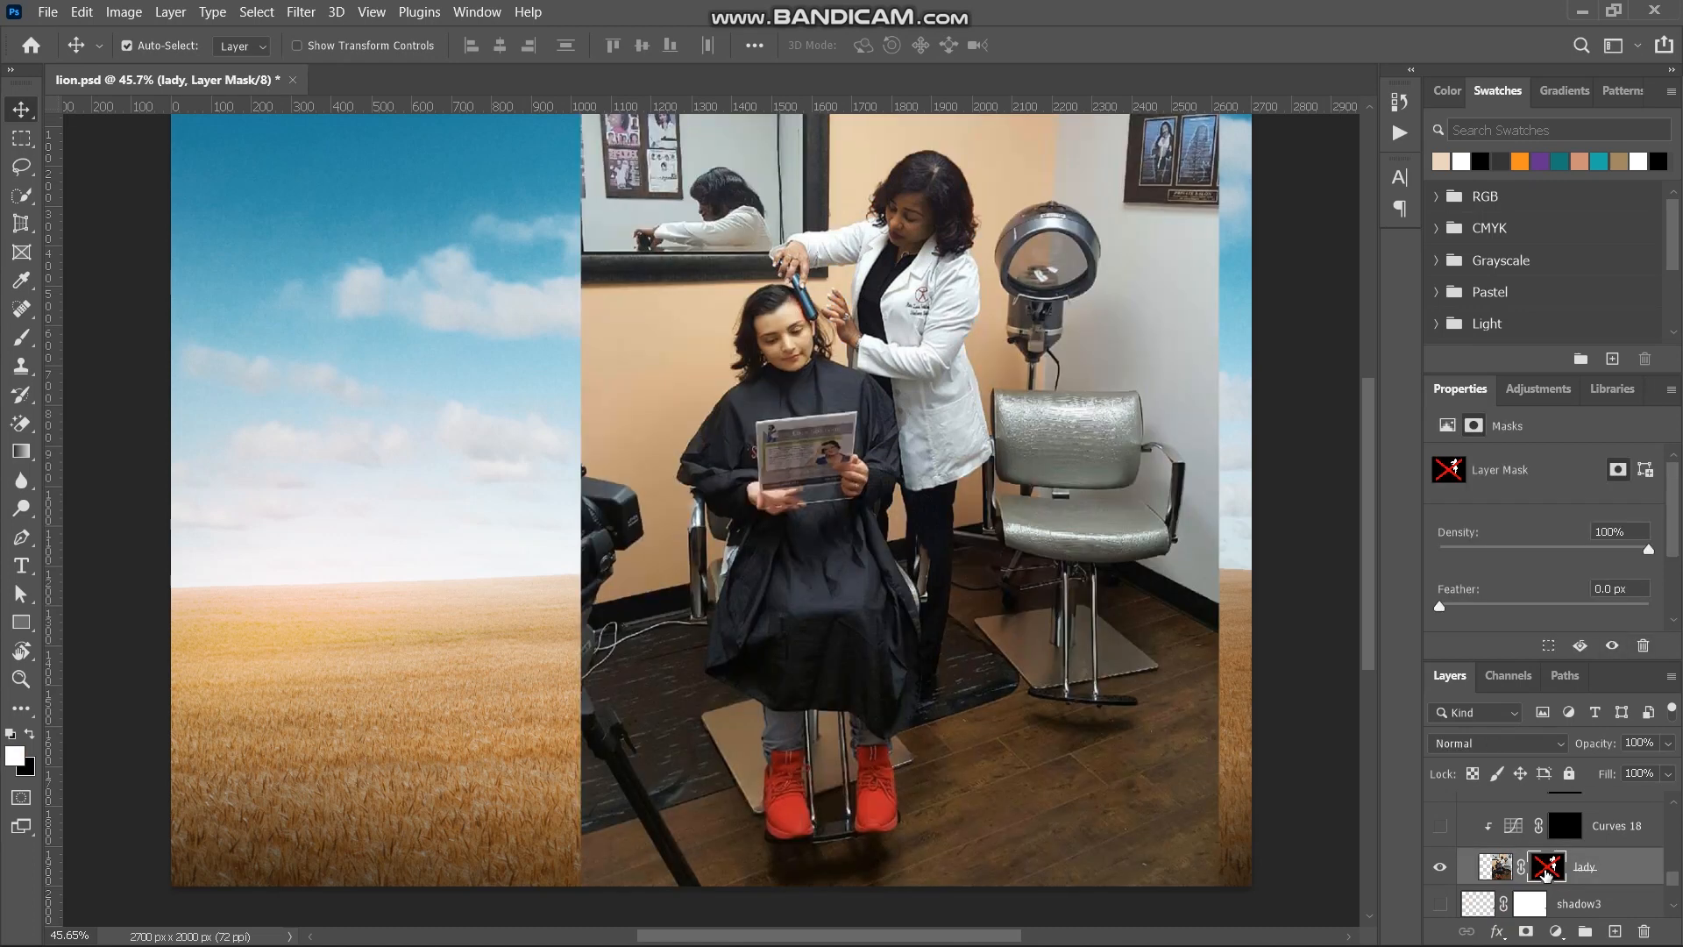
pyautogui.keyDown('shift'); pyautogui.click(1546, 871); pyautogui.keyUp('shift')
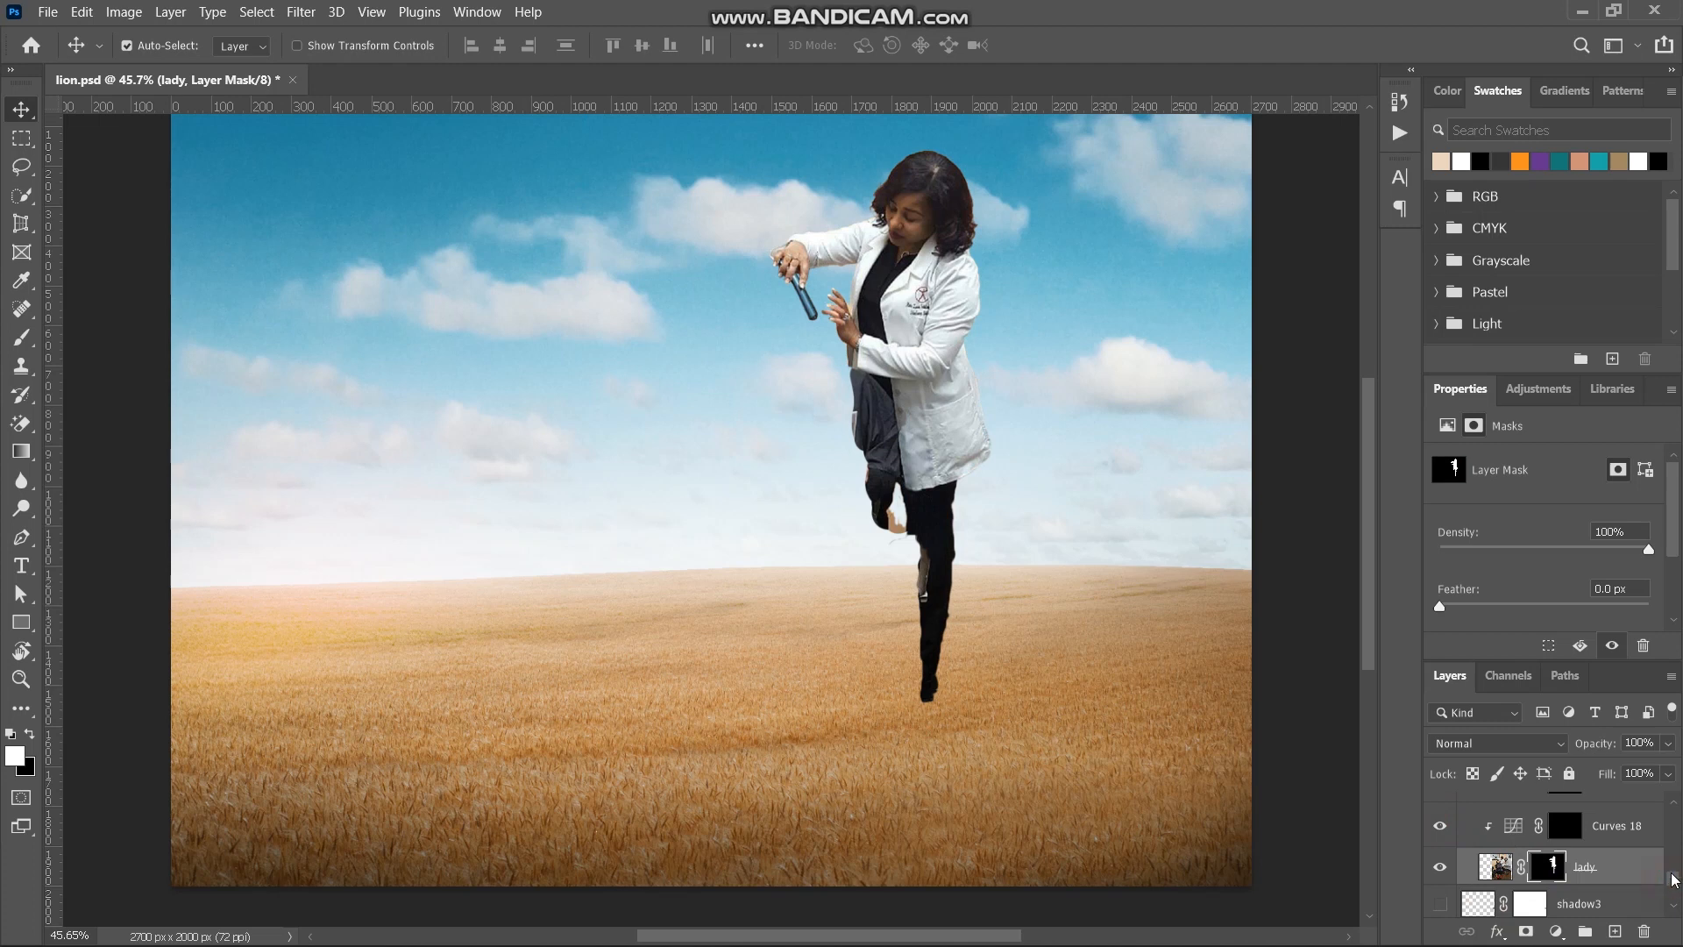
# - Turn on the Curves and Brightness/Contrast adjustments clipped to the lady layer and collapse the lady group
pyautogui.scroll(2, 1674, 879)
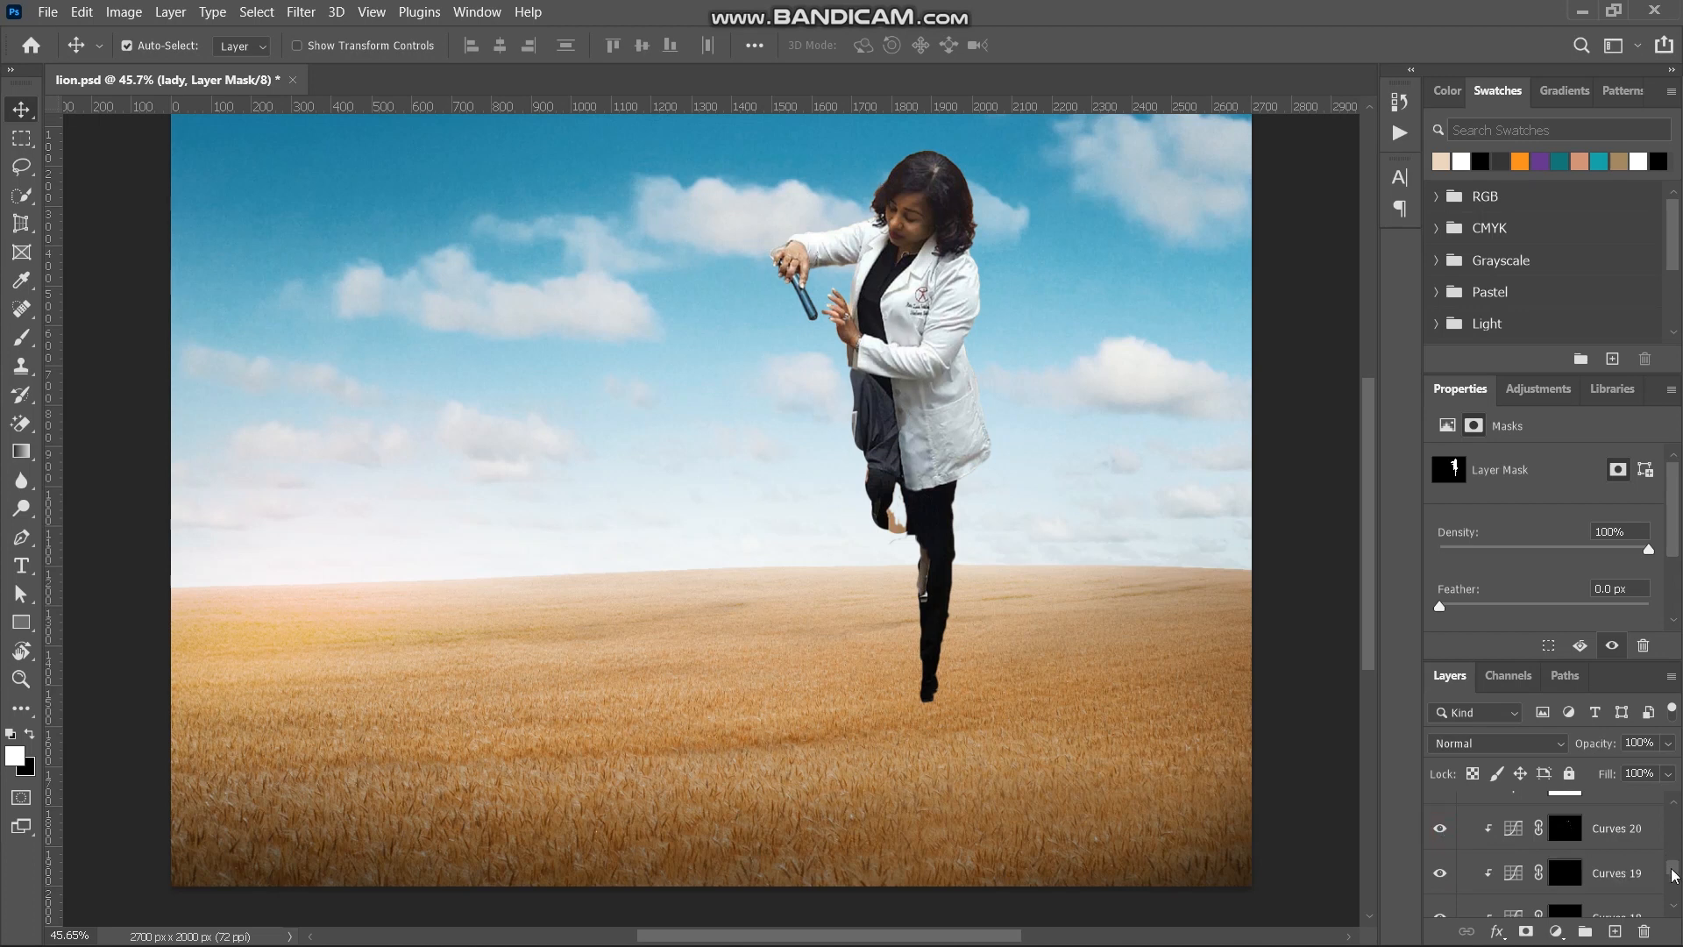
pyautogui.scroll(2, 1672, 875)
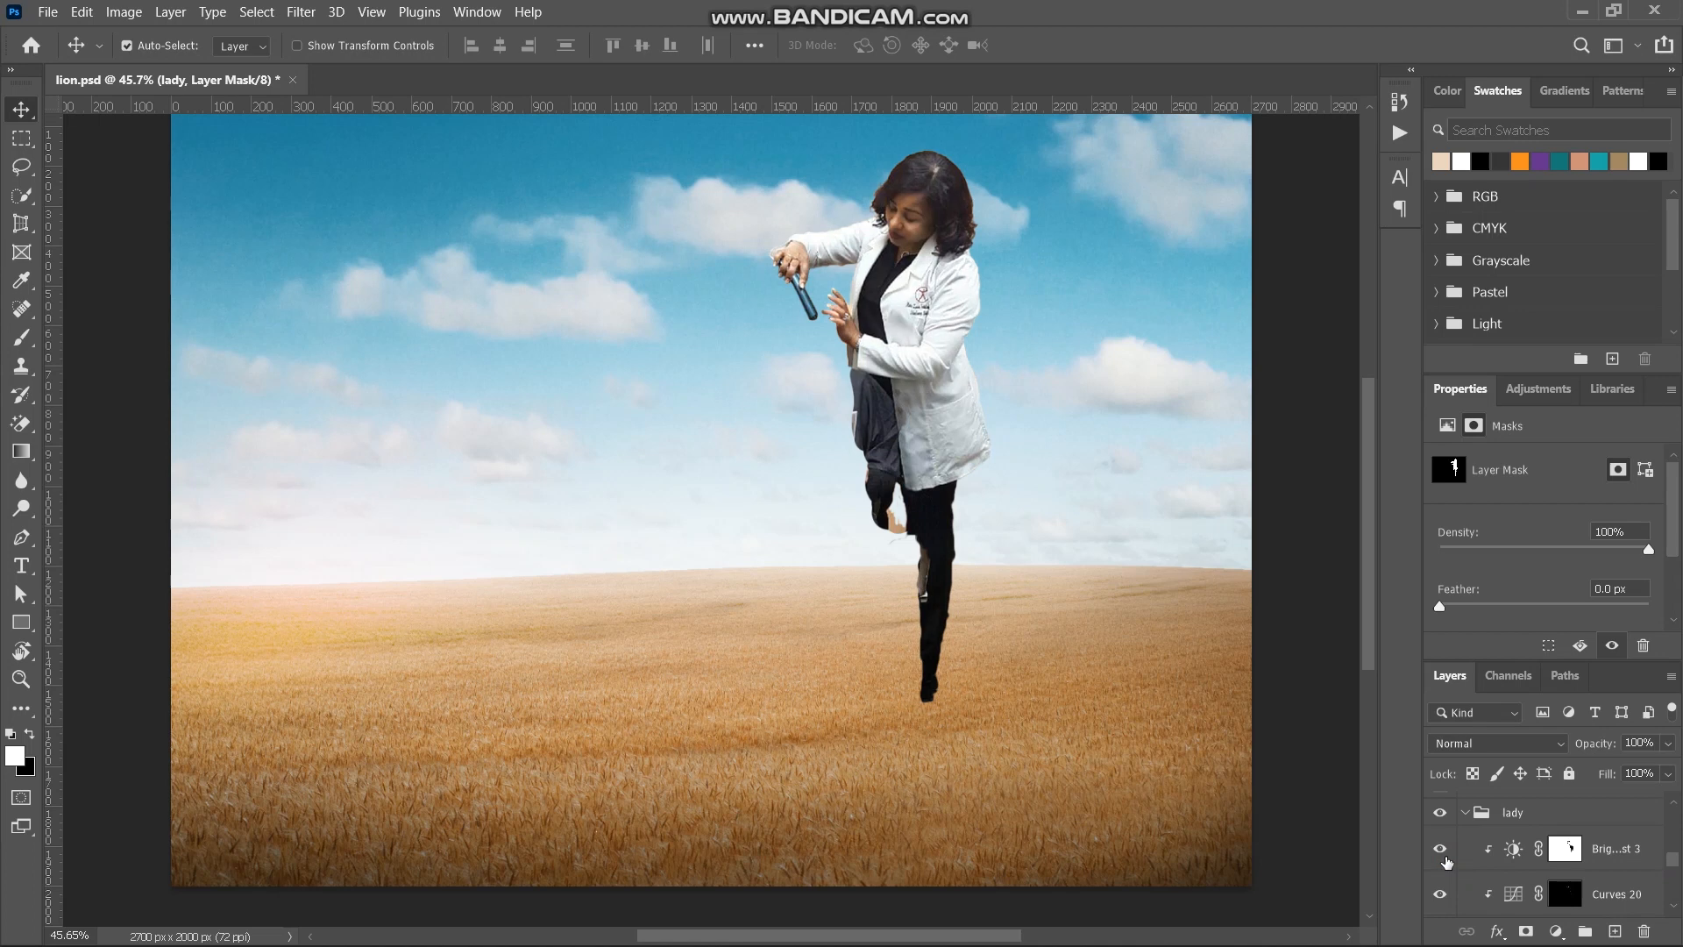
pyautogui.click(1463, 815)
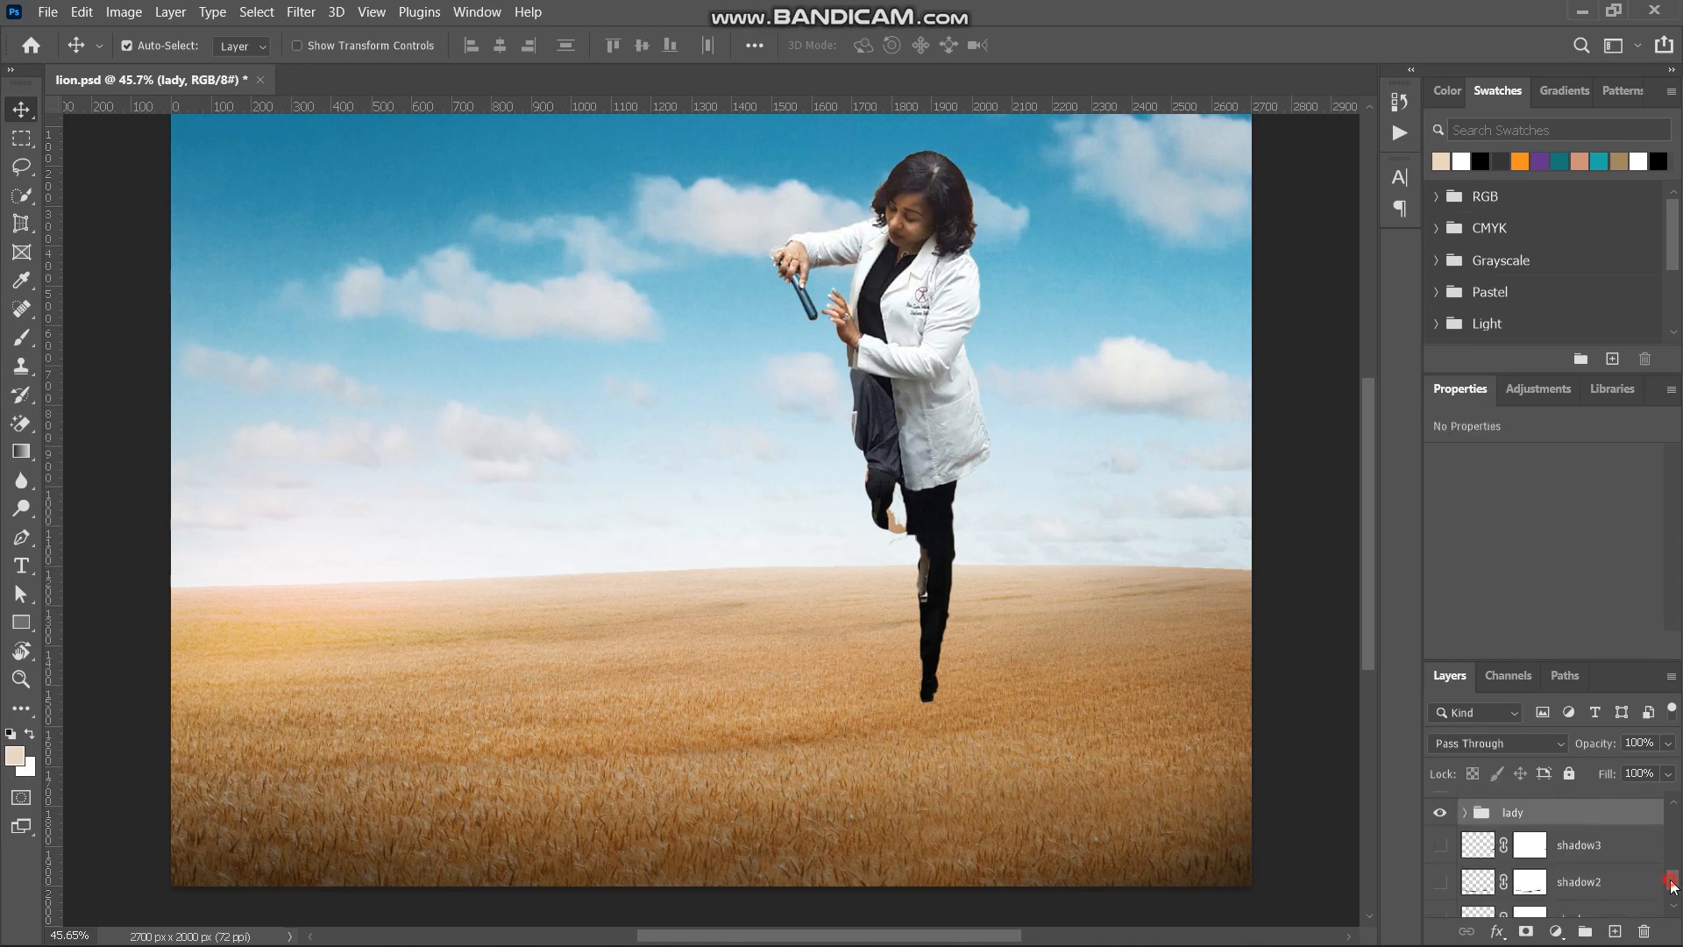
# - Show the lion group and expand it down to its lion layer
pyautogui.scroll(2, 1525, 848)
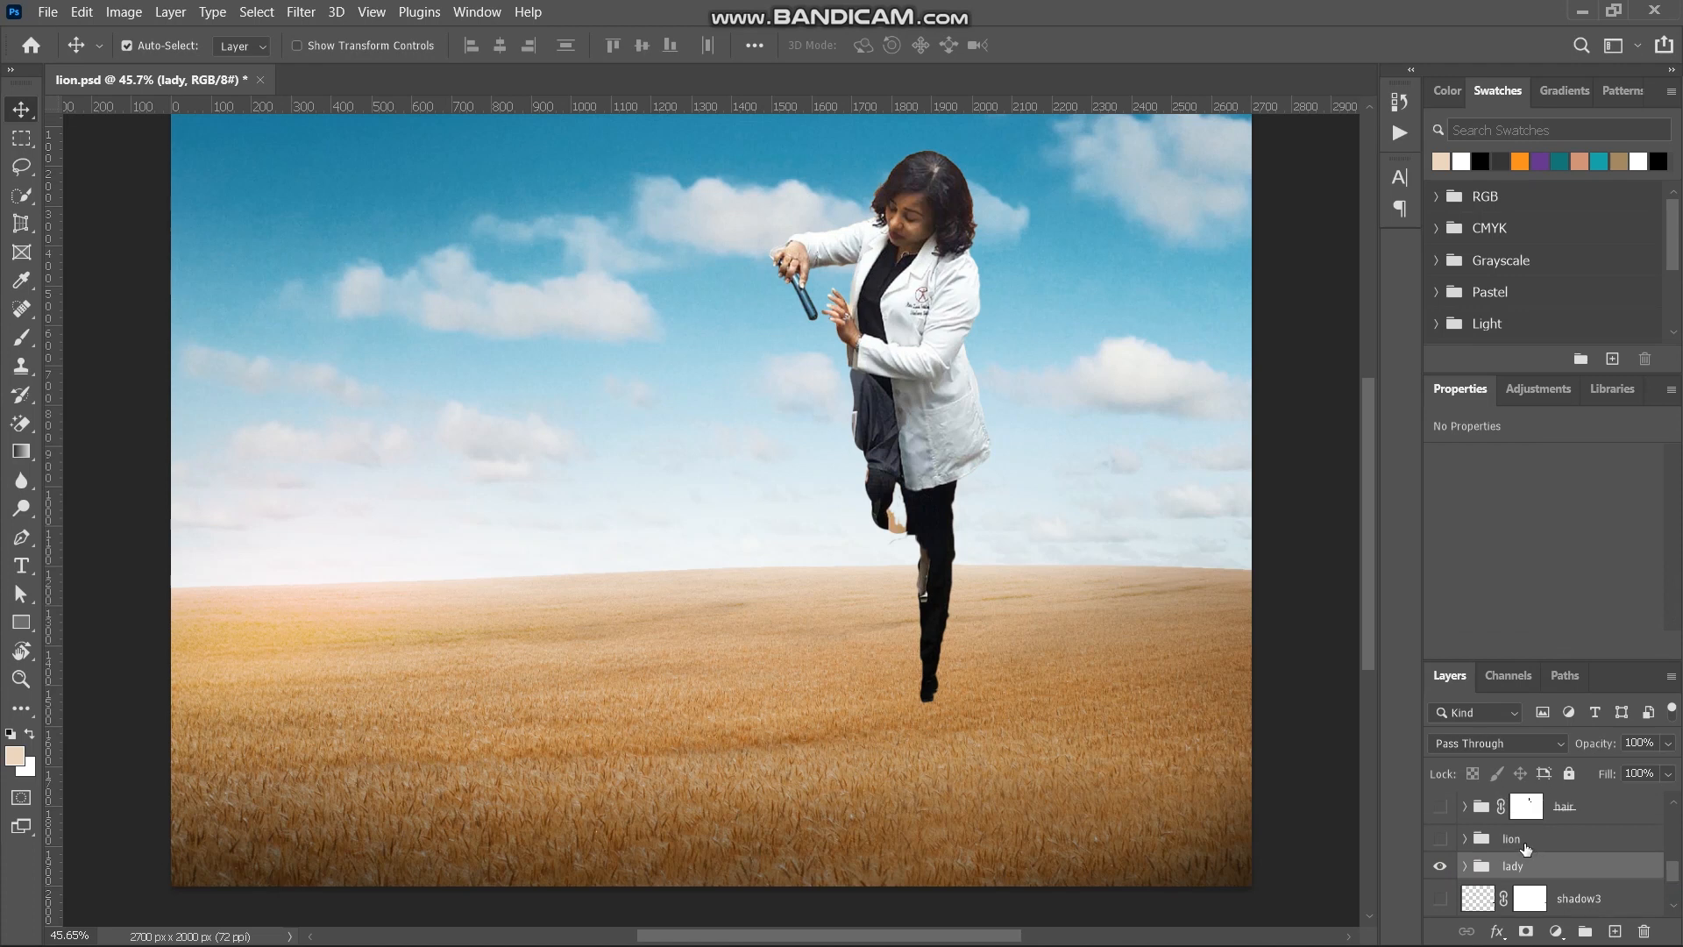
pyautogui.click(1524, 846)
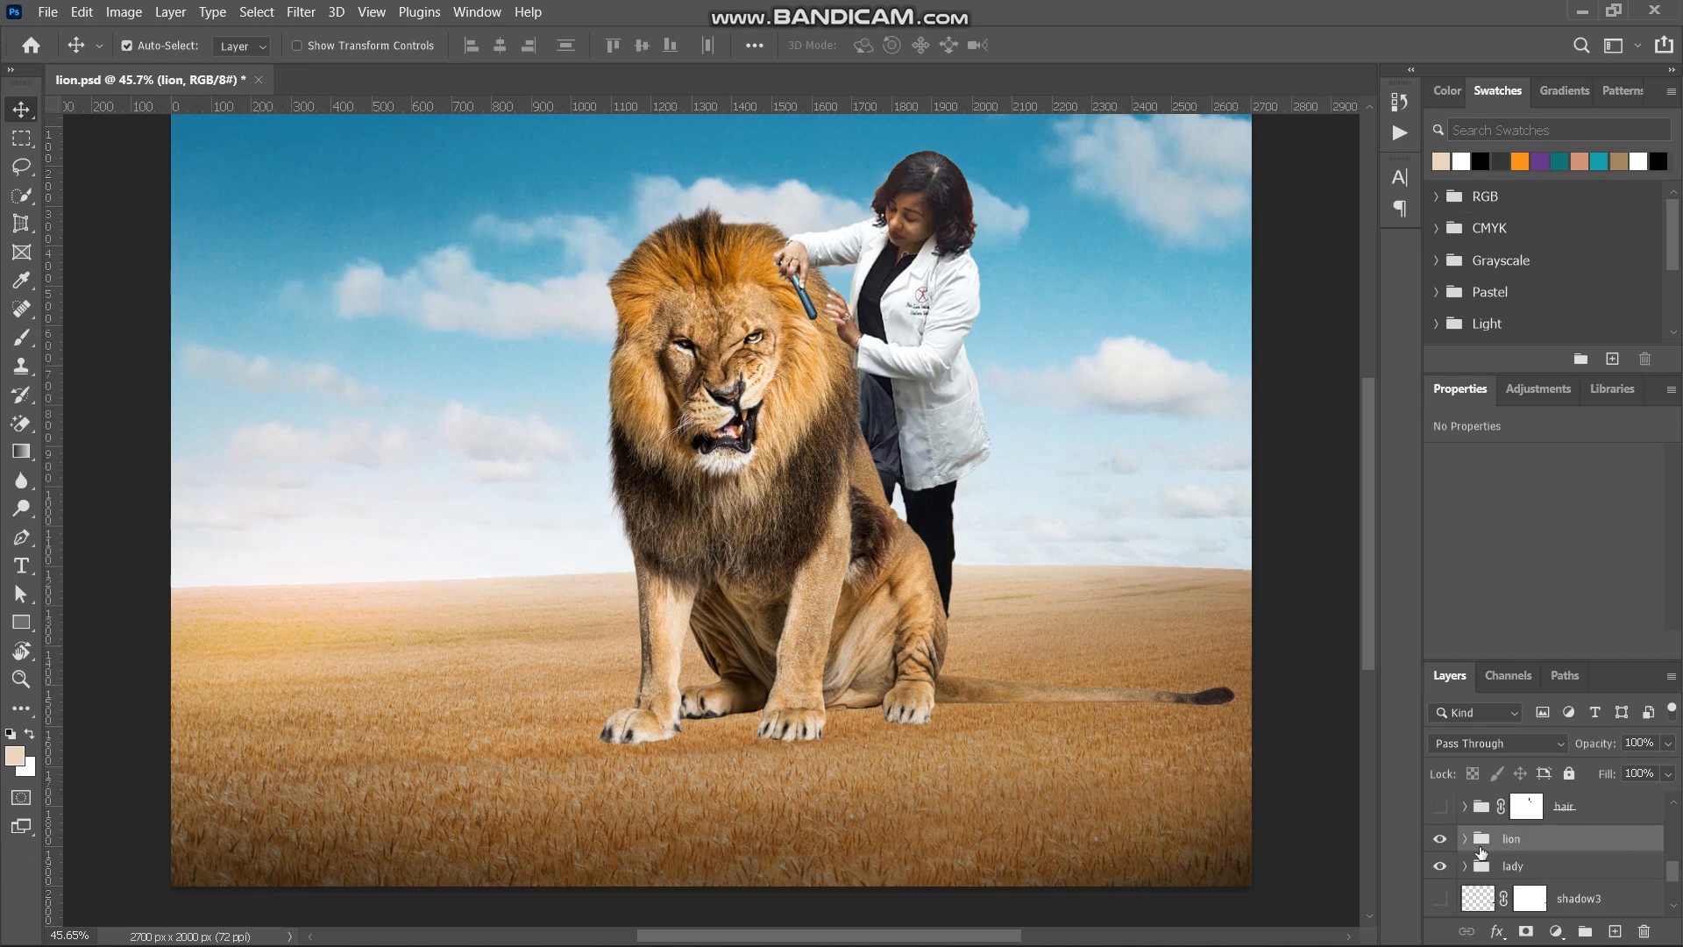
pyautogui.click(1463, 843)
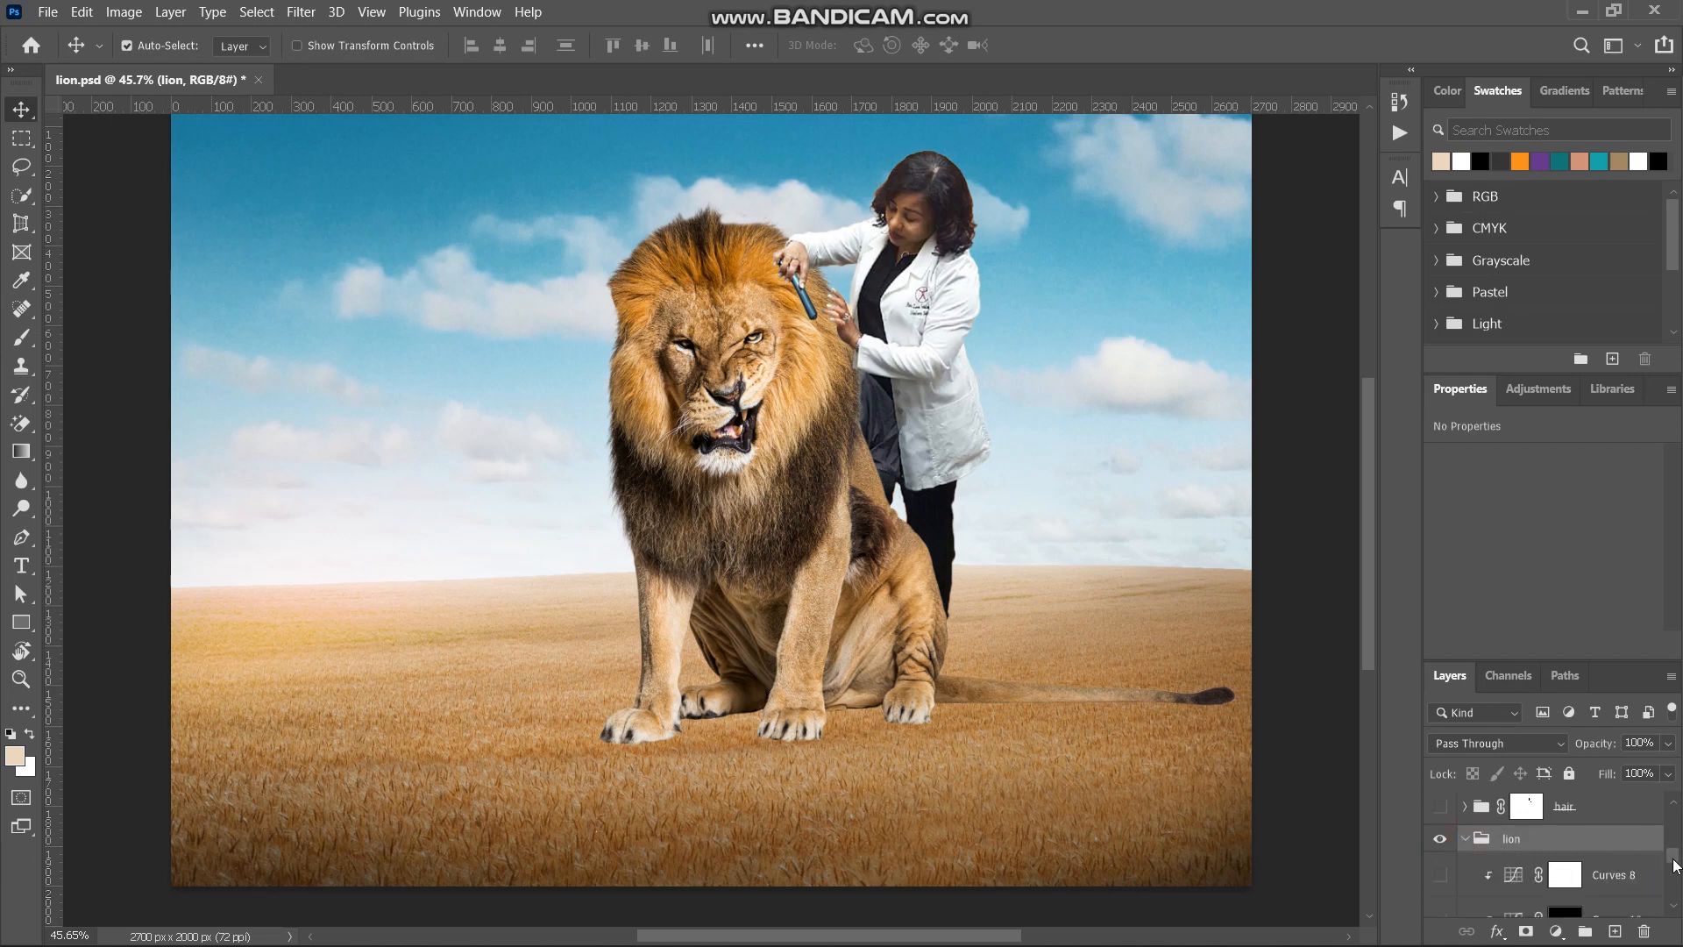
pyautogui.moveTo(1672, 859); pyautogui.dragTo(1673, 870)
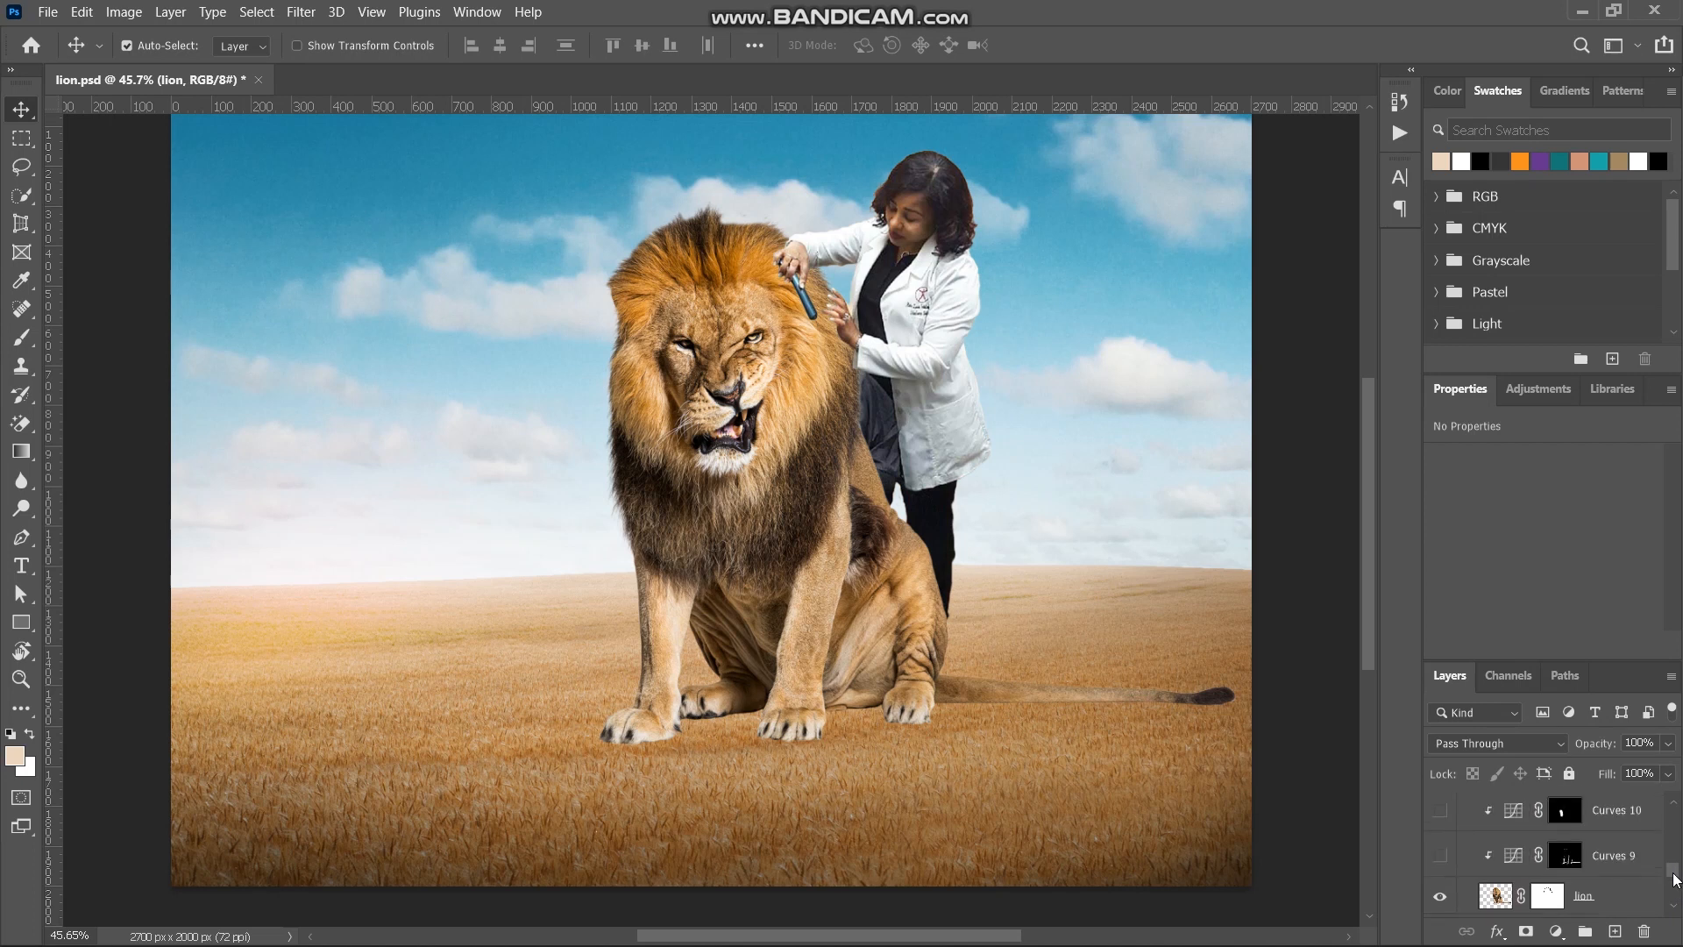
# - Turn on the lion's Curves 9, Curves 10 and Curves 8 adjustments and collapse the lion group
pyautogui.click(1445, 857)
pyautogui.click(1445, 857)
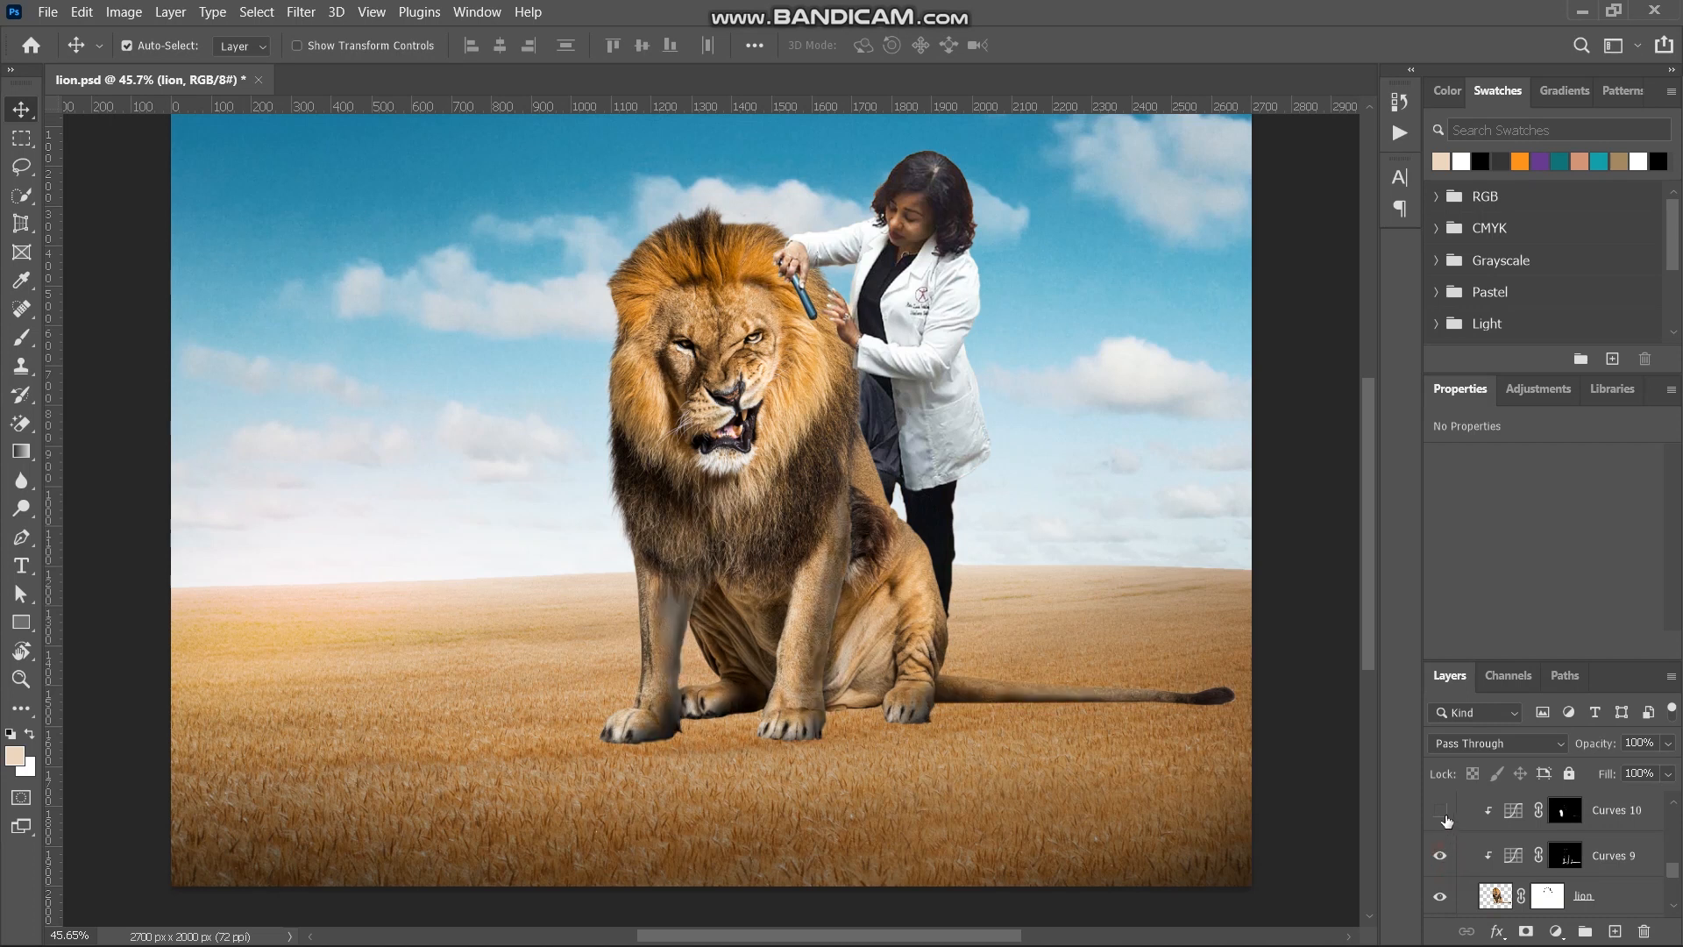
pyautogui.moveTo(1671, 871); pyautogui.dragTo(1672, 862)
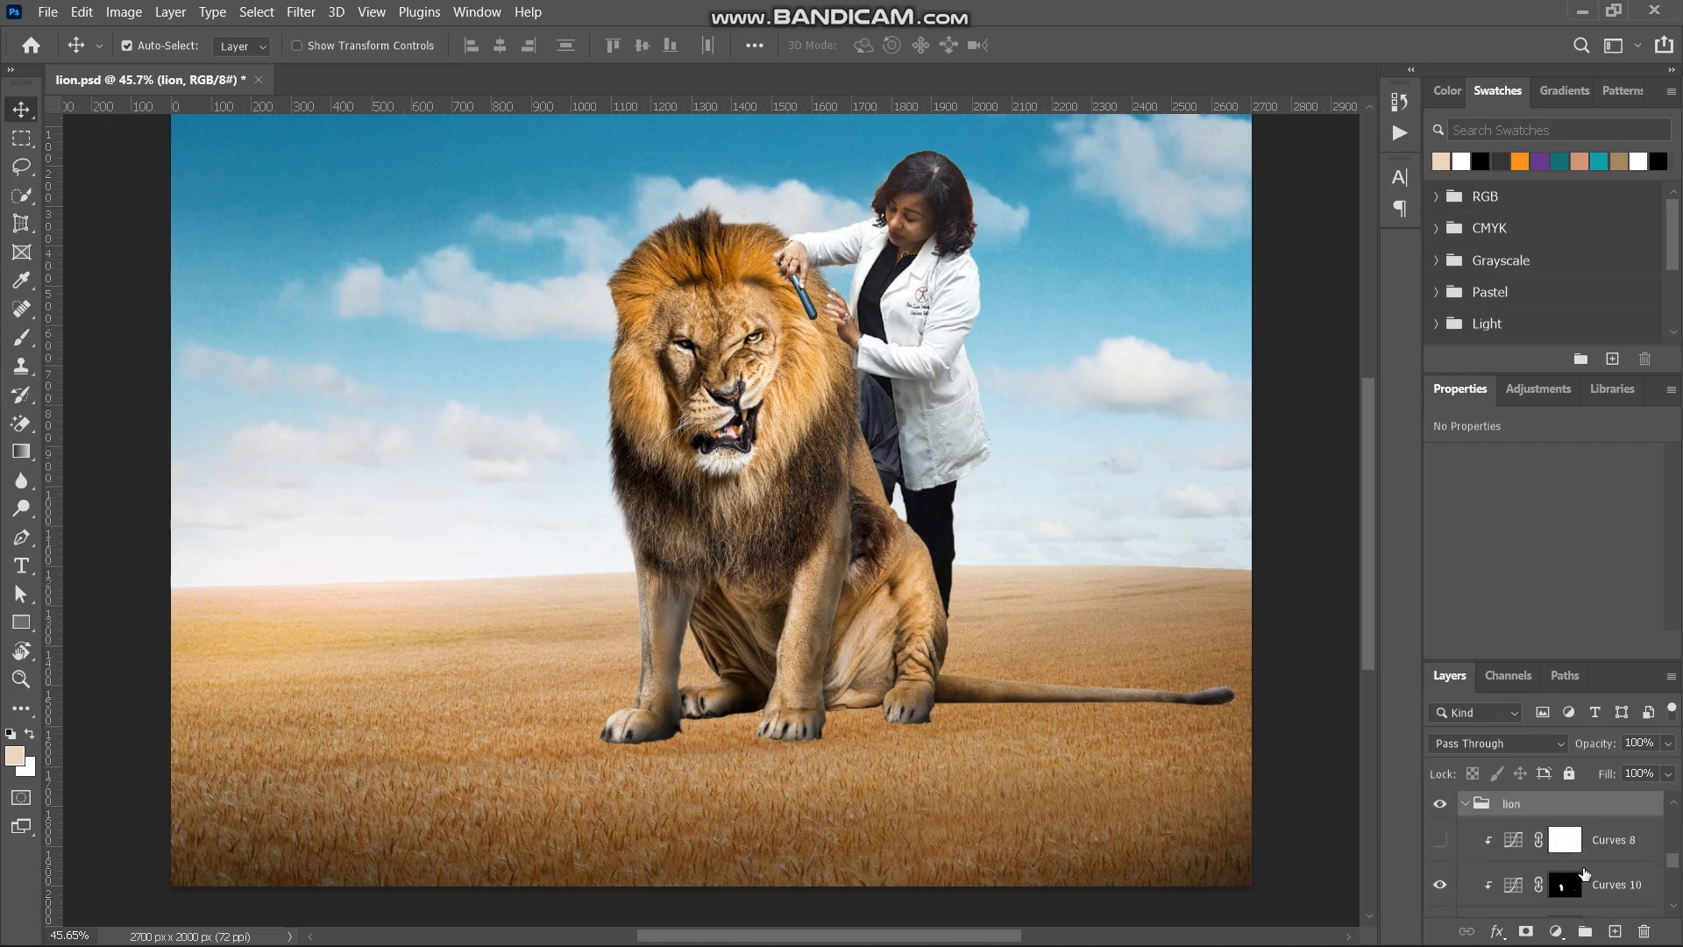
pyautogui.click(1446, 843)
pyautogui.click(1465, 806)
# - Show the masked hair group above the lion and expand it to its blonde hair layers
pyautogui.moveTo(1672, 885); pyautogui.dragTo(1679, 868)
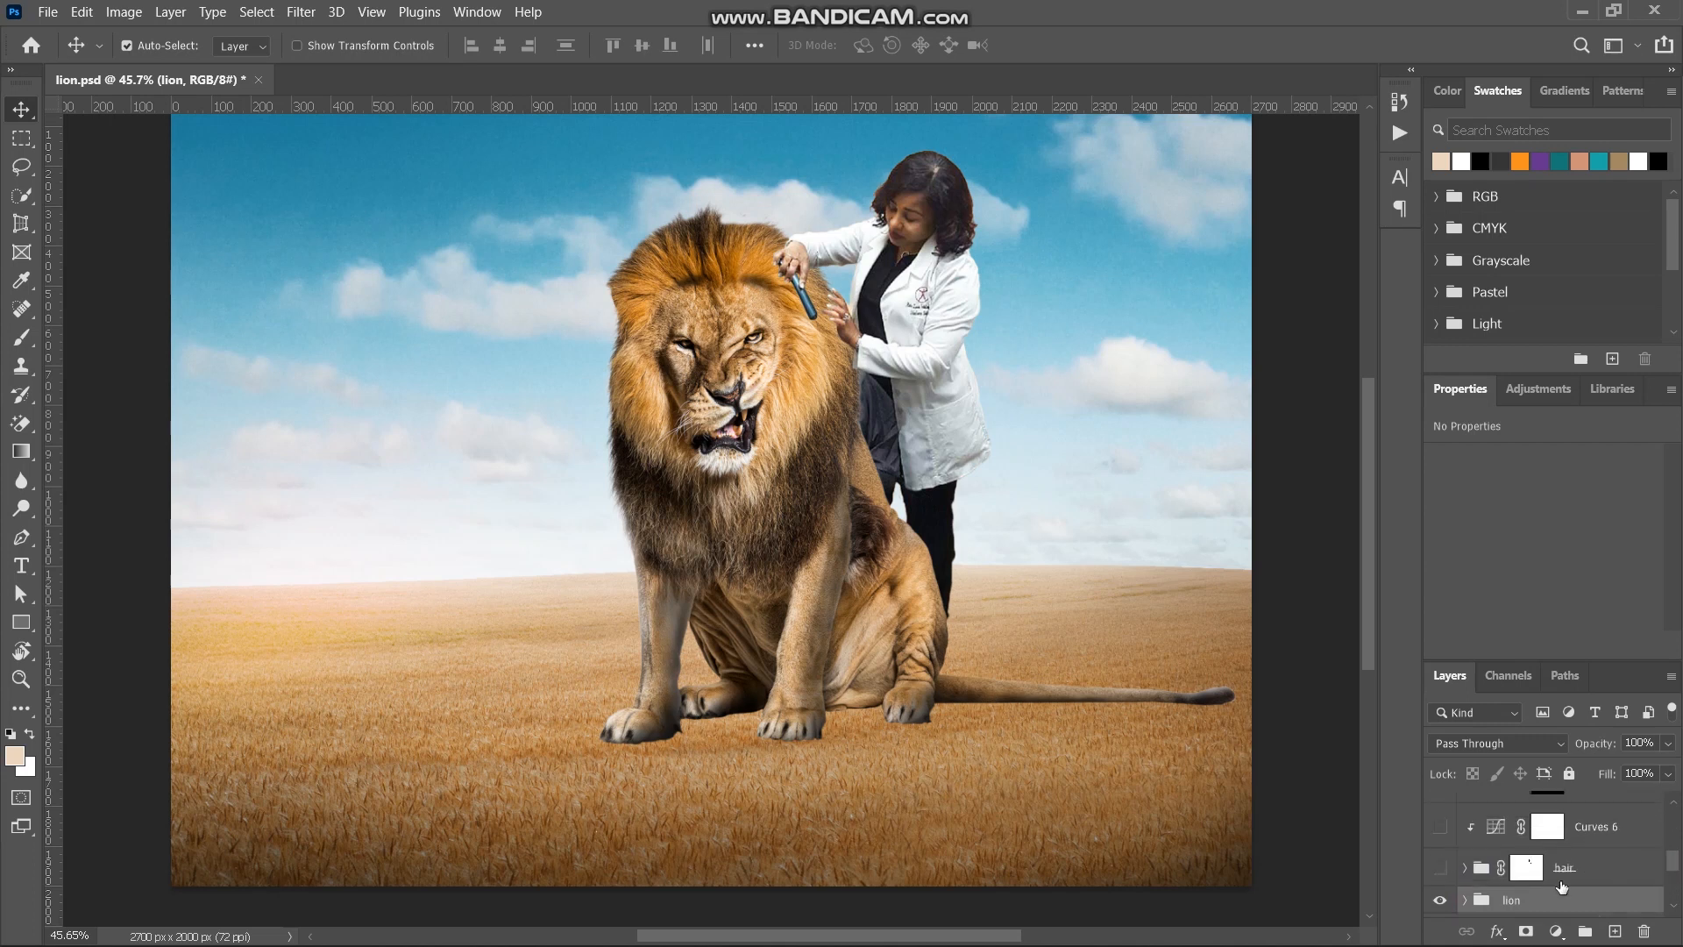
pyautogui.click(1526, 866)
pyautogui.click(1438, 865)
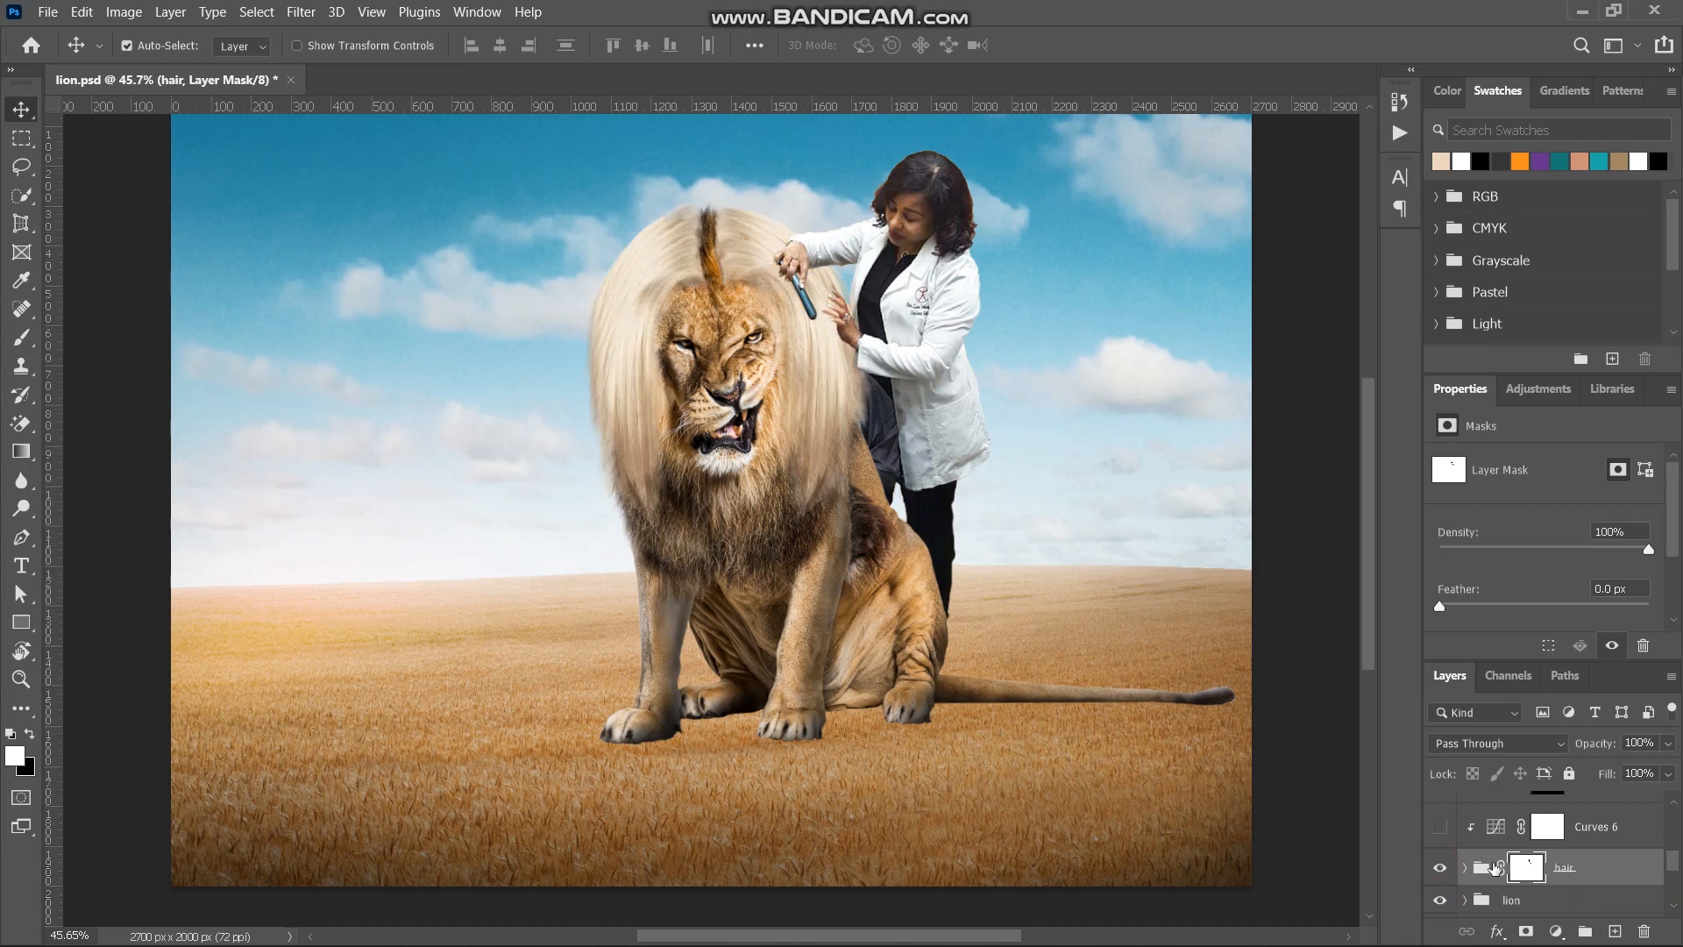
pyautogui.click(1466, 869)
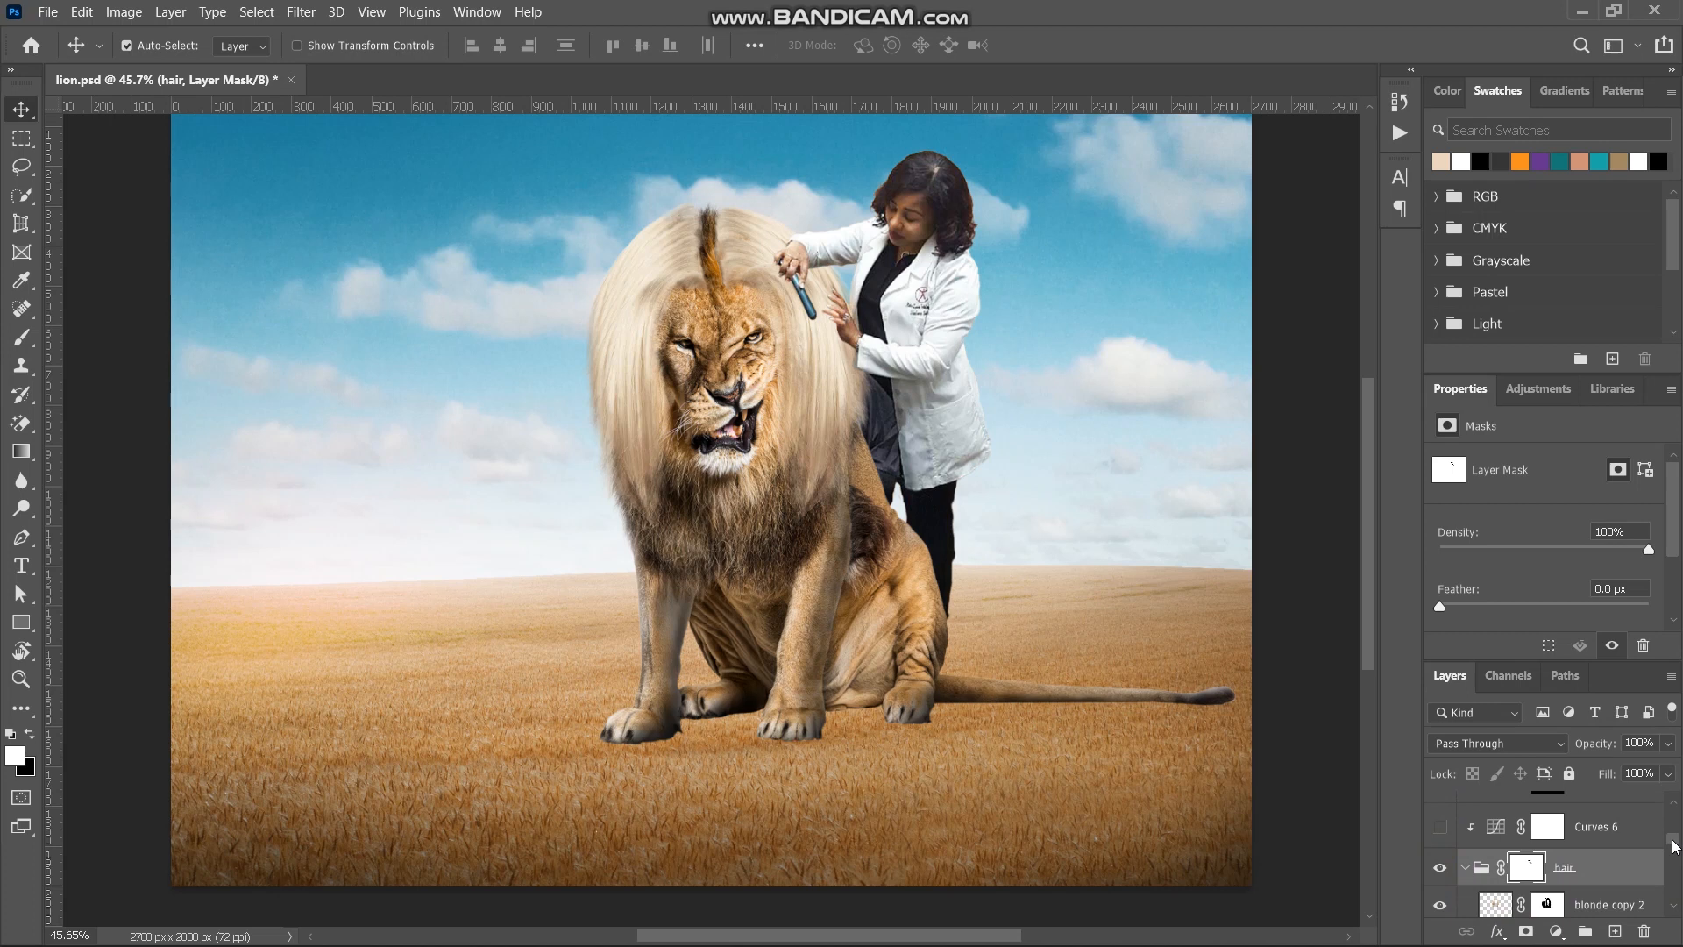
pyautogui.moveTo(1674, 846); pyautogui.dragTo(1677, 867)
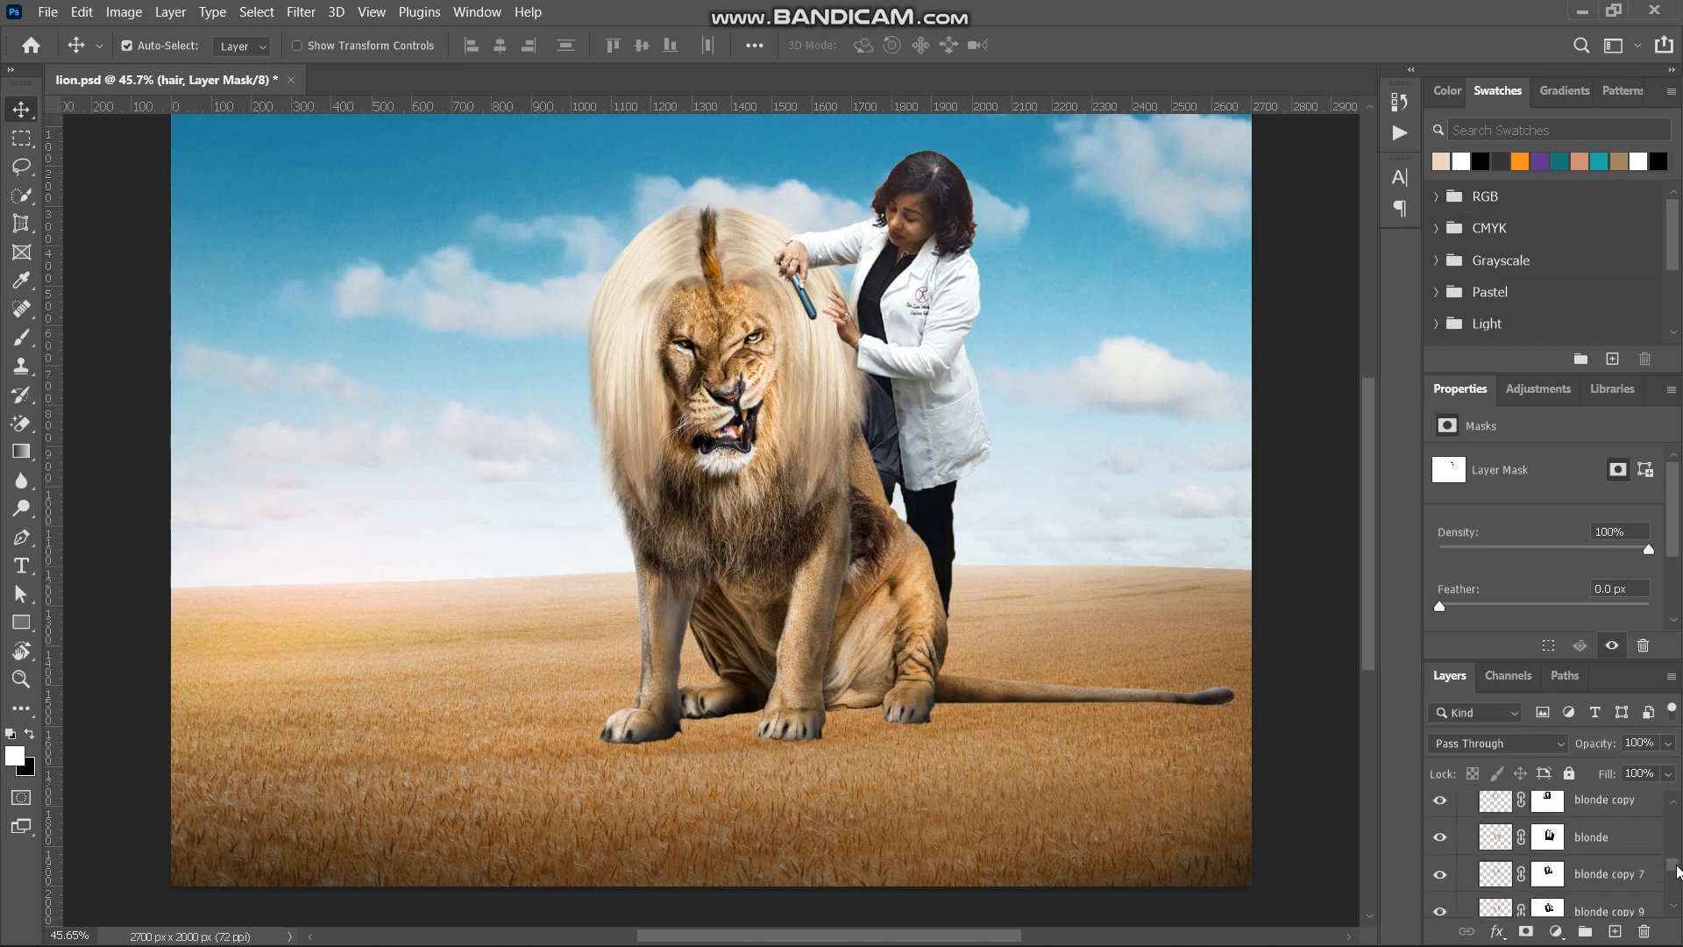
# - Disable the blonde layer's mask to view the uncut hair piece and try moving it away from the lion's face
pyautogui.click(1547, 844)
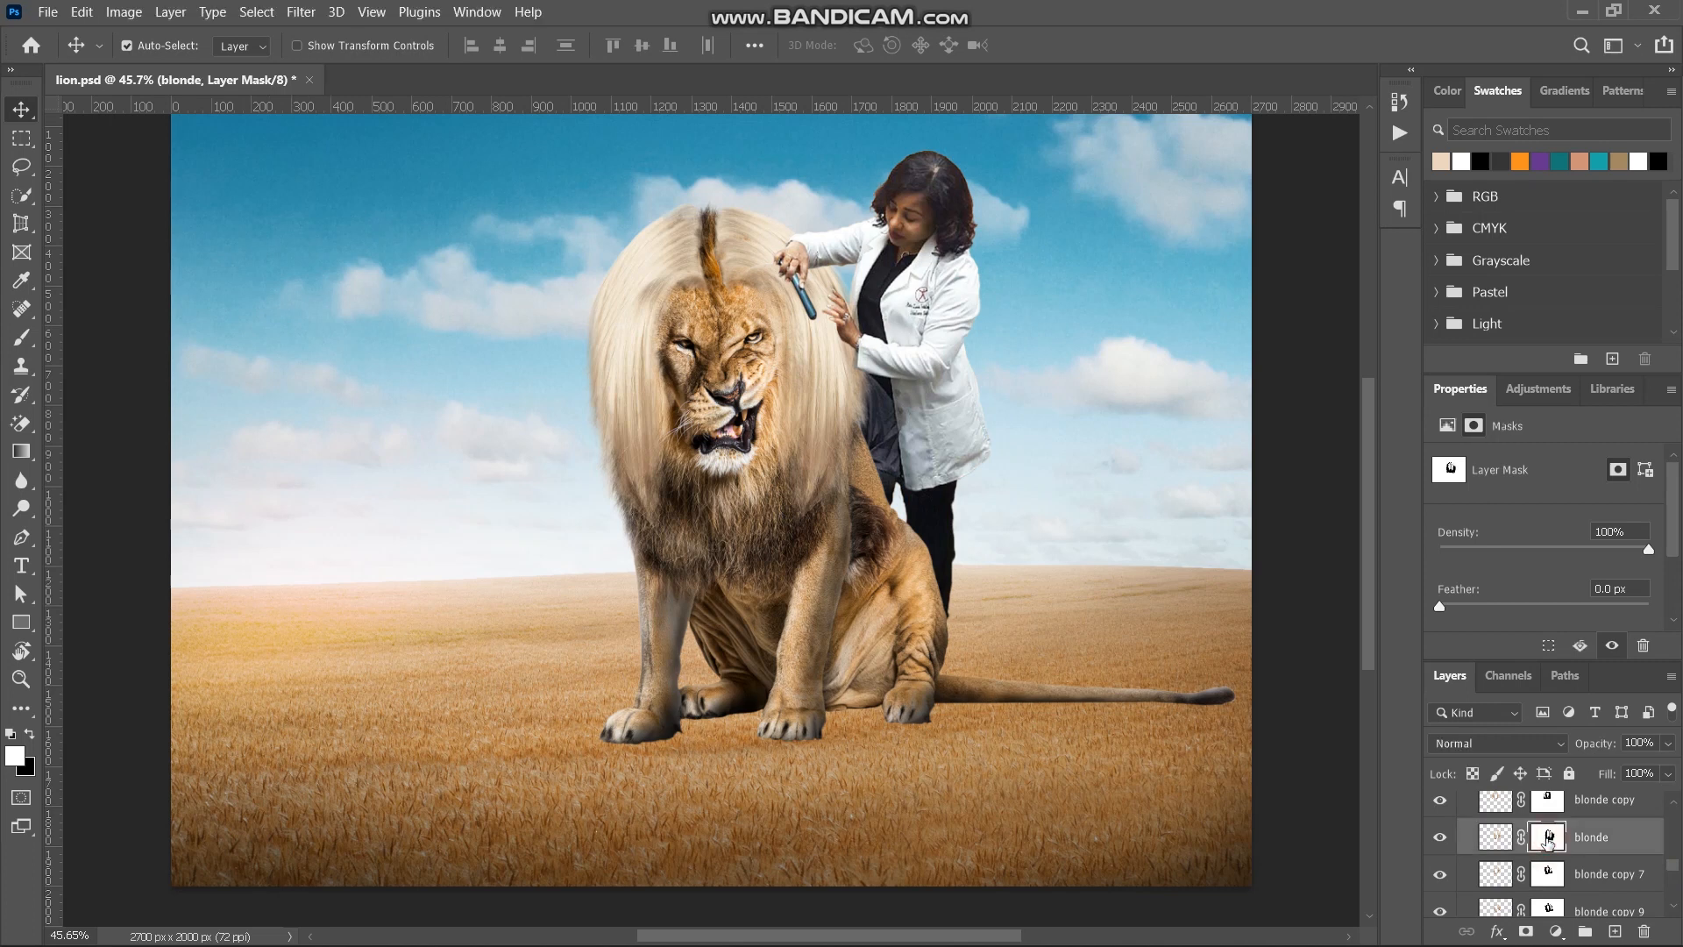
pyautogui.keyDown('shift'); pyautogui.click(1548, 840); pyautogui.keyUp('shift')
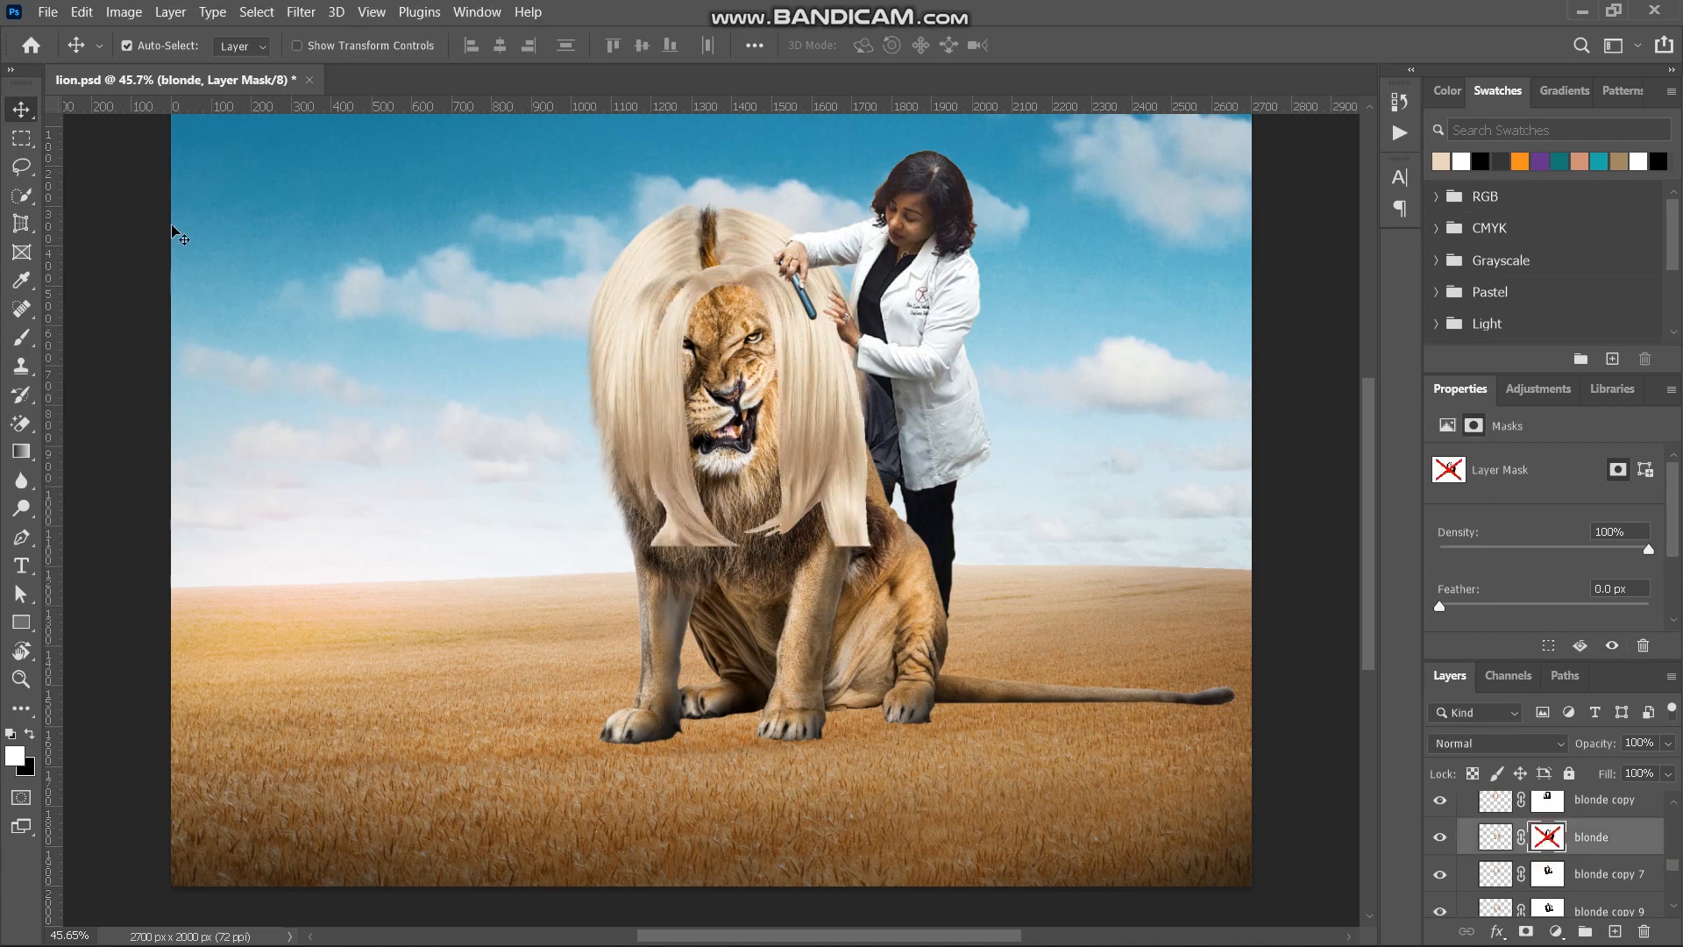
pyautogui.click(662, 397)
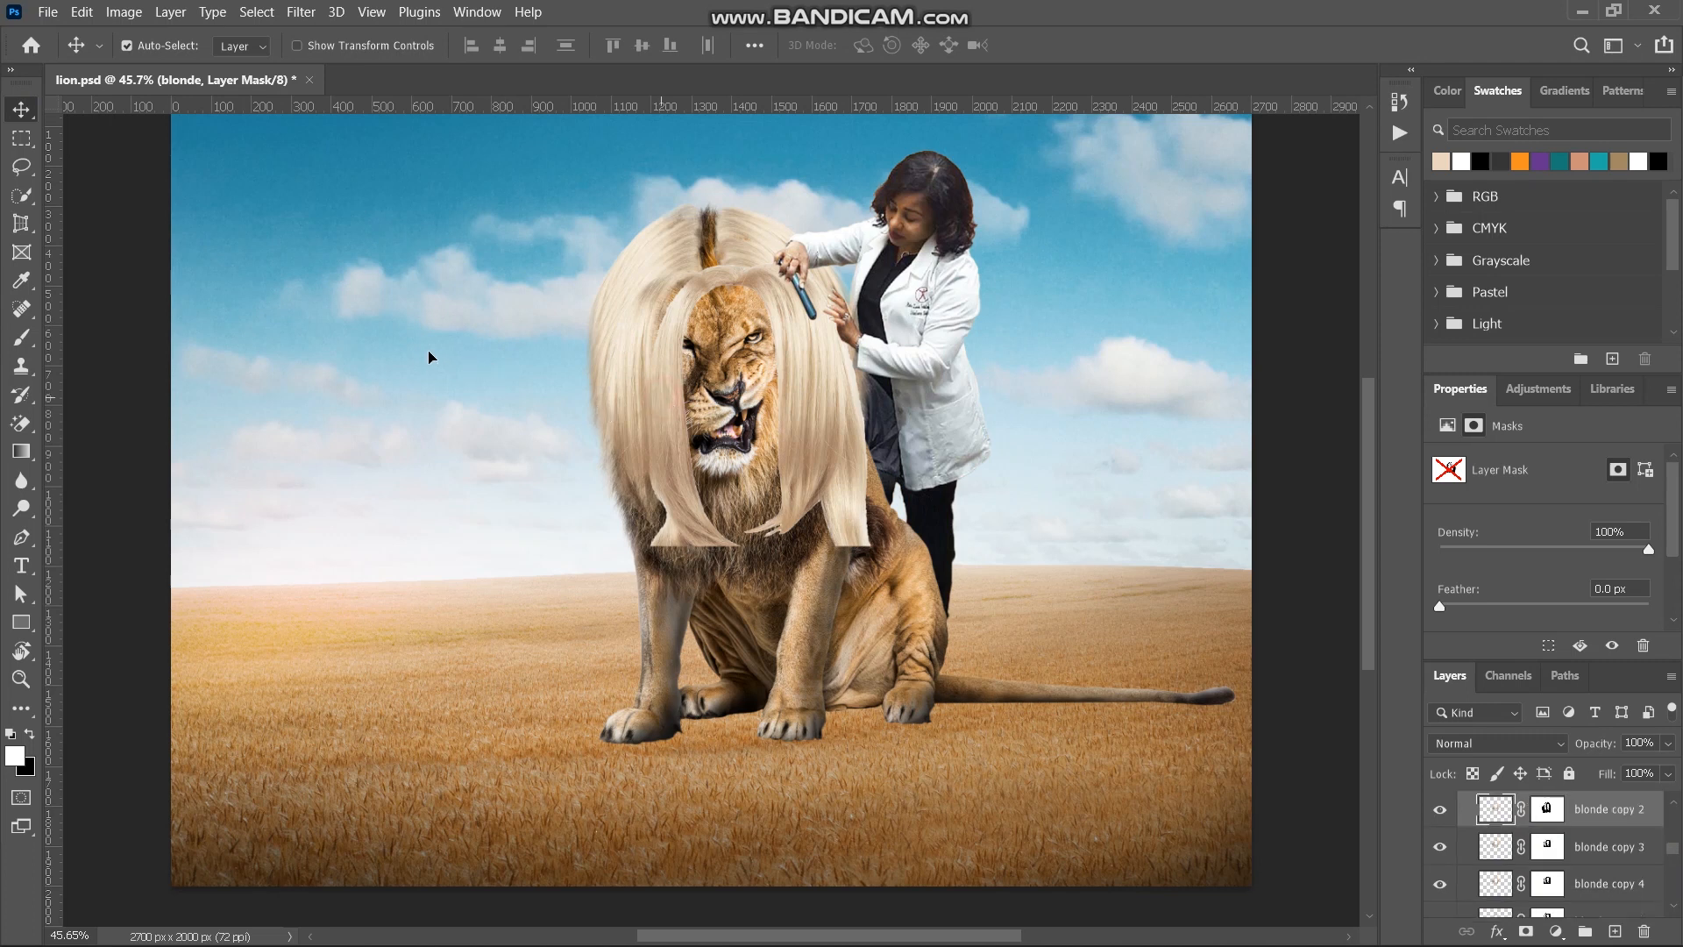
pyautogui.moveTo(429, 350); pyautogui.dragTo(289, 510)
pyautogui.click(682, 538)
# - Undo the hair piece move and re-enable the blonde layer's mask
pyautogui.hotkey('ctrl', 'z')
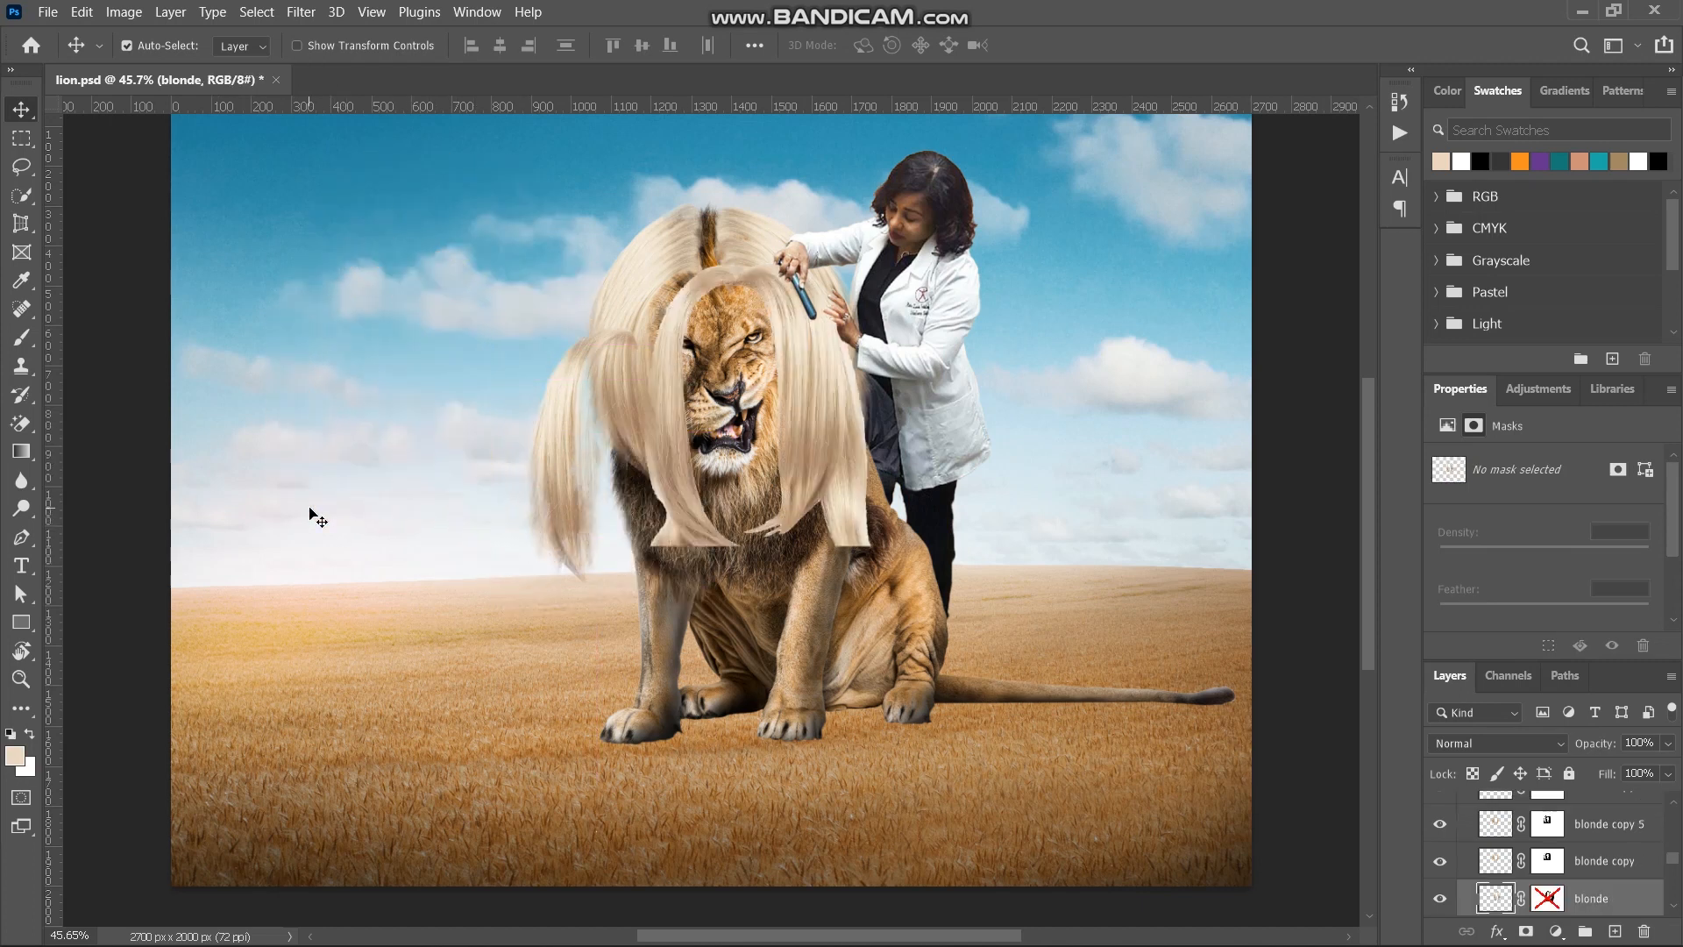
pyautogui.hotkey('ctrl', 'z')
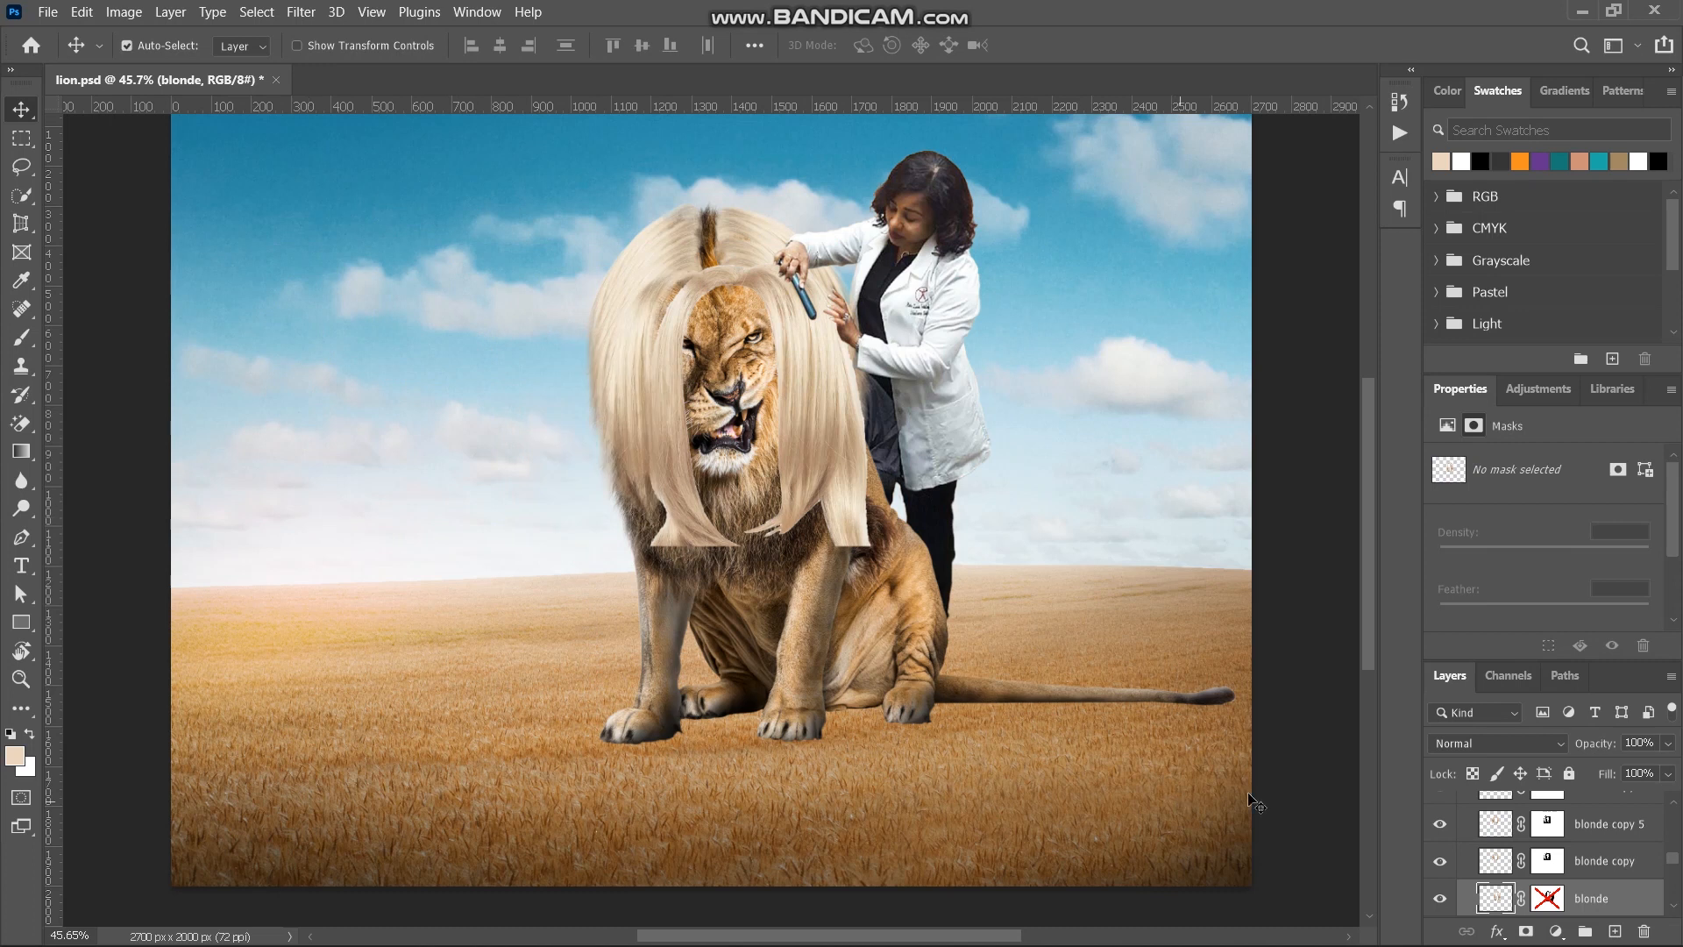
pyautogui.press('ctrl')
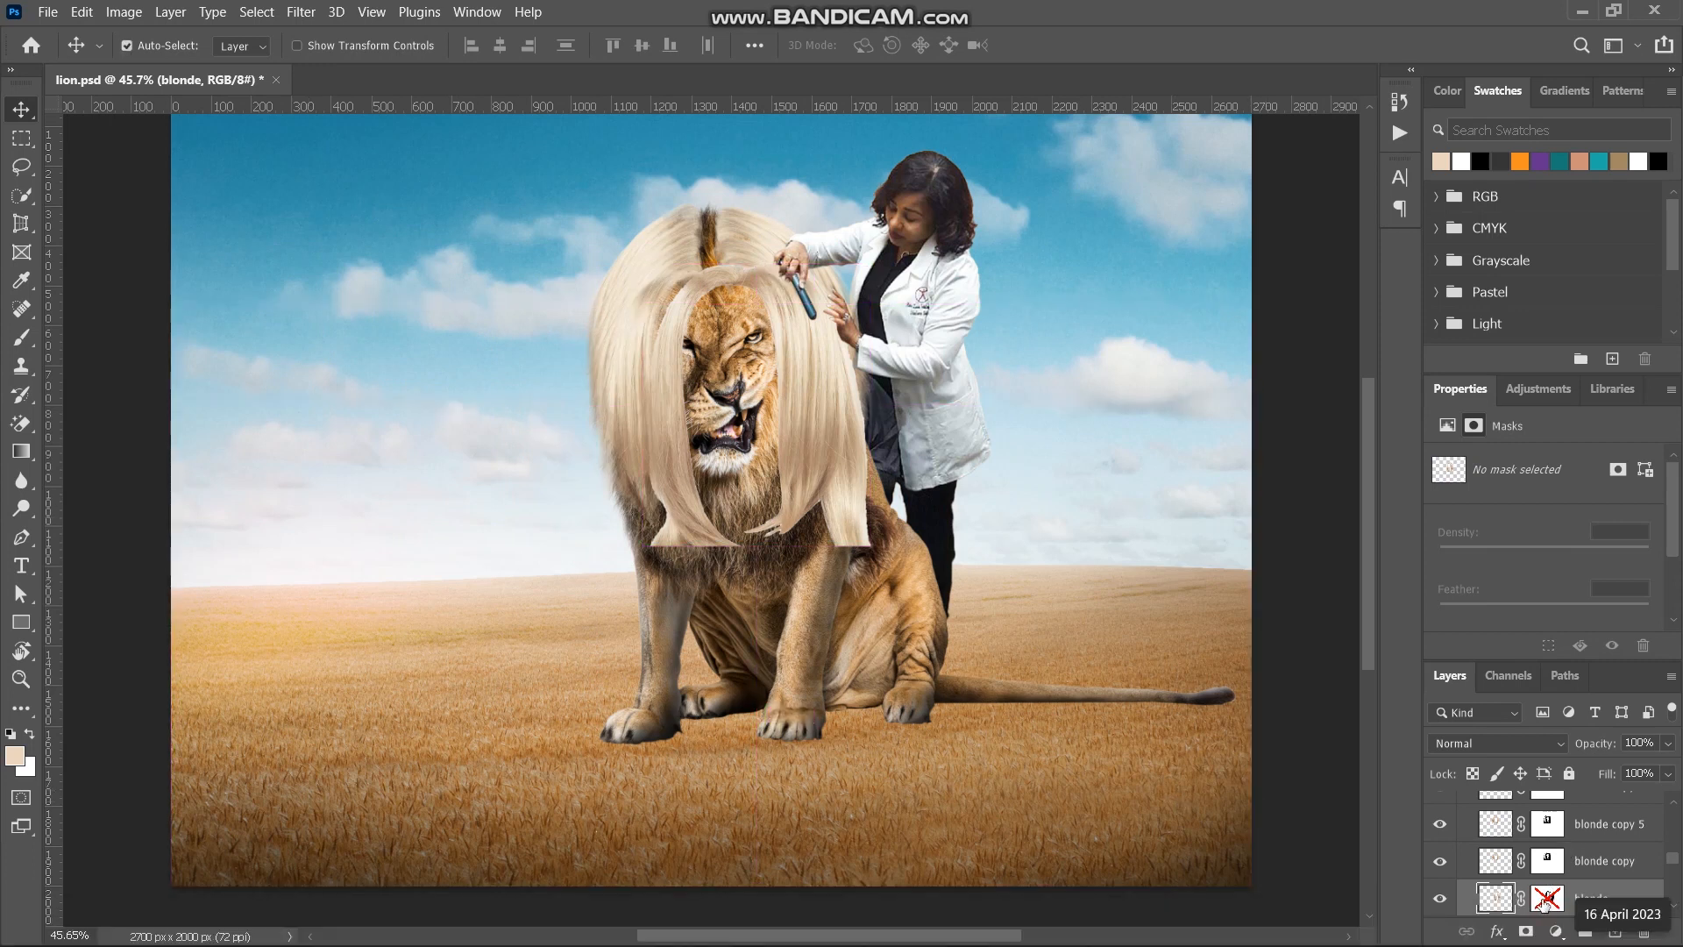
pyautogui.keyDown('shift'); pyautogui.click(1545, 901); pyautogui.keyUp('shift')
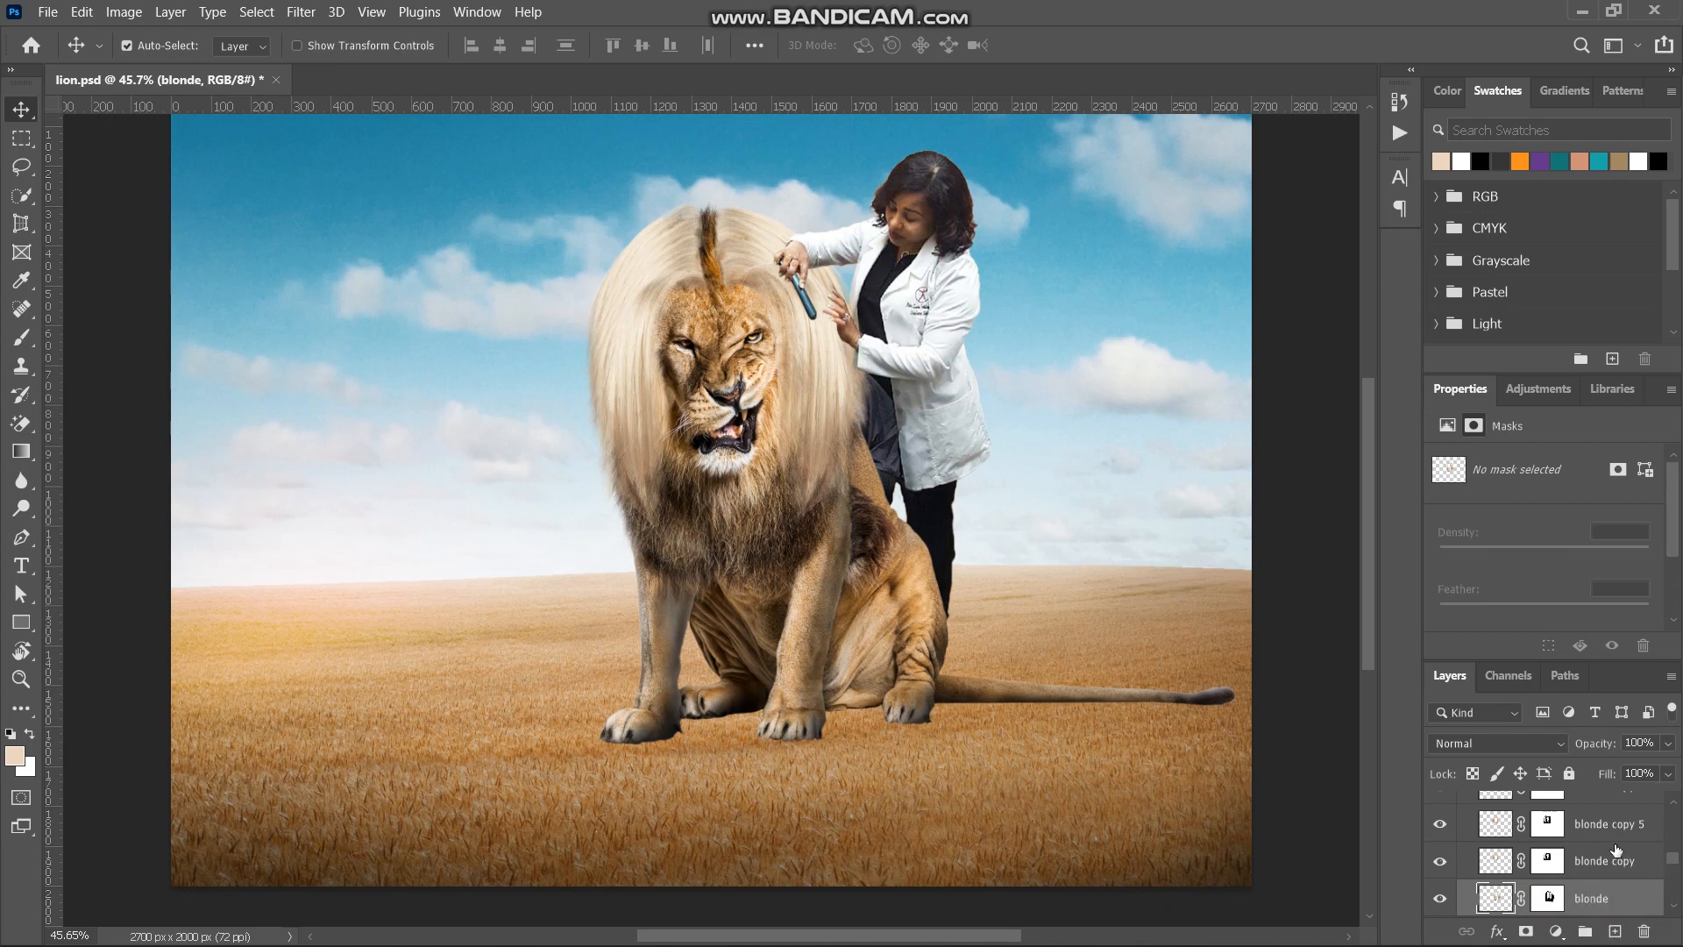
pyautogui.moveTo(1674, 863); pyautogui.dragTo(1674, 848)
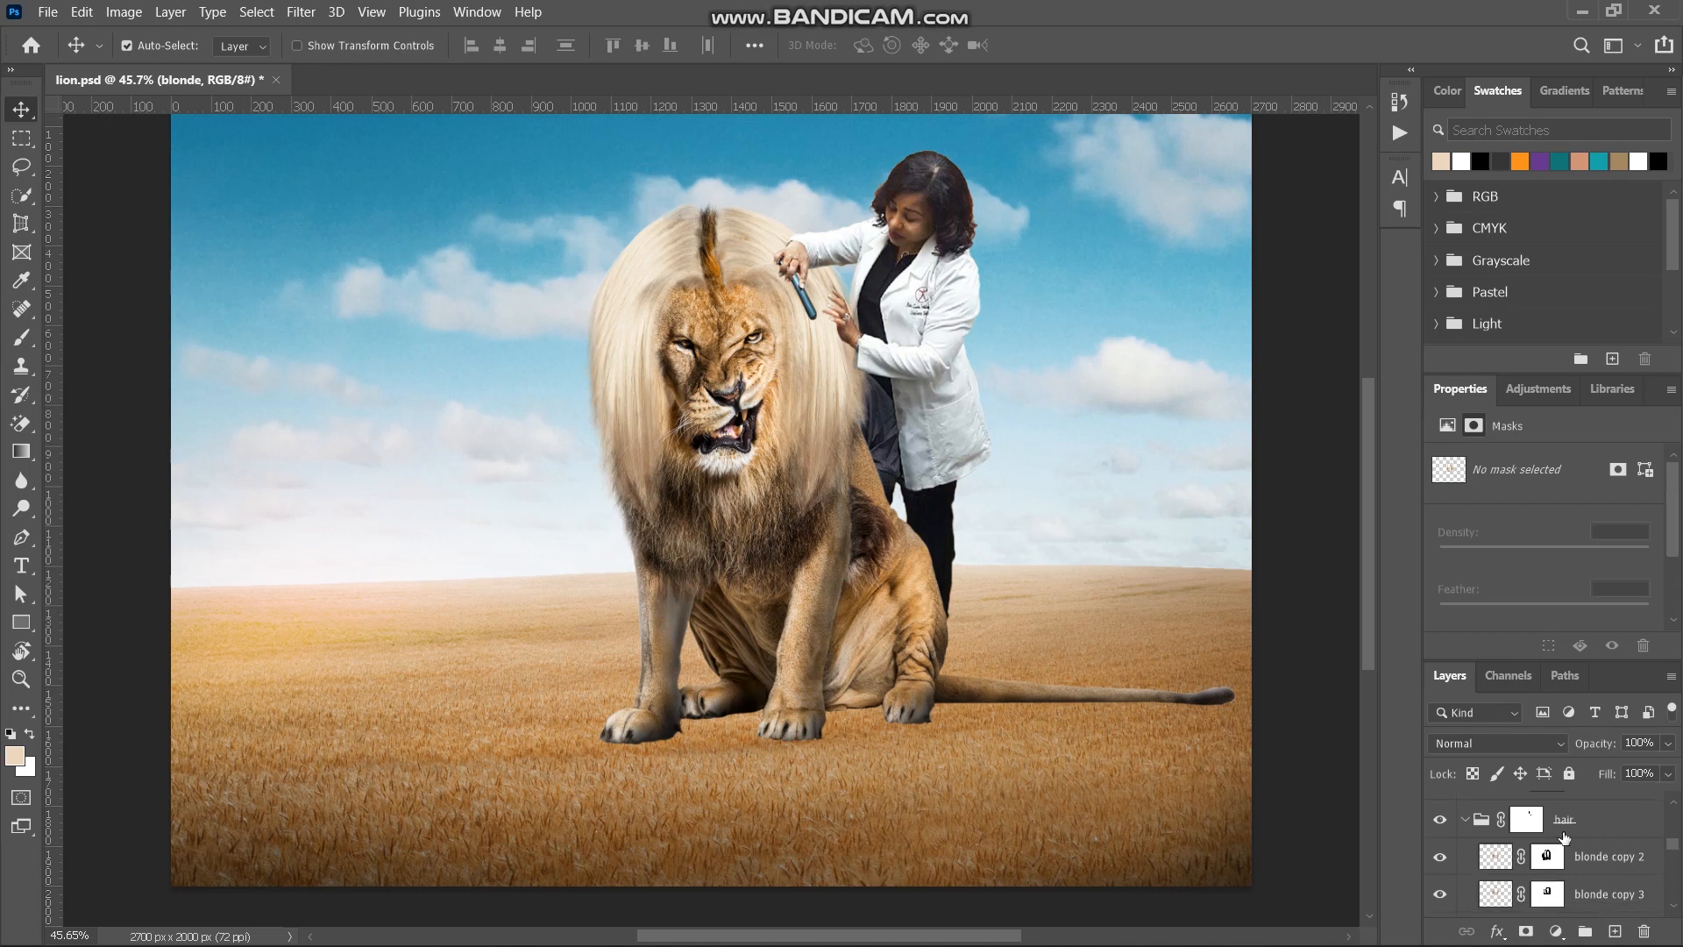
# - Collapse the hair group and turn on the Curves 6, Curves 7 and Brightness/Contrast 1 adjustments clipped to it
pyautogui.click(1465, 821)
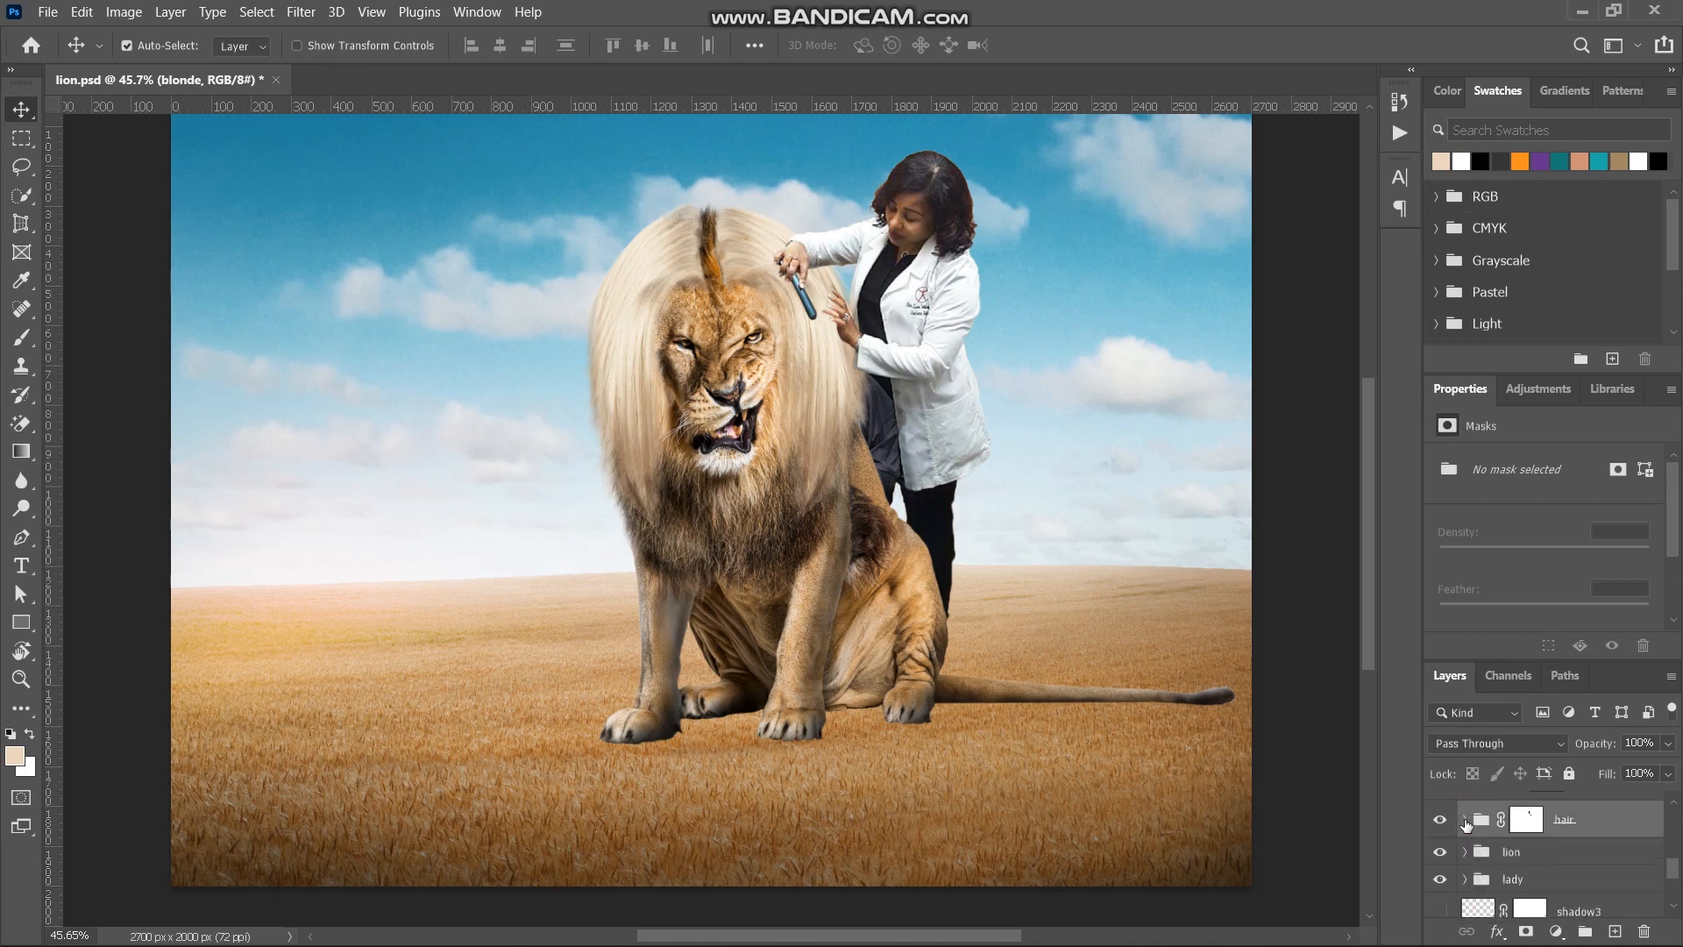
pyautogui.scroll(2, 1611, 839)
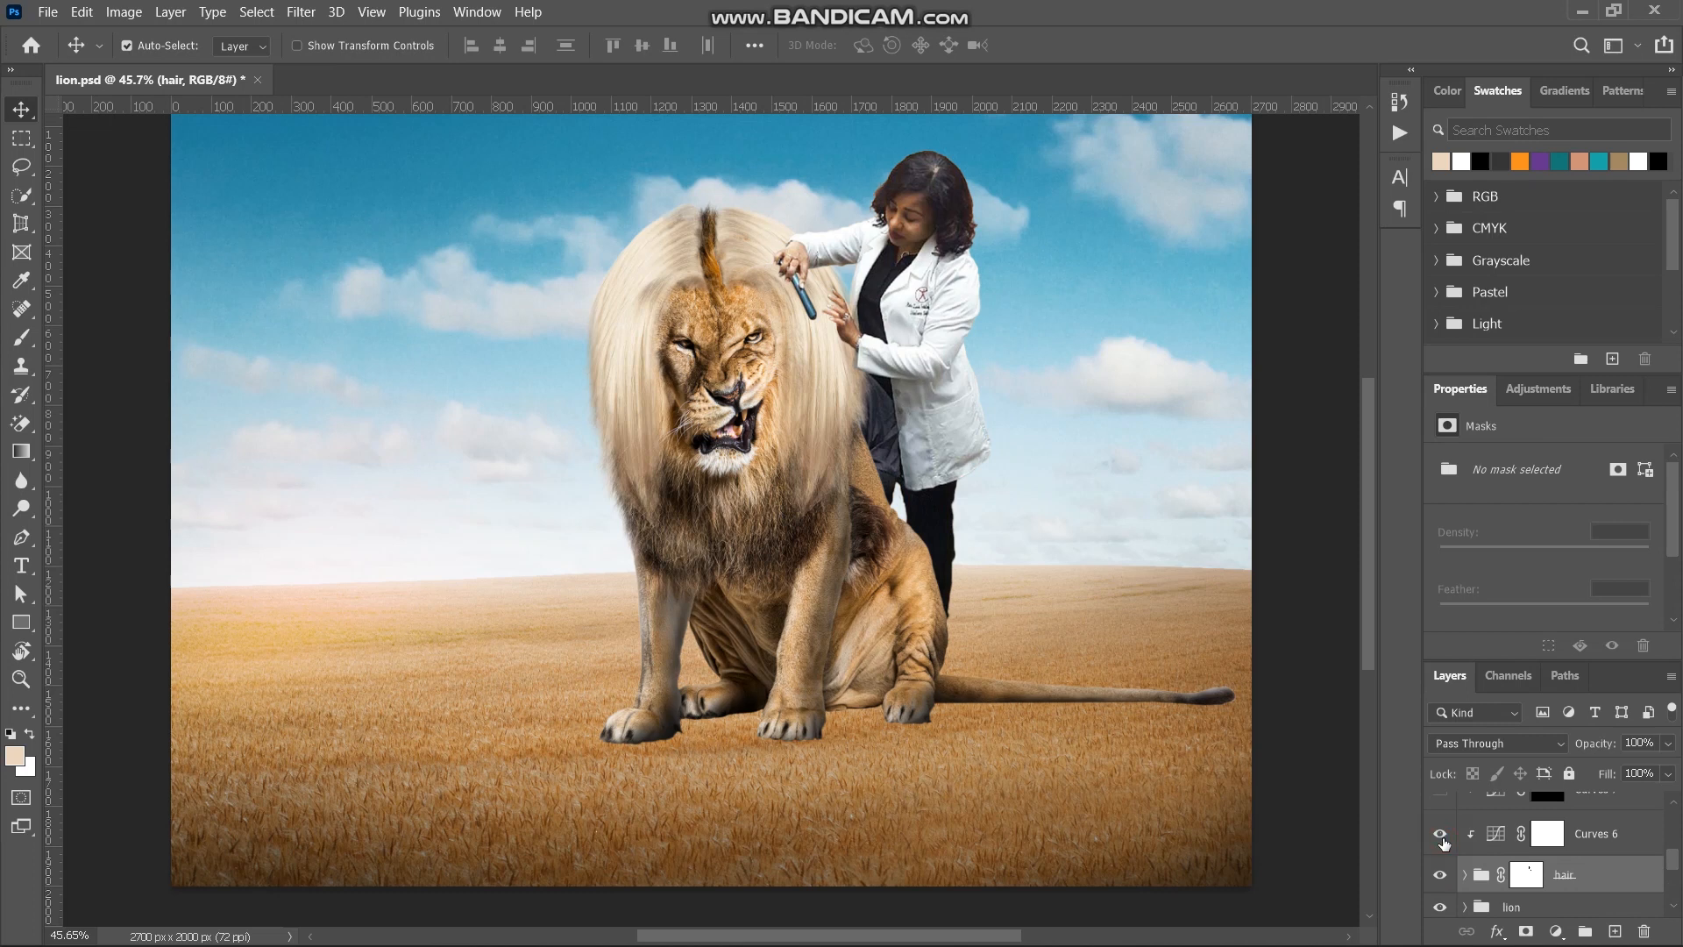
pyautogui.click(1442, 838)
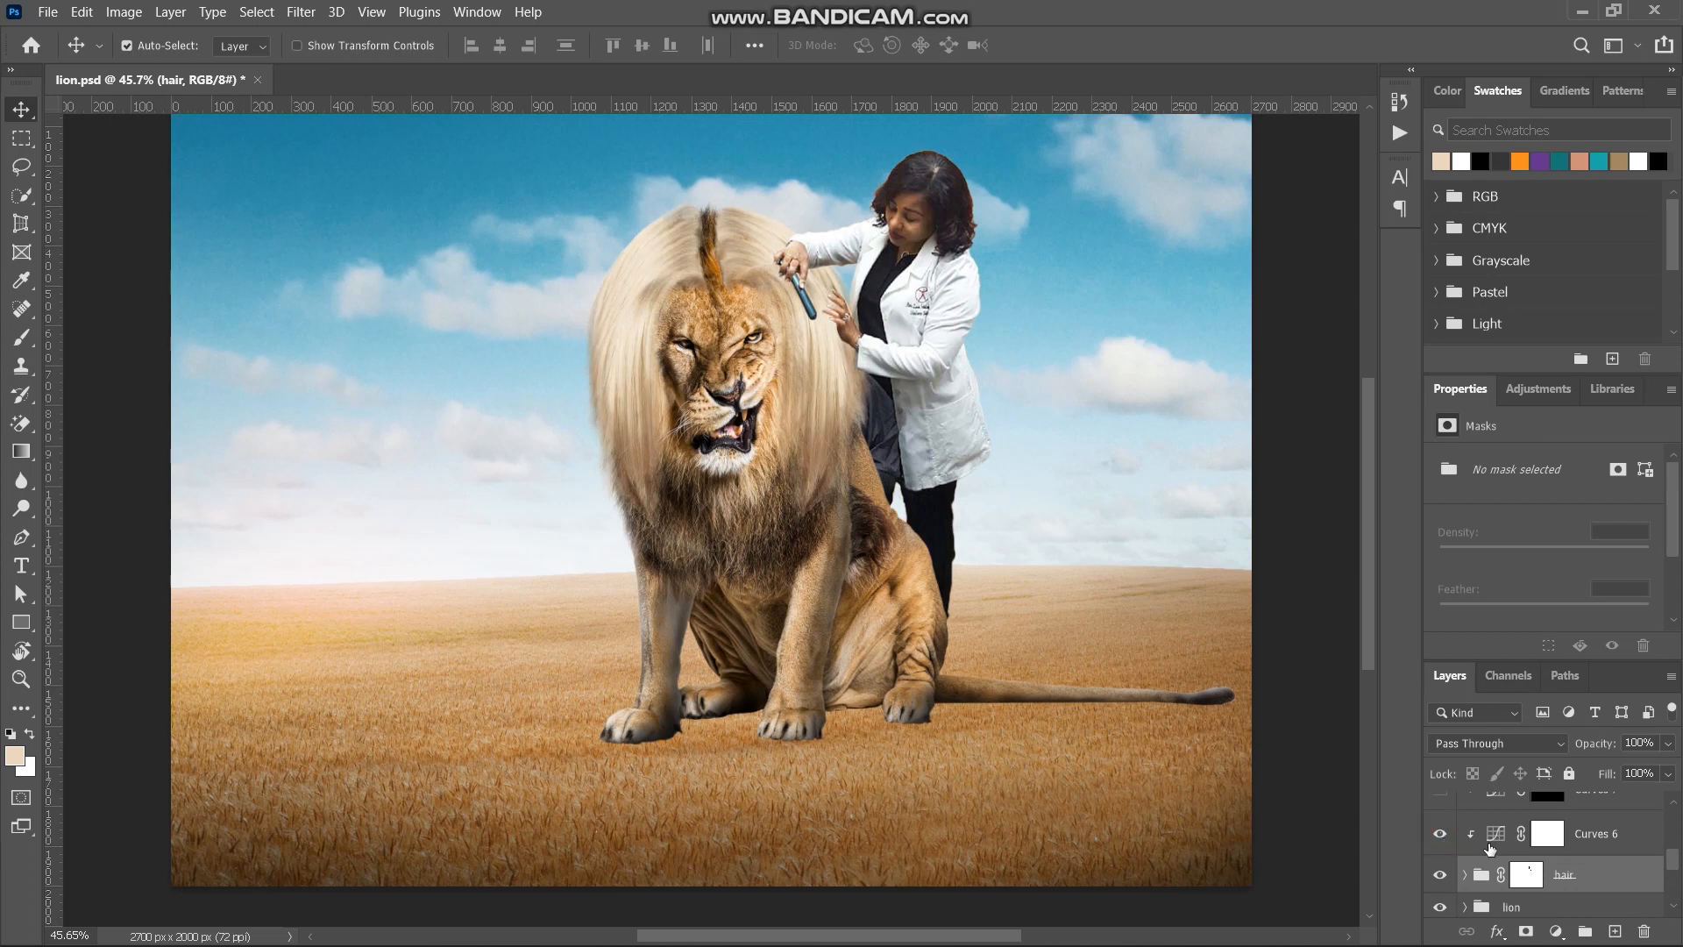
pyautogui.scroll(1, 1490, 848)
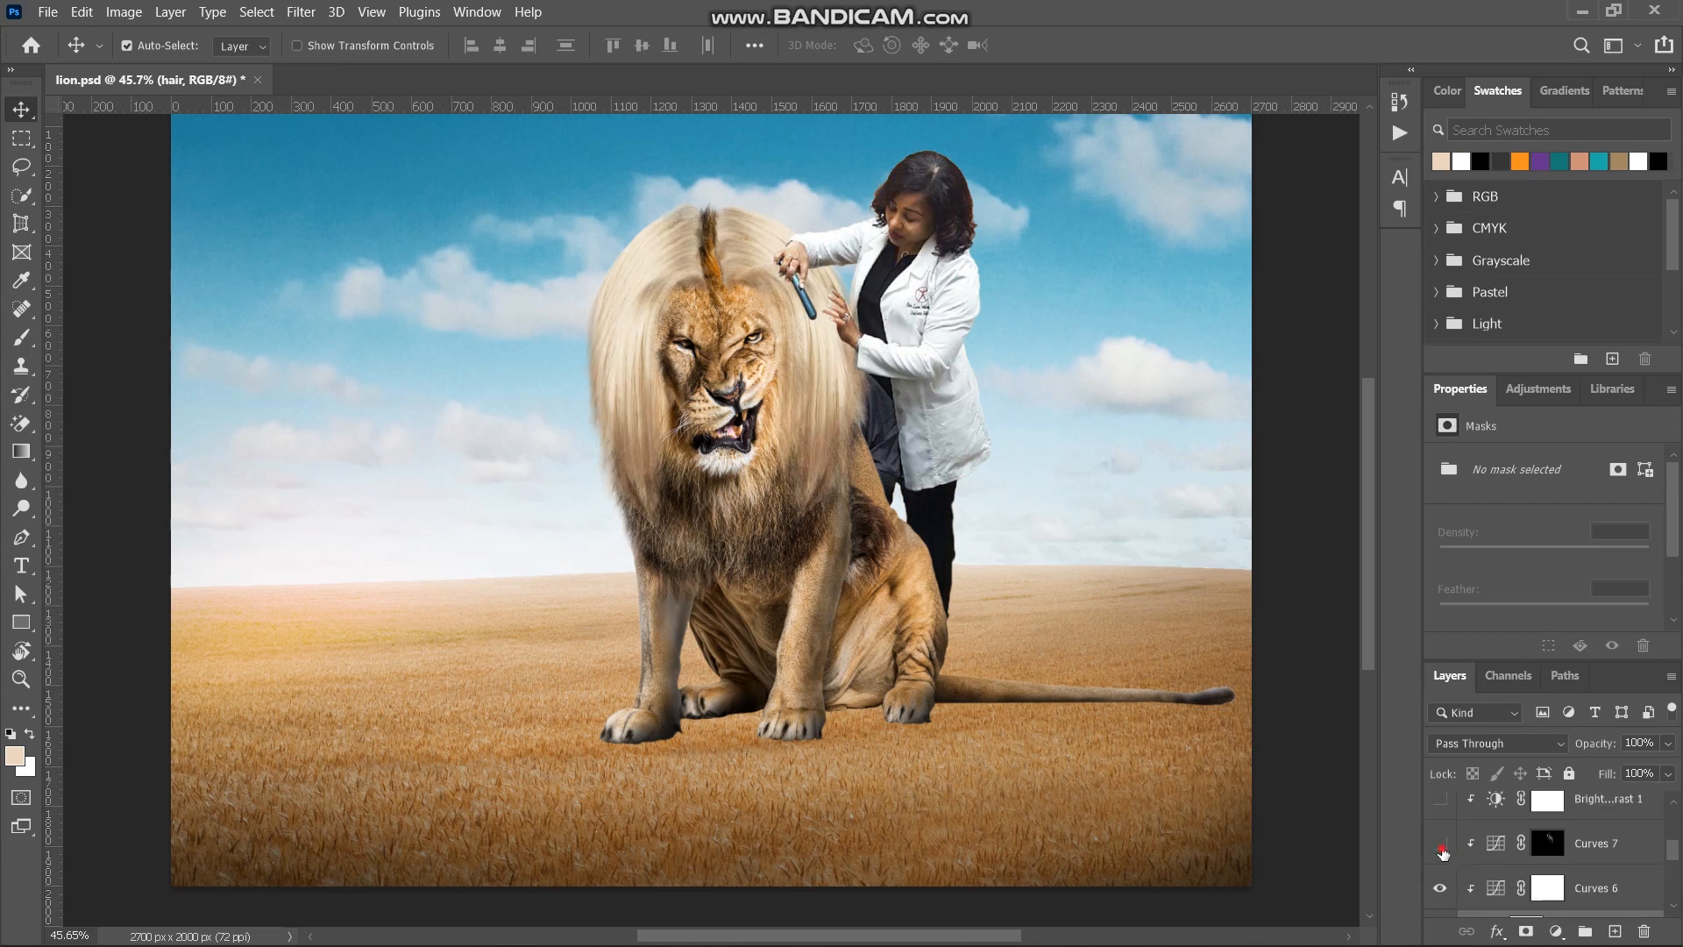
pyautogui.click(1442, 847)
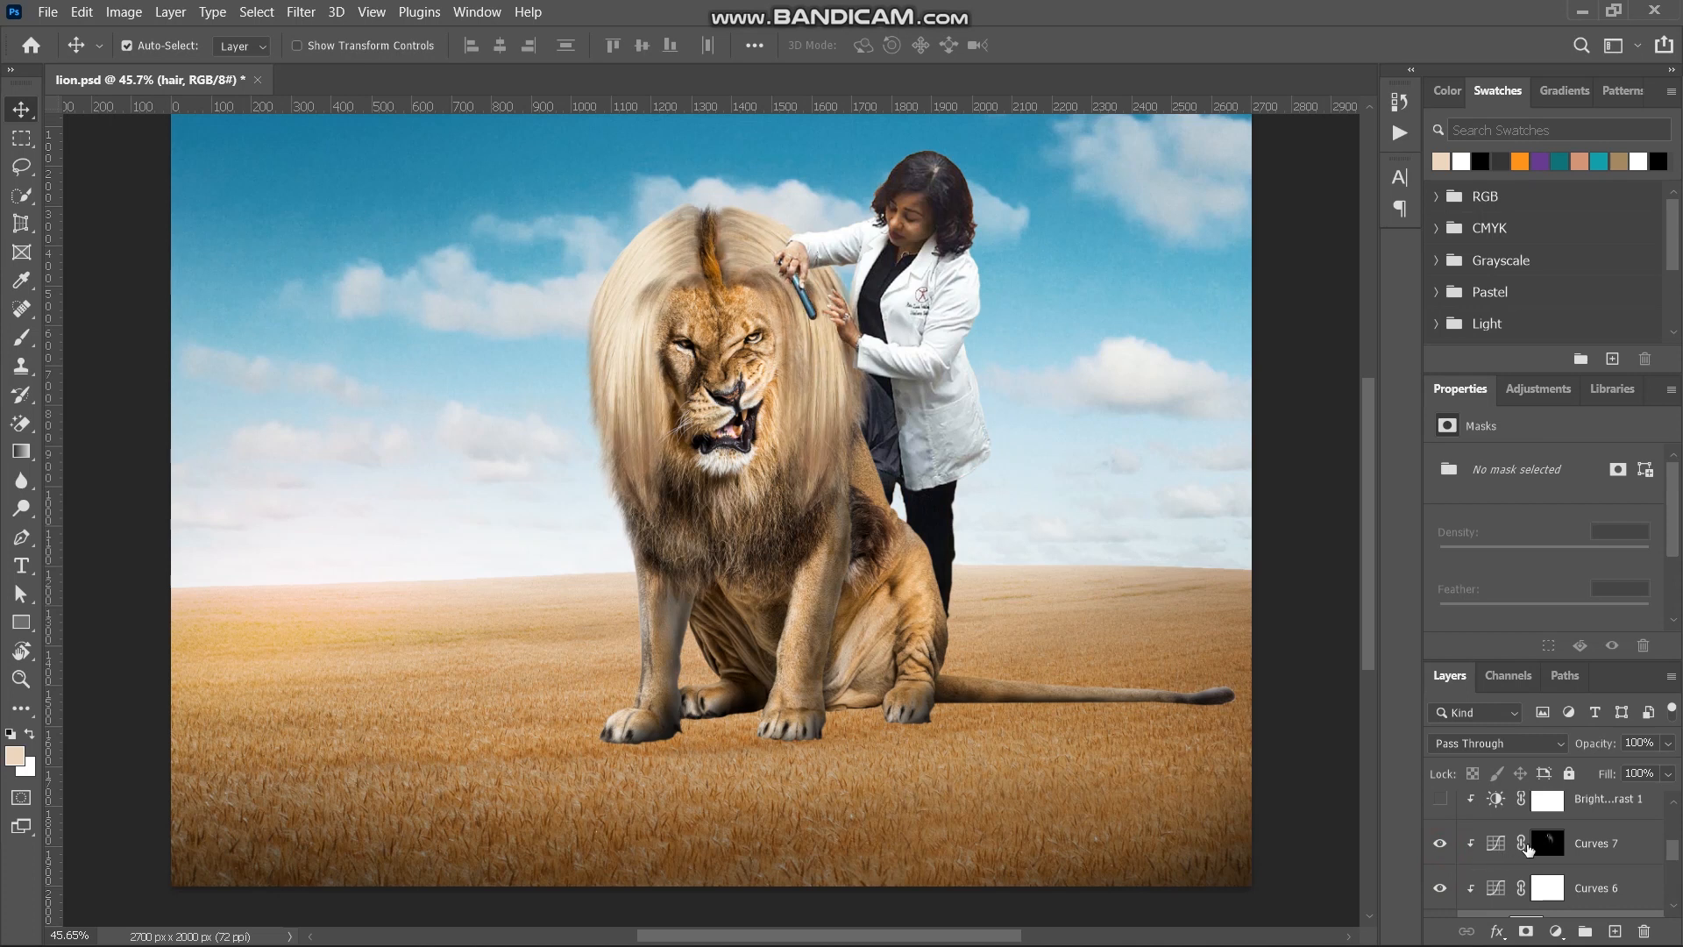
pyautogui.scroll(1, 1527, 850)
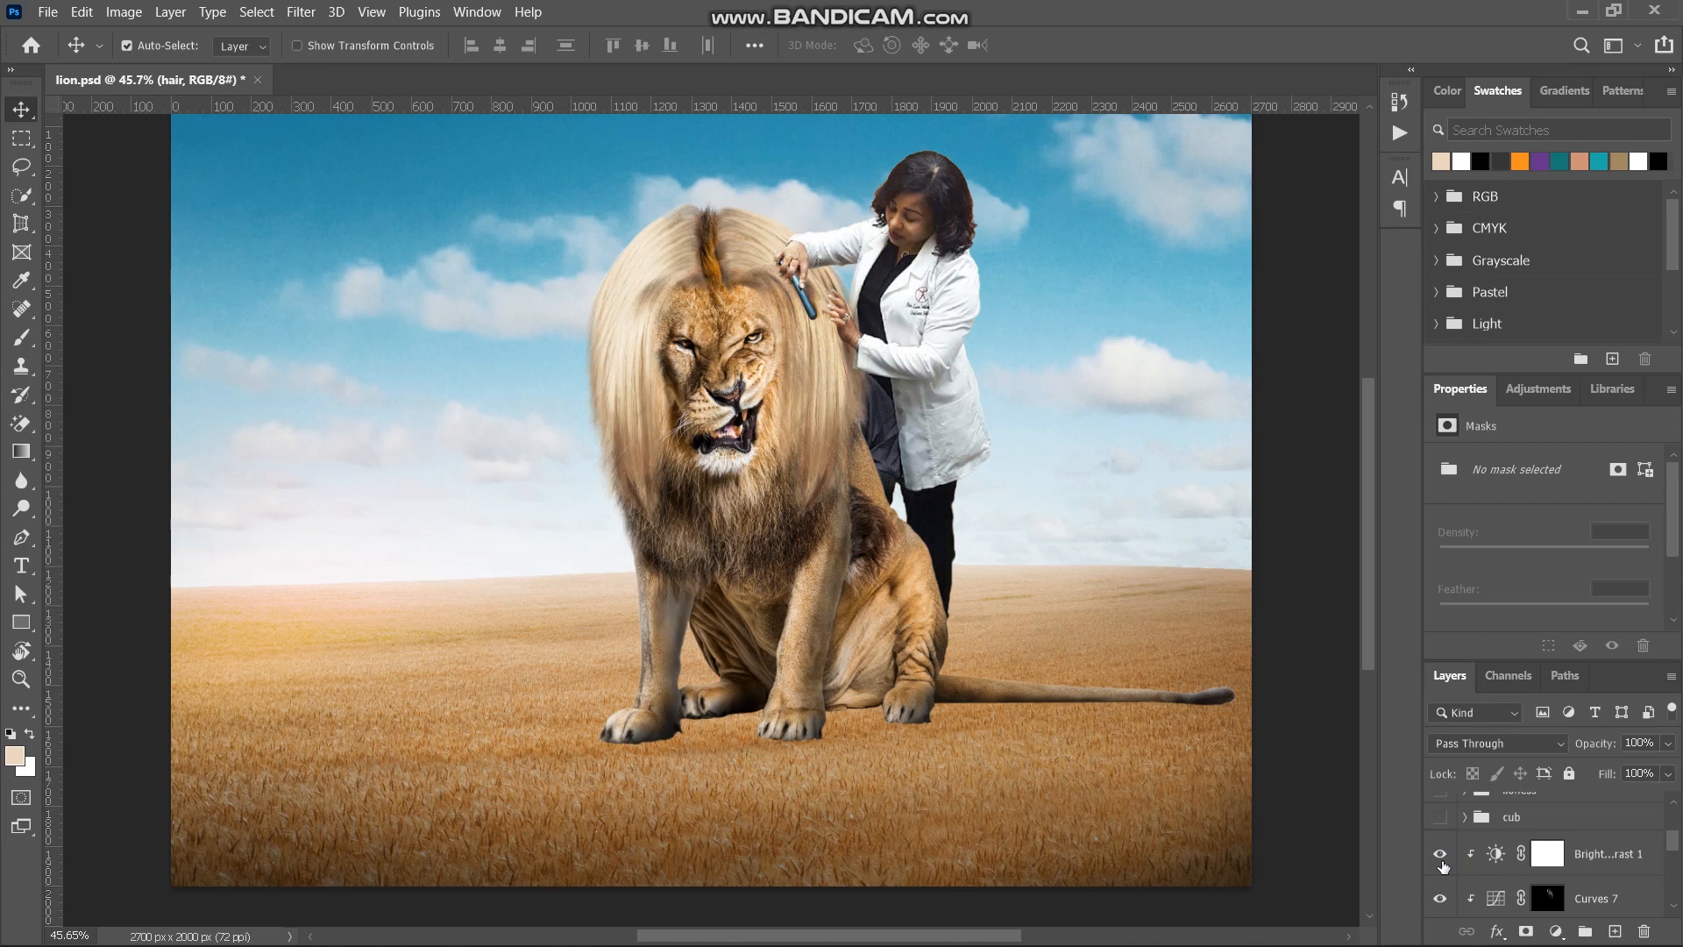
# - Show the cub group and expand it to its layer and clipped adjustments
pyautogui.scroll(2, 1515, 869)
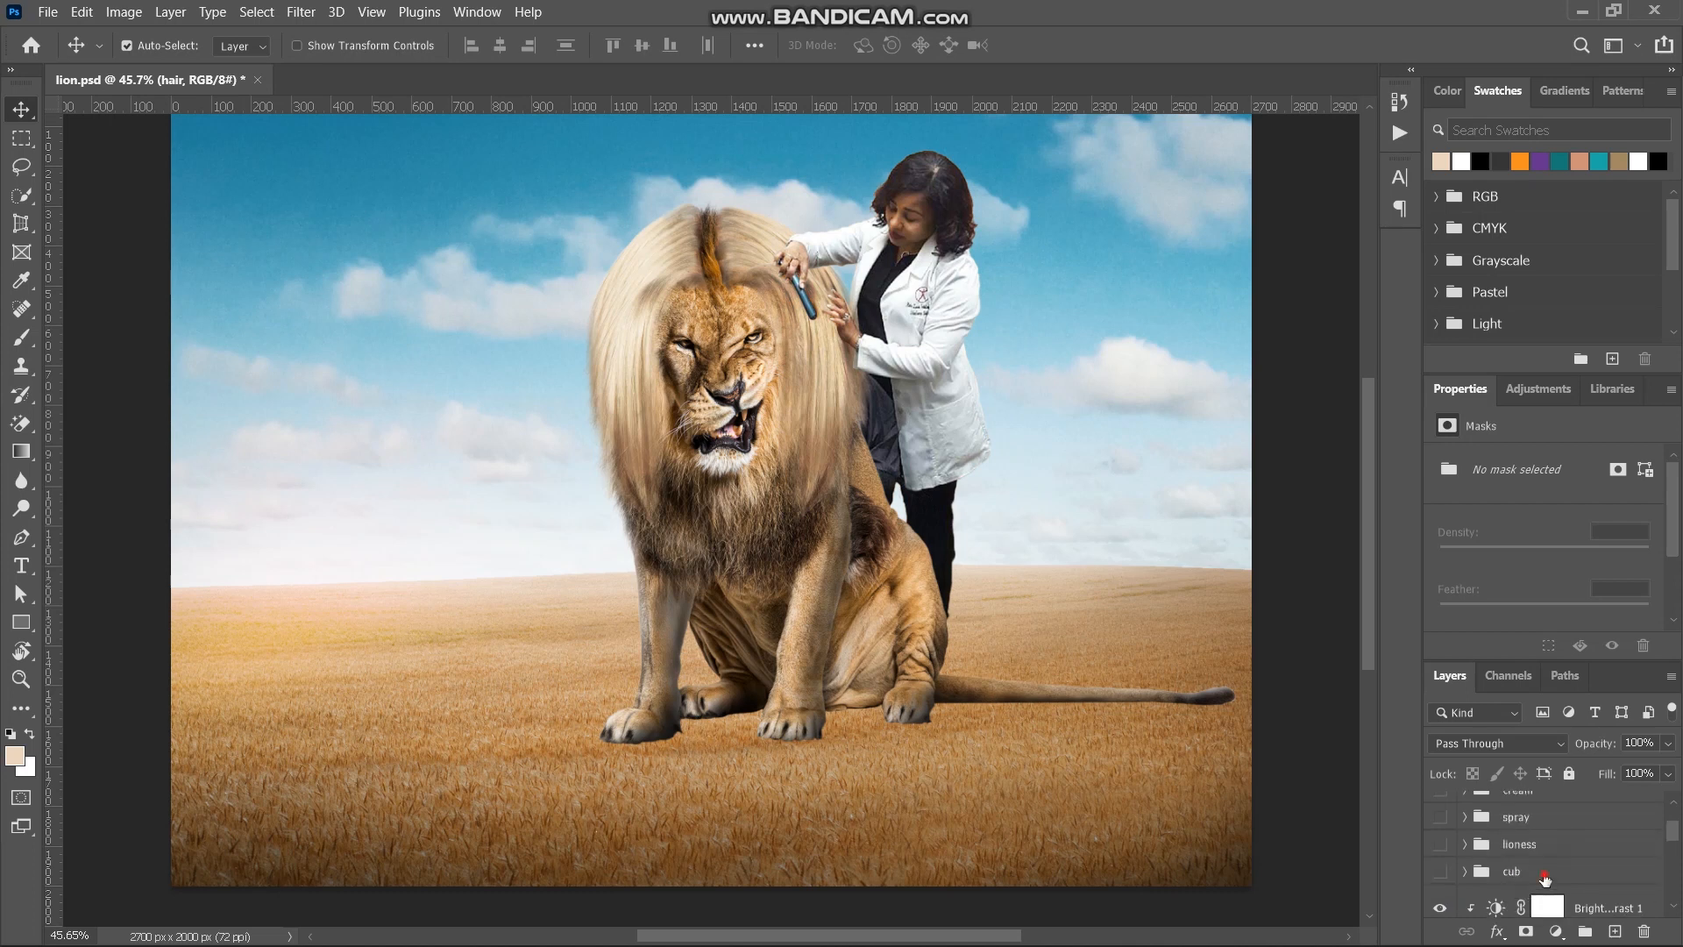
pyautogui.click(1544, 878)
pyautogui.click(1442, 872)
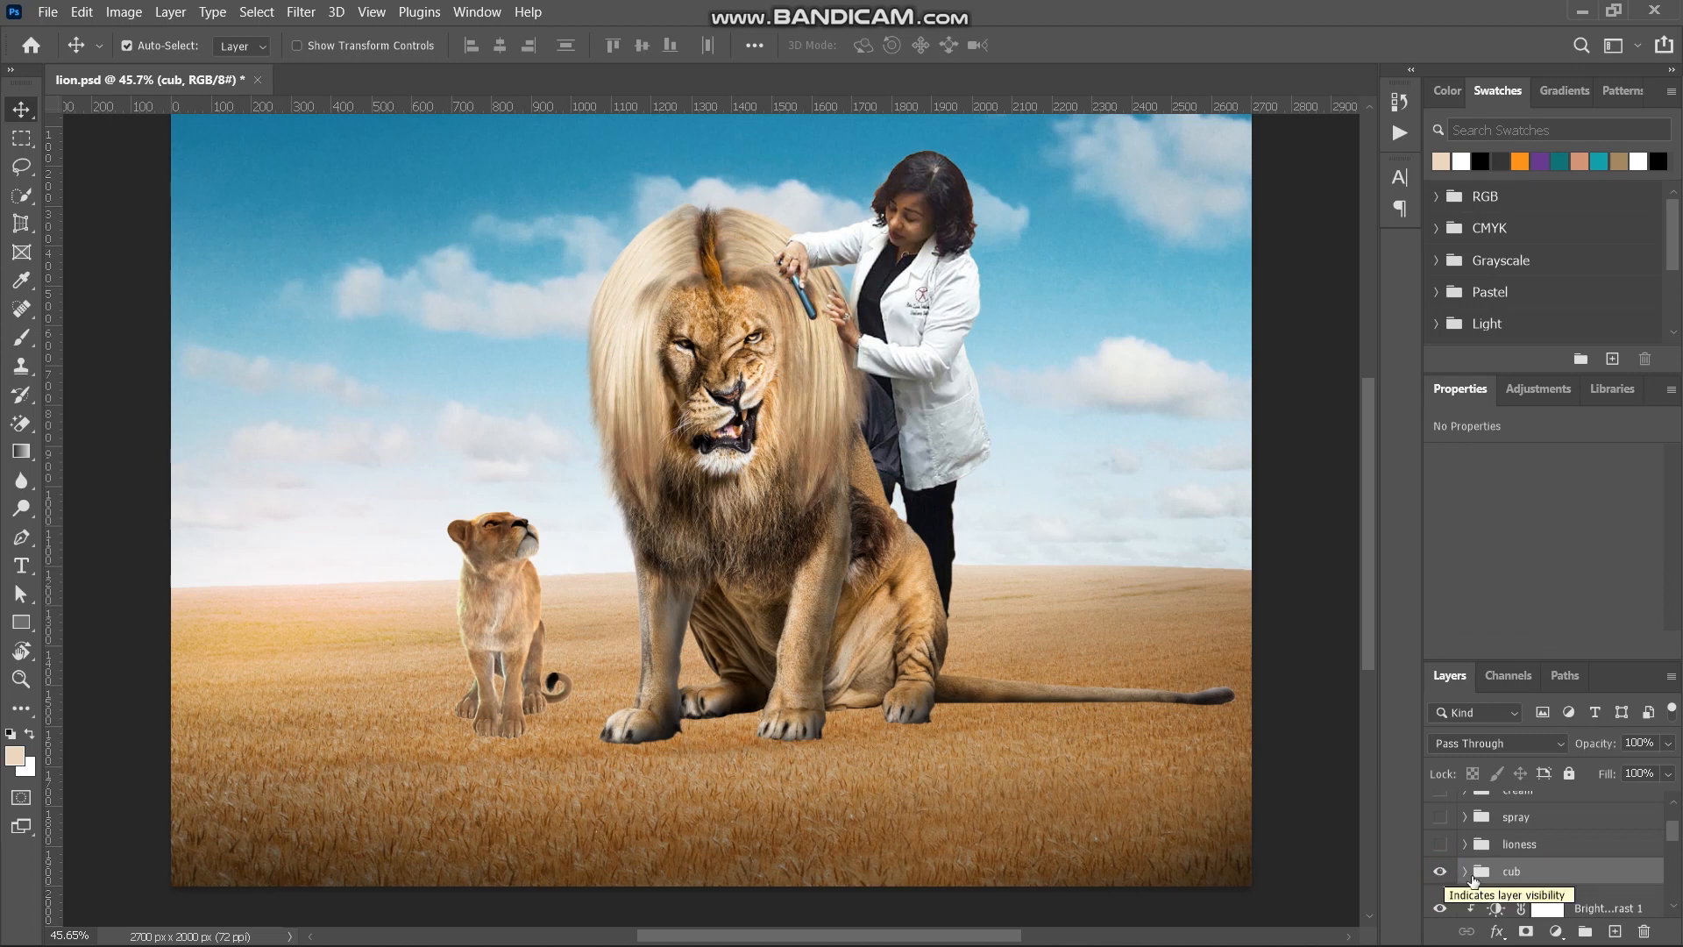
pyautogui.click(1464, 871)
pyautogui.scroll(-2, 1538, 866)
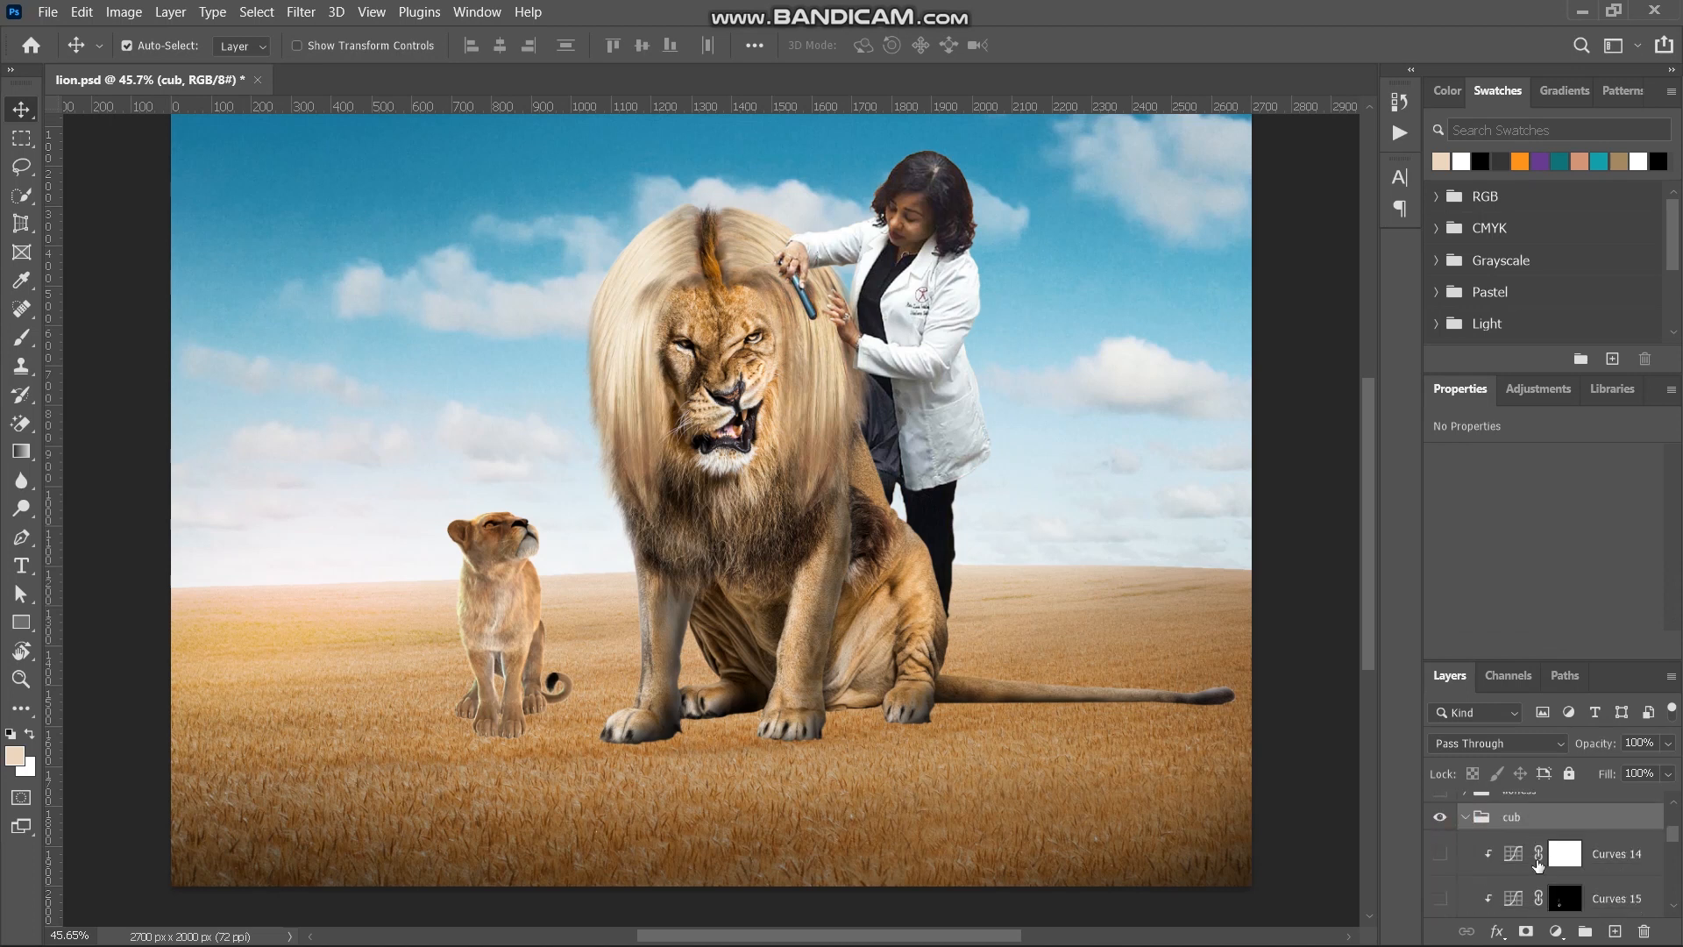
pyautogui.scroll(-2, 1538, 866)
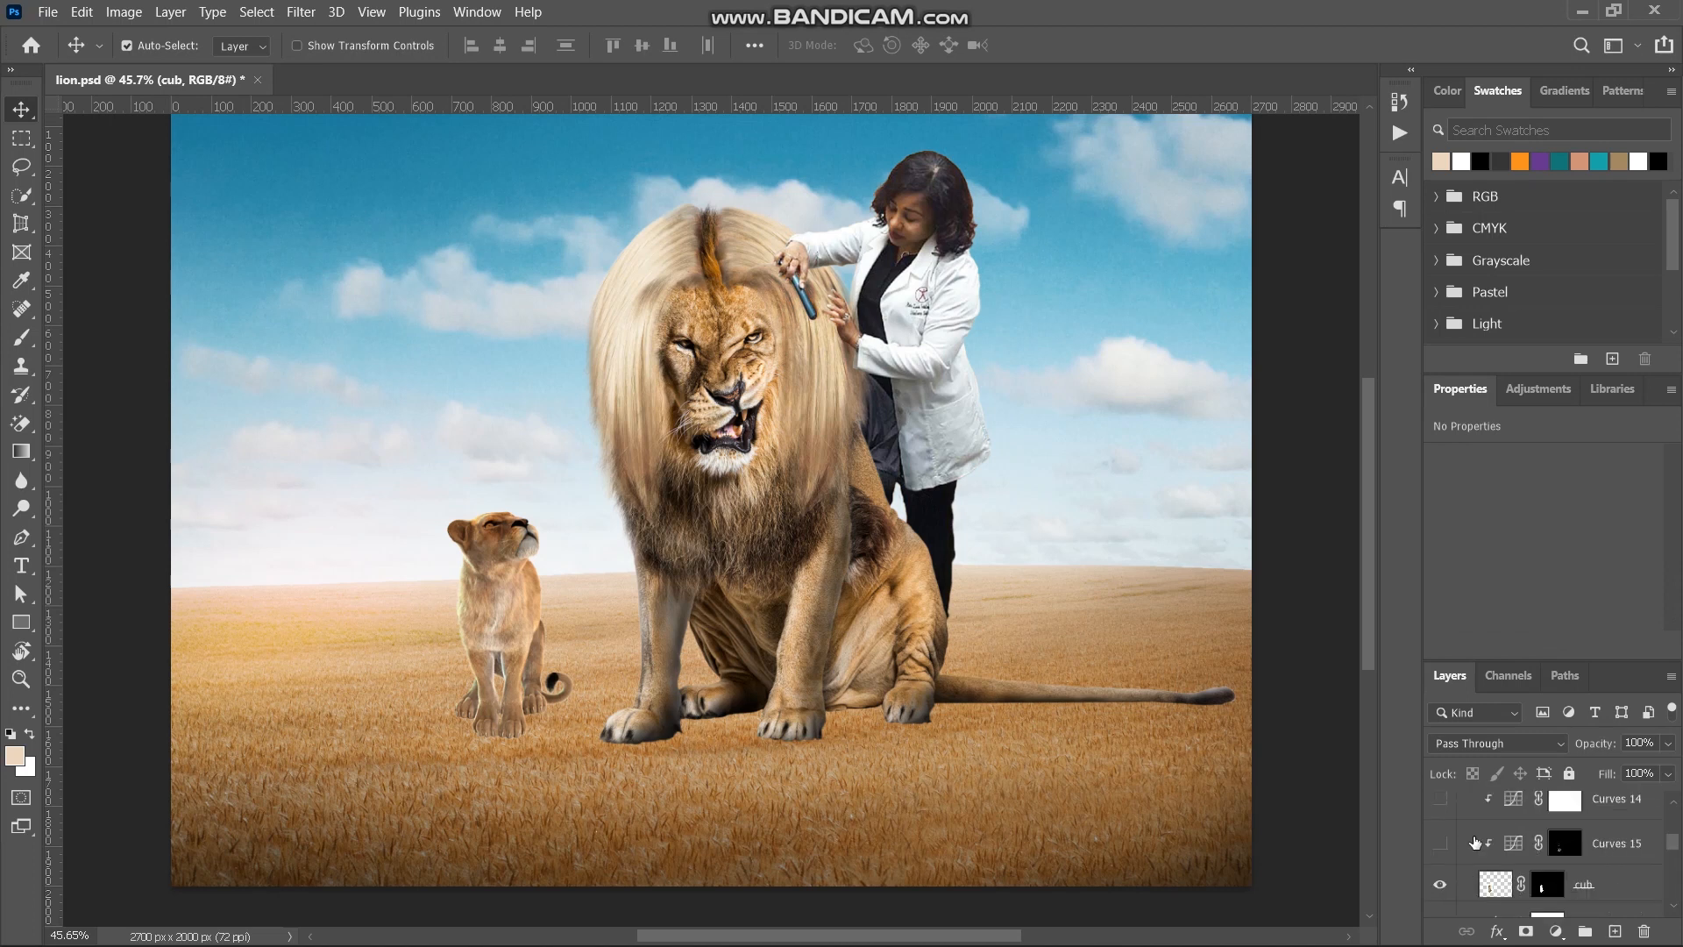
# - Turn on the cub's Curves 15 and Curves 14 adjustments and collapse the cub group
pyautogui.click(1458, 844)
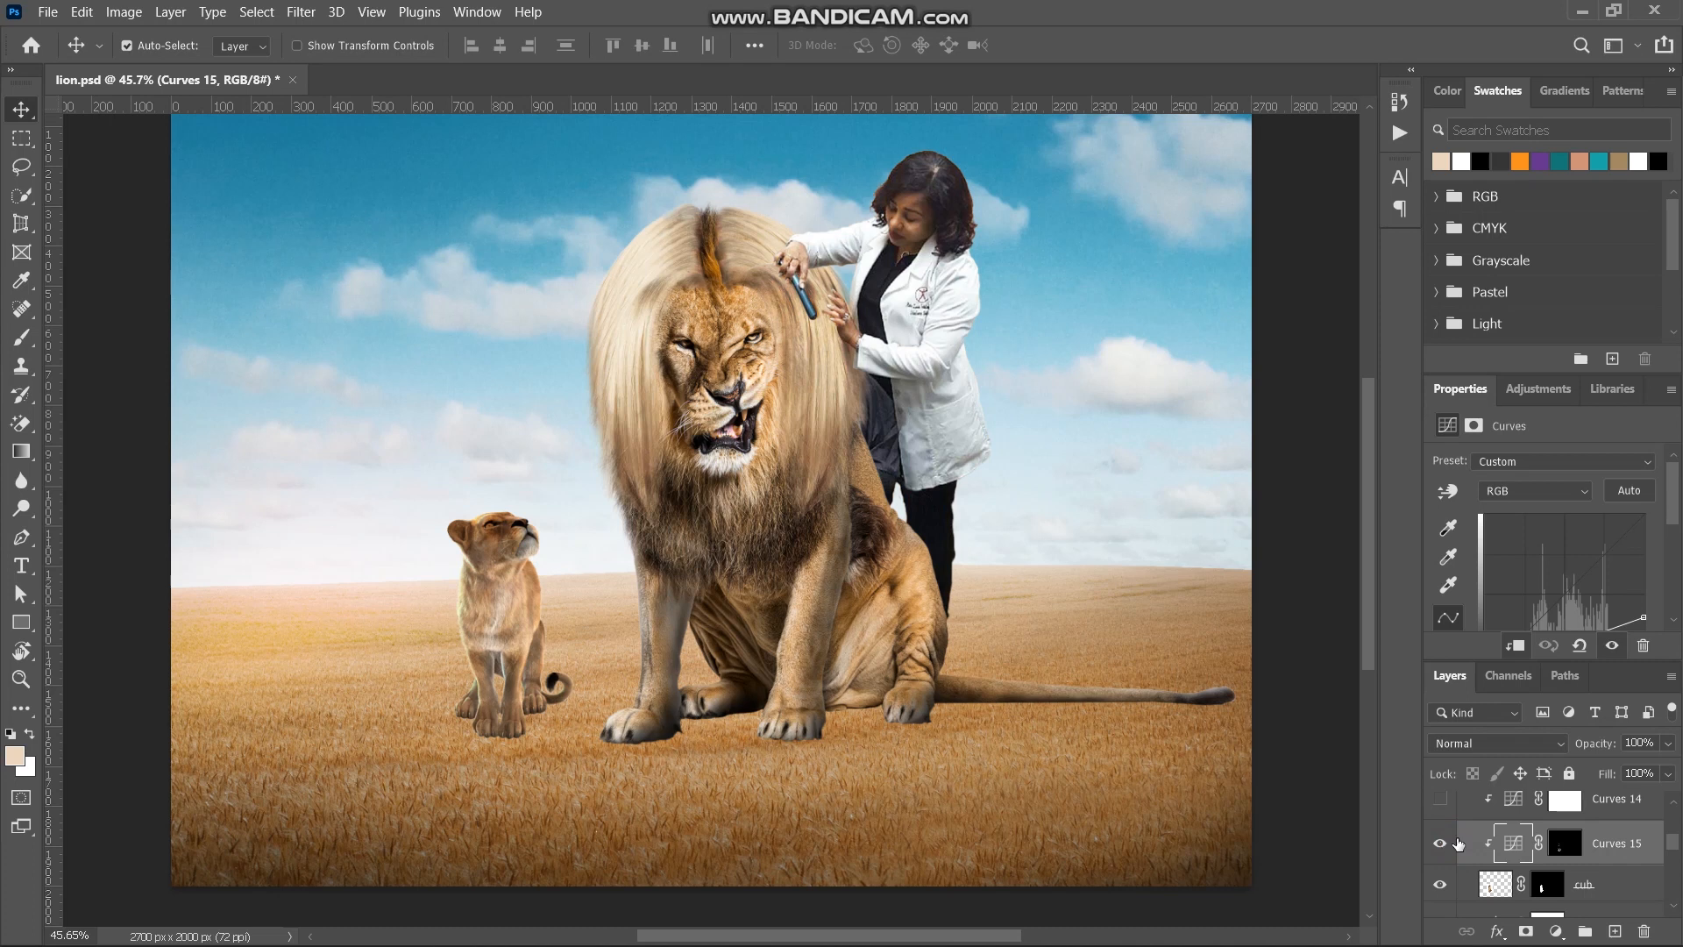
pyautogui.scroll(2, 1445, 850)
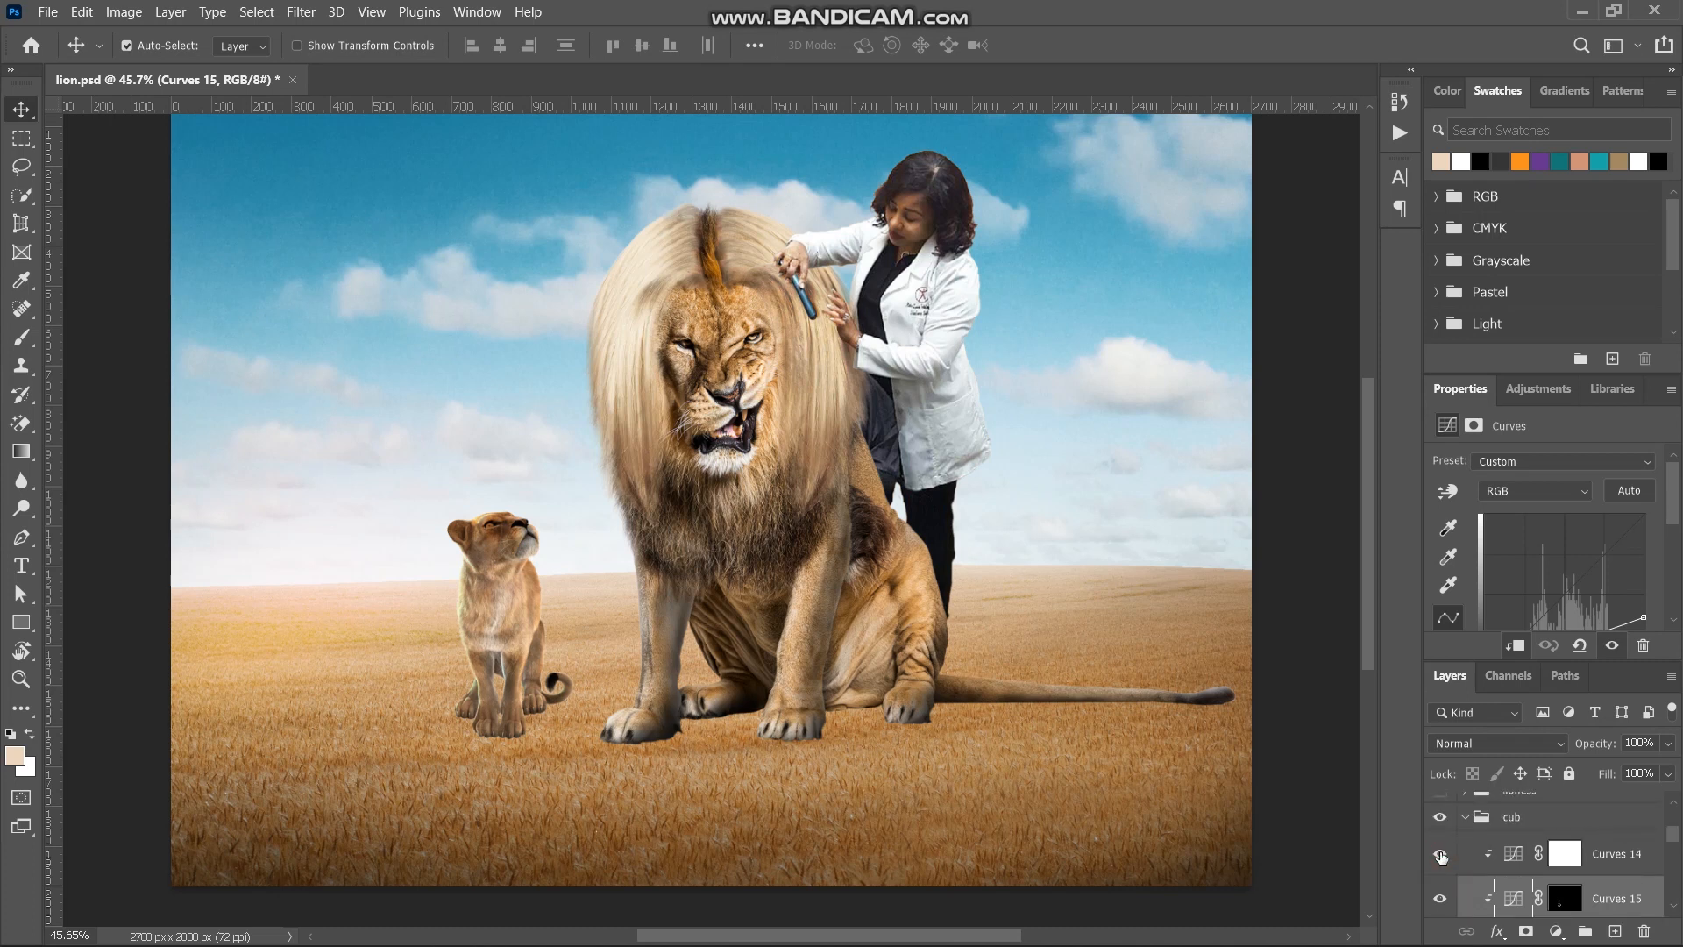
pyautogui.click(1440, 855)
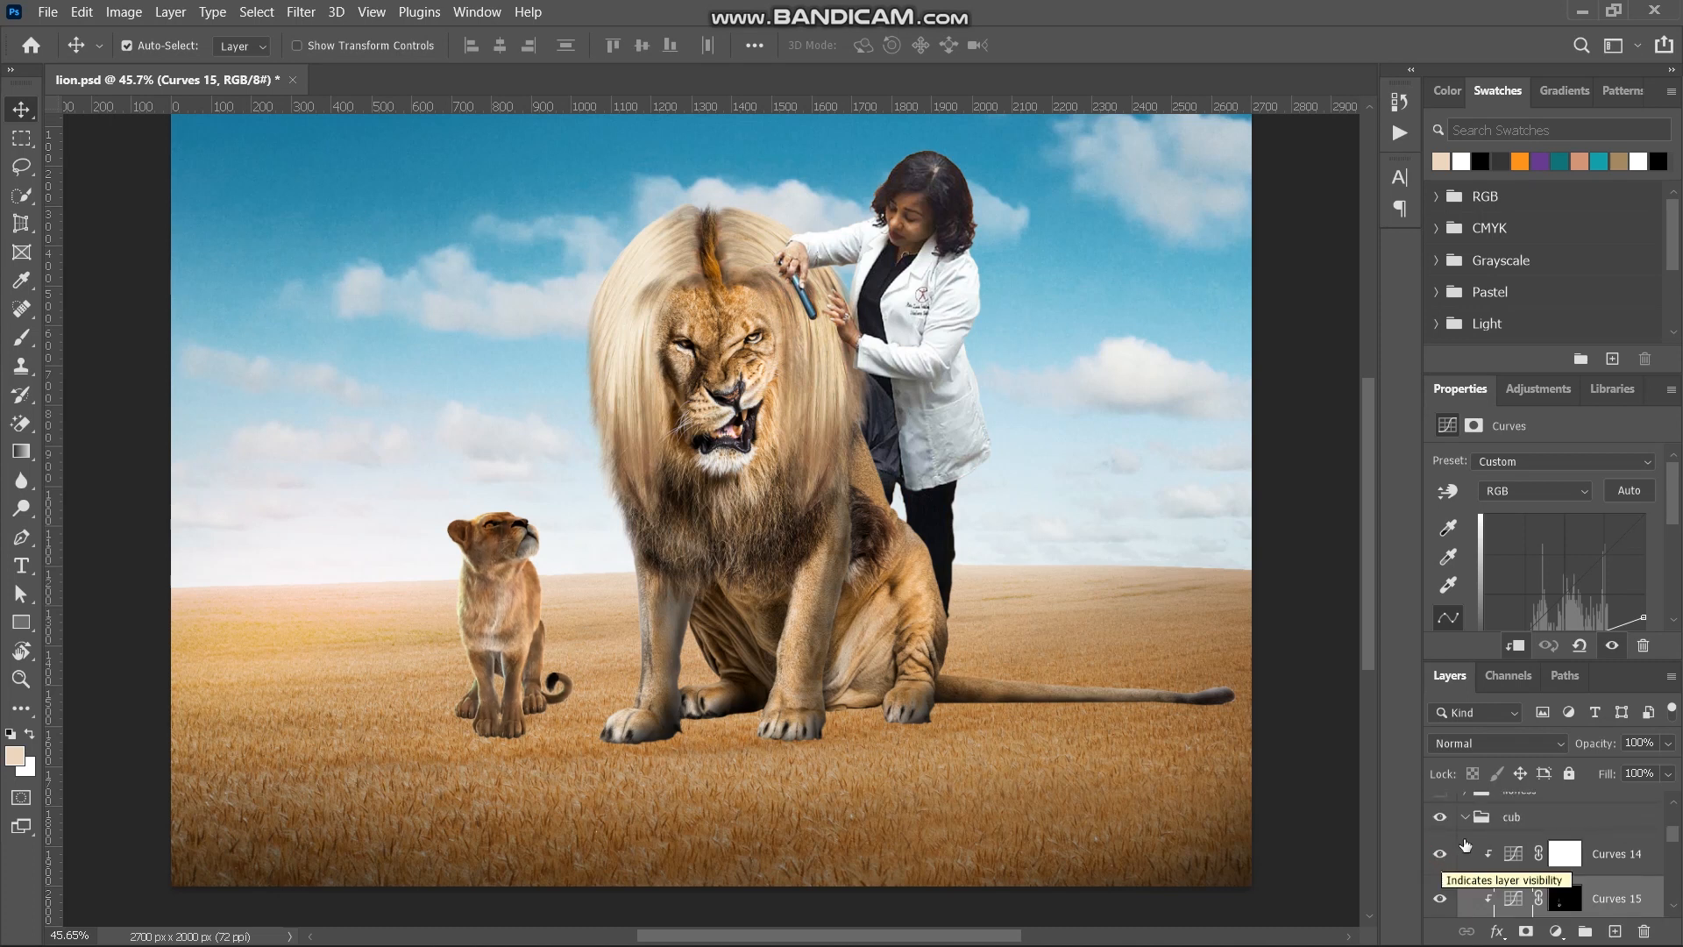
pyautogui.click(1466, 818)
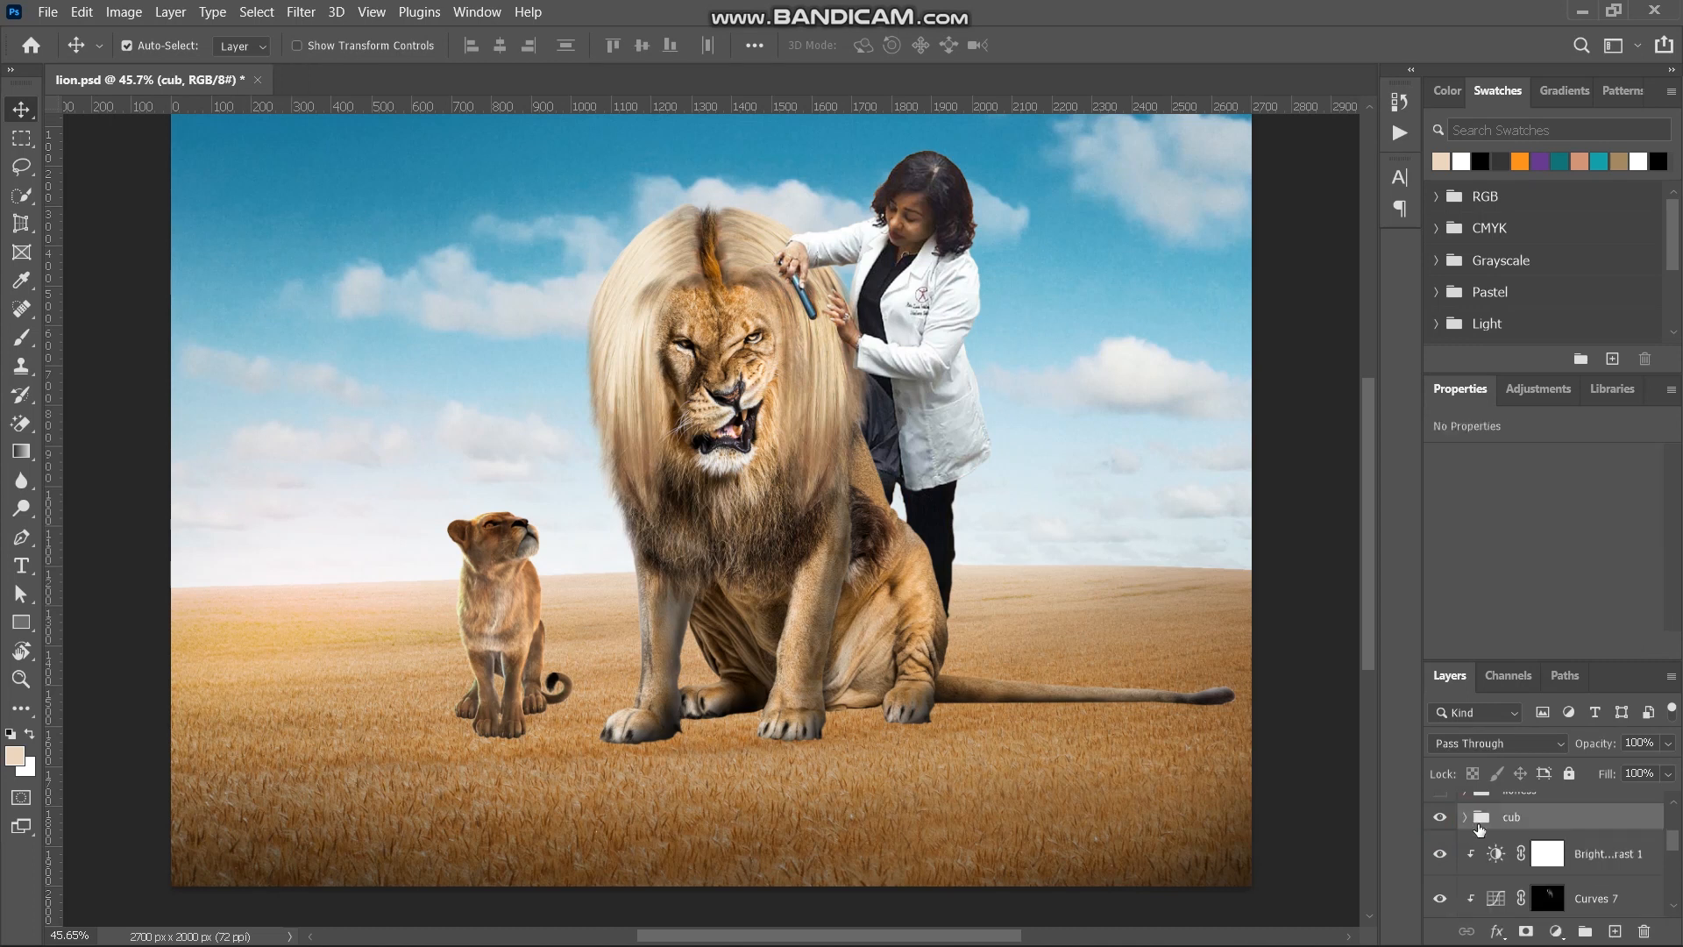
# - Show the lioness group and expand it to its layers
pyautogui.click(1515, 850)
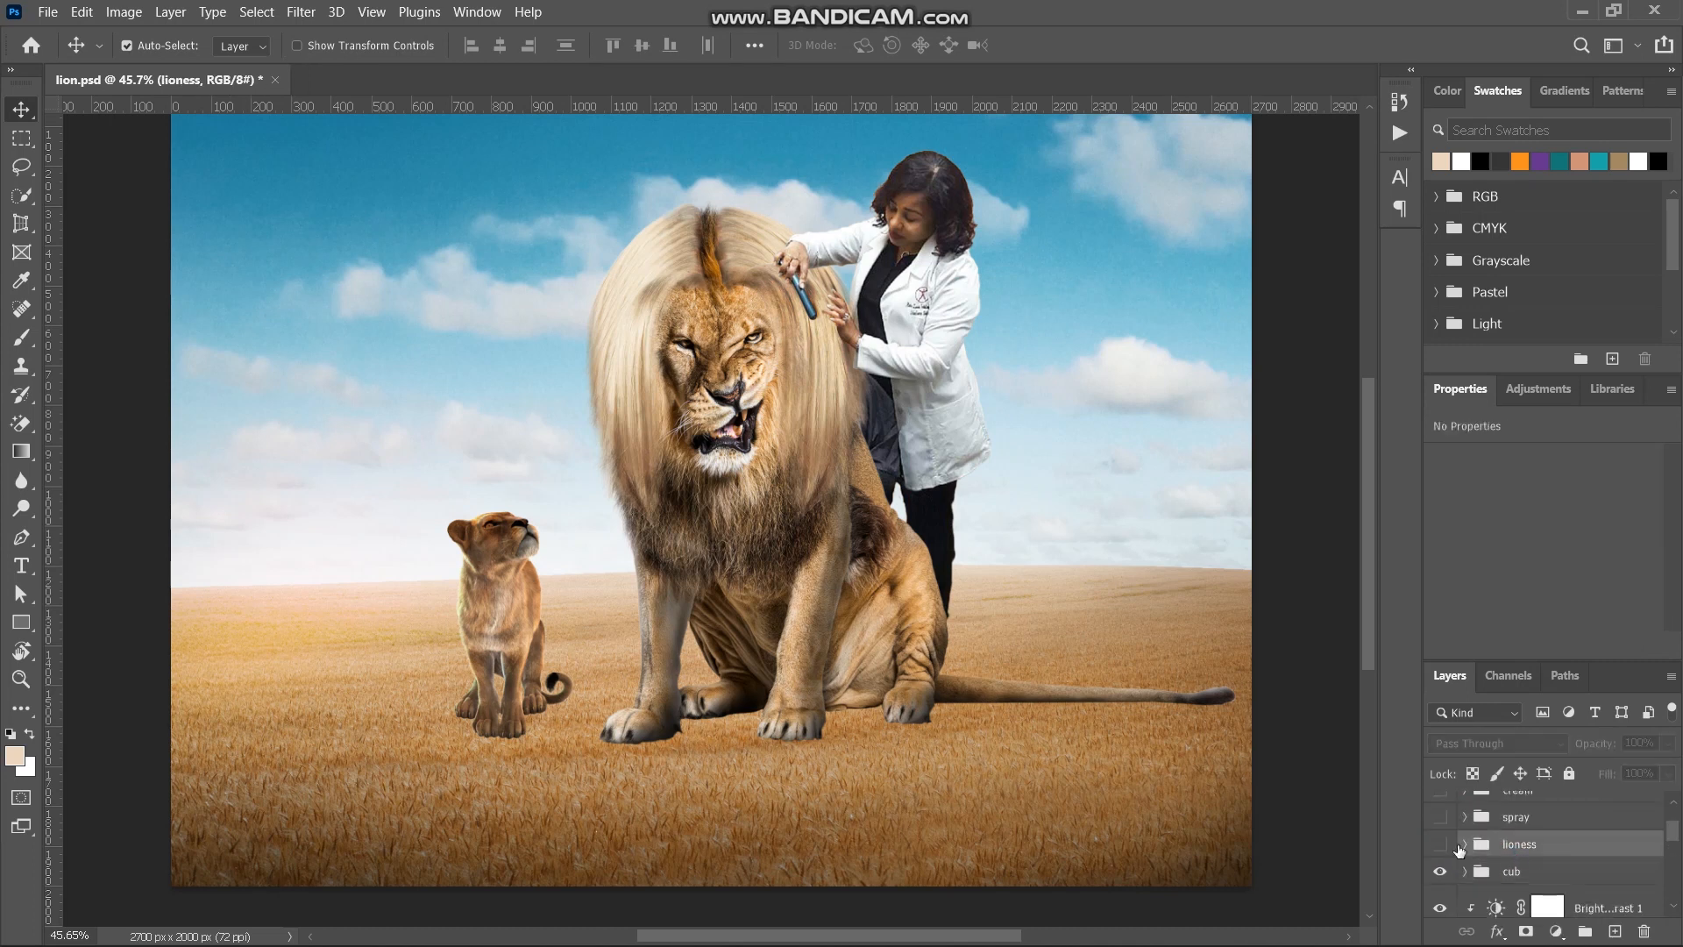
pyautogui.click(1440, 845)
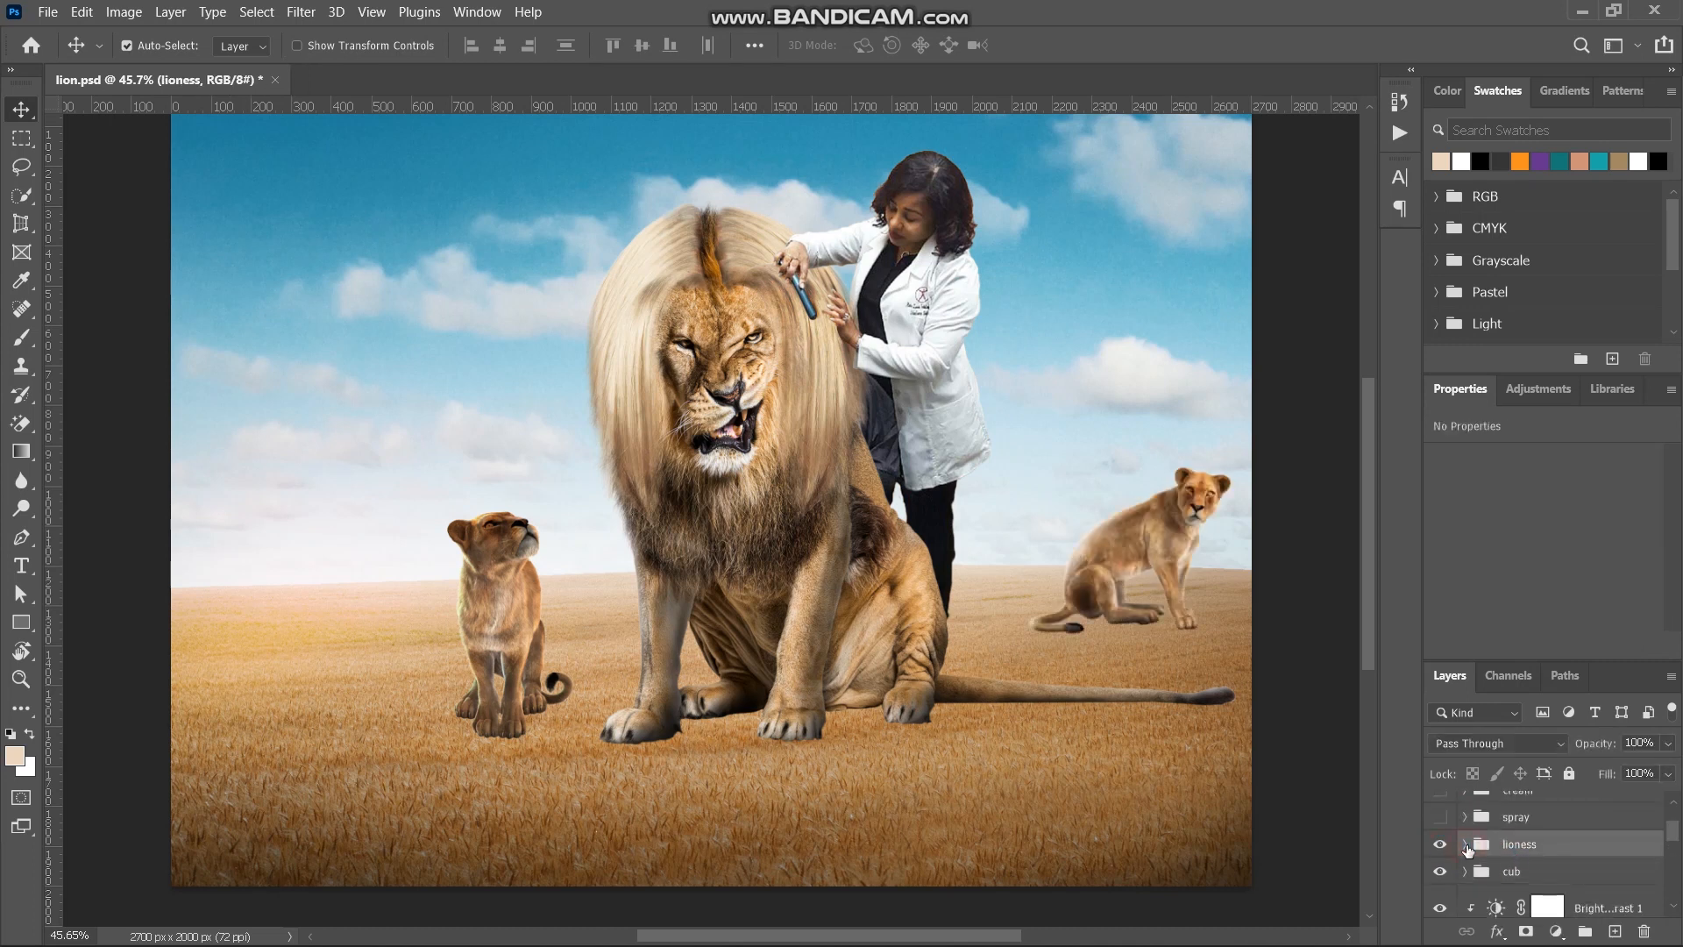
pyautogui.click(1465, 845)
# - Examine the Gaussian Blur smart filter on the nala layer and fold its filter list away again
pyautogui.scroll(-5, 1511, 863)
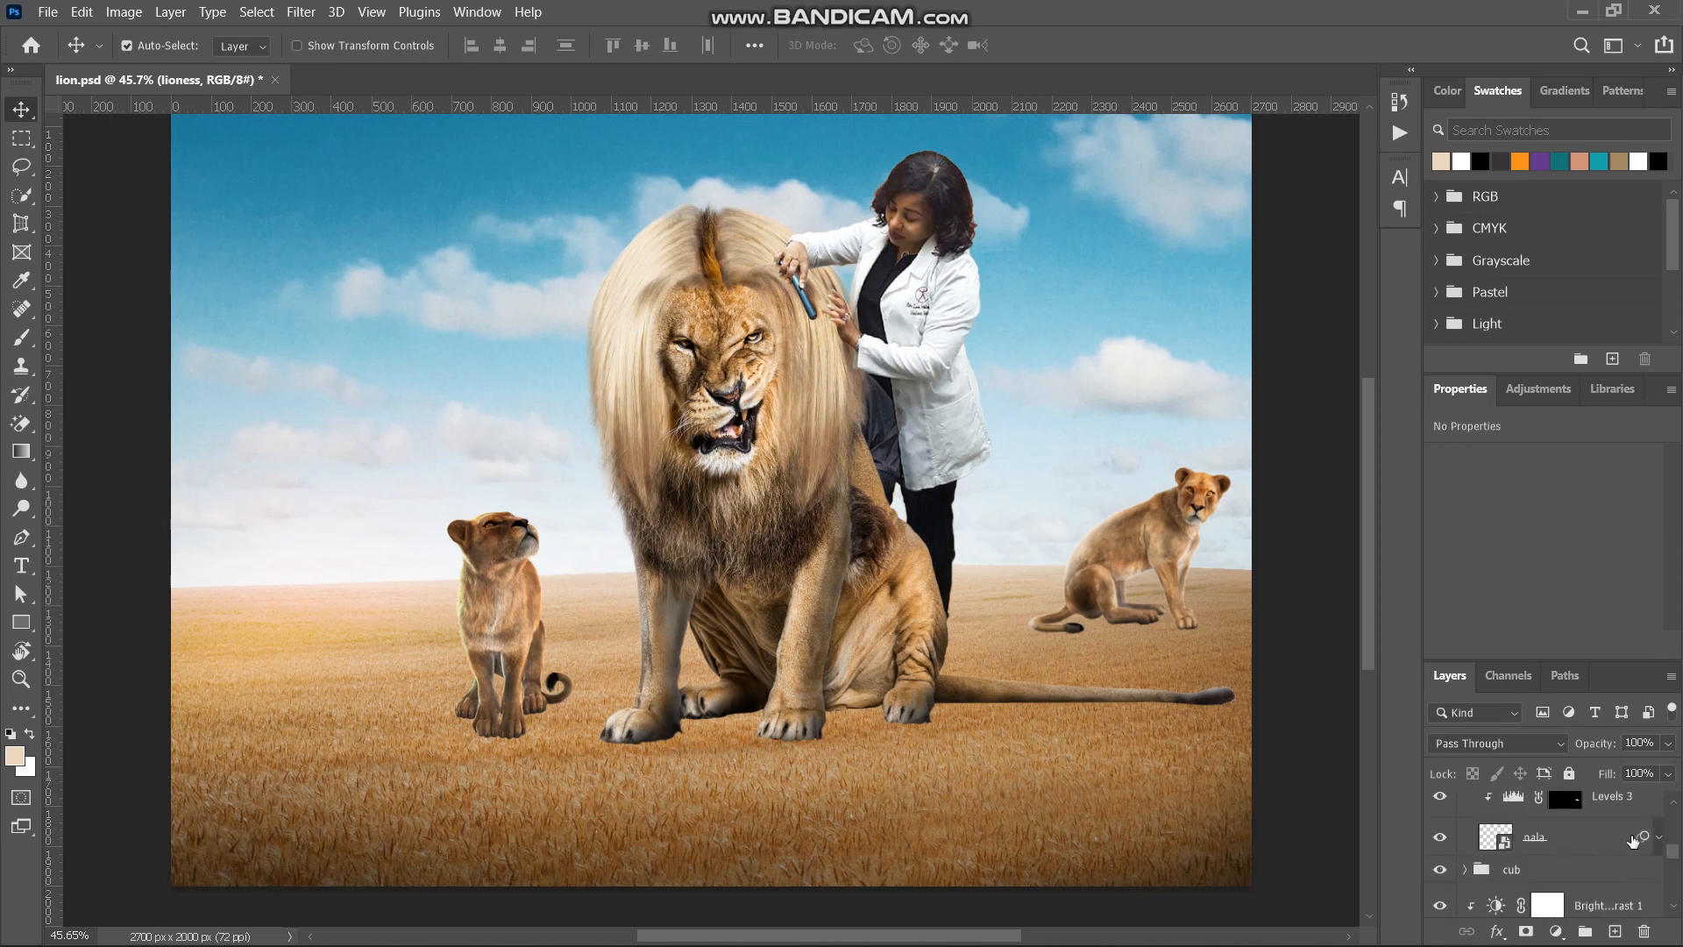
pyautogui.click(1658, 838)
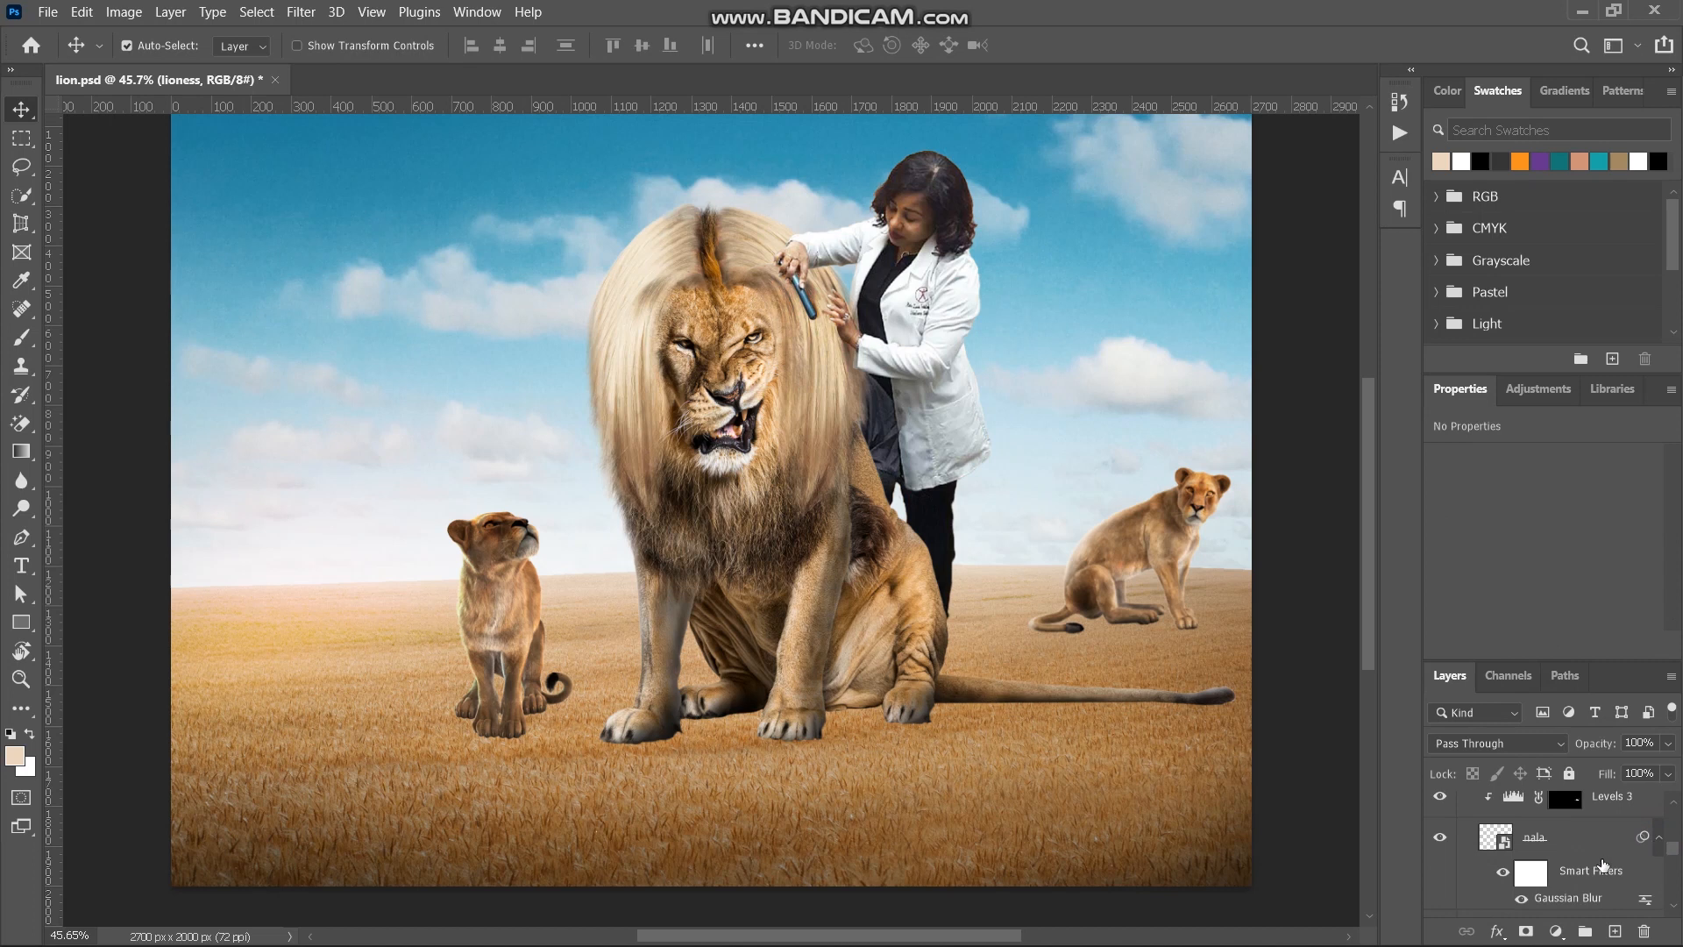
pyautogui.scroll(-1, 1587, 850)
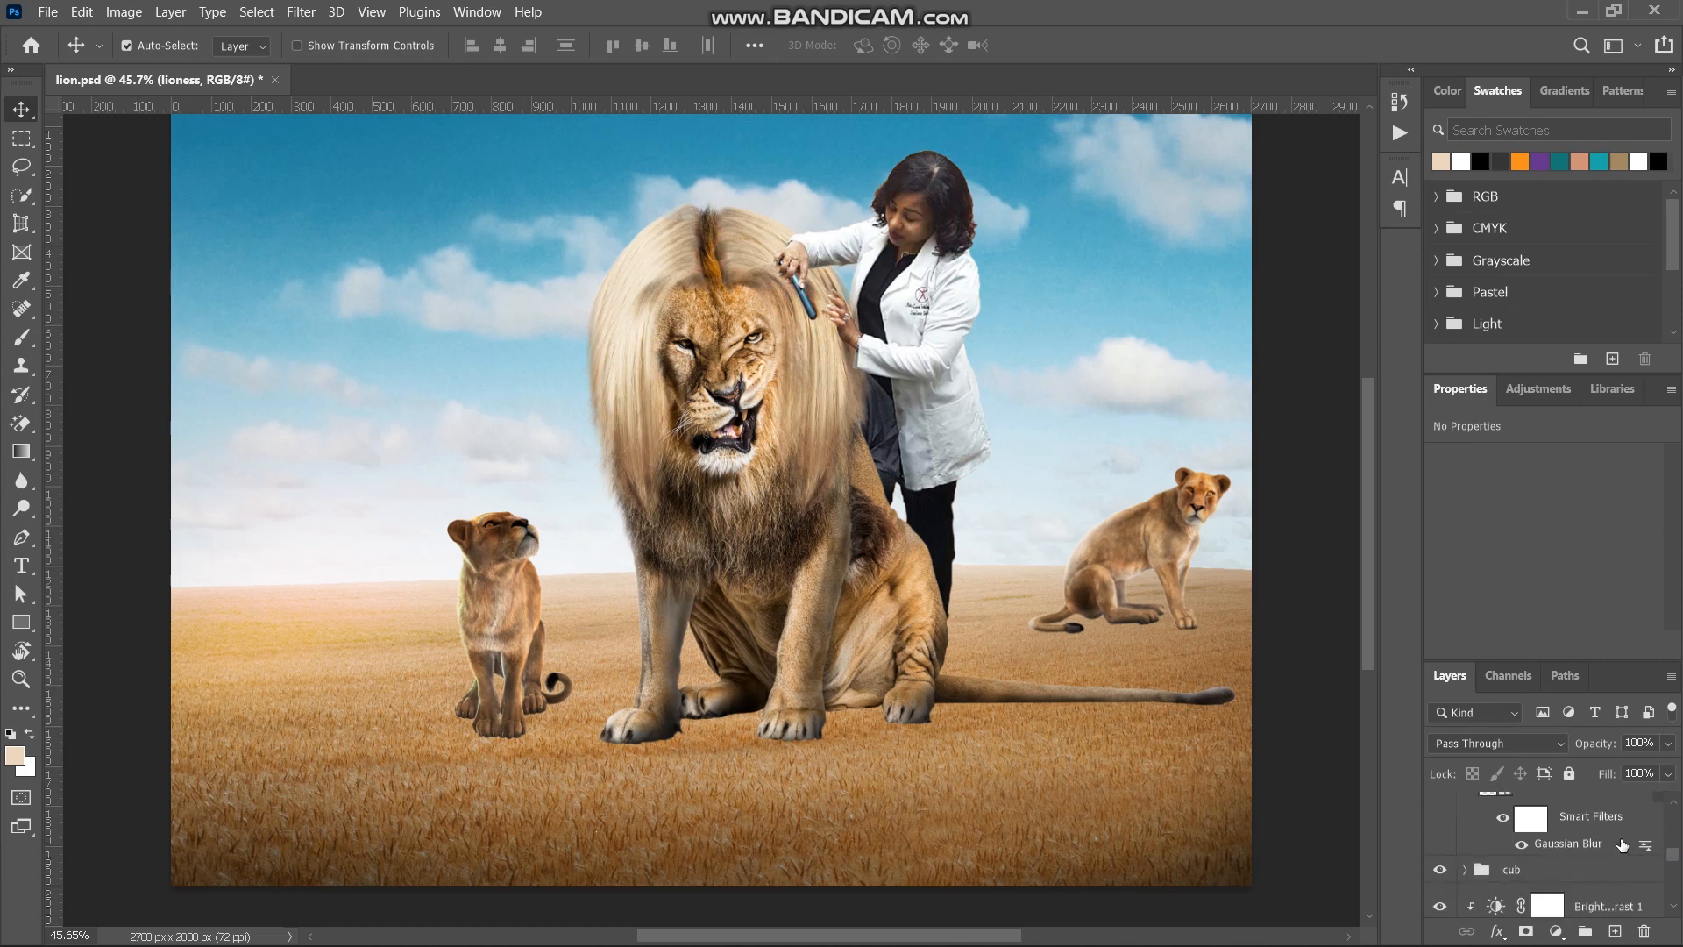
pyautogui.scroll(1, 1622, 844)
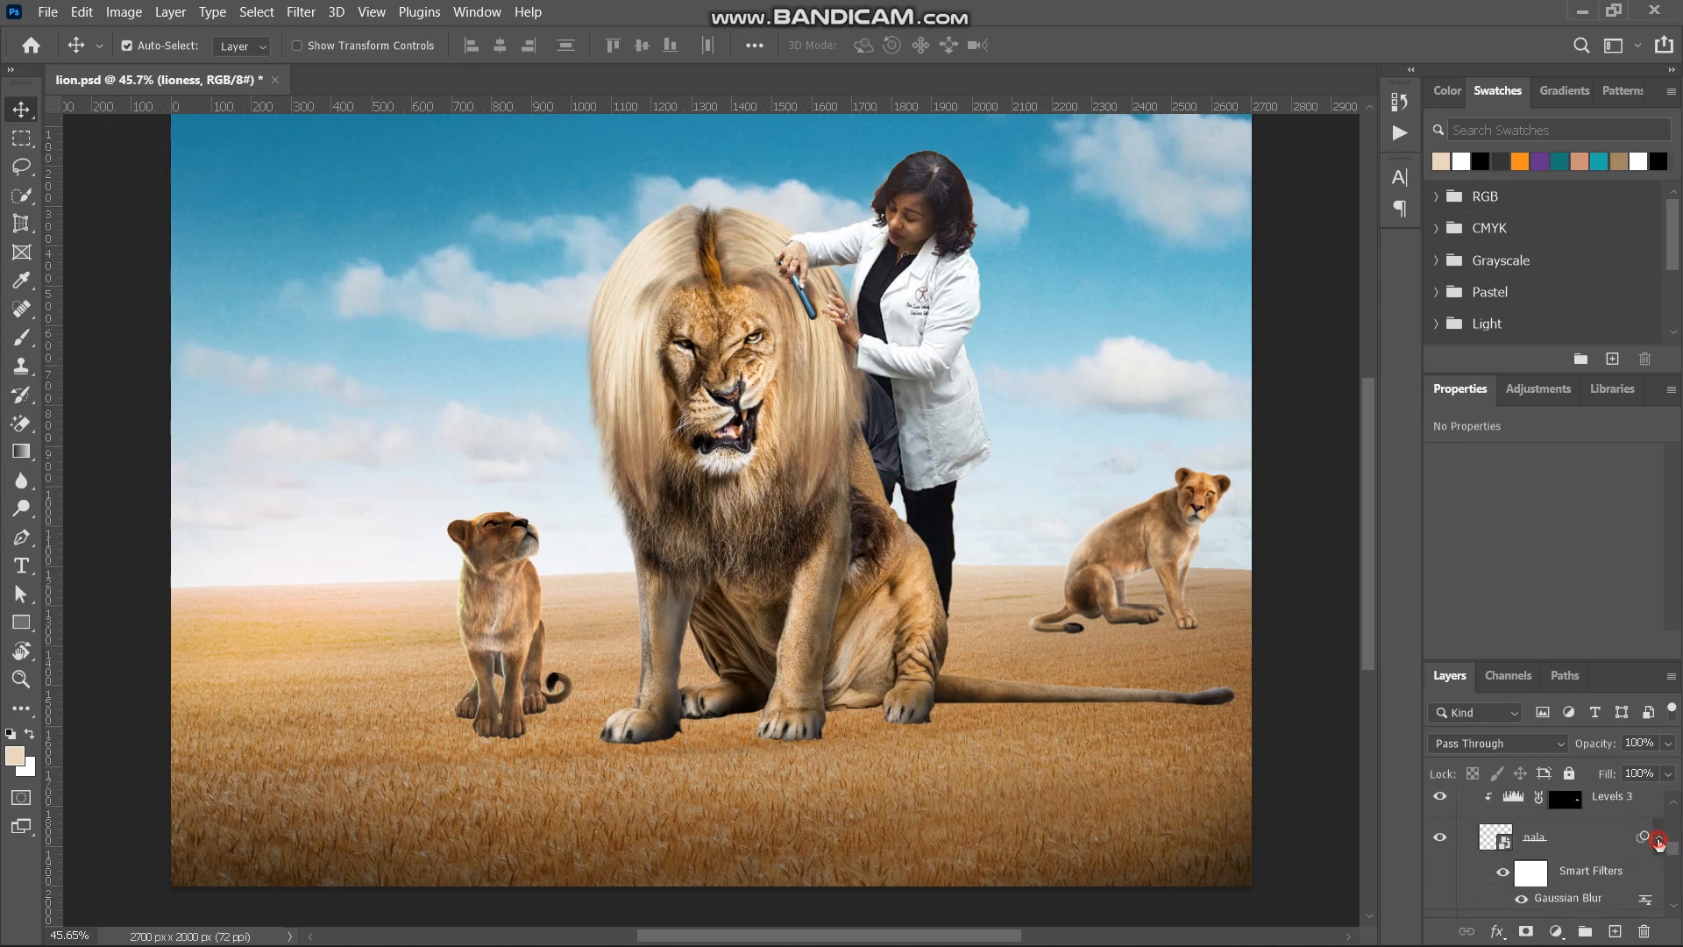
pyautogui.click(1658, 841)
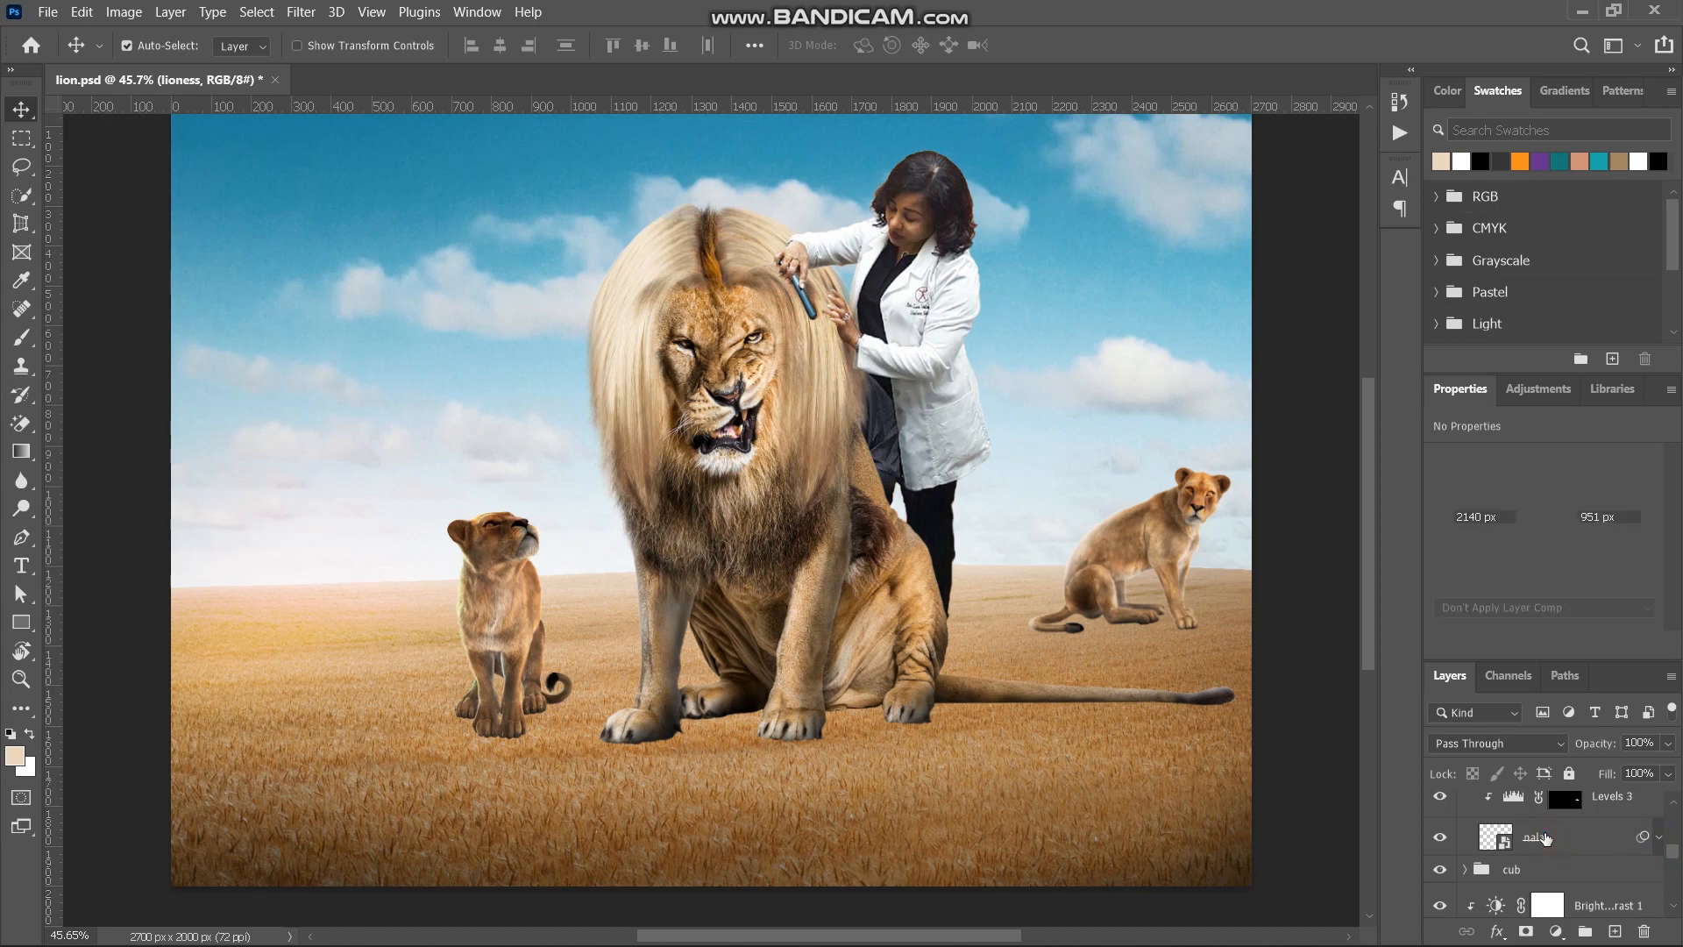
# - Select the nala layer and toggle its Levels 3 and Curves 17 adjustments to compare the lioness with and without them
pyautogui.click(1545, 837)
pyautogui.scroll(1, 1530, 846)
pyautogui.click(1444, 851)
pyautogui.click(1445, 851)
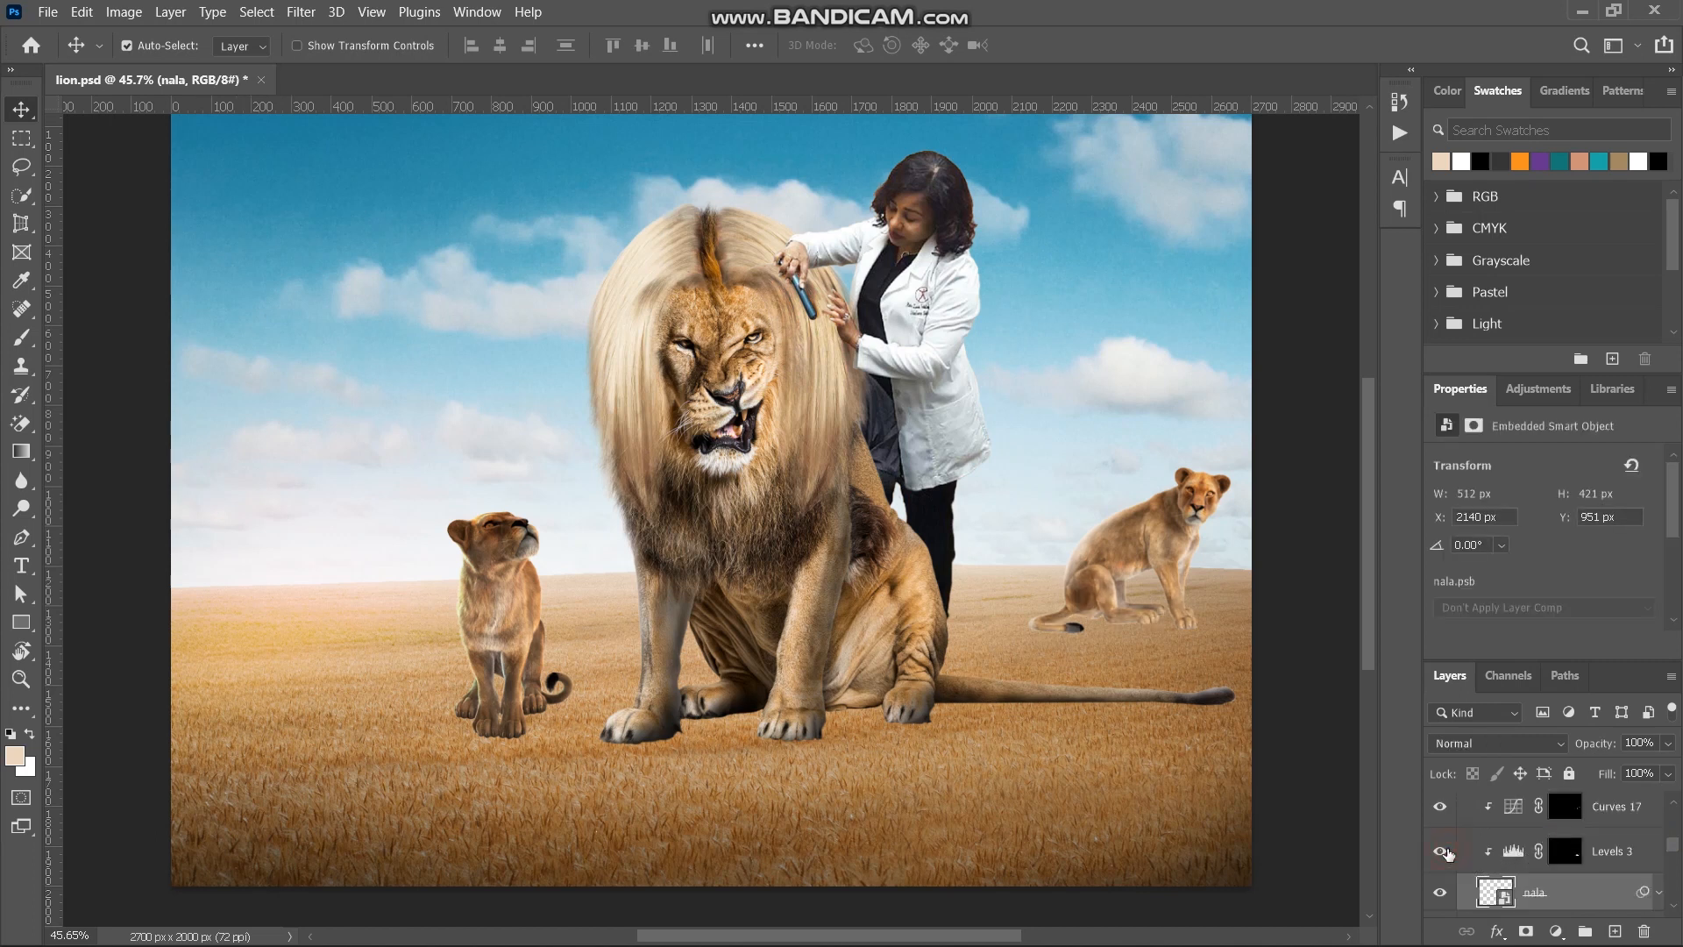
pyautogui.click(1442, 807)
pyautogui.click(1442, 808)
pyautogui.click(1442, 808)
pyautogui.scroll(1, 1493, 826)
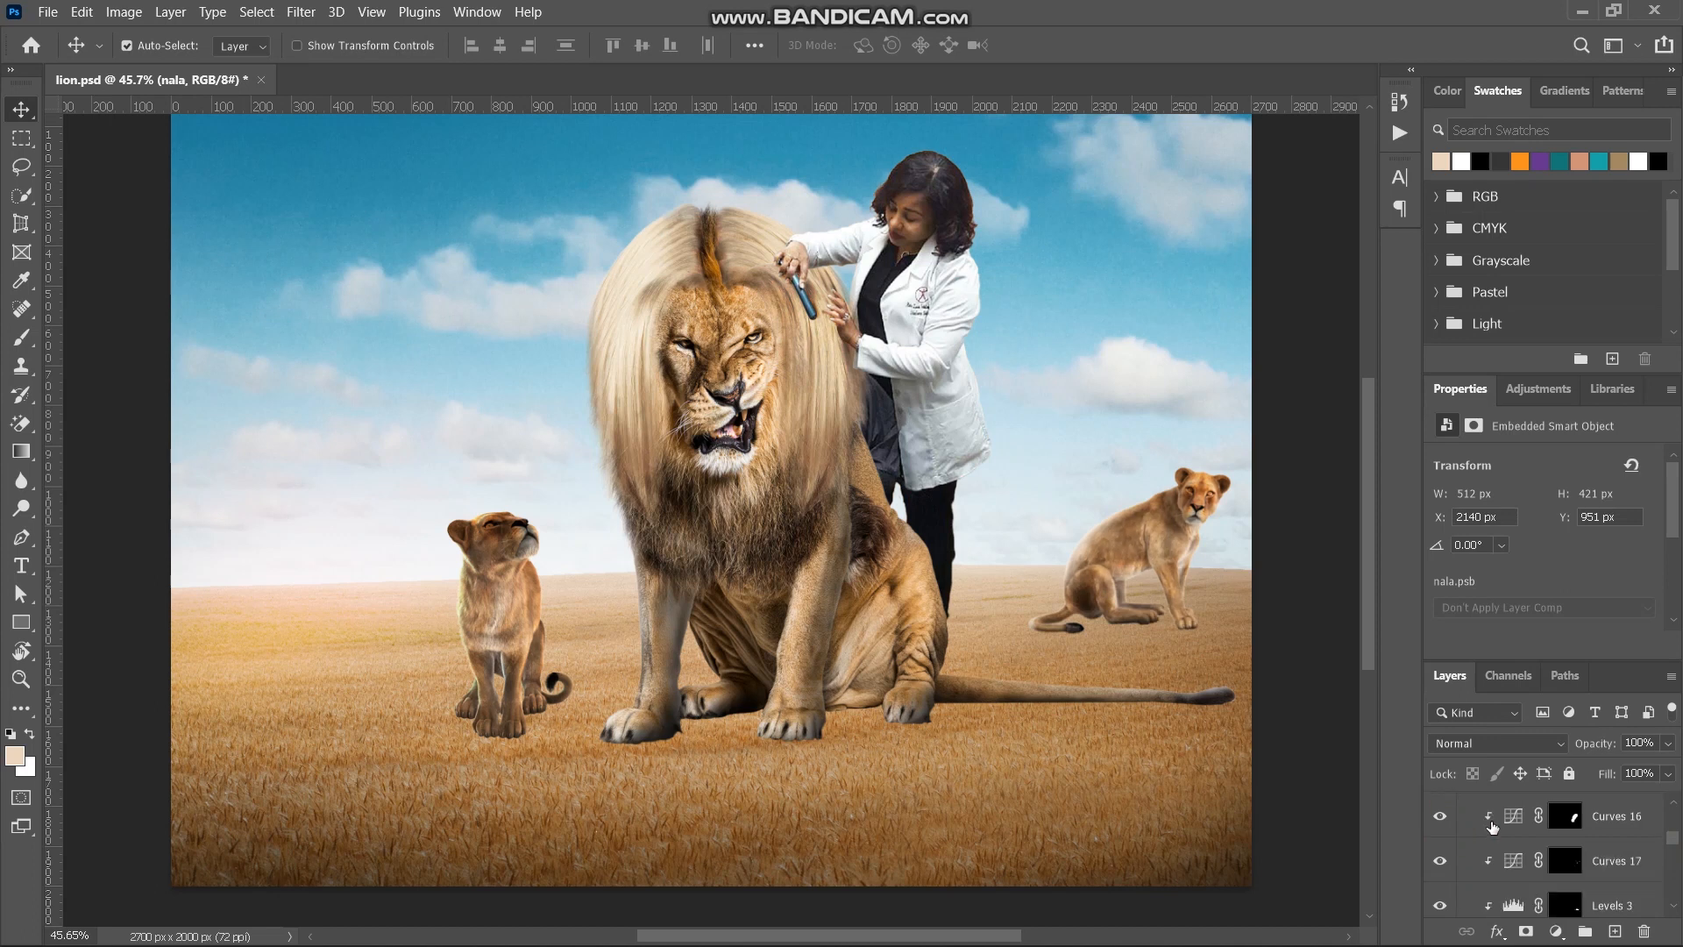
pyautogui.click(1449, 863)
# - Compare the lioness with and without Brightness/Contrast 2 and Curves 16, and collapse the lioness group
pyautogui.scroll(1, 1492, 859)
pyautogui.click(1449, 829)
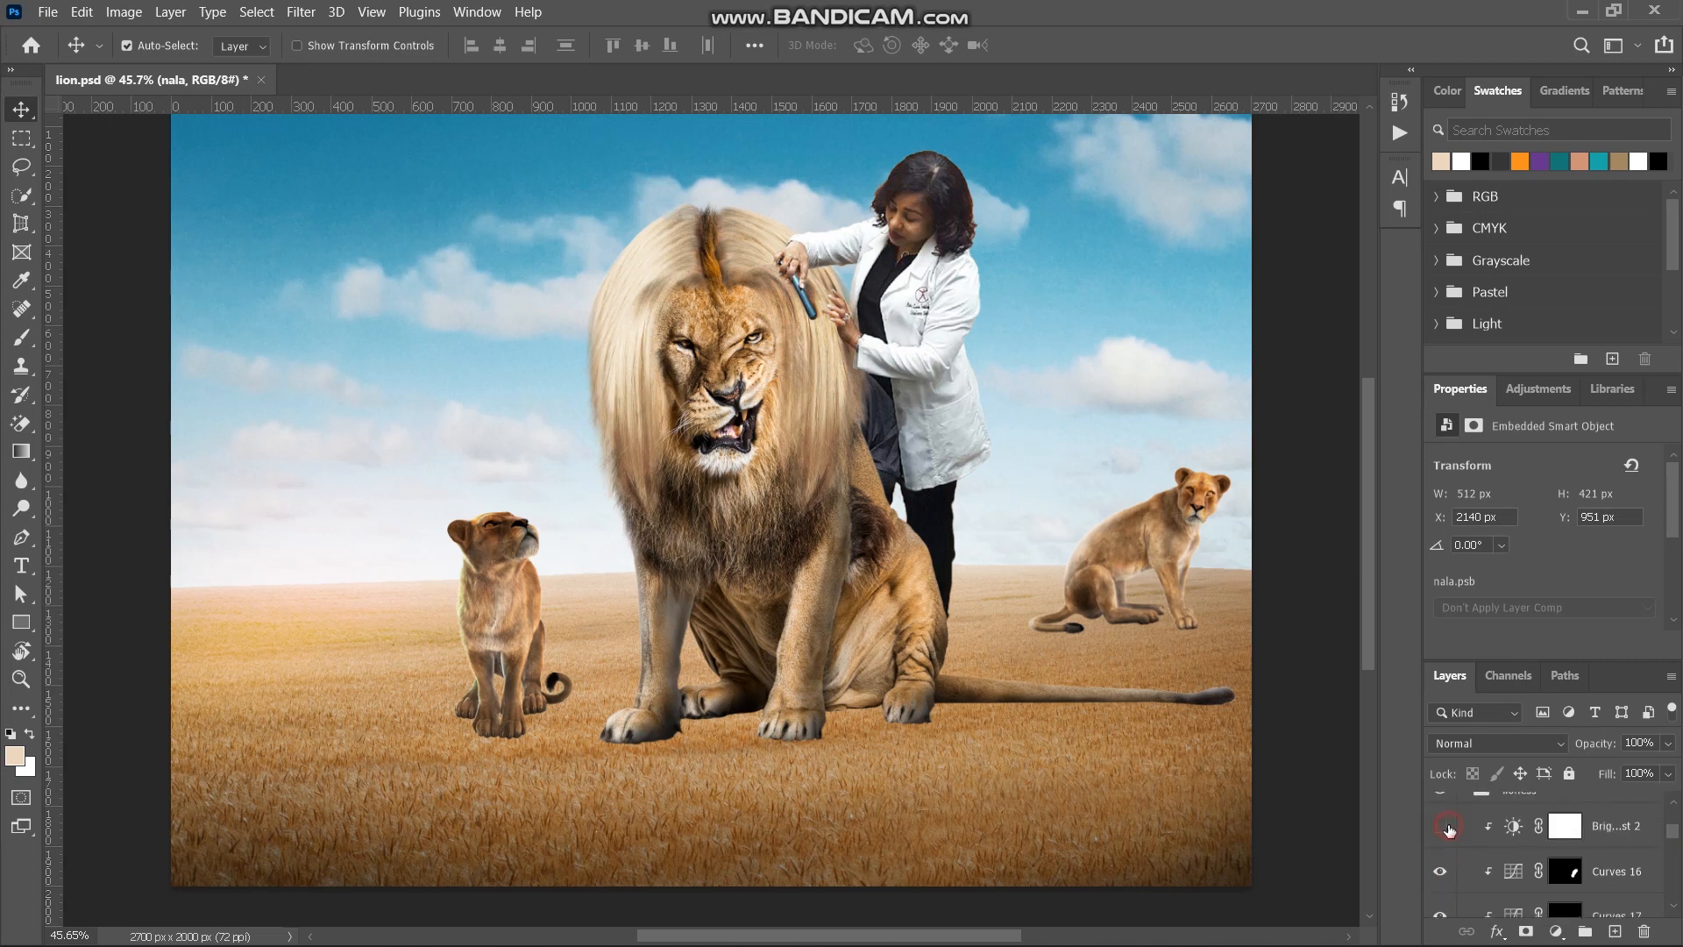
pyautogui.click(1449, 829)
pyautogui.click(1449, 829)
pyautogui.click(1439, 871)
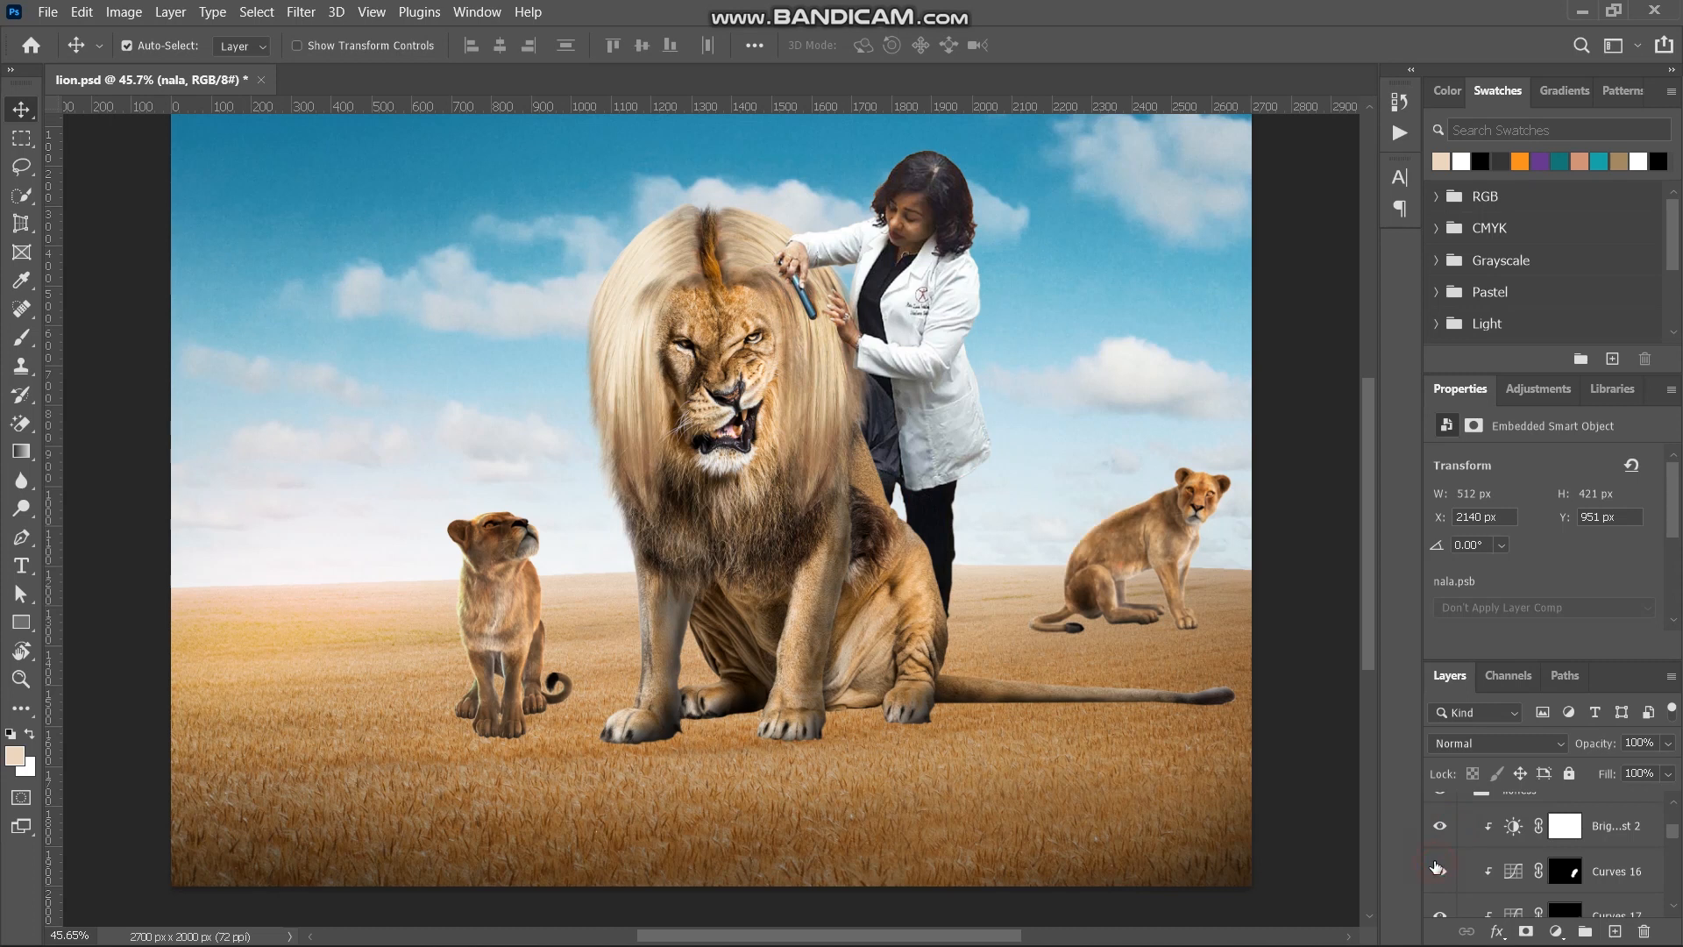
pyautogui.click(1438, 871)
pyautogui.scroll(1, 1455, 863)
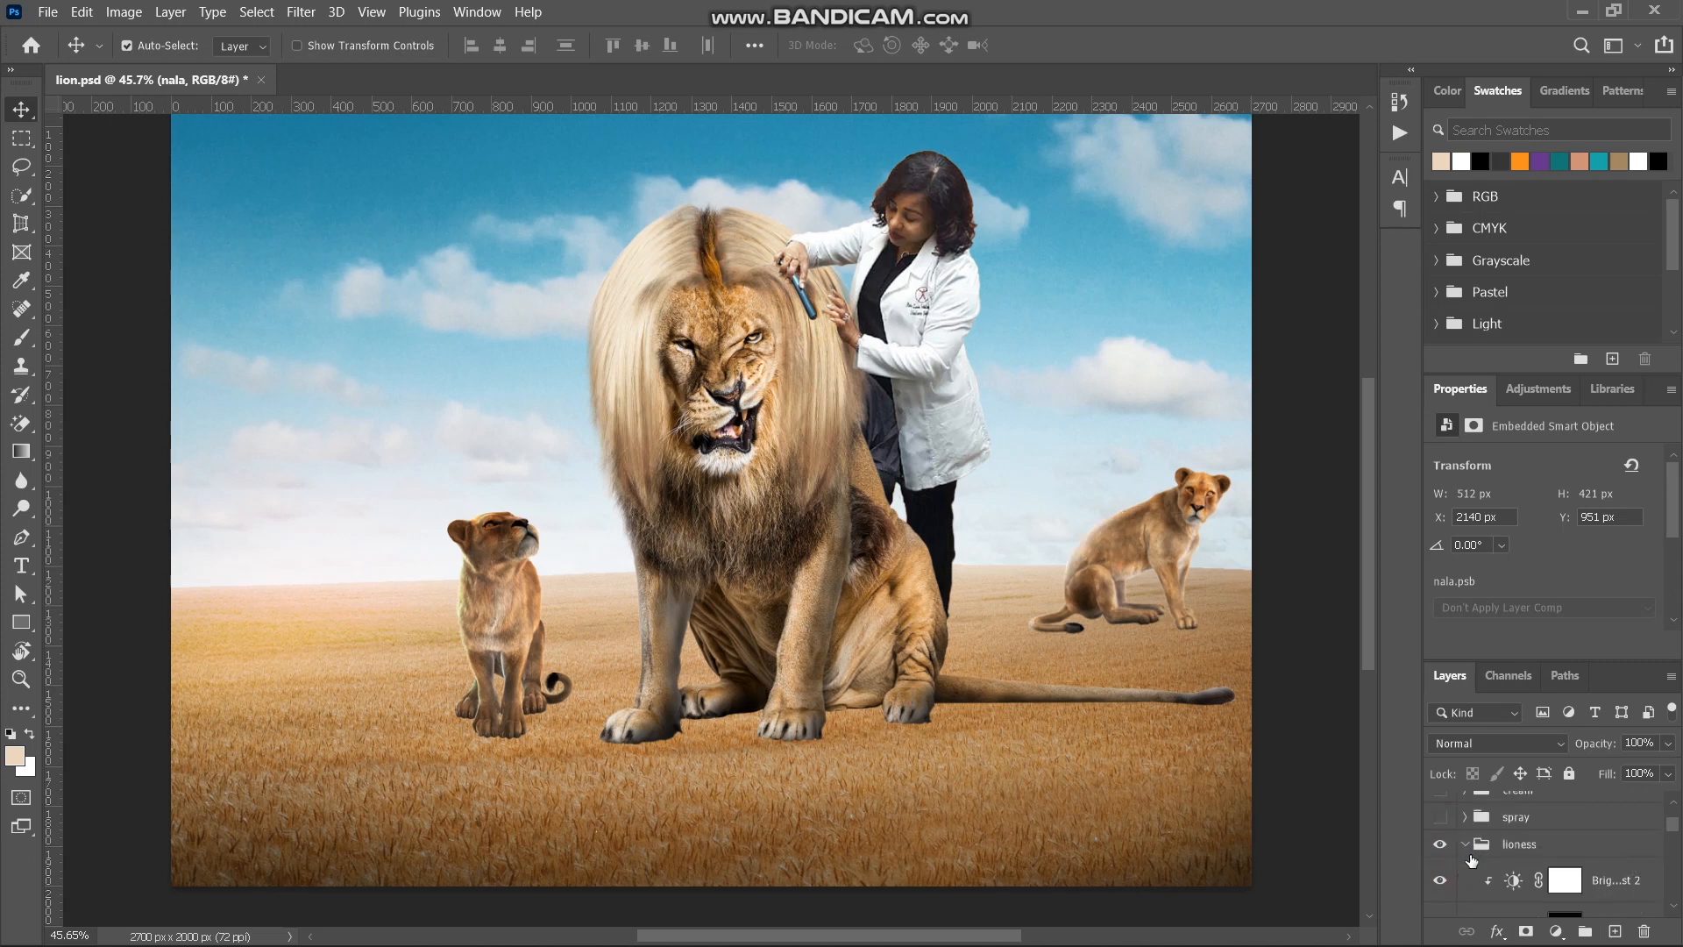
pyautogui.click(1466, 845)
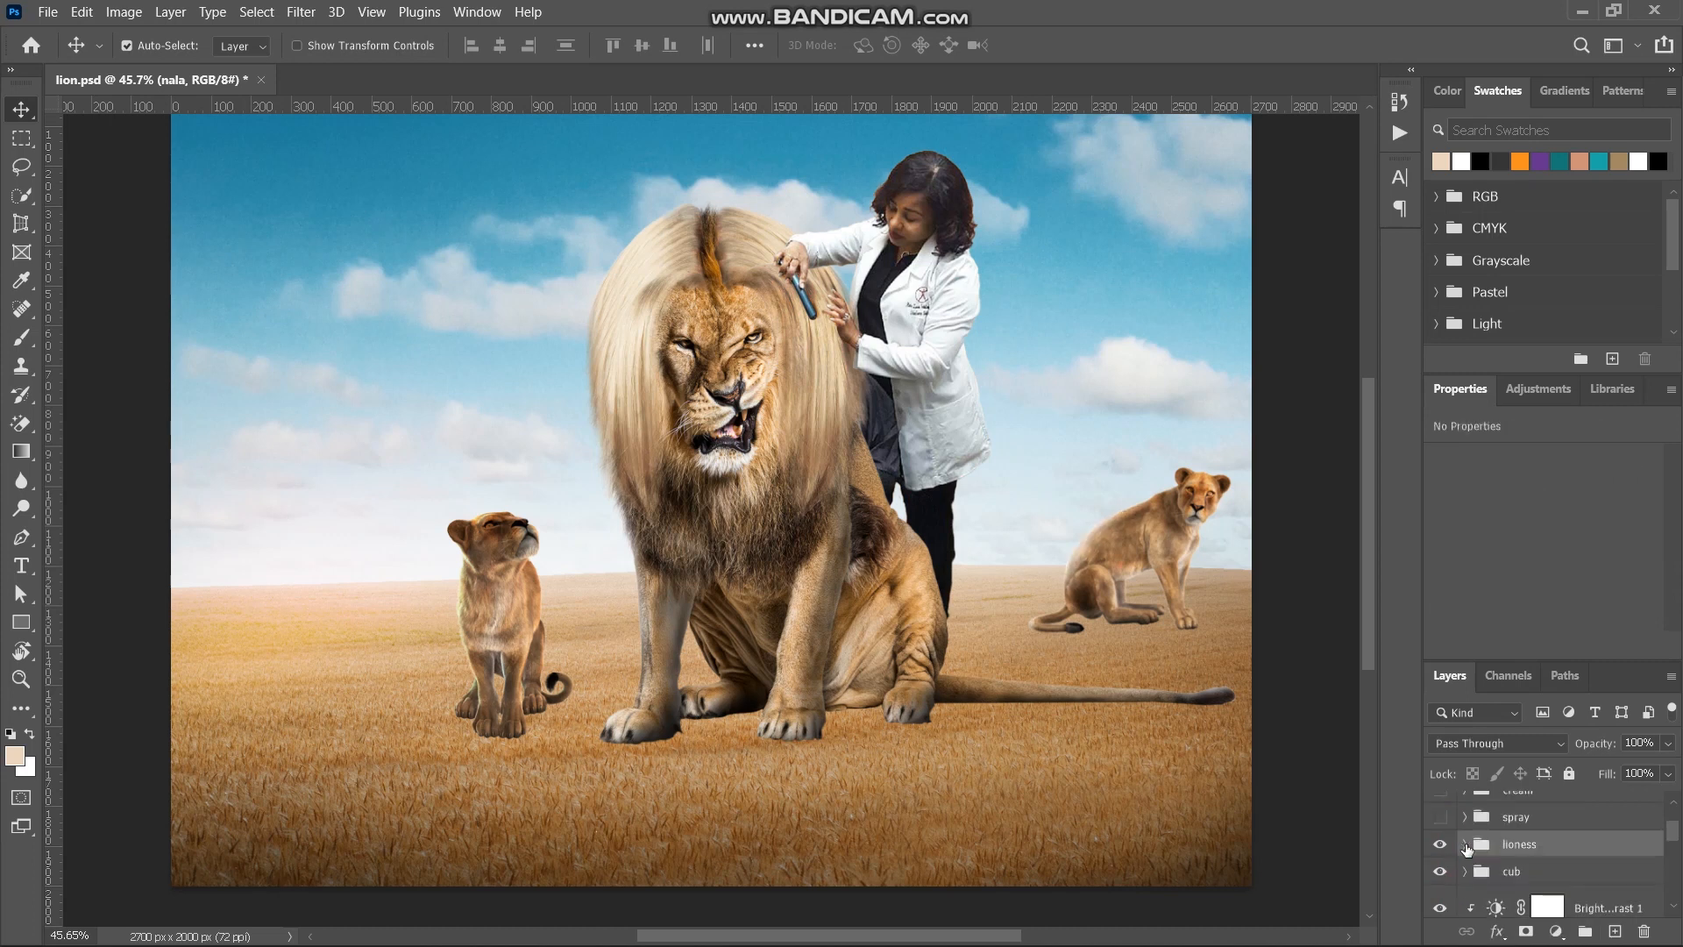
# - Show the spray group and expand it to the spray bottle layer and its adjustments
pyautogui.click(1525, 822)
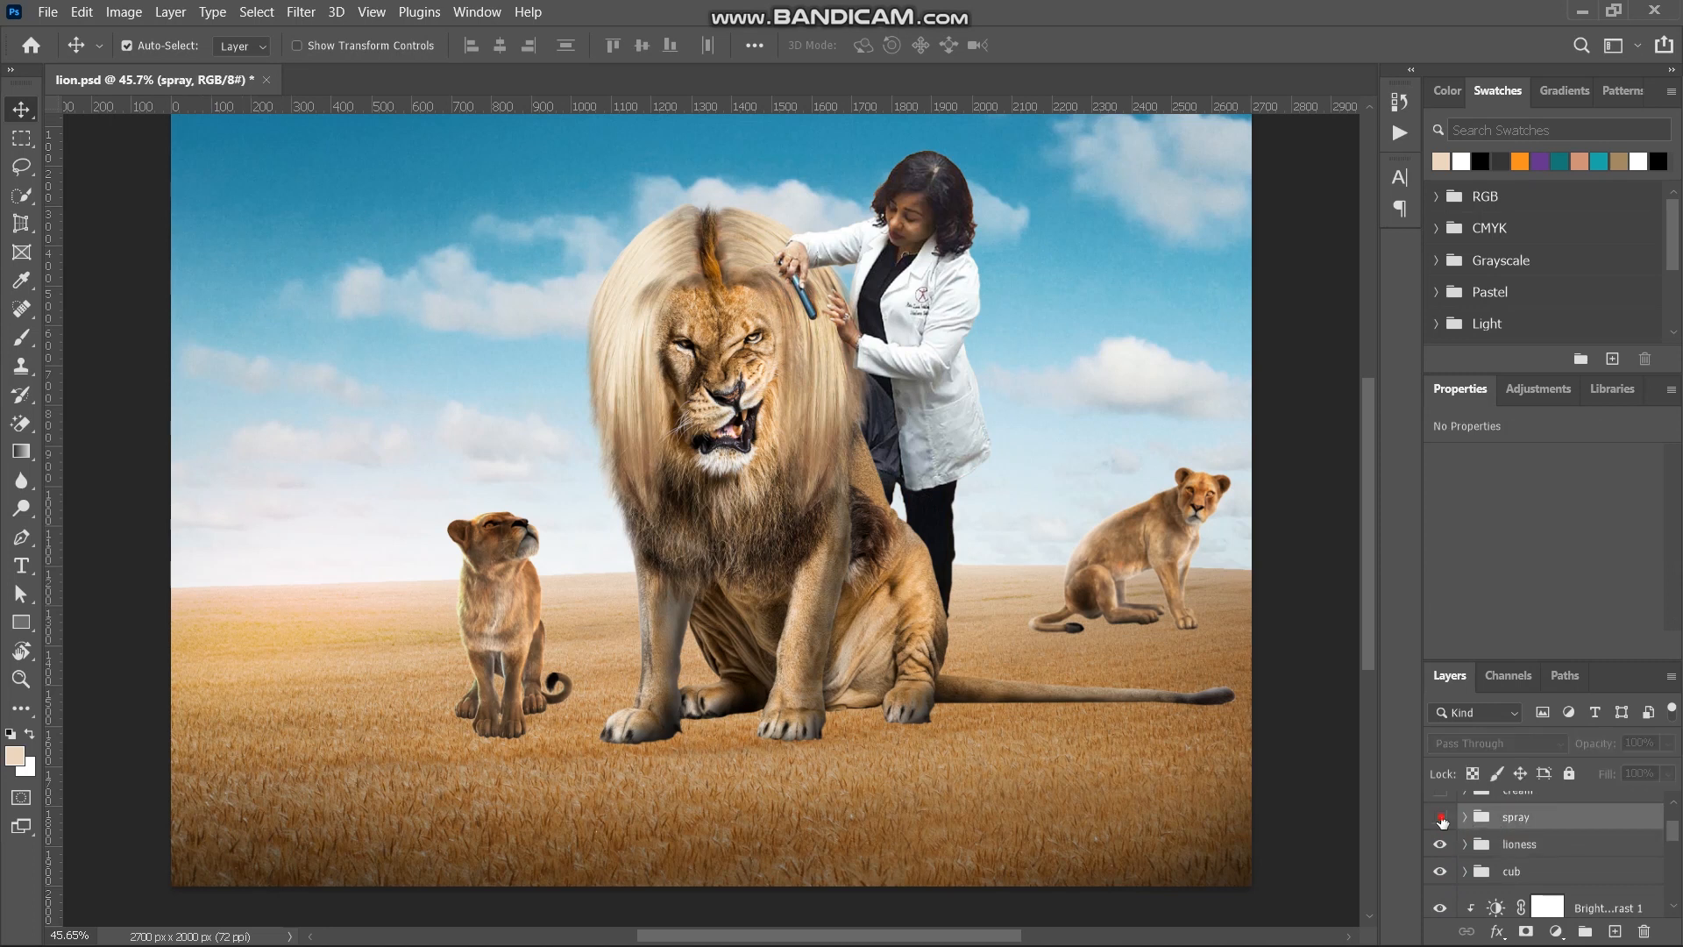
pyautogui.click(1440, 817)
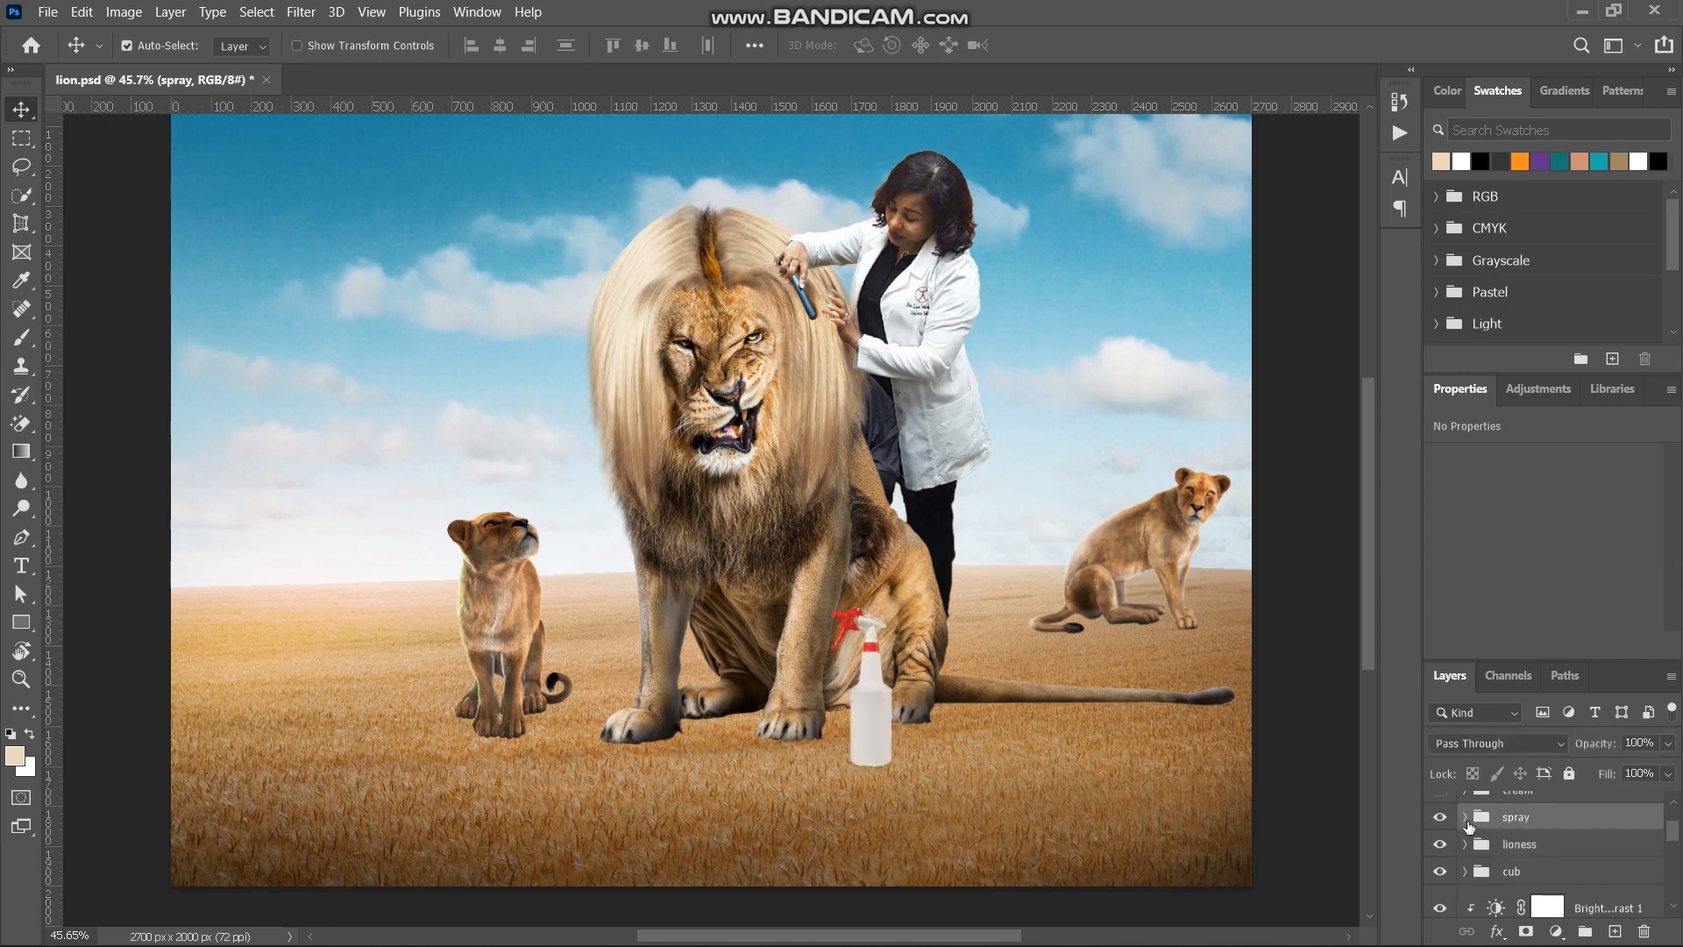
pyautogui.click(1465, 817)
pyautogui.scroll(-1, 1505, 844)
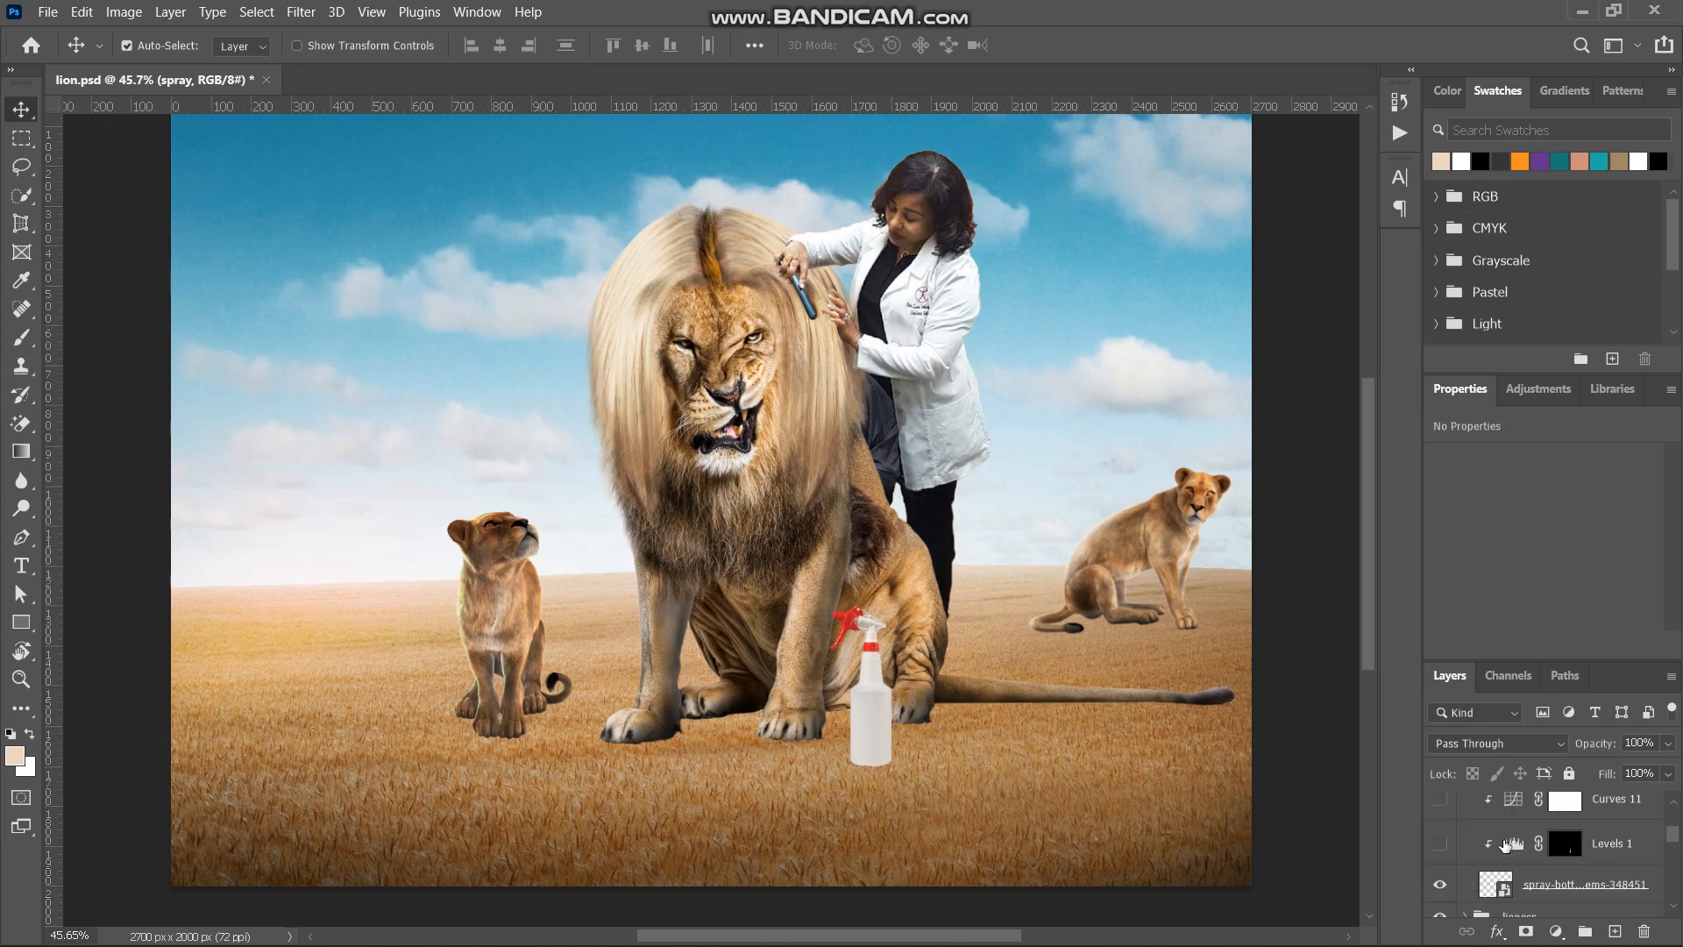
# - Turn on the spray bottle's Levels 1 and Curves 11 adjustments and collapse the spray group
pyautogui.click(1446, 844)
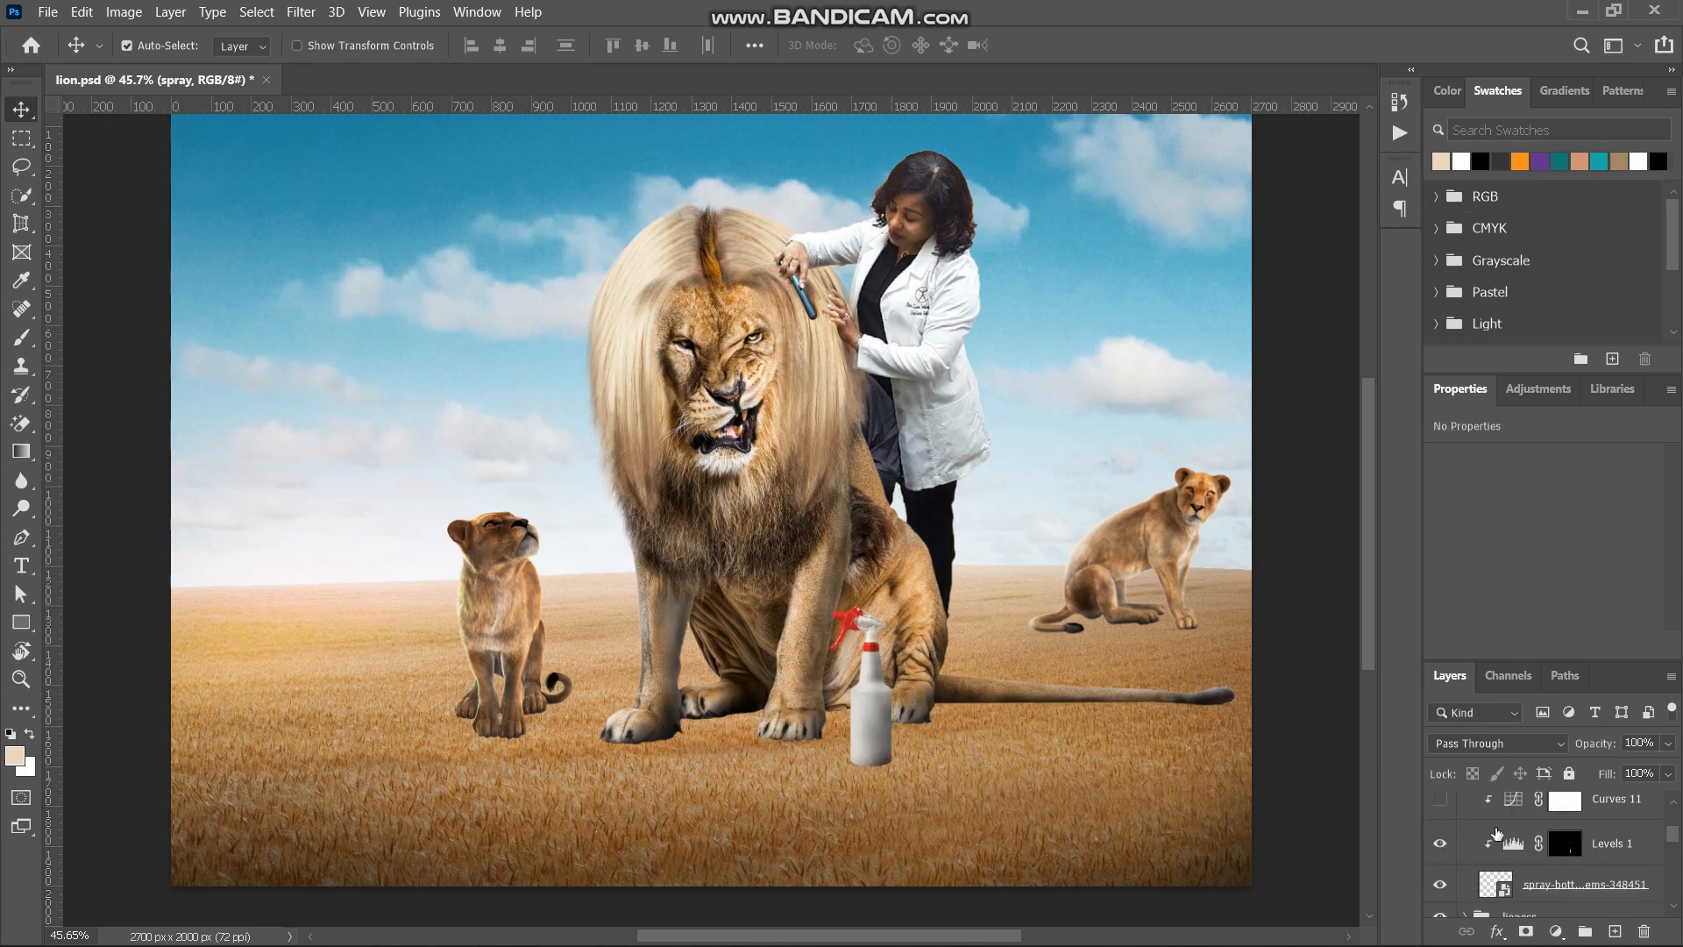
pyautogui.scroll(1, 1496, 832)
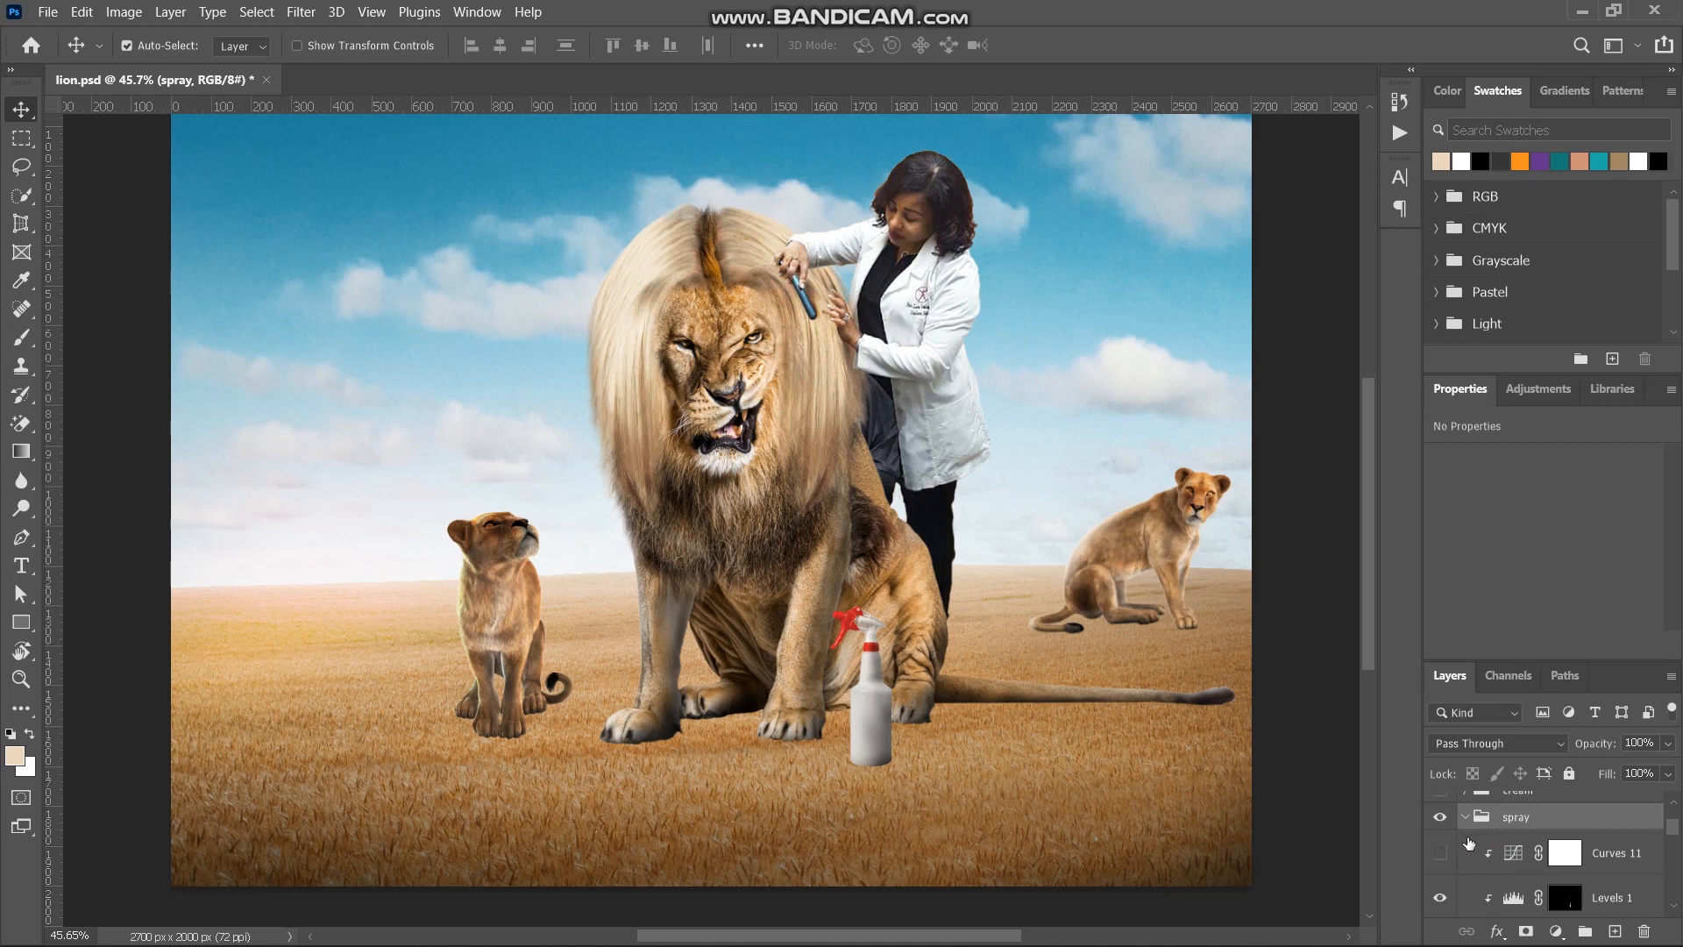
pyautogui.click(1446, 855)
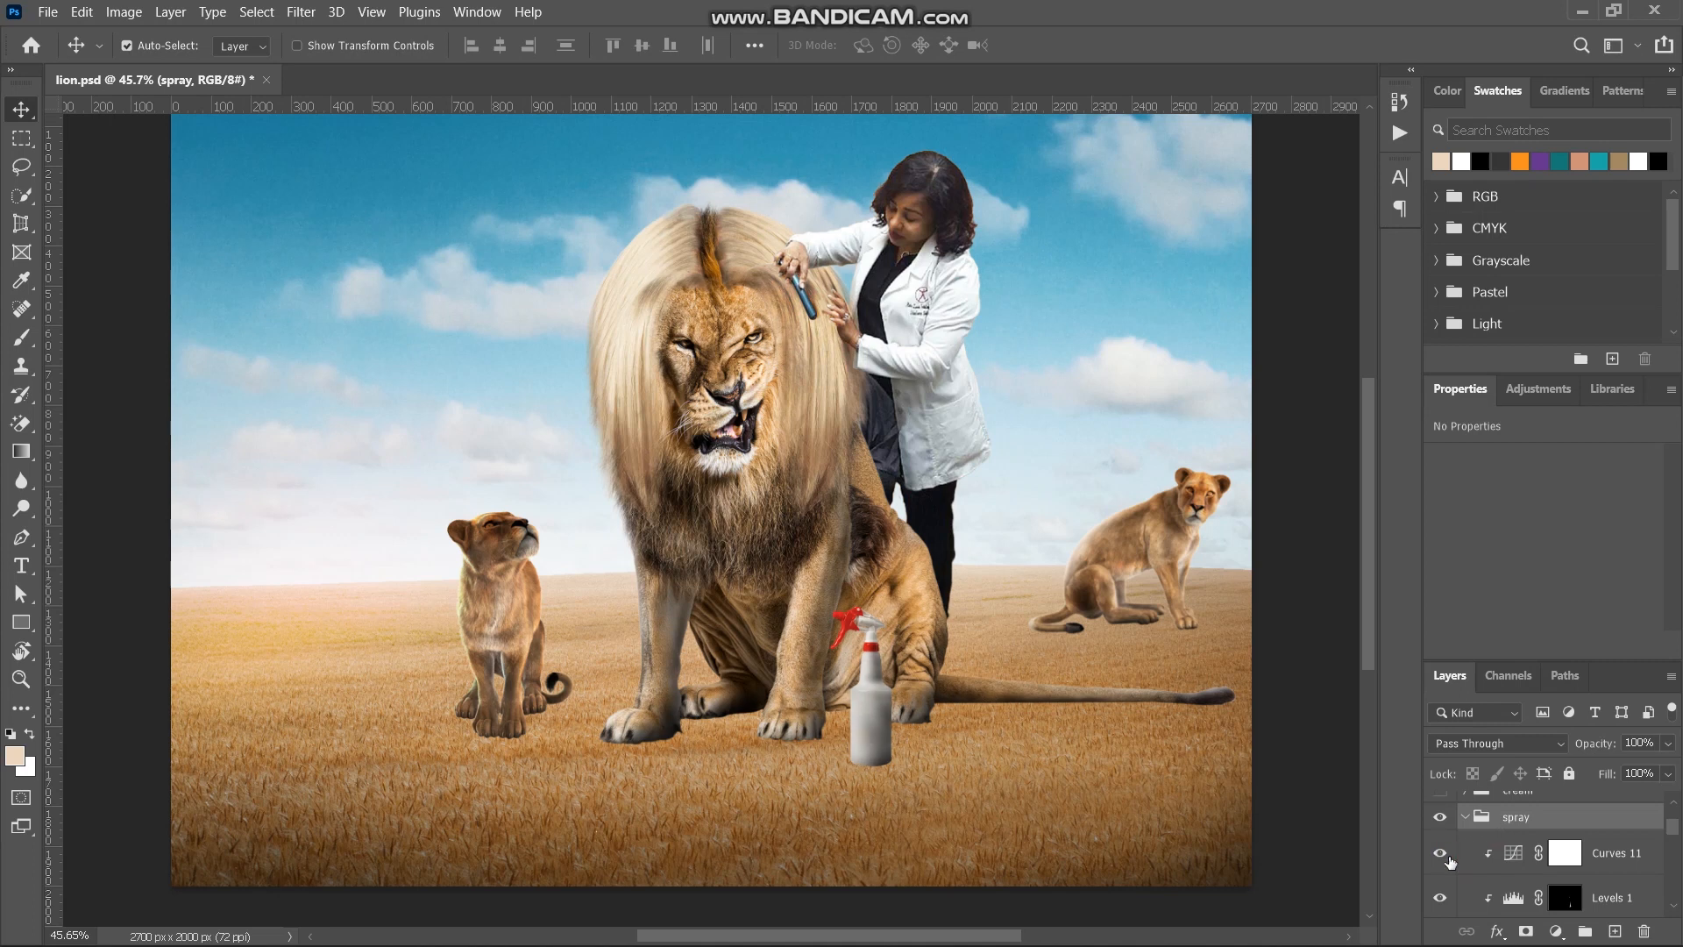
pyautogui.scroll(2, 1490, 858)
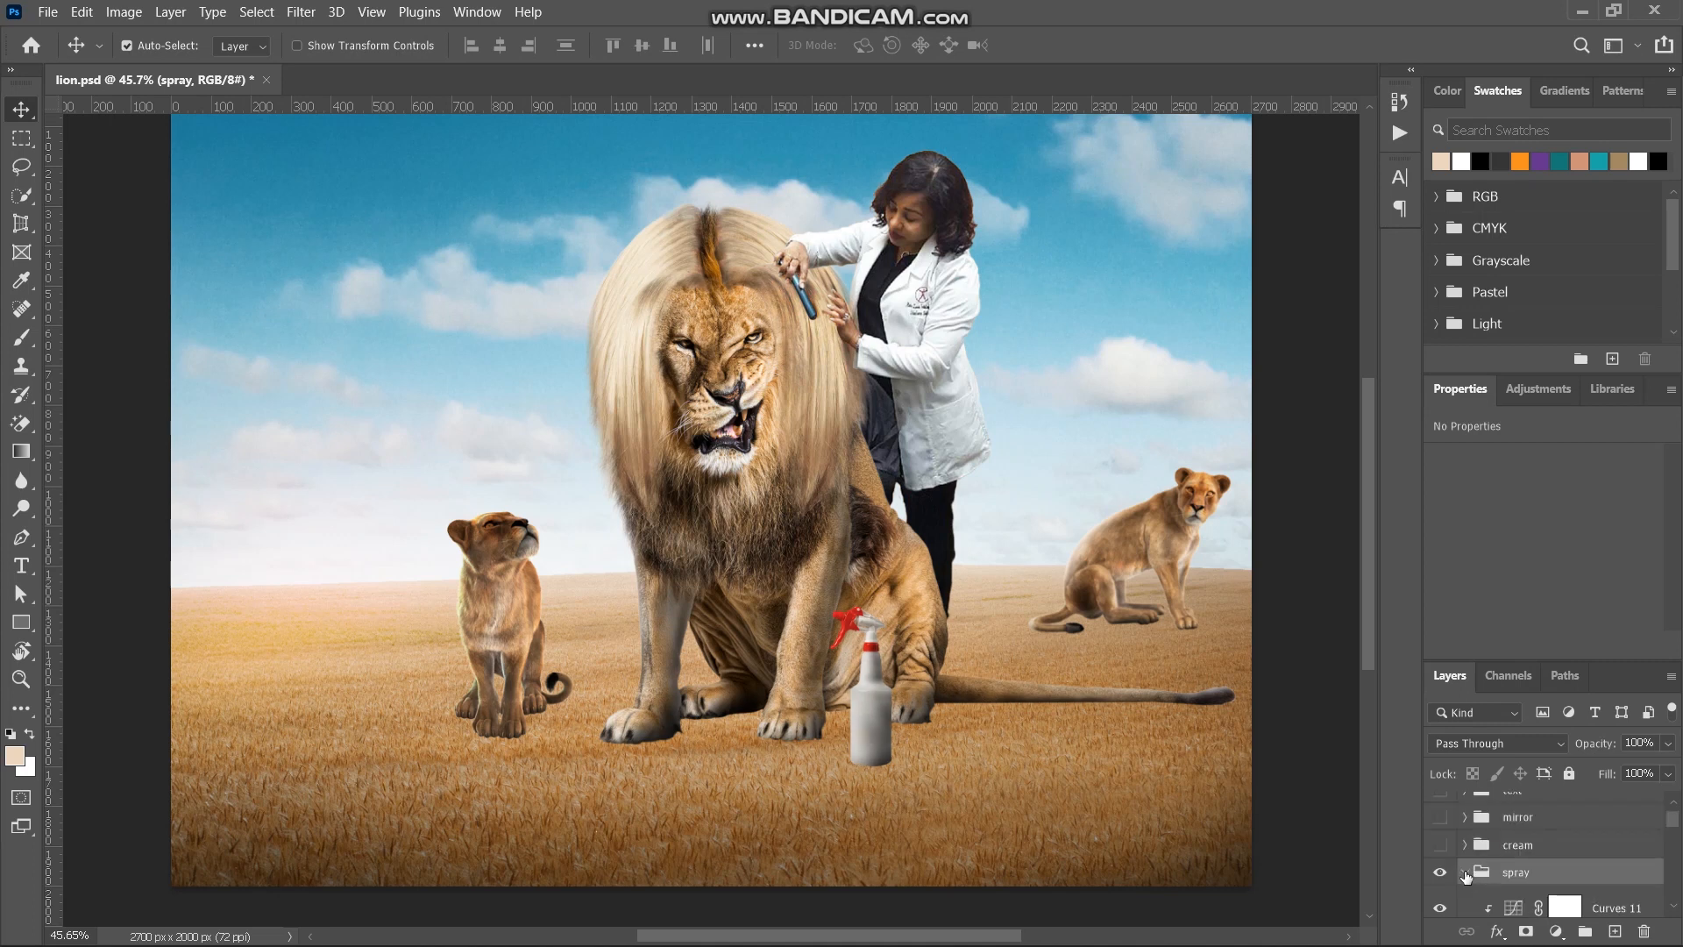
pyautogui.click(1465, 873)
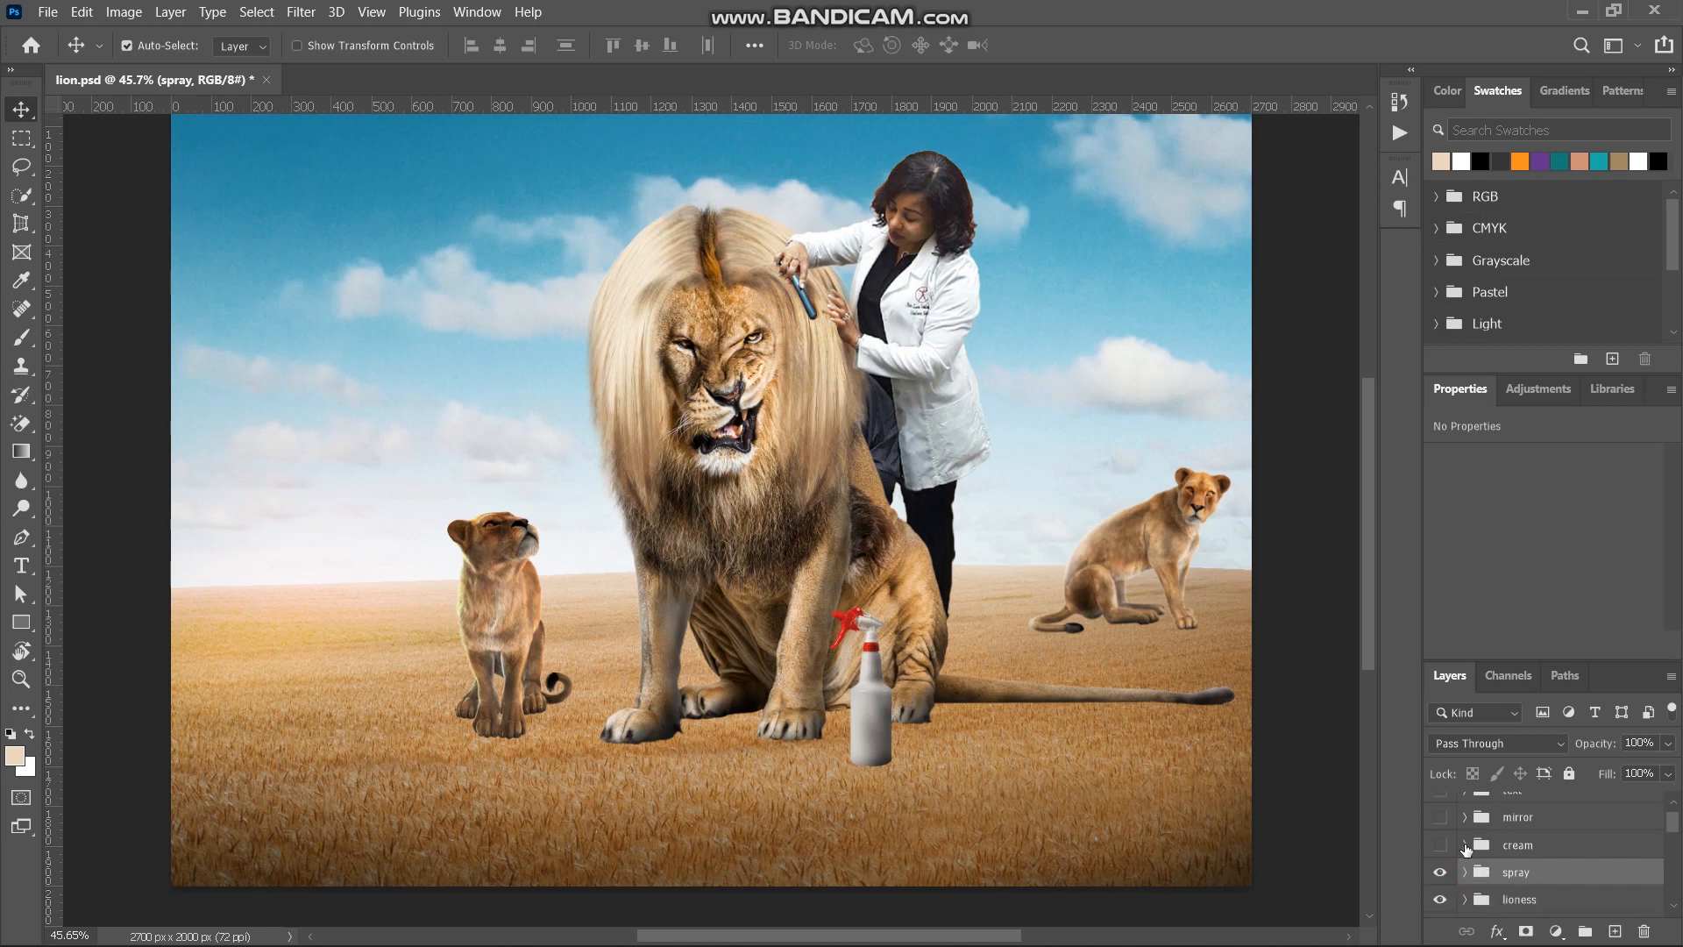
# - Show the cream group, turn on its Levels 2 adjustment, and collapse the group again
pyautogui.click(1438, 845)
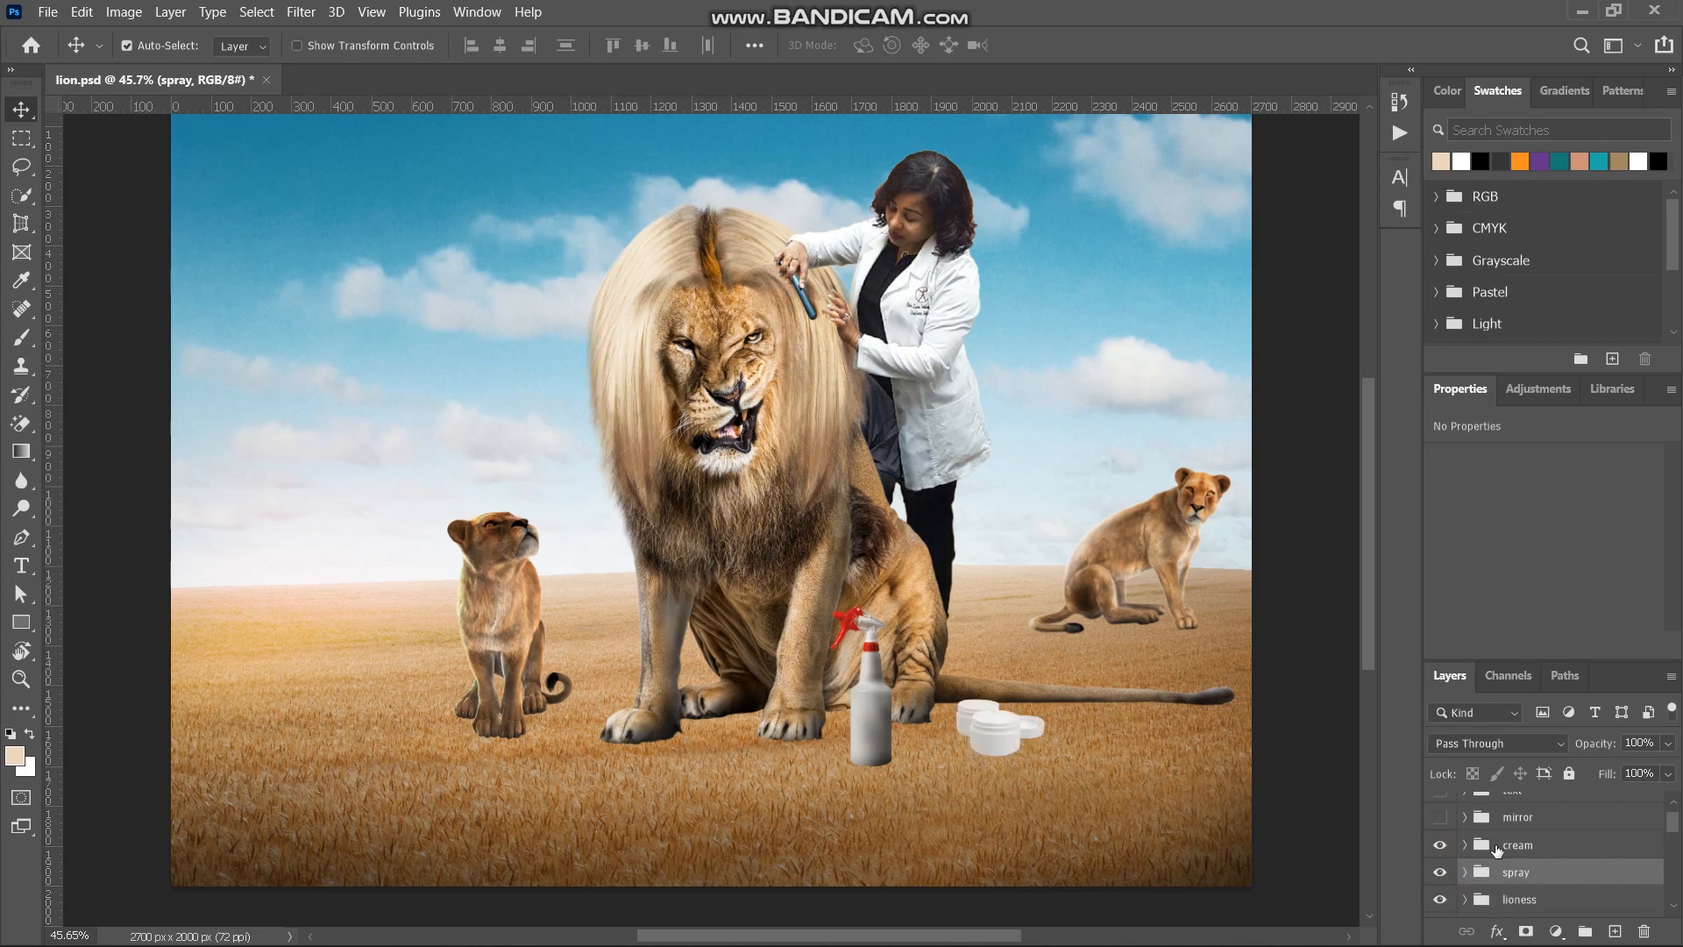
pyautogui.click(1463, 846)
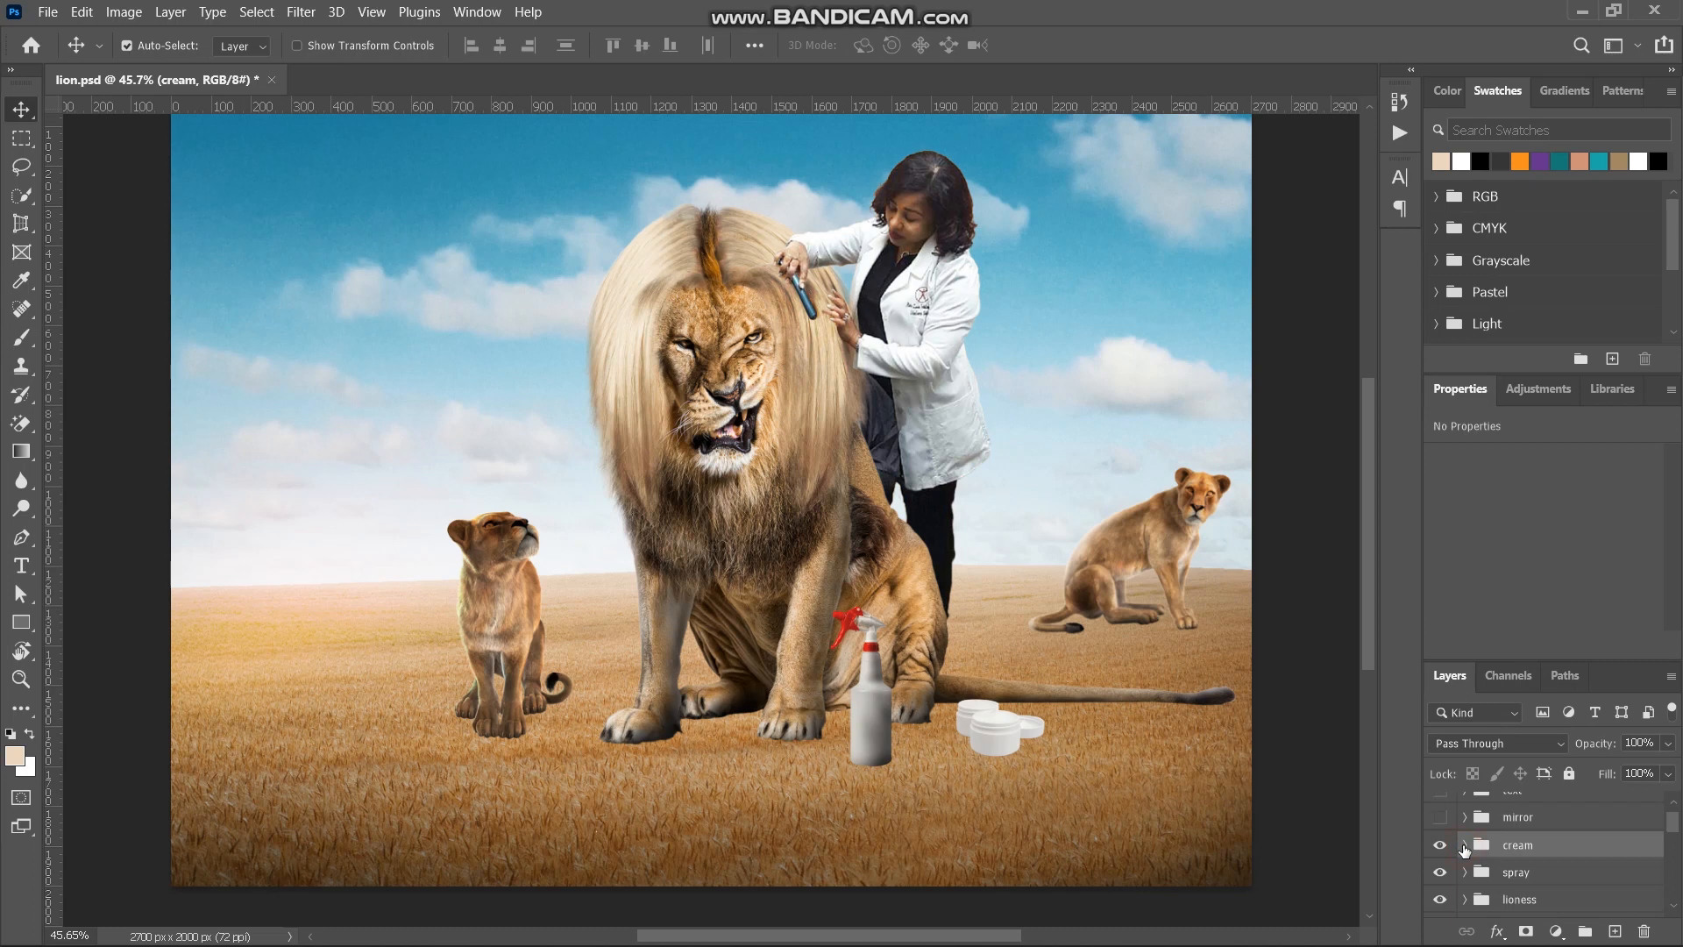
pyautogui.click(1463, 846)
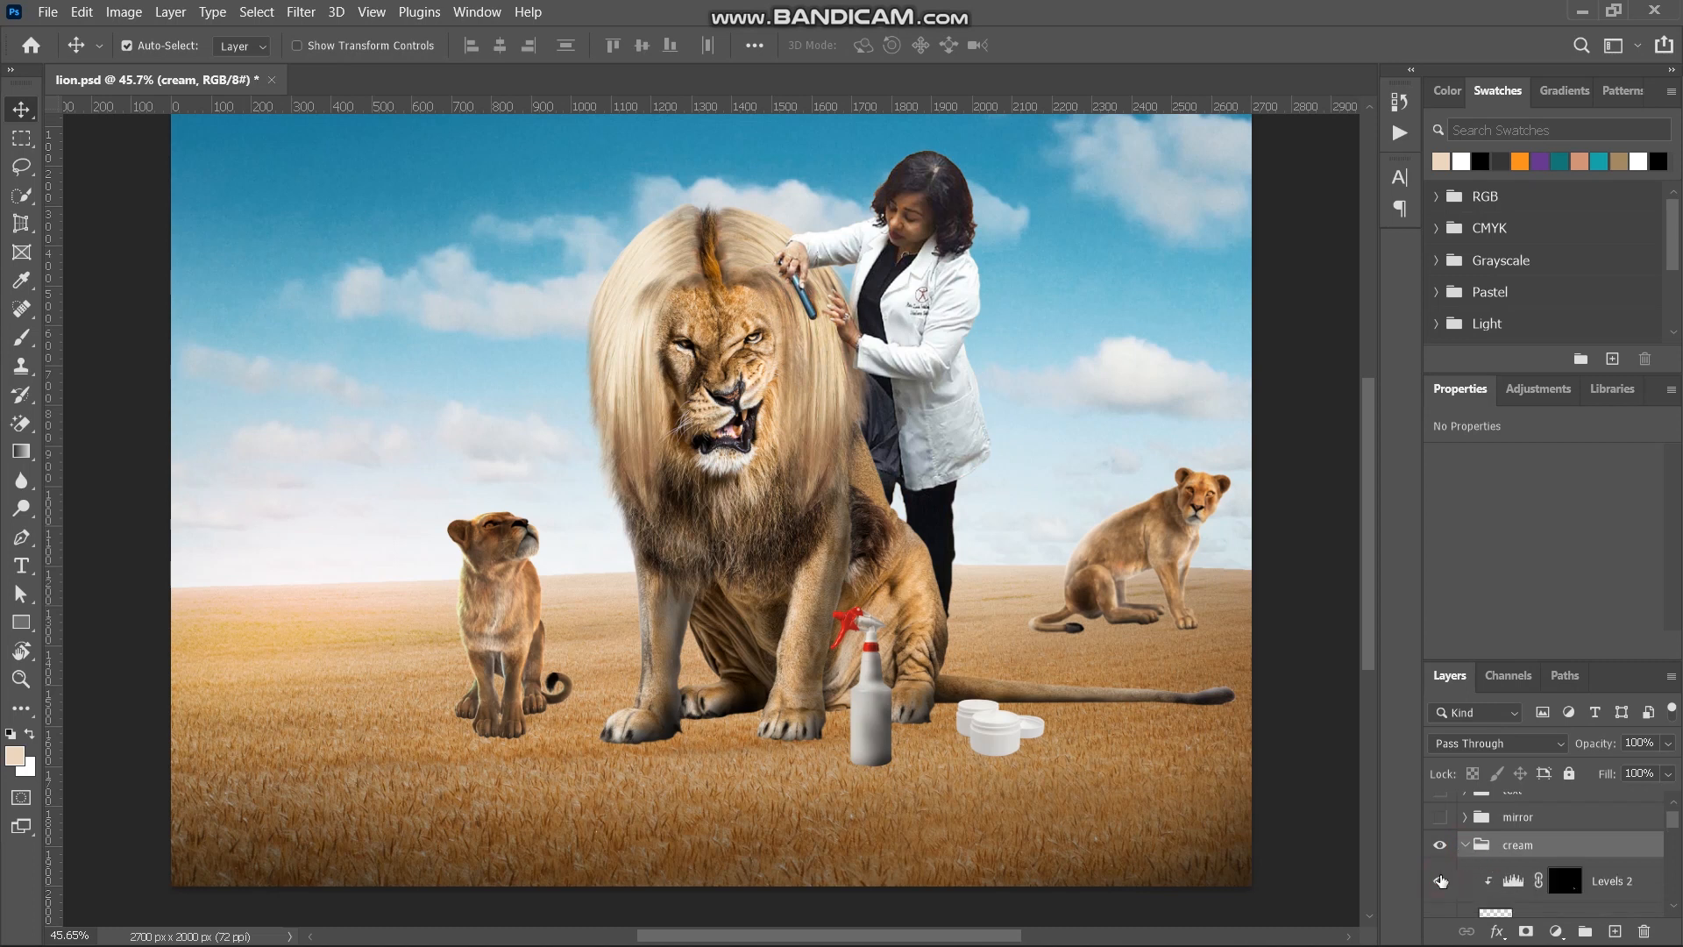
pyautogui.click(1440, 880)
pyautogui.scroll(-1, 1511, 855)
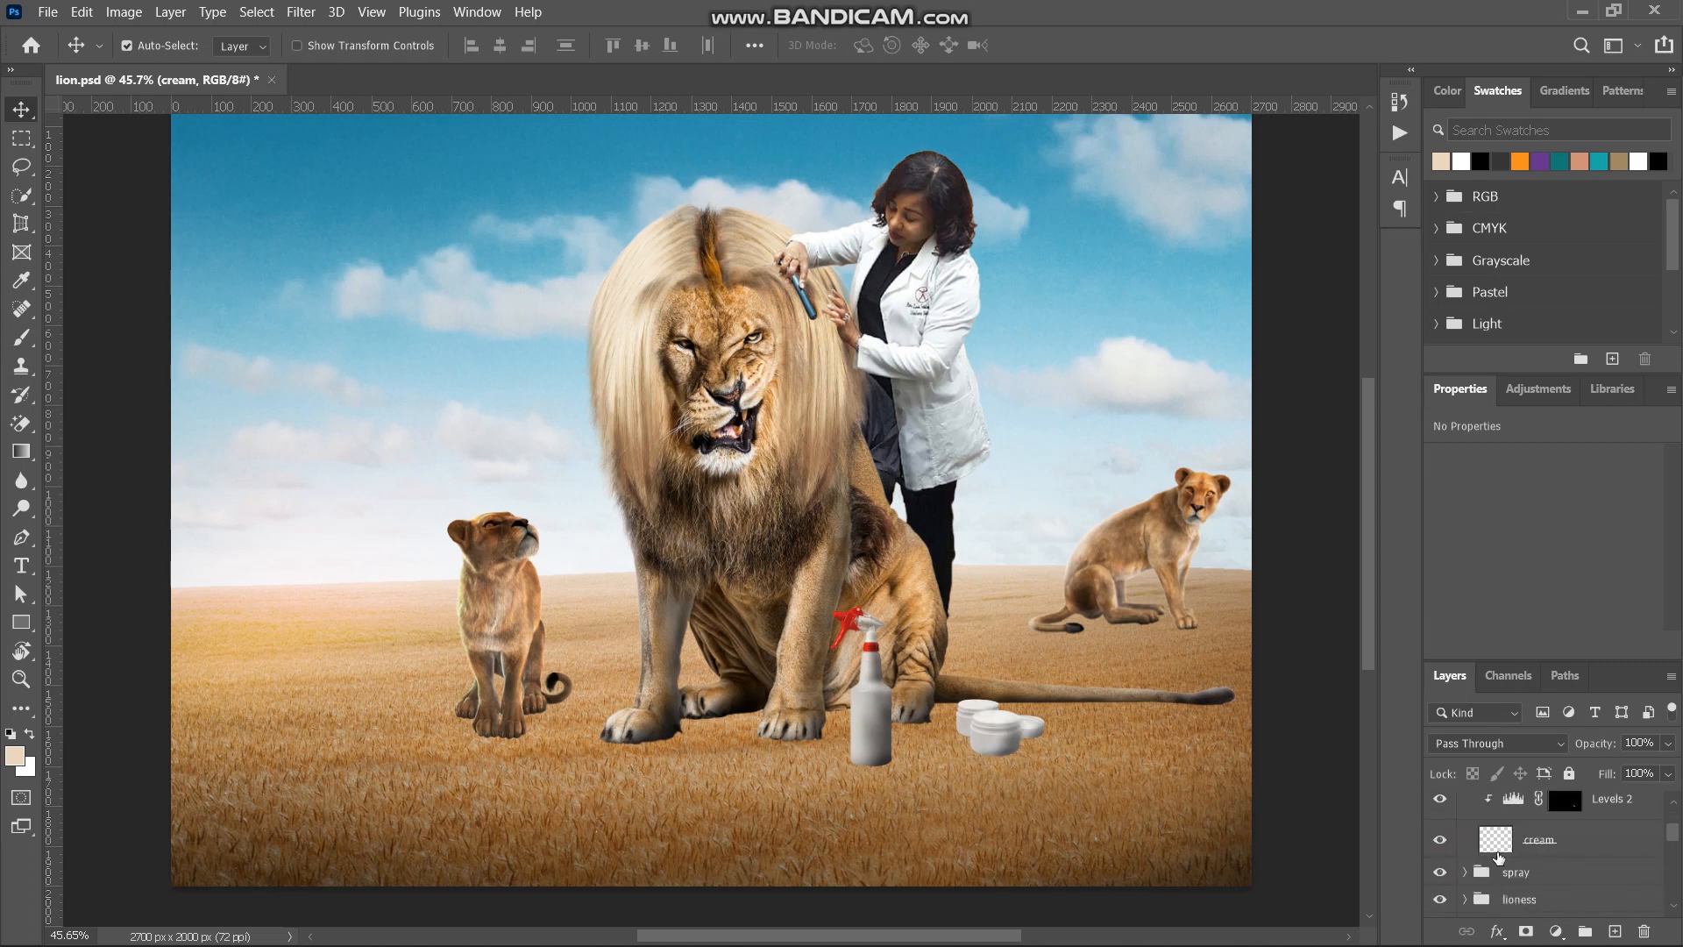
pyautogui.click(1464, 817)
pyautogui.scroll(2, 1491, 851)
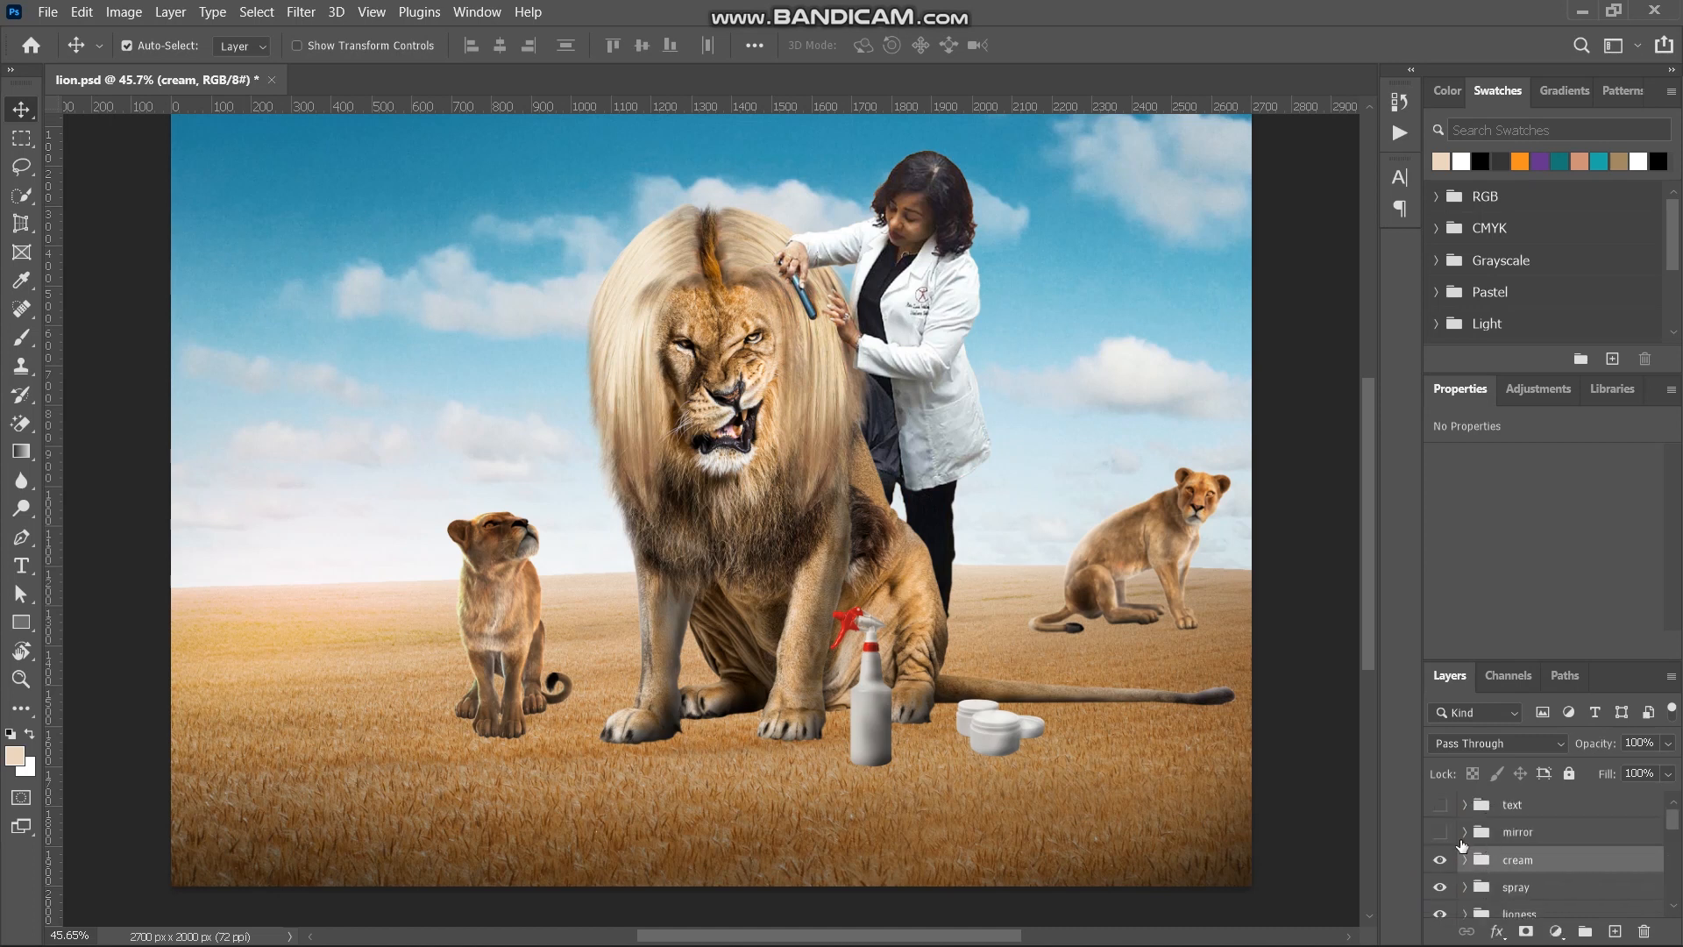
# - Show the mirror group, turn on its Curves 13 adjustment, and collapse the group again
pyautogui.click(1505, 832)
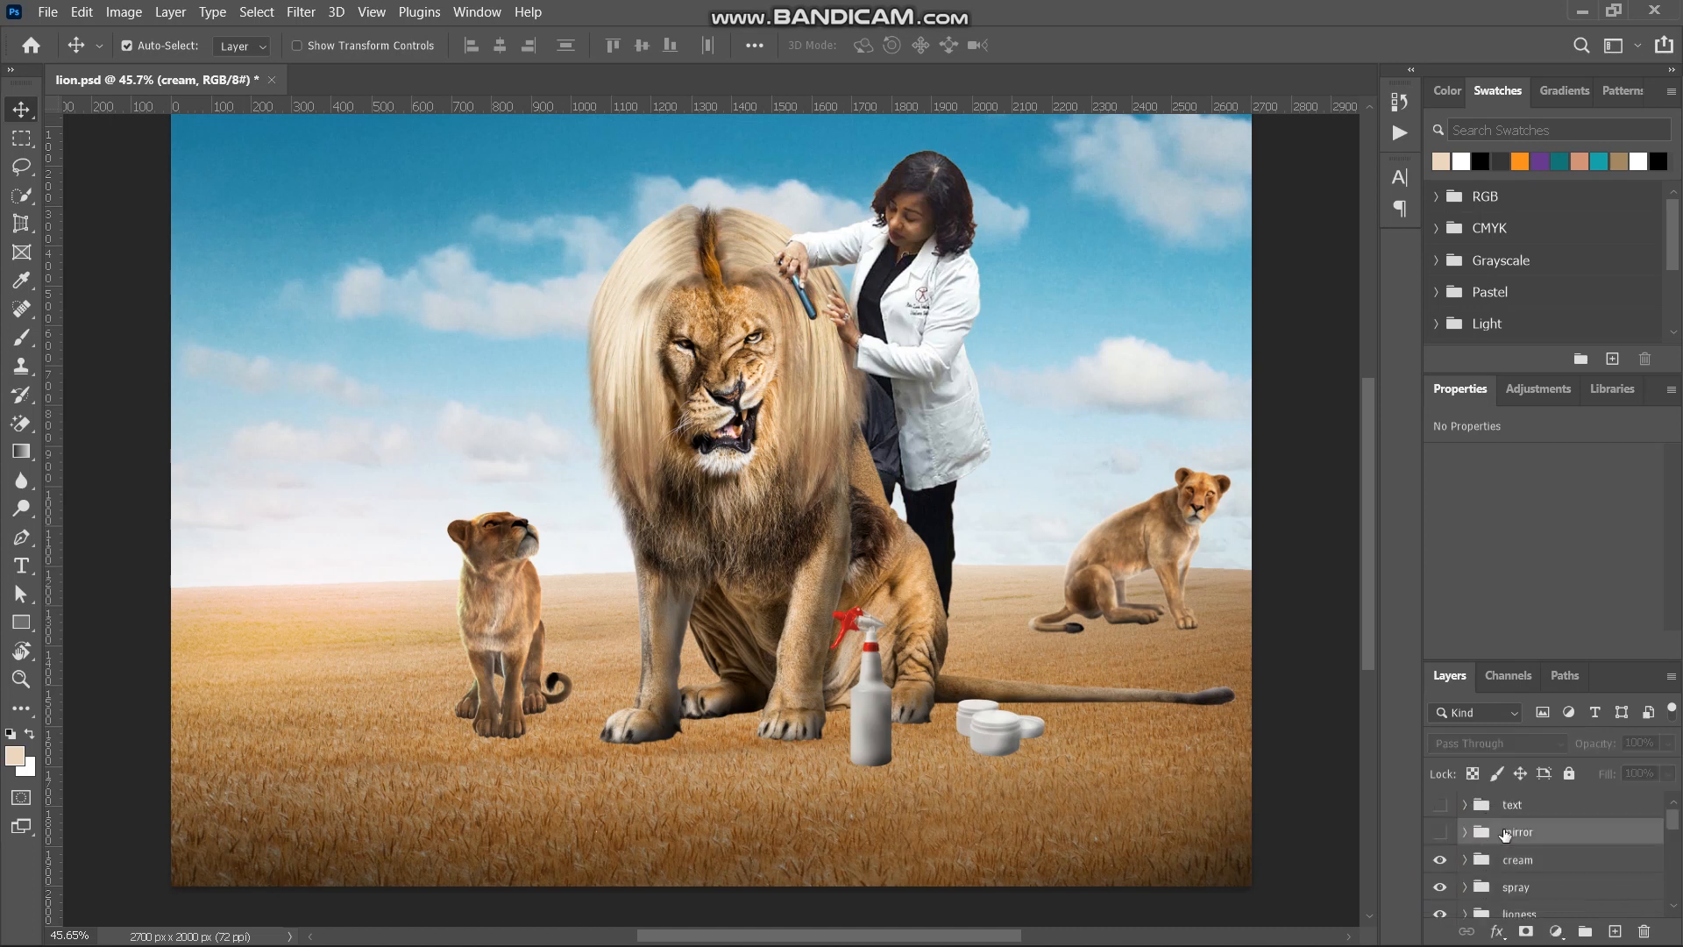
pyautogui.click(1440, 833)
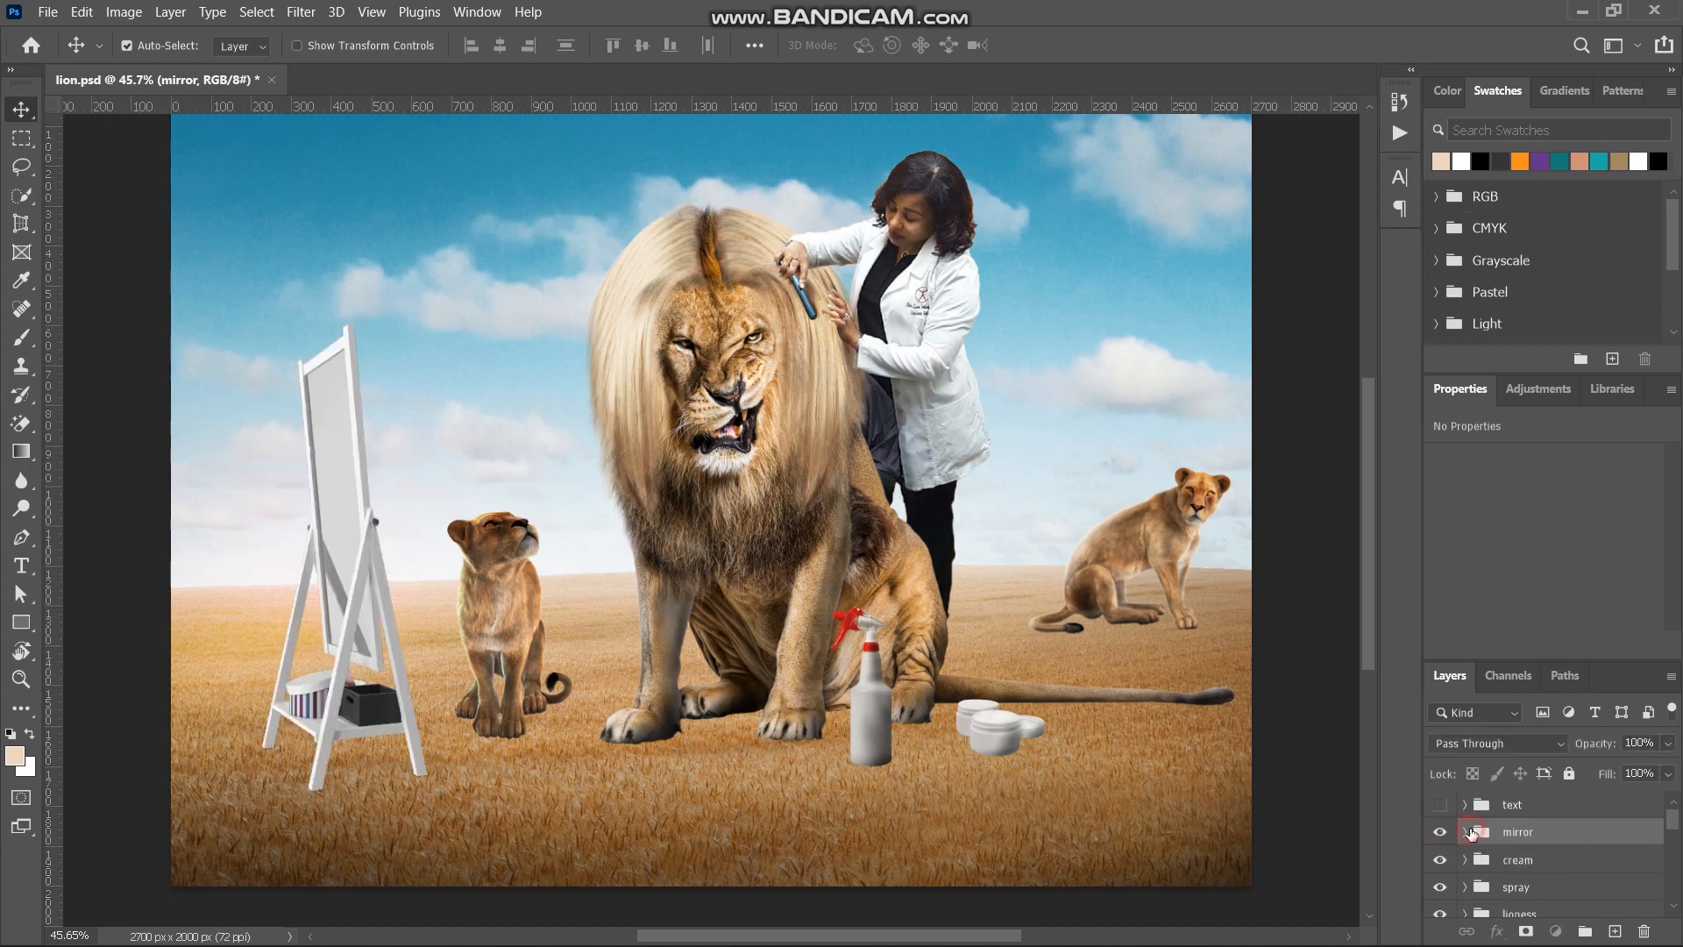
pyautogui.click(1465, 832)
pyautogui.scroll(-1, 1553, 877)
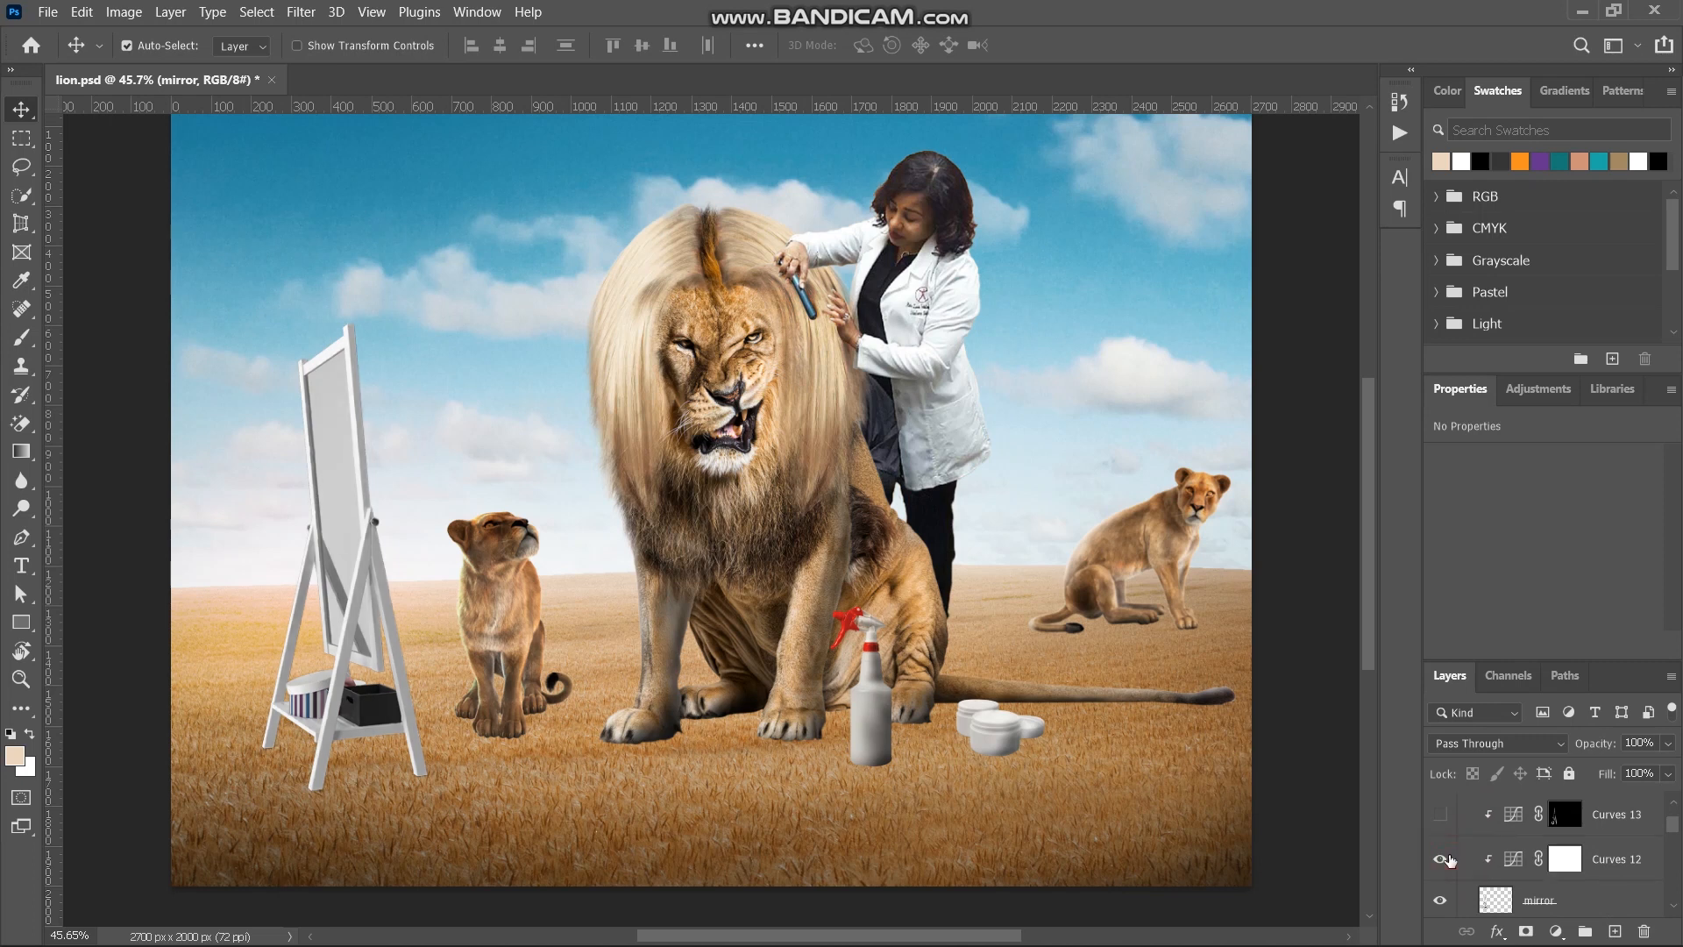
pyautogui.click(1440, 817)
pyautogui.scroll(1, 1459, 837)
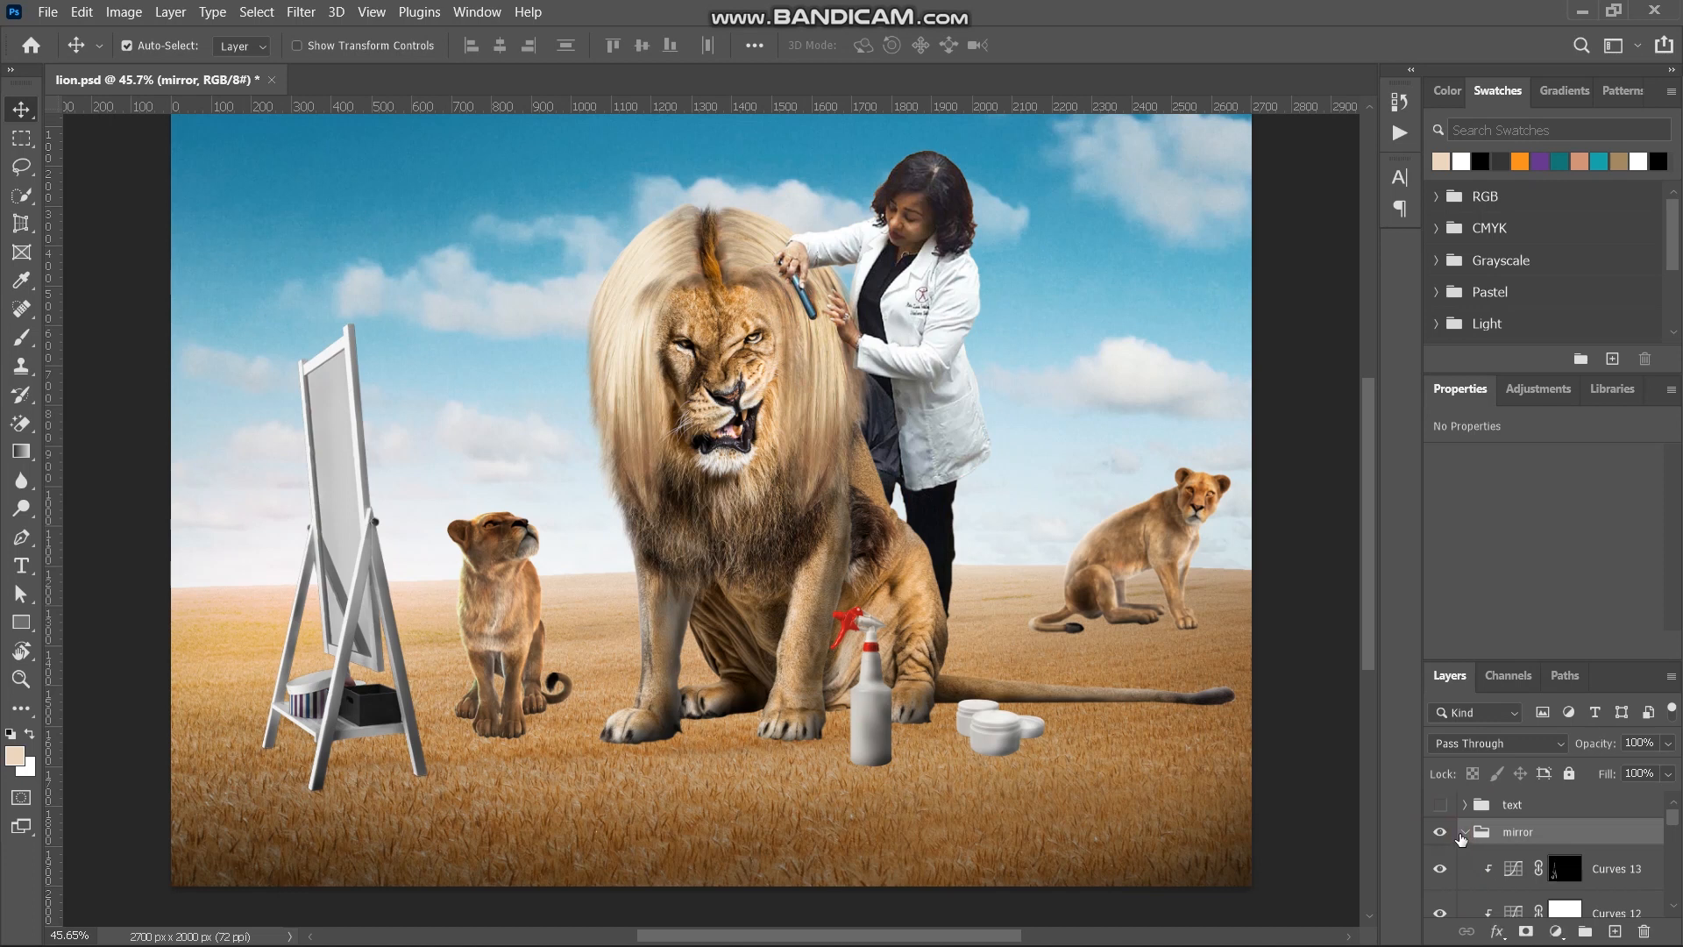
pyautogui.click(1462, 834)
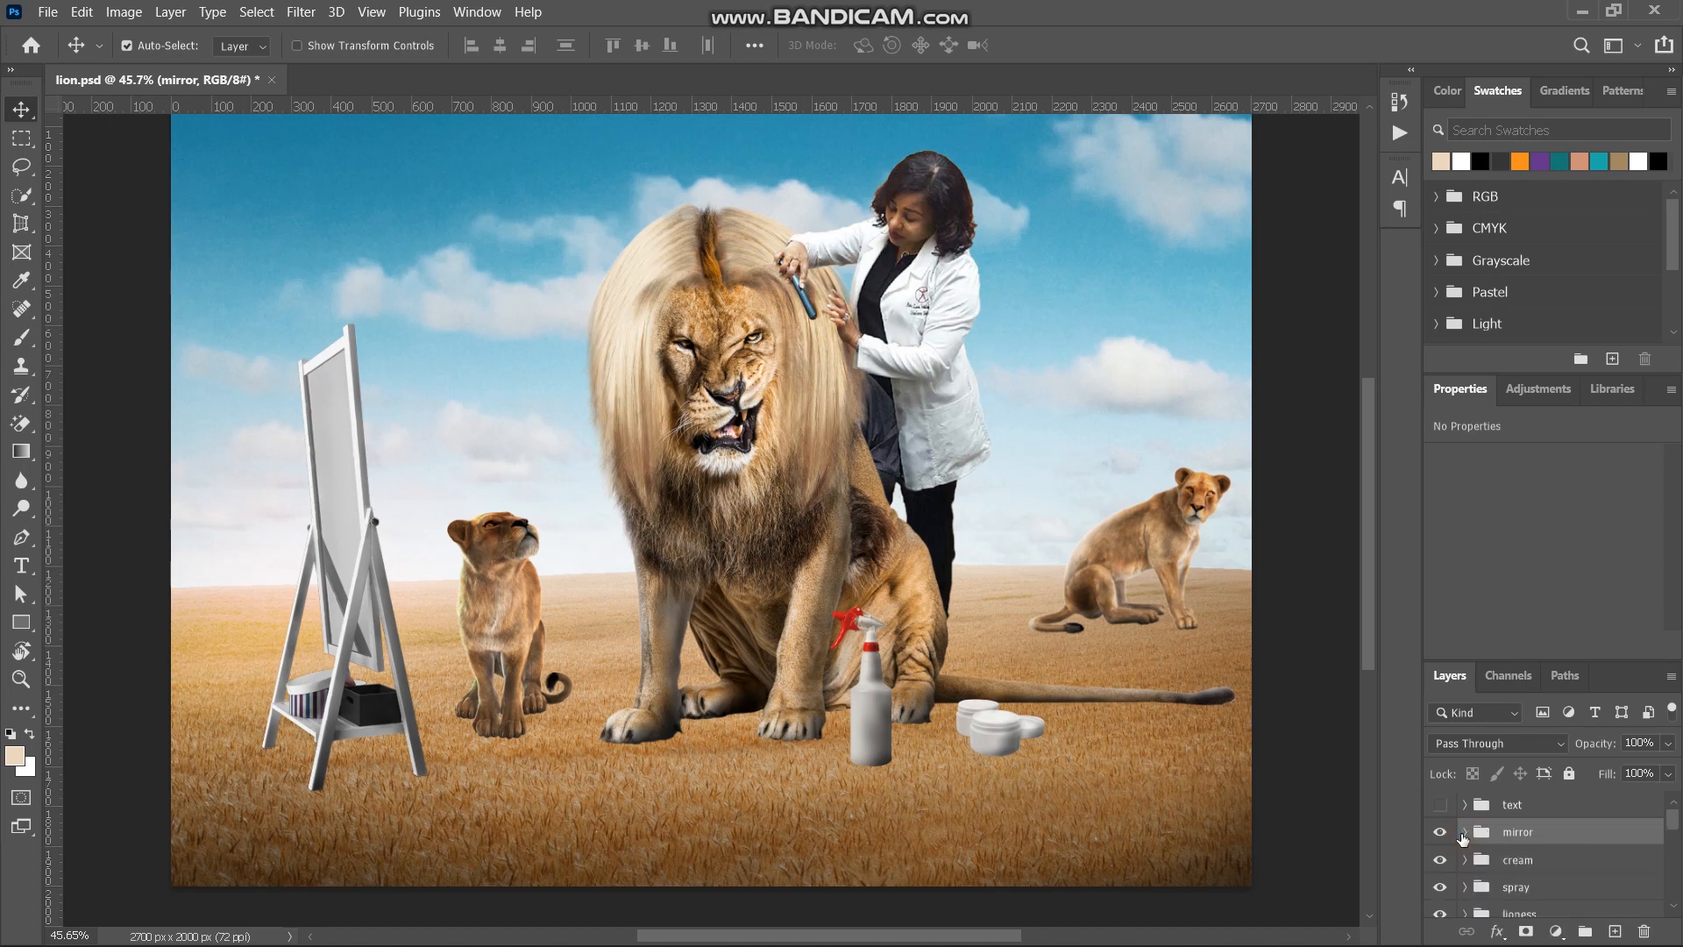
# - Preview the text group with the headline and product, and hide it again
pyautogui.click(1440, 806)
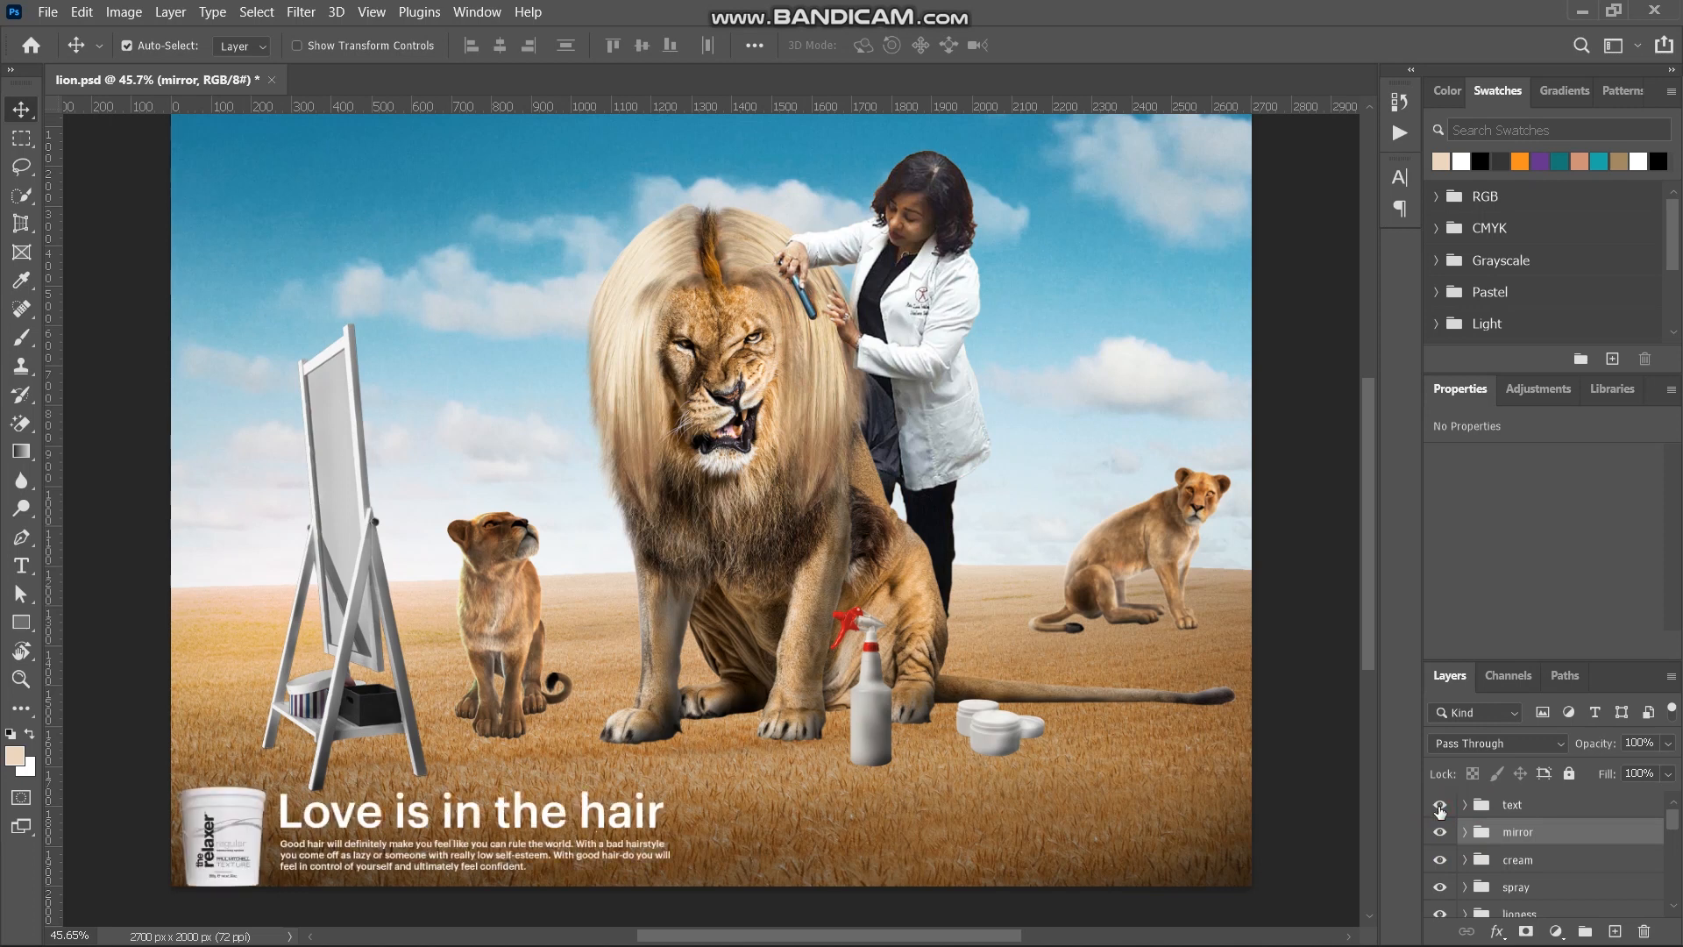
pyautogui.click(1440, 806)
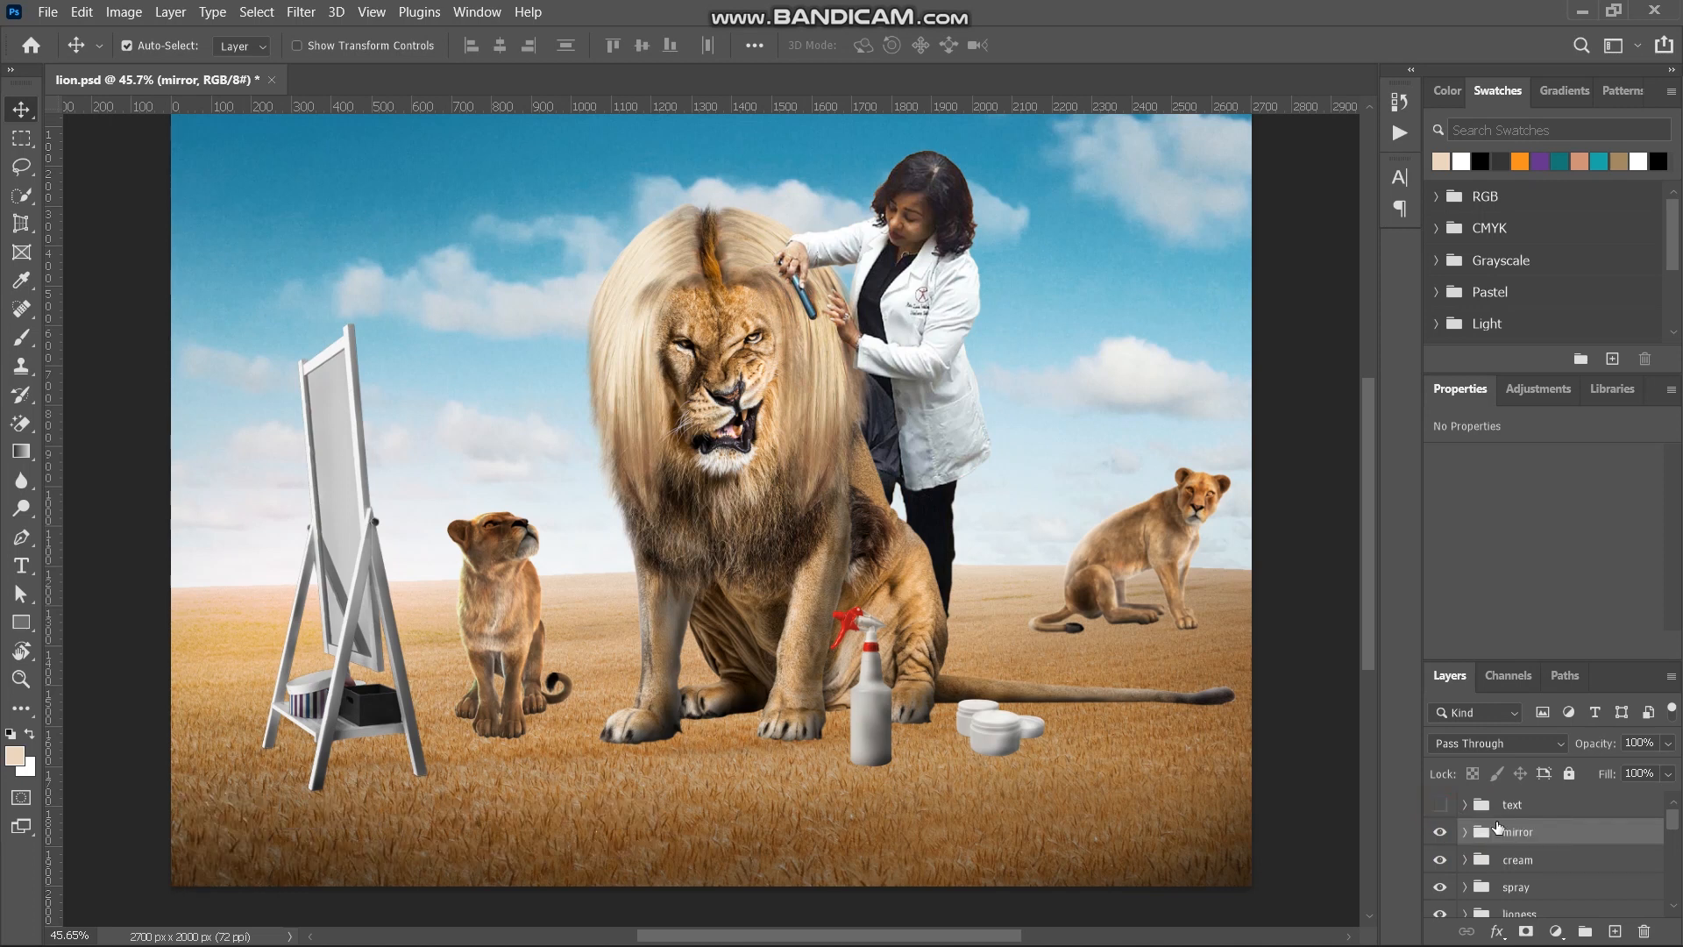
# - Expand the bg group and select the hussan-amir sky photo layer
pyautogui.scroll(-5, 1497, 827)
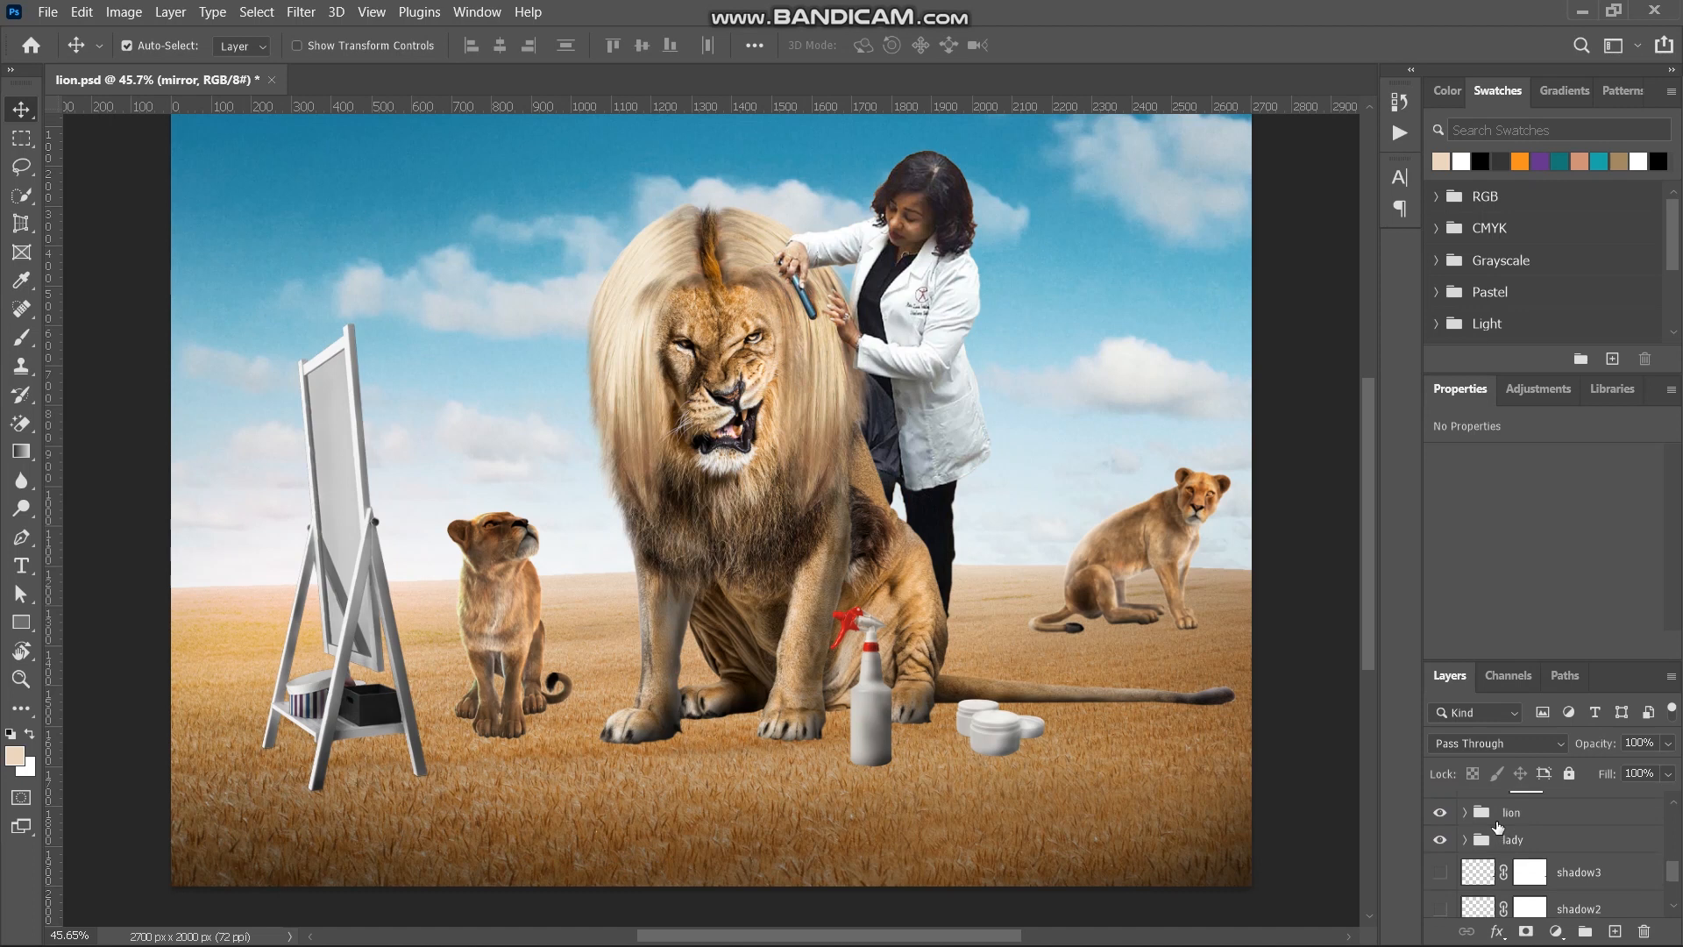
pyautogui.scroll(-5, 1497, 826)
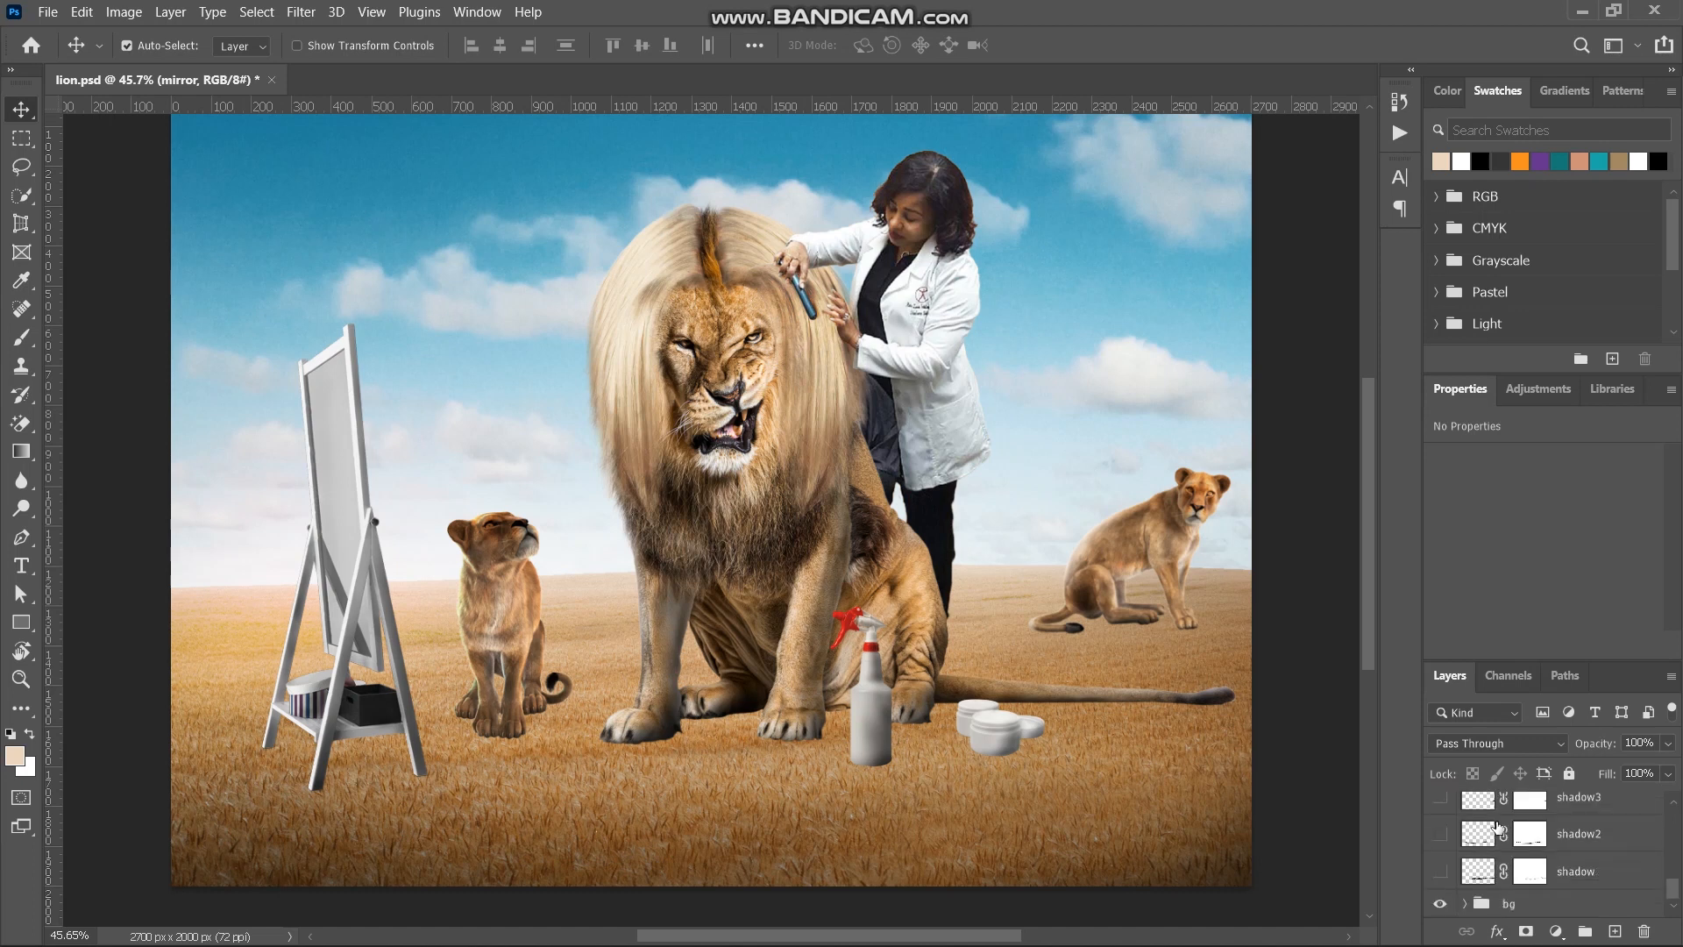
pyautogui.click(1507, 906)
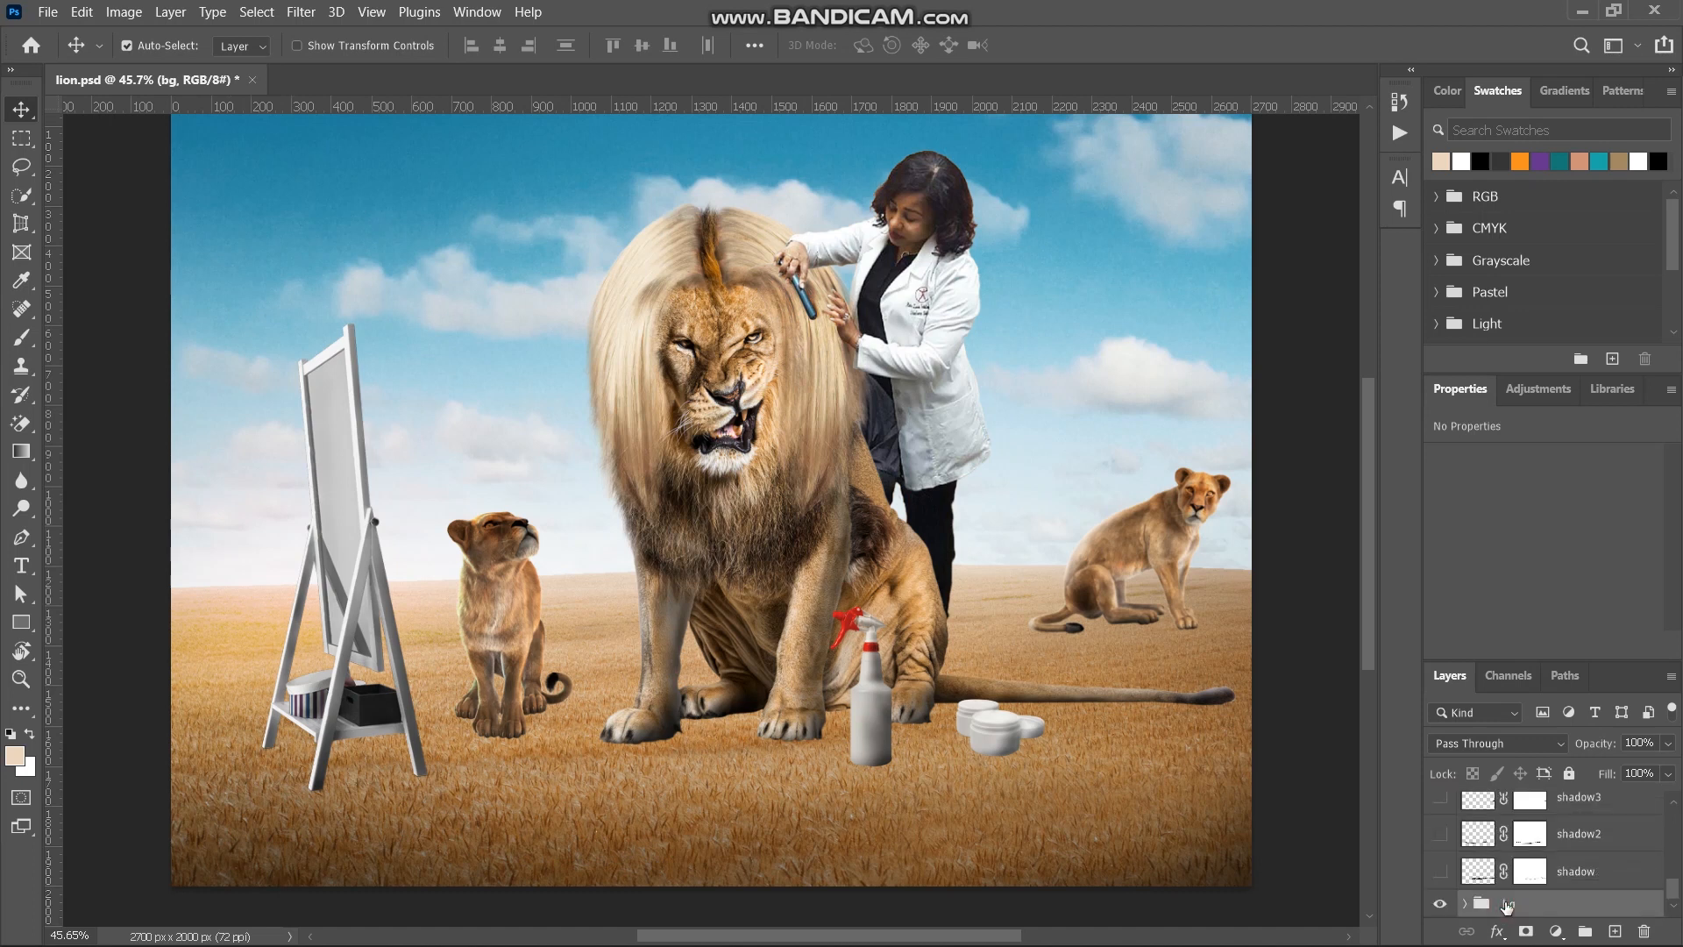
pyautogui.click(1464, 904)
pyautogui.scroll(-4, 1521, 870)
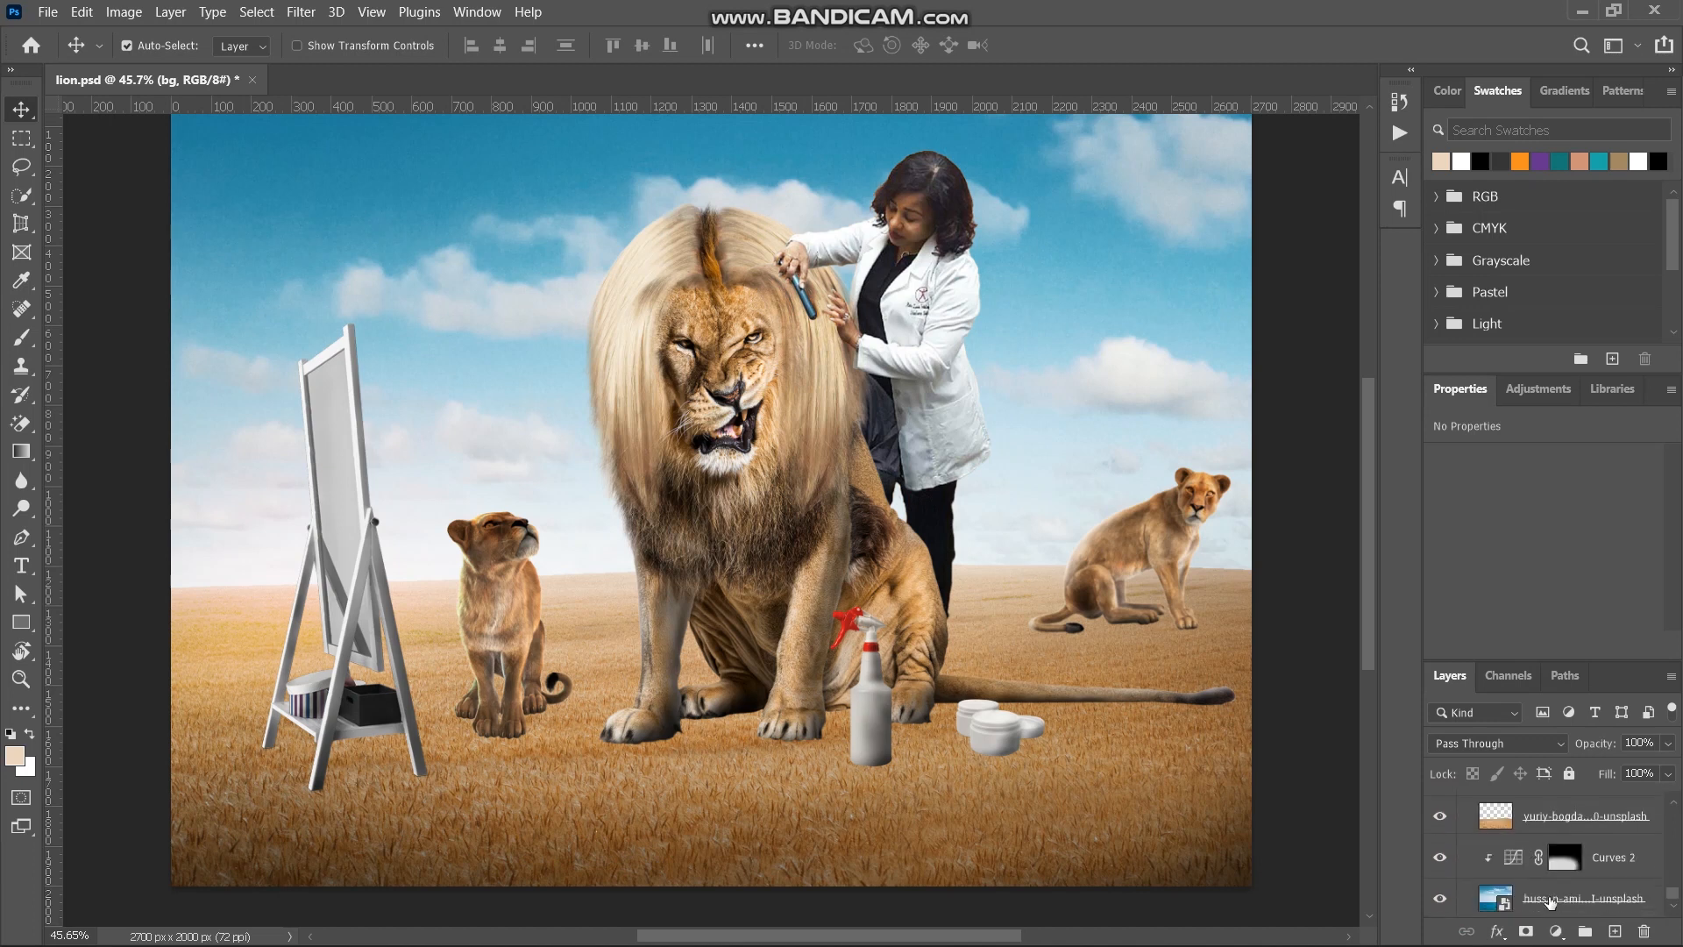
pyautogui.click(1550, 900)
# - Turn on the shadow, shadow2 and shadow3 layers beneath the subjects
pyautogui.moveTo(1672, 899); pyautogui.dragTo(1681, 864)
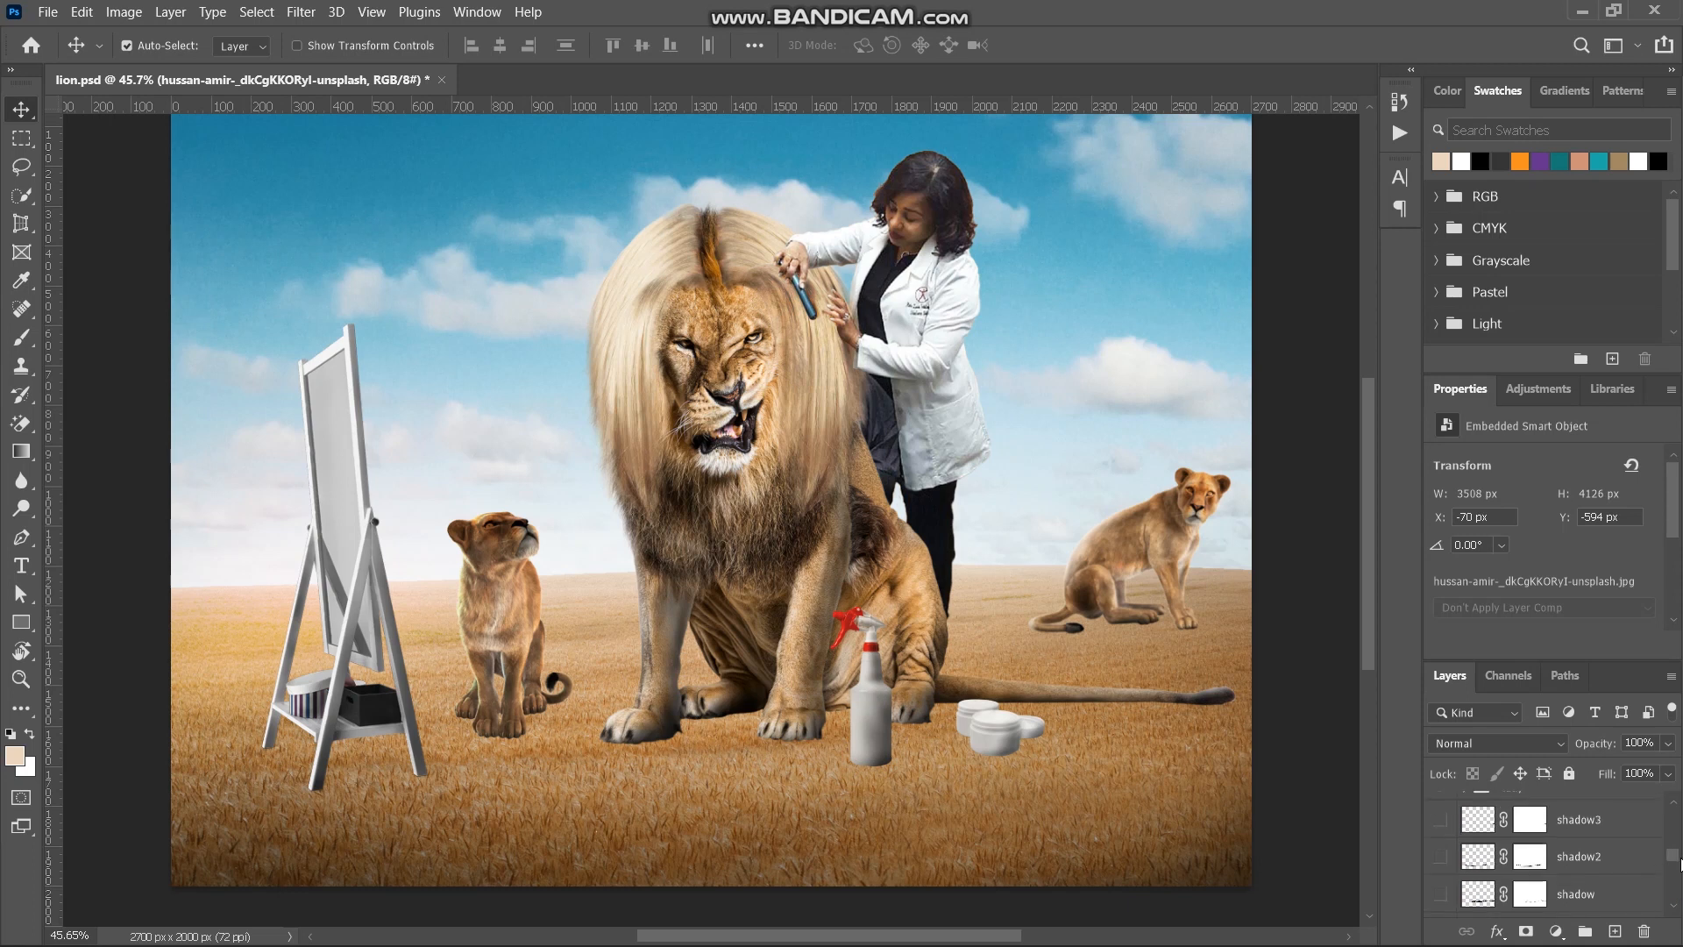
pyautogui.click(1444, 895)
pyautogui.click(1549, 893)
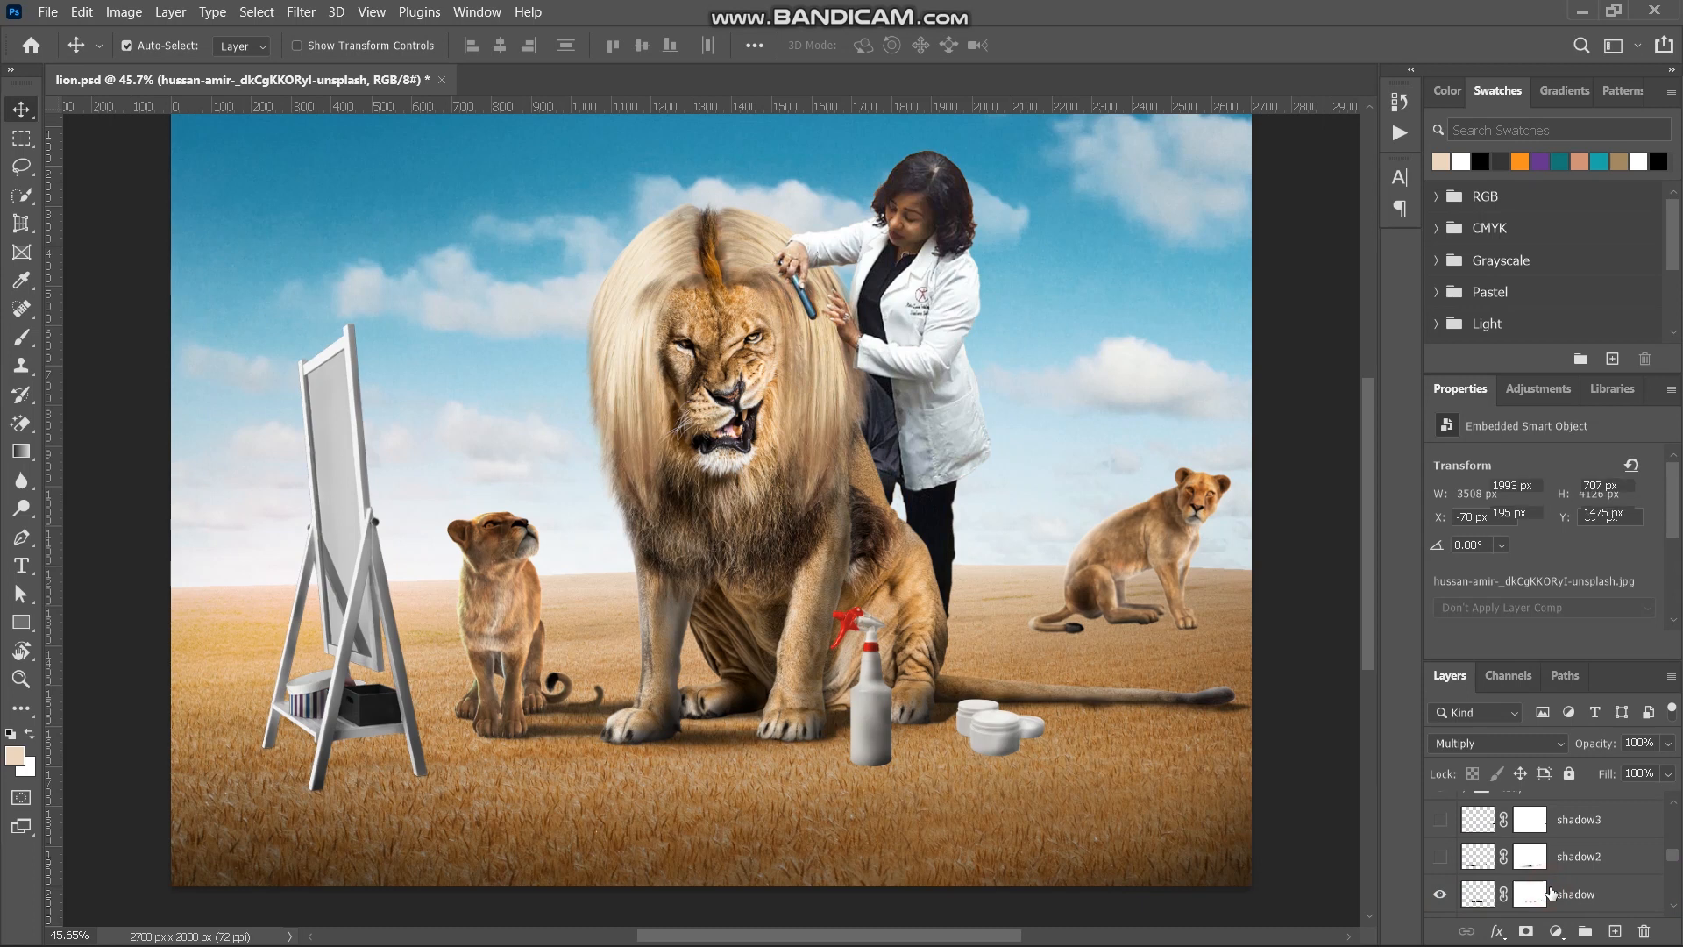
pyautogui.click(1439, 857)
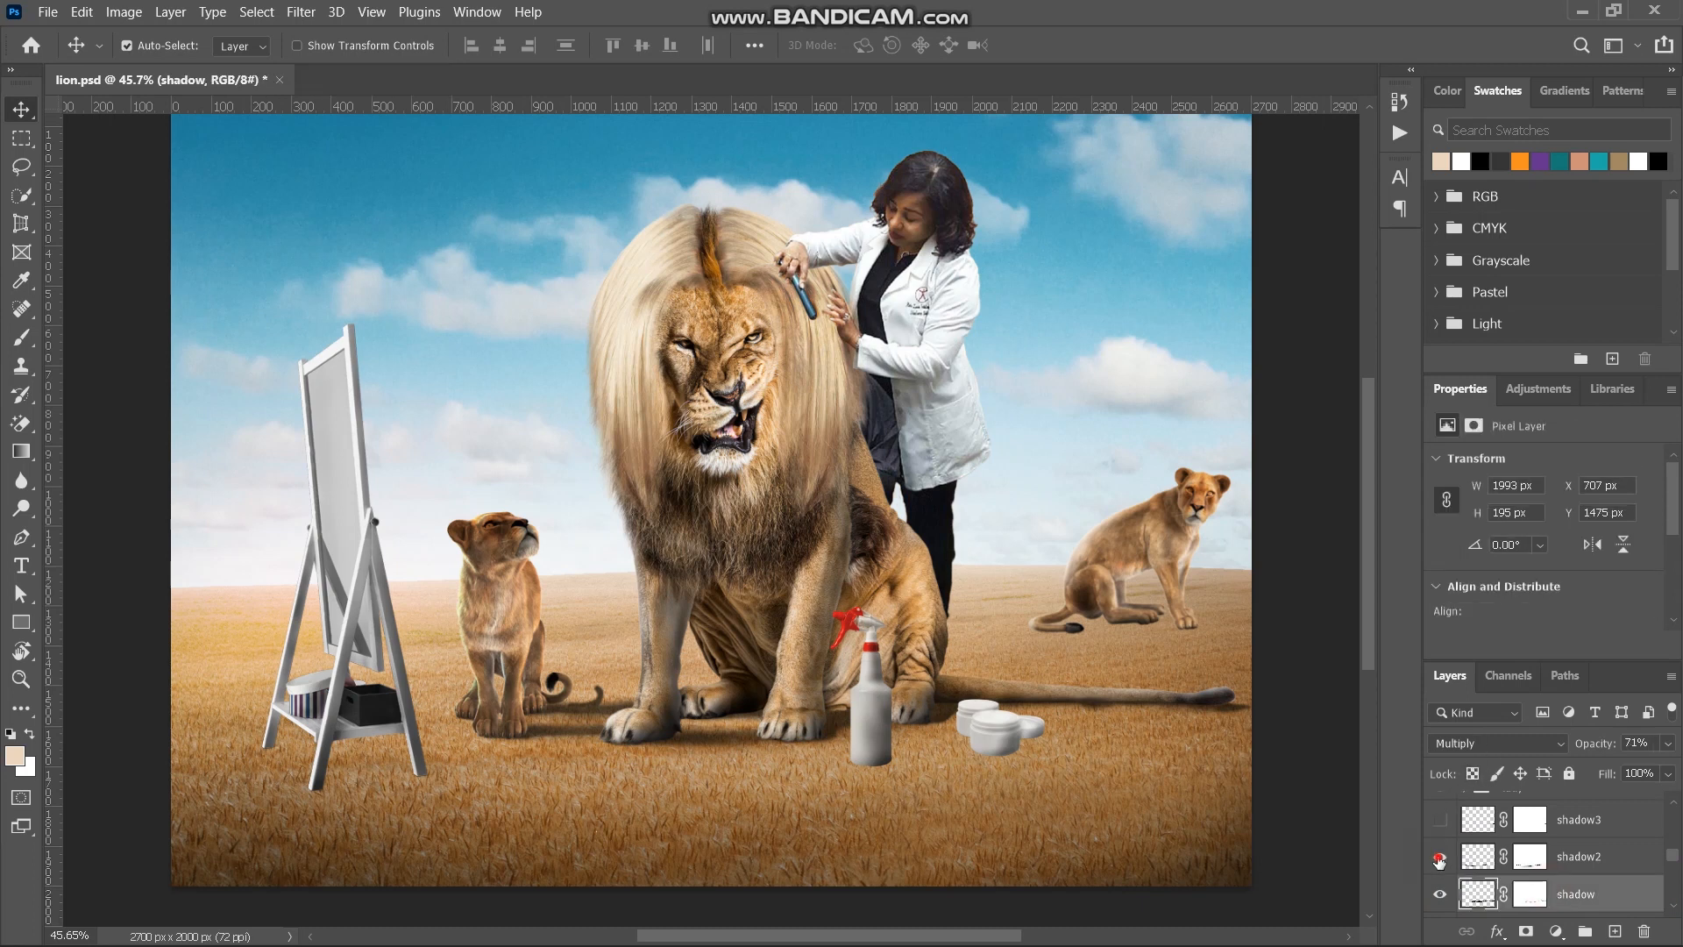
pyautogui.click(1439, 821)
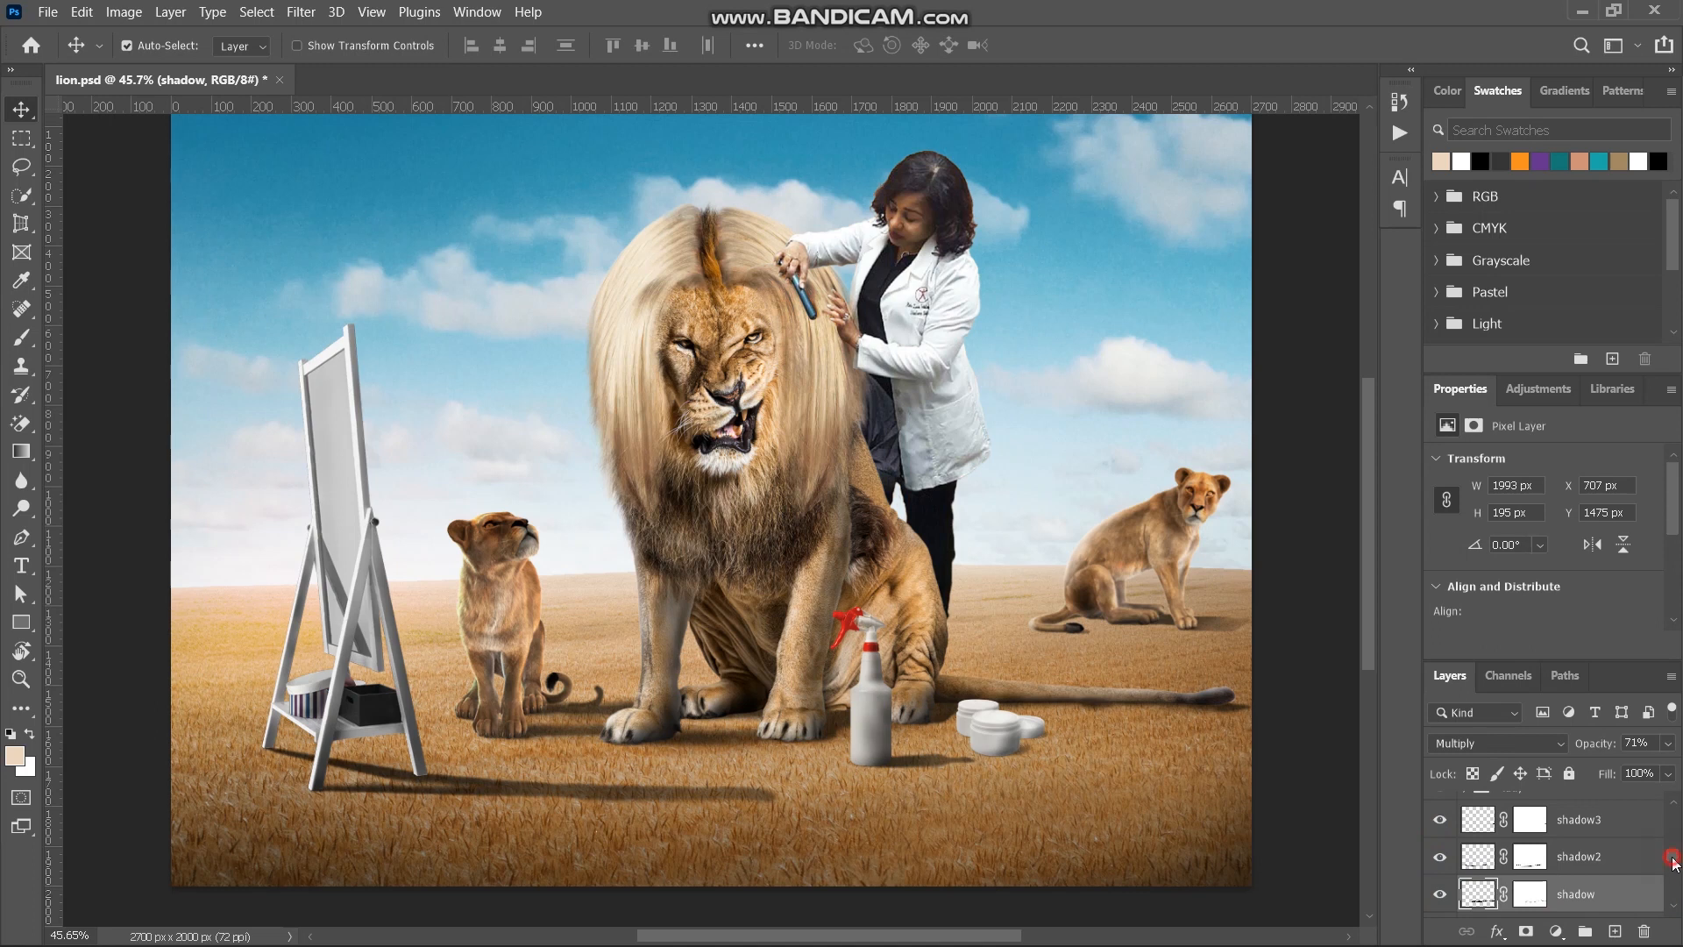
# - Select the sky photo layer in the bg group and compare the sky with and without Curves 2
pyautogui.scroll(-5, 1673, 863)
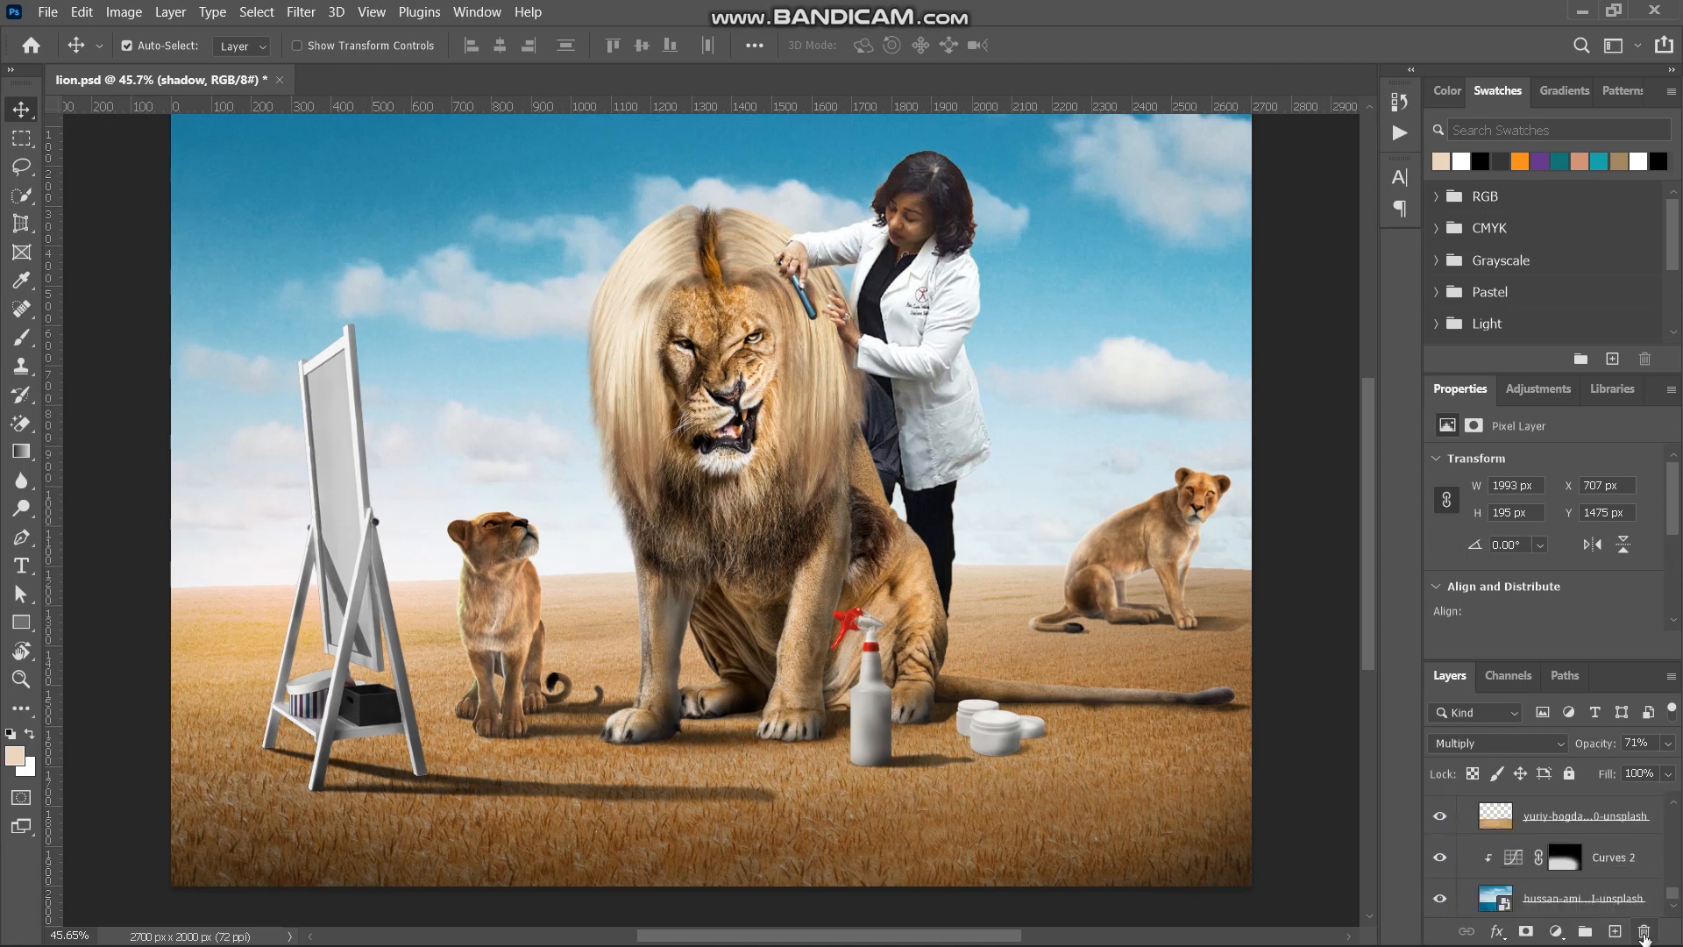
pyautogui.click(1538, 903)
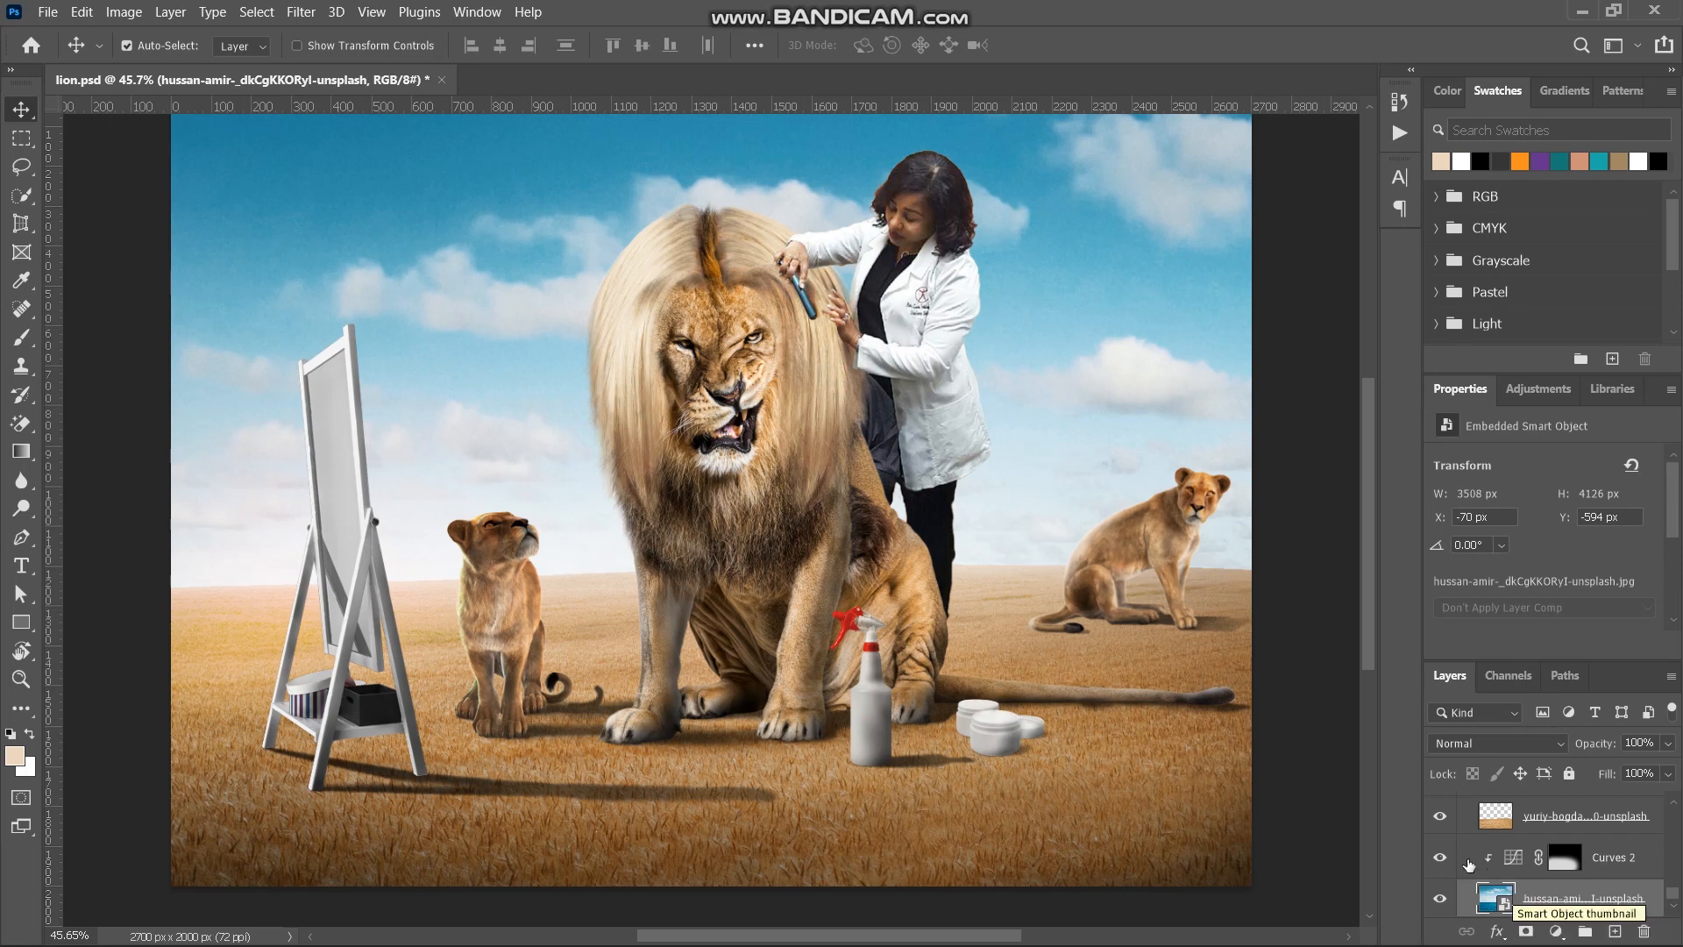
pyautogui.click(1444, 859)
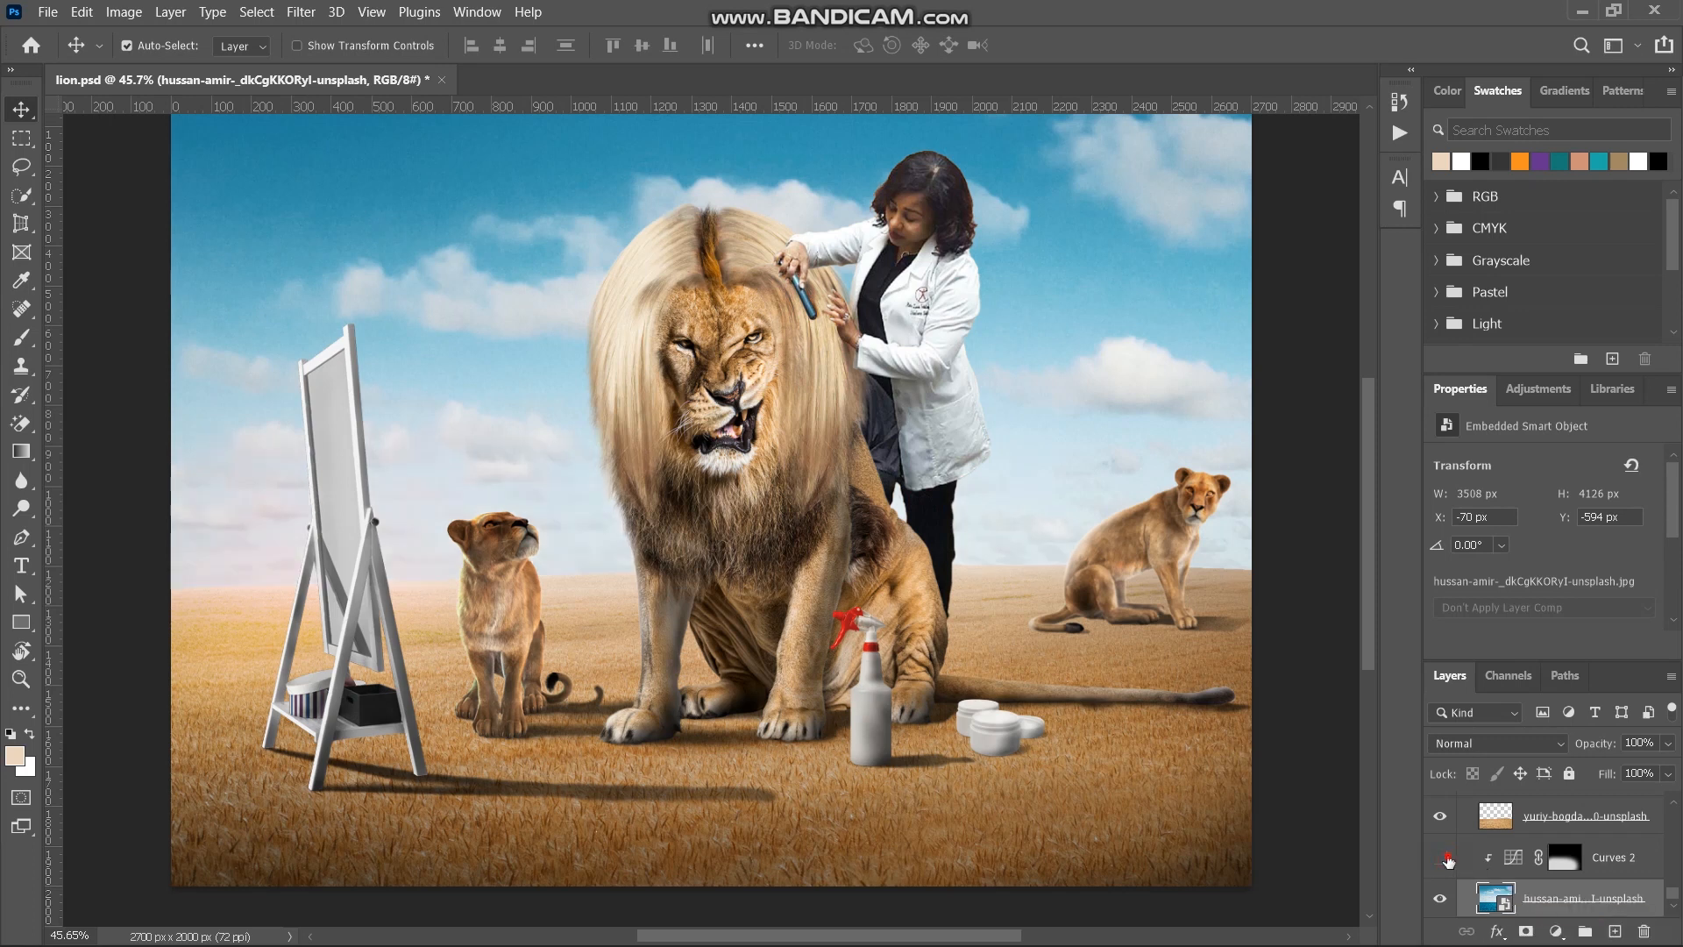
pyautogui.click(1444, 859)
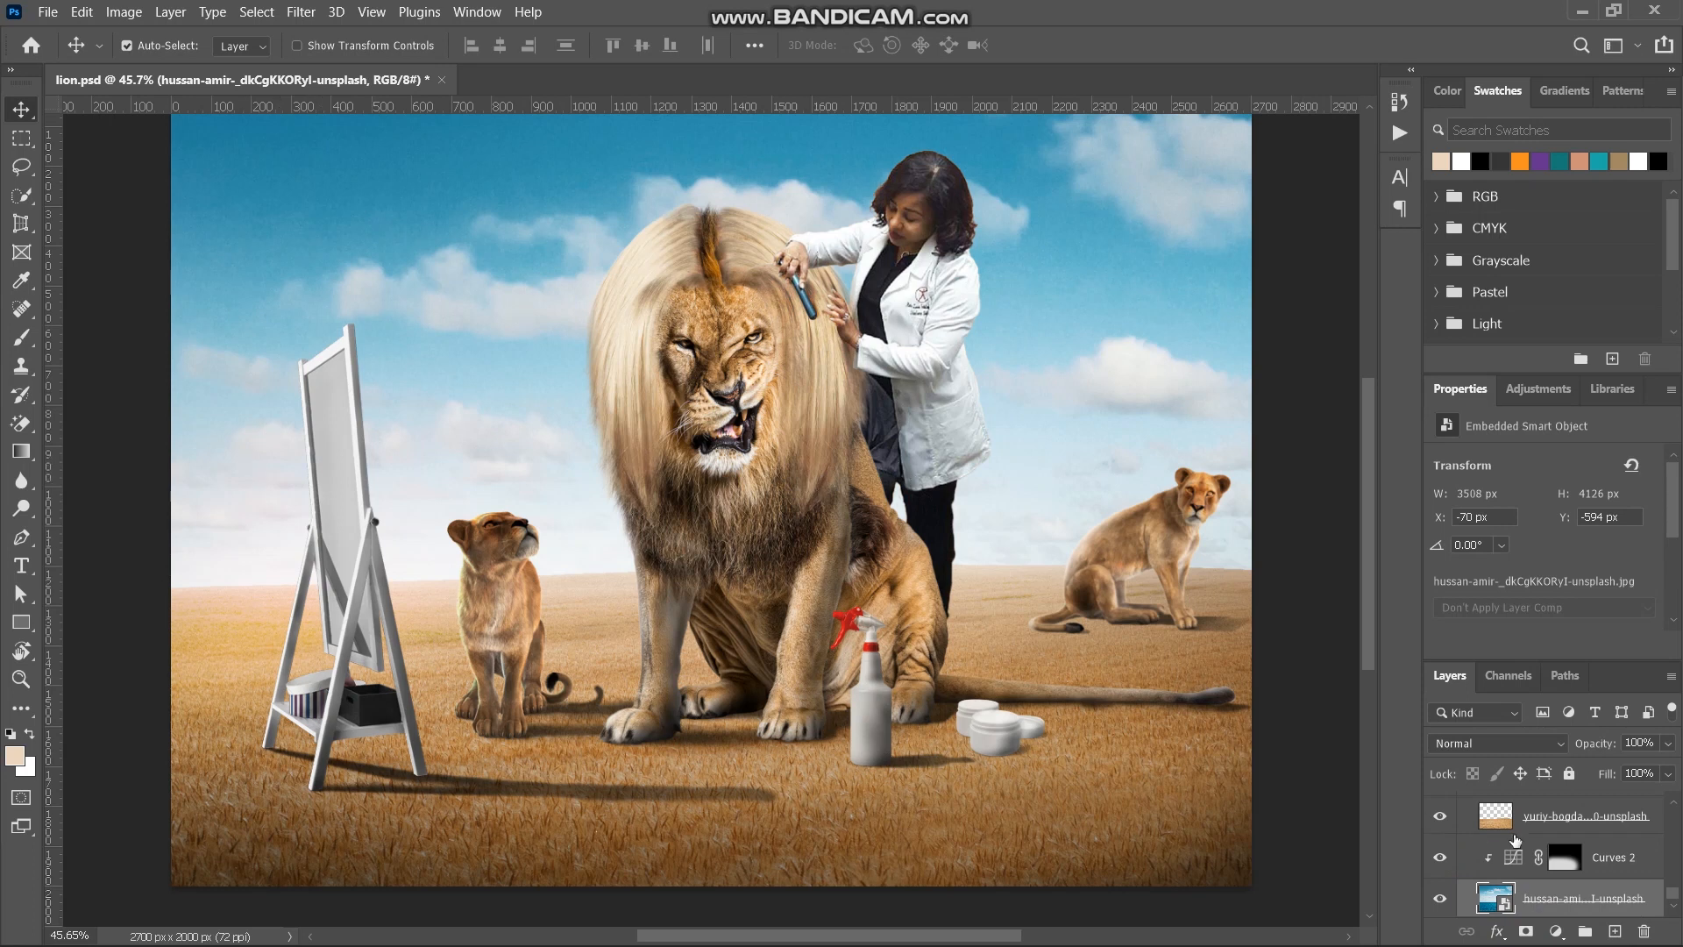
# - Add a Gradient Map adjustment above Curves 2 and clip it to the sky photo
pyautogui.click(1597, 864)
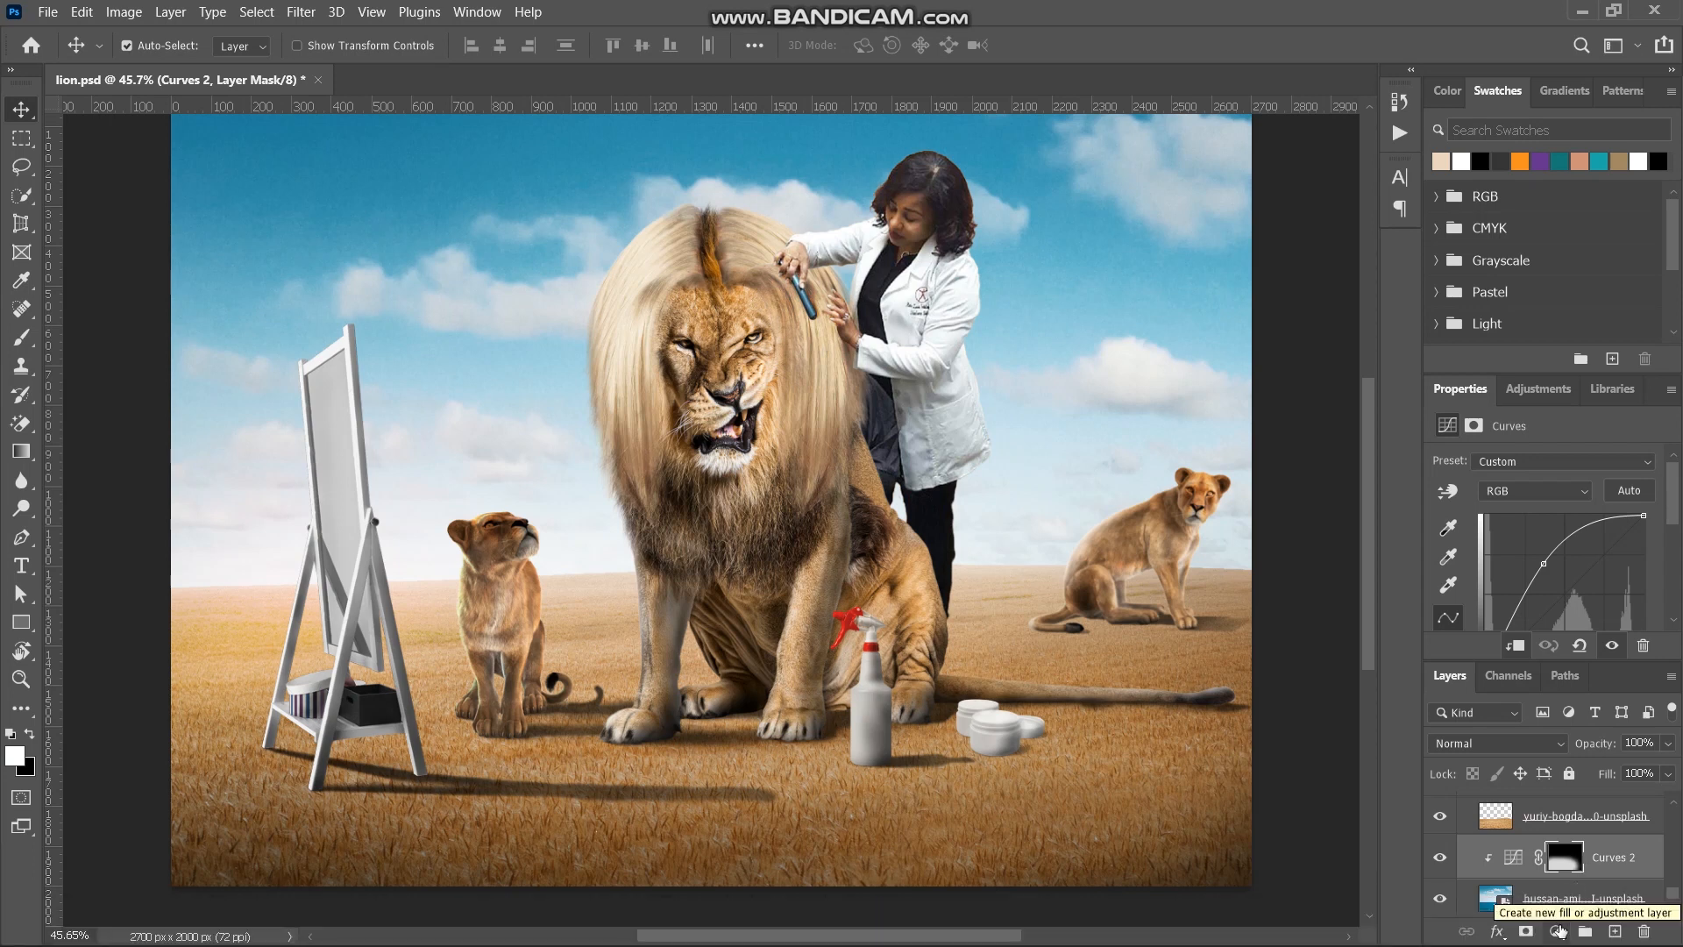
pyautogui.click(1560, 930)
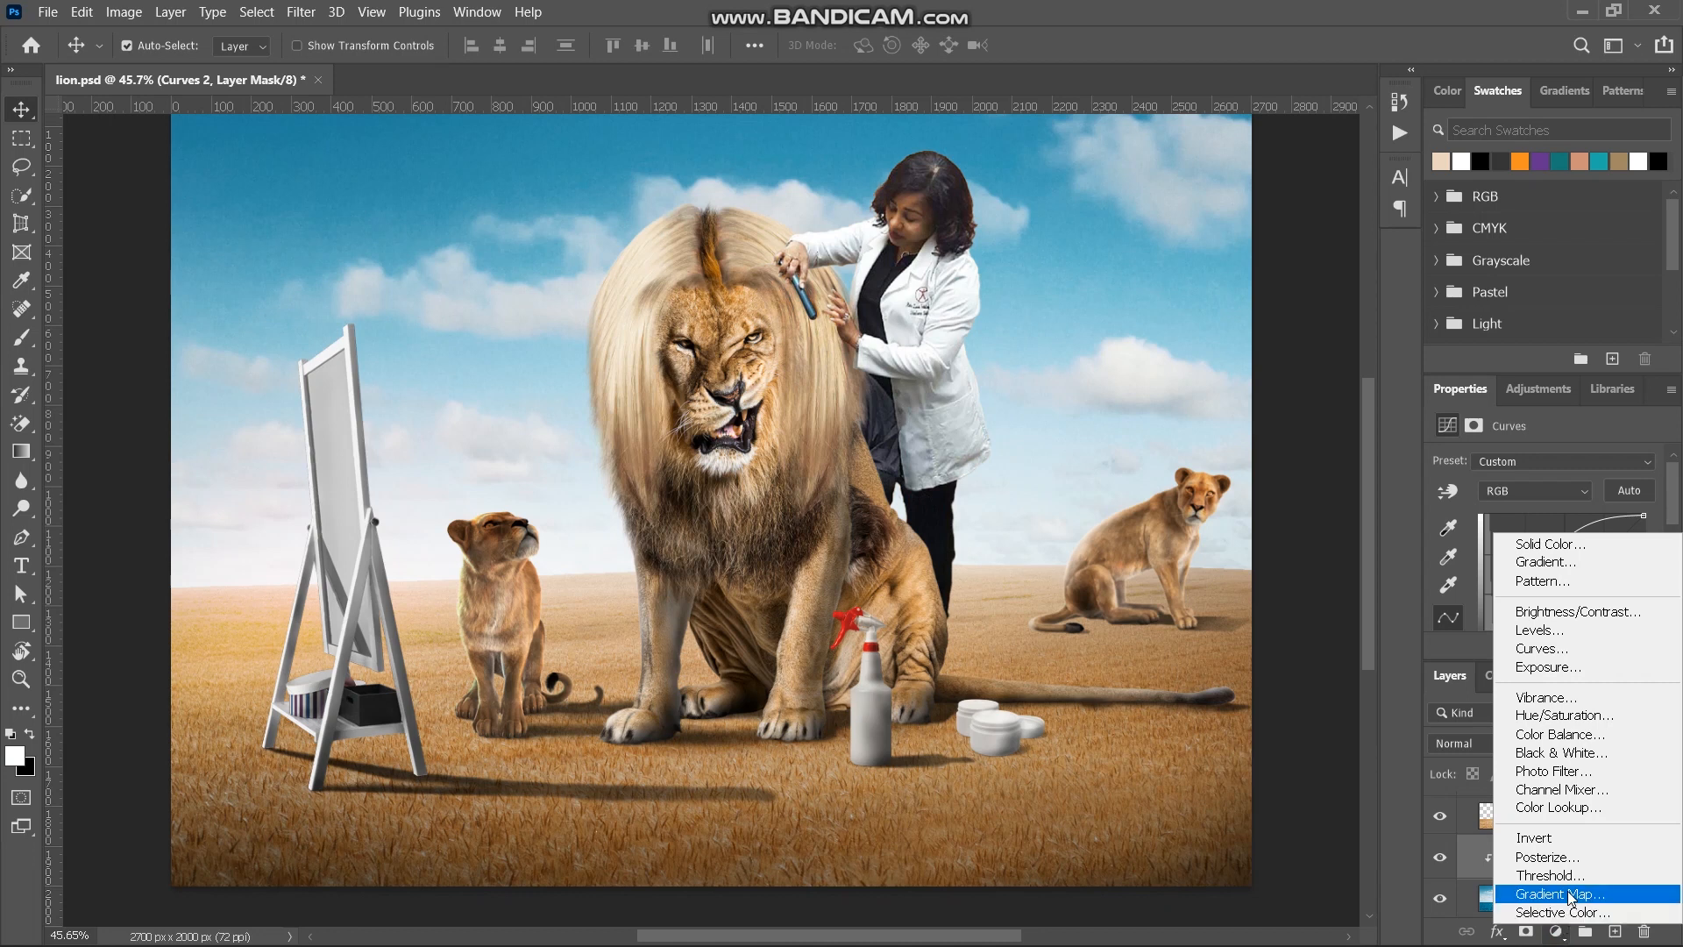
pyautogui.click(1568, 892)
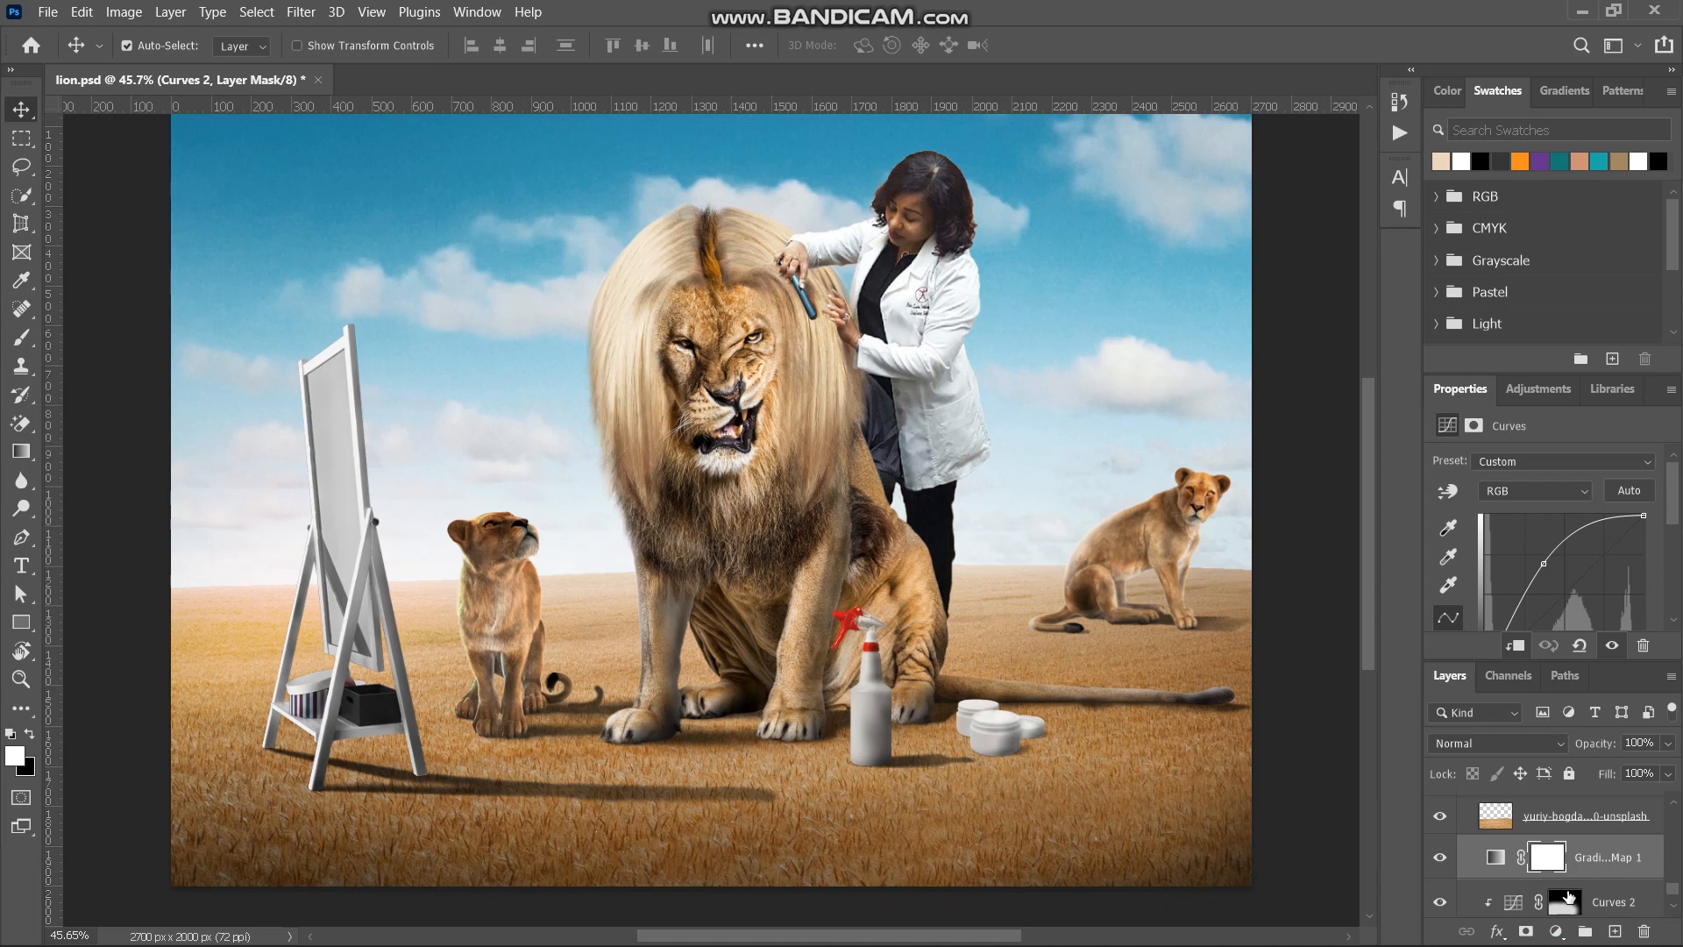
pyautogui.click(1504, 870)
pyautogui.moveTo(1511, 903); pyautogui.dragTo(1506, 874)
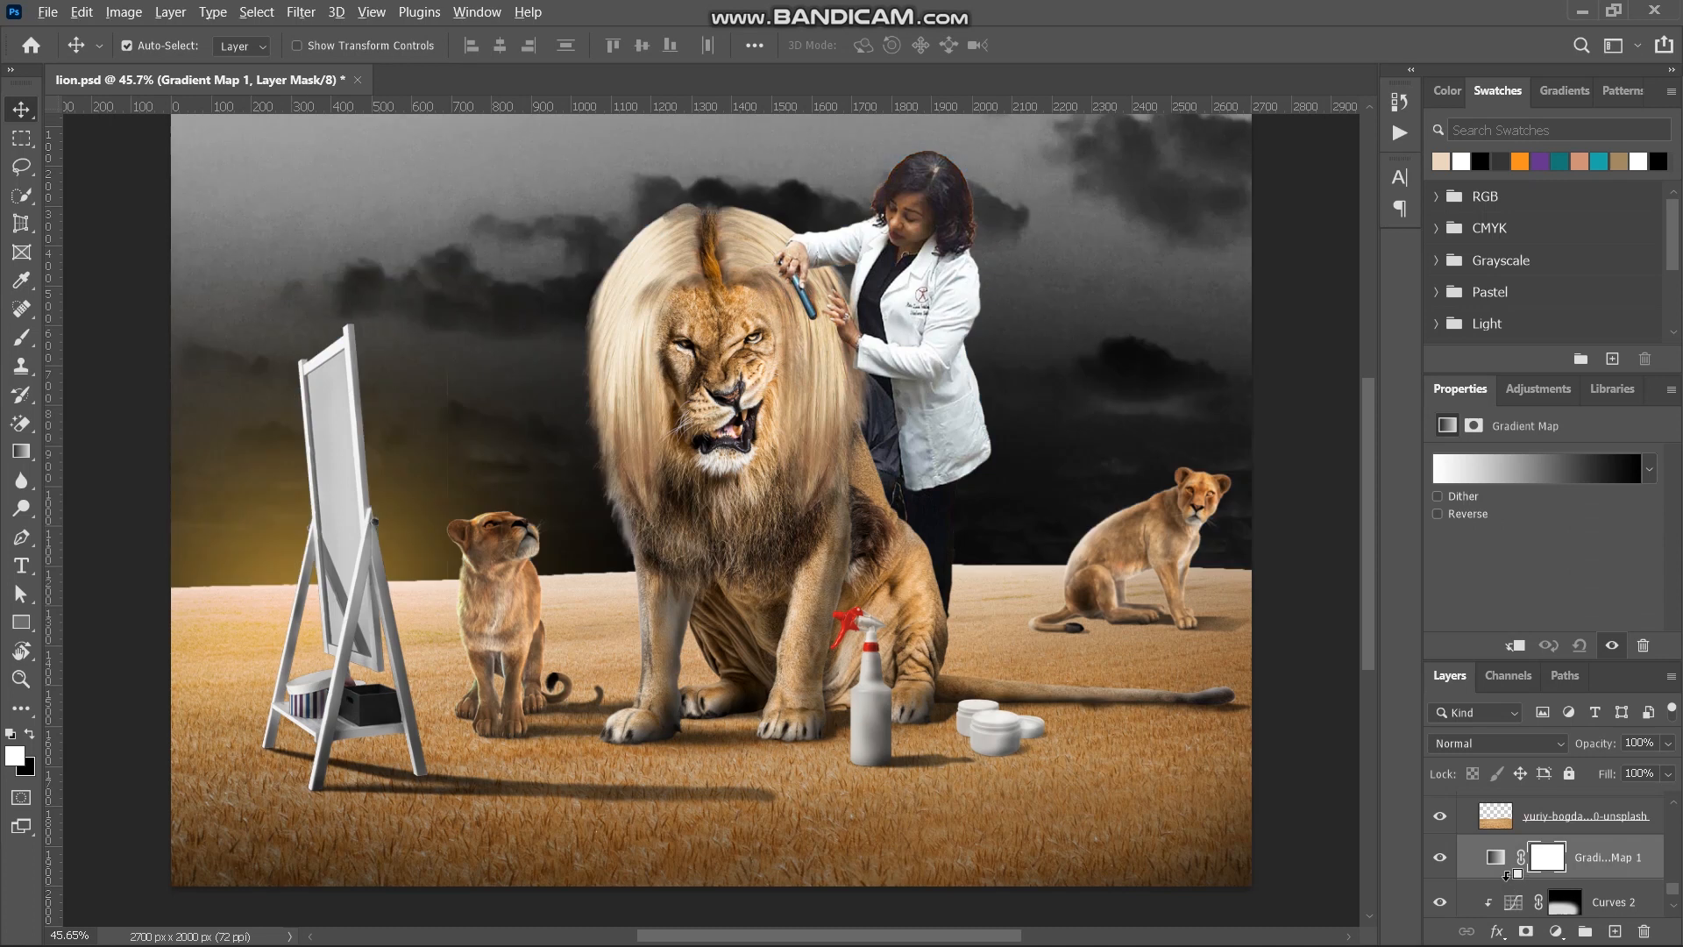
pyautogui.keyDown('alt'); pyautogui.click(1505, 877); pyautogui.keyUp('alt')
pyautogui.click(1513, 863)
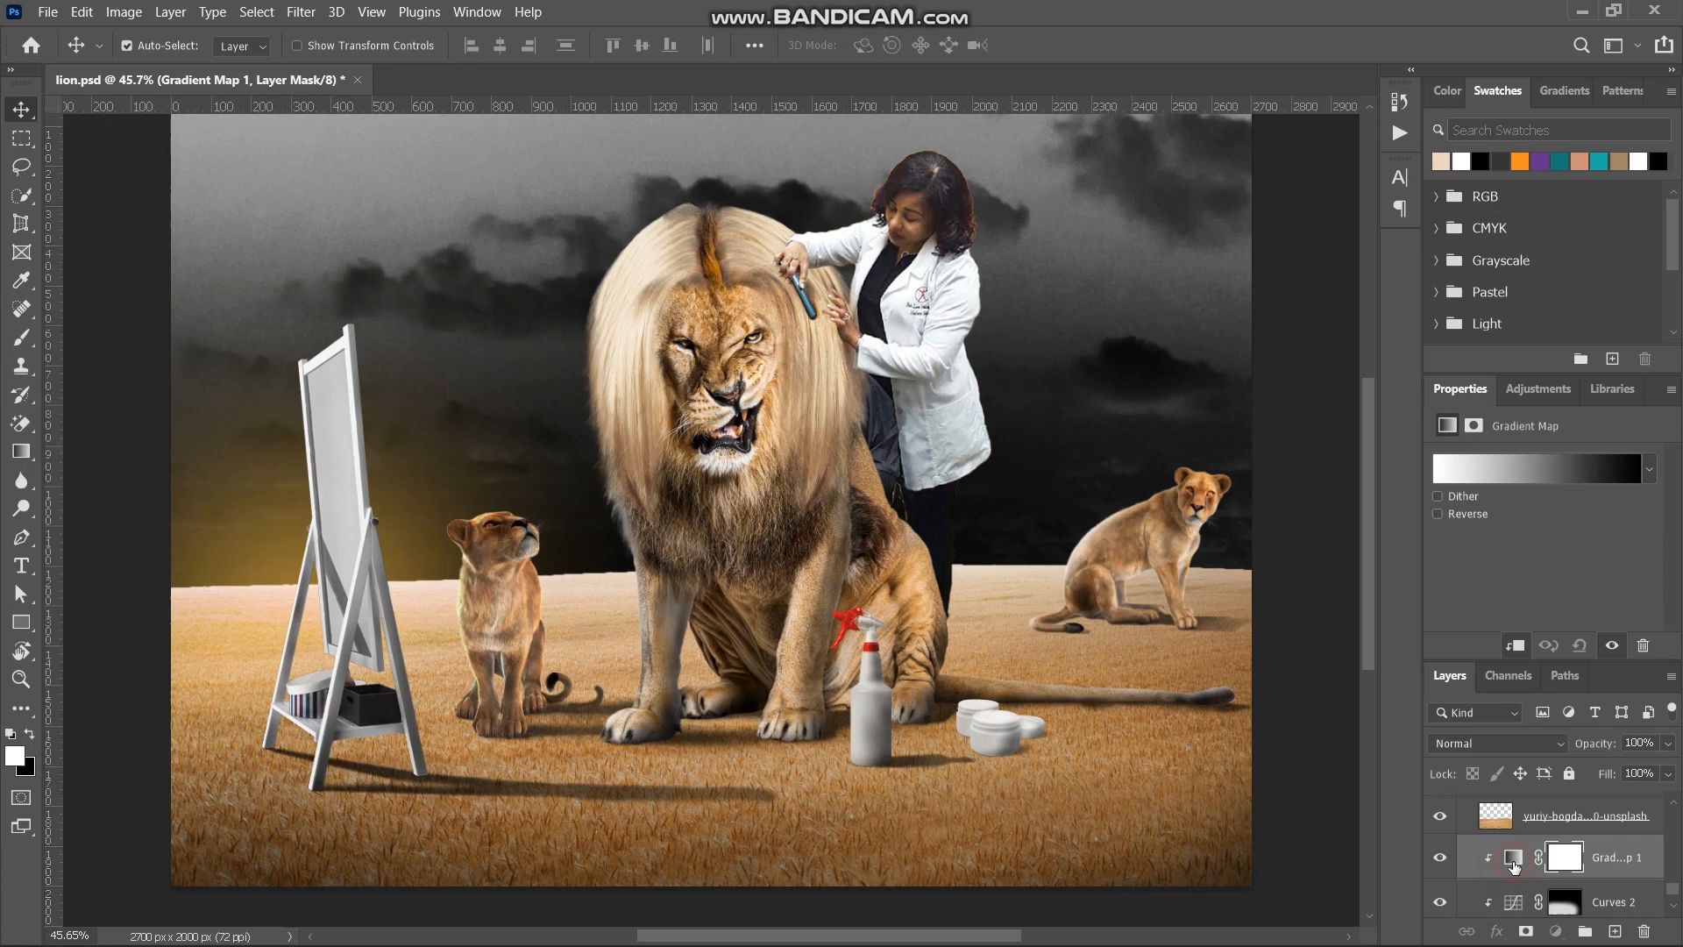
# - Change the black end stop of the Gradient Map to the beige swatch ecd6c0
pyautogui.click(1487, 475)
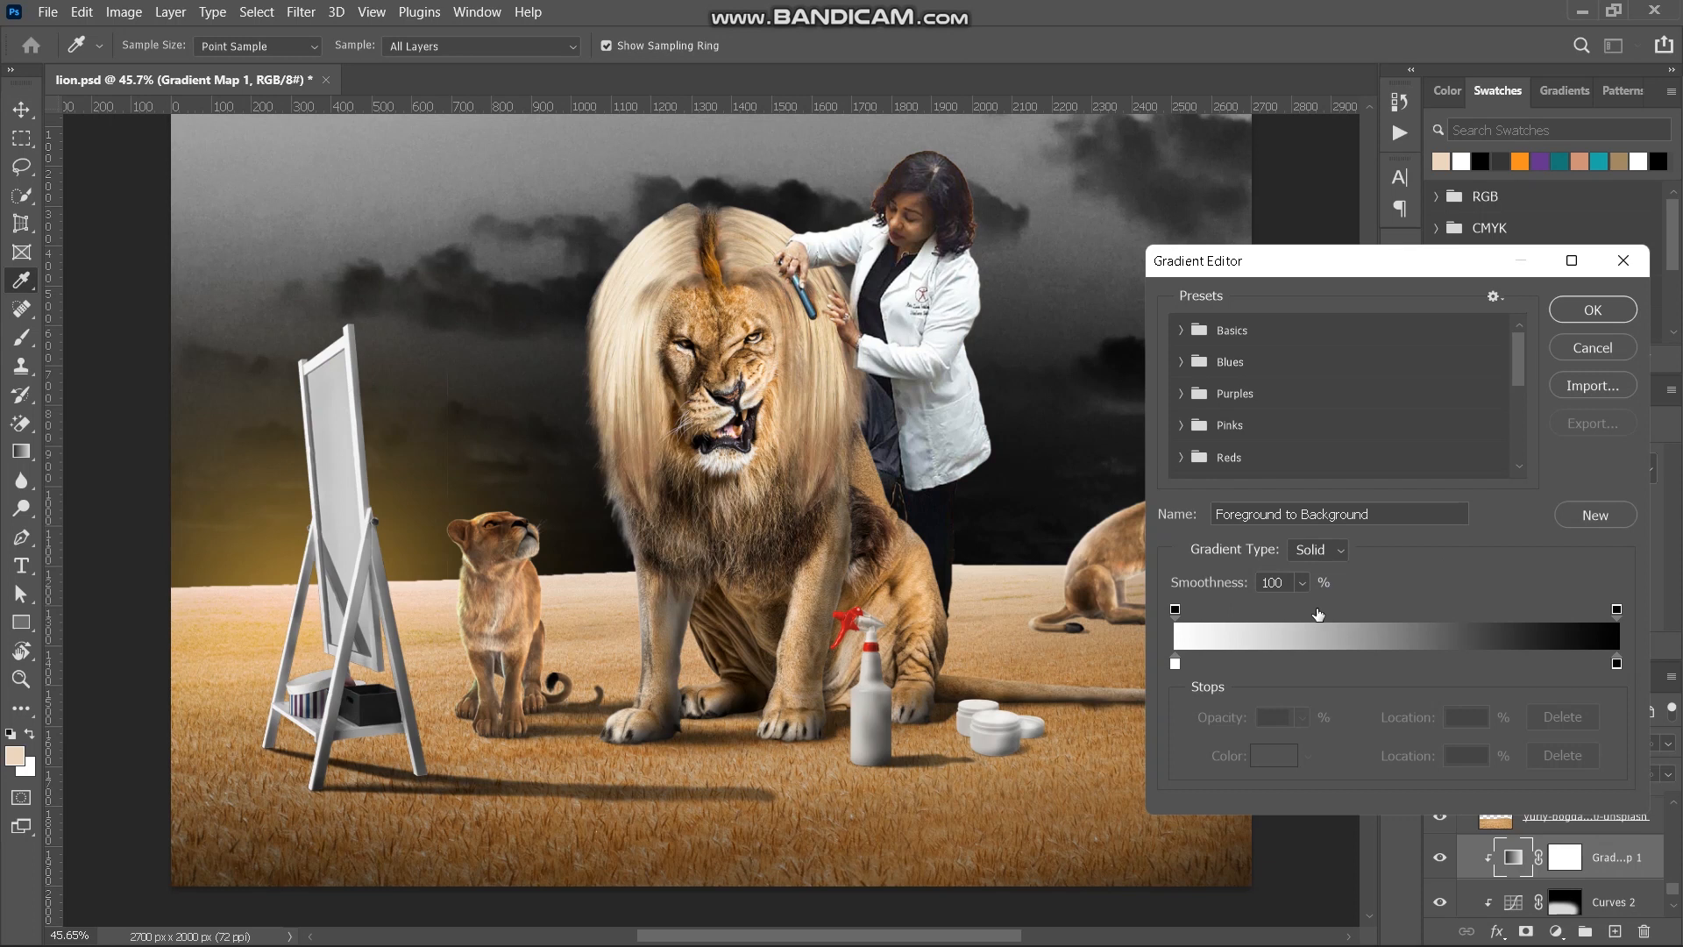
pyautogui.click(1617, 664)
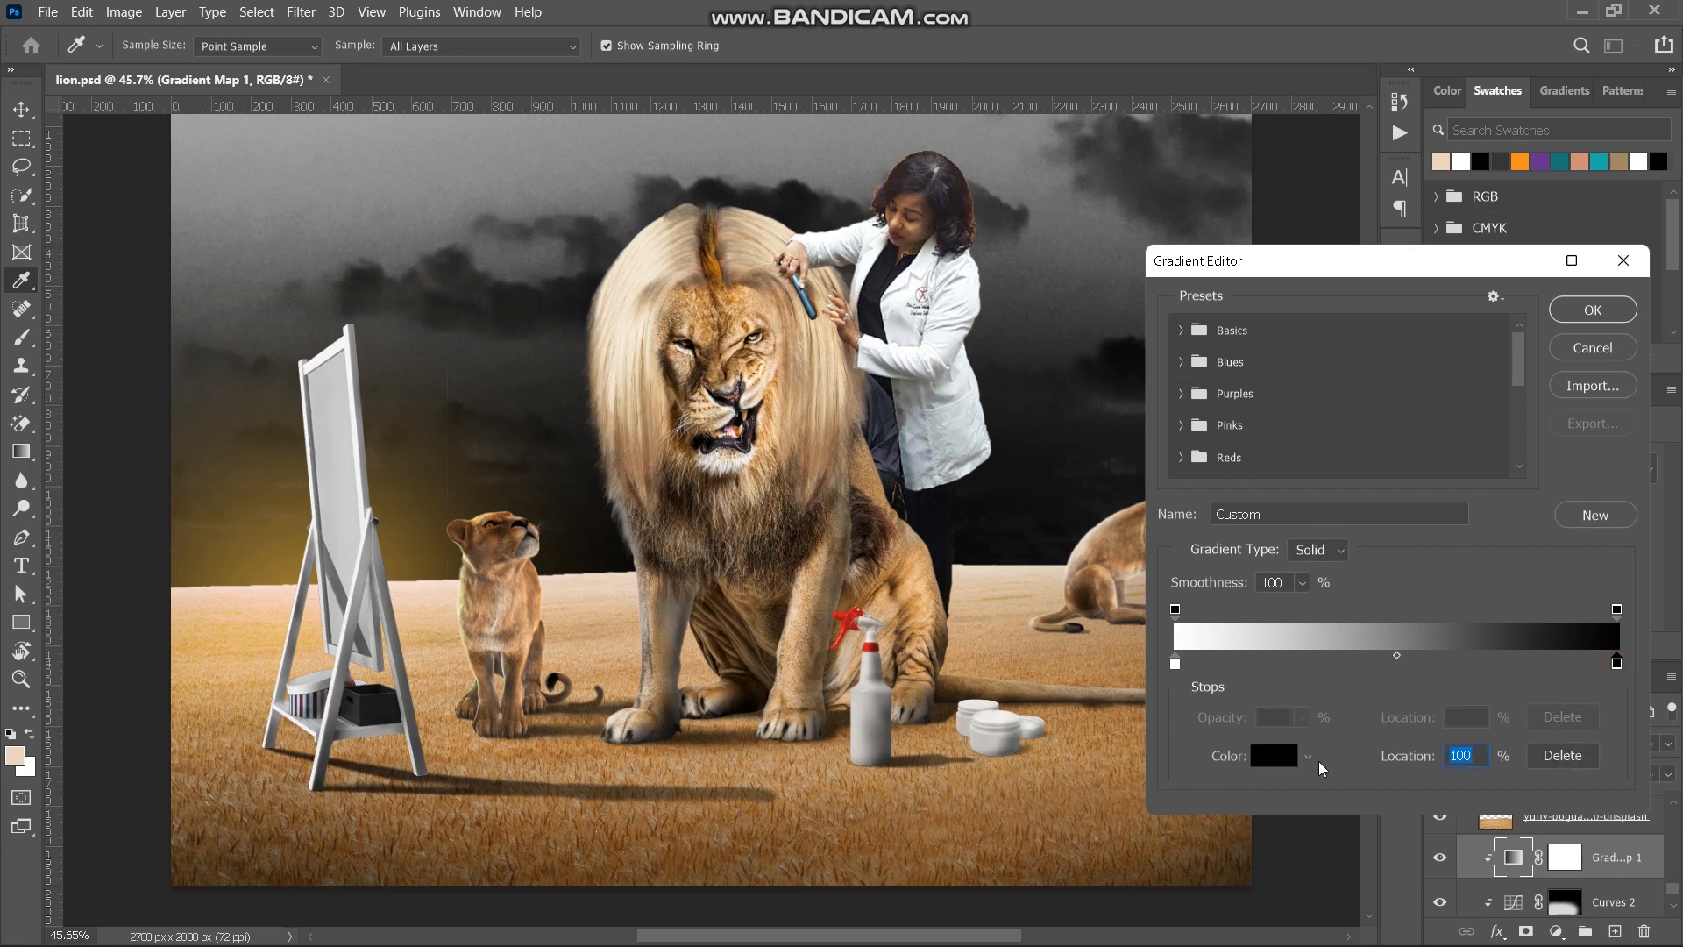
pyautogui.click(1270, 759)
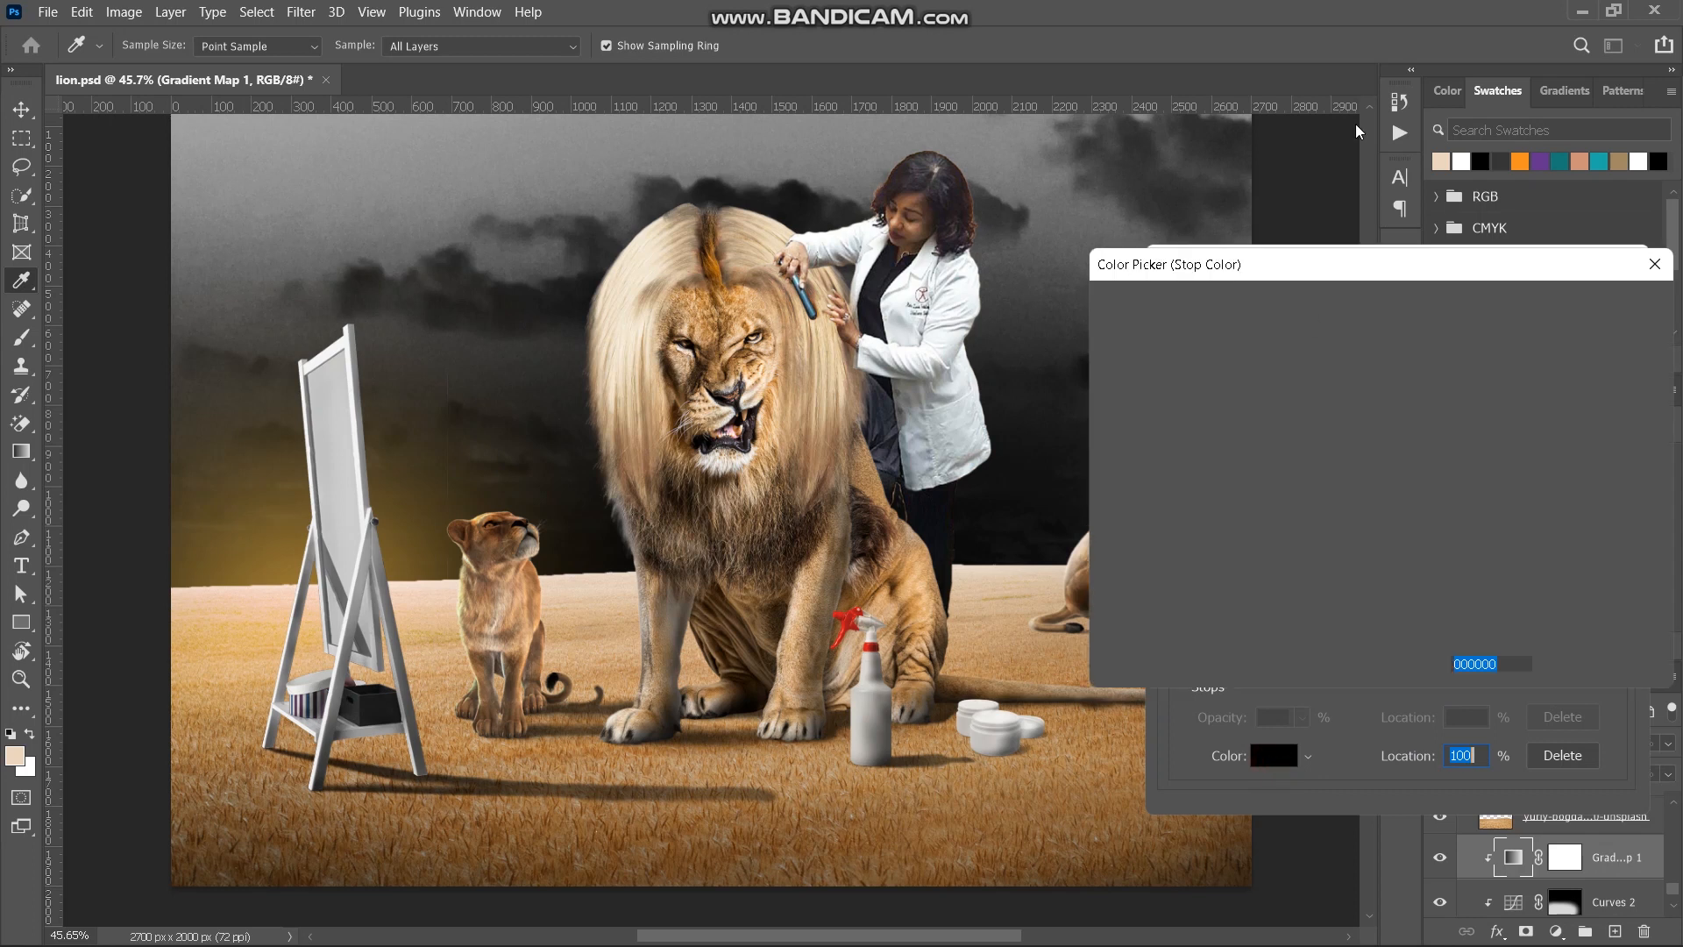
pyautogui.click(1443, 161)
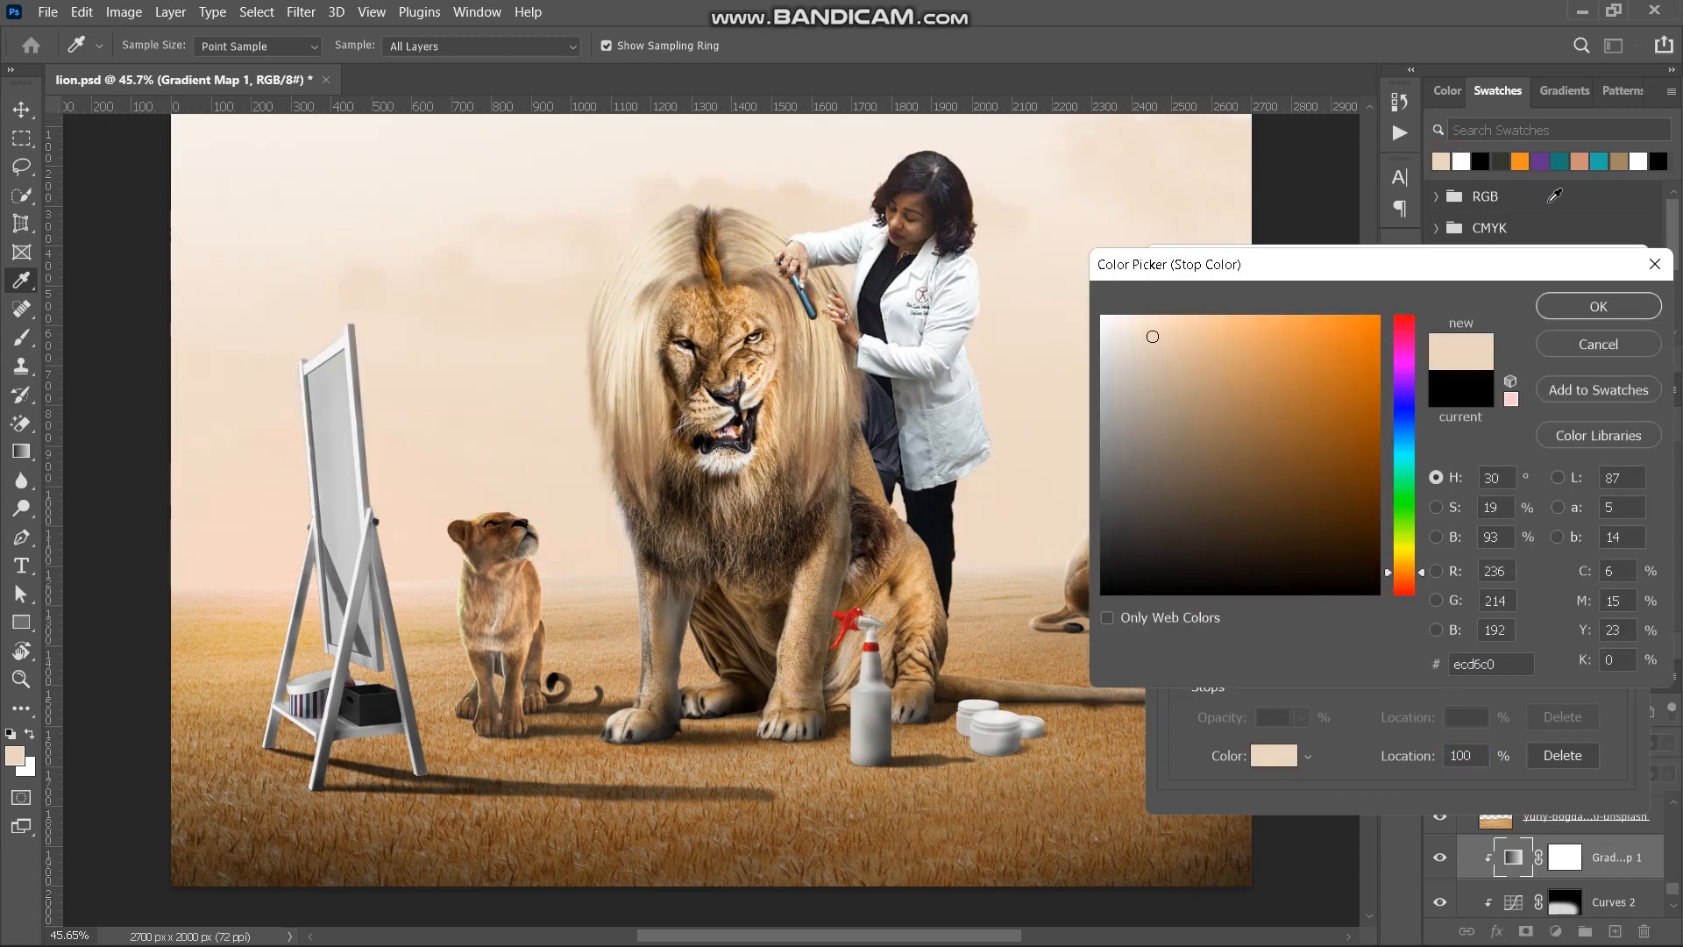
pyautogui.click(1589, 308)
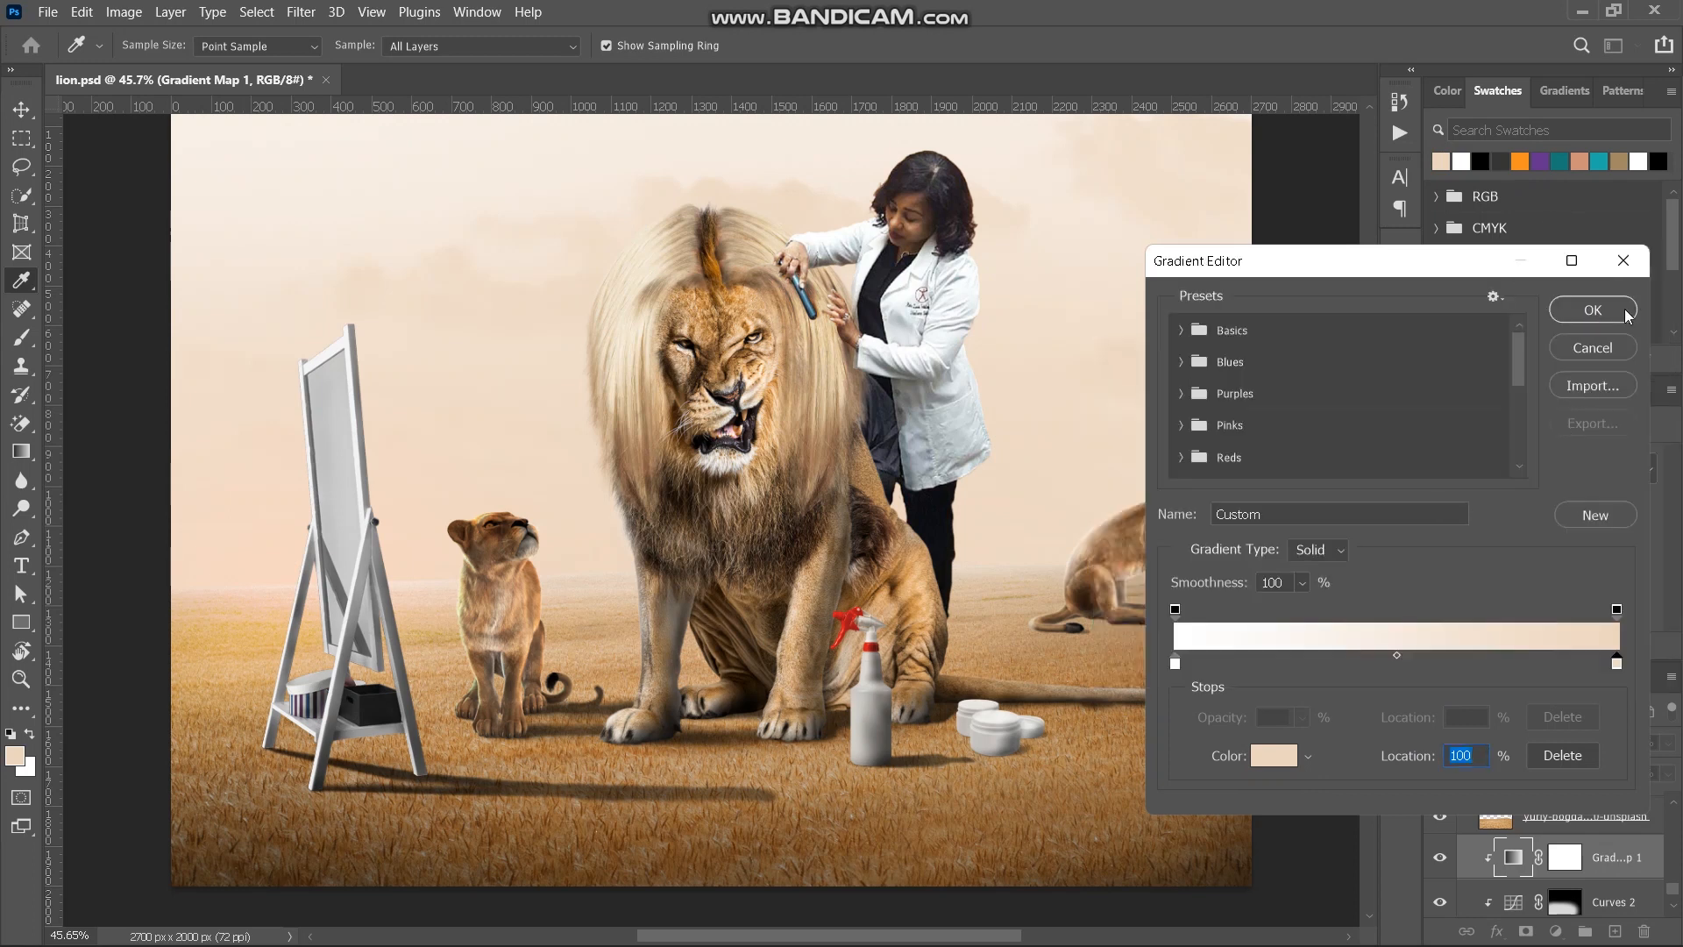
# - Delete the white stop from the gradient and set the Gradient Map layer's blend mode to Color
pyautogui.click(1175, 659)
pyautogui.click(1554, 754)
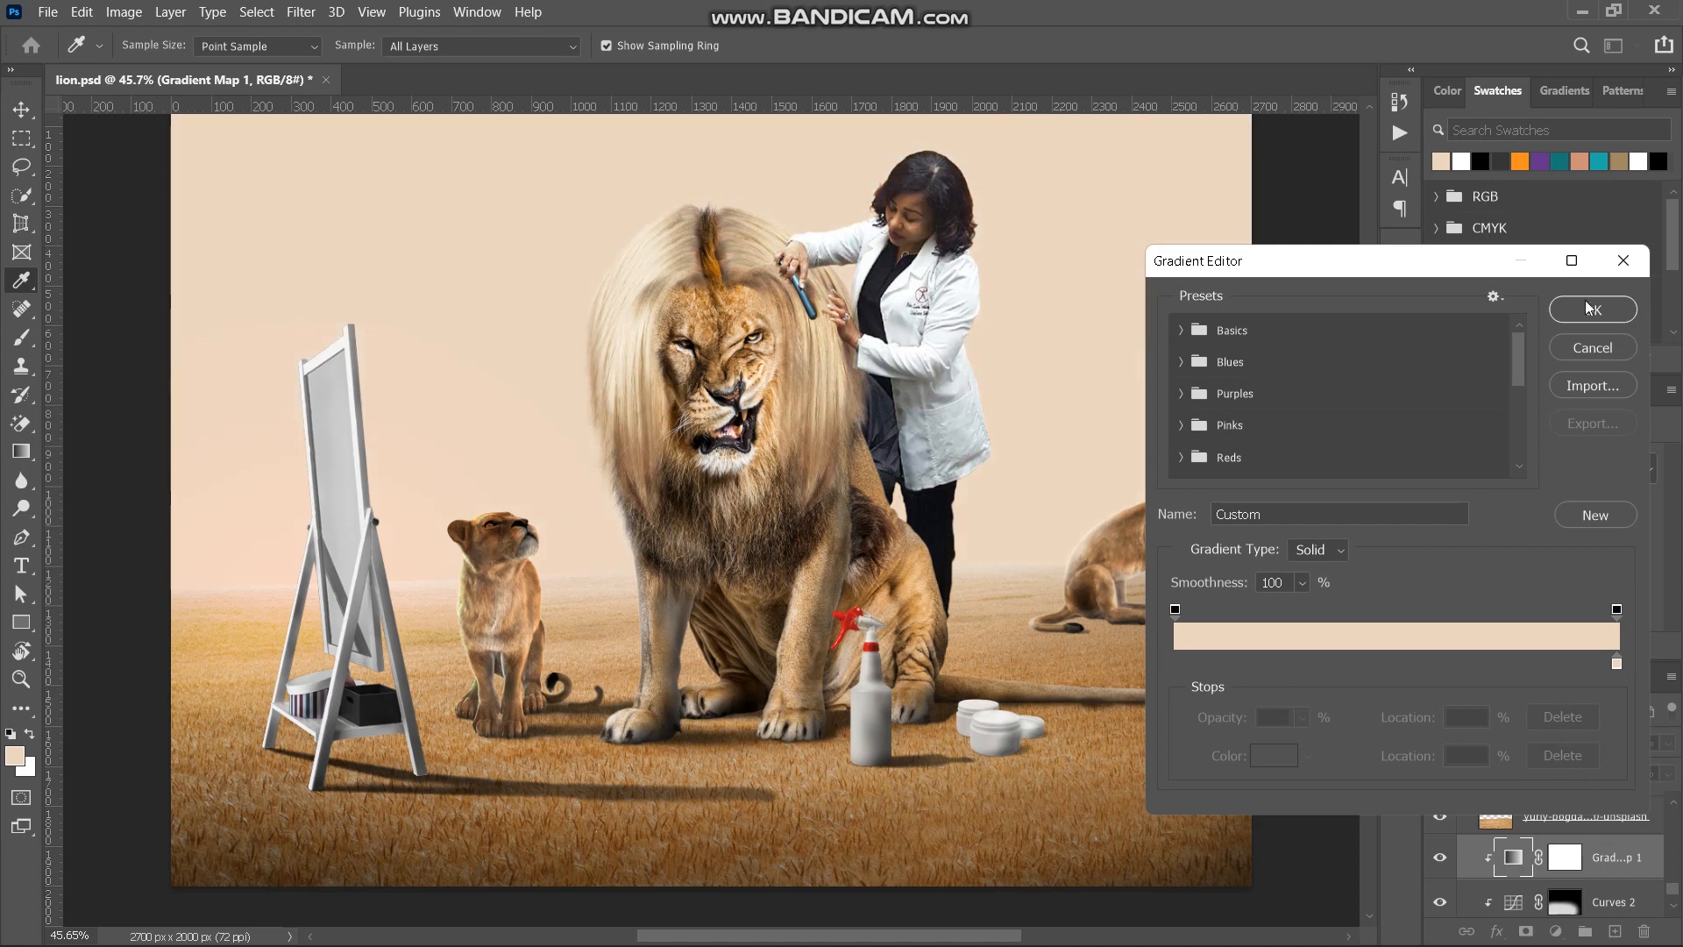
pyautogui.click(1591, 311)
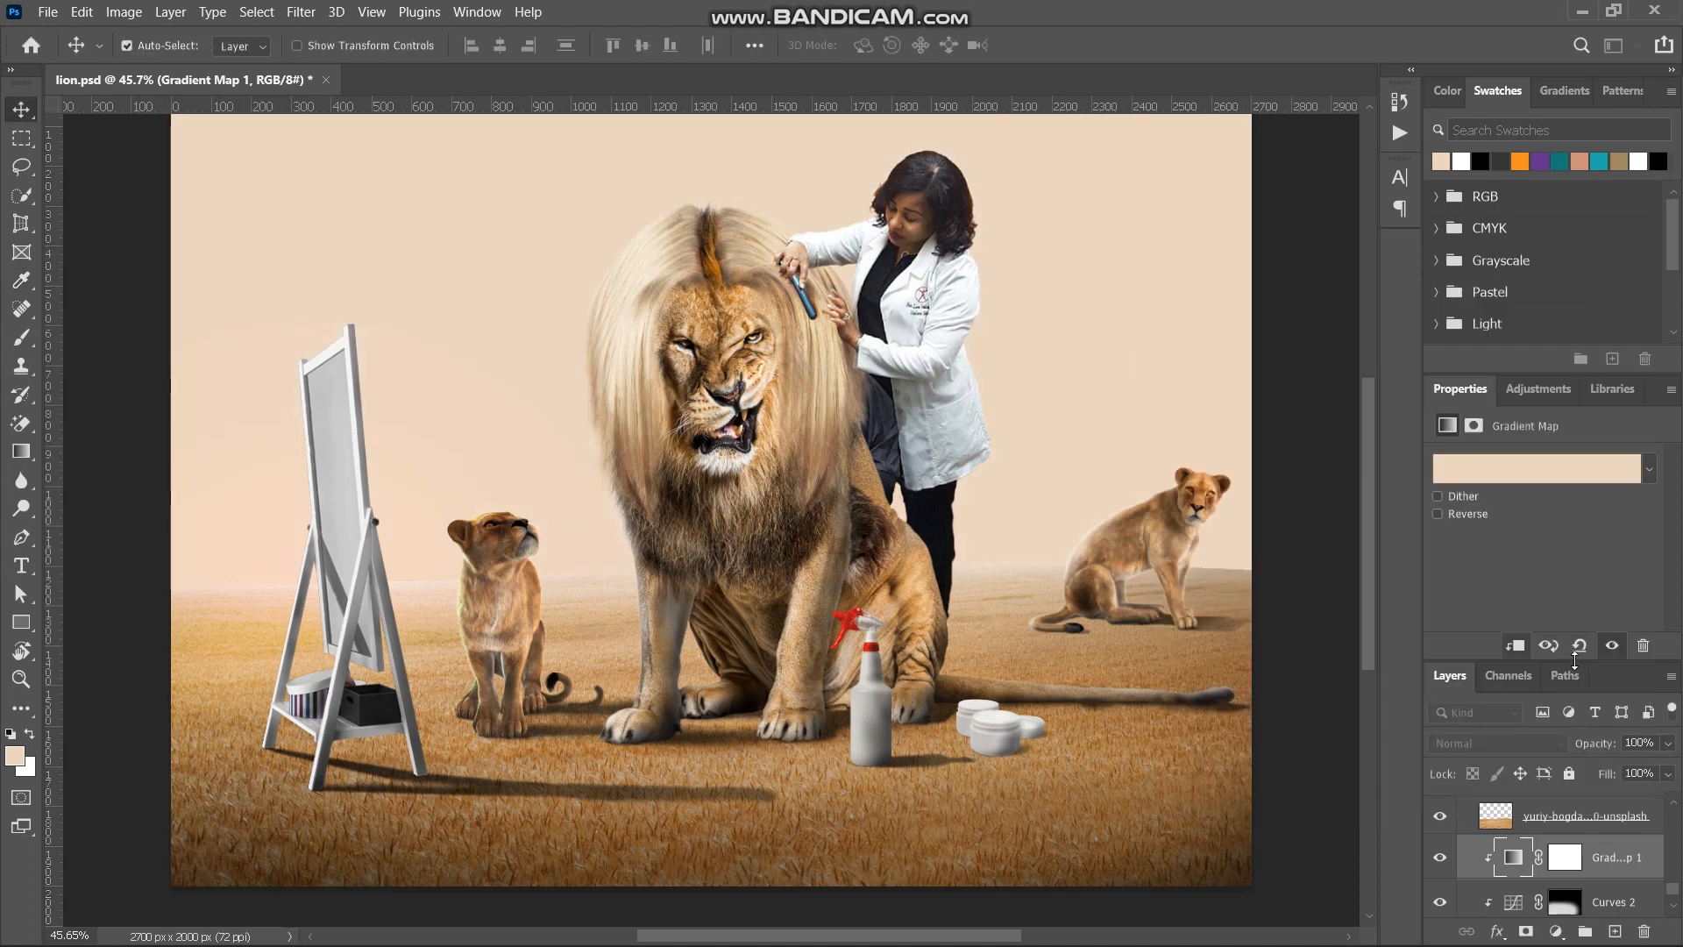
pyautogui.click(1566, 745)
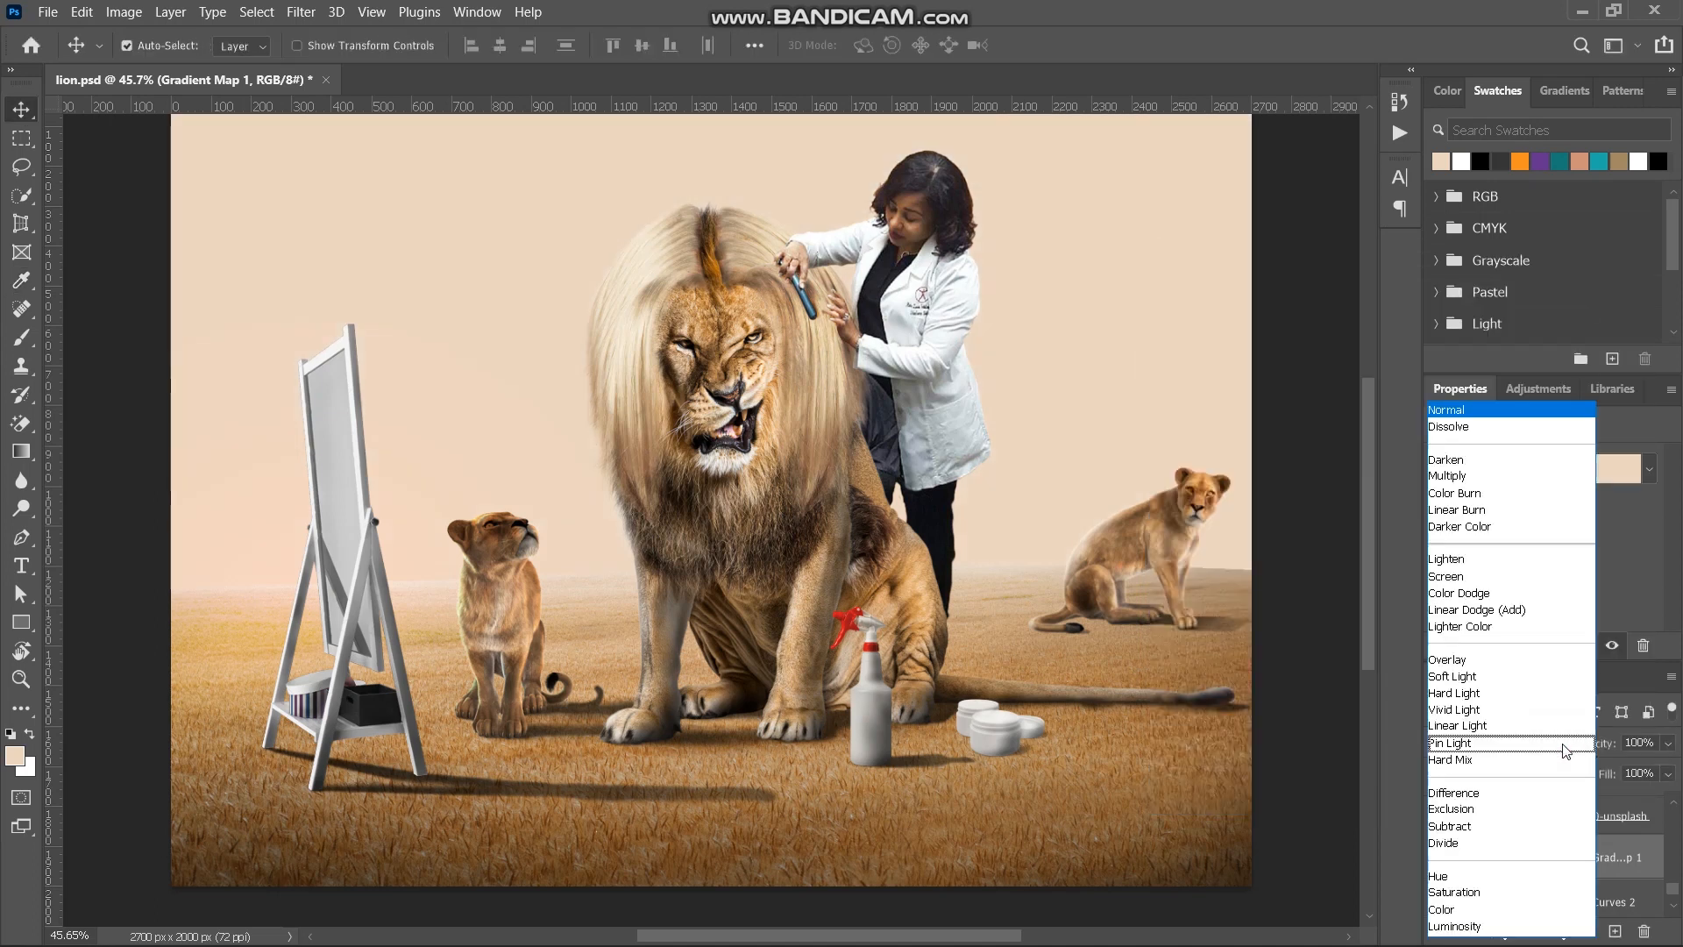
pyautogui.click(1493, 912)
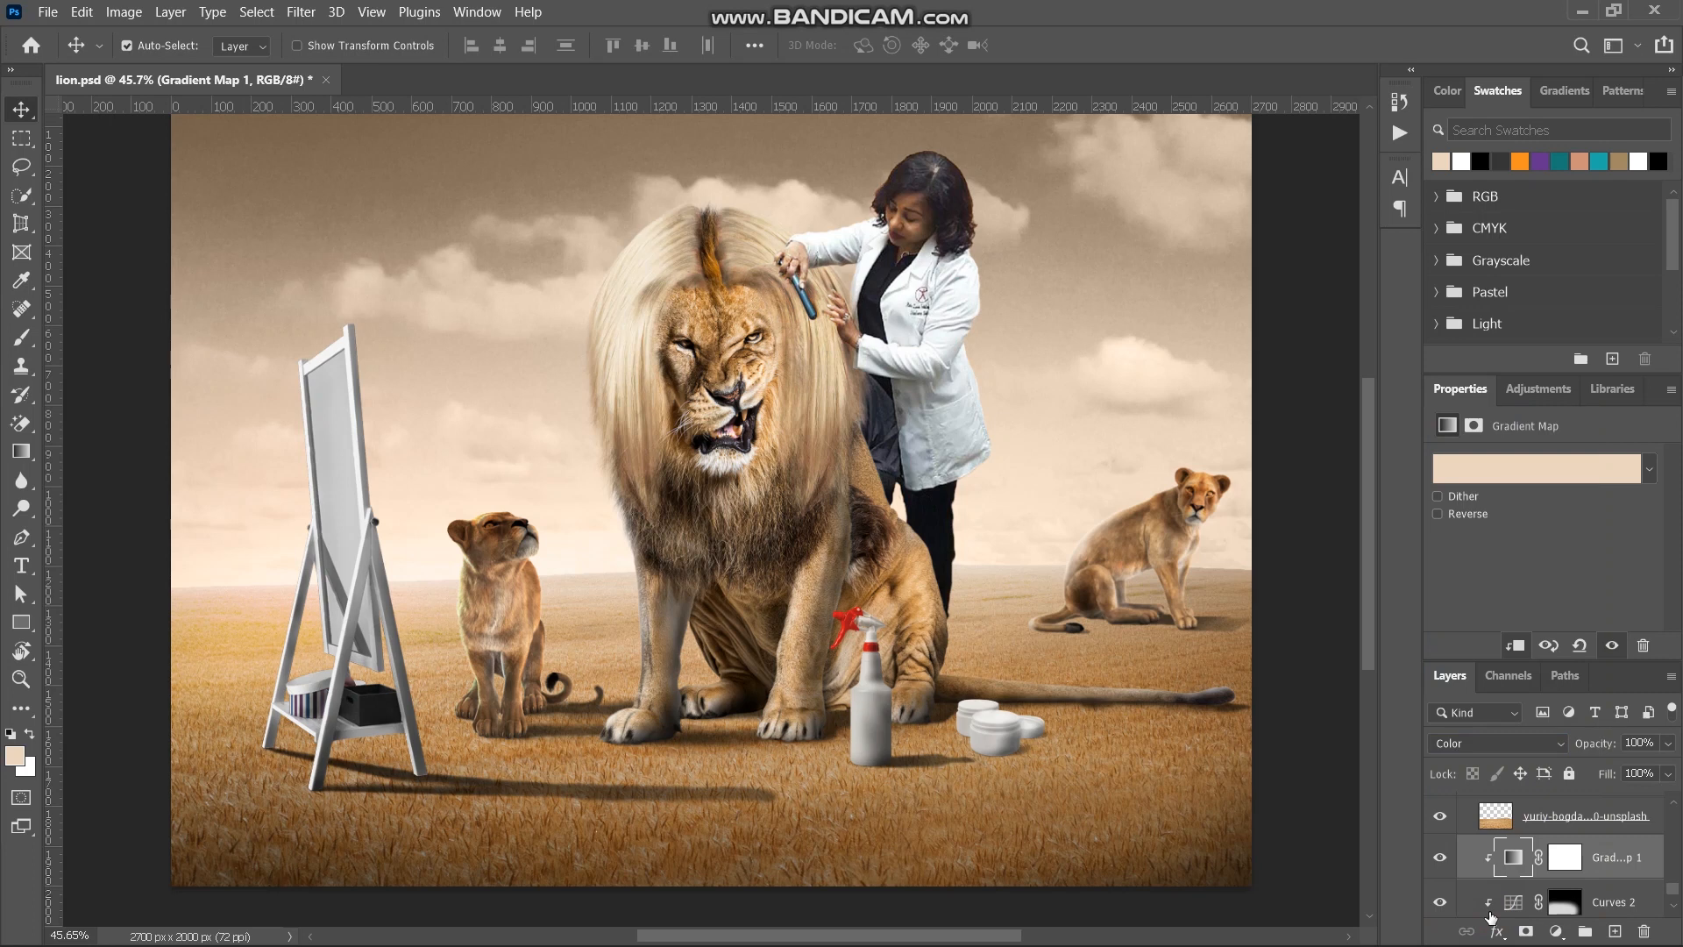
# - Select the Gradient Map's layer mask and set up a soft round brush with 0% hardness and 100% flow
pyautogui.hotkey('ctrl', '-')
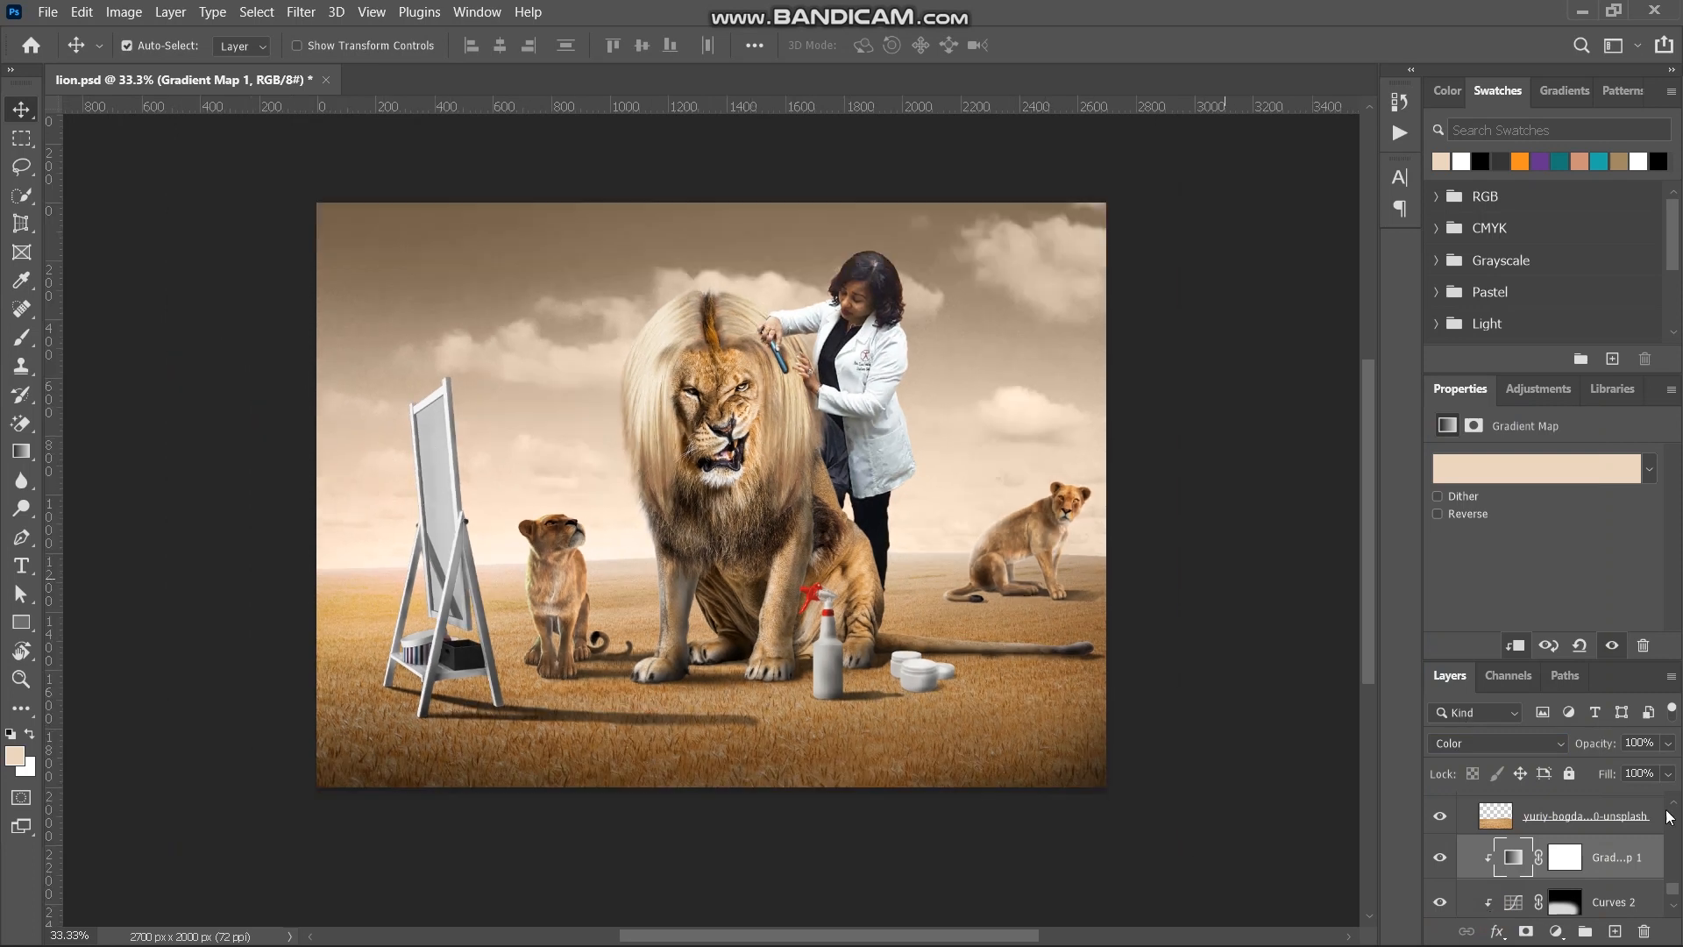
pyautogui.click(1564, 857)
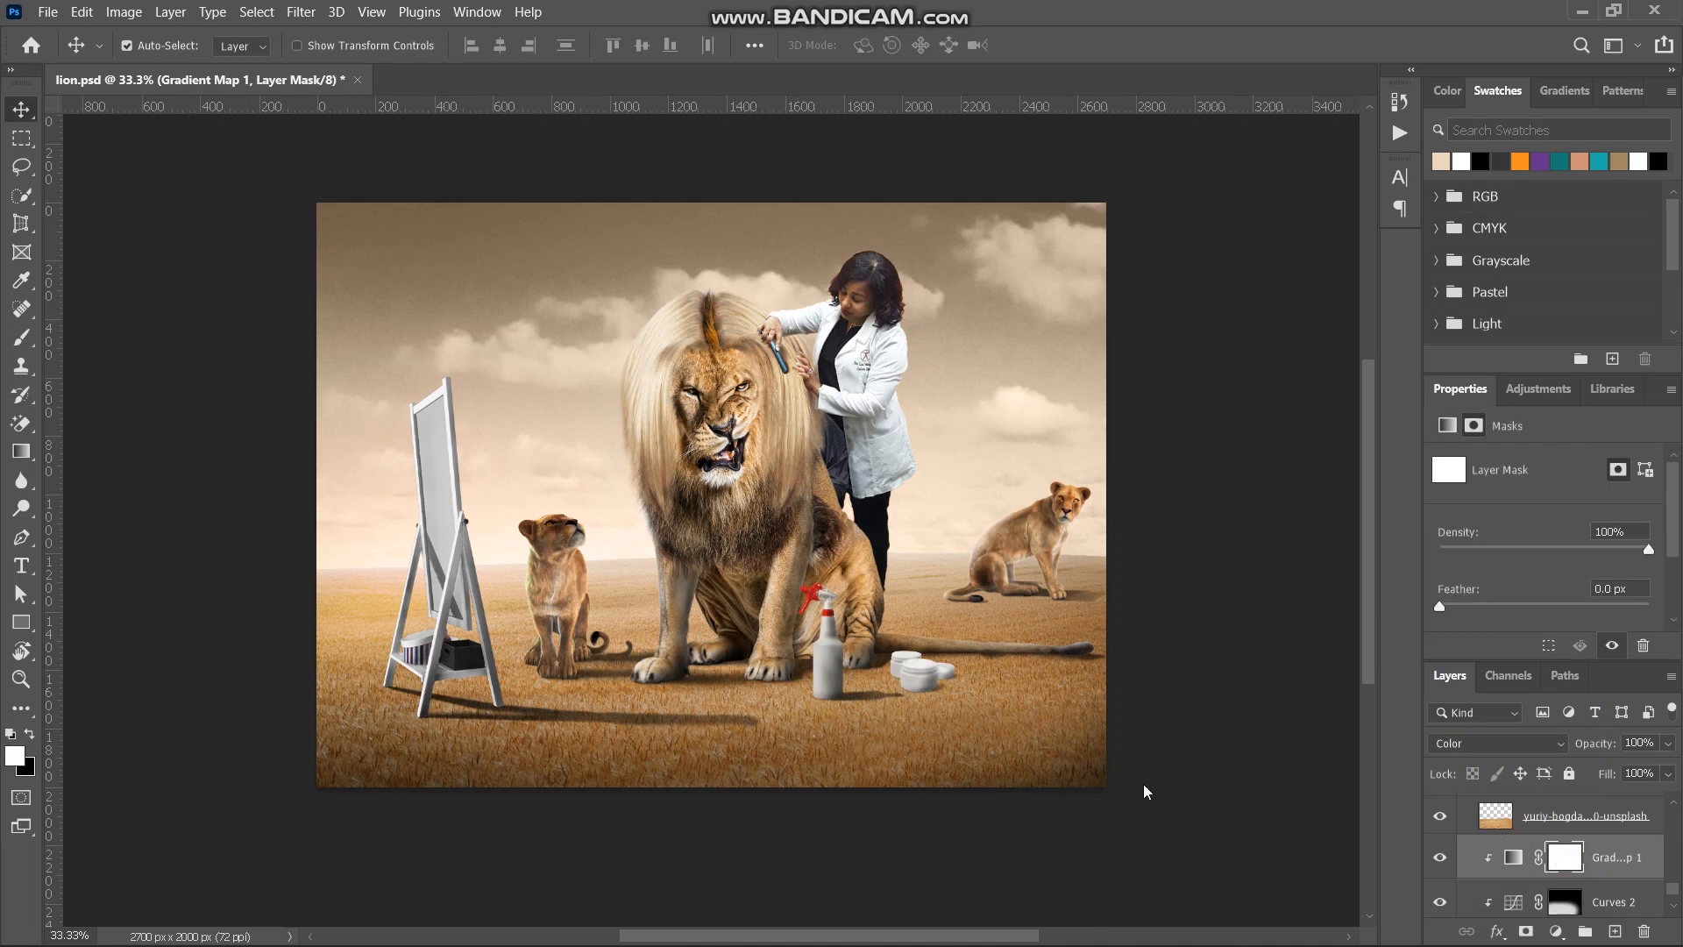
pyautogui.click(21, 368)
pyautogui.click(27, 342)
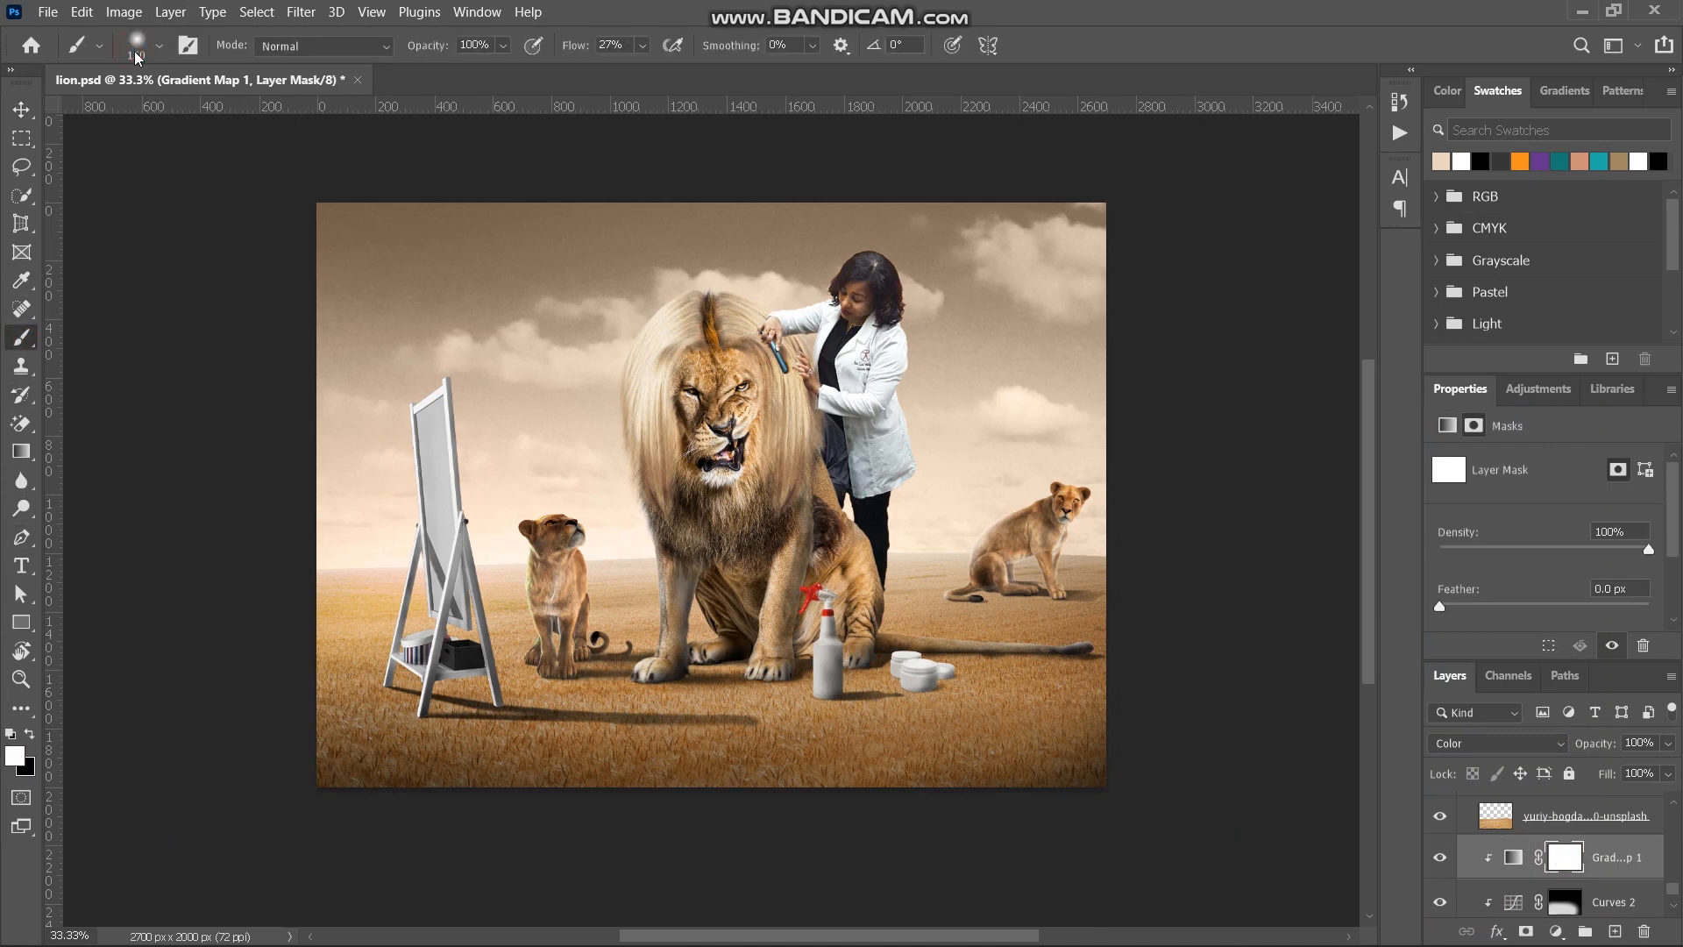
pyautogui.click(136, 54)
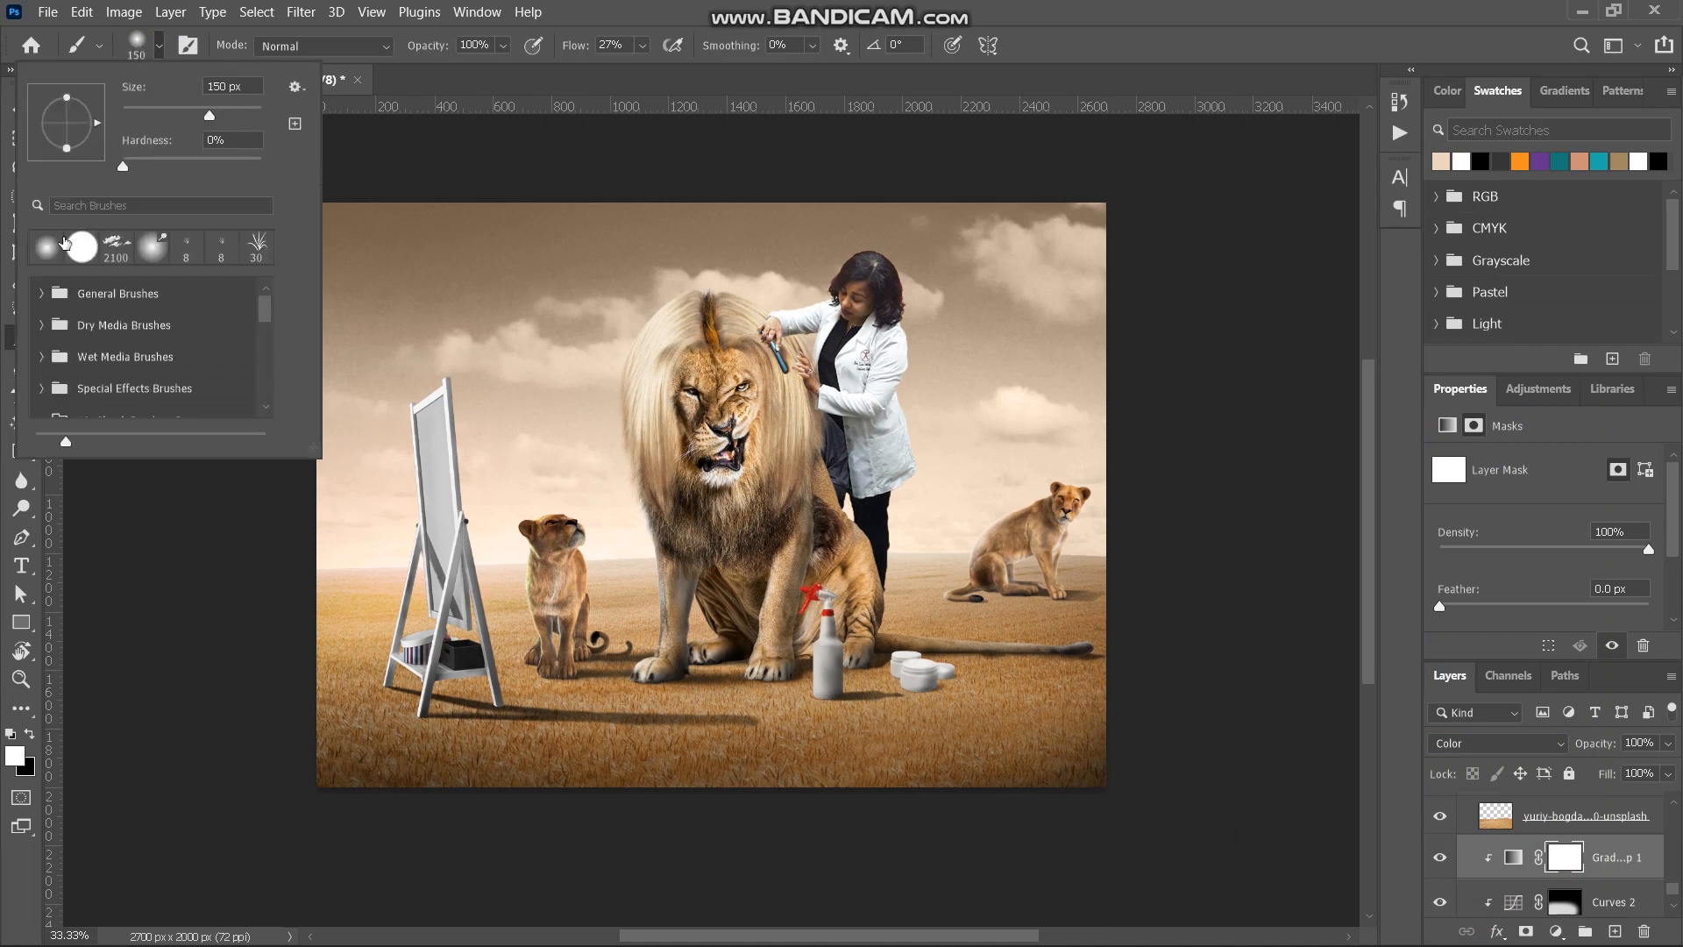
pyautogui.click(46, 247)
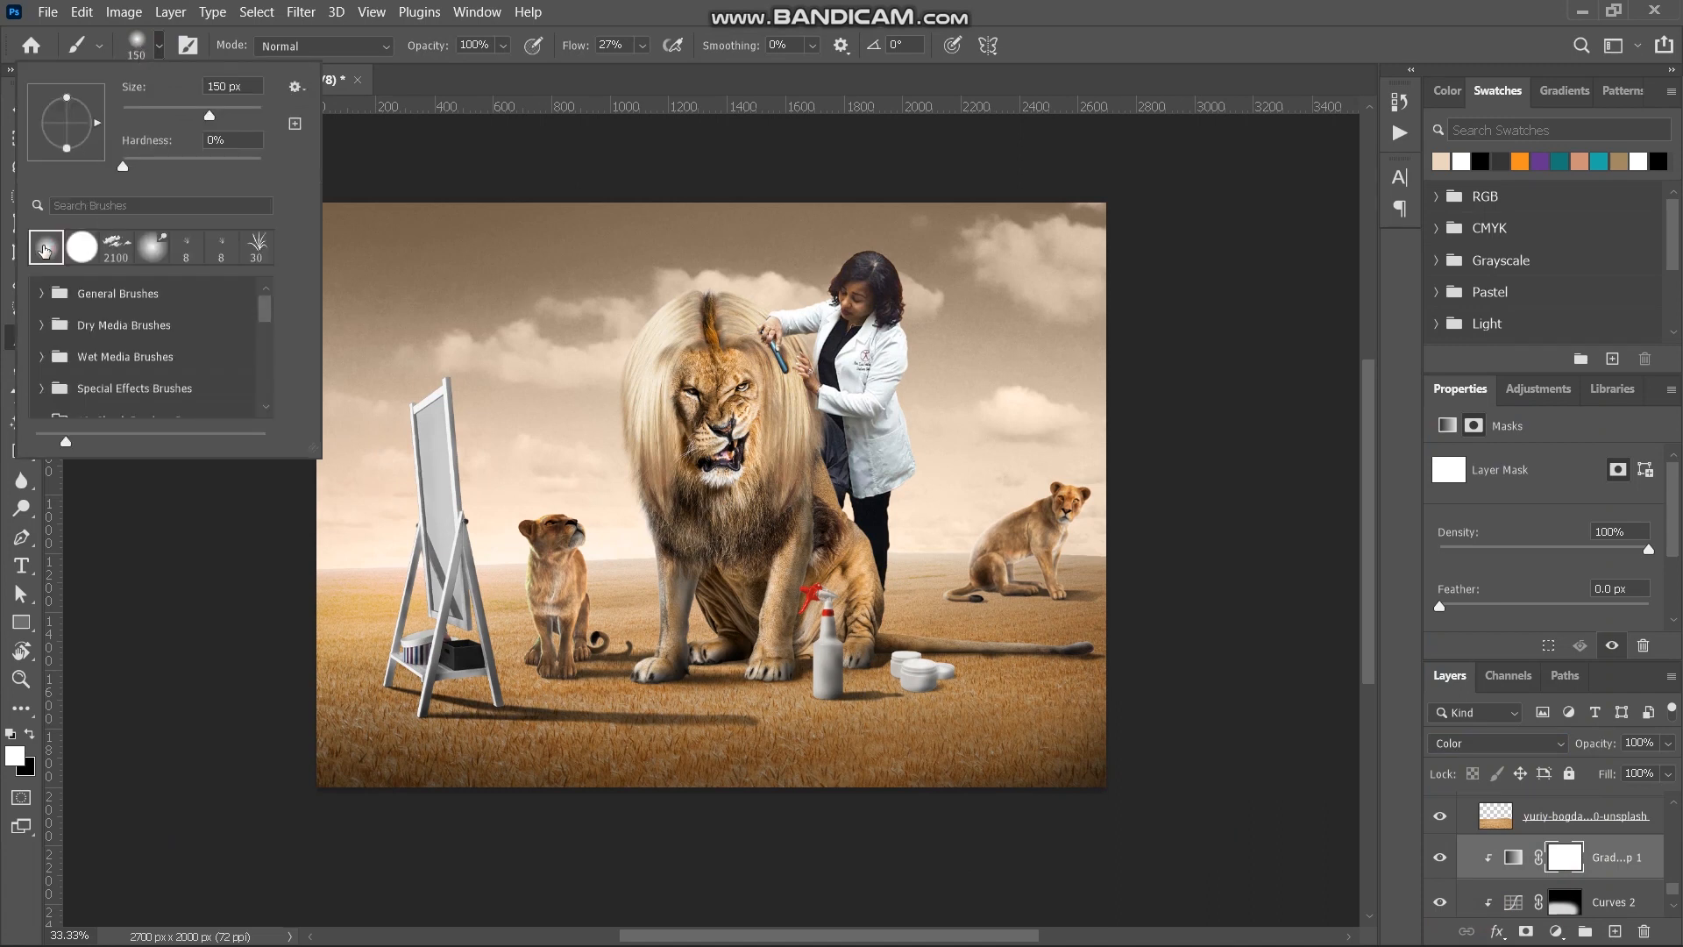
pyautogui.click(141, 57)
pyautogui.moveTo(574, 53); pyautogui.dragTo(741, 45)
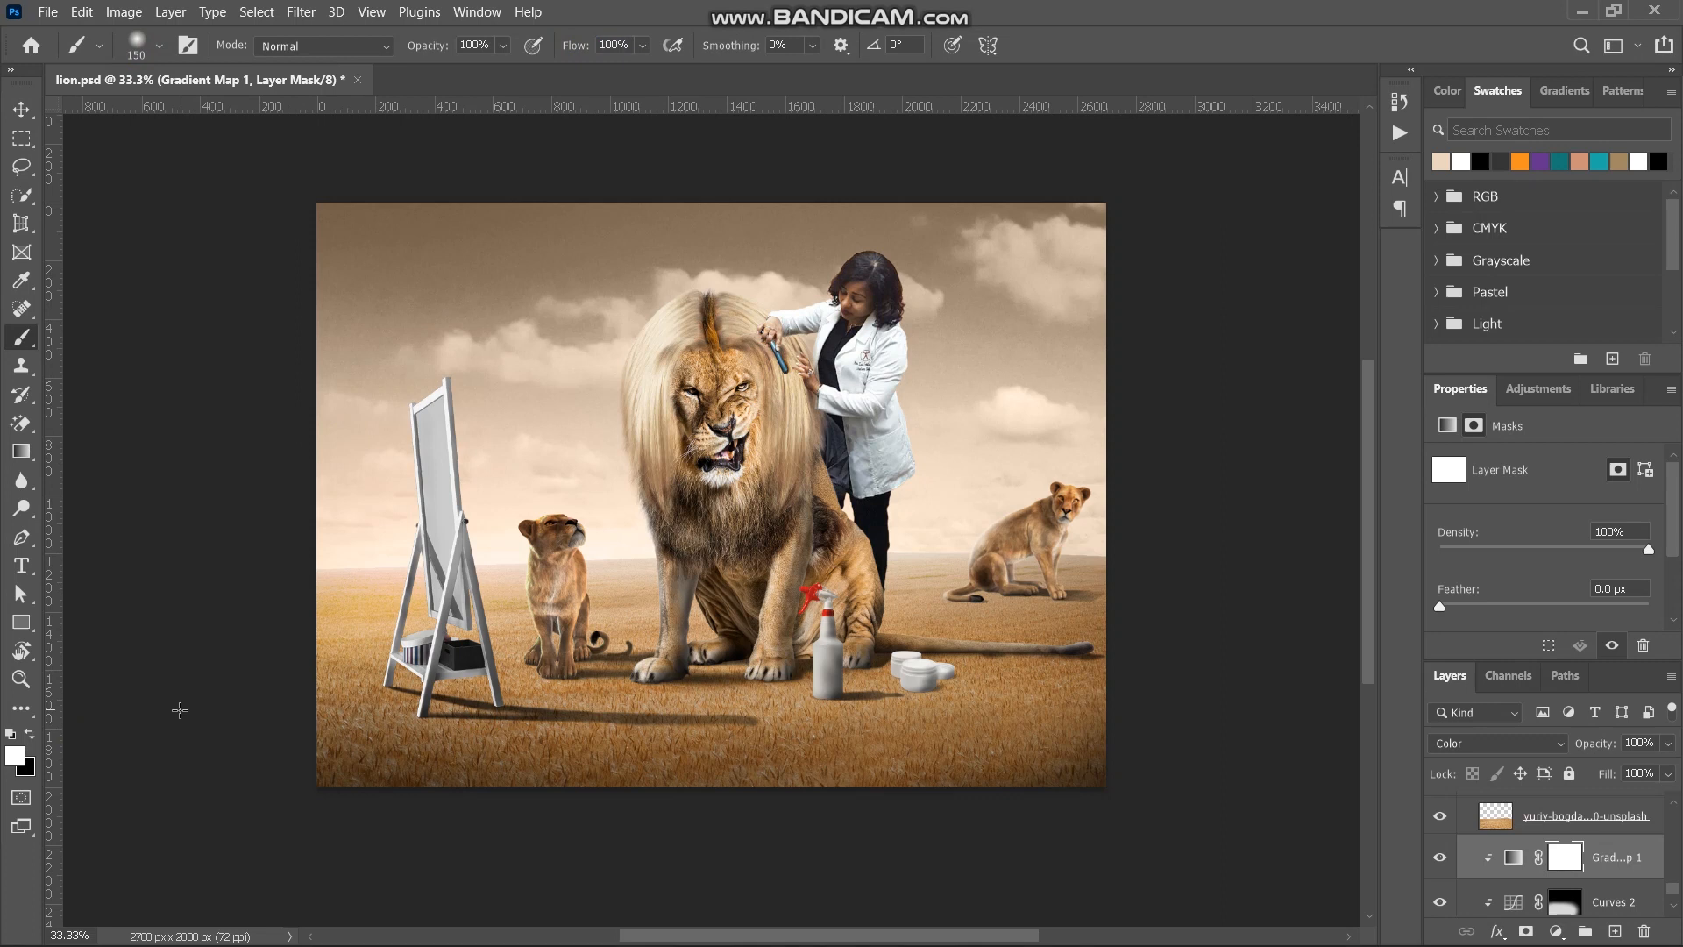
# - Paint black across the upper sky on the Gradient Map mask with a 1900 px brush to hide the beige tint there
pyautogui.press('d')
pyautogui.press('x')
pyautogui.press(']')
pyautogui.press(']')
pyautogui.press(']')
pyautogui.press(']')
pyautogui.press(']')
pyautogui.press(']')
pyautogui.press(']')
pyautogui.press(']')
pyautogui.press(']')
pyautogui.press(']')
pyautogui.press(']')
pyautogui.press(']')
pyautogui.press(']')
pyautogui.press(']')
pyautogui.press(']')
pyautogui.press(']')
pyautogui.press(']')
pyautogui.press(']')
pyautogui.press(']')
pyautogui.press(']')
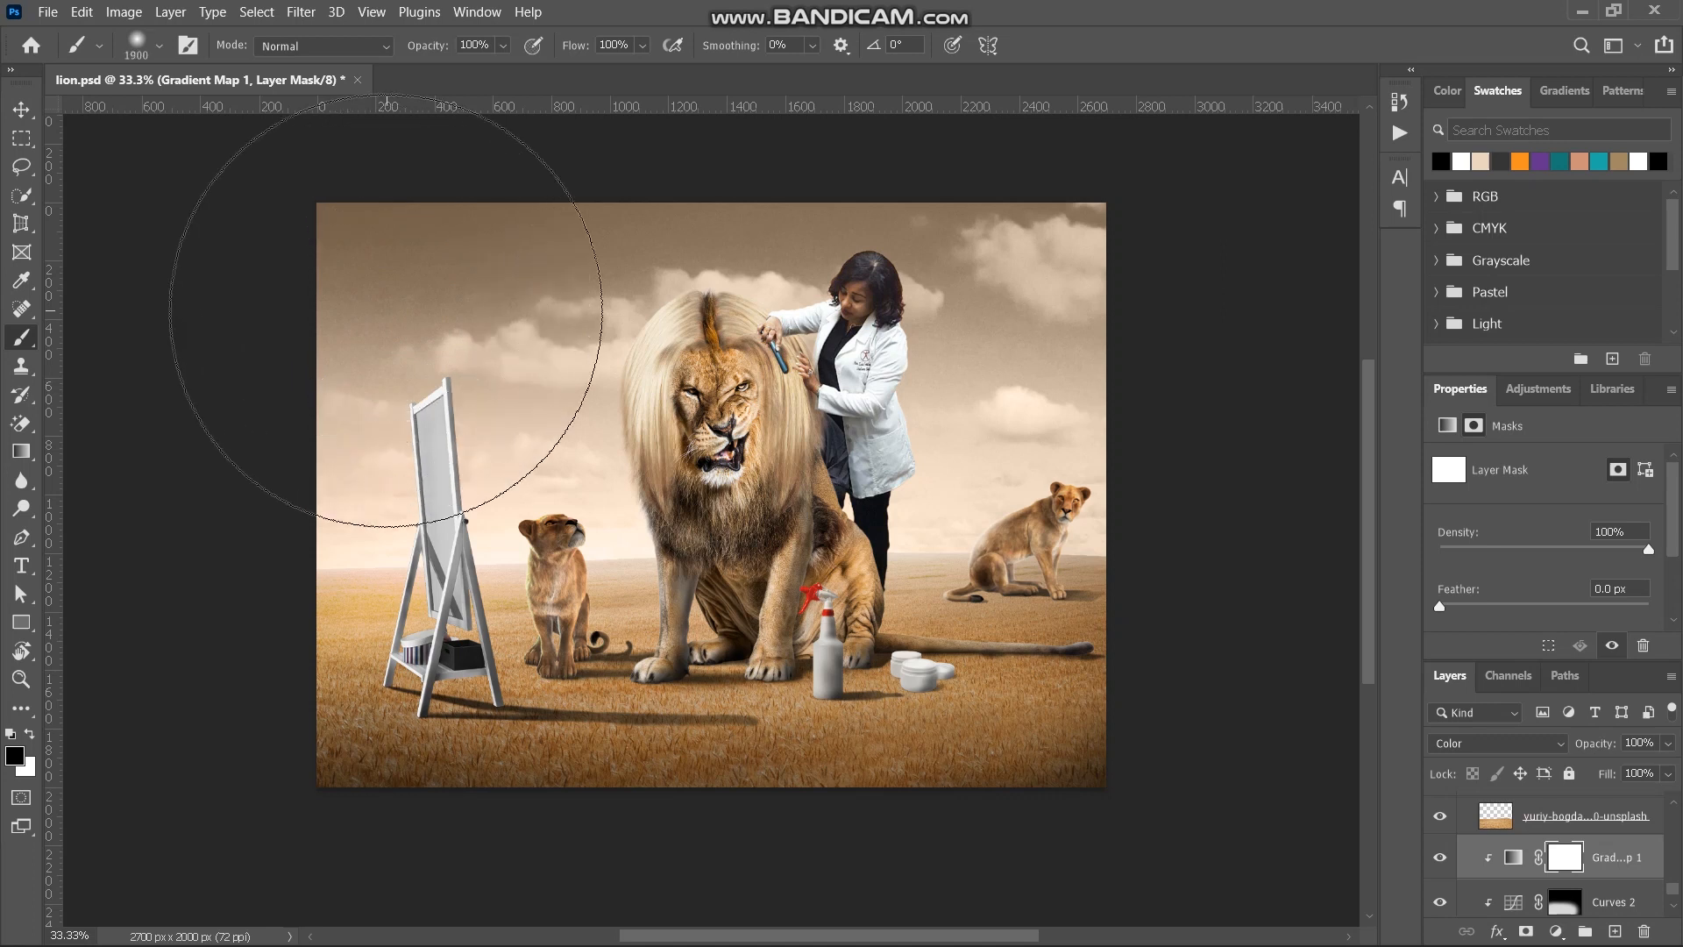
pyautogui.scroll(5, 385, 310)
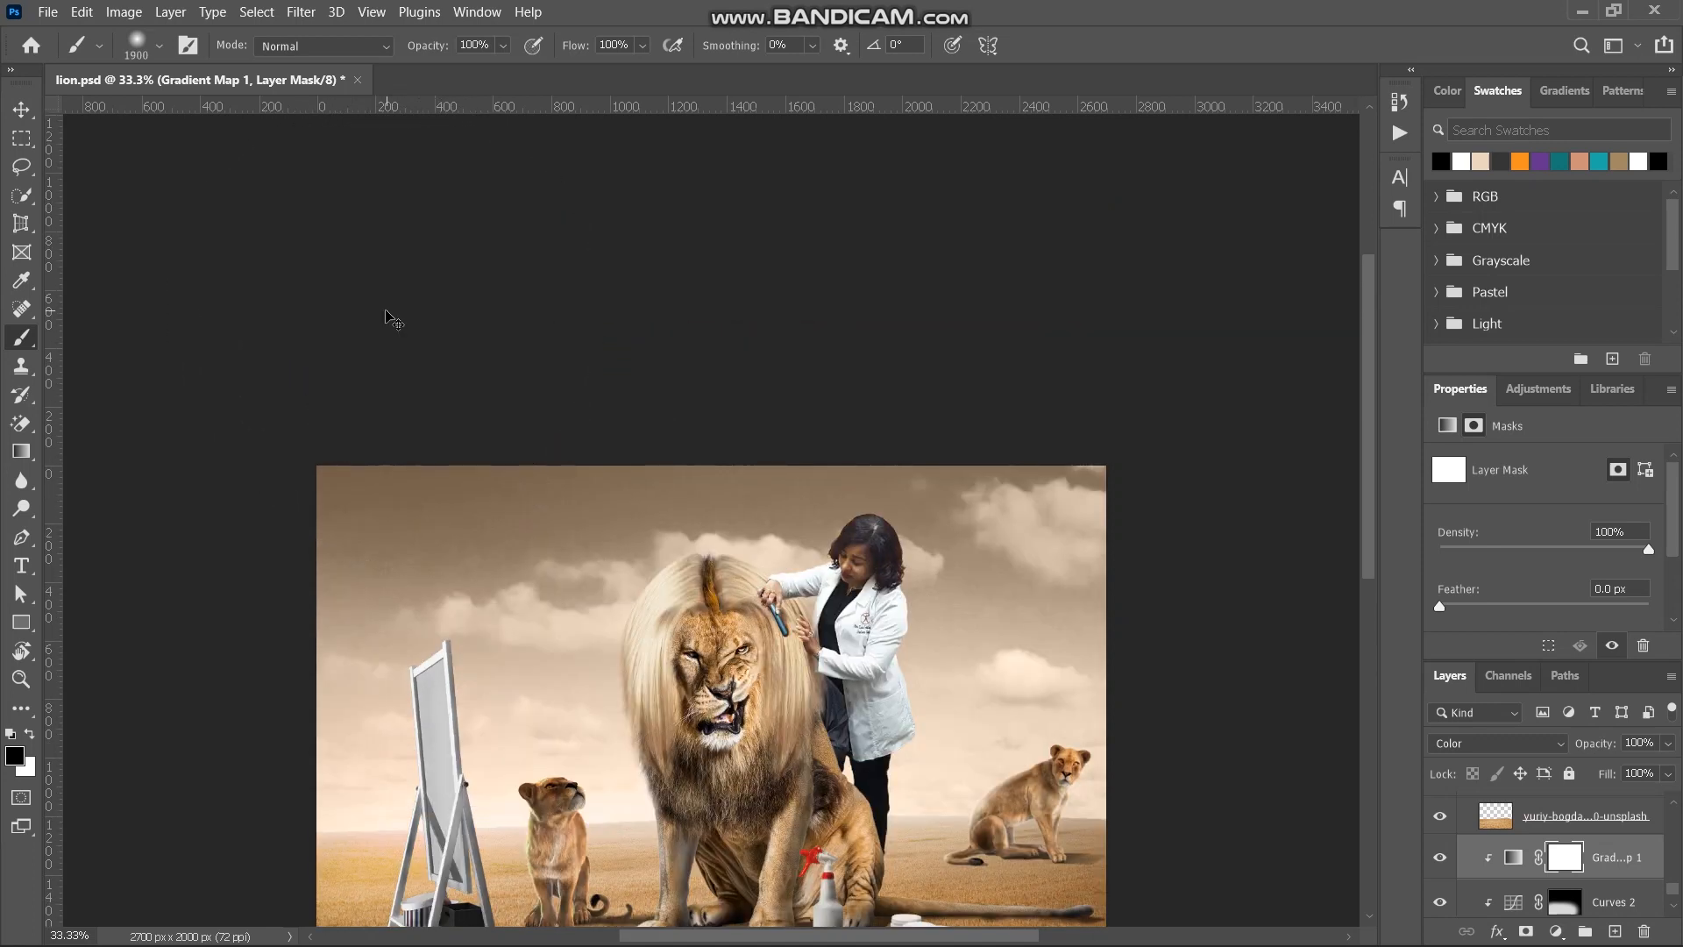
pyautogui.hotkey('ctrl', '-')
pyautogui.hotkey('ctrl', '-')
pyautogui.moveTo(508, 444)
pyautogui.mouseDown()
pyautogui.moveTo(958, 435)
pyautogui.moveTo(649, 461)
pyautogui.moveTo(394, 510)
pyautogui.moveTo(955, 488)
pyautogui.moveTo(733, 482)
pyautogui.moveTo(910, 497)
pyautogui.moveTo(494, 498)
pyautogui.moveTo(370, 541)
pyautogui.moveTo(804, 474)
pyautogui.moveTo(988, 490)
pyautogui.mouseUp()
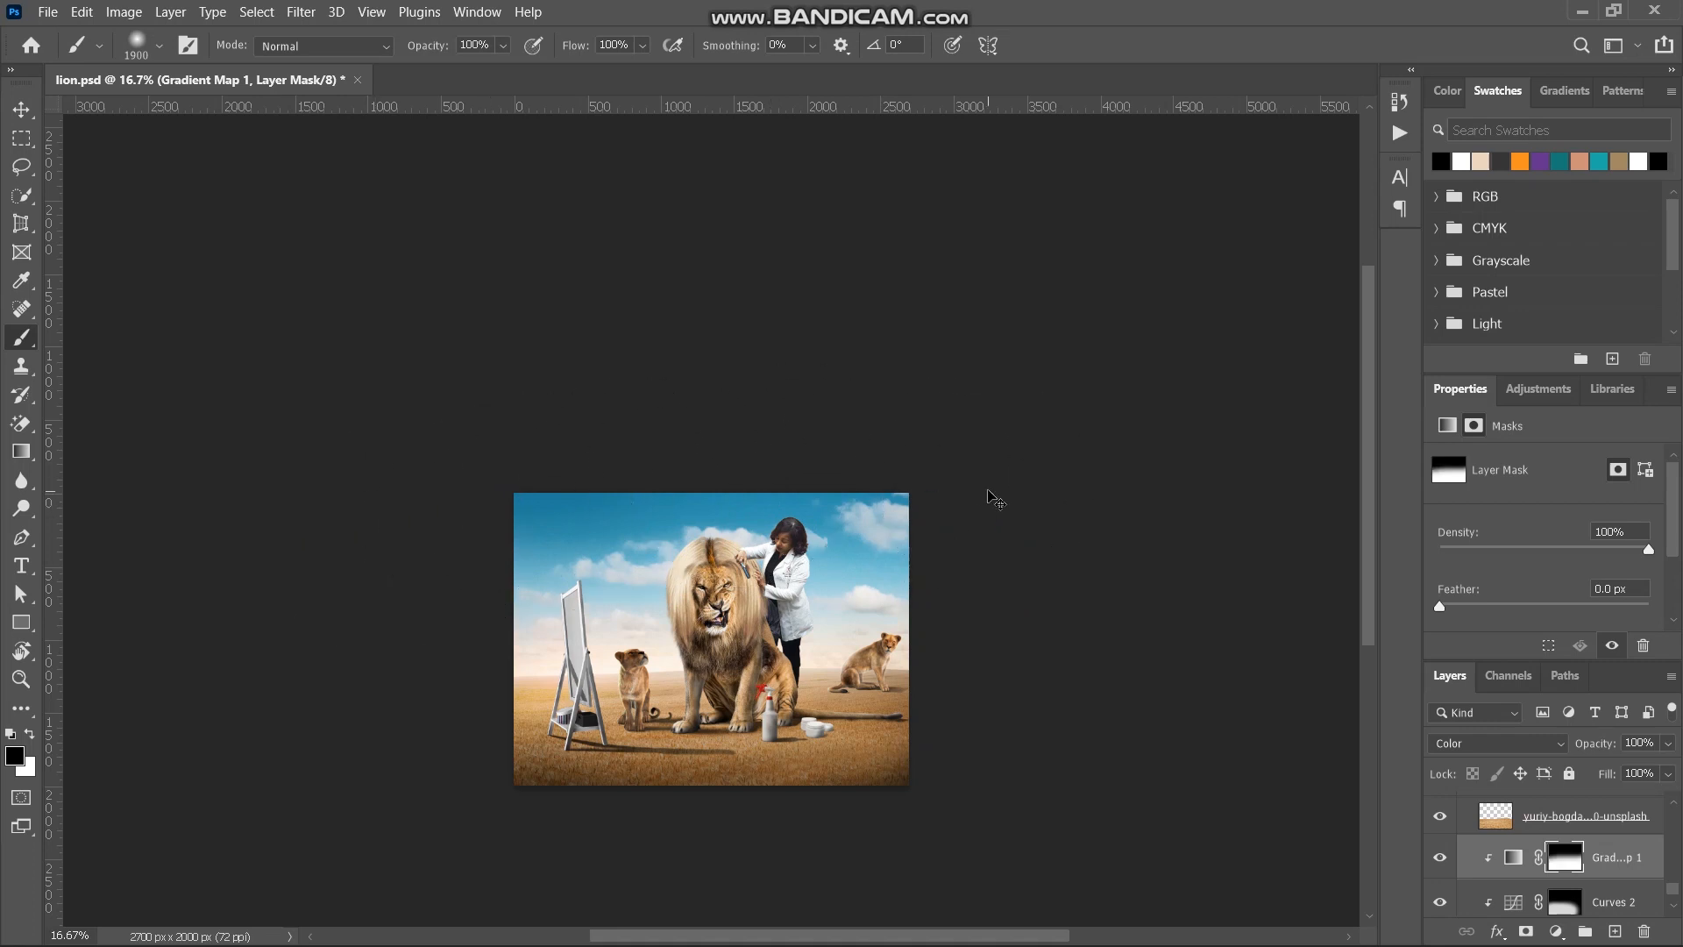
pyautogui.scroll(5, 988, 490)
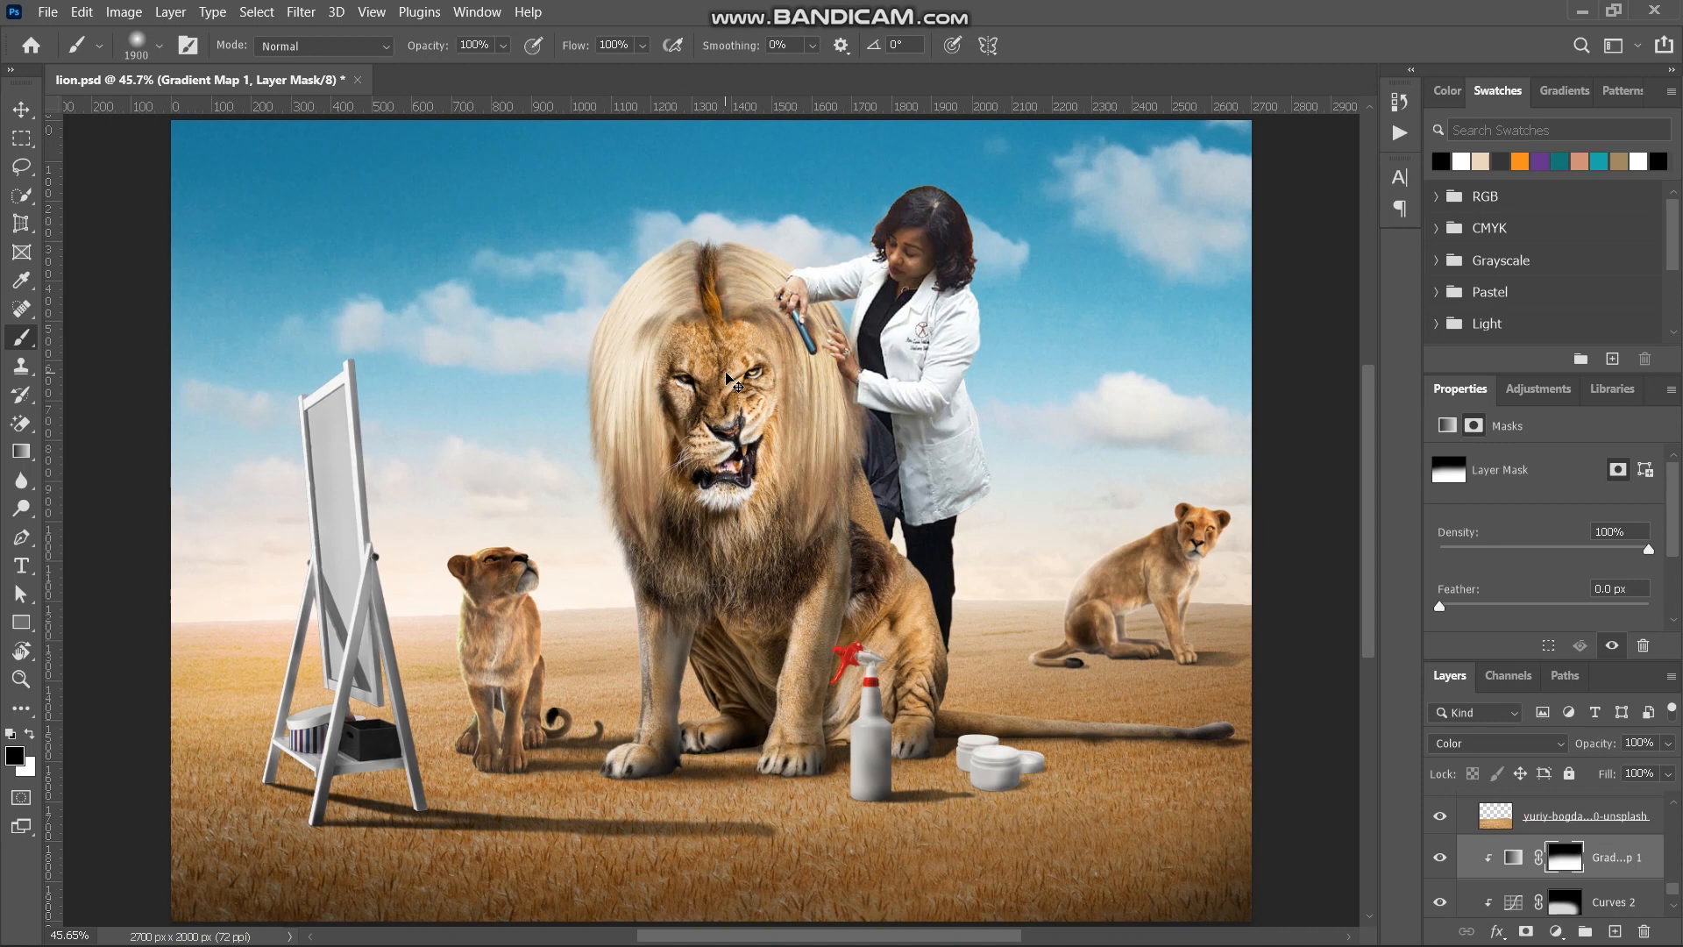
# - Add a Hue/Saturation adjustment above the Gradient Map and clip it to the sky photo
pyautogui.hotkey('ctrl', '-')
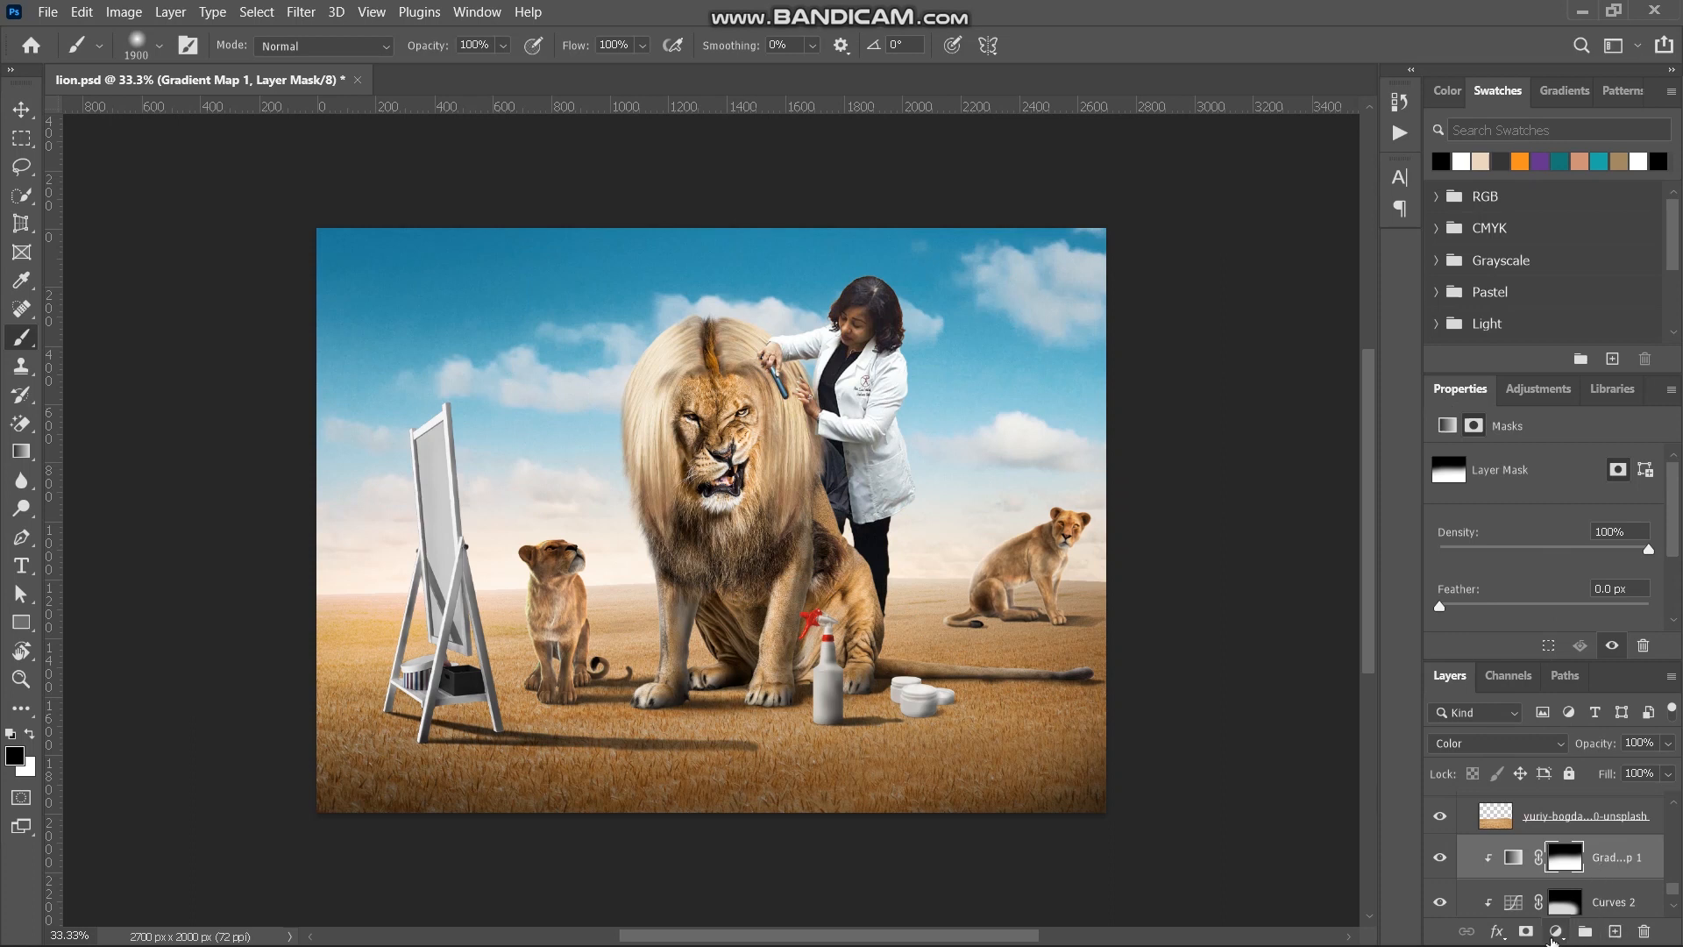
pyautogui.click(1556, 931)
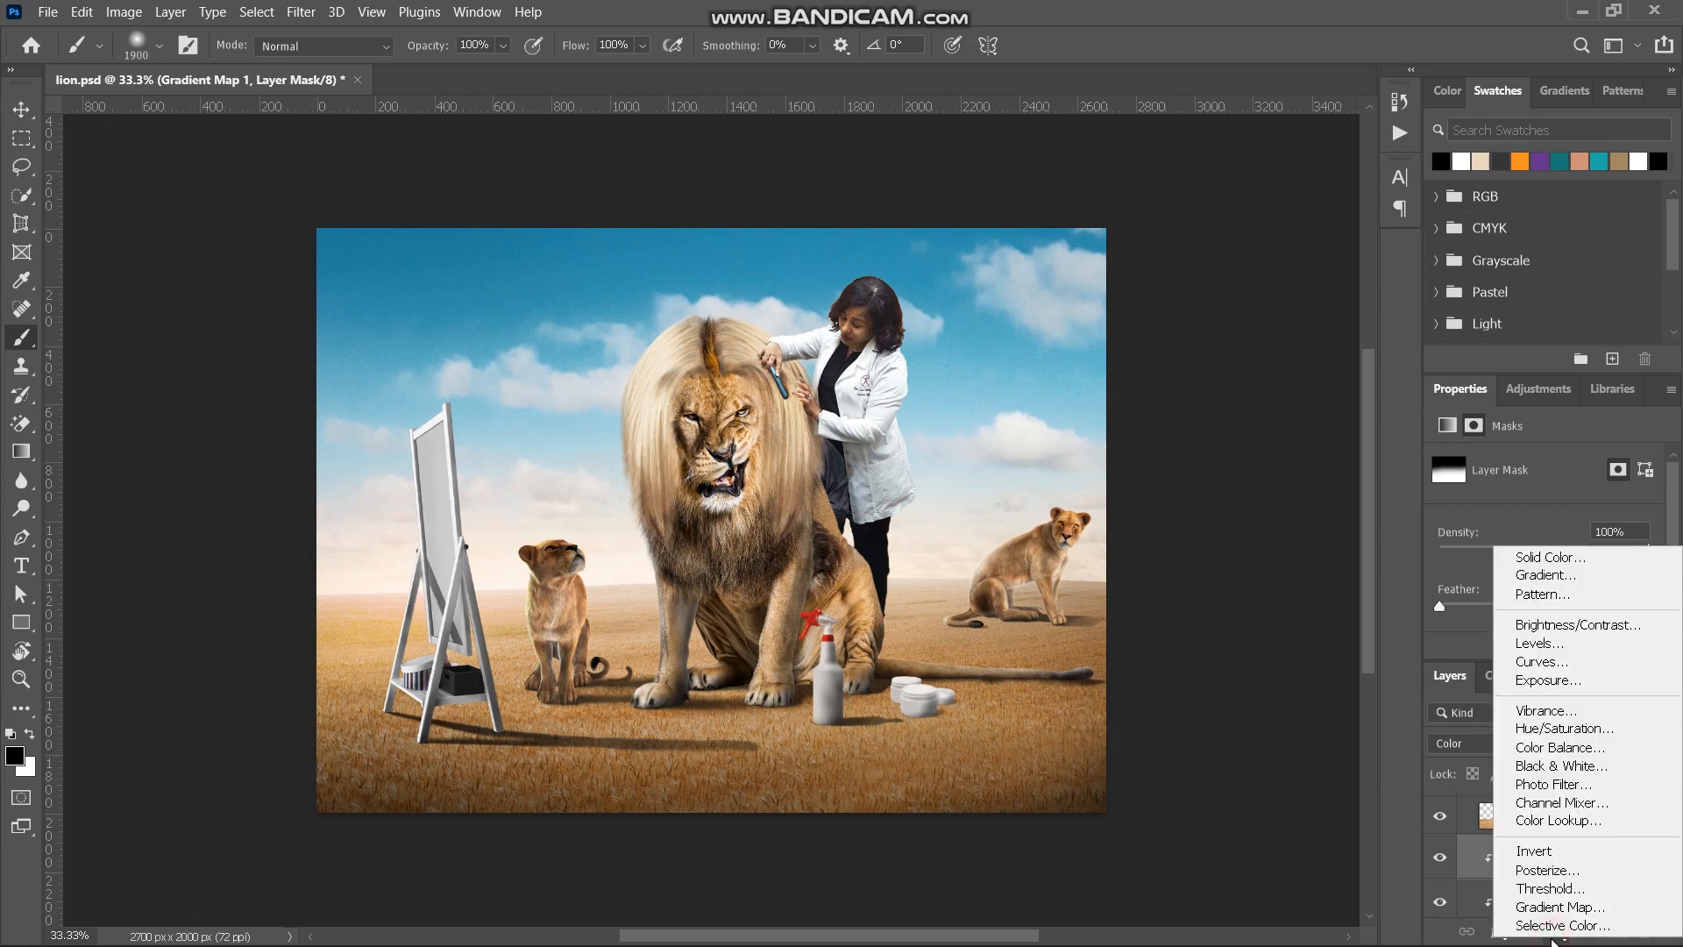
pyautogui.click(1595, 730)
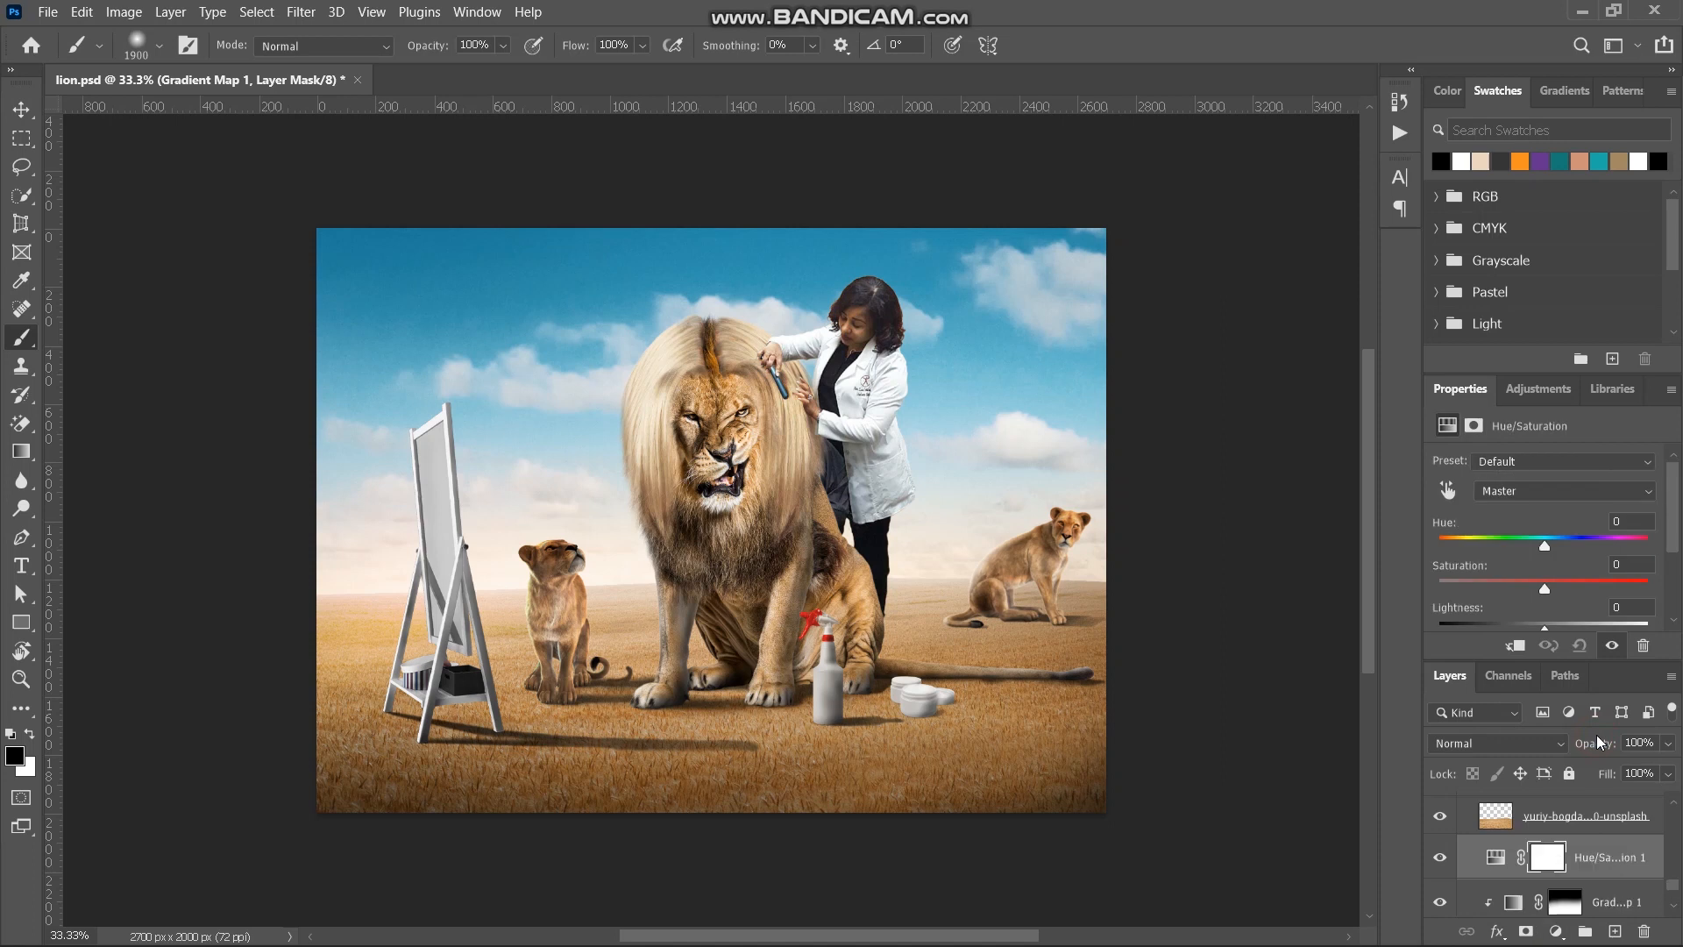
pyautogui.click(1513, 646)
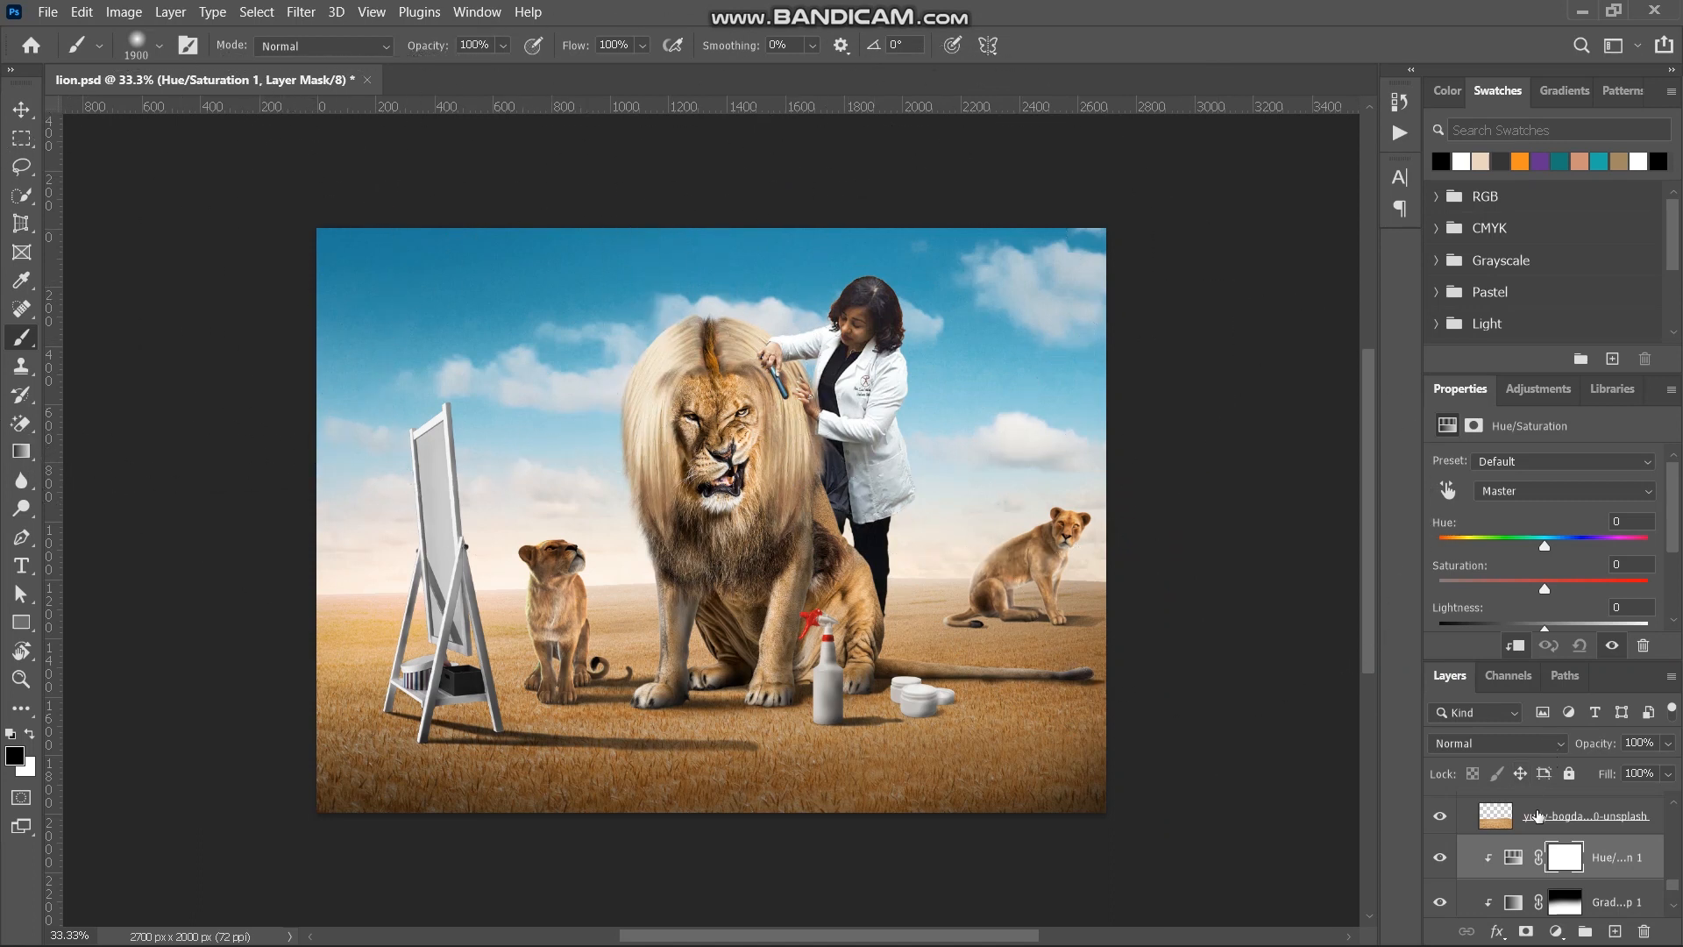
pyautogui.click(1520, 861)
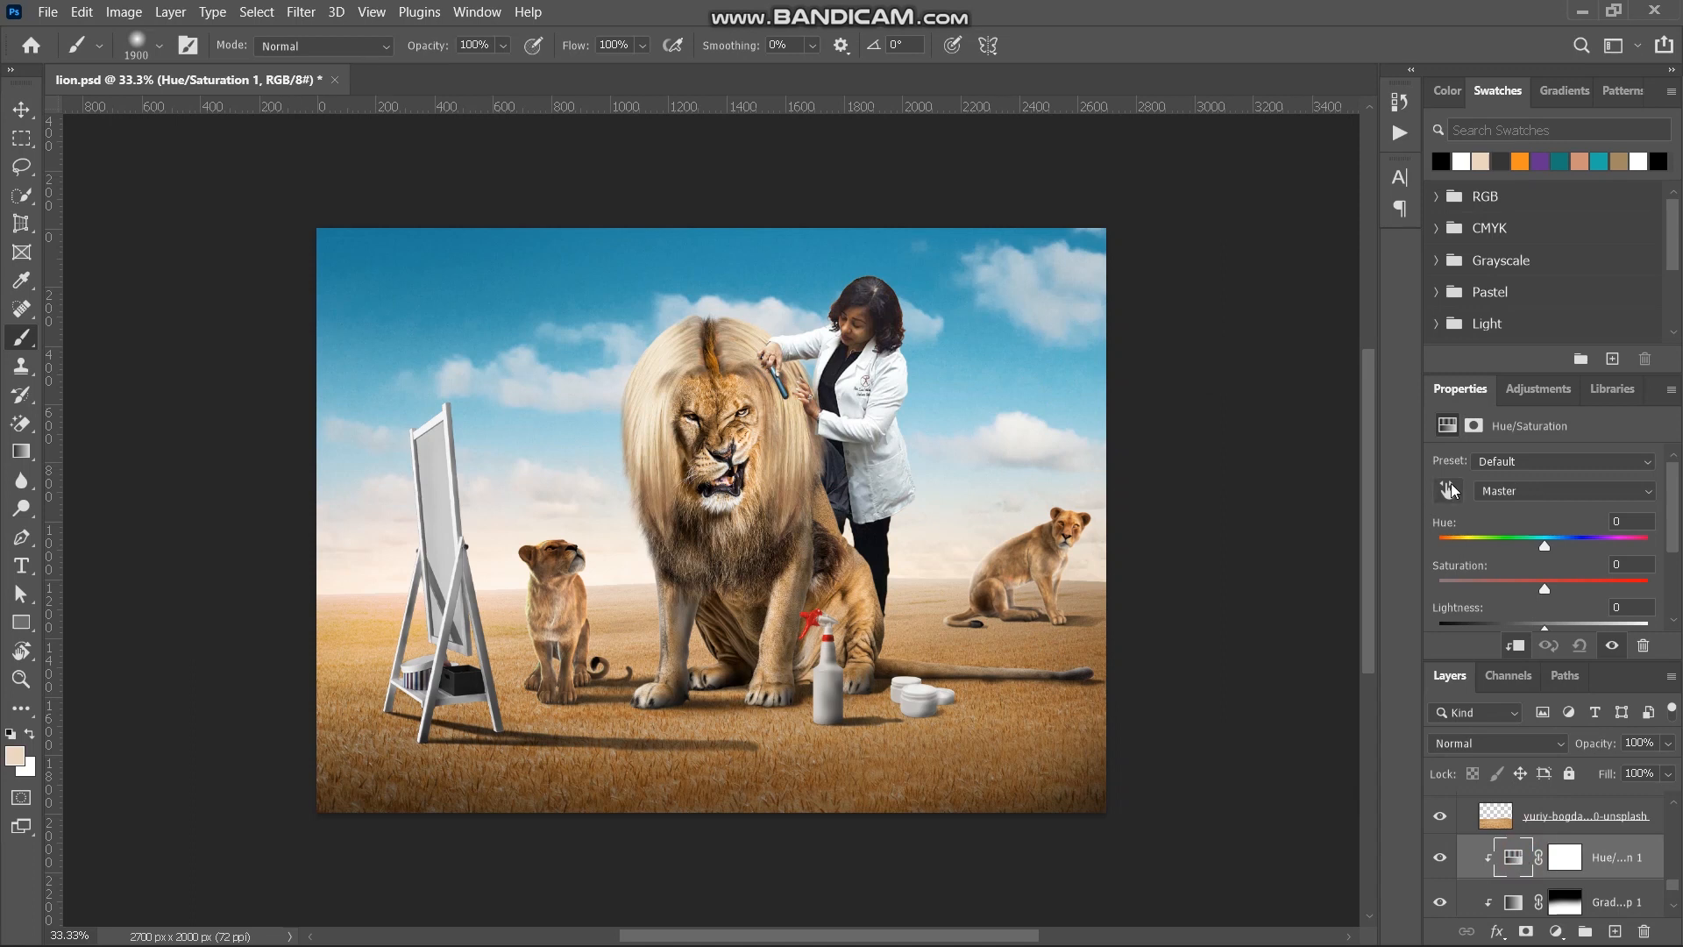
# - Target the sky's Cyans in the Hue/Saturation adjustment and set Hue to +7, Saturation to -18 and Lightness to +33
pyautogui.click(1448, 490)
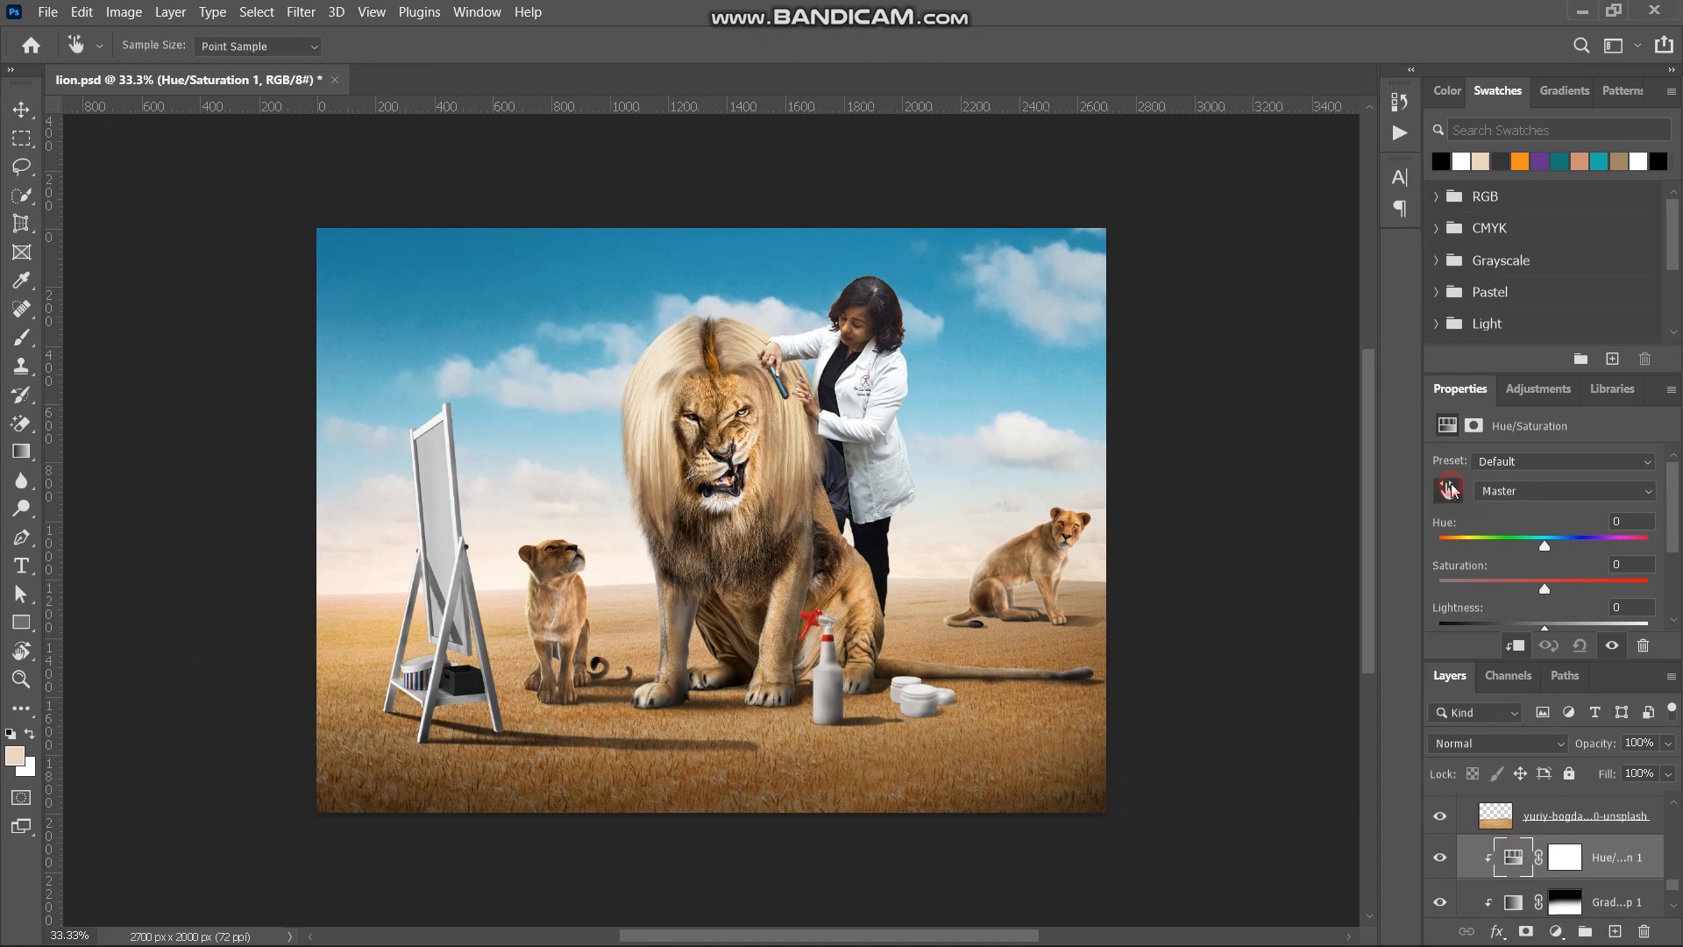
pyautogui.click(686, 250)
pyautogui.moveTo(1546, 549); pyautogui.dragTo(1515, 586)
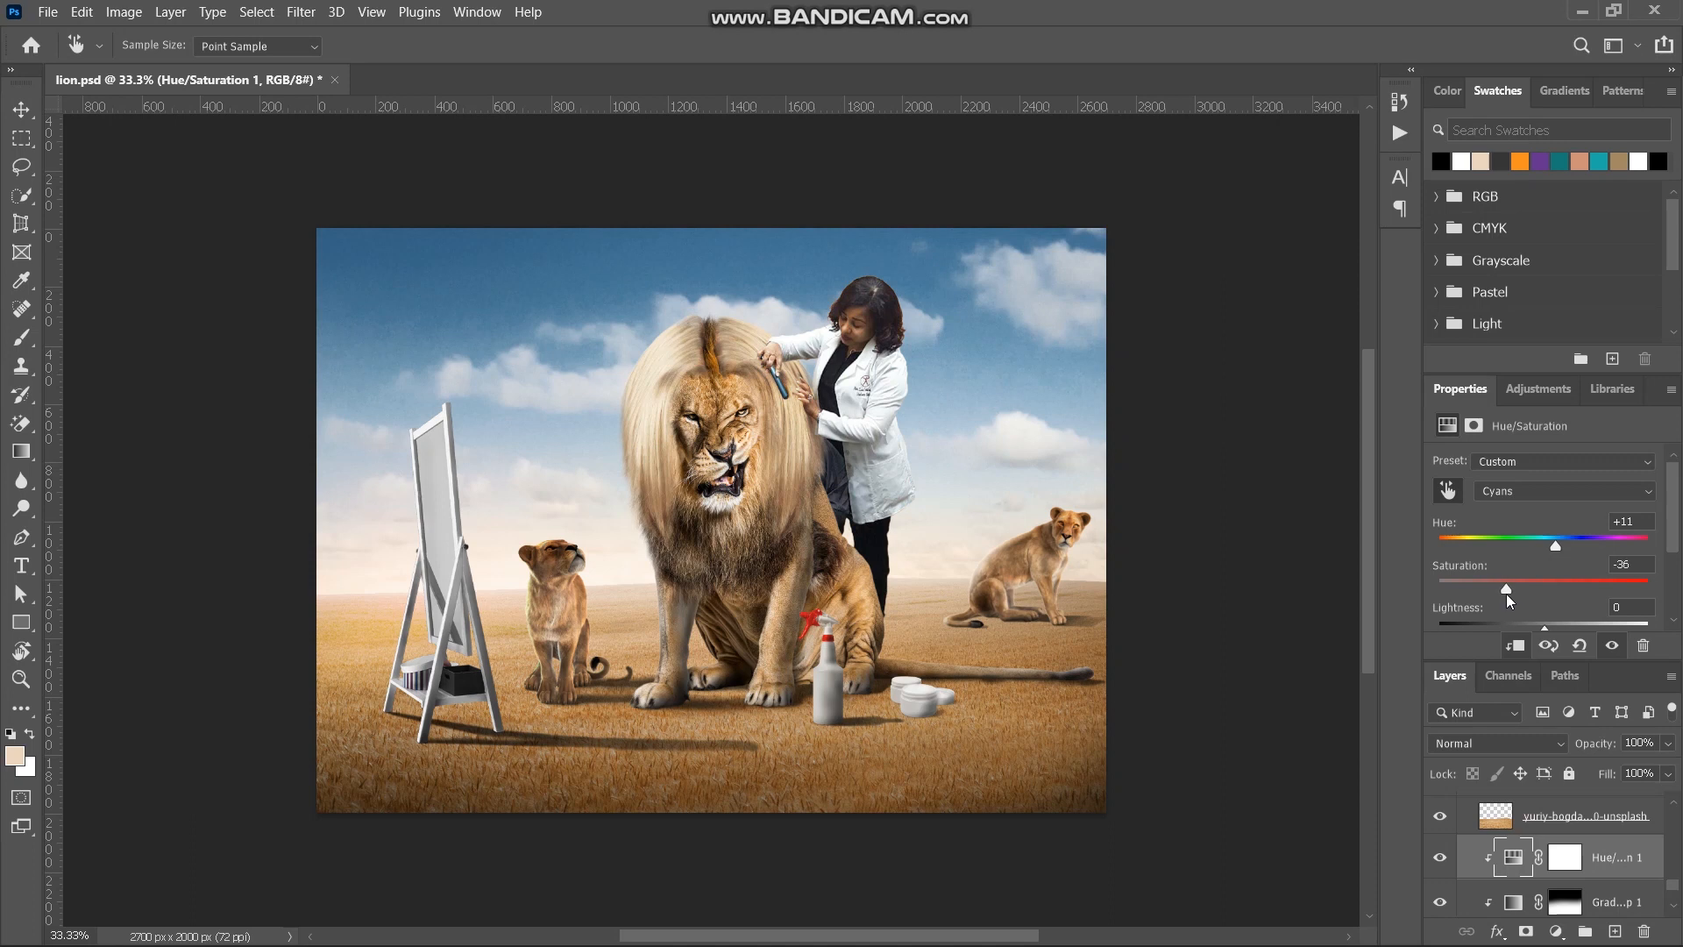
pyautogui.scroll(-1, 1550, 587)
pyautogui.scroll(-2, 1550, 587)
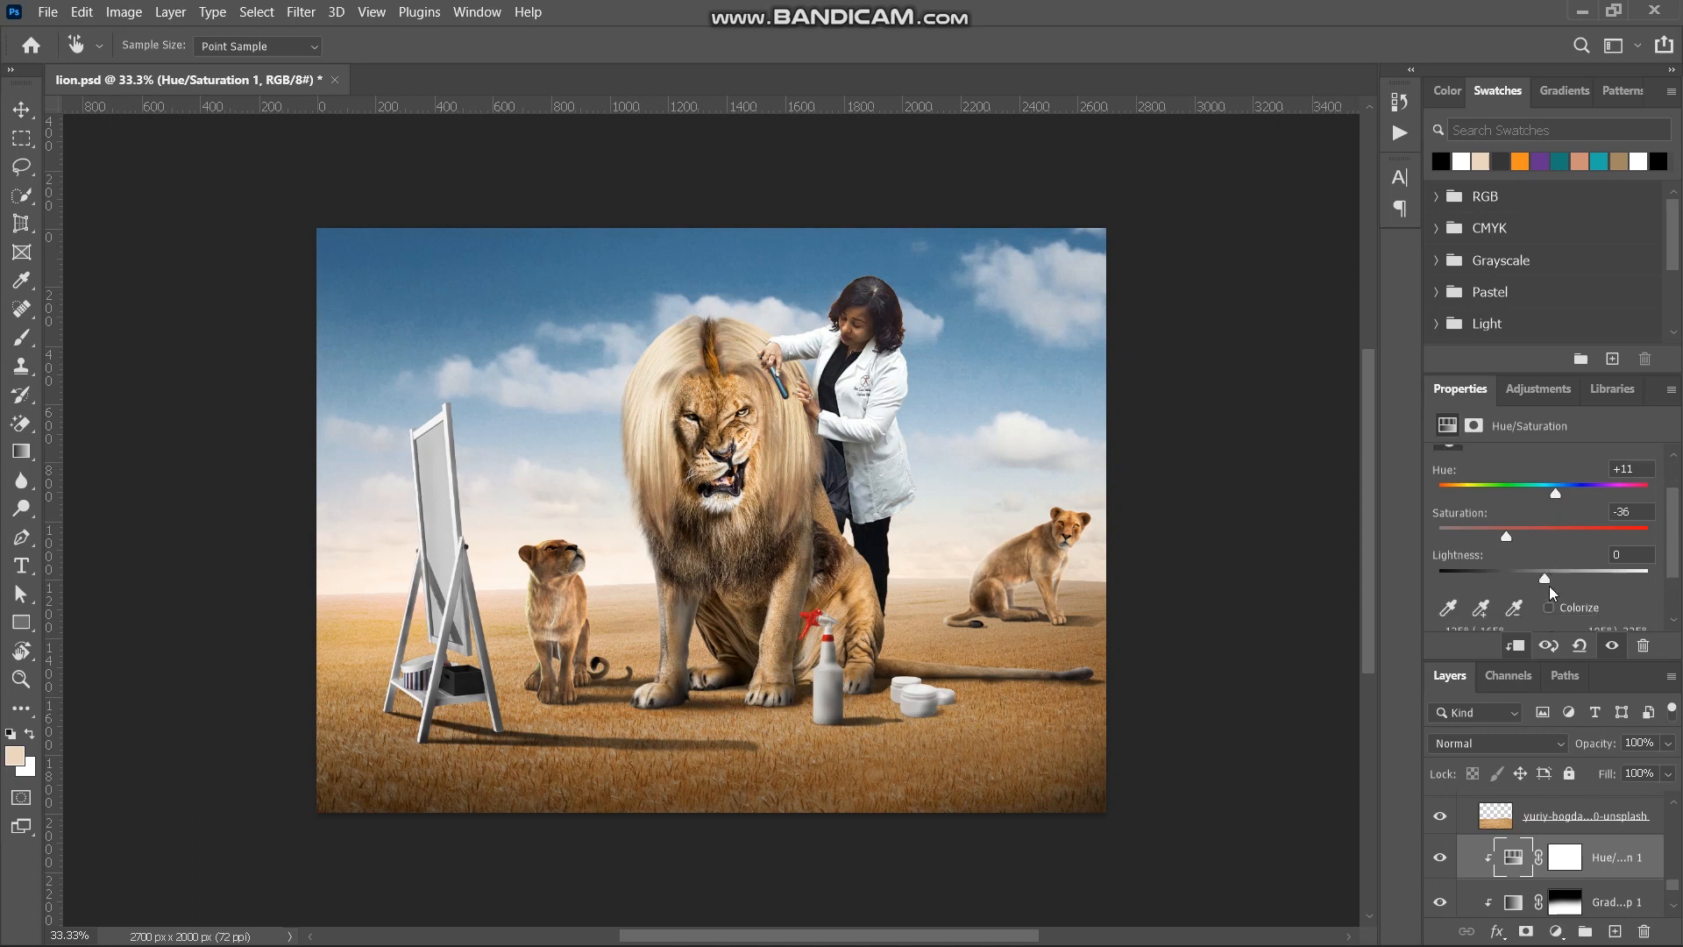
pyautogui.moveTo(1545, 582); pyautogui.dragTo(1595, 580)
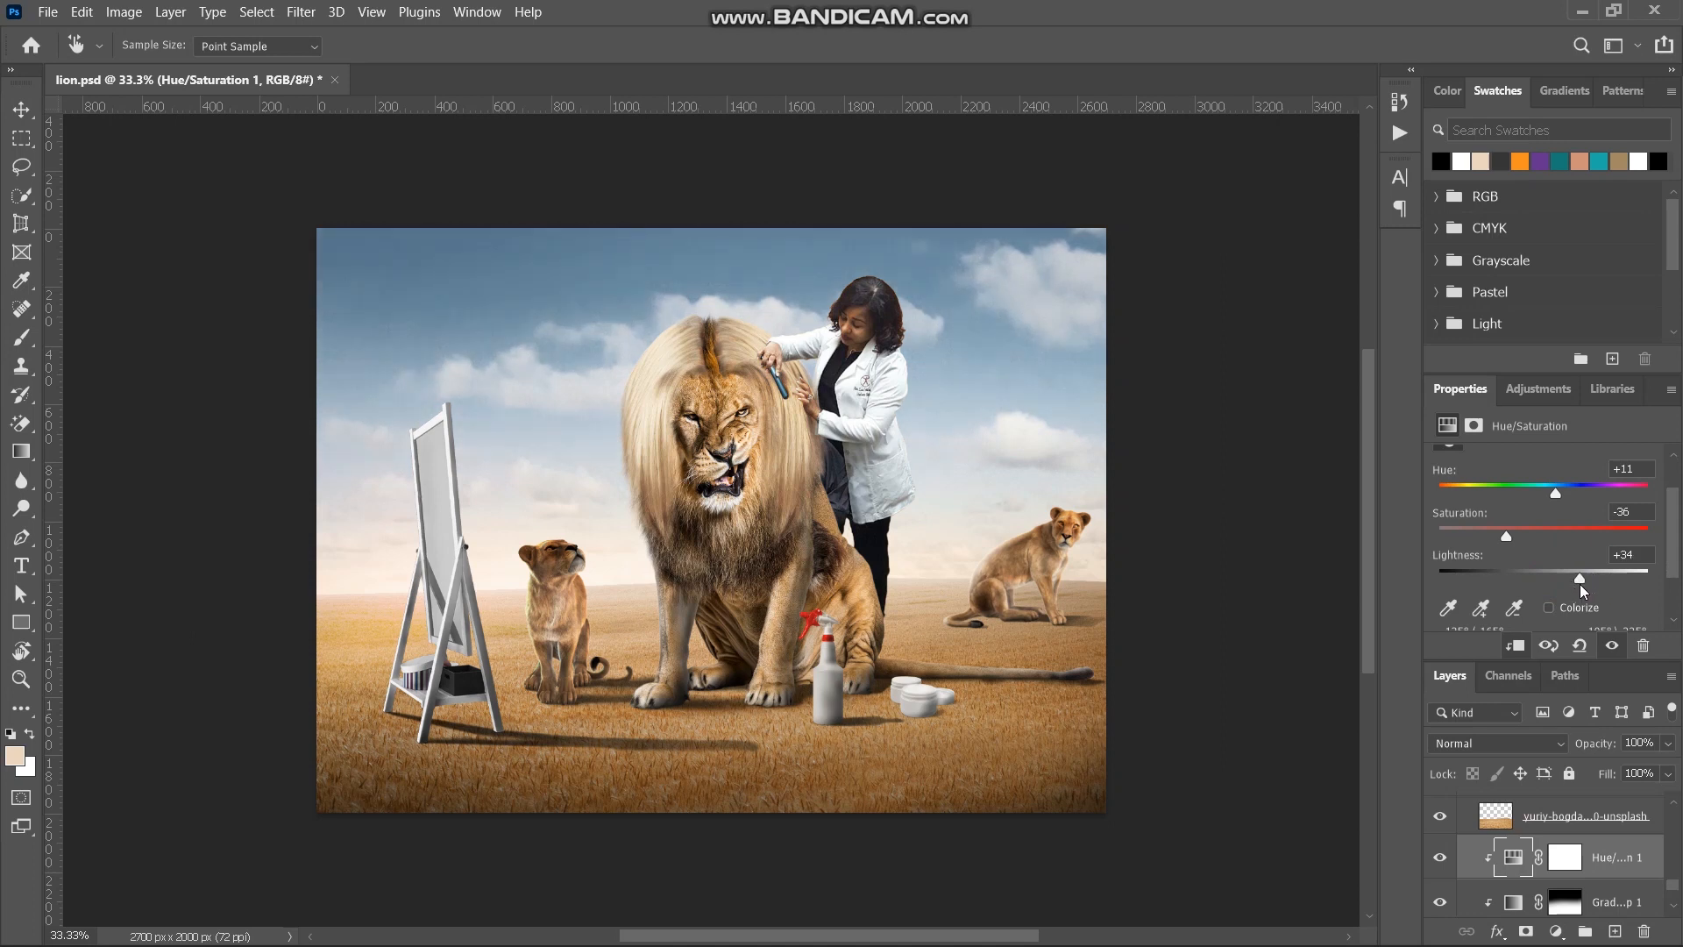
pyautogui.moveTo(1555, 497); pyautogui.dragTo(1549, 497)
pyautogui.click(1507, 536)
pyautogui.scroll(-1, 1534, 550)
pyautogui.scroll(2, 1534, 551)
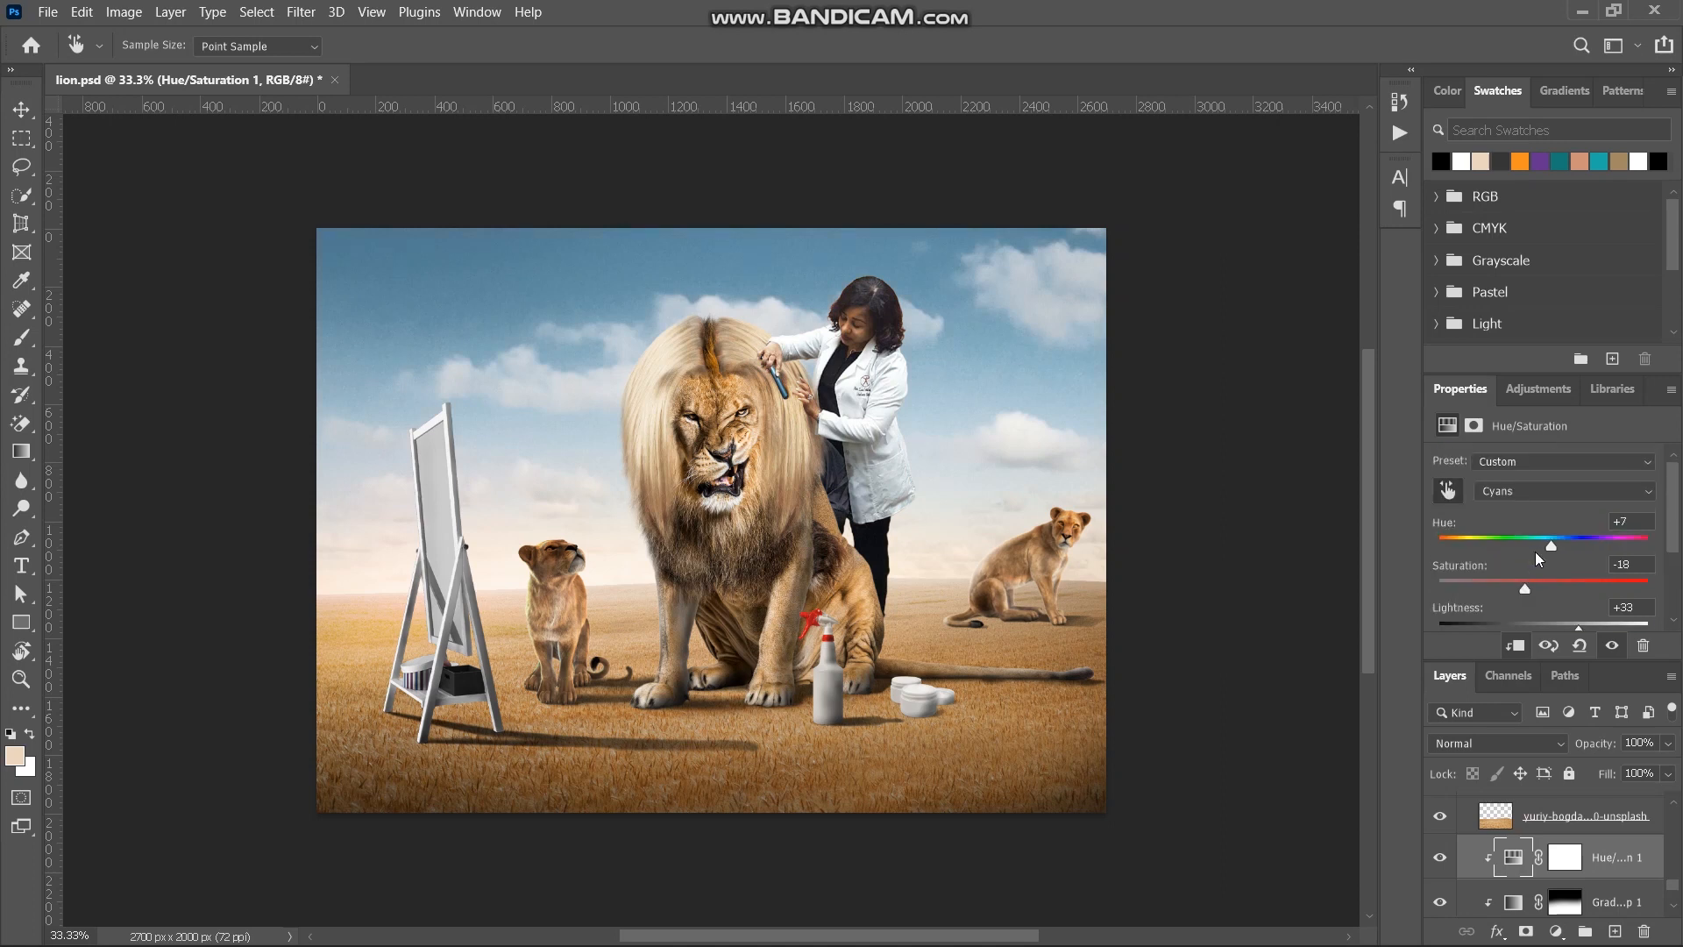
# - Switch the Hue/Saturation adjustment to the Master range and set Hue to -2 and Saturation to +11
pyautogui.click(1523, 498)
pyautogui.click(1514, 507)
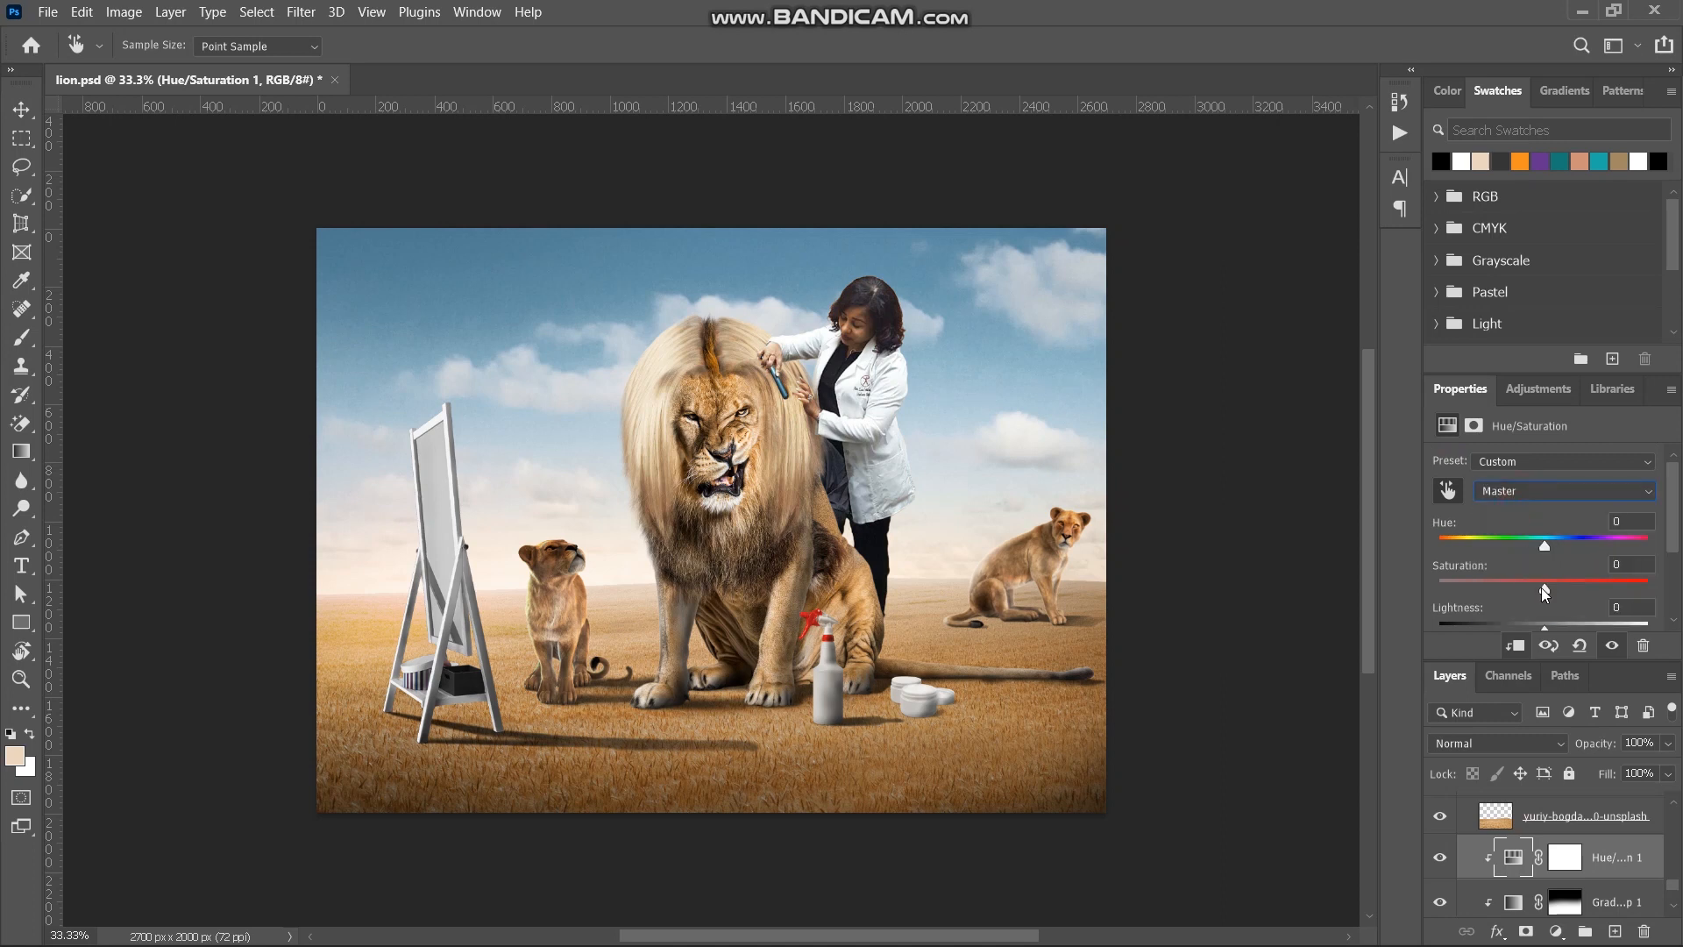
pyautogui.moveTo(1543, 581); pyautogui.dragTo(1563, 582)
pyautogui.moveTo(1540, 543); pyautogui.dragTo(1548, 545)
pyautogui.moveTo(1544, 545); pyautogui.dragTo(1543, 545)
# - Select the Gradient Map's mask and compare the sky with and without the Gradient Map
pyautogui.scroll(-2, 1566, 874)
pyautogui.press('b')
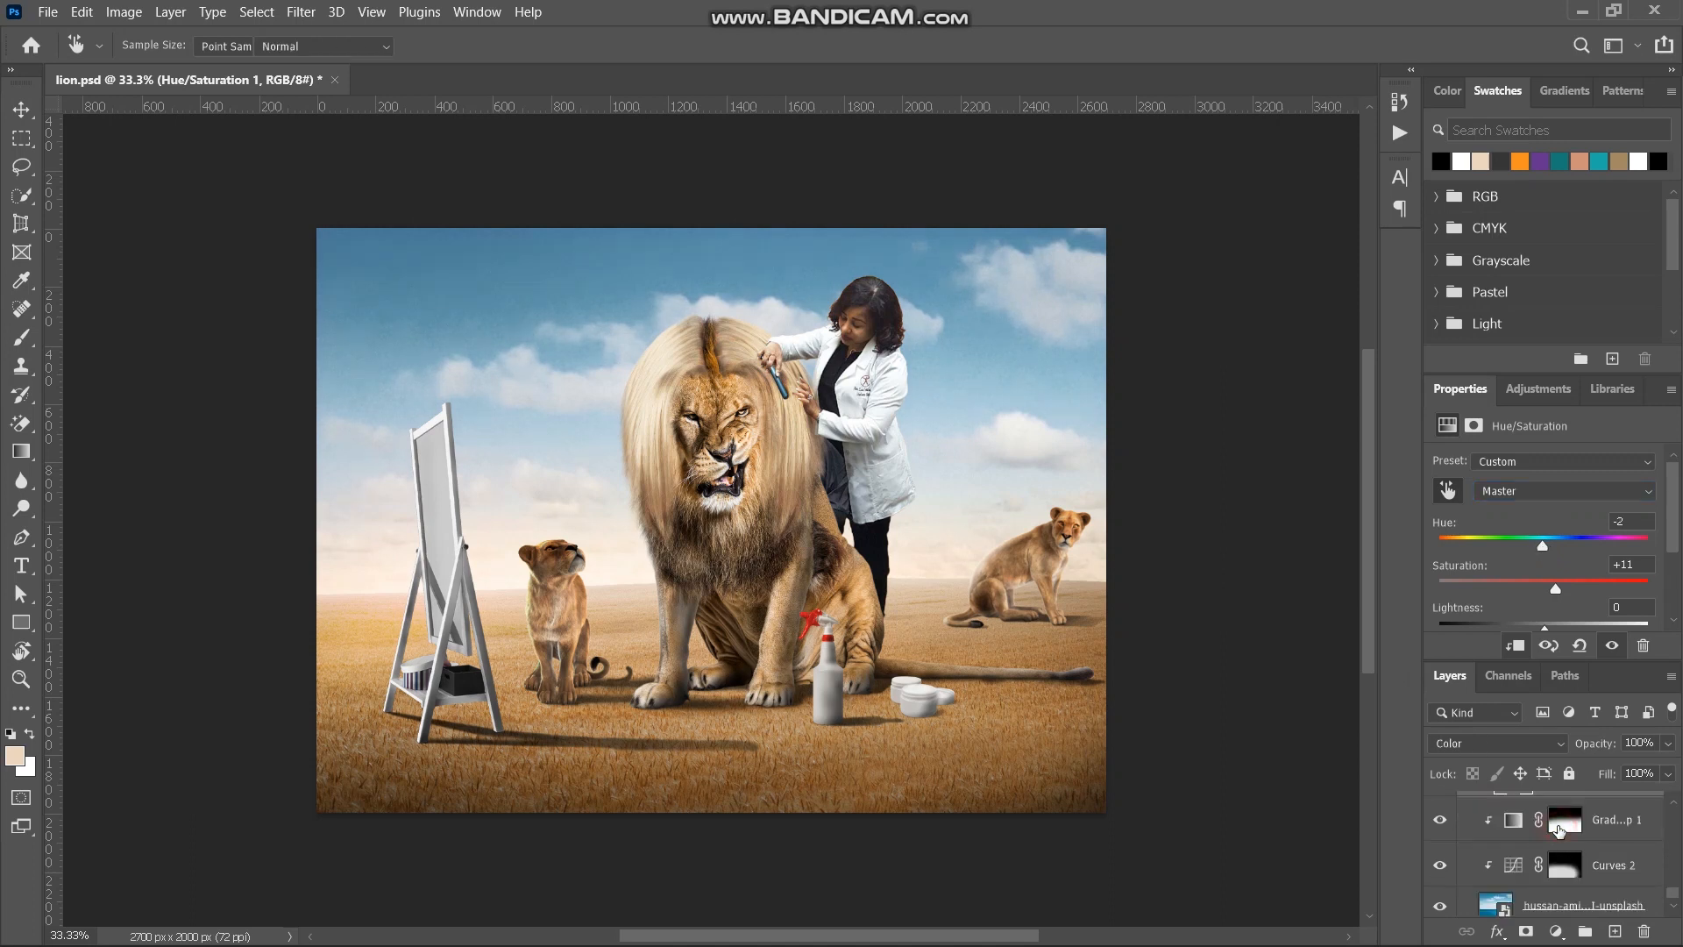
pyautogui.click(1557, 823)
pyautogui.click(1438, 820)
pyautogui.click(1438, 820)
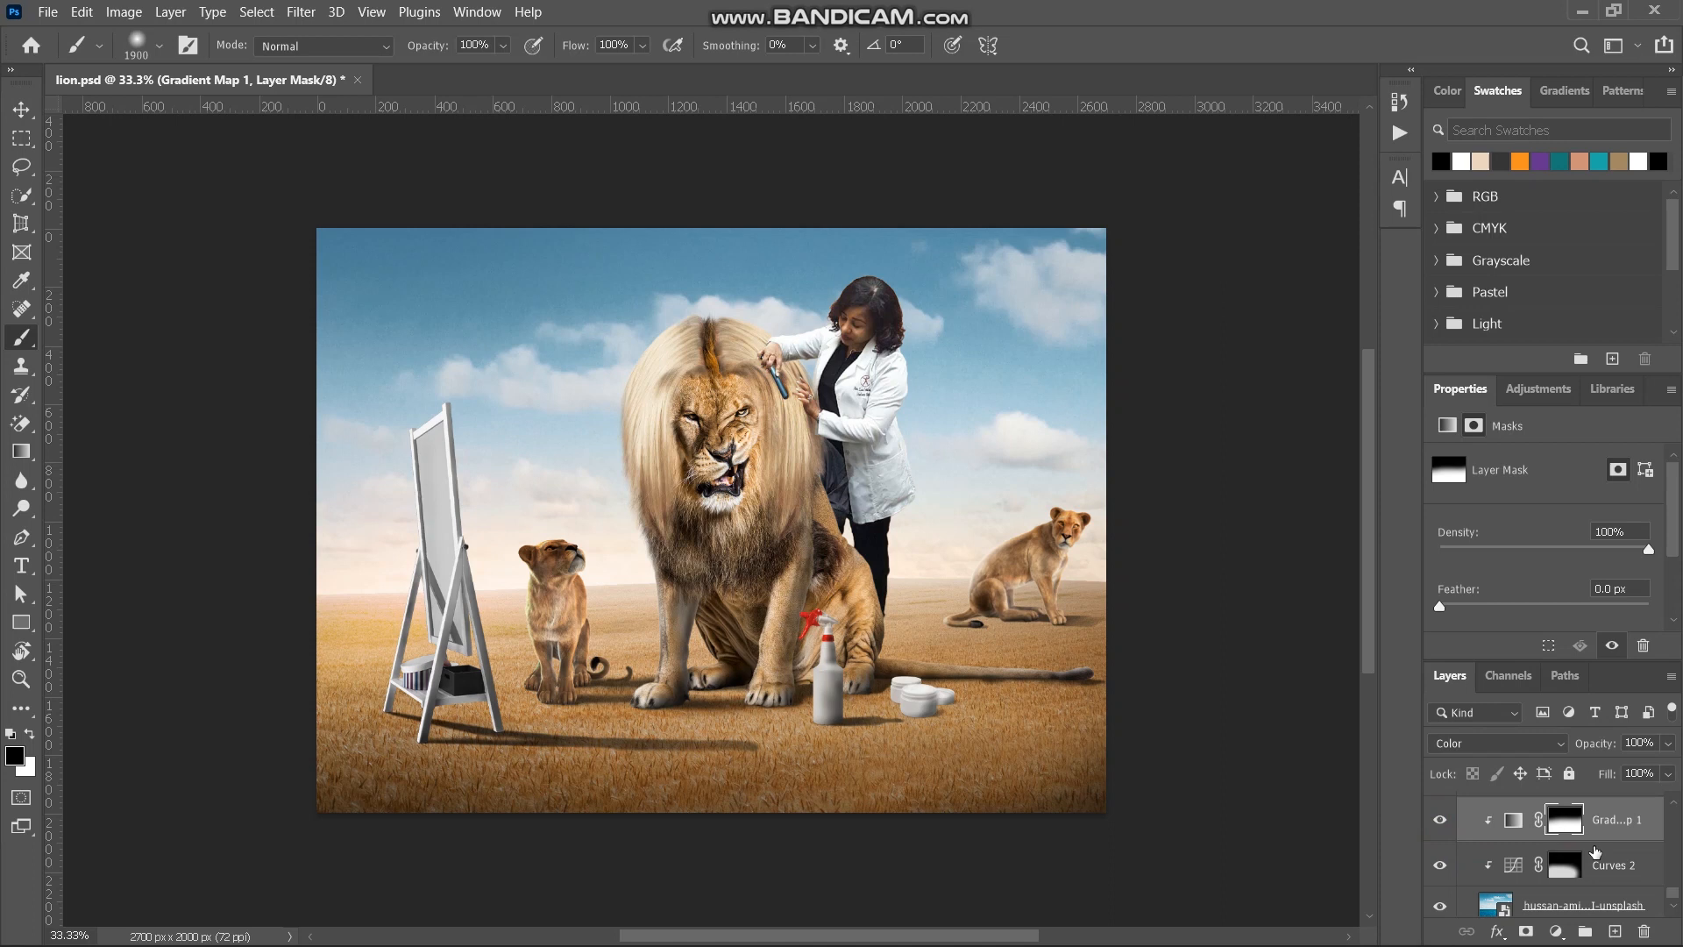
# - Add a Hue/Saturation adjustment above Curves 5 in the bg group and clip it to the ground photo
pyautogui.scroll(-5, 1590, 849)
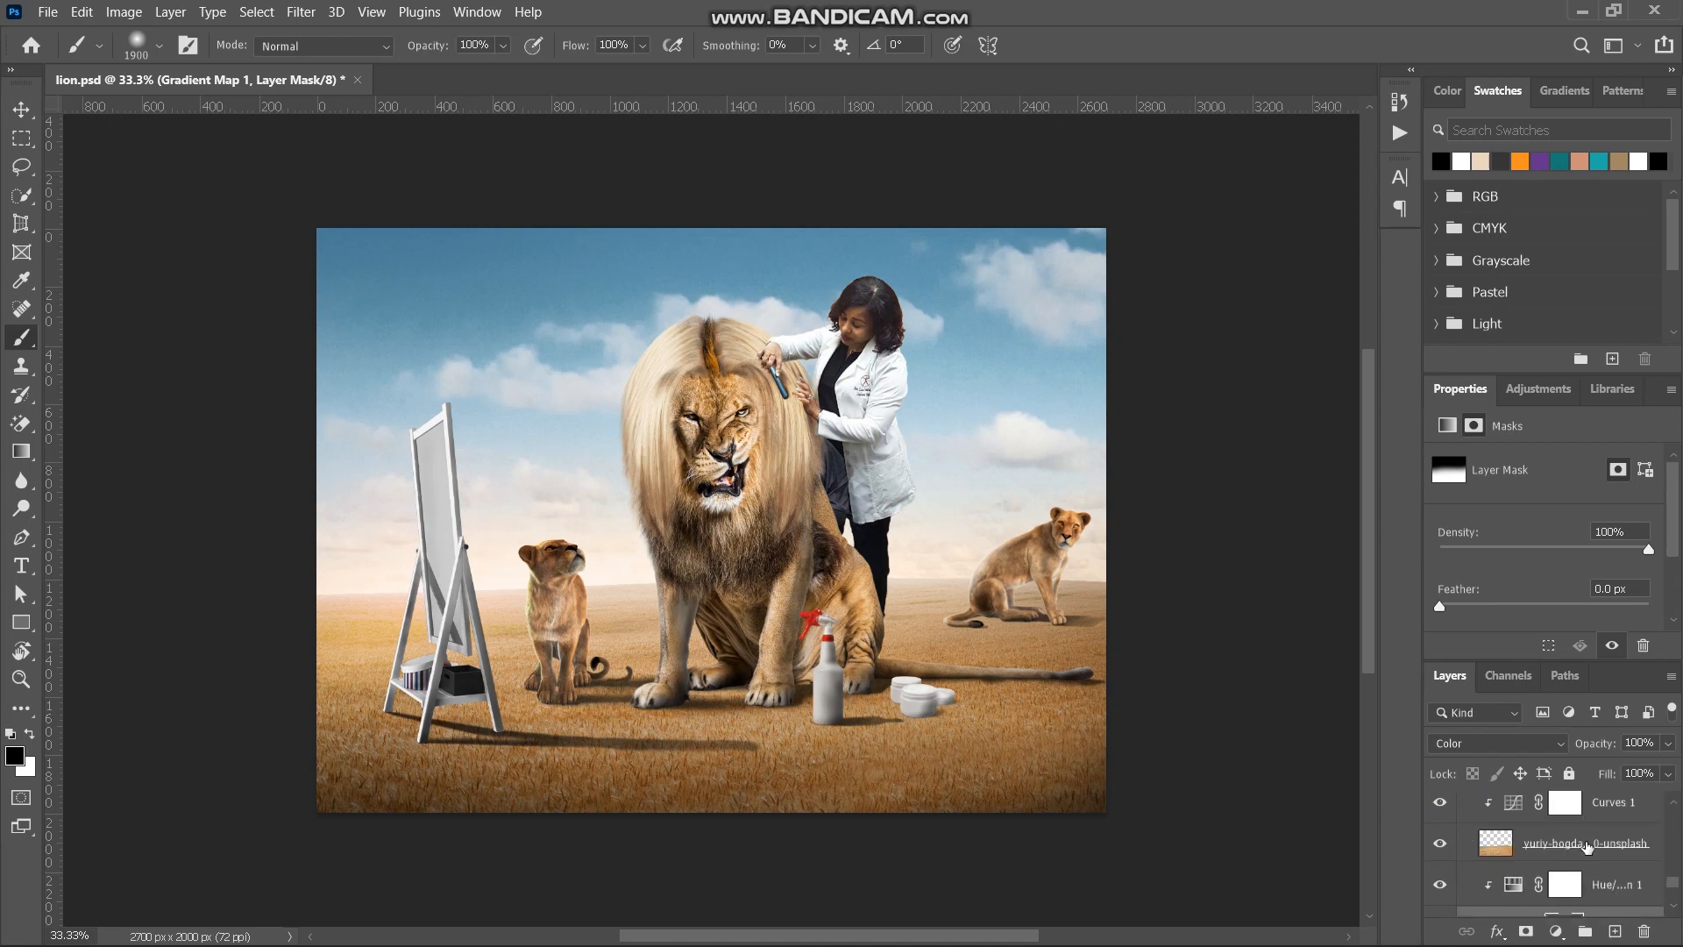
pyautogui.scroll(1, 1588, 847)
pyautogui.click(1521, 903)
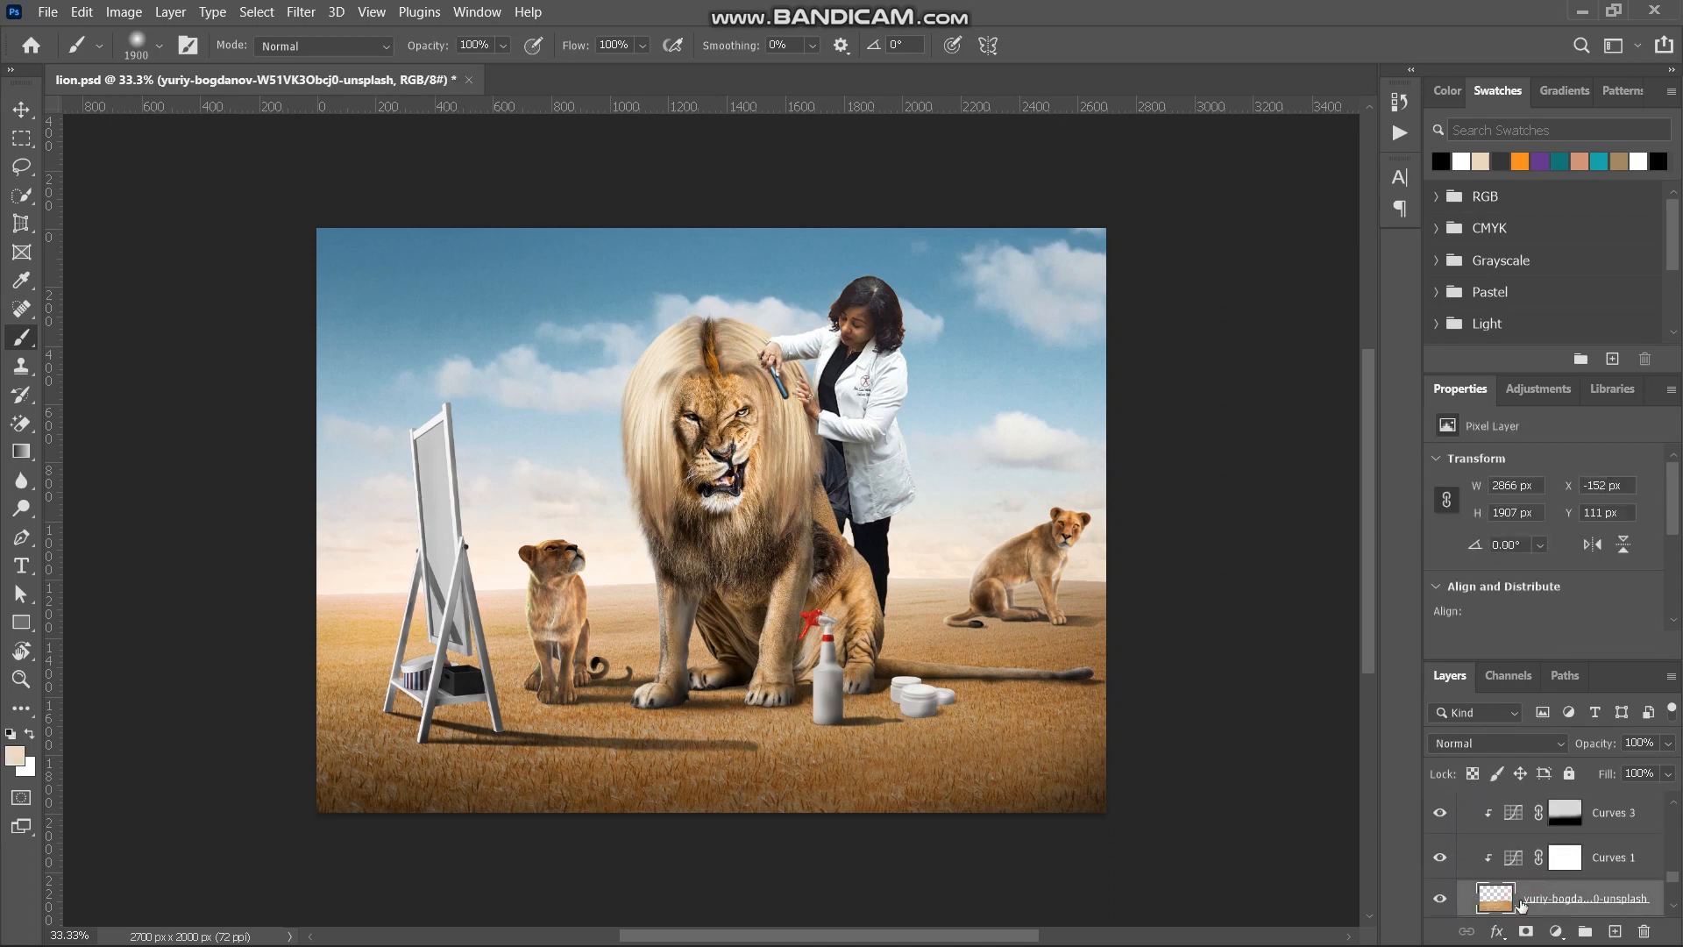
pyautogui.scroll(3, 1553, 879)
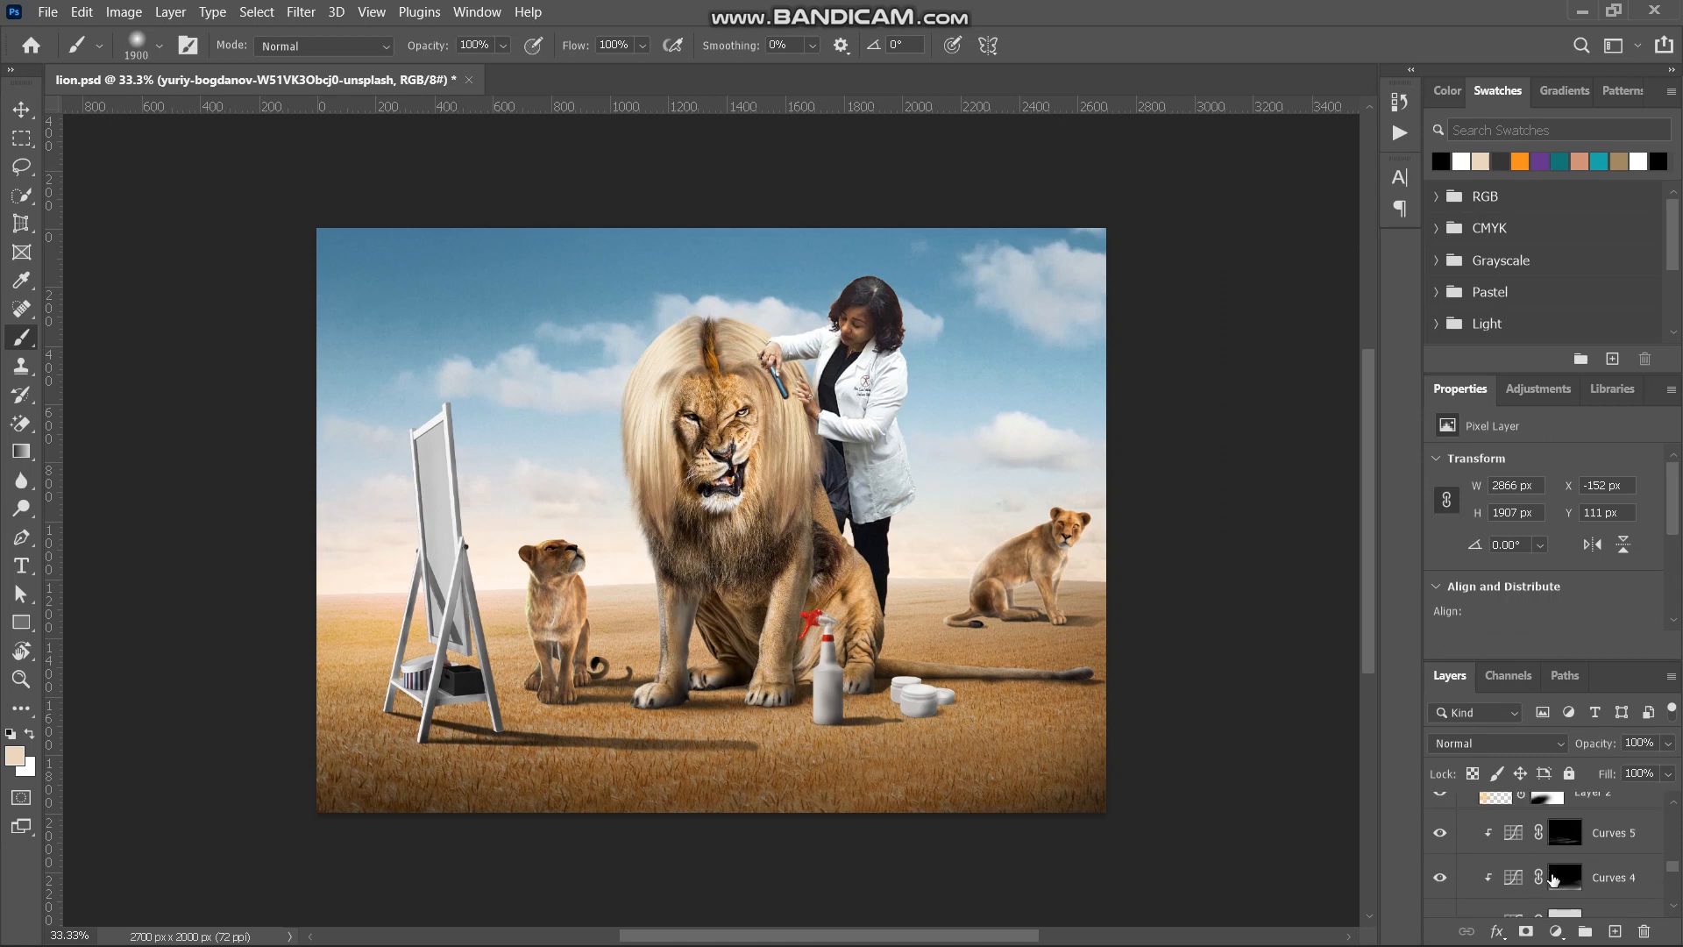
pyautogui.scroll(1, 1602, 838)
pyautogui.click(1597, 889)
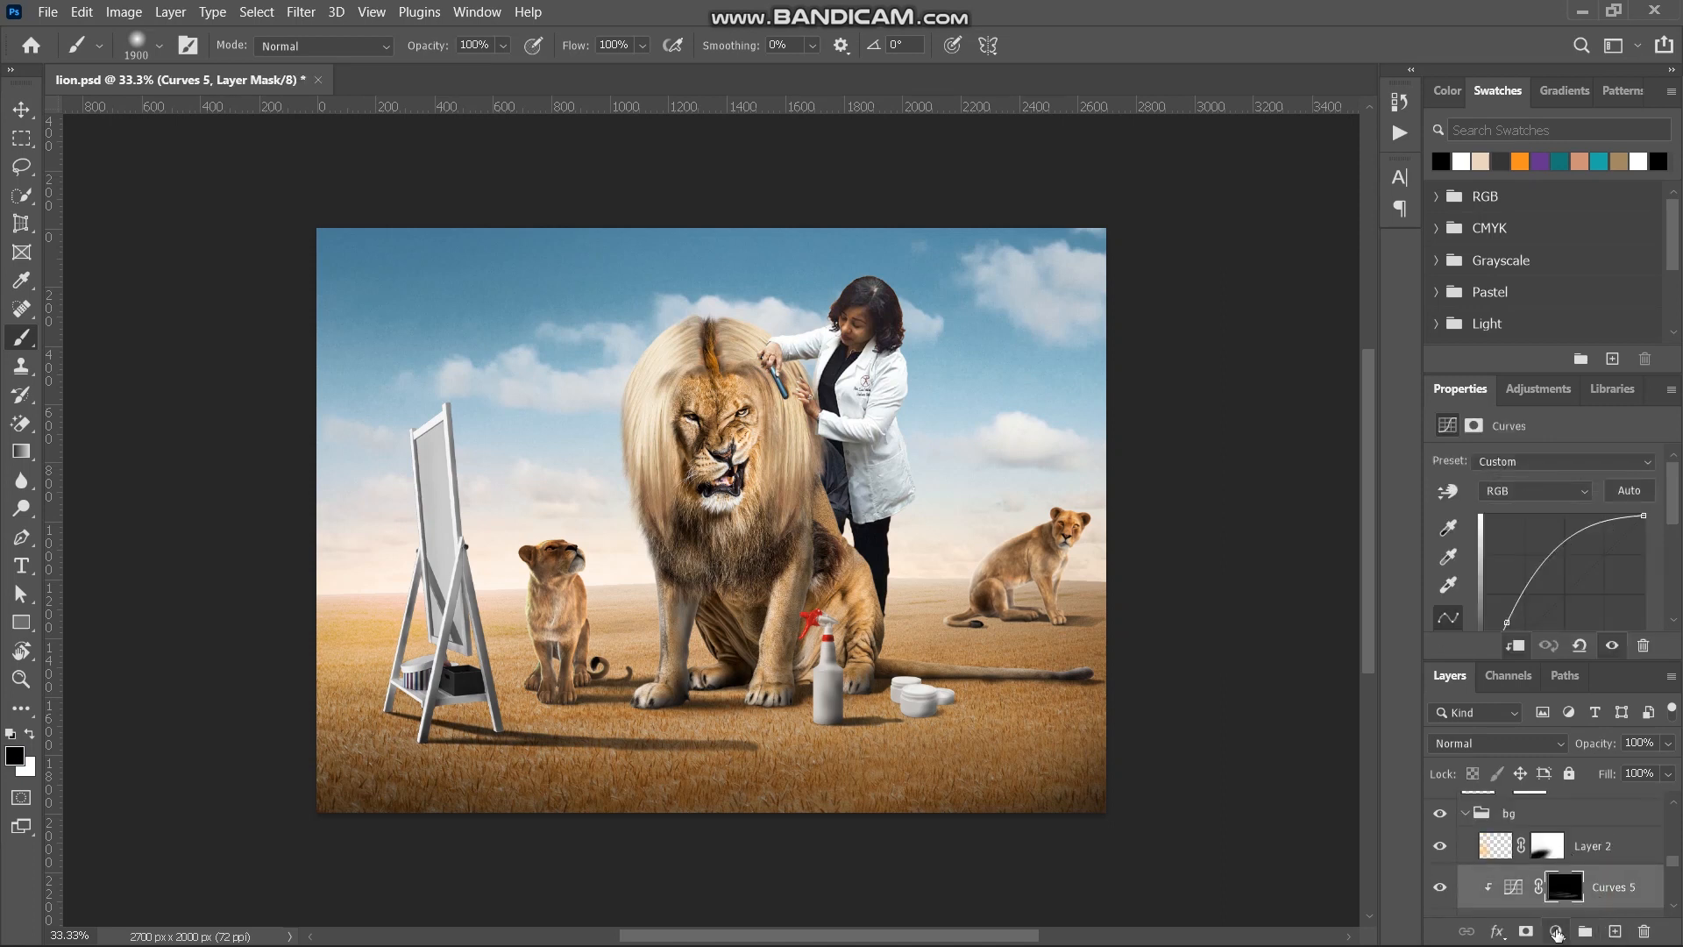
pyautogui.click(1555, 932)
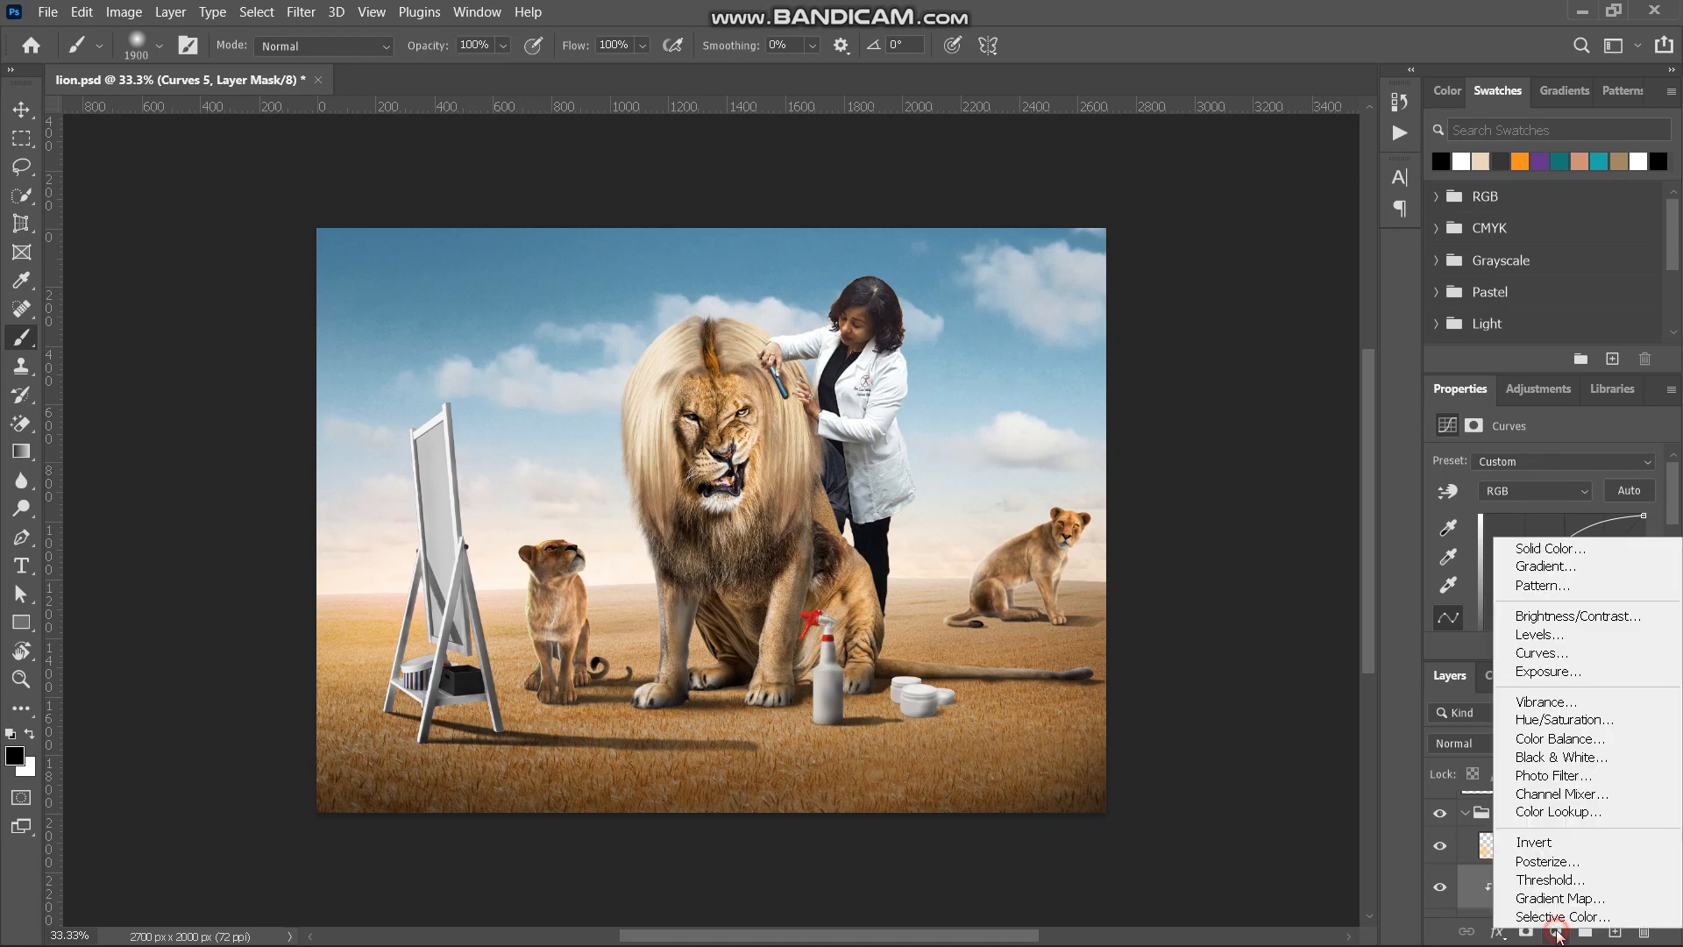
pyautogui.click(1581, 721)
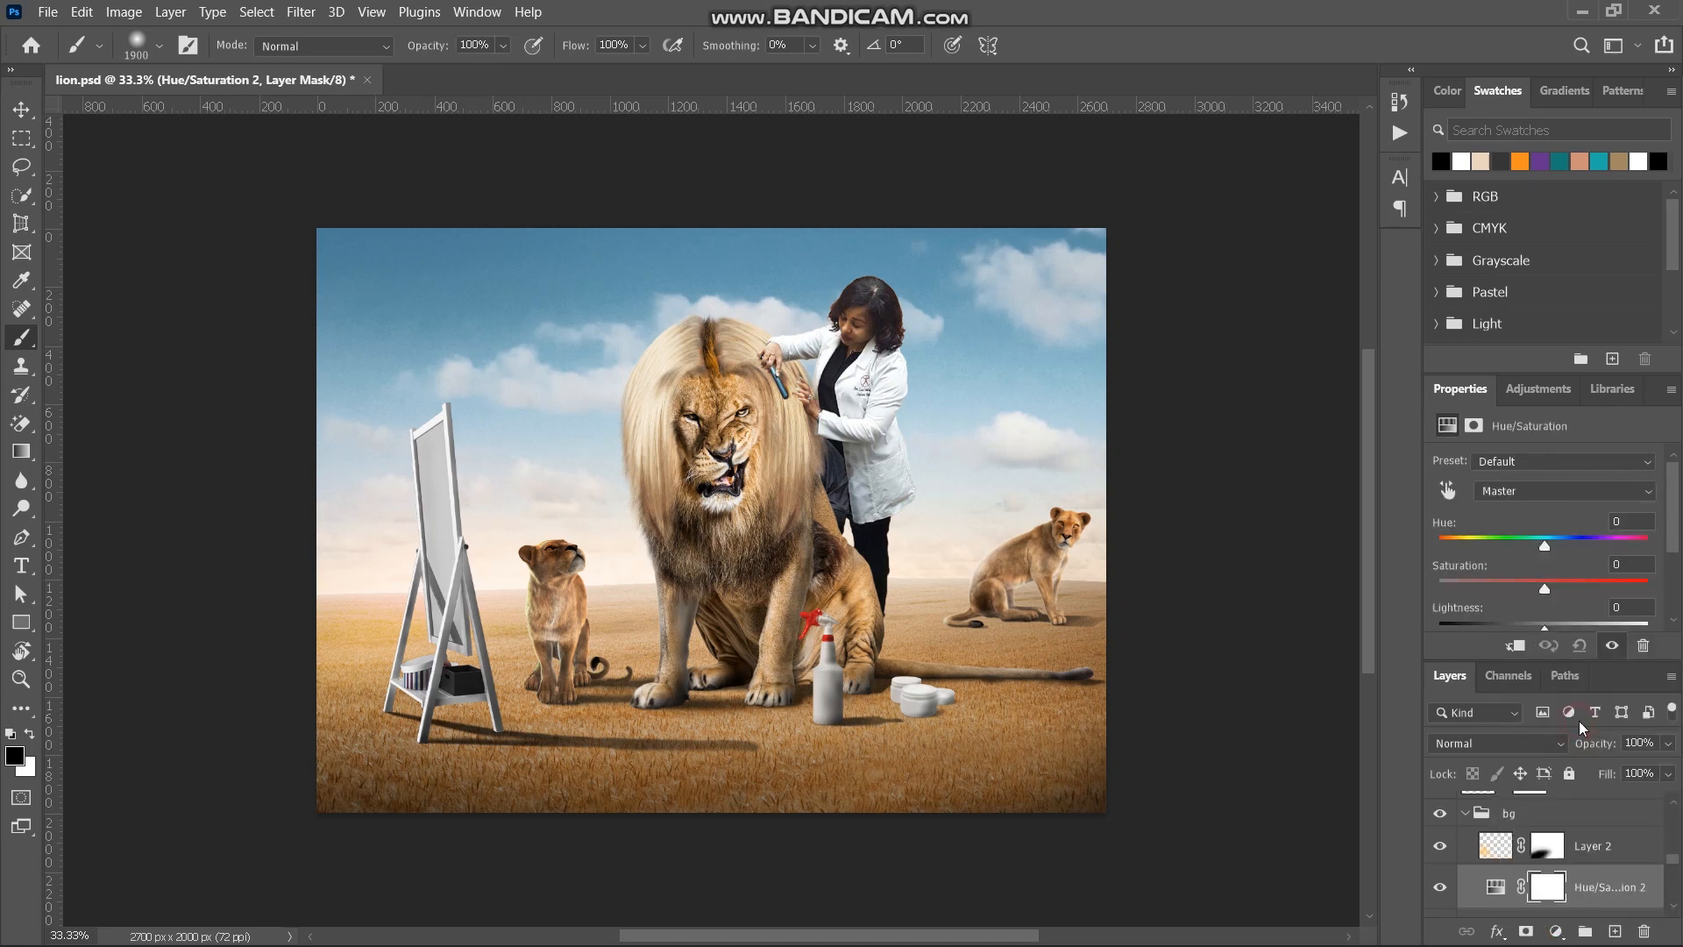
pyautogui.click(1516, 647)
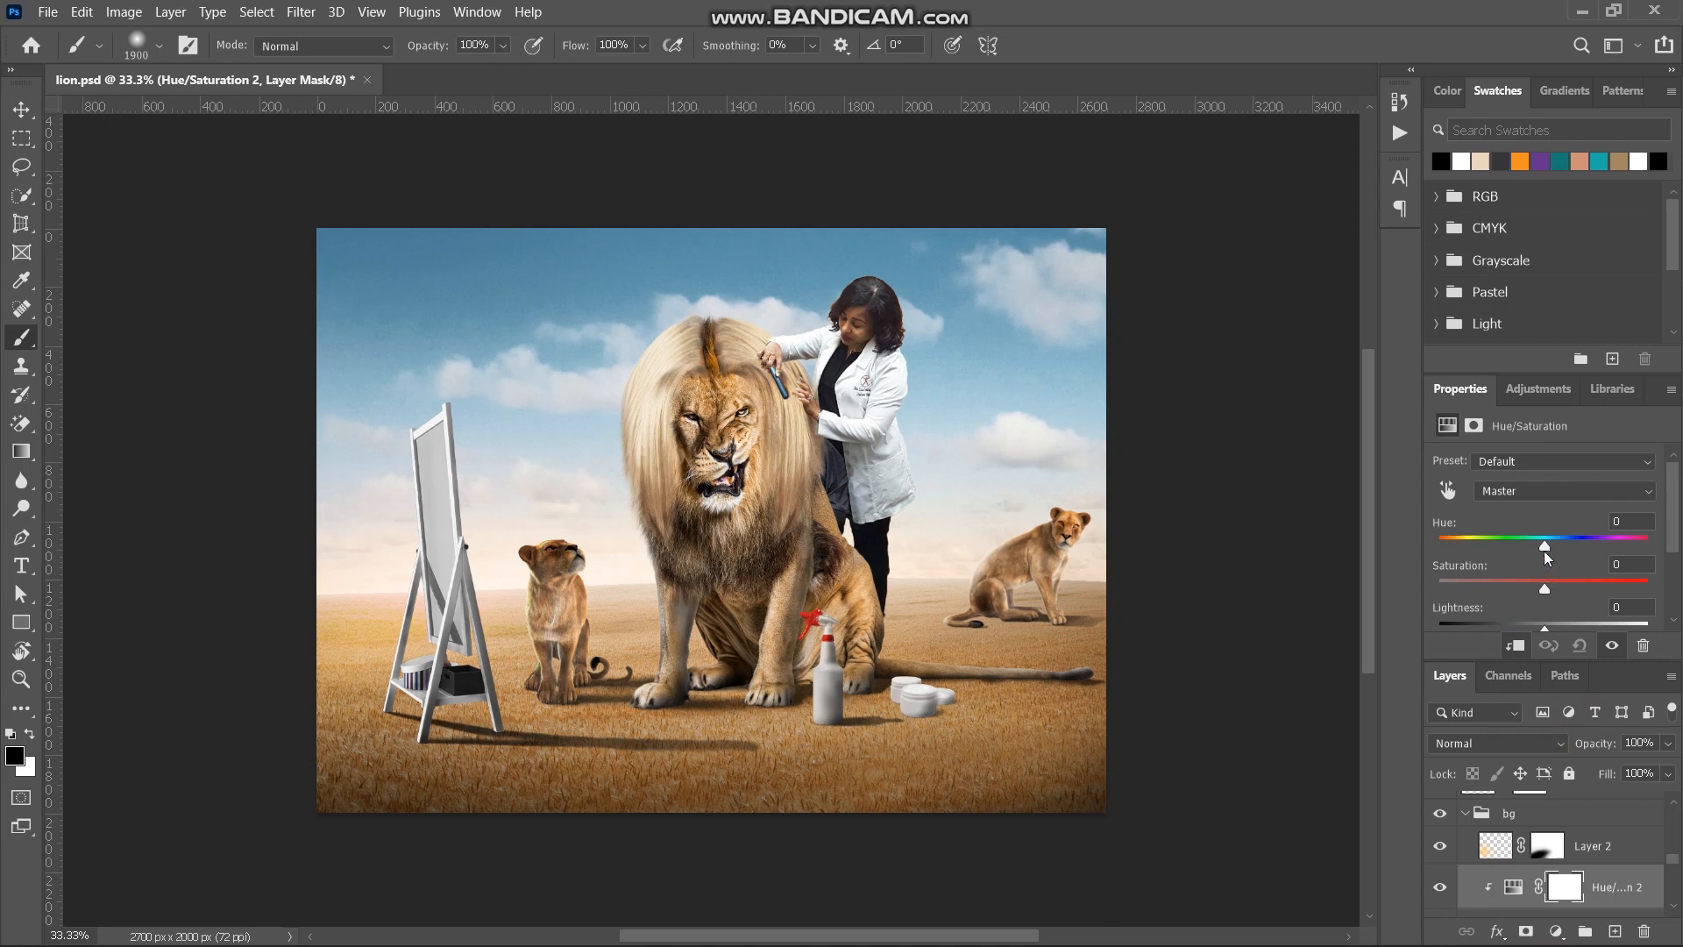
# - Set the ground's Hue/Saturation adjustment to Hue +3 and Saturation +5 in the Master range
pyautogui.moveTo(1544, 545); pyautogui.dragTo(1548, 545)
pyautogui.moveTo(1546, 545); pyautogui.dragTo(1548, 555)
pyautogui.scroll(-1, 1548, 561)
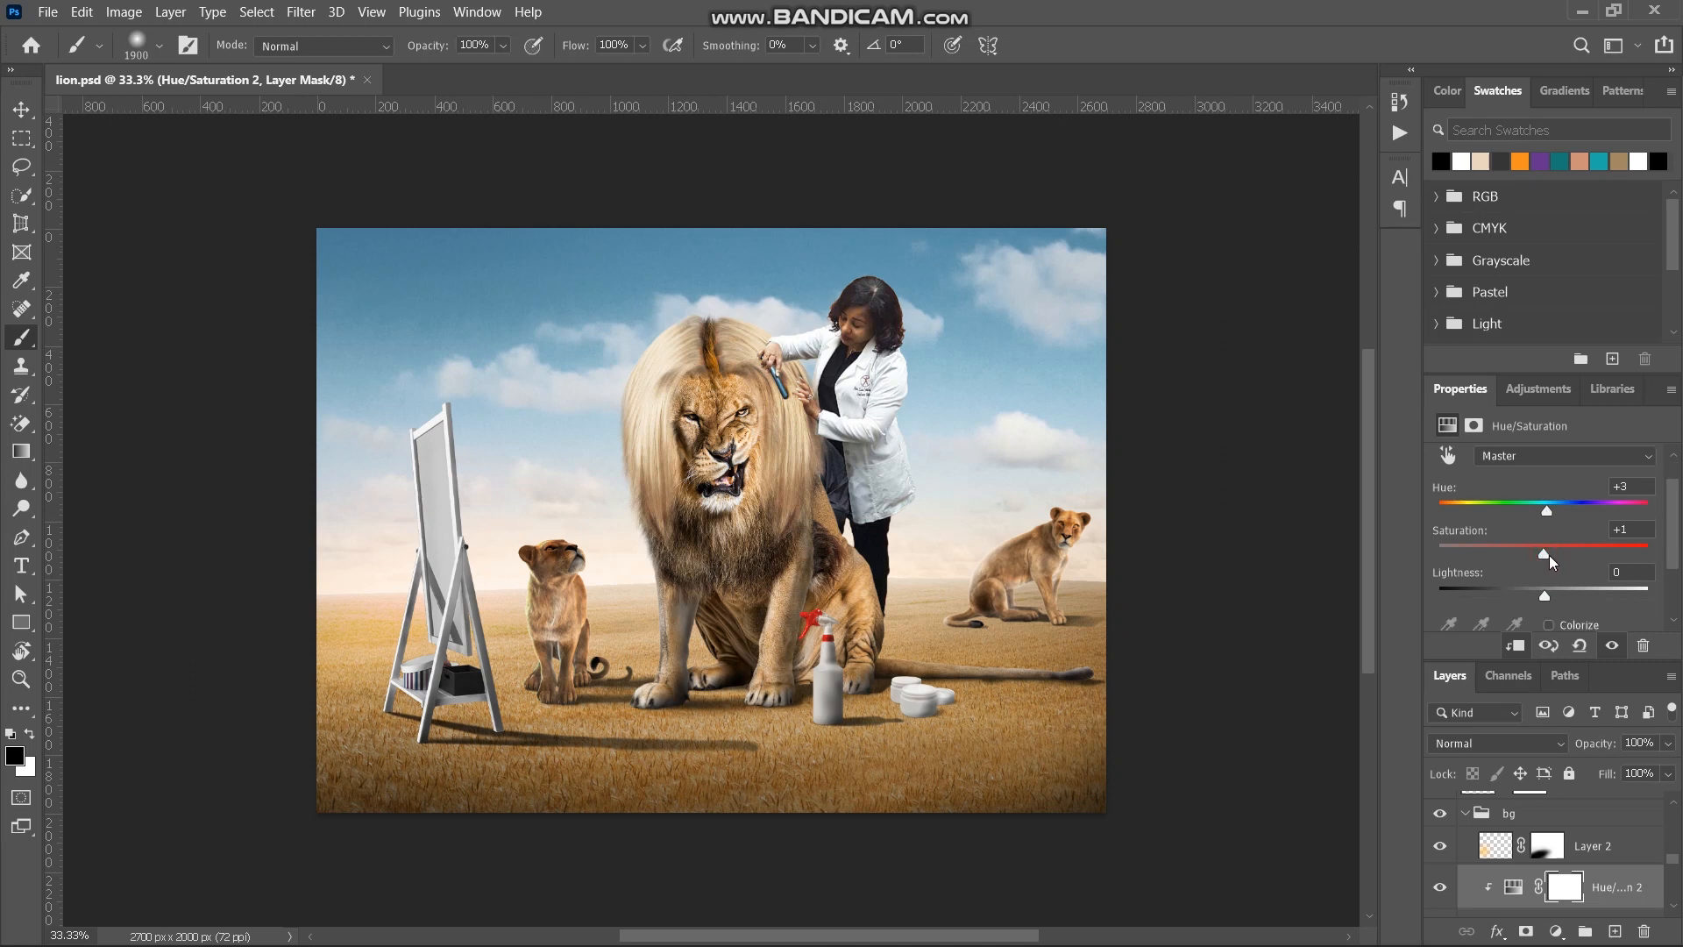
pyautogui.moveTo(1580, 554)
pyautogui.mouseDown()
pyautogui.moveTo(1632, 555)
pyautogui.moveTo(1528, 557)
pyautogui.moveTo(1551, 561)
pyautogui.mouseUp()
# - Add a dark grey Solid Color fill layer above the mirror group and set its blend mode to Color
pyautogui.scroll(3, 1570, 835)
pyautogui.scroll(3, 1570, 836)
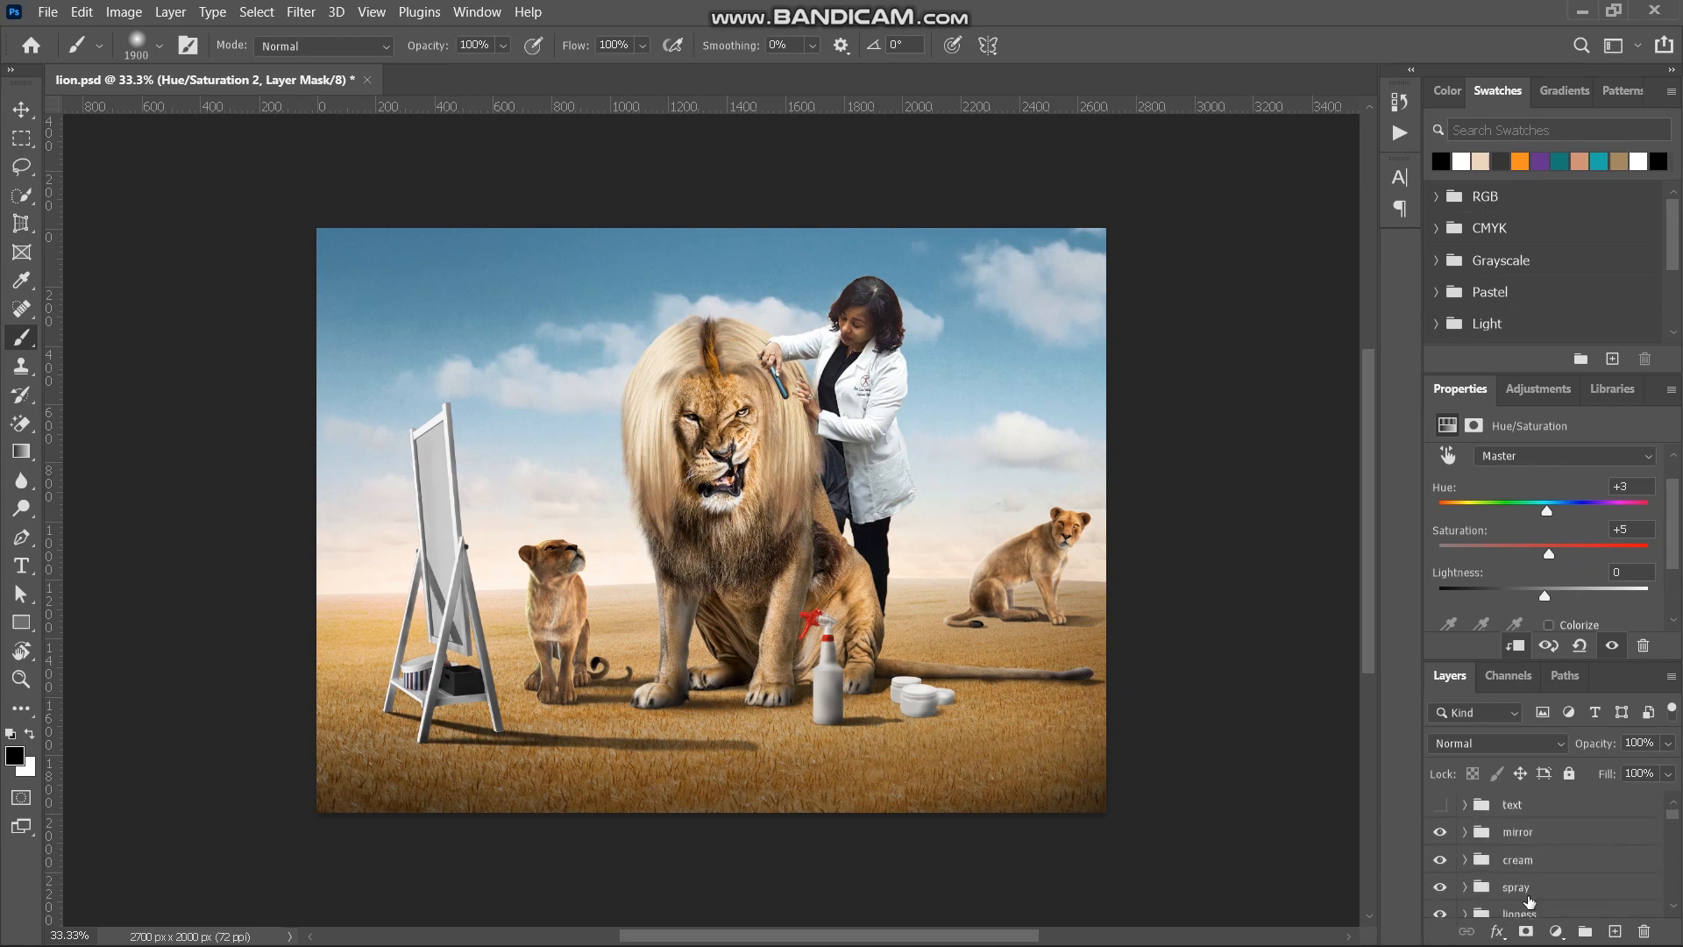
pyautogui.click(1555, 835)
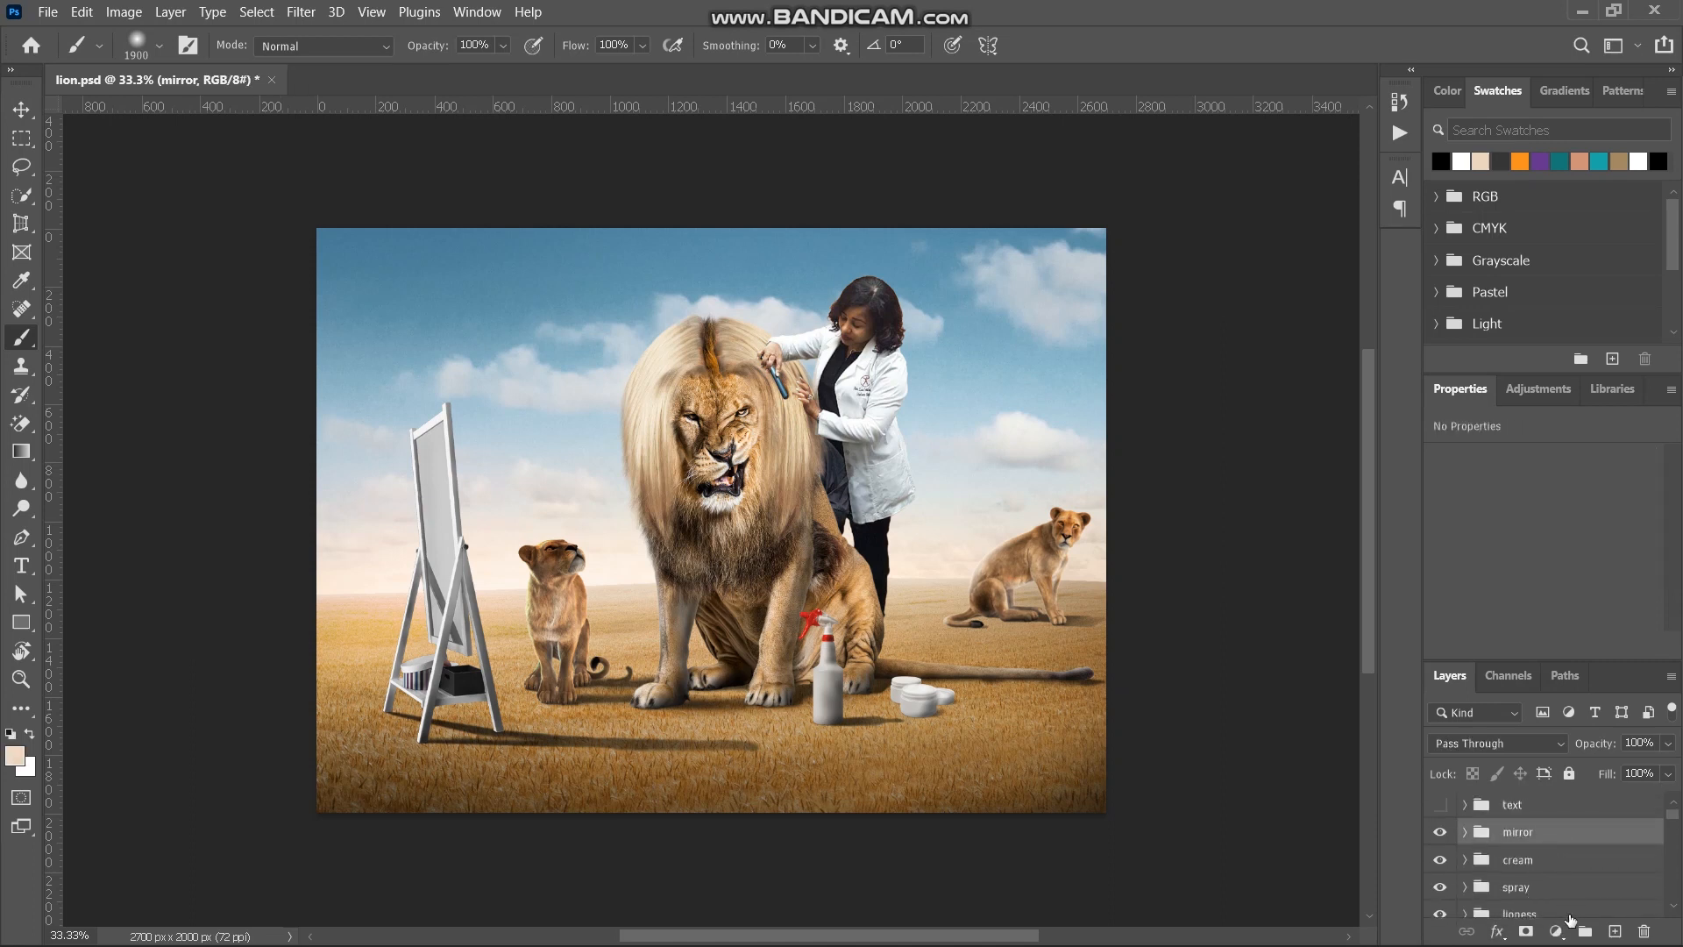
pyautogui.click(1557, 931)
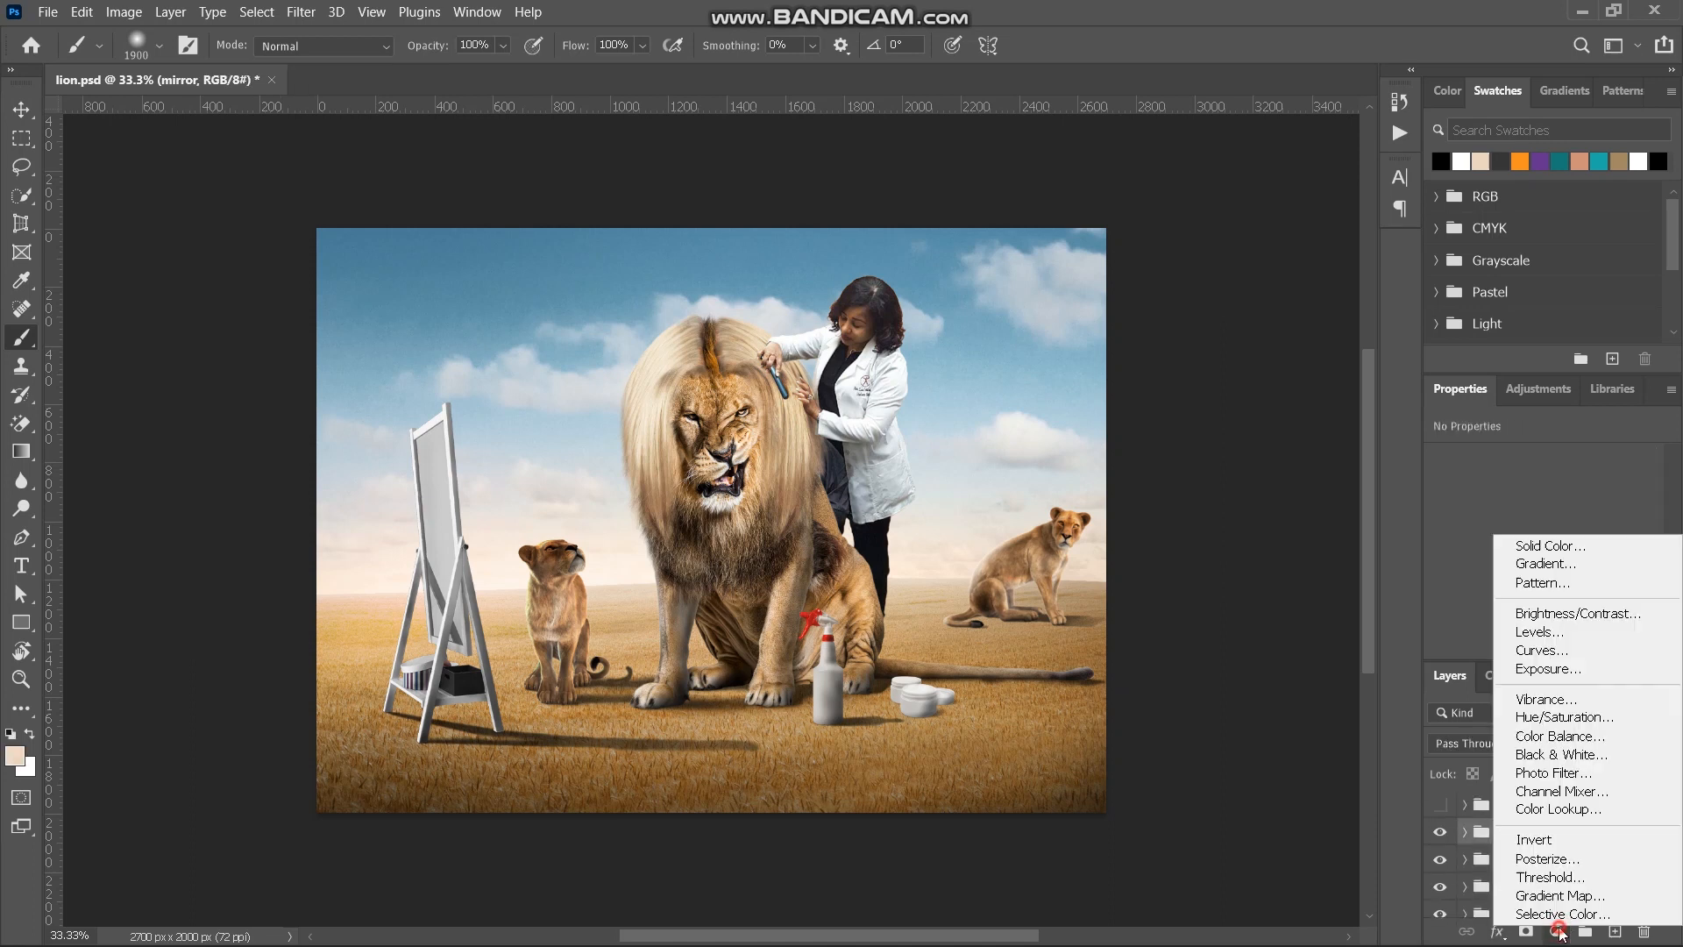
pyautogui.click(1593, 545)
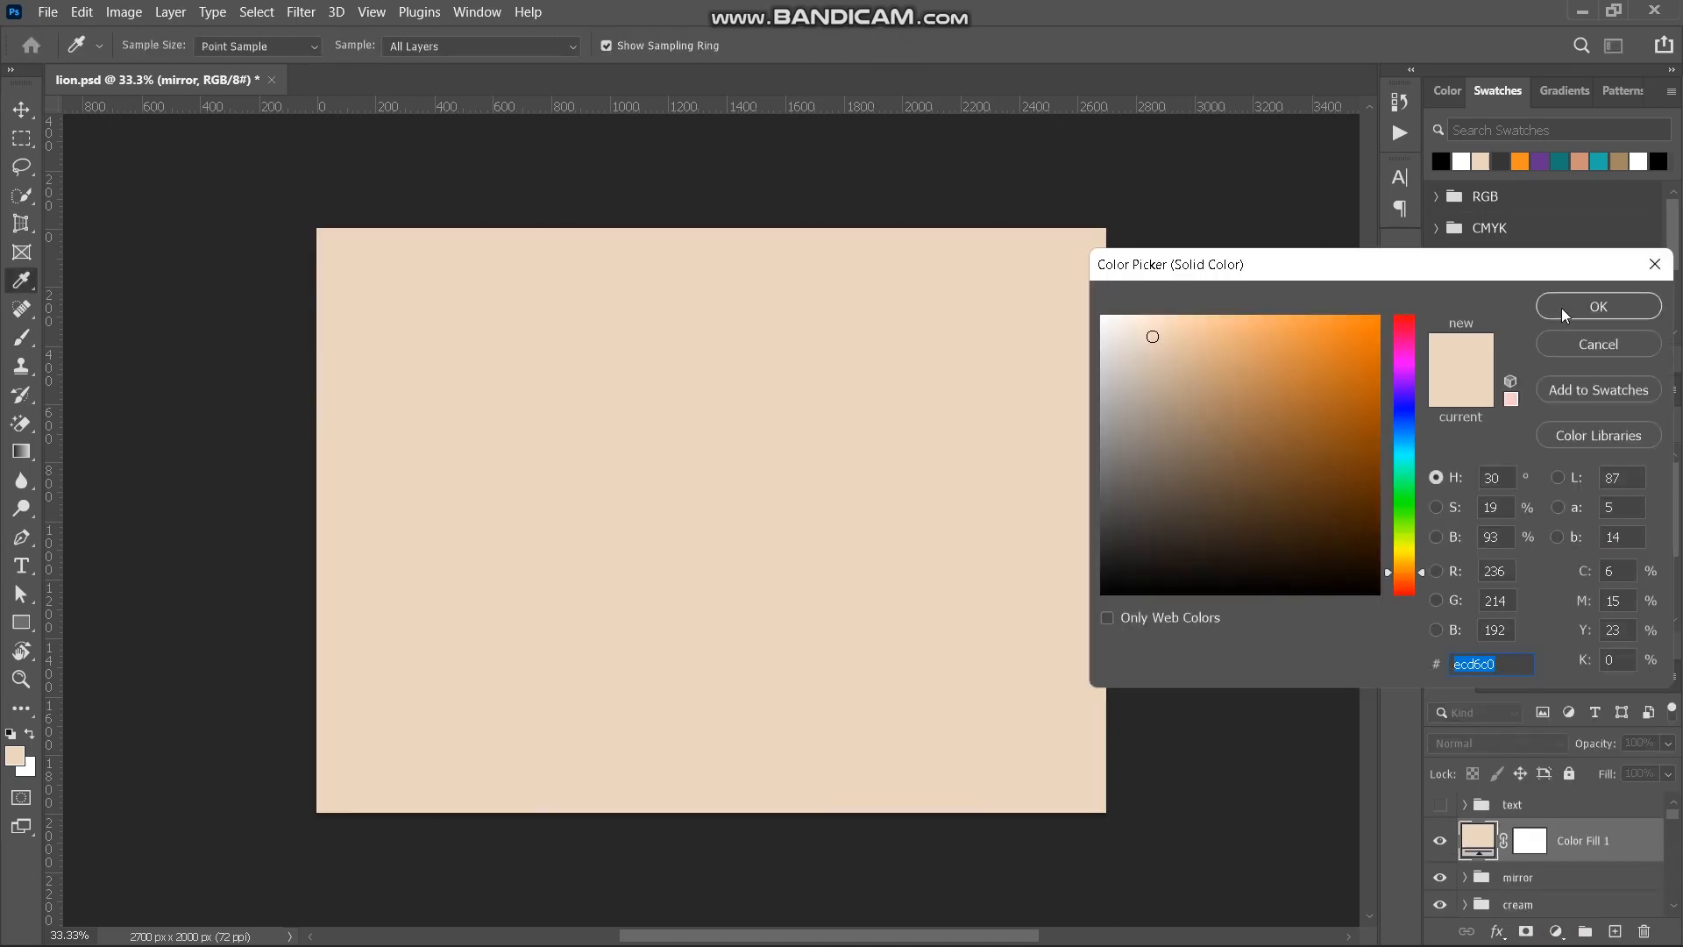
pyautogui.click(1177, 458)
pyautogui.click(1093, 503)
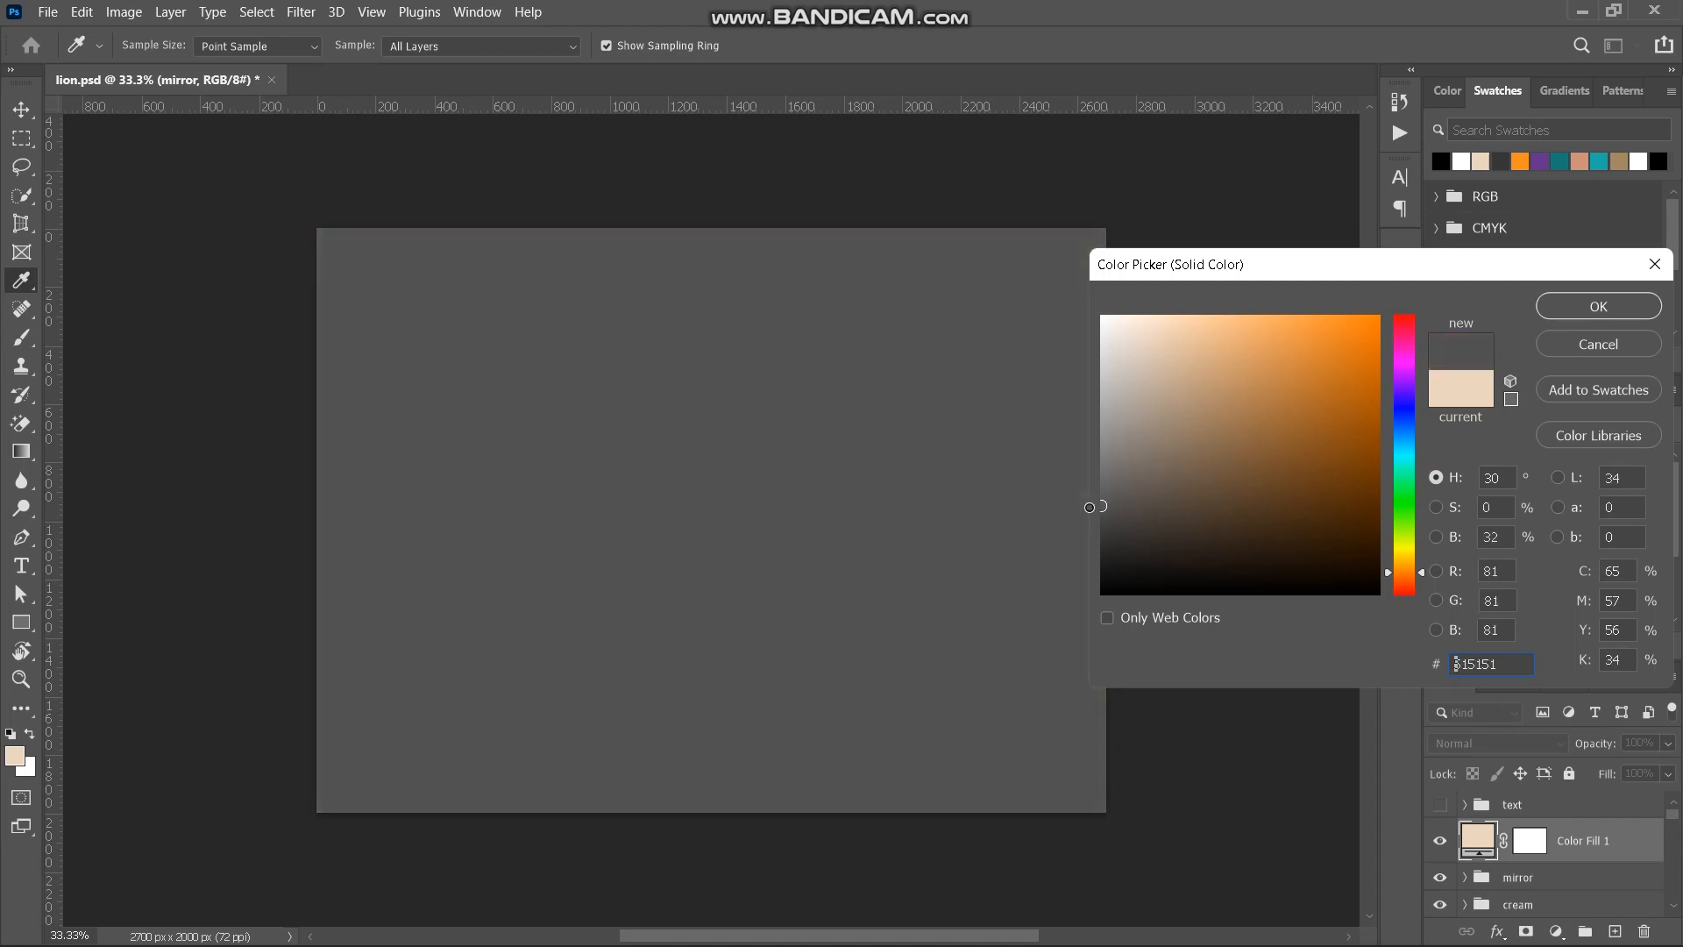
pyautogui.click(1572, 298)
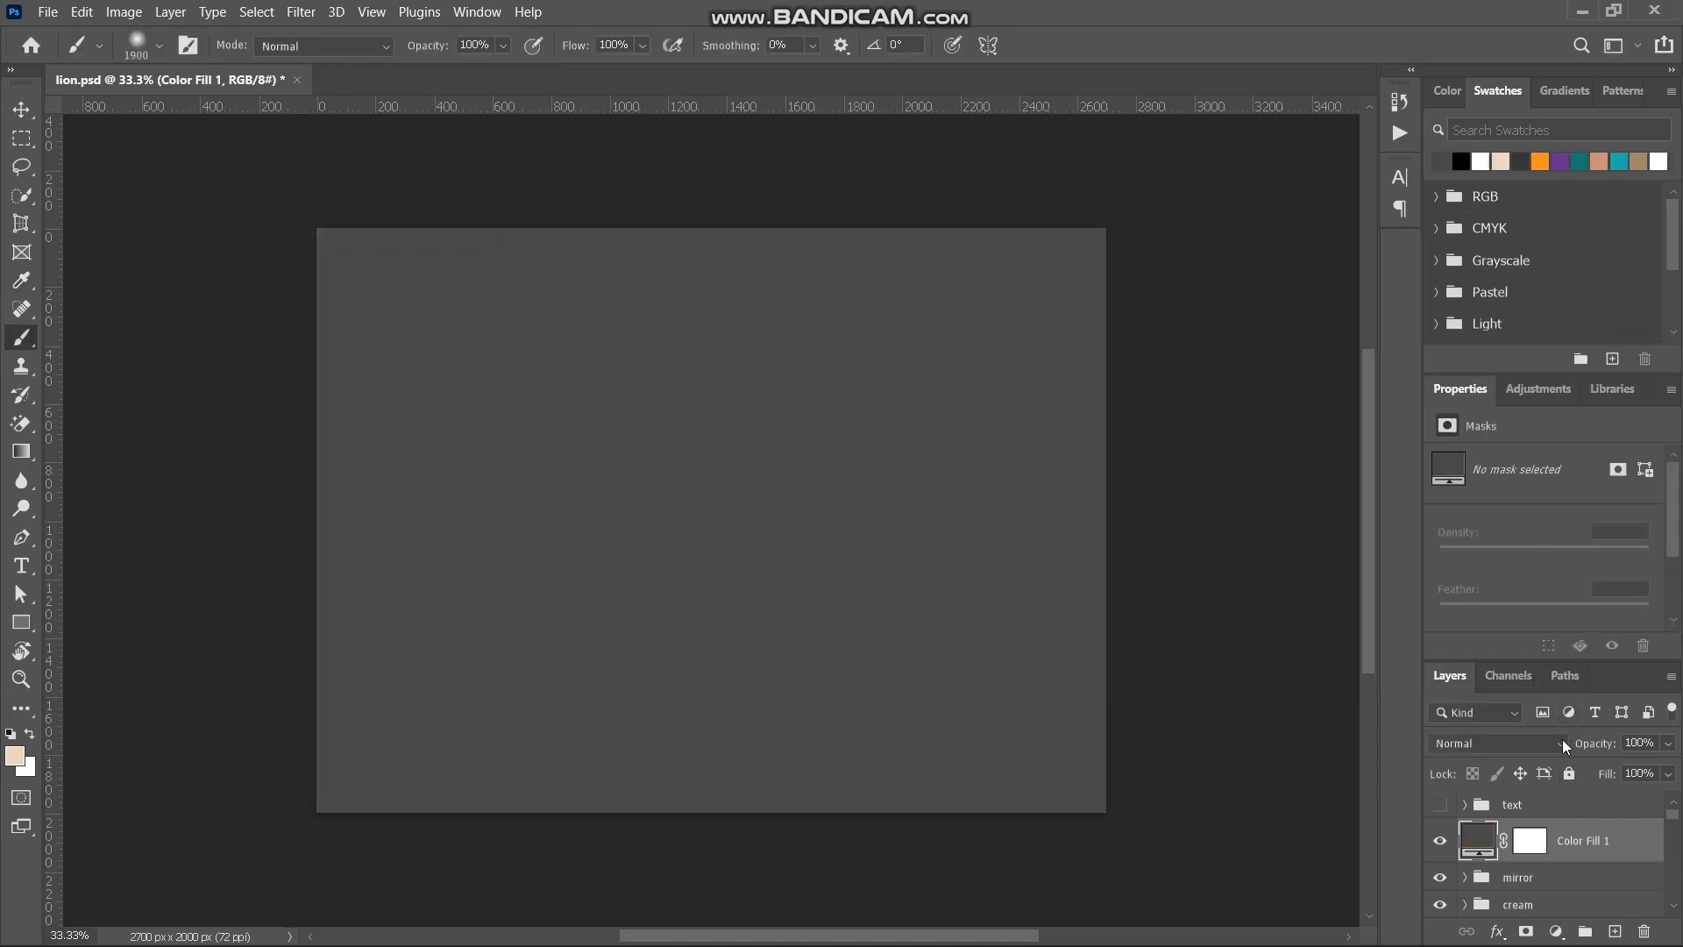
pyautogui.click(1559, 743)
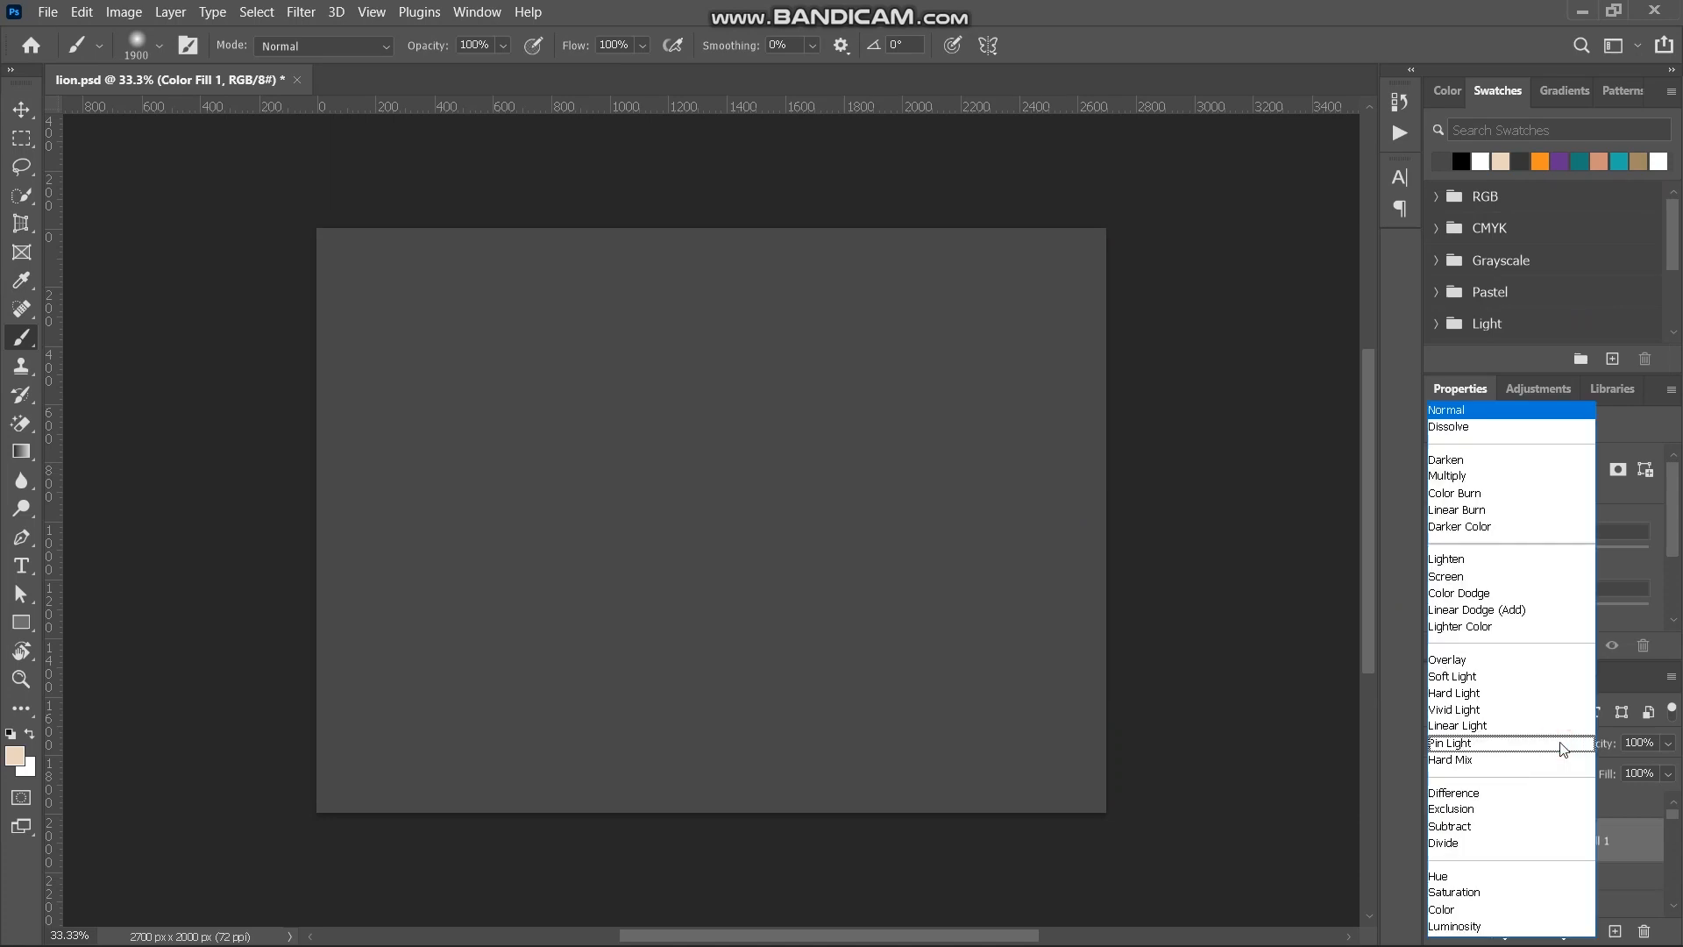
pyautogui.click(1461, 911)
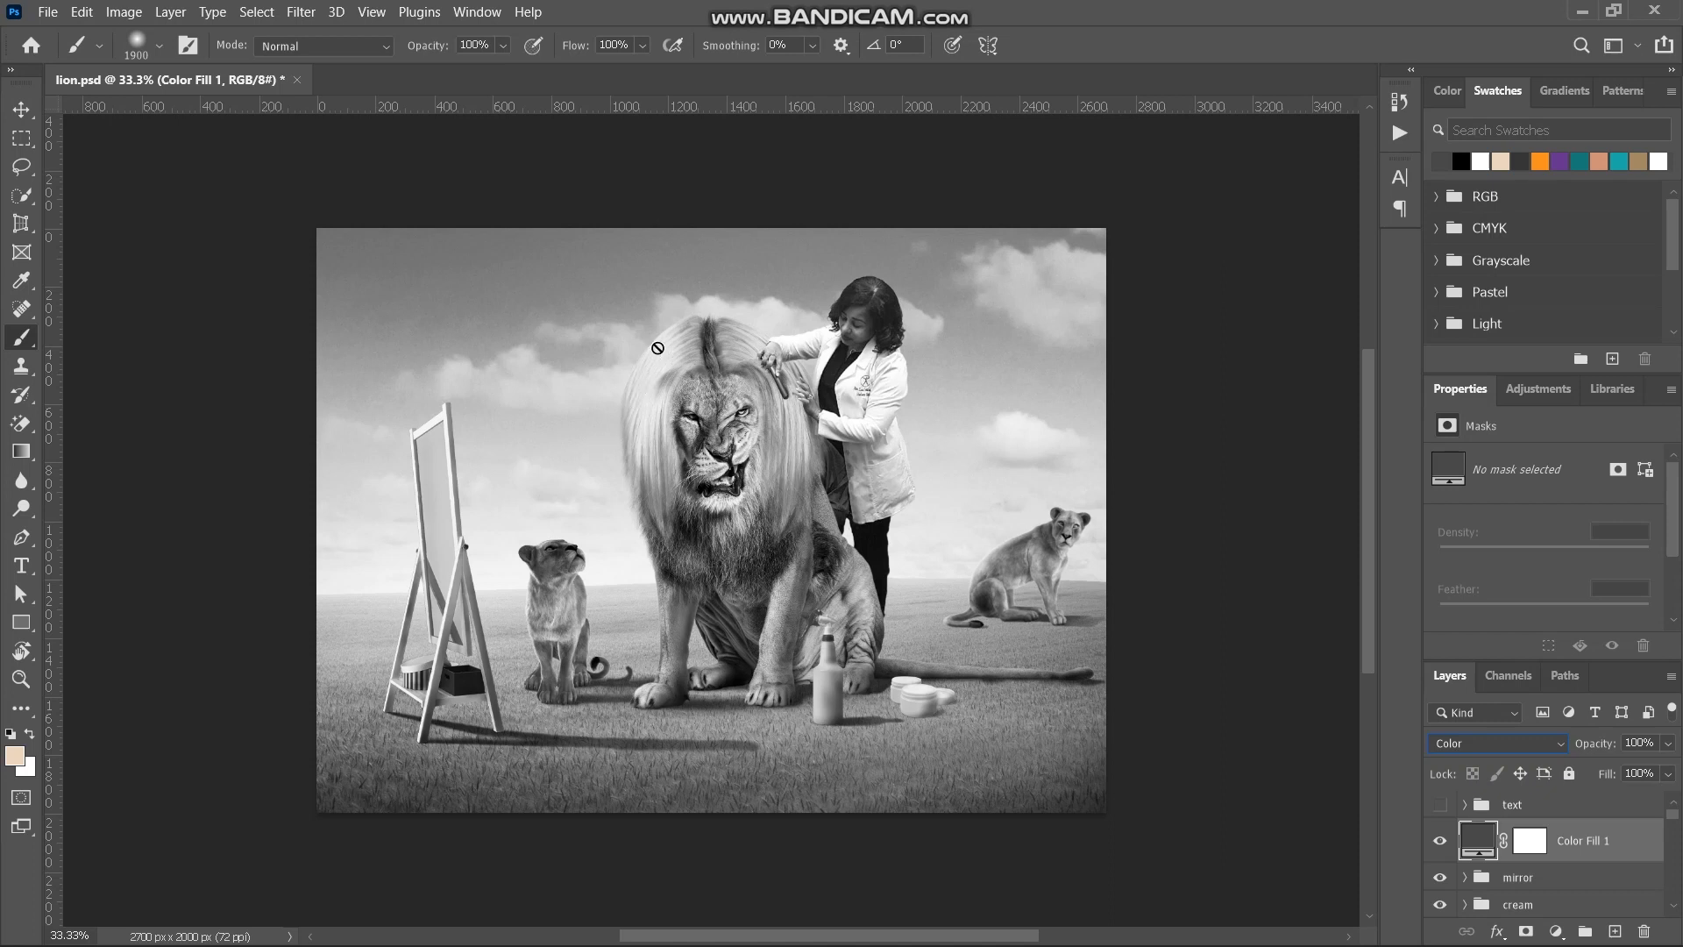
# - Try a curve point at Input 208, Output 79 in the mirror group's Curves 13 adjustment, and undo it
pyautogui.click(1463, 876)
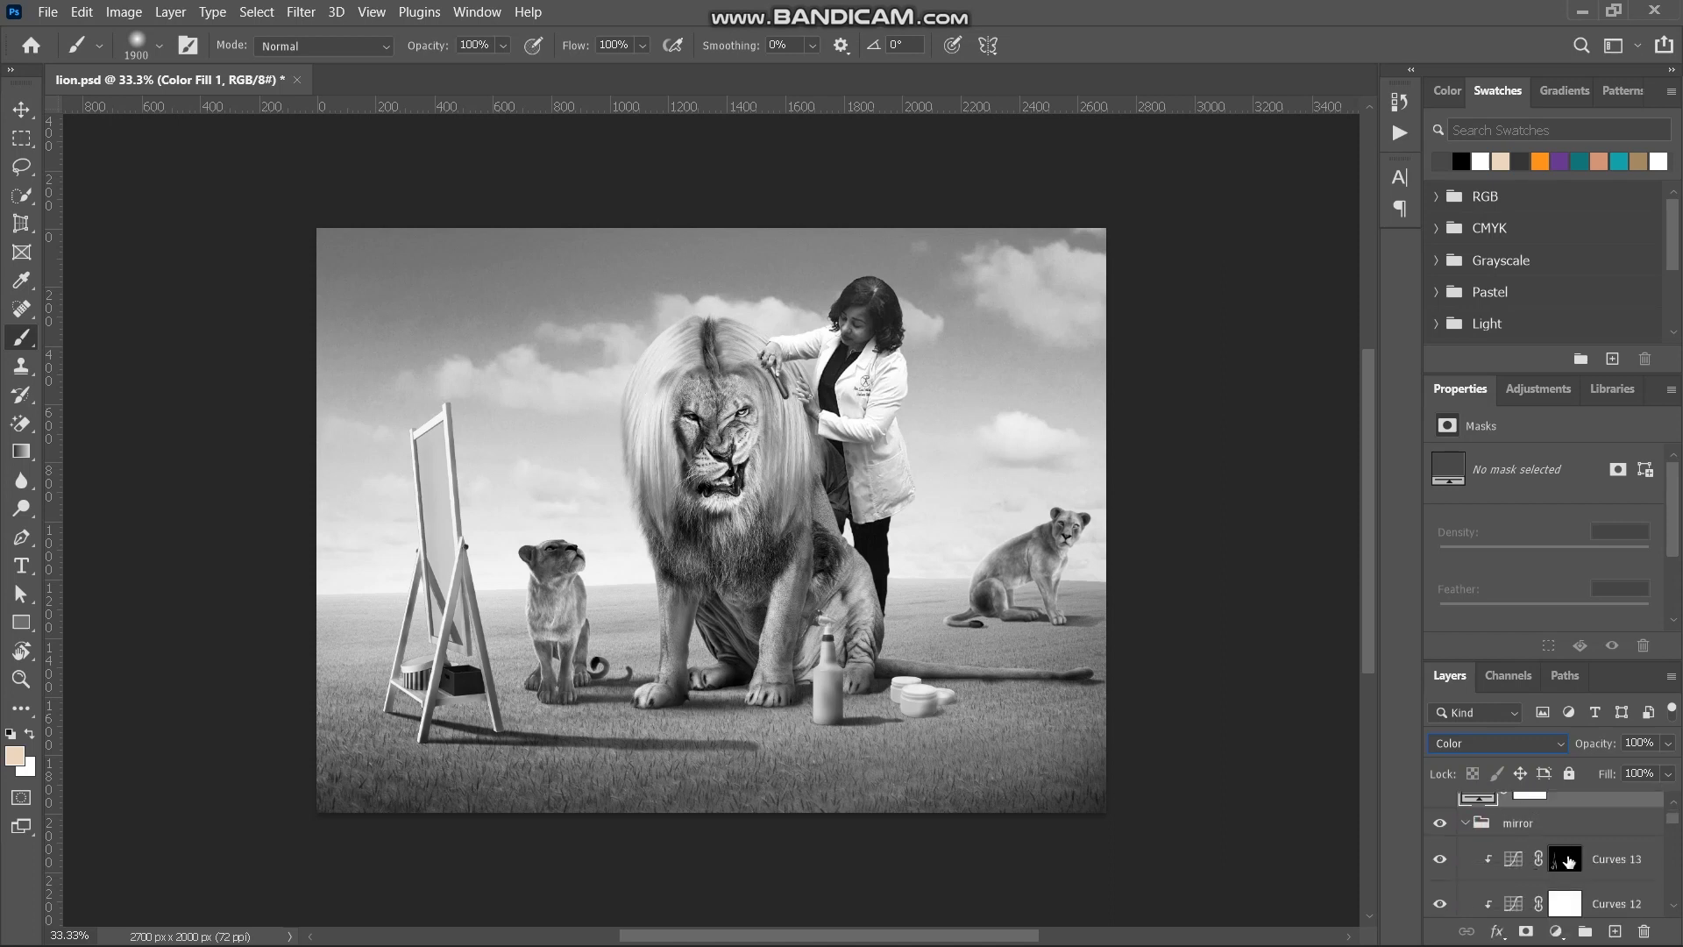
pyautogui.click(1568, 861)
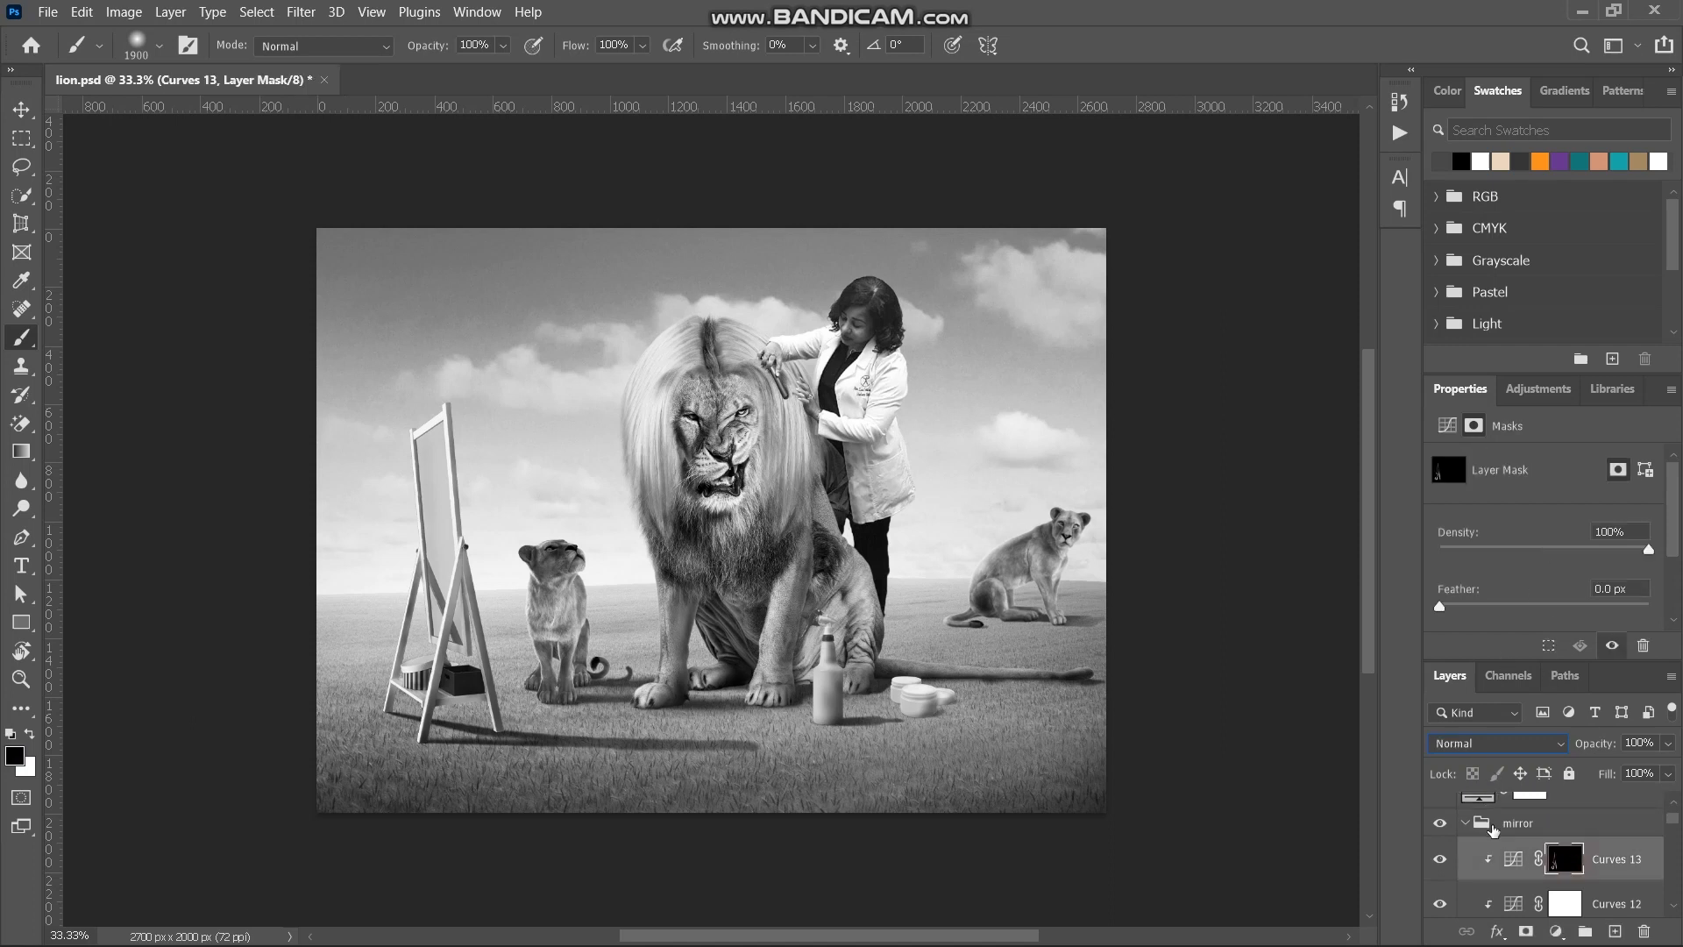
pyautogui.click(1511, 859)
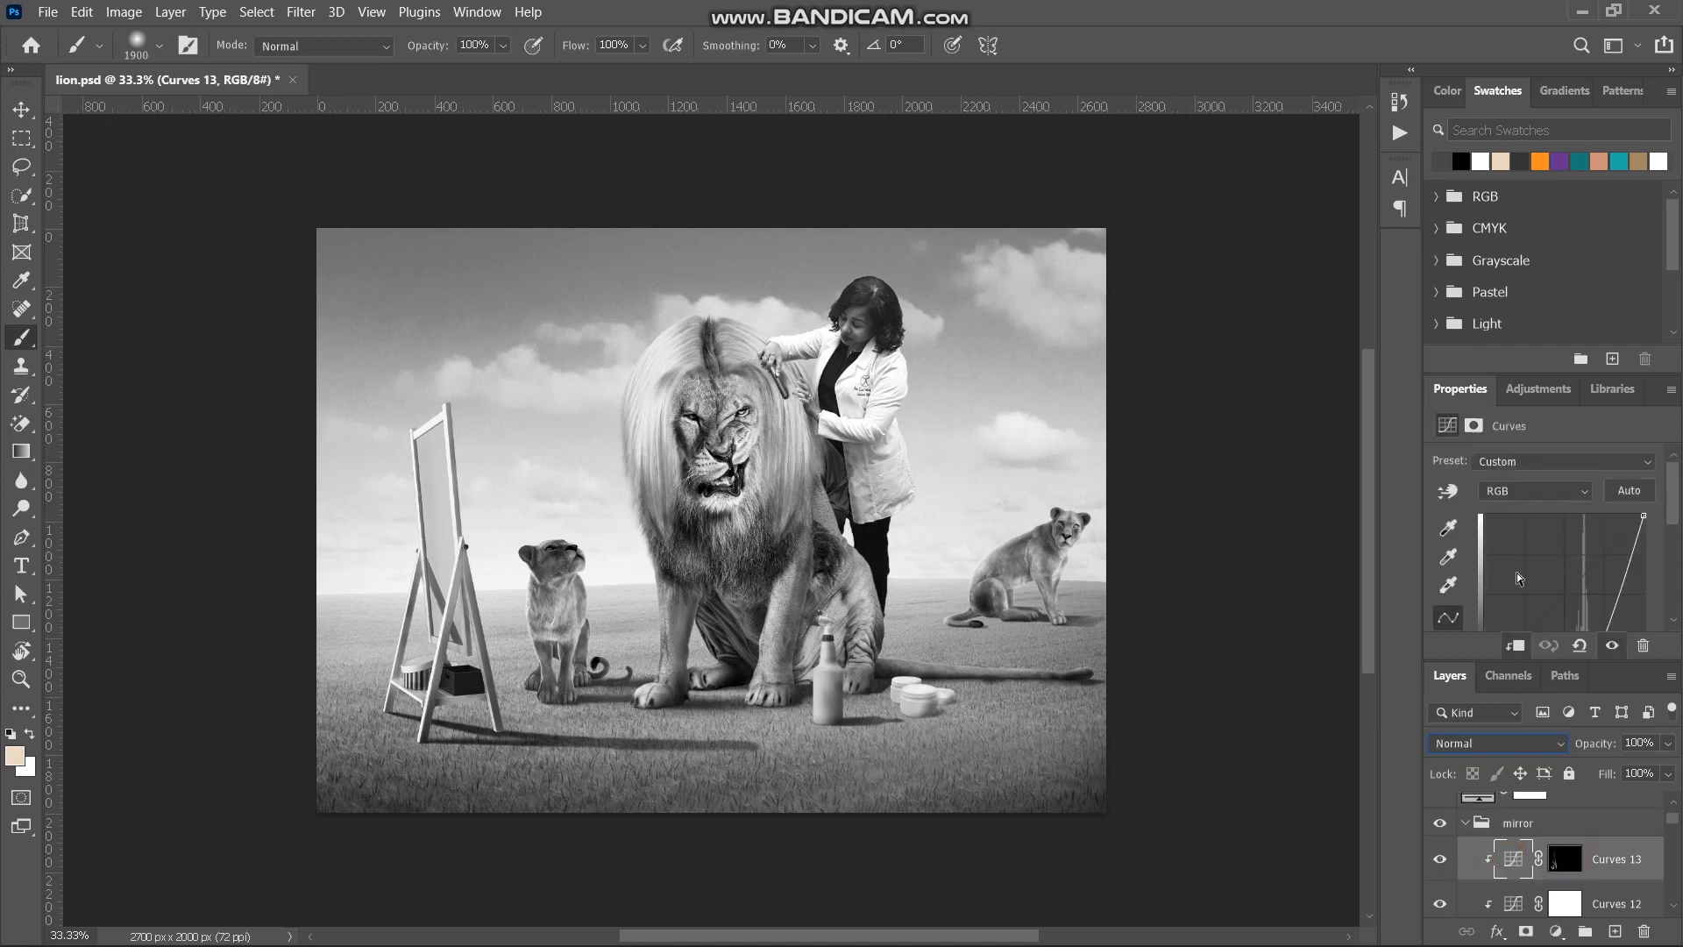
pyautogui.moveTo(1590, 579); pyautogui.dragTo(1614, 537)
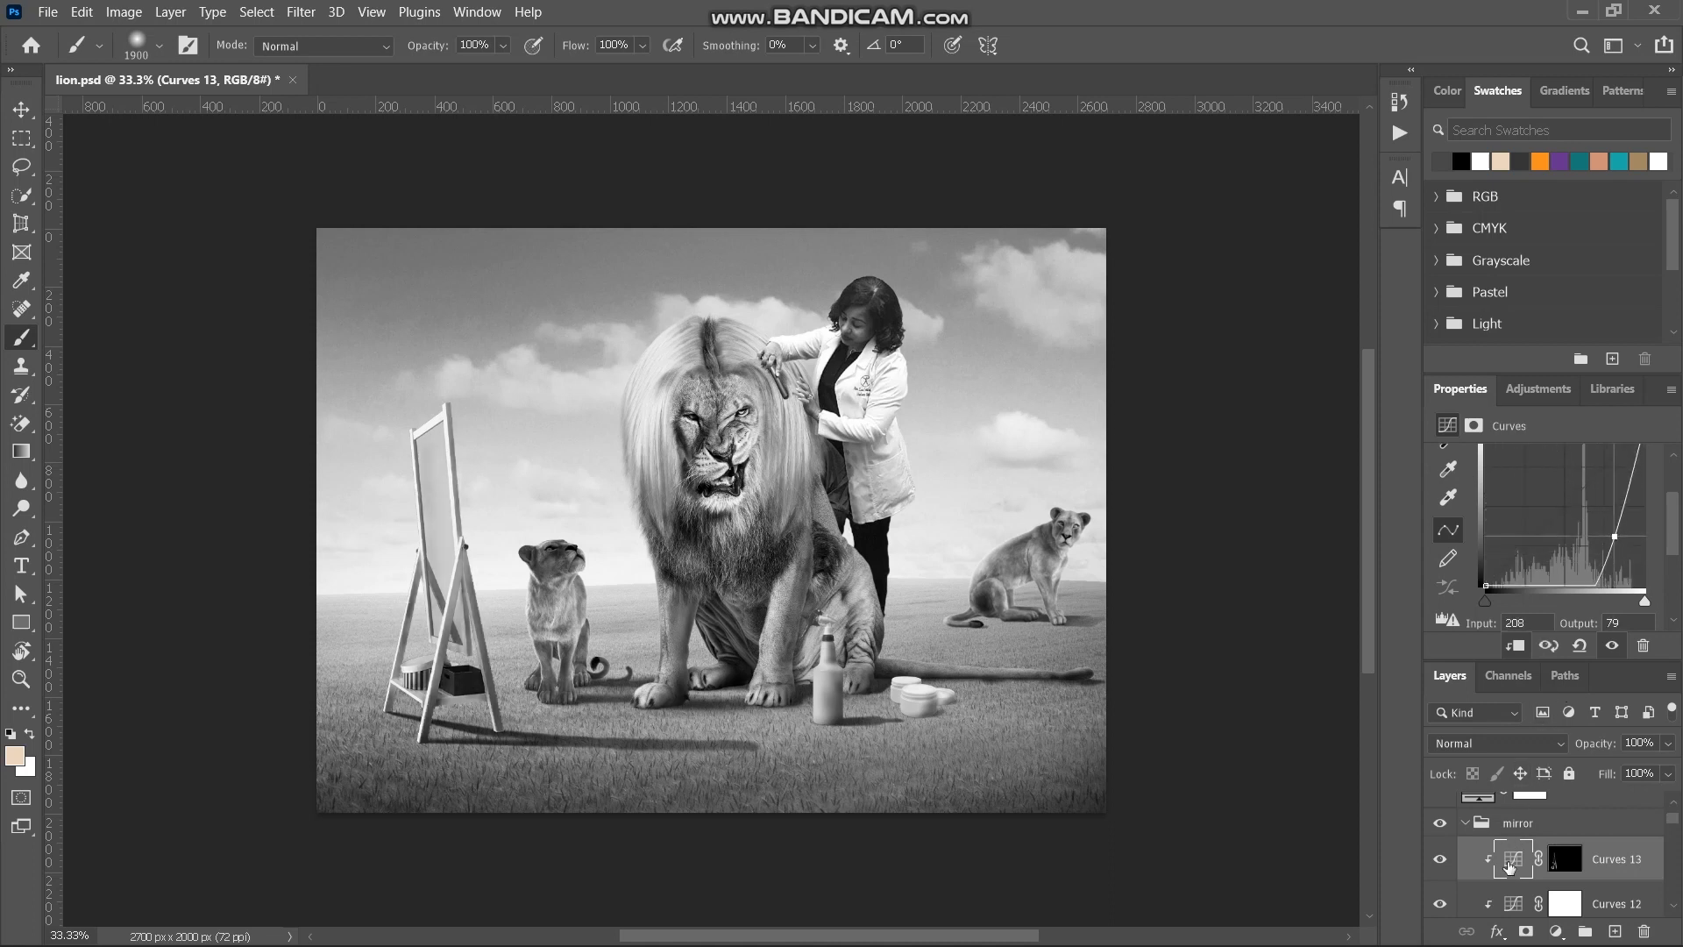
pyautogui.hotkey('ctrl', 'z')
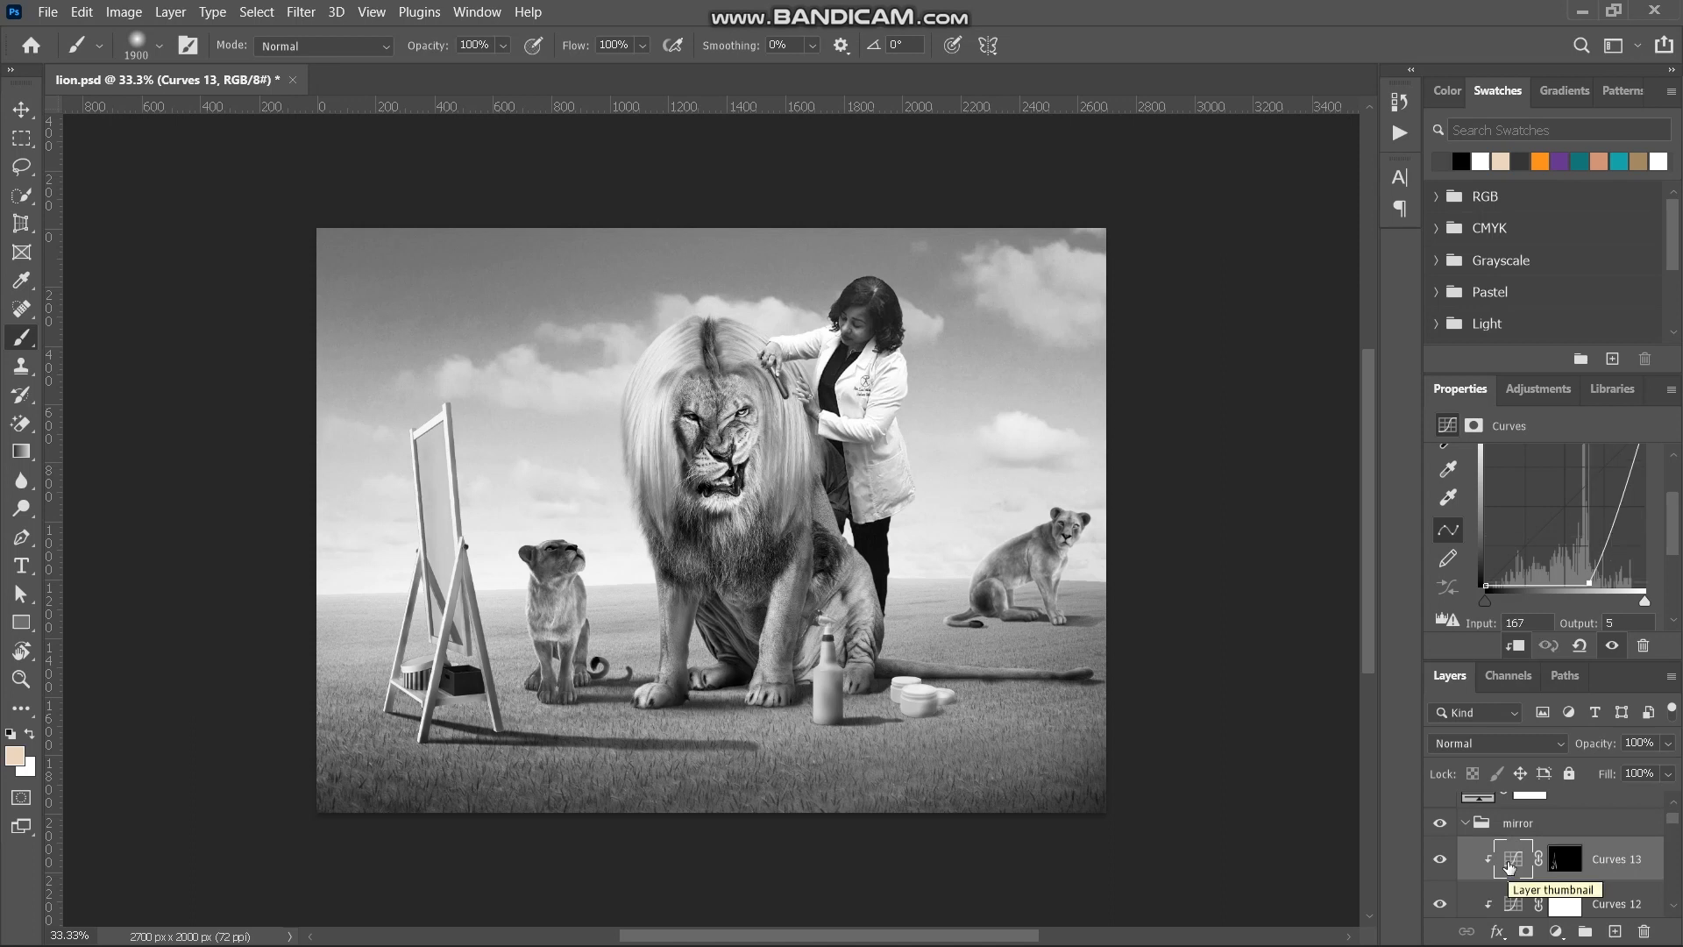
pyautogui.click(1467, 825)
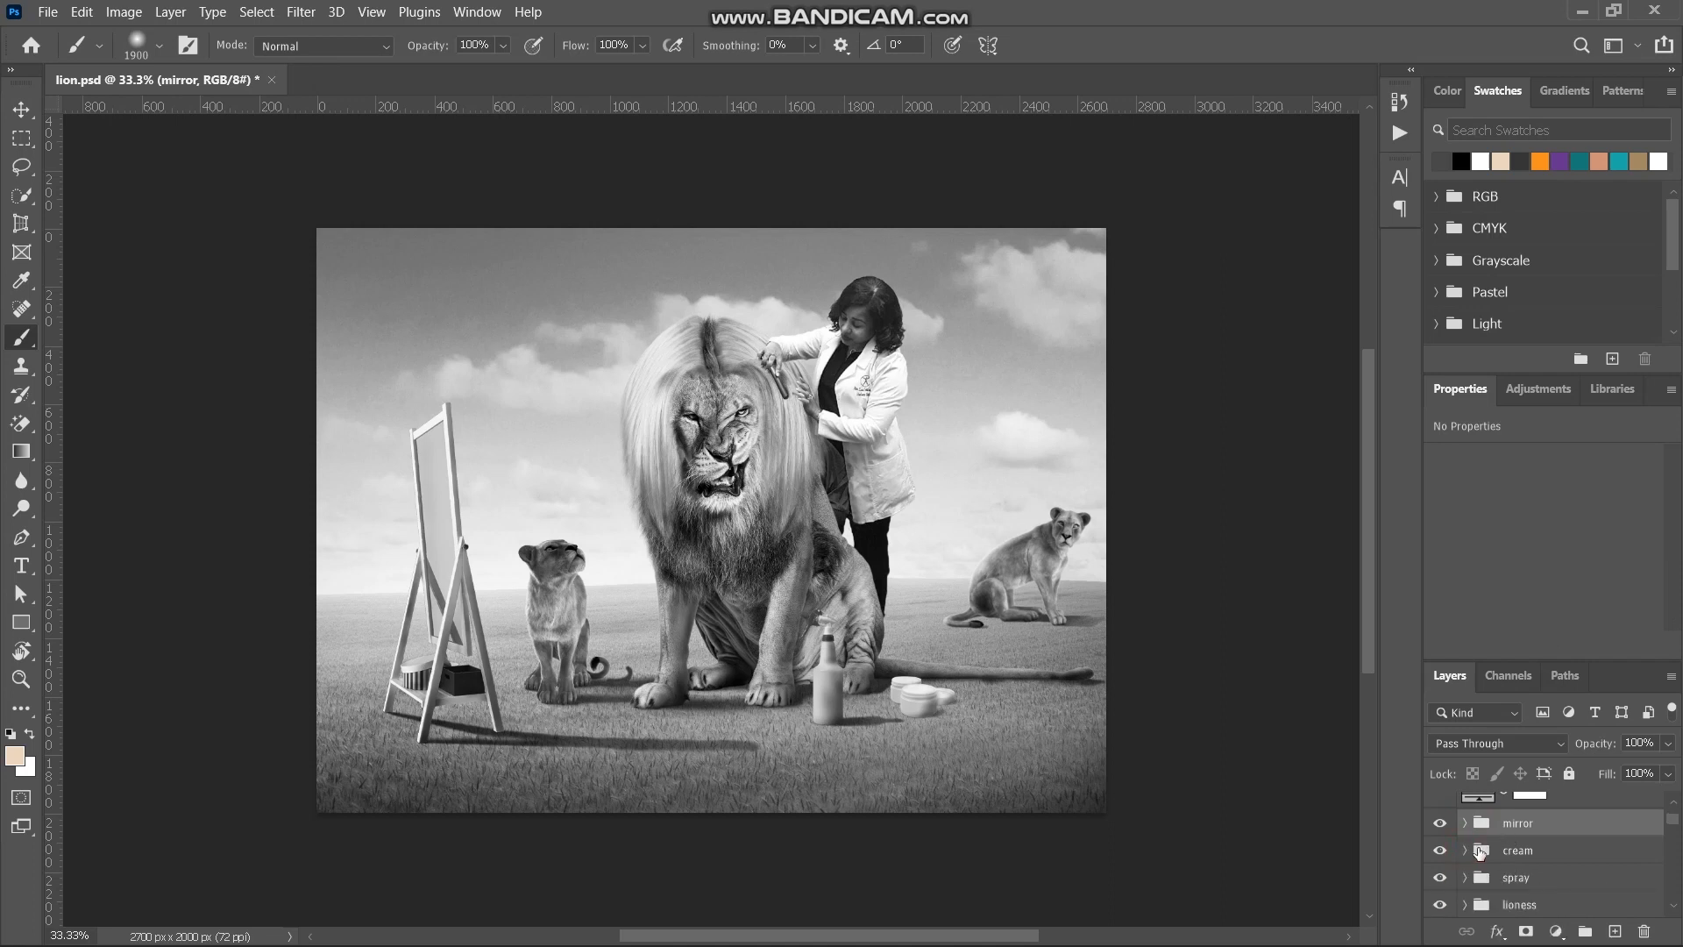
# - Change the grey fill layer's blend mode to Luminosity to compare the image's colours, and hide the layer
pyautogui.scroll(1, 1481, 852)
pyautogui.click(1487, 847)
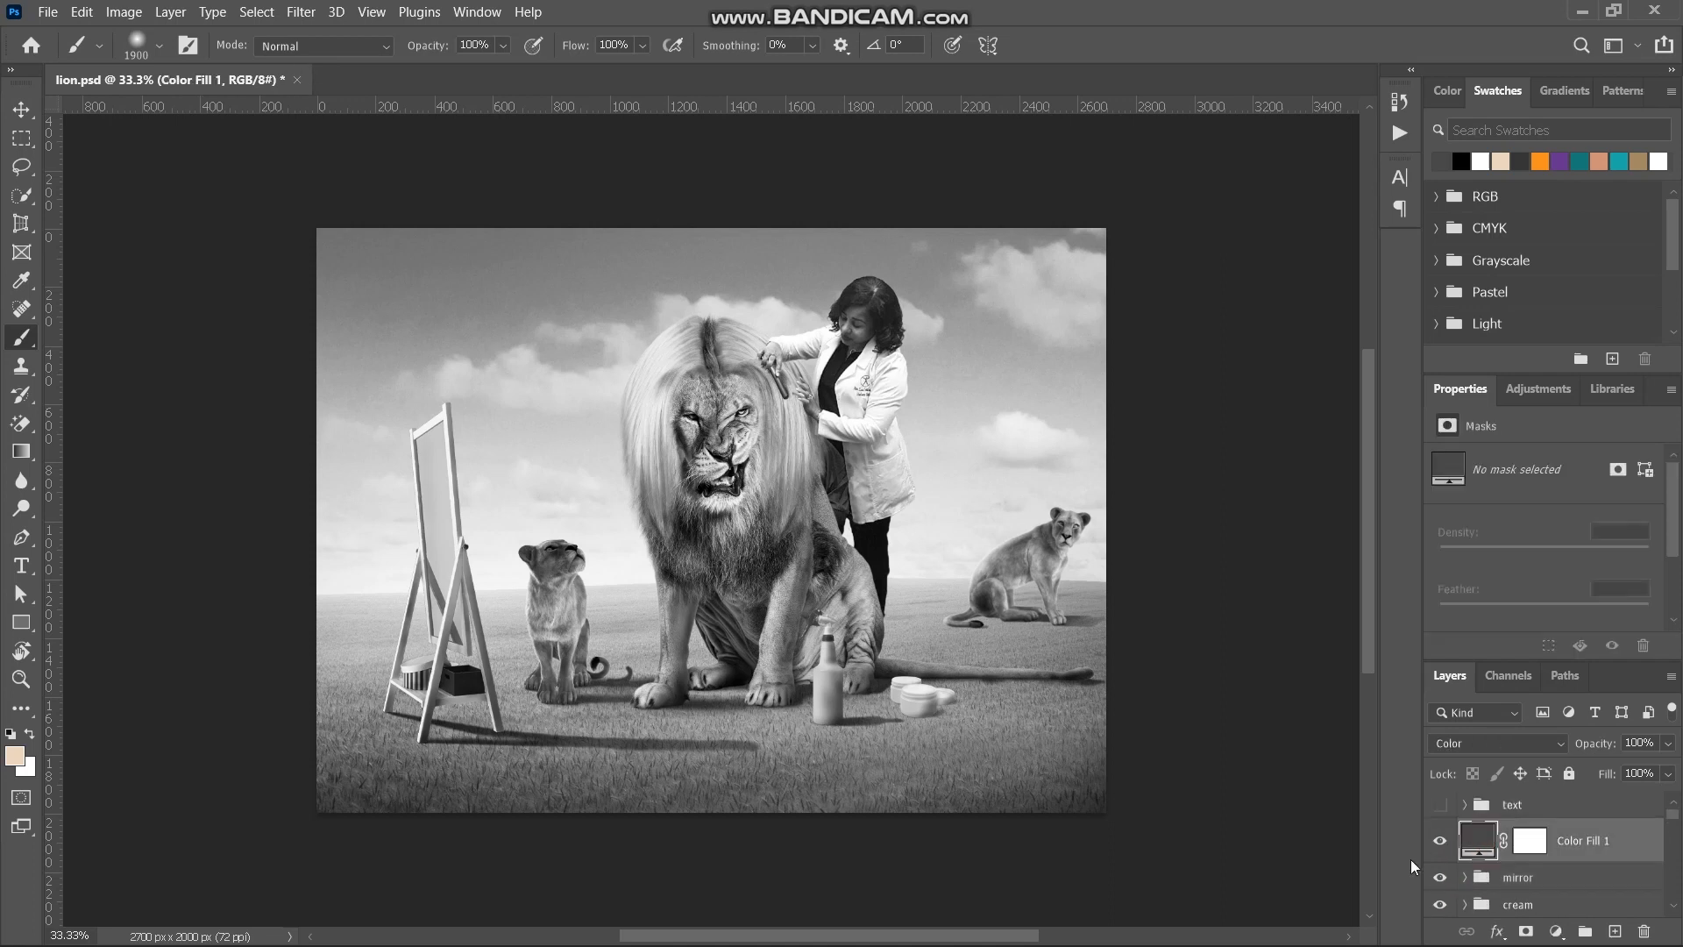
pyautogui.click(1557, 745)
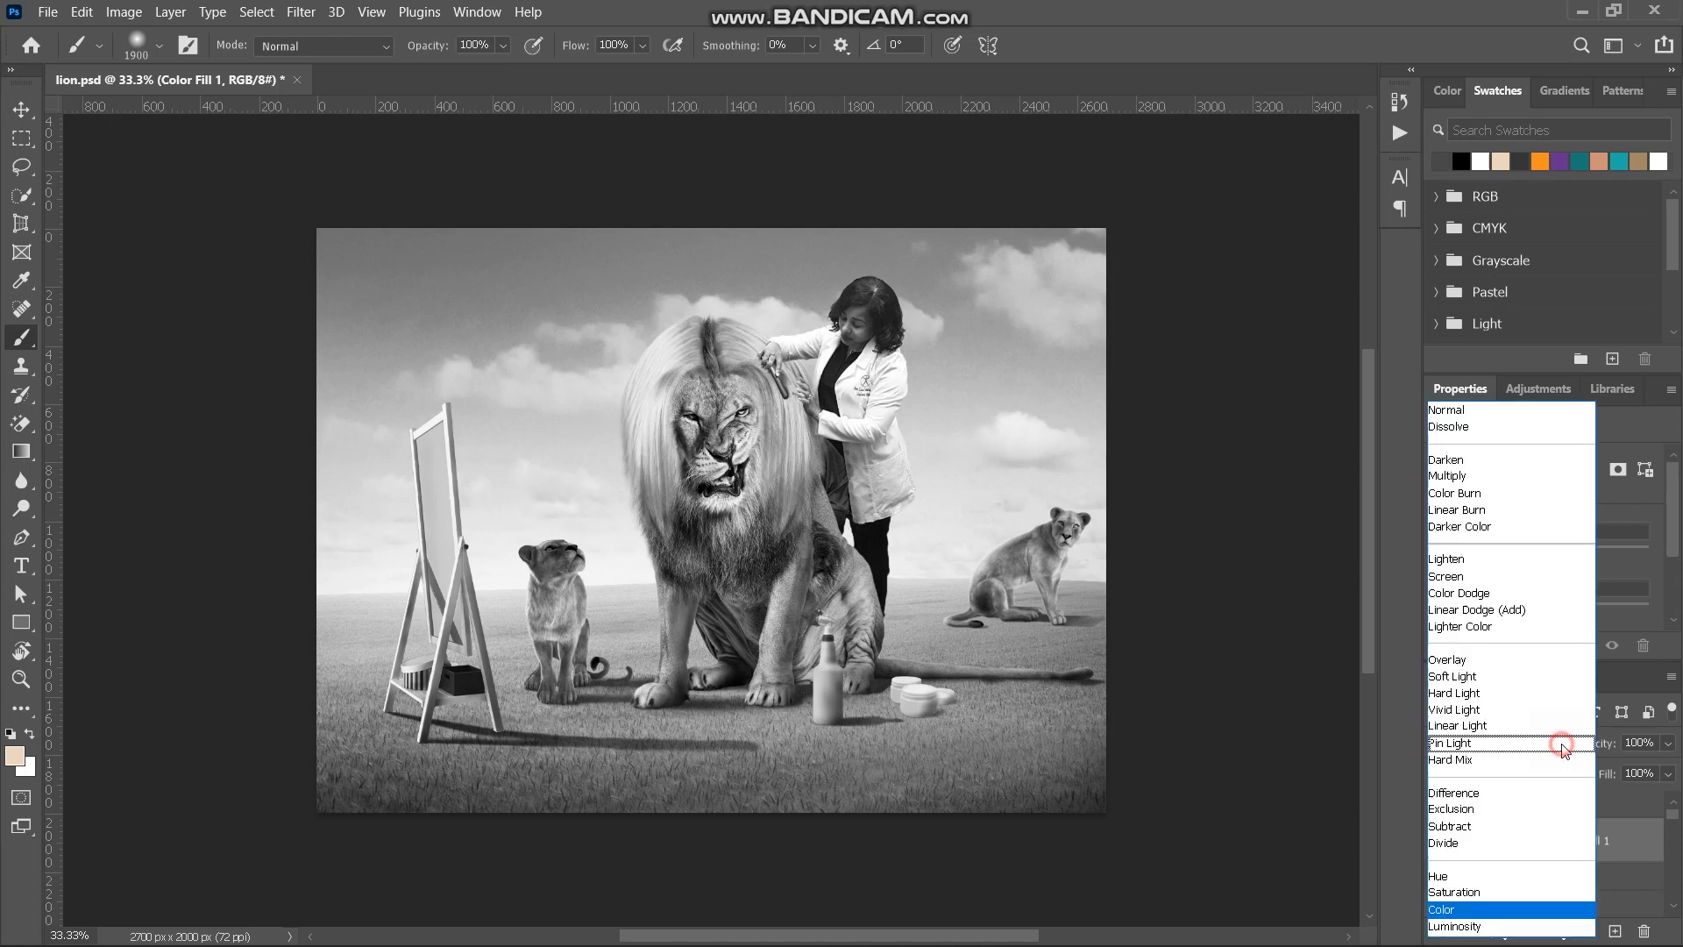
pyautogui.click(1458, 926)
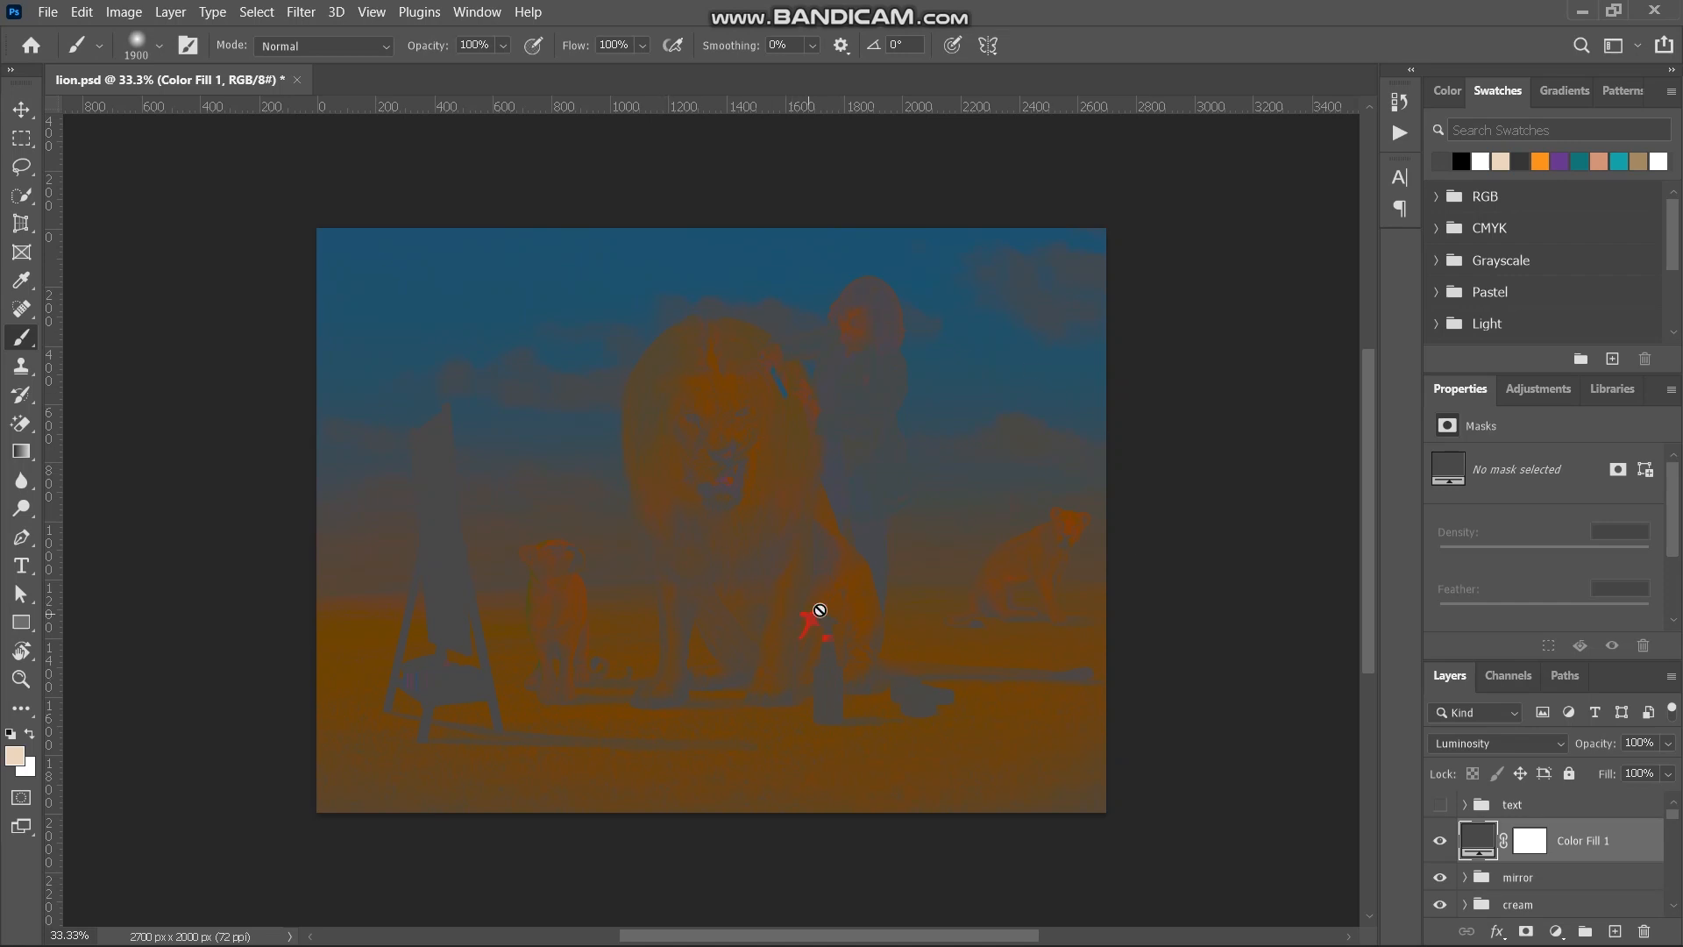
pyautogui.click(1442, 841)
# - Raise the ground's Hue/Saturation adjustment to Saturation +9 and collapse the bg group
pyautogui.scroll(-5, 1538, 854)
pyautogui.scroll(5, 1538, 855)
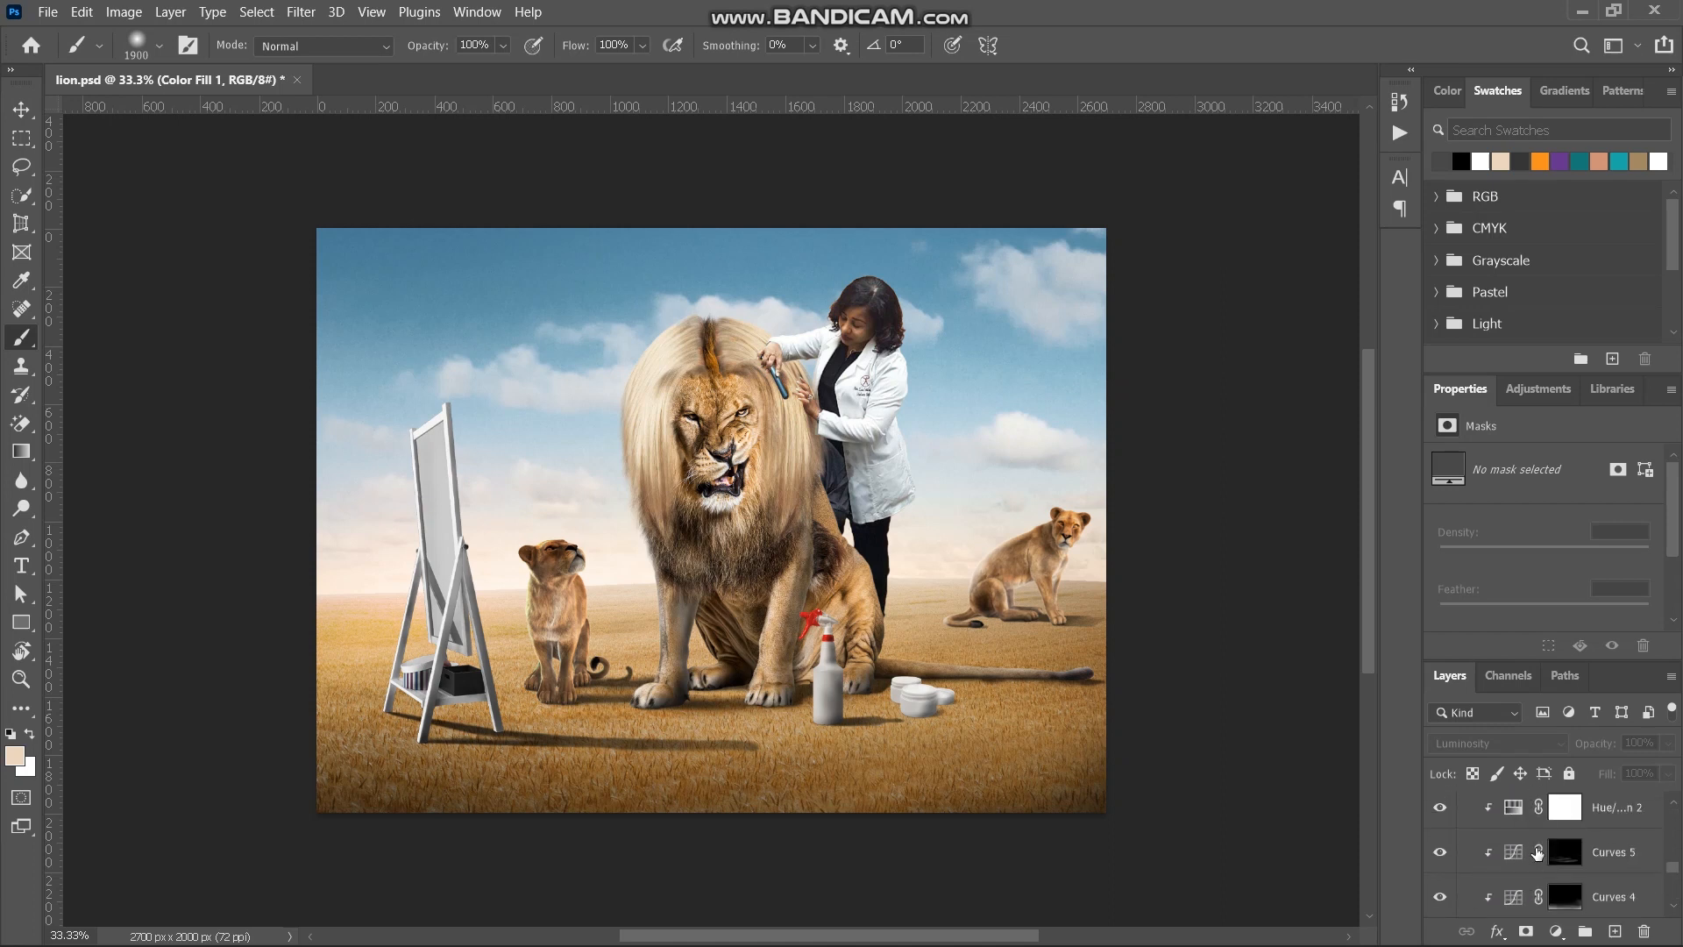
pyautogui.scroll(1, 1547, 850)
pyautogui.click(1512, 861)
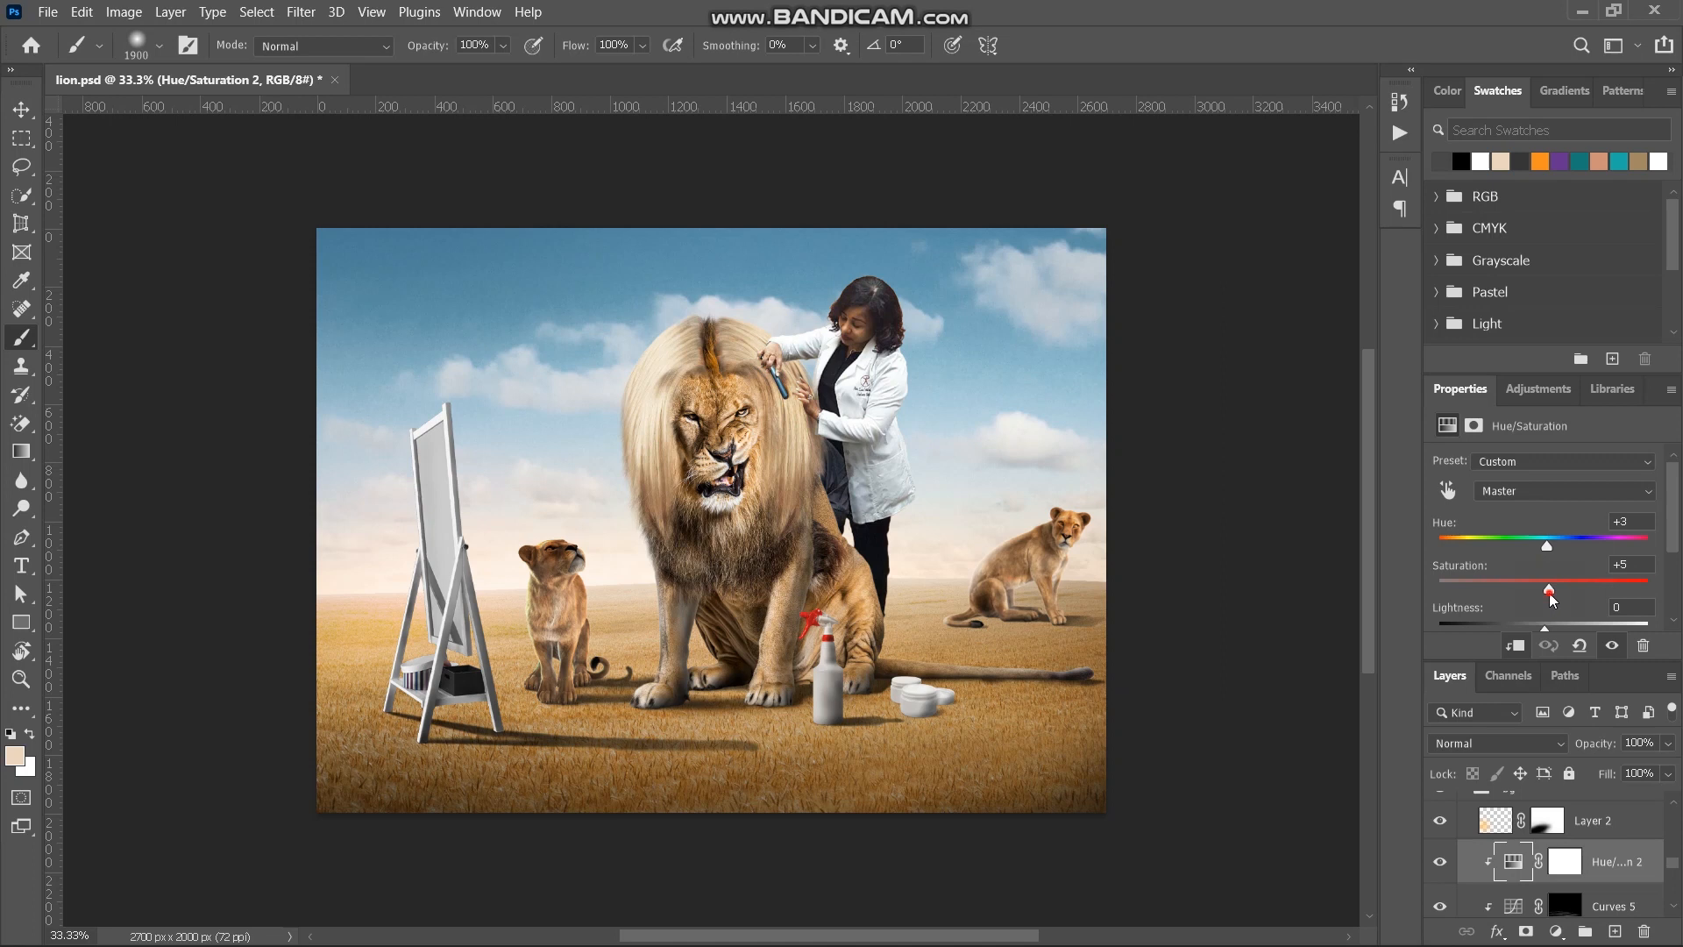
pyautogui.click(1553, 594)
pyautogui.scroll(1, 1498, 833)
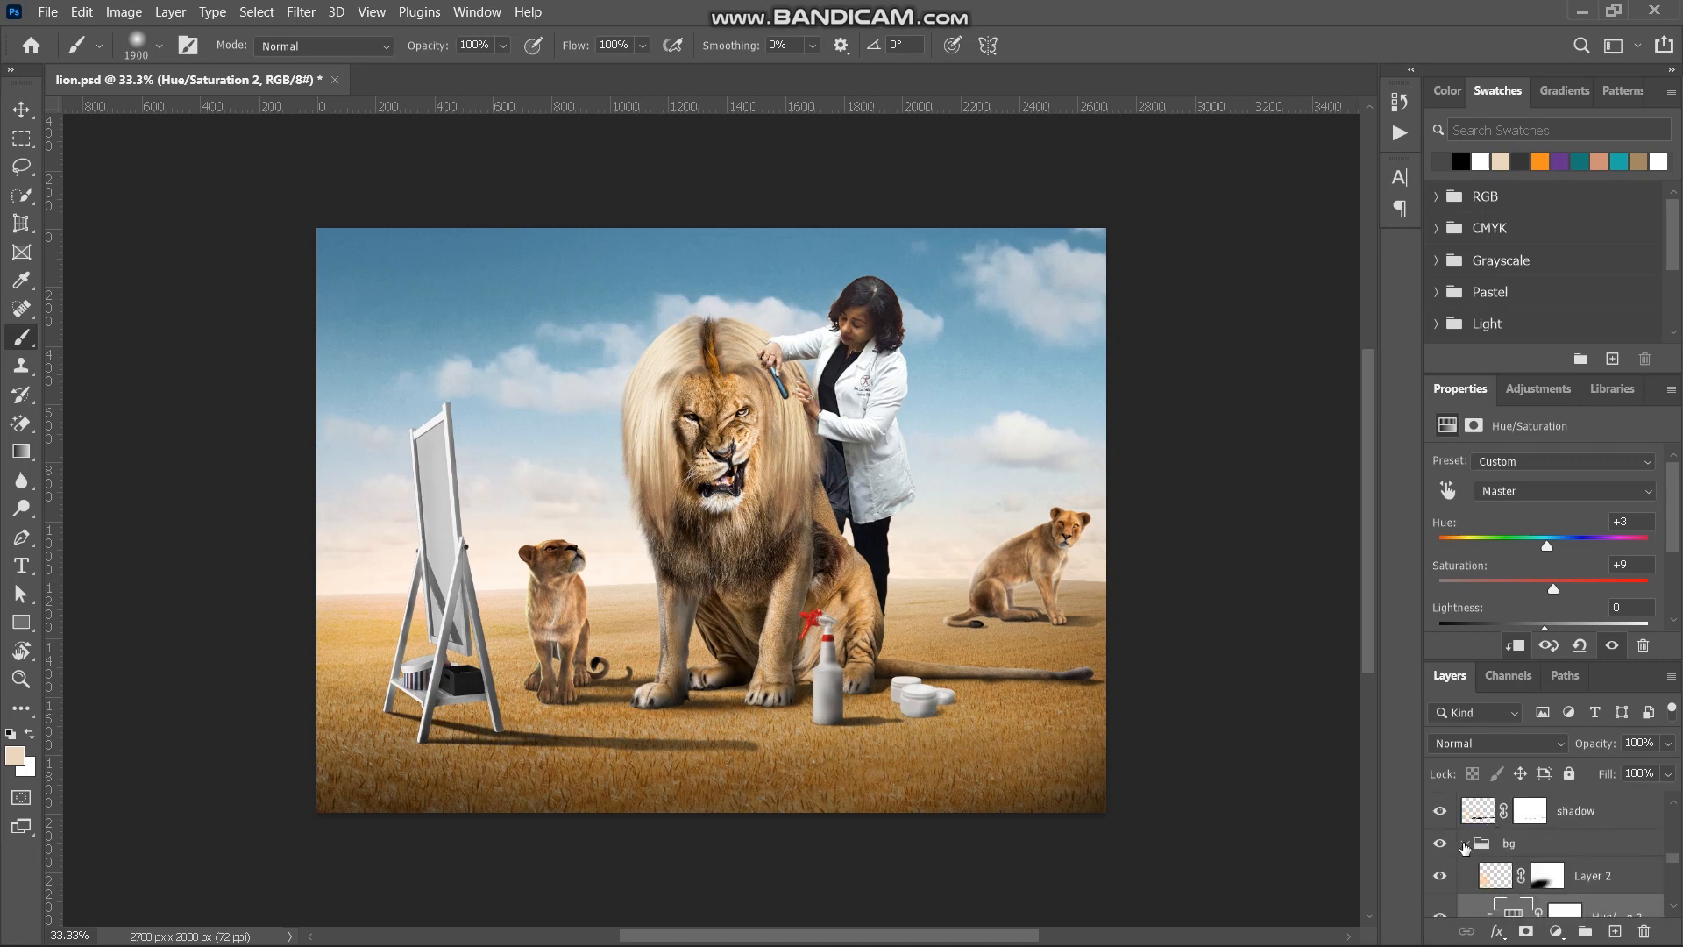
pyautogui.click(1464, 847)
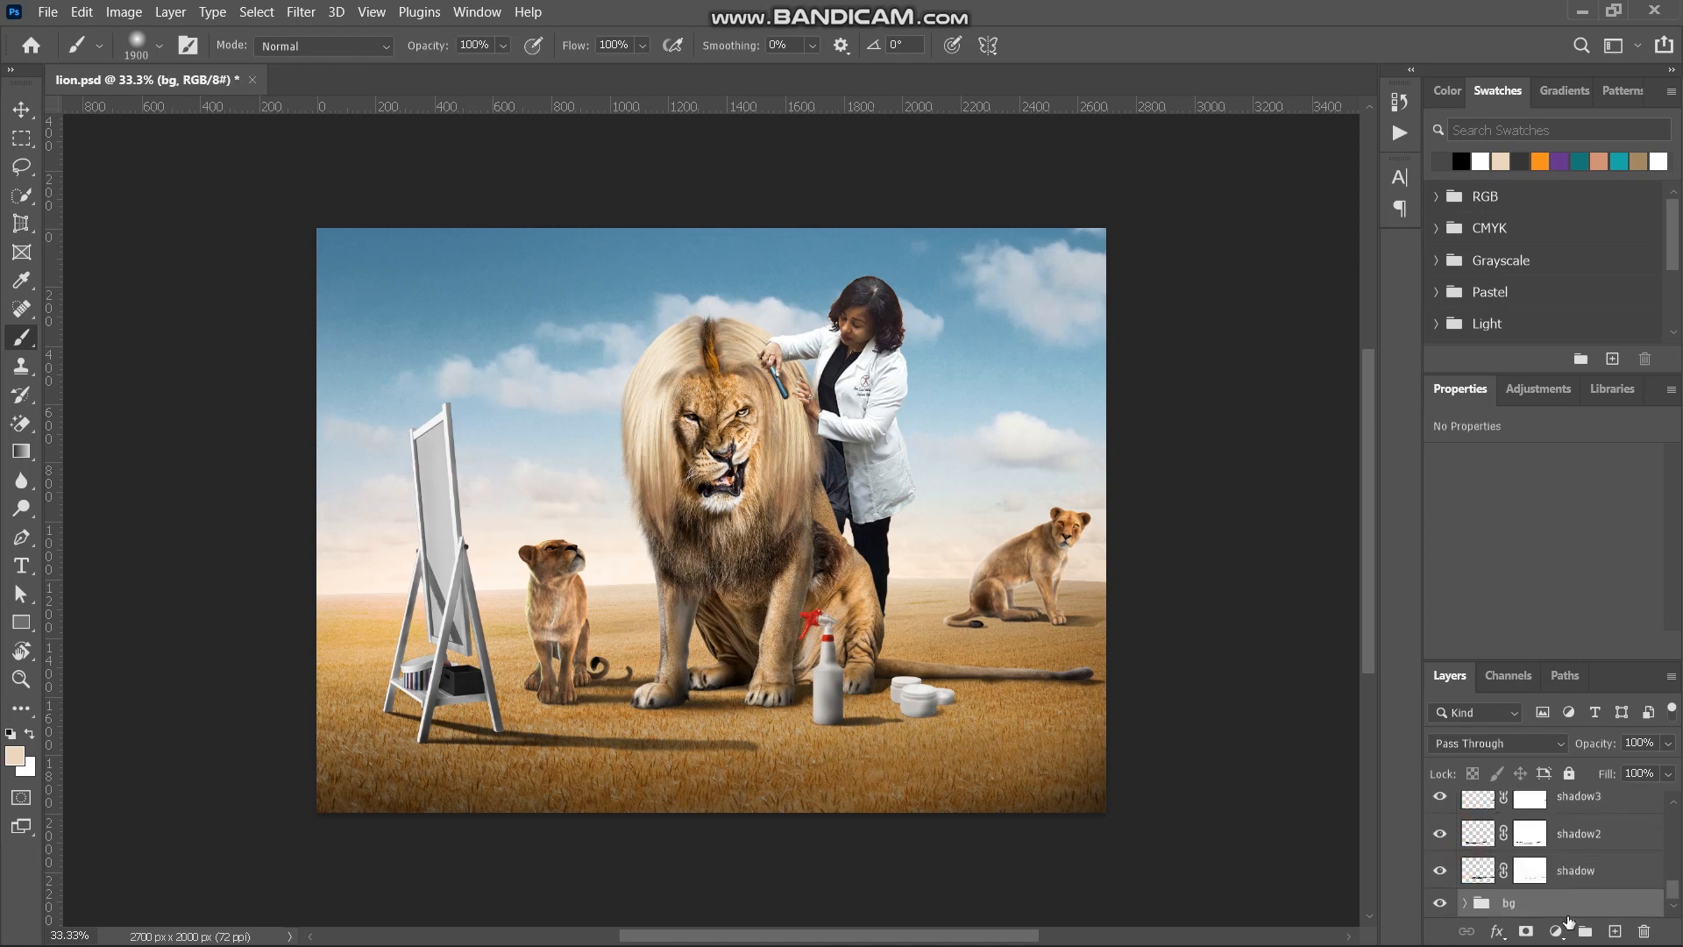
# - Expand the lady group and select its topmost Brightness/Contrast adjustment
pyautogui.scroll(1, 1561, 868)
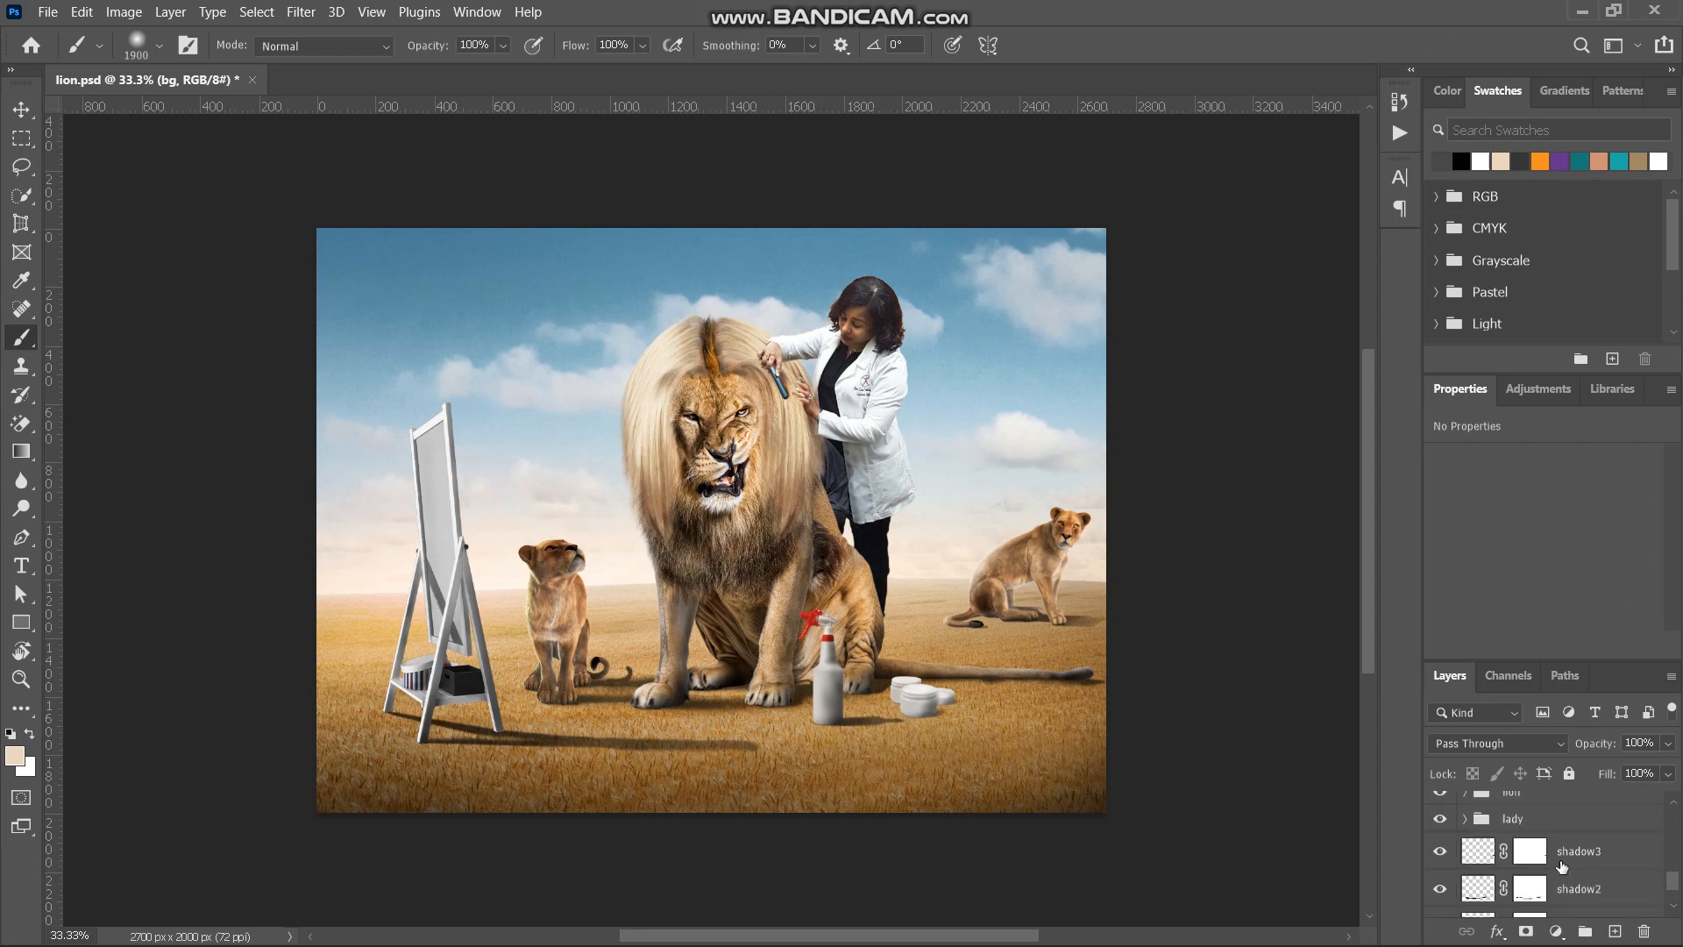
pyautogui.click(1508, 818)
pyautogui.click(1463, 819)
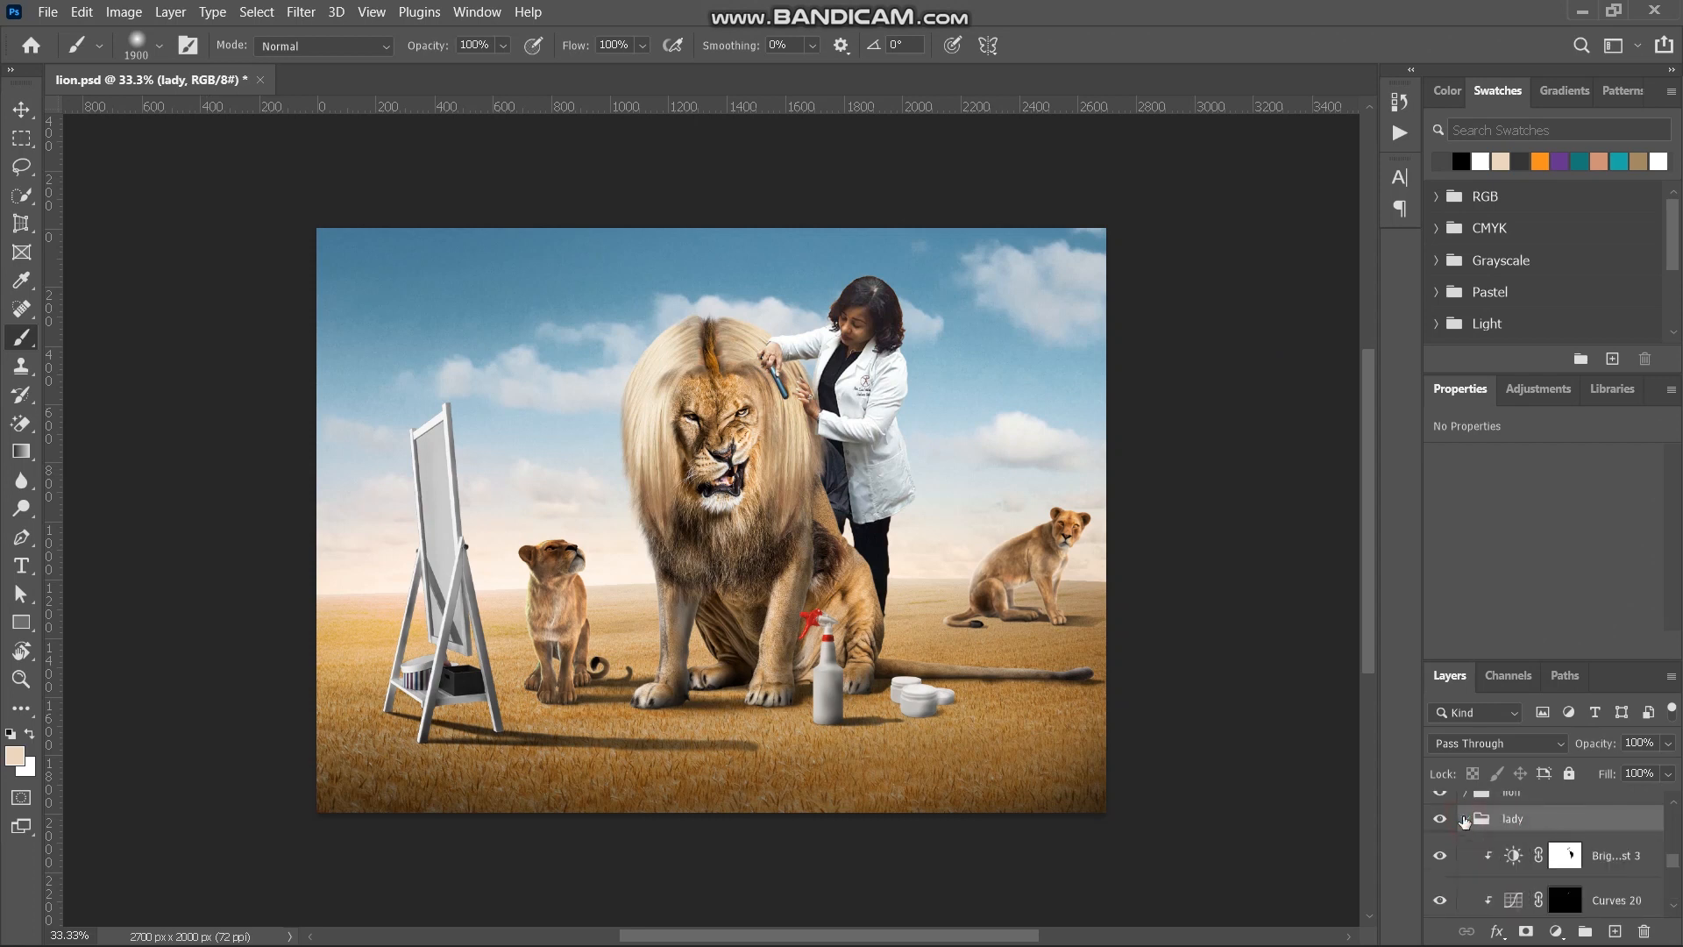
pyautogui.click(1626, 869)
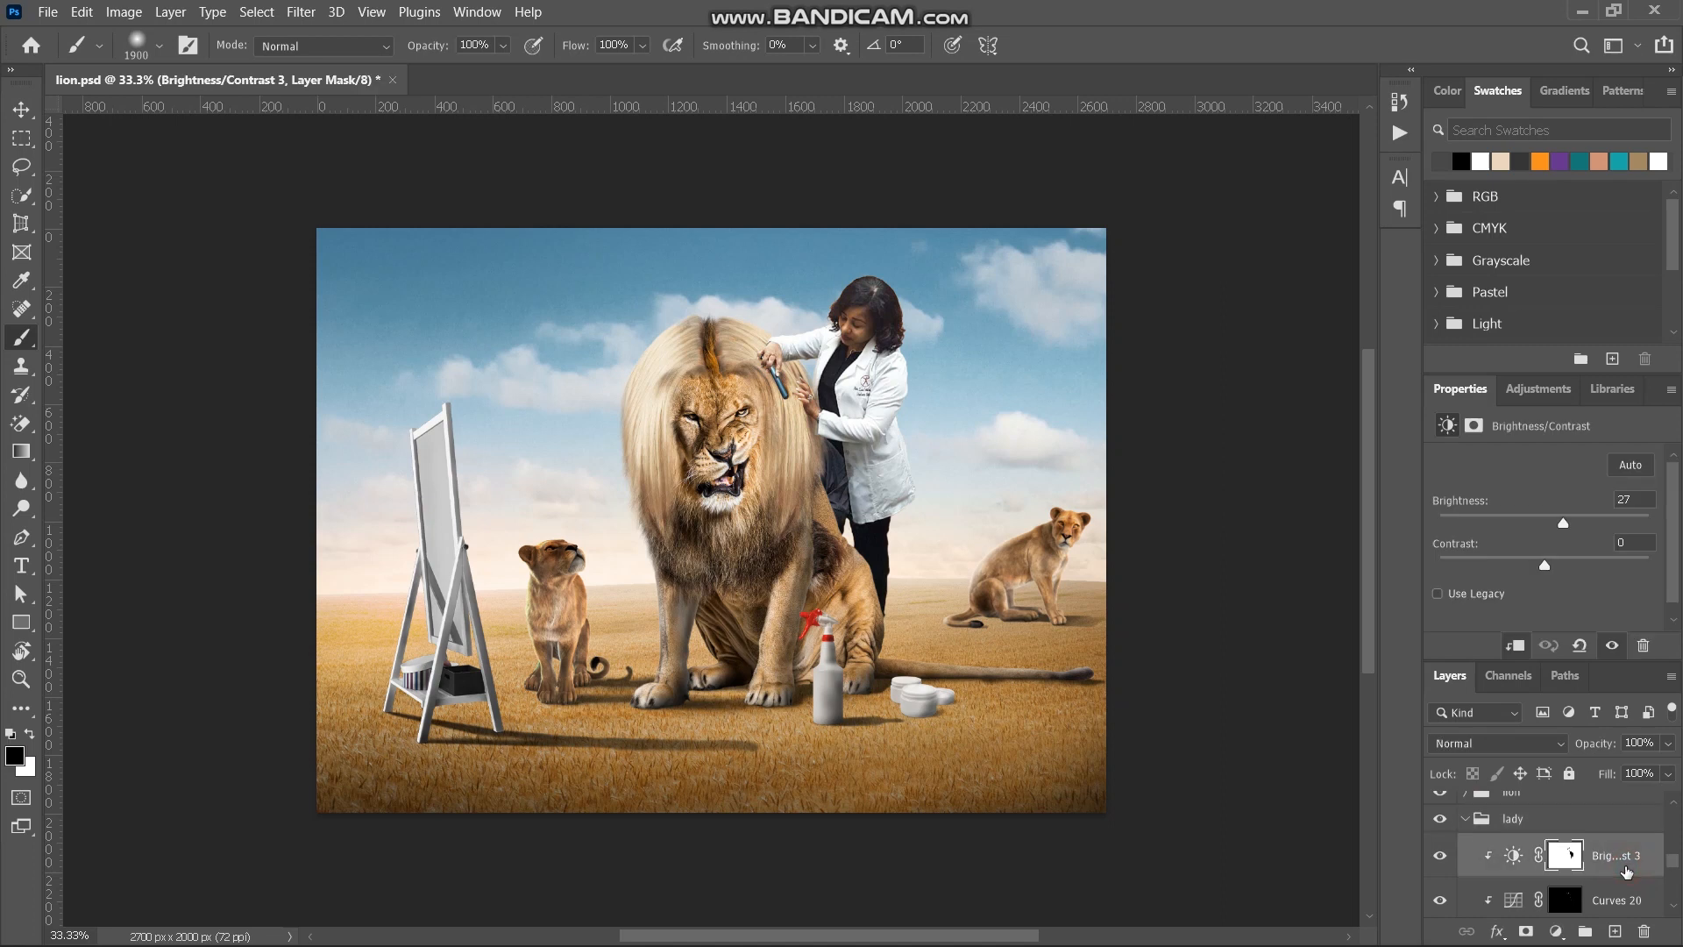
# - Expand the bg group and duplicate its ground photo layer to the top of the lady group
pyautogui.scroll(-3, 1611, 870)
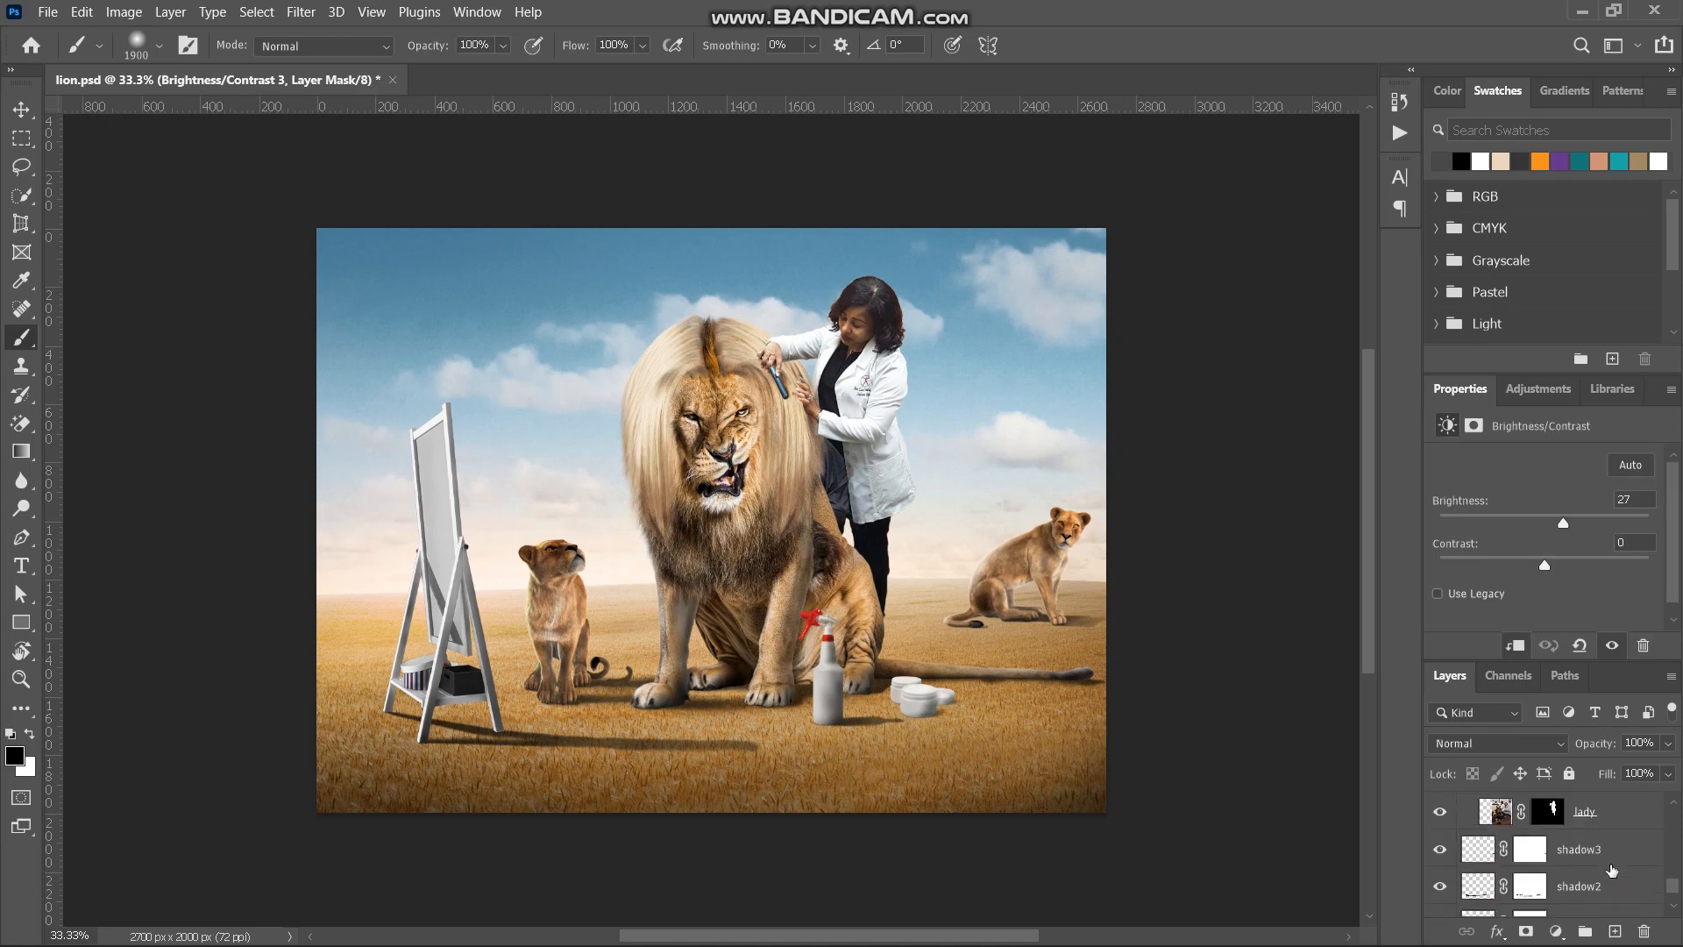
pyautogui.scroll(-2, 1611, 870)
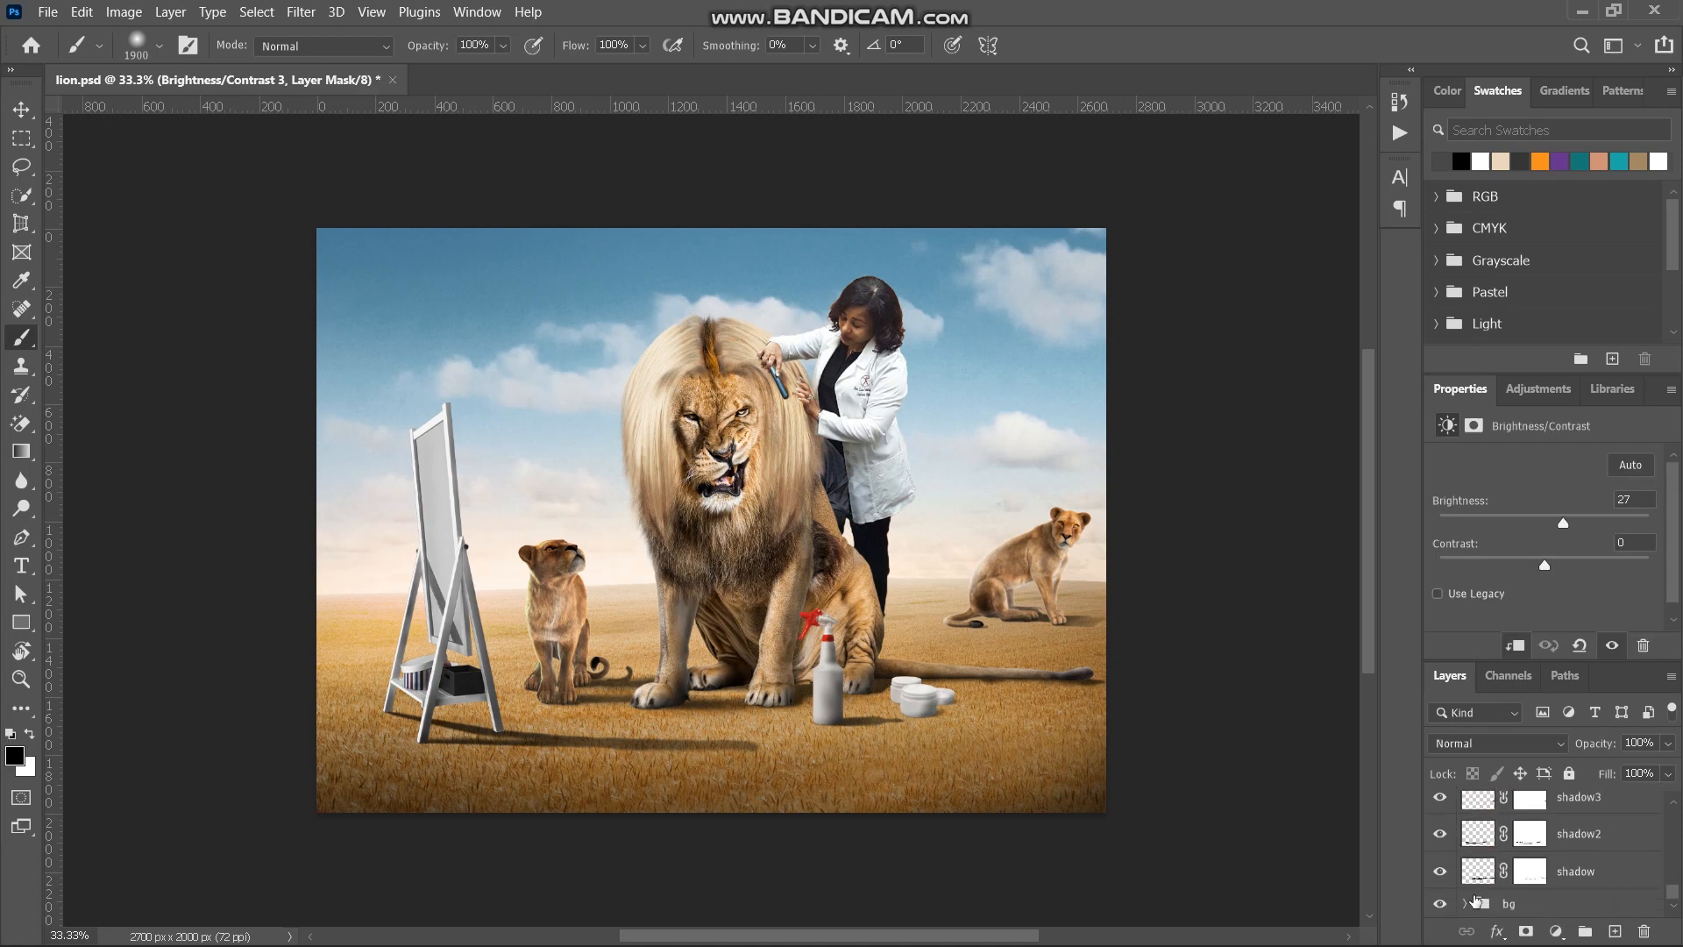
pyautogui.click(1464, 903)
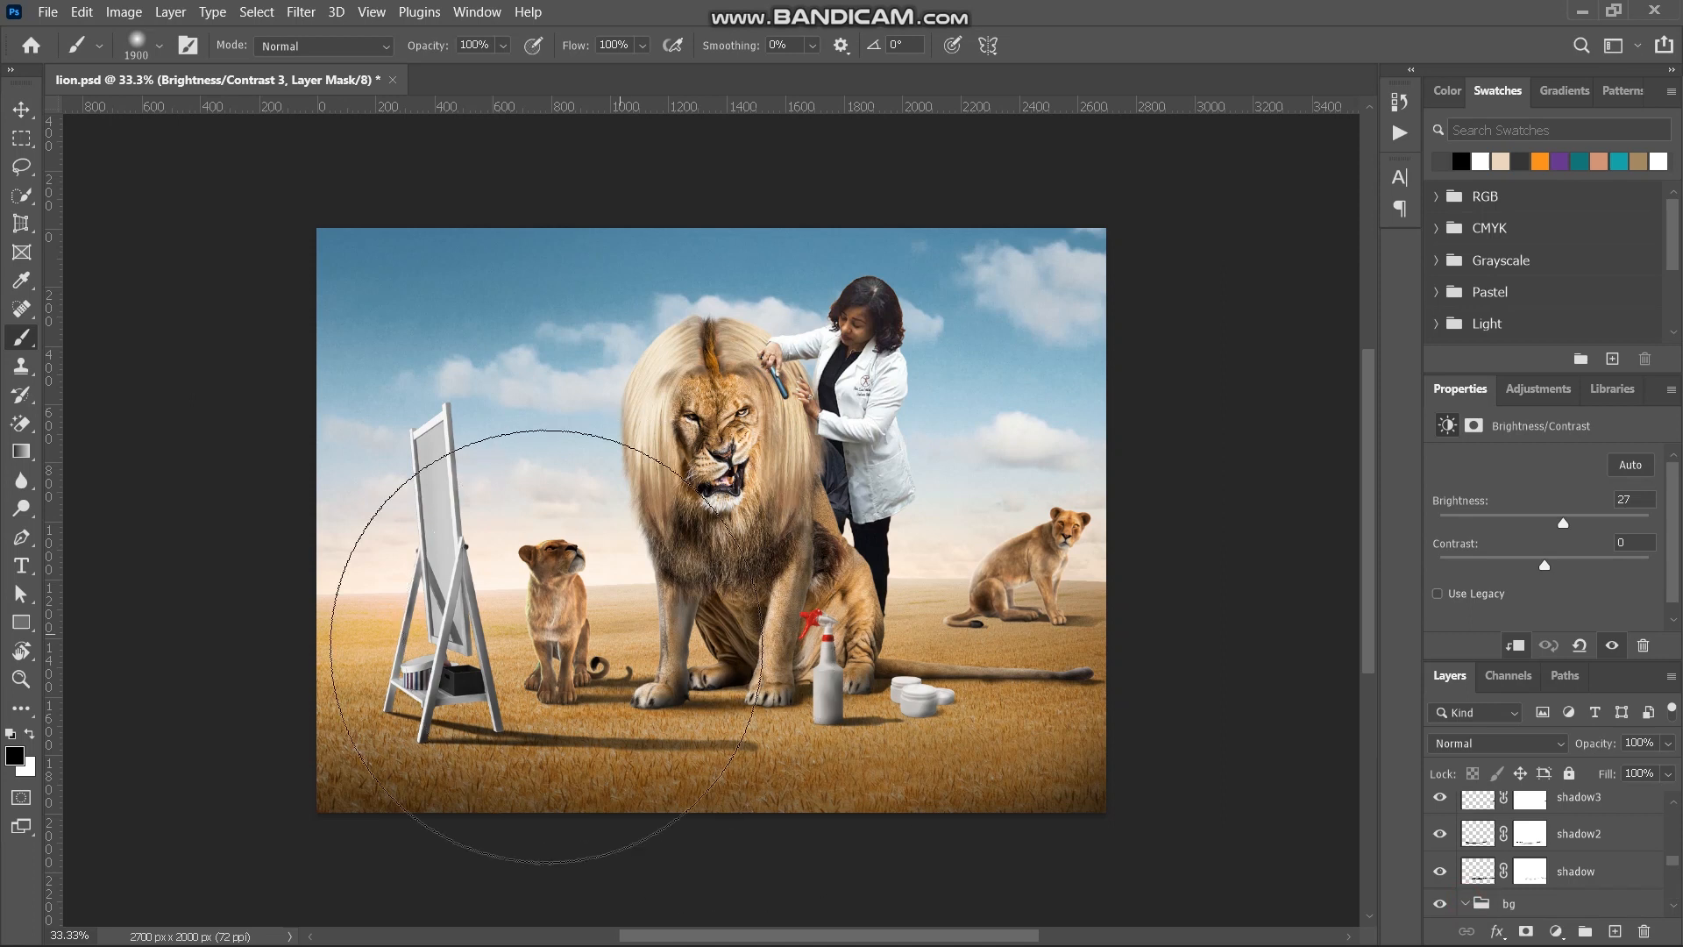
pyautogui.press('[')
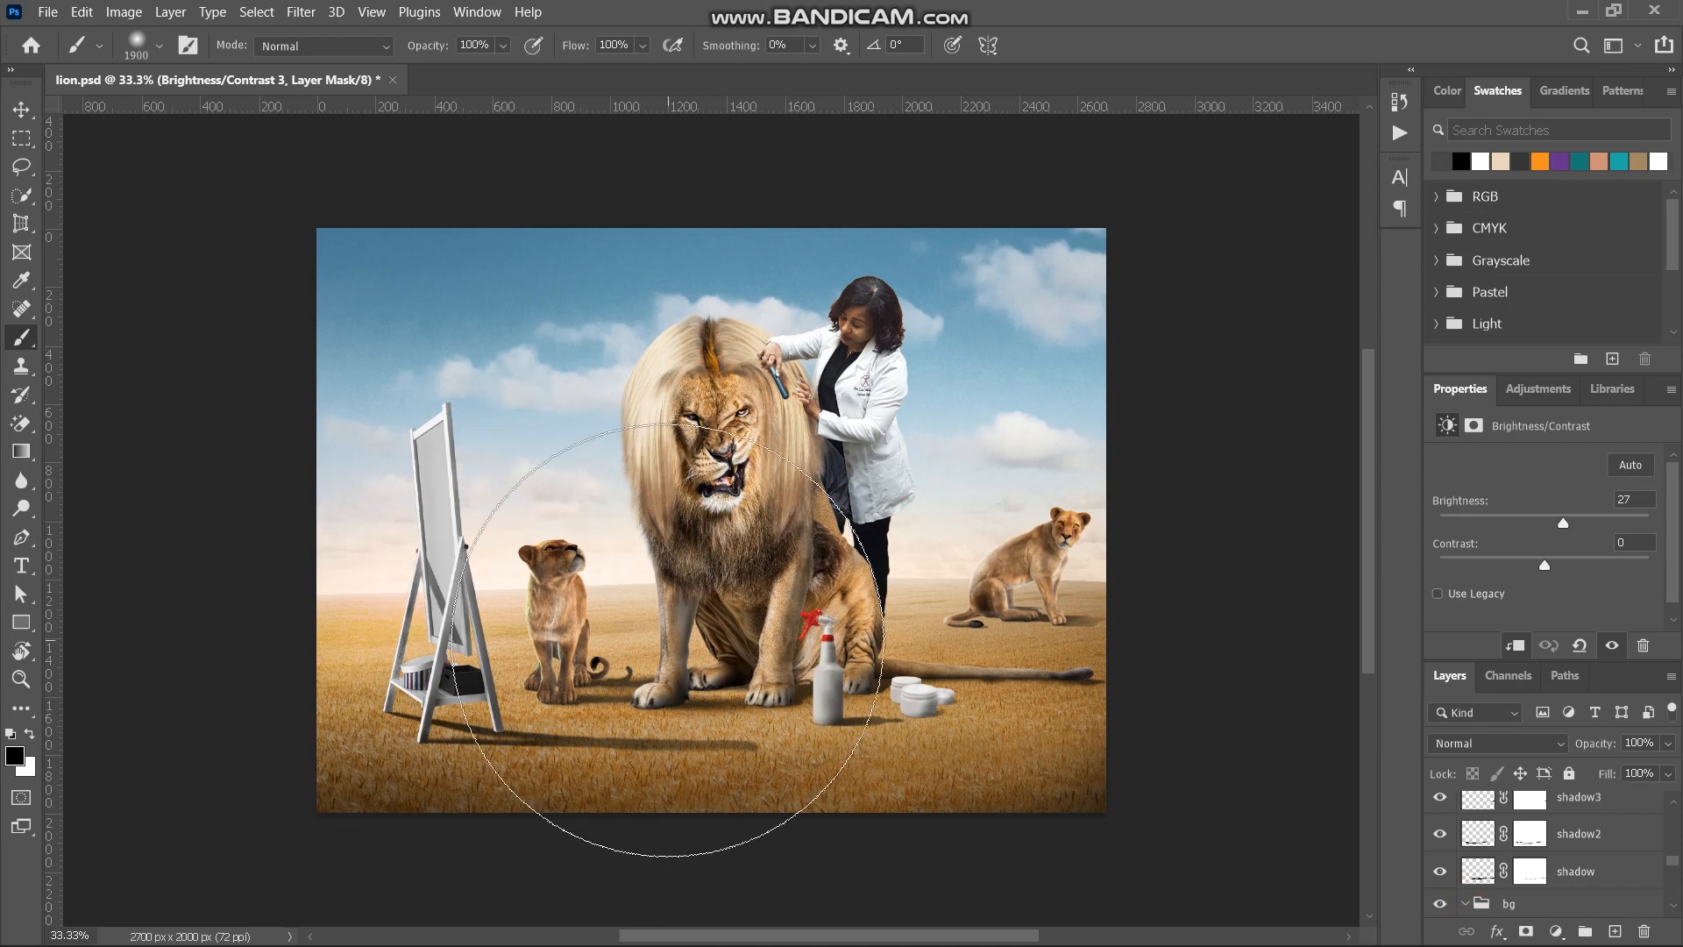
pyautogui.press('[')
pyautogui.press('[')
pyautogui.press('[')
pyautogui.press('[')
pyautogui.press('[')
pyautogui.press('[')
pyautogui.press('[')
pyautogui.press('[')
pyautogui.press('[')
pyautogui.press('[')
pyautogui.press('[')
pyautogui.press('[')
pyautogui.press('[')
pyautogui.press('[')
pyautogui.press('[')
pyautogui.press('[')
pyautogui.press('[')
pyautogui.press('[')
pyautogui.press('[')
pyautogui.press('[')
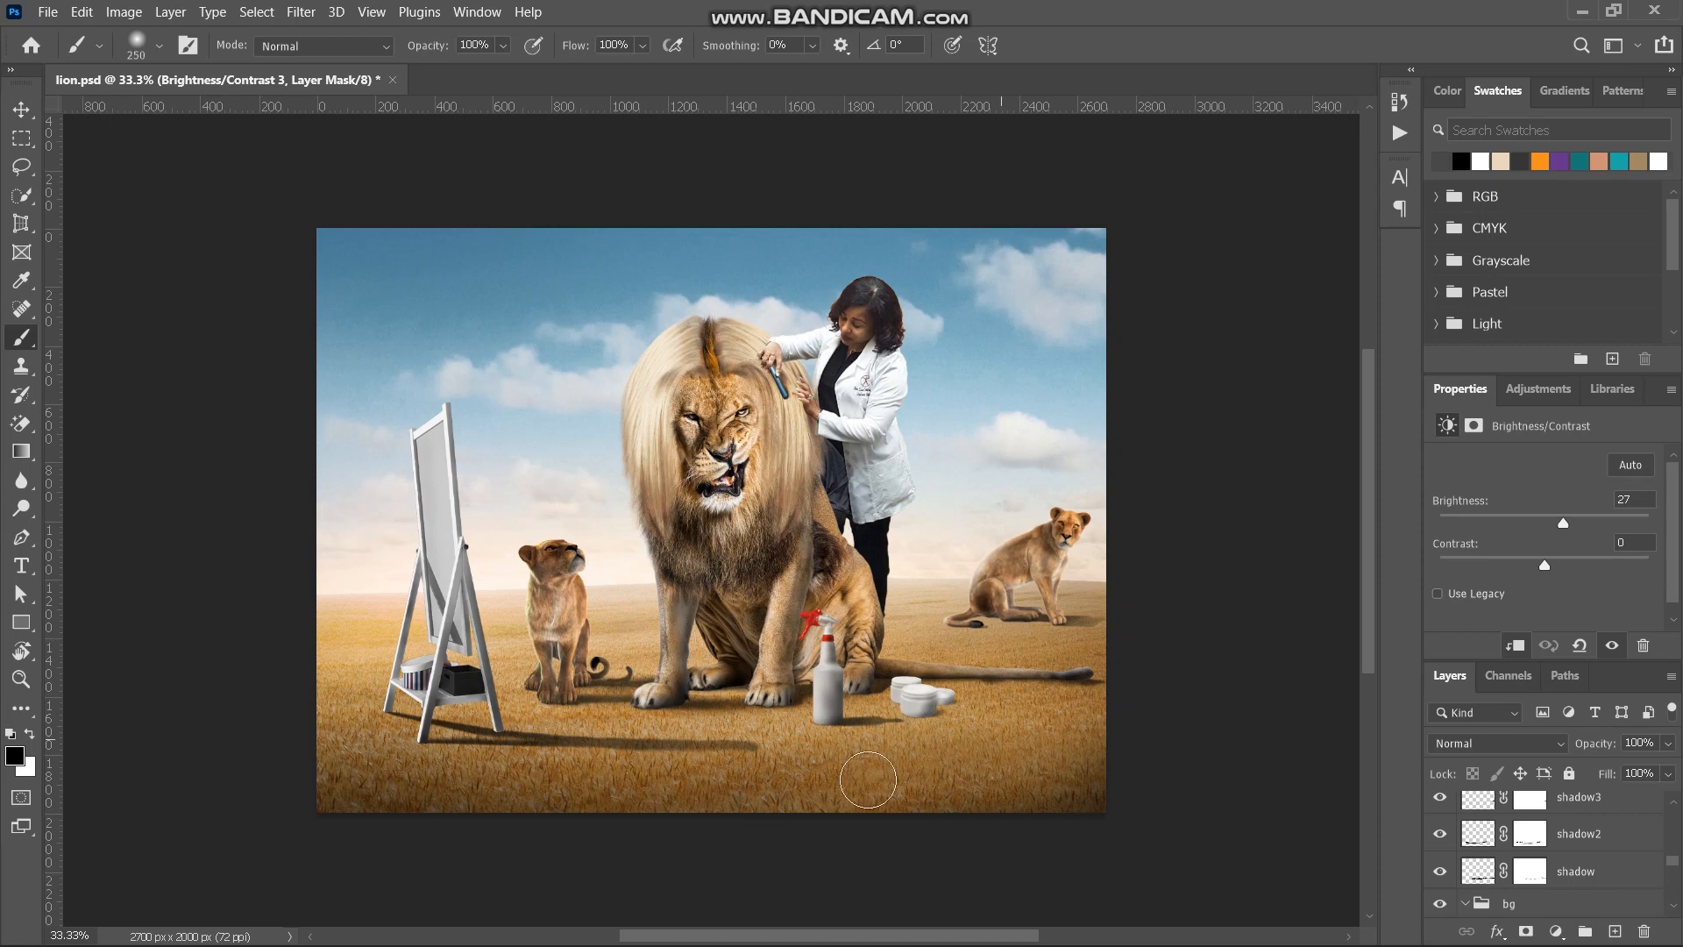
pyautogui.scroll(-4, 1575, 890)
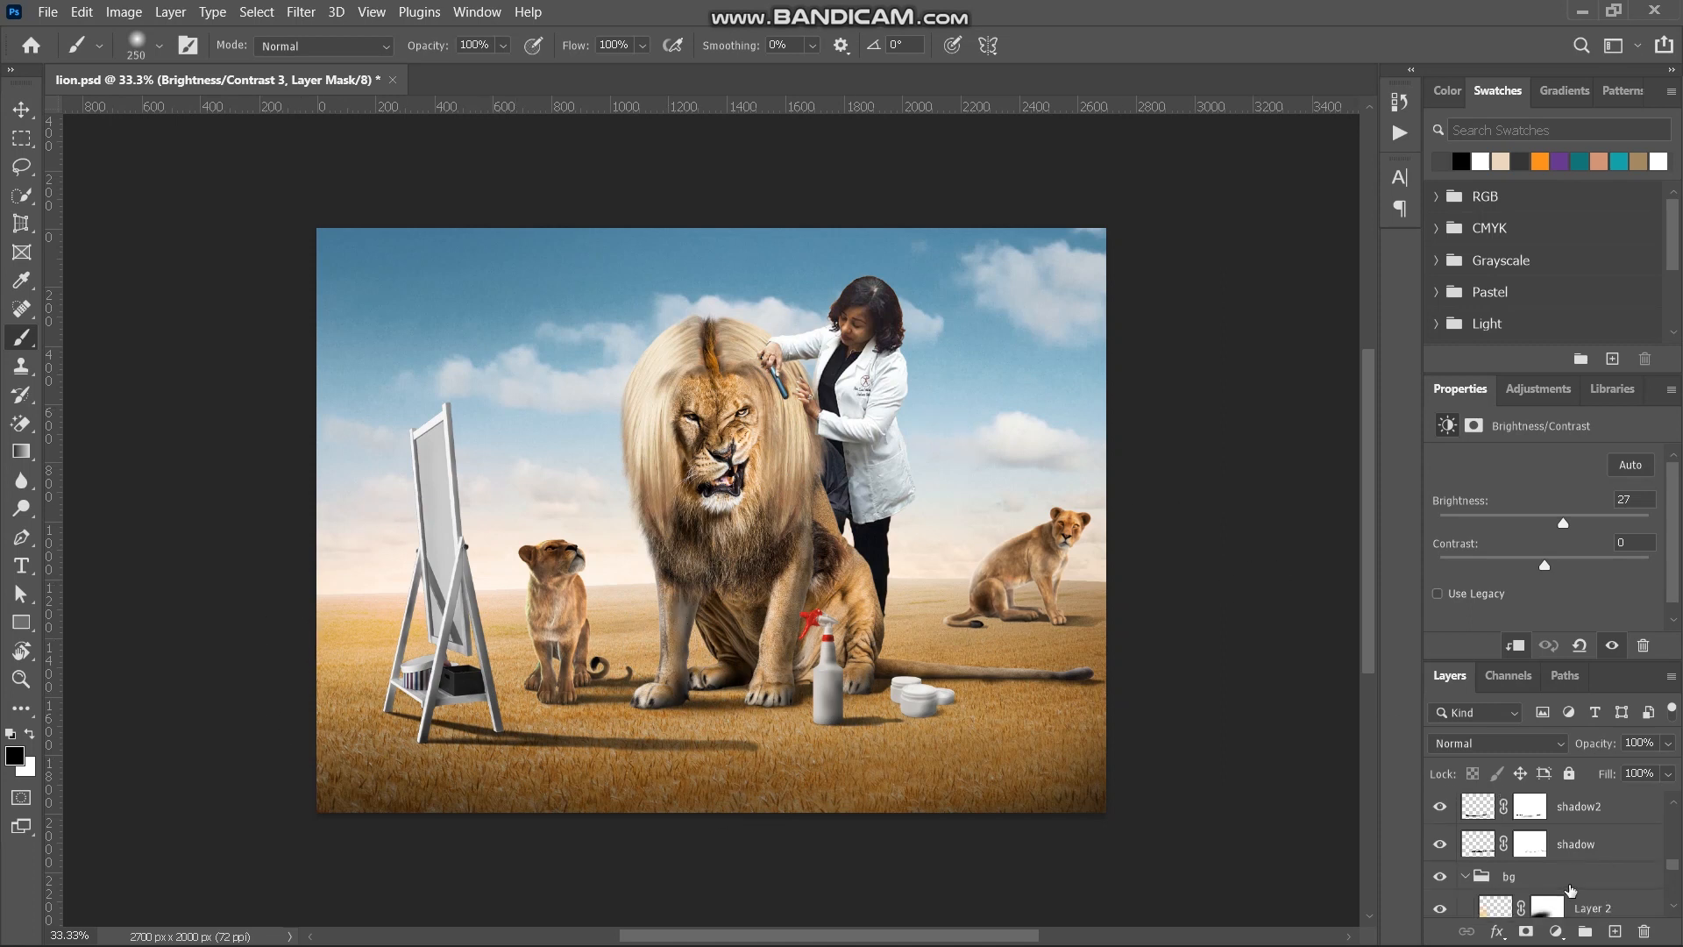
pyautogui.scroll(-3, 1549, 879)
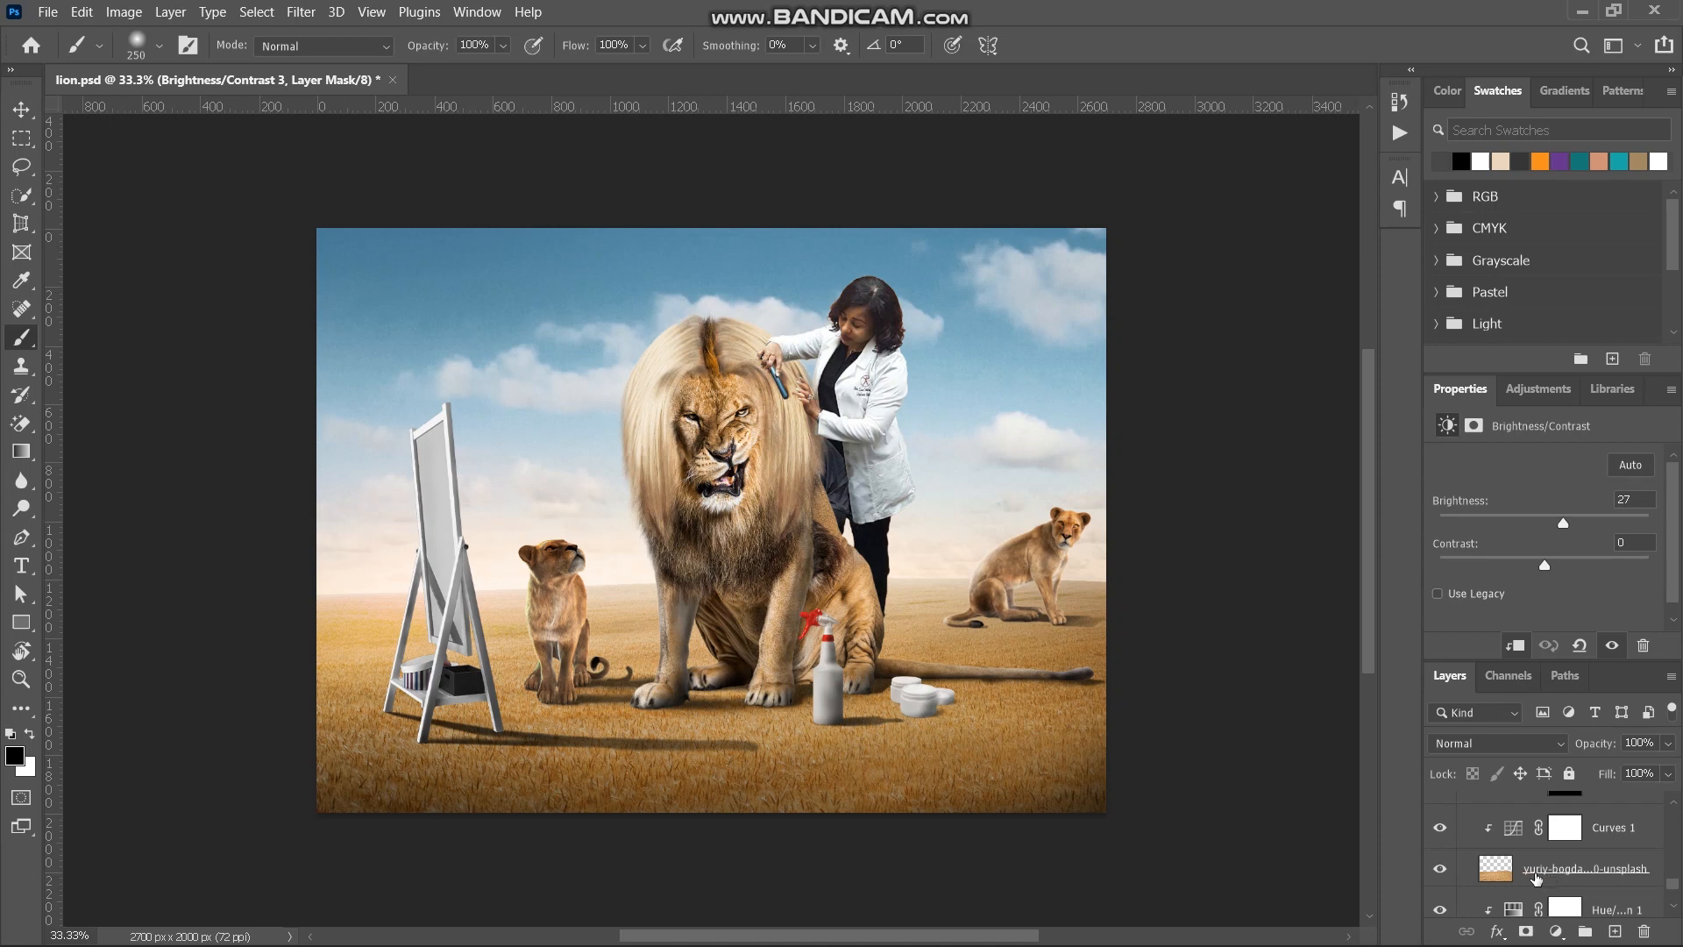
pyautogui.click(1505, 870)
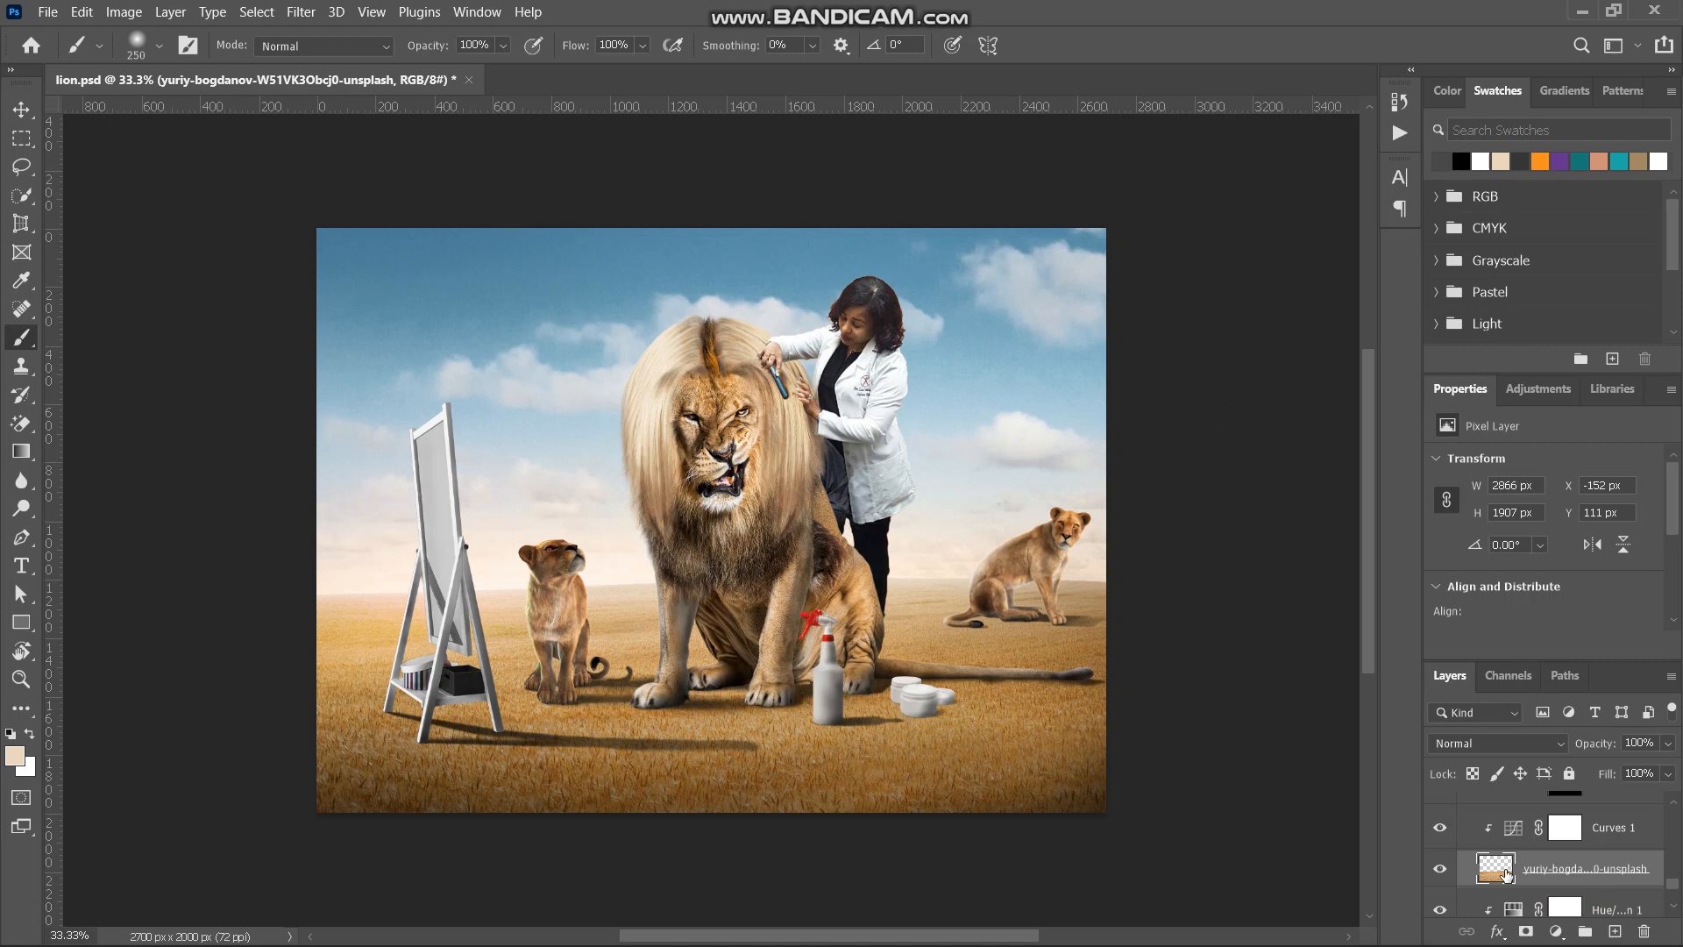
pyautogui.moveTo(1505, 873); pyautogui.dragTo(1466, 777)
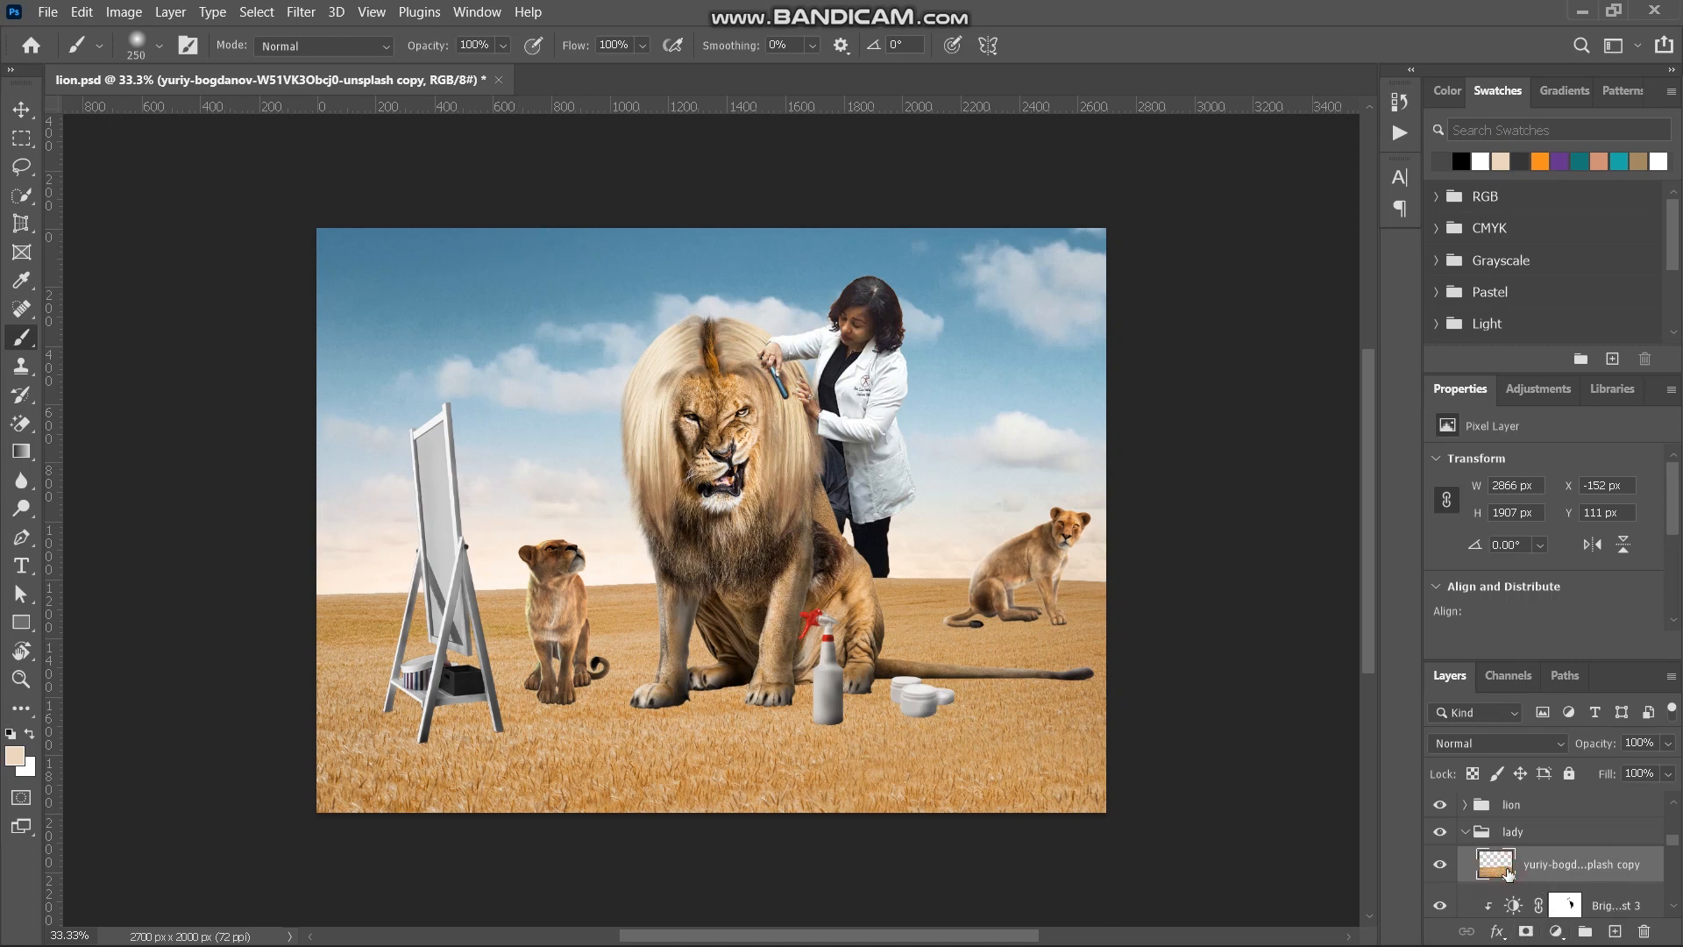
# - Stretch the ground copy vertically with Free Transform to 269.01% height so it covers the whole canvas
pyautogui.hotkey('ctrl', 't')
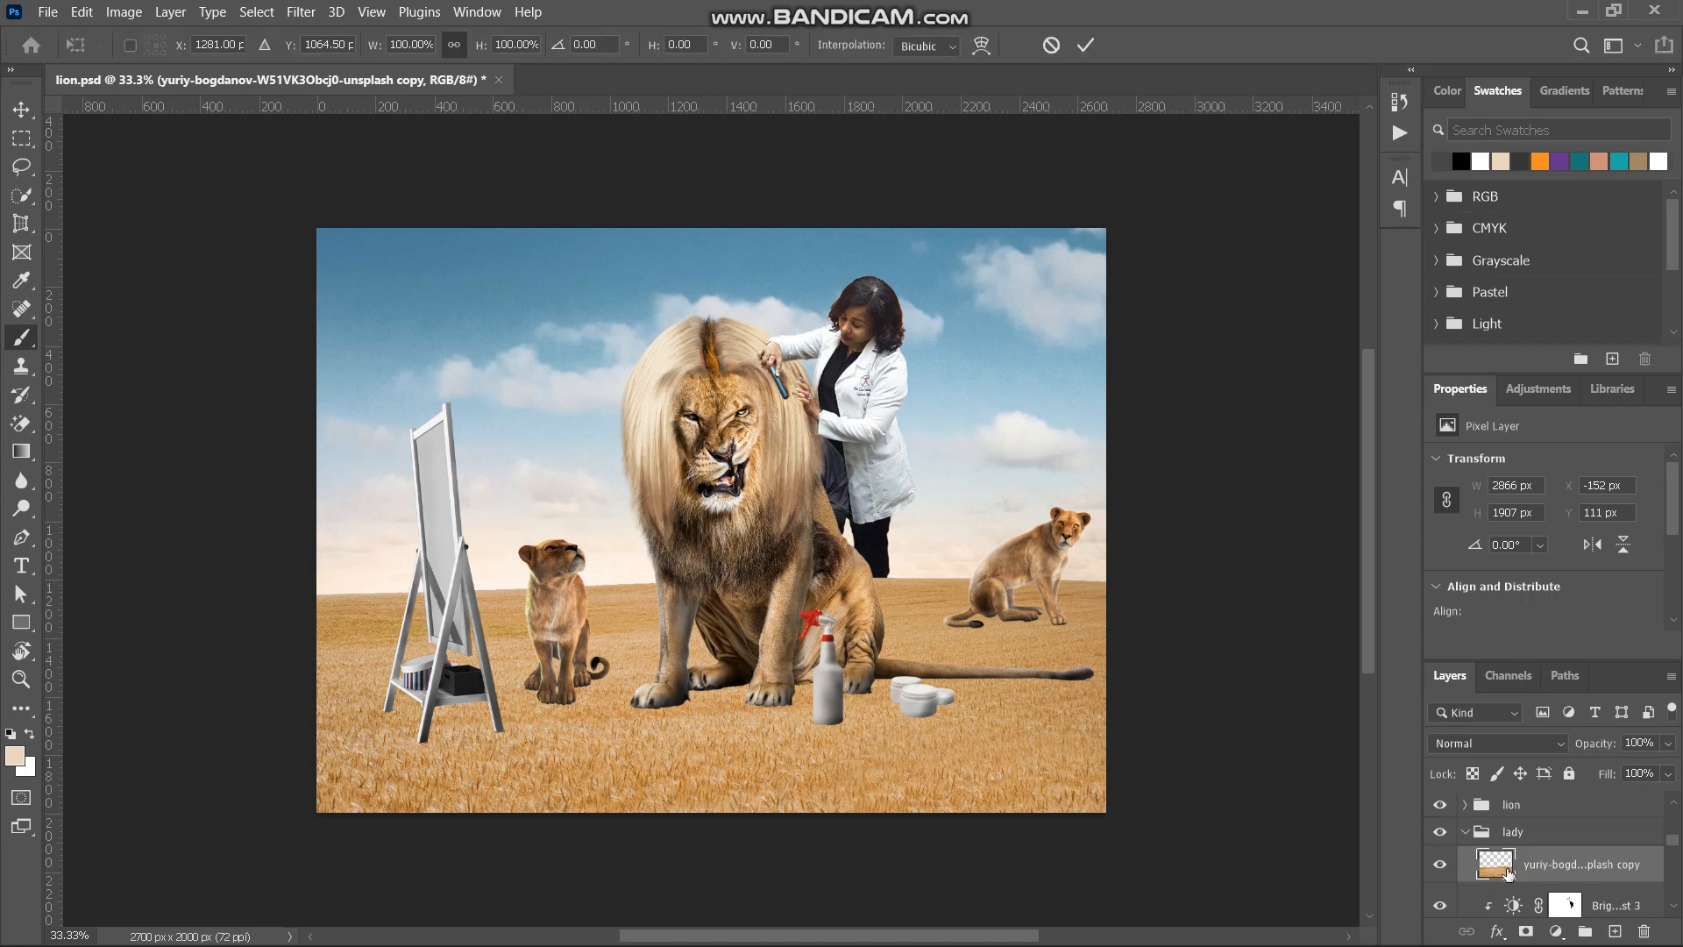
pyautogui.hotkey('ctrl', '-')
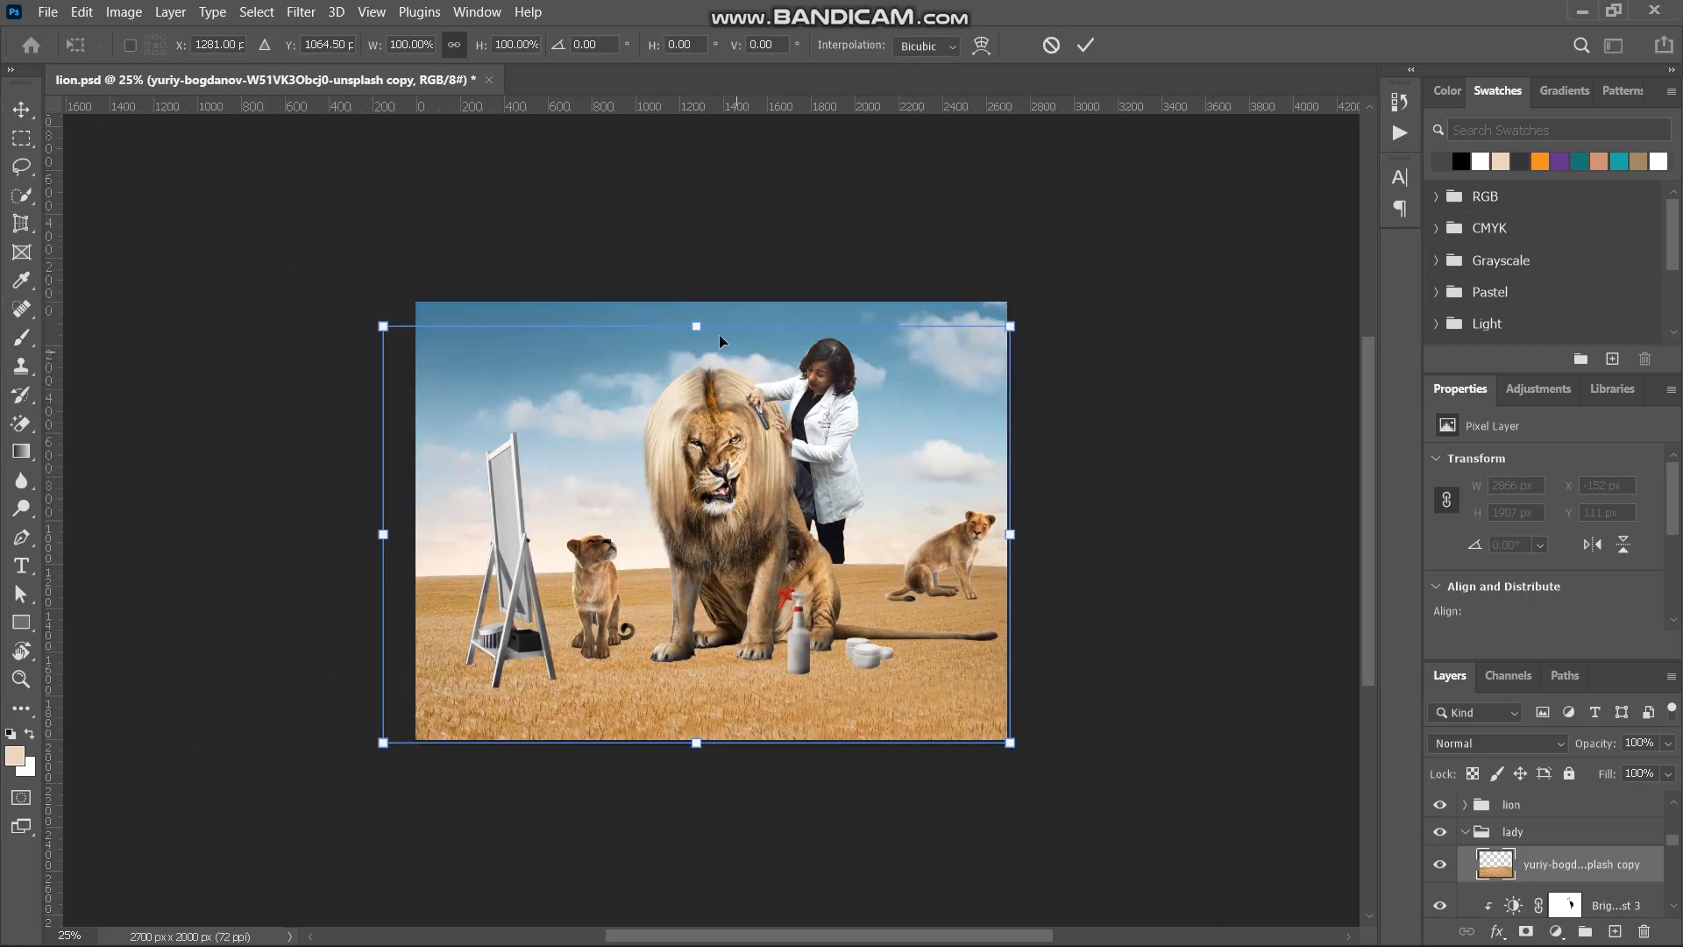
pyautogui.moveTo(695, 324); pyautogui.dragTo(804, 605)
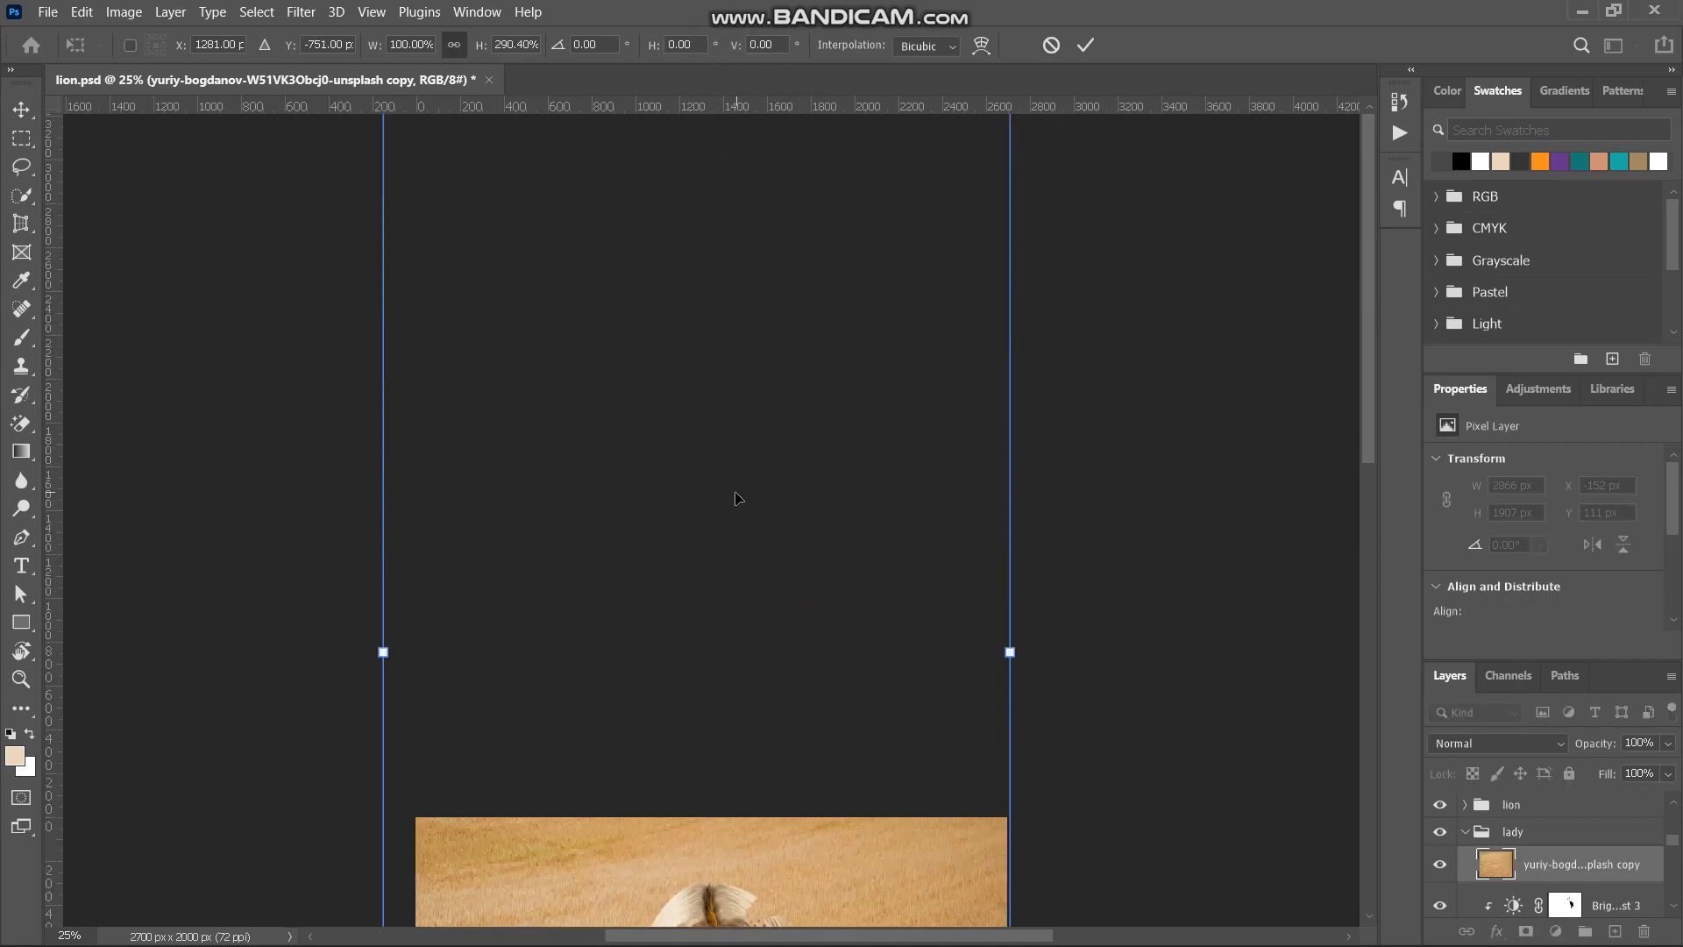
pyautogui.hotkey('ctrl', '-')
pyautogui.moveTo(707, 427); pyautogui.dragTo(745, 468)
pyautogui.scroll(-2, 747, 623)
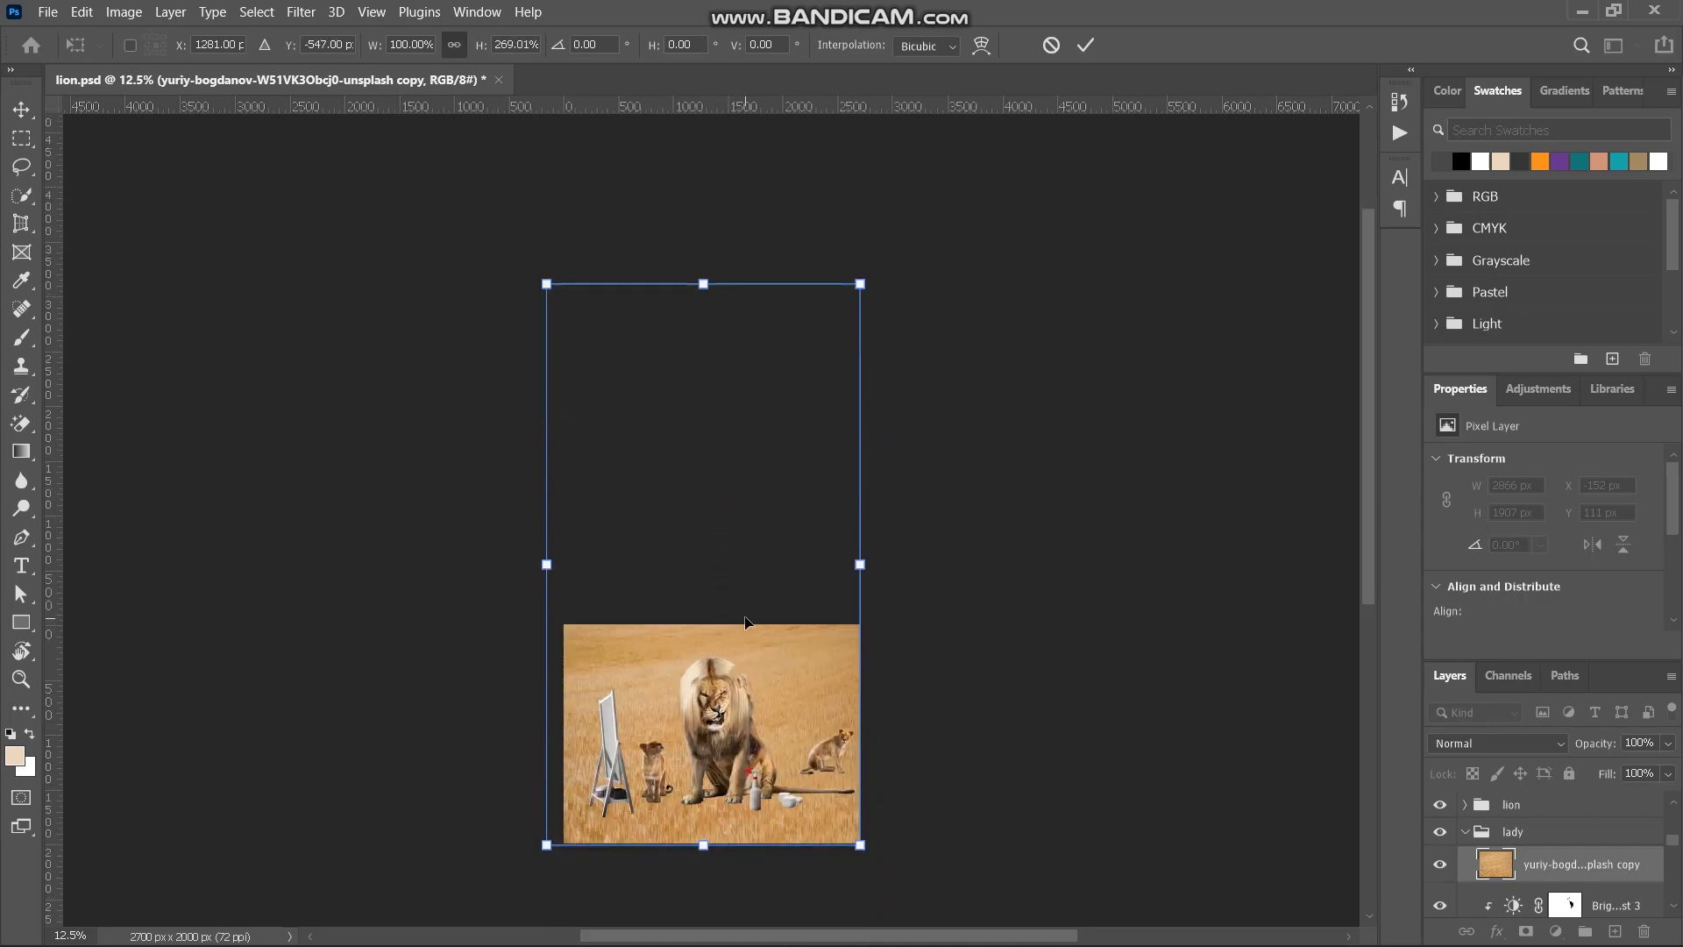
pyautogui.scroll(-4, 745, 624)
pyautogui.hscroll(-4, 745, 623)
pyautogui.hotkey('ctrl', '+')
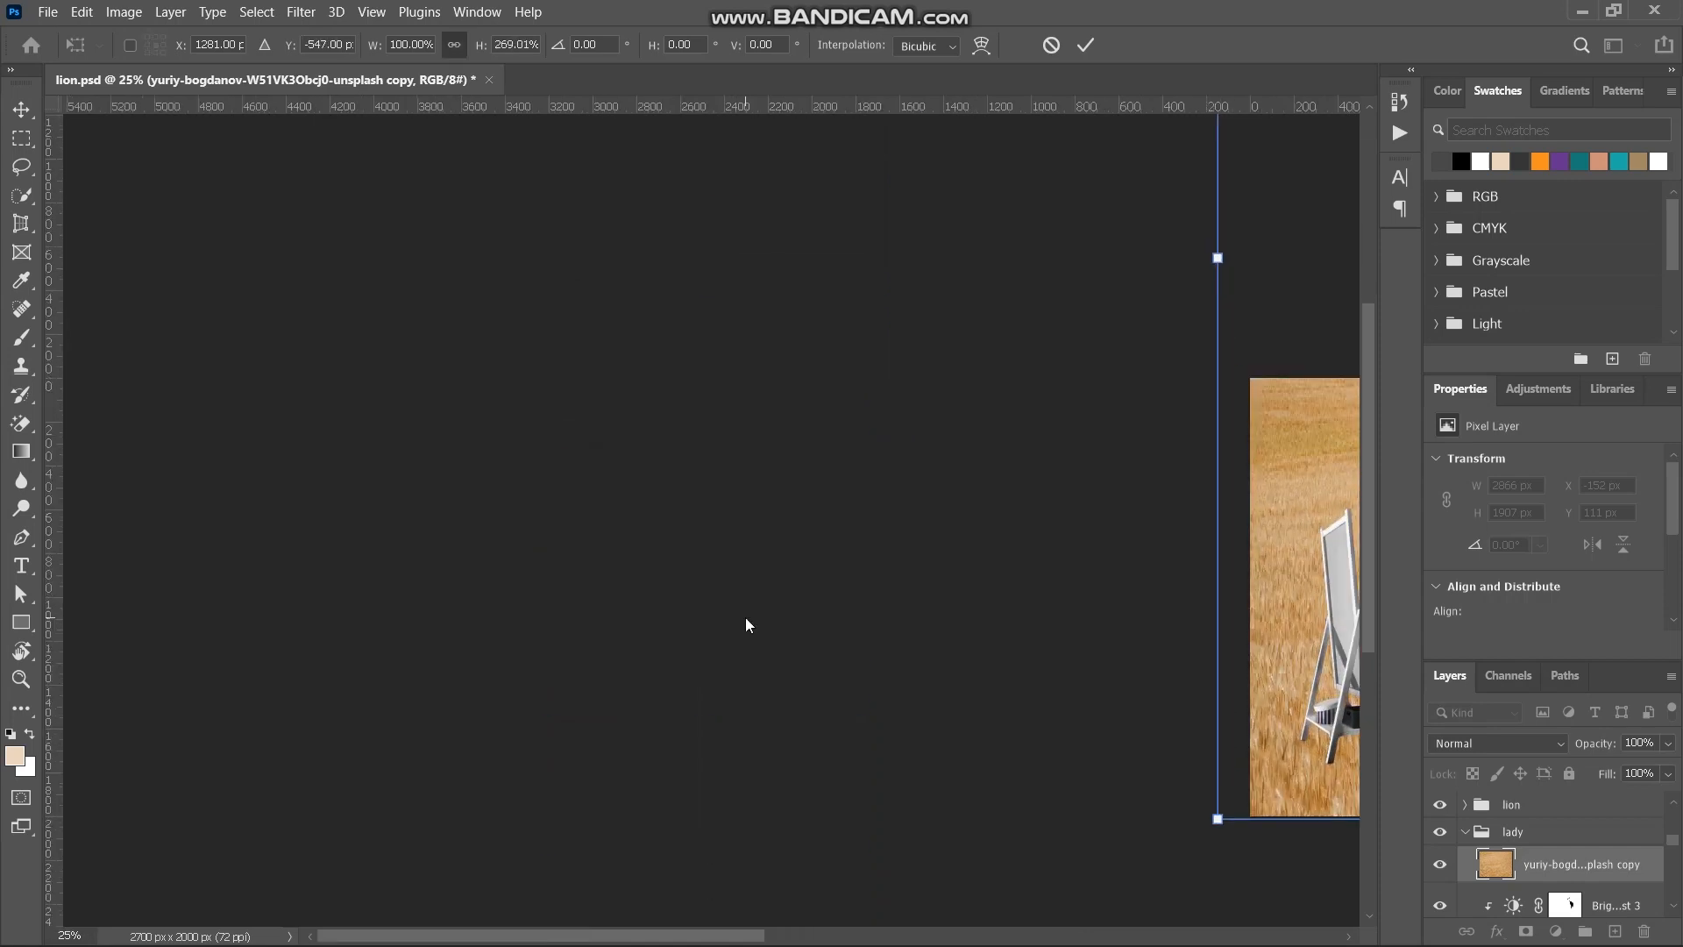
pyautogui.hscroll(5, 745, 618)
pyautogui.scroll(1, 831, 657)
pyautogui.press('Return')
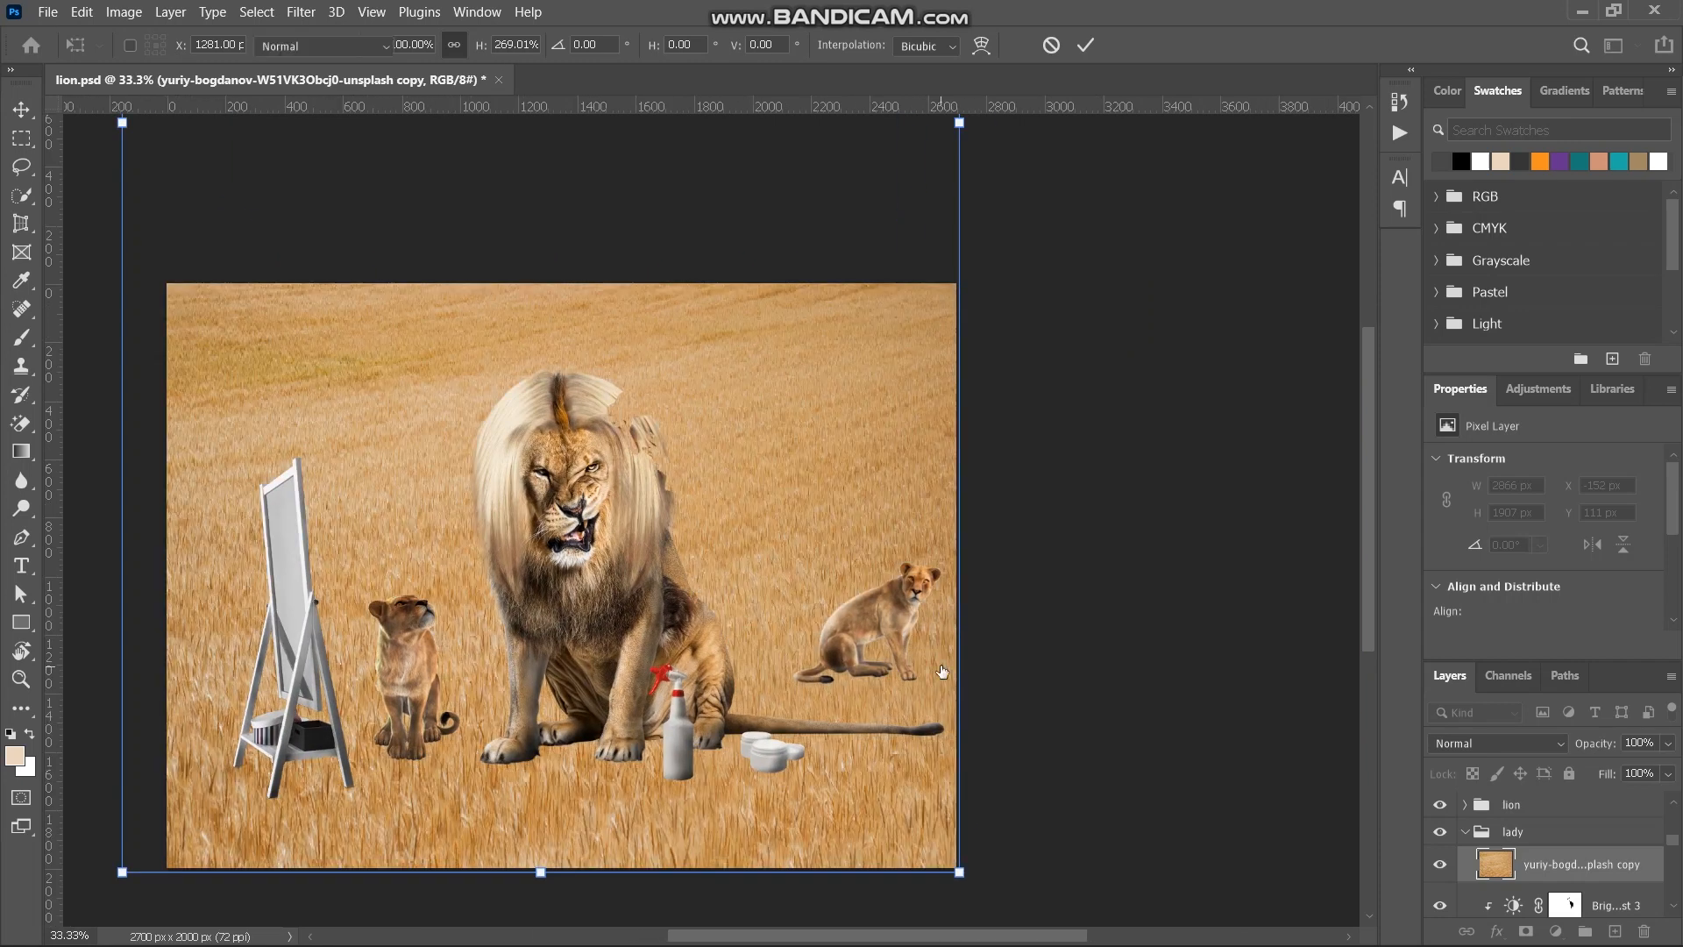
pyautogui.press('b')
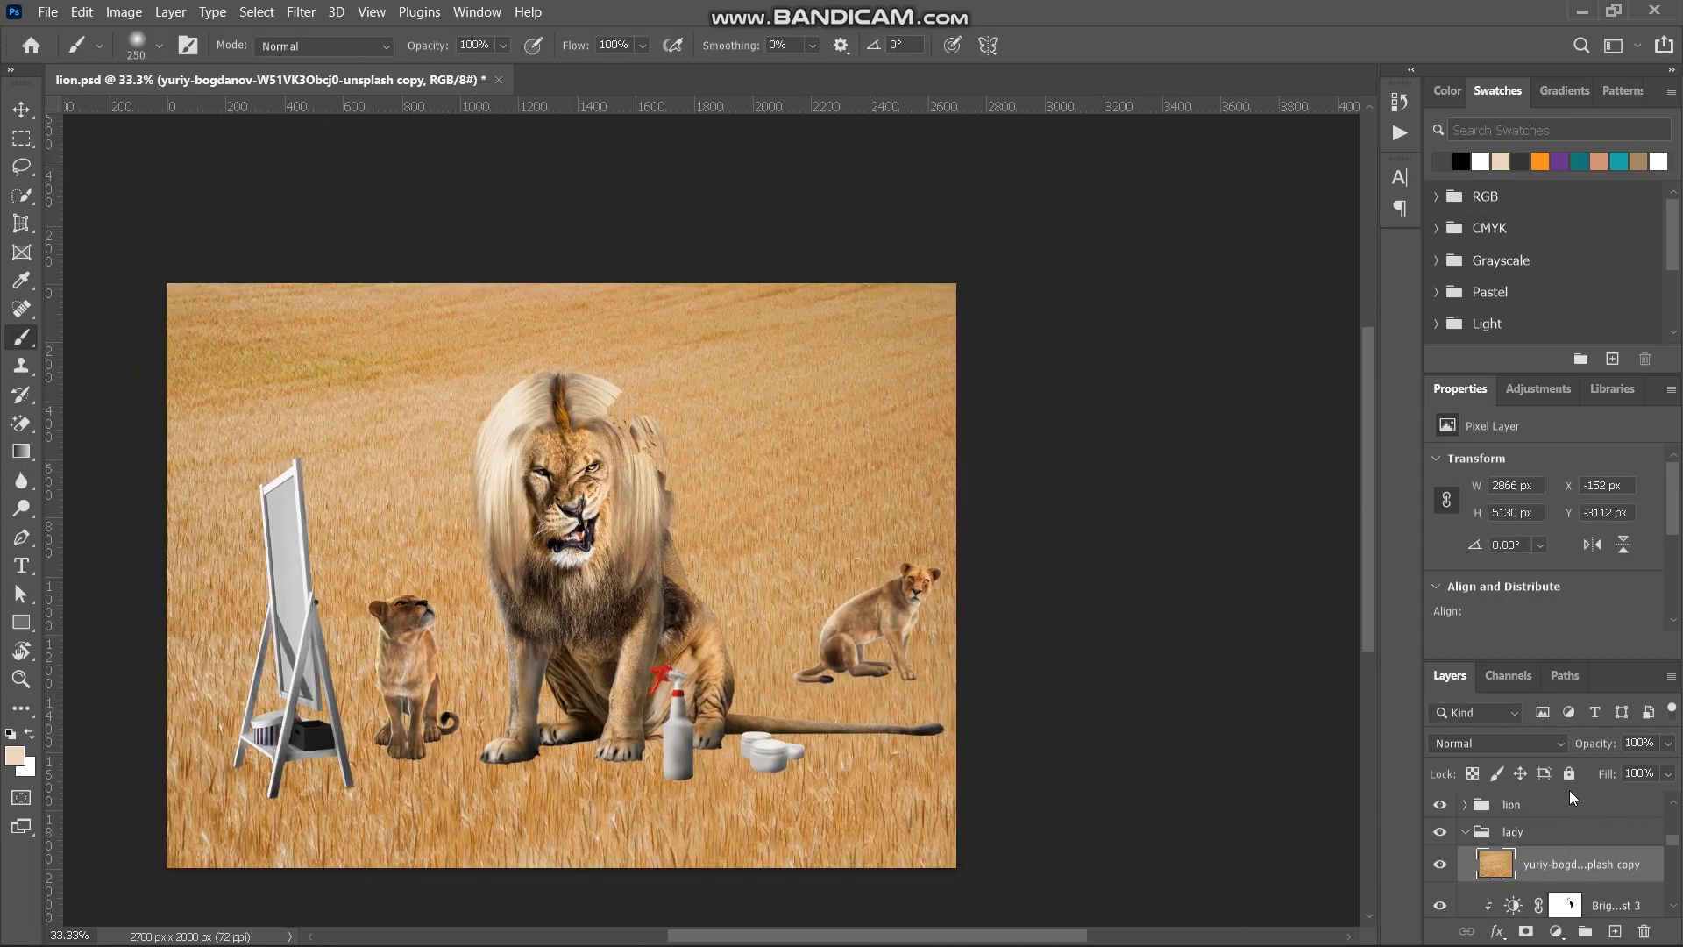
# - Apply a Gaussian Blur with a radius of 263.1 pixels to the stretched ground copy
pyautogui.click(301, 11)
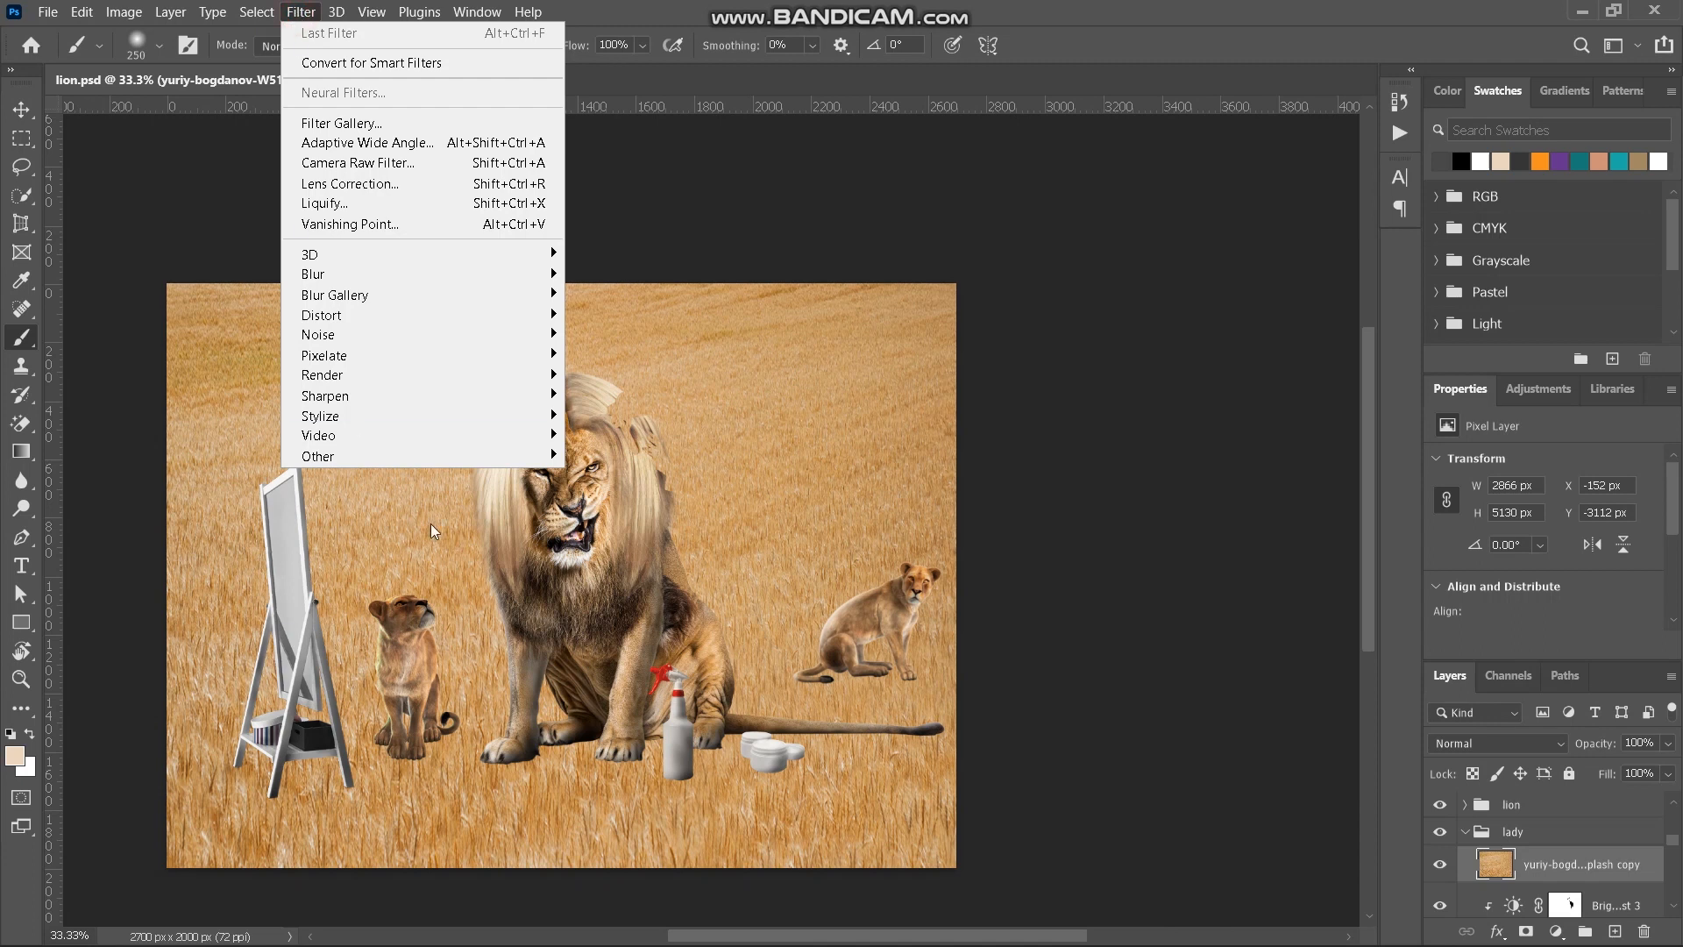
pyautogui.moveTo(465, 455)
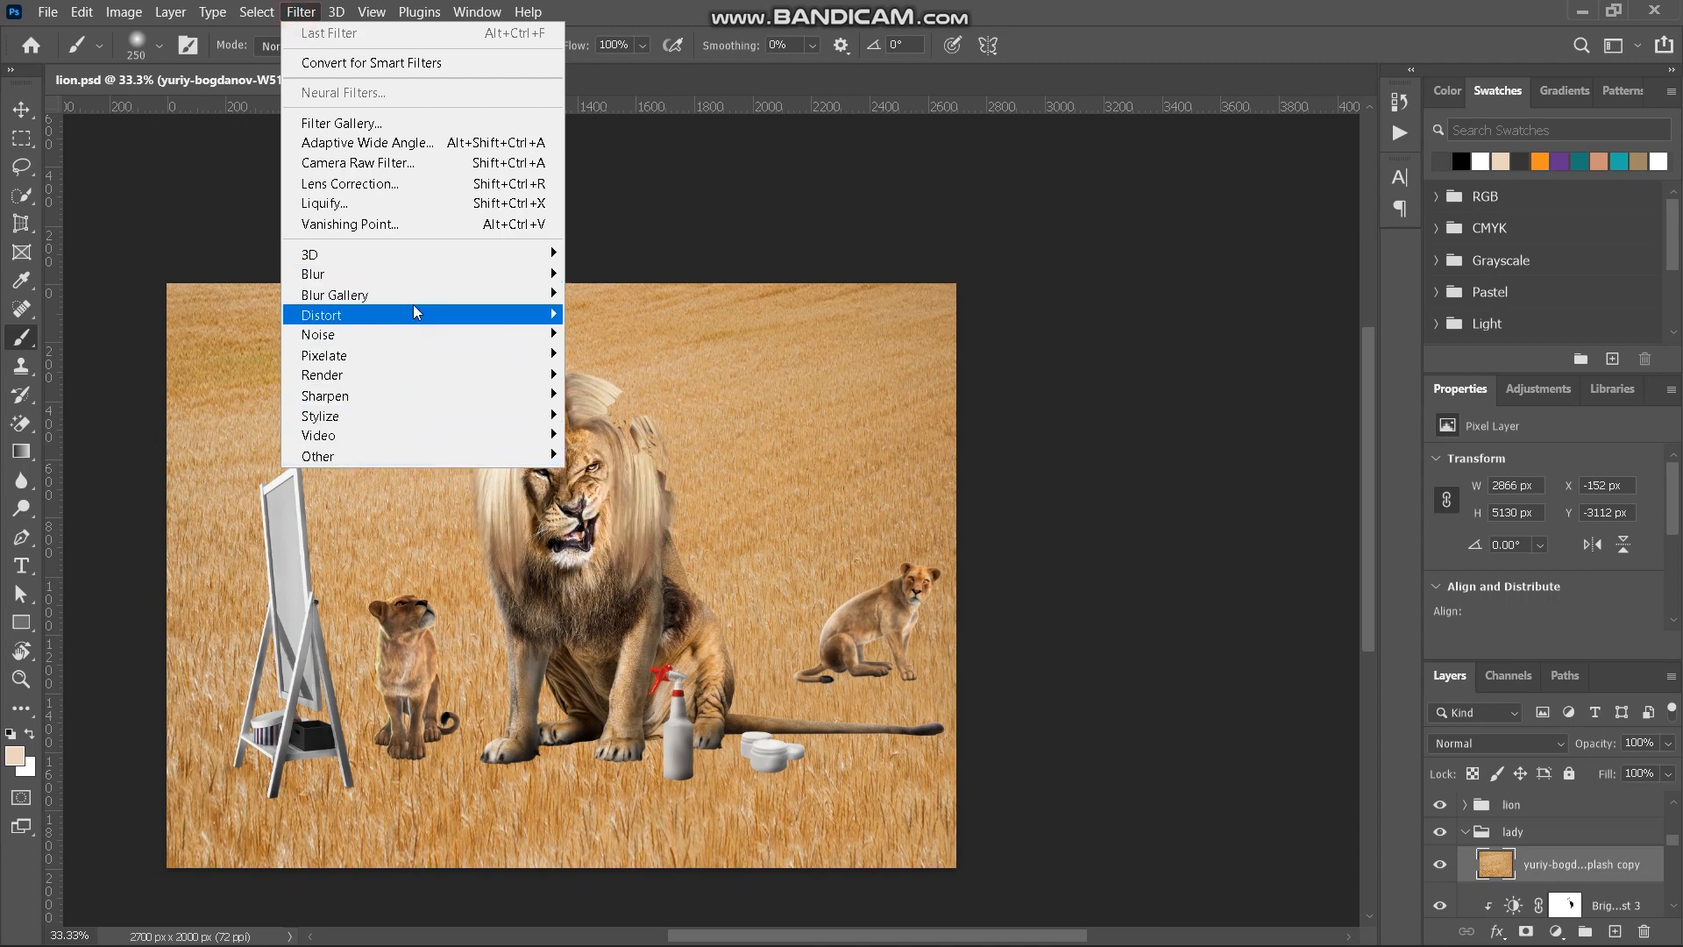
pyautogui.moveTo(452, 276)
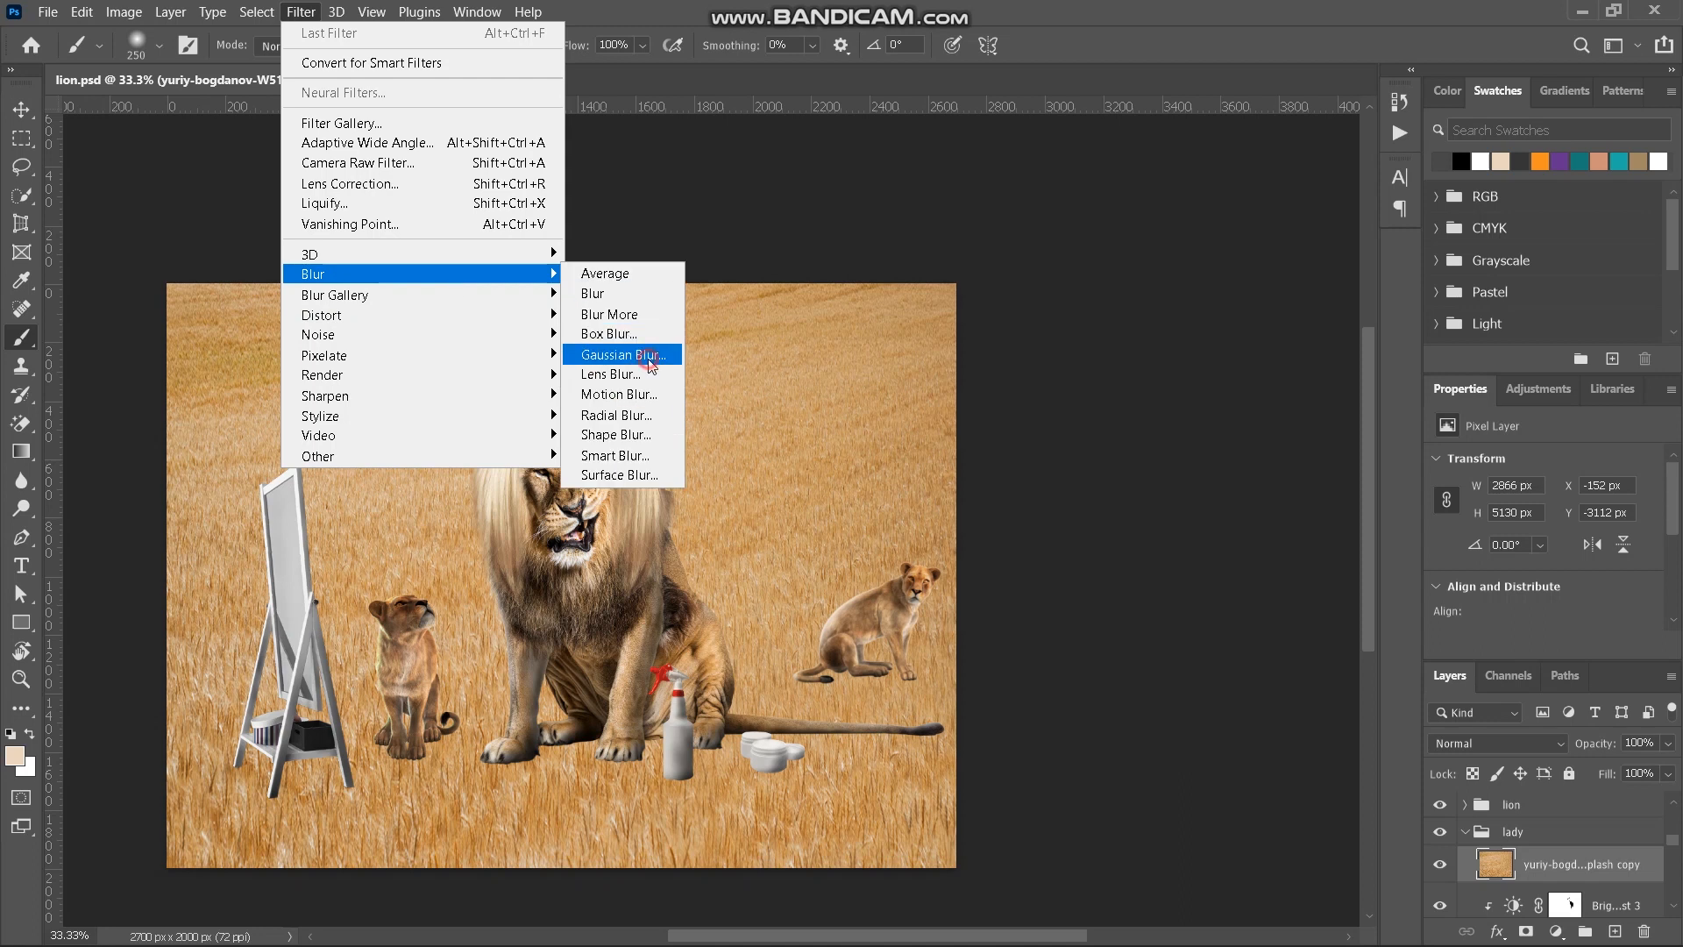
pyautogui.click(649, 356)
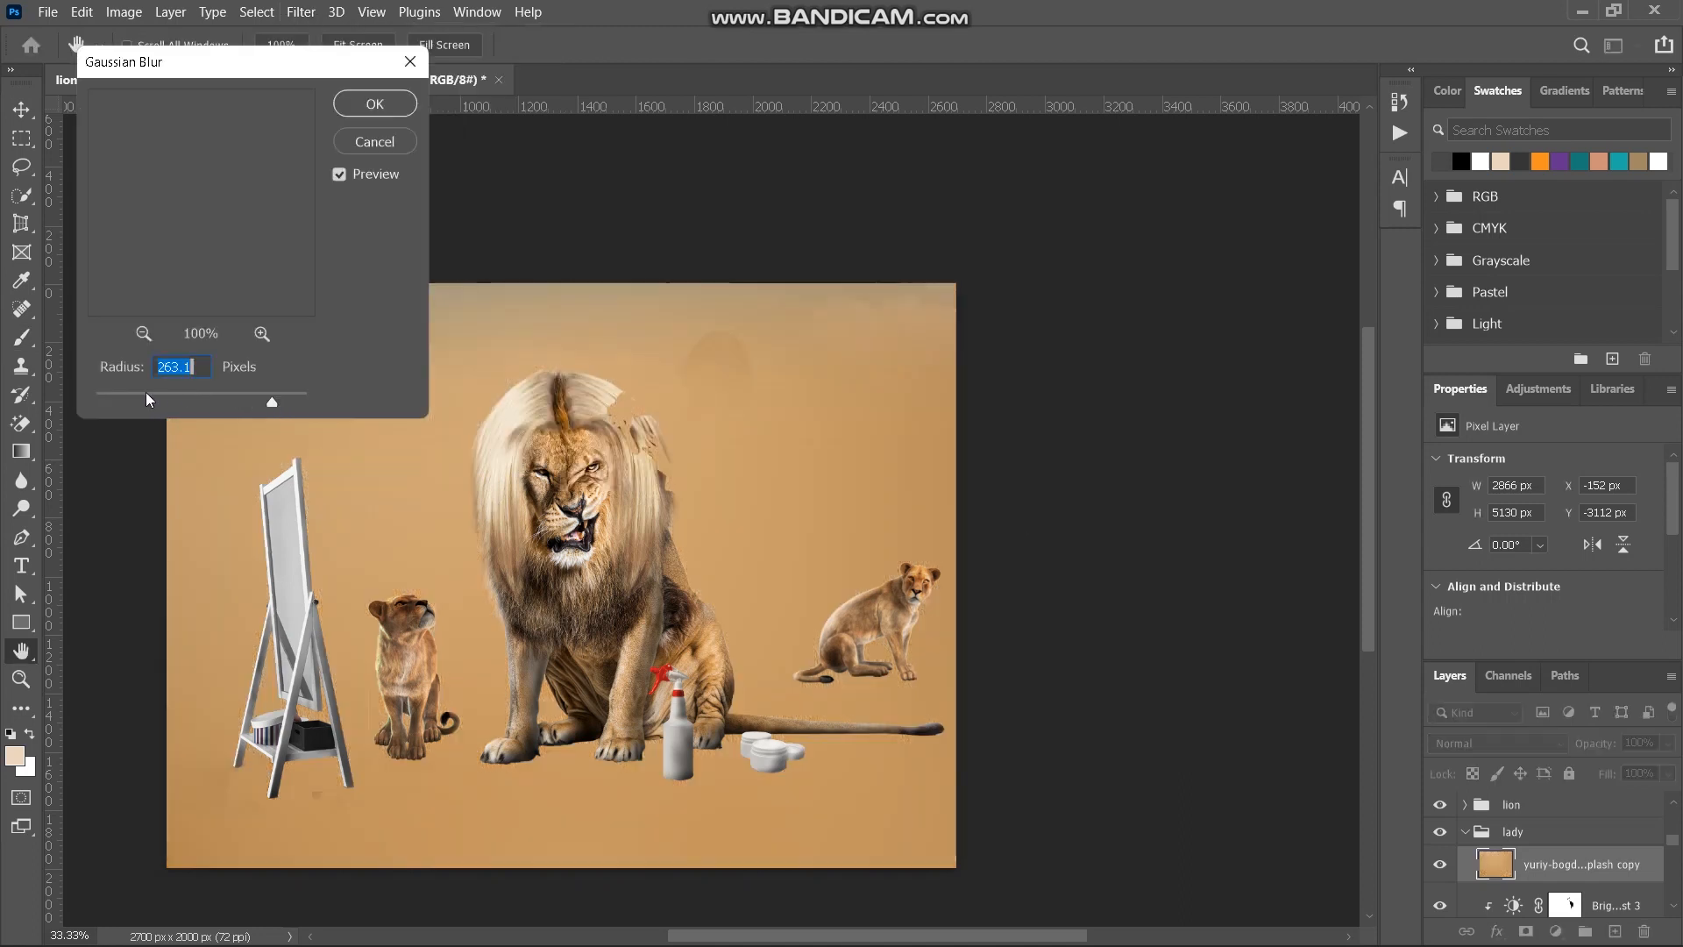
pyautogui.click(270, 402)
pyautogui.moveTo(270, 403); pyautogui.dragTo(272, 407)
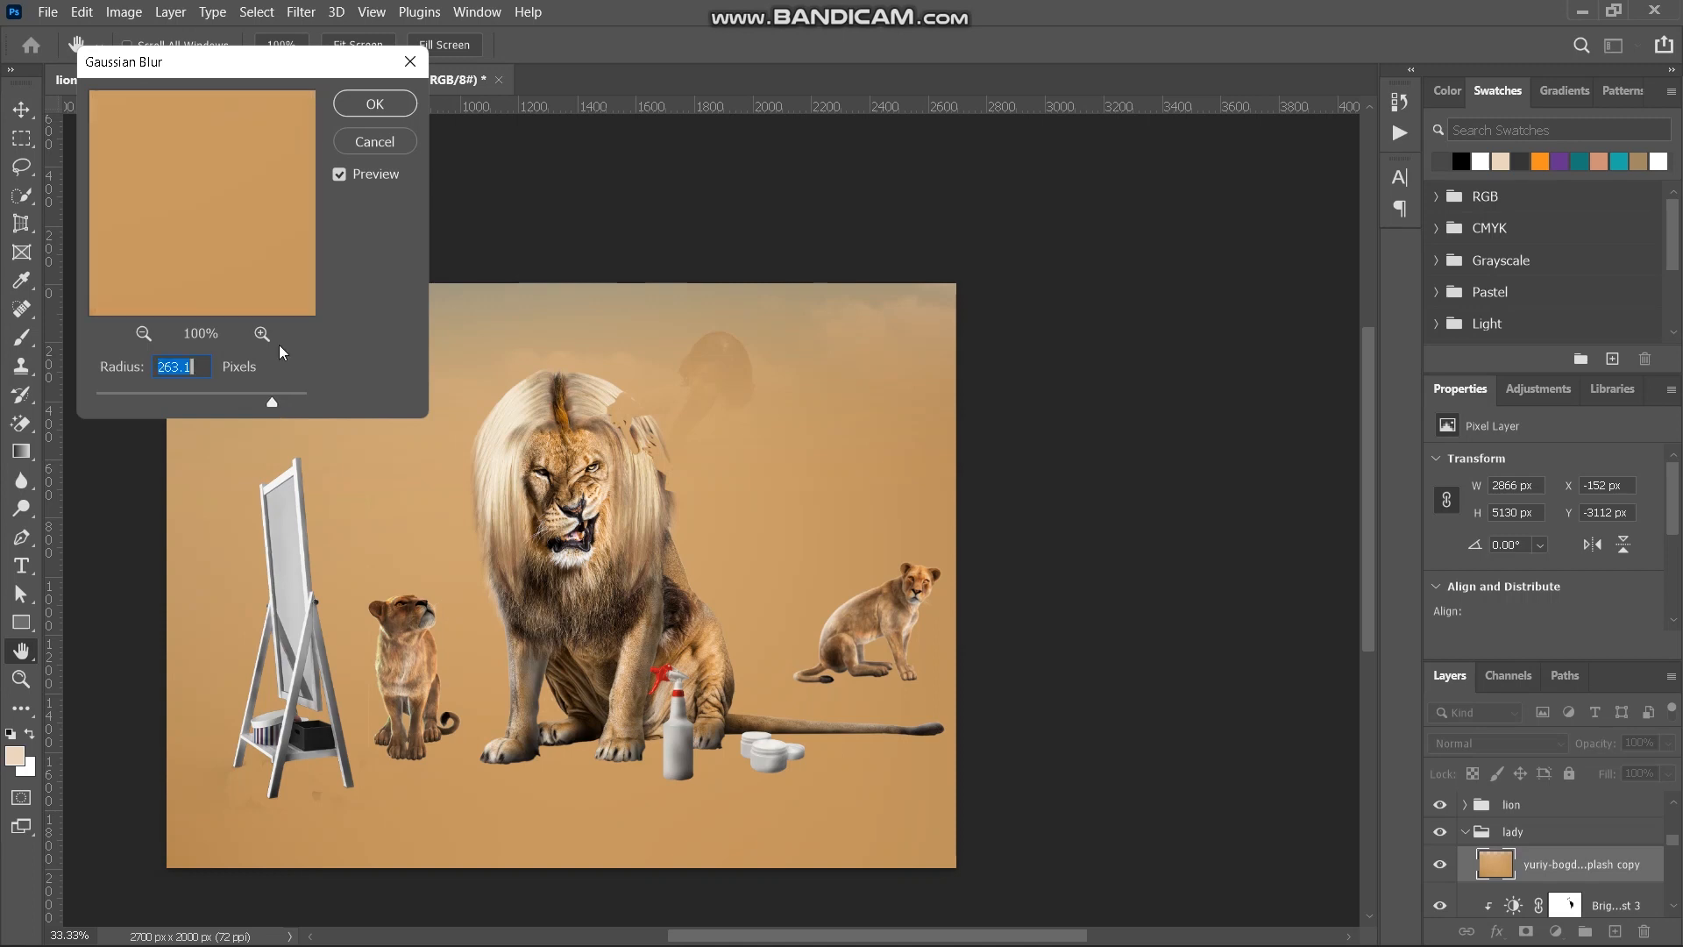
pyautogui.click(384, 105)
pyautogui.press('b')
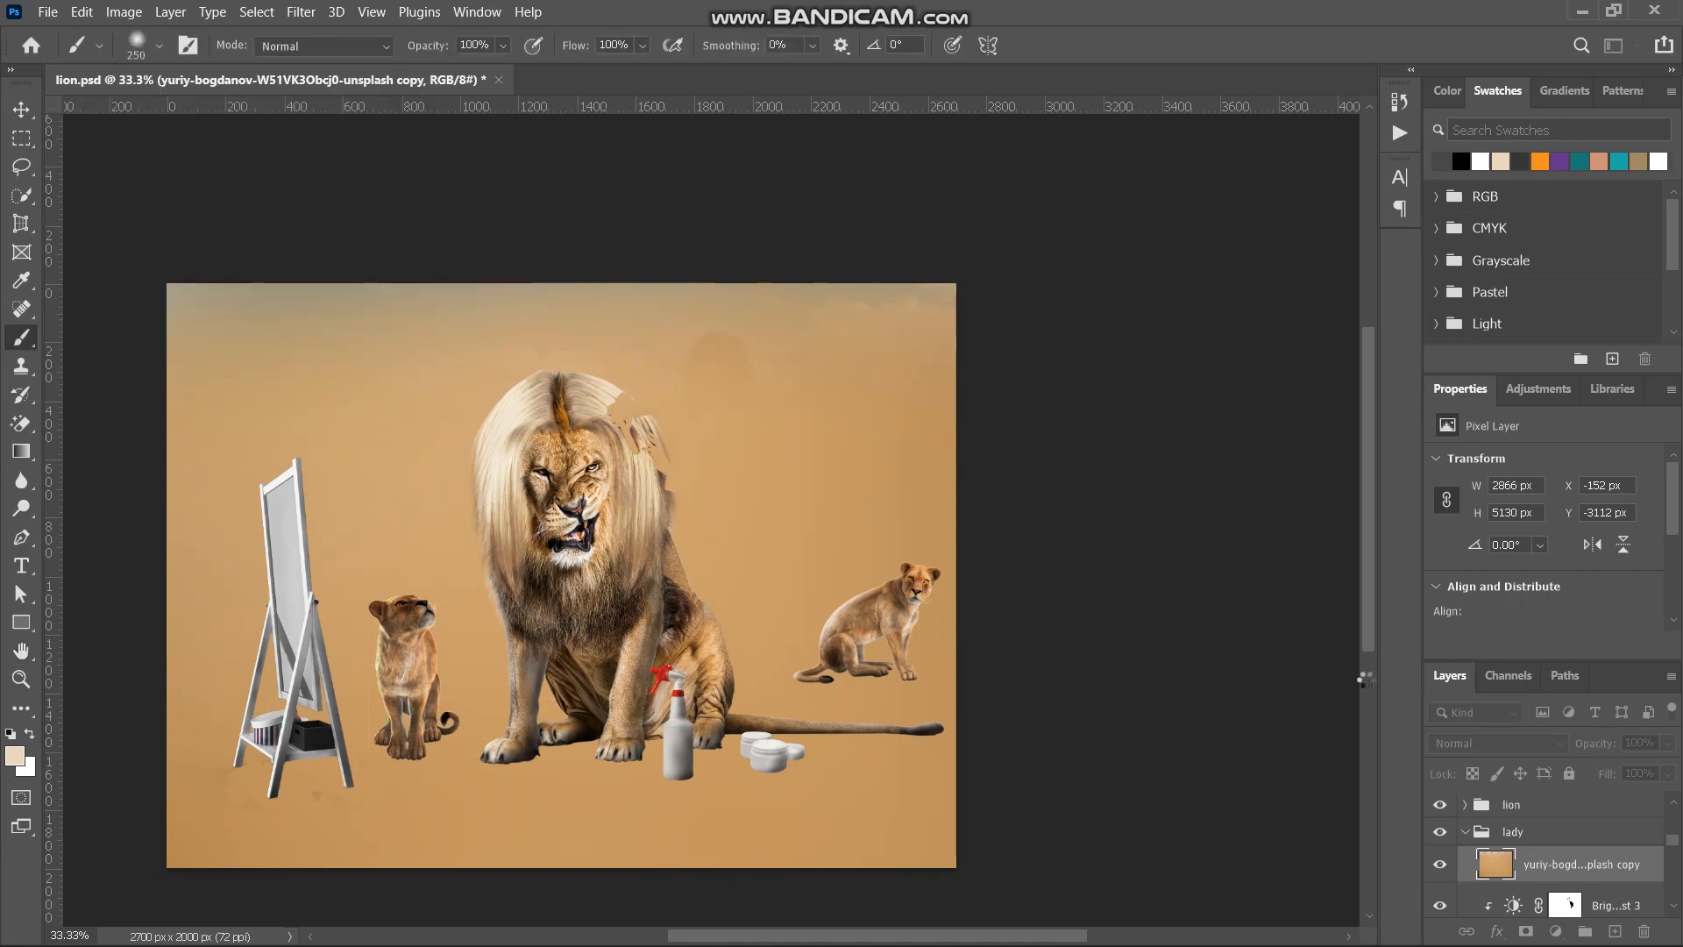
# - Change the blurred ground copy's blend mode to Color and clip it to the lady
pyautogui.click(1559, 748)
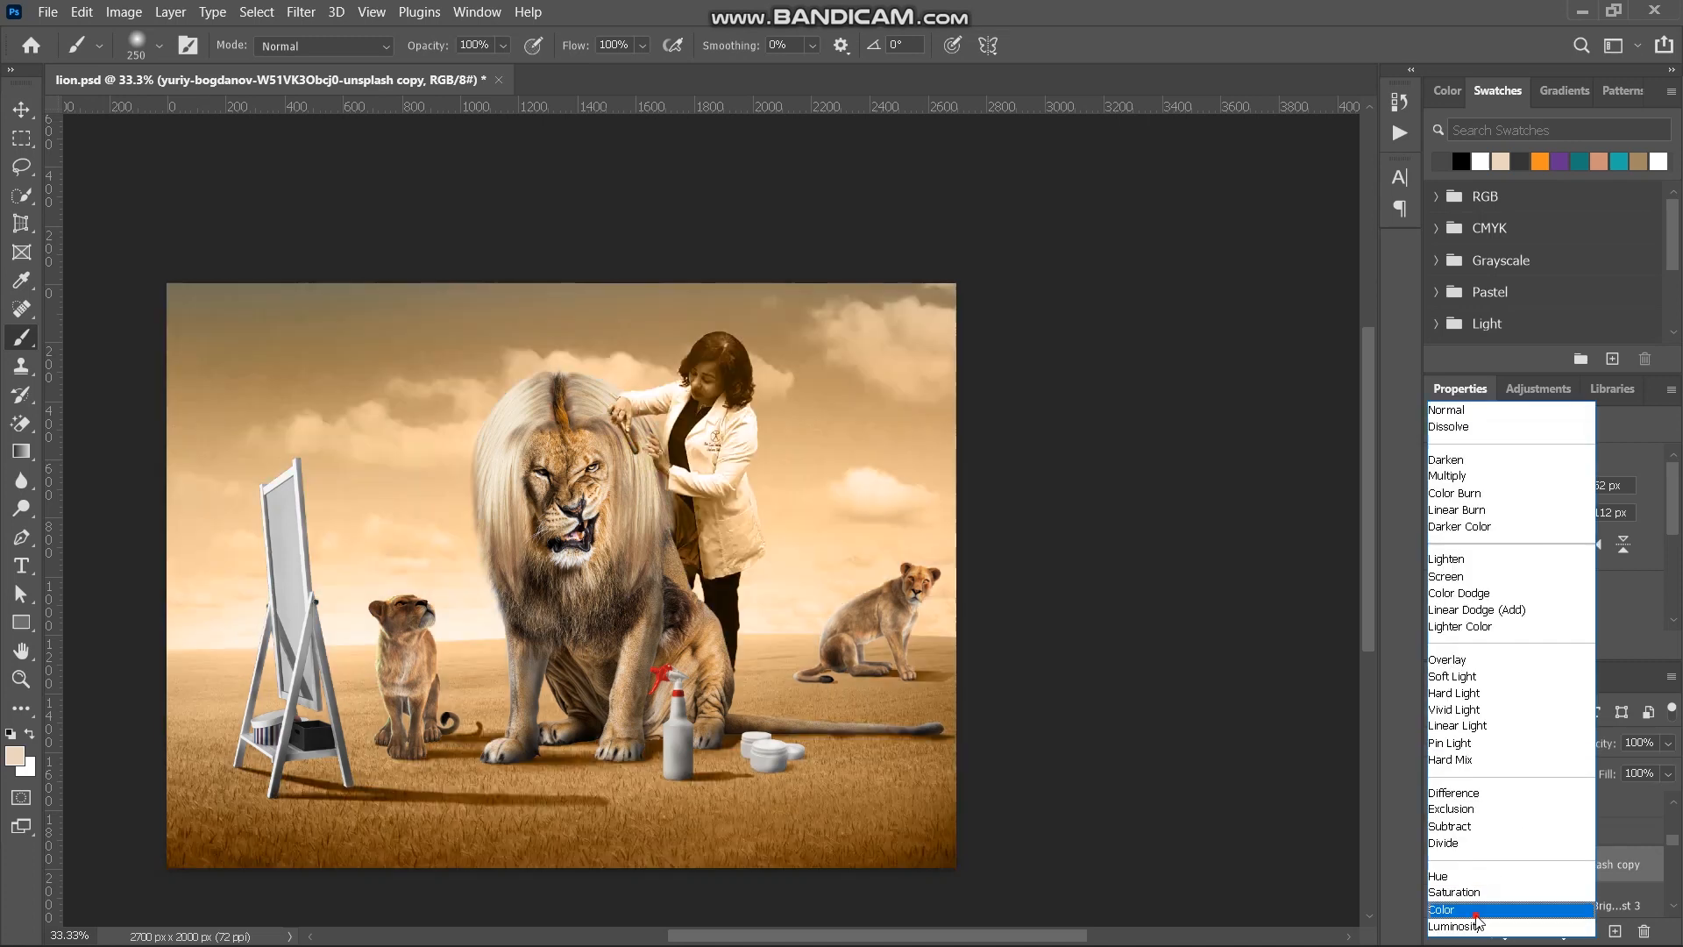
pyautogui.click(1478, 915)
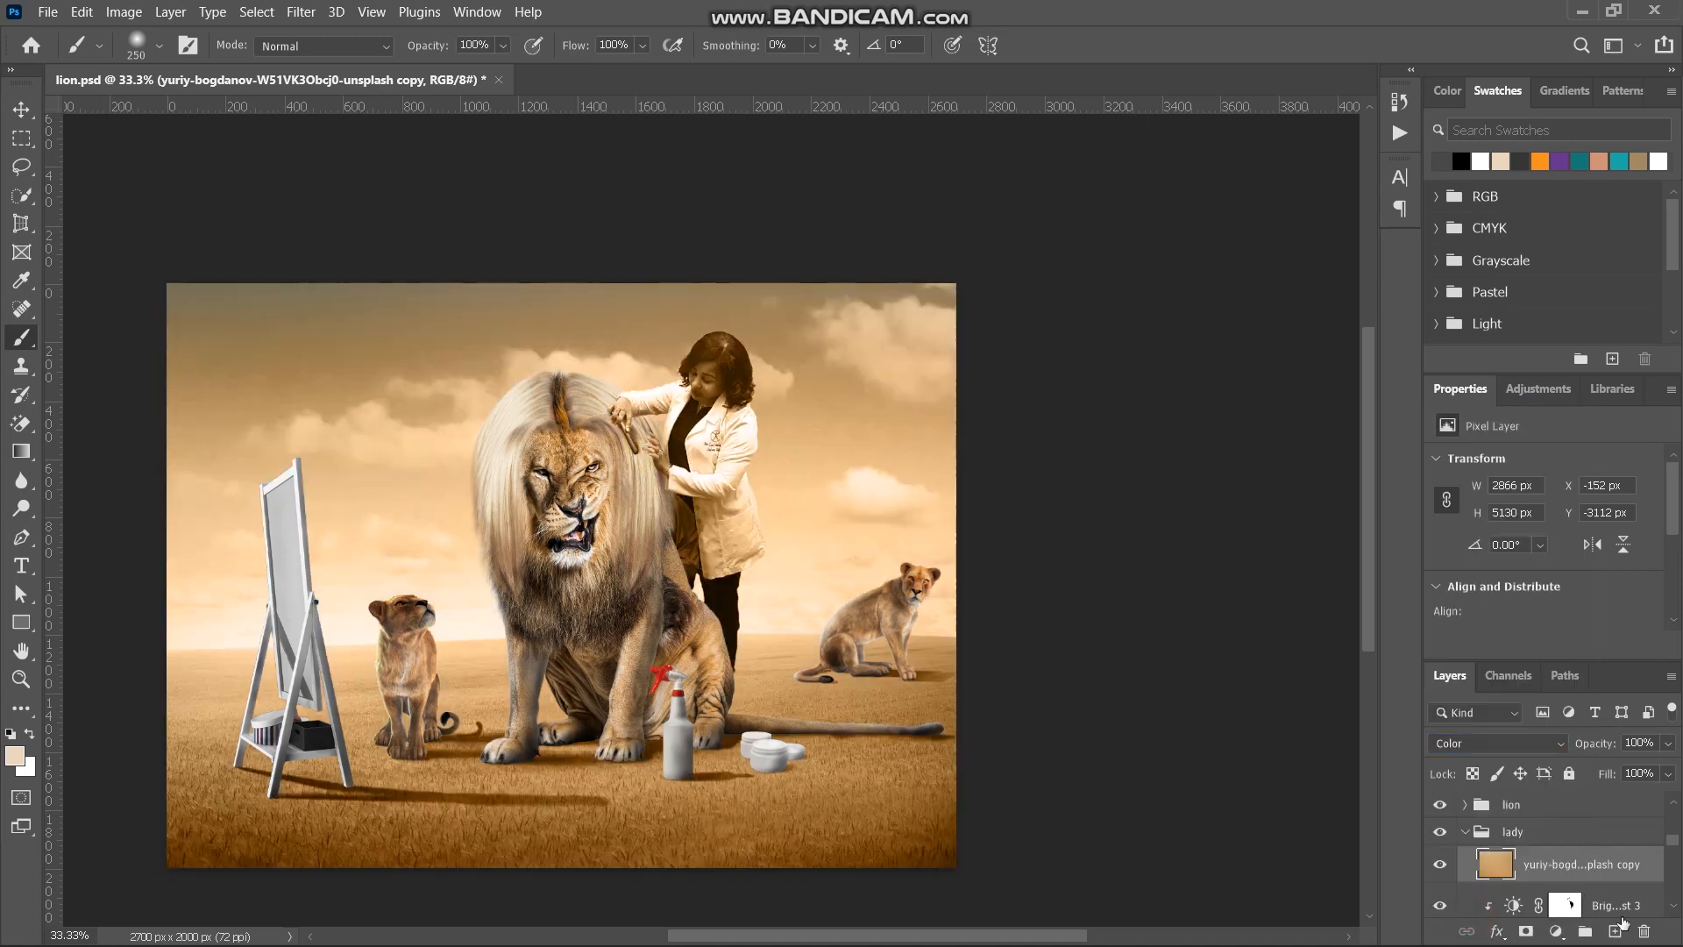
pyautogui.scroll(-1, 1547, 883)
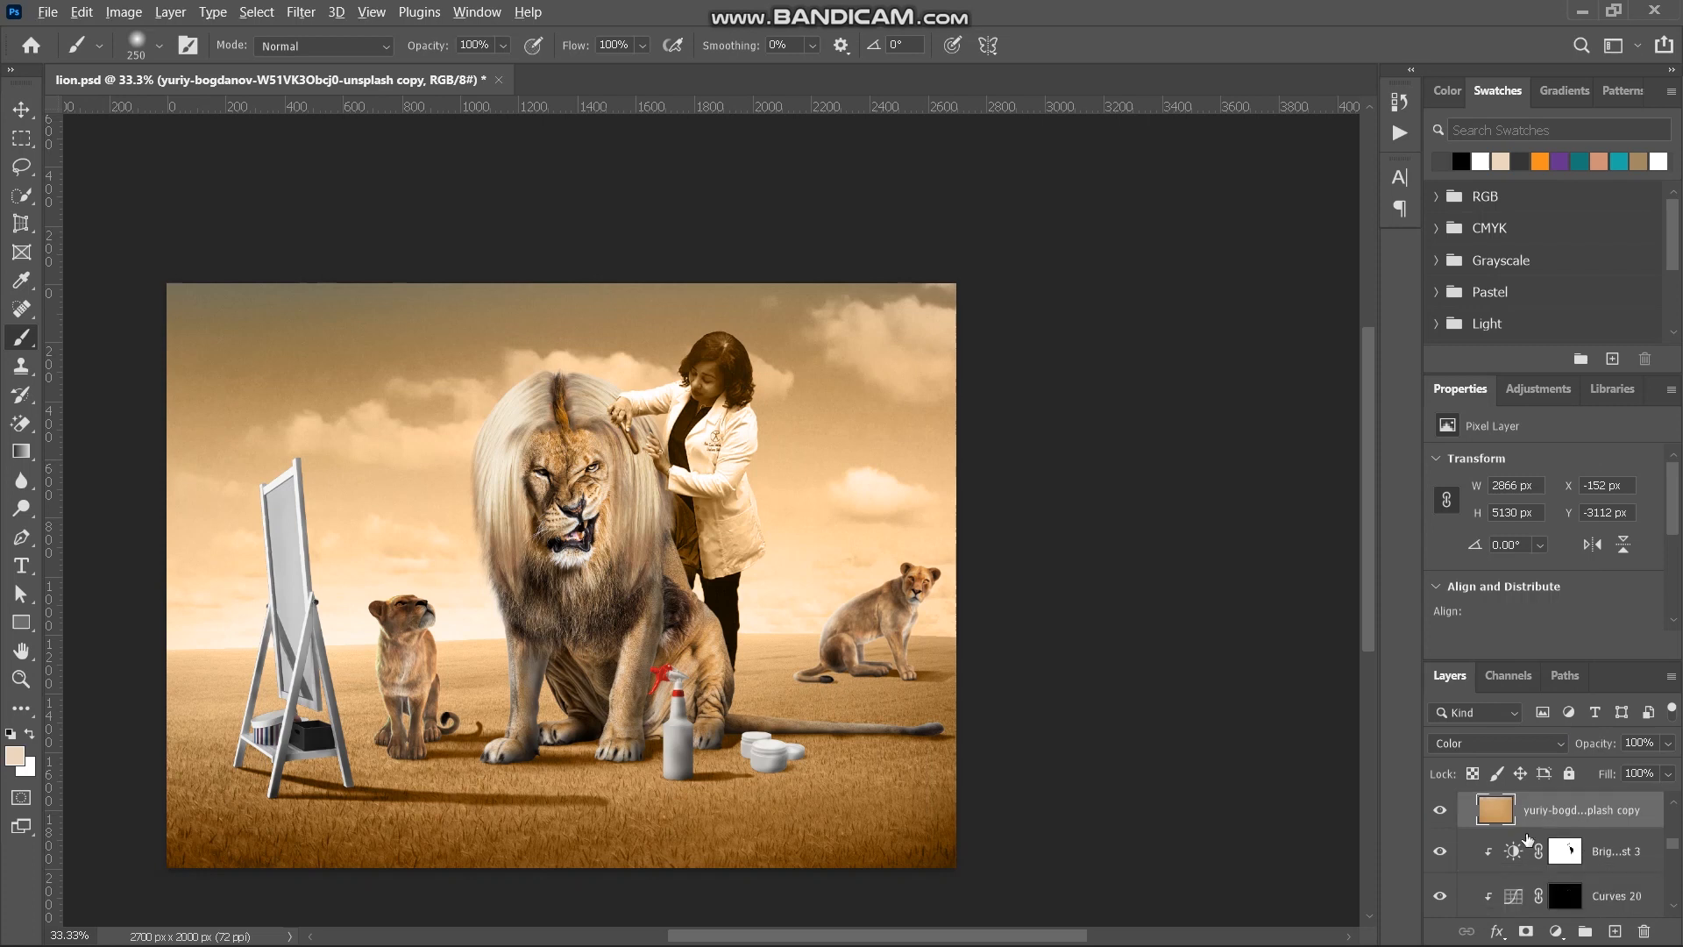
pyautogui.keyDown('alt'); pyautogui.click(1526, 827); pyautogui.keyUp('alt')
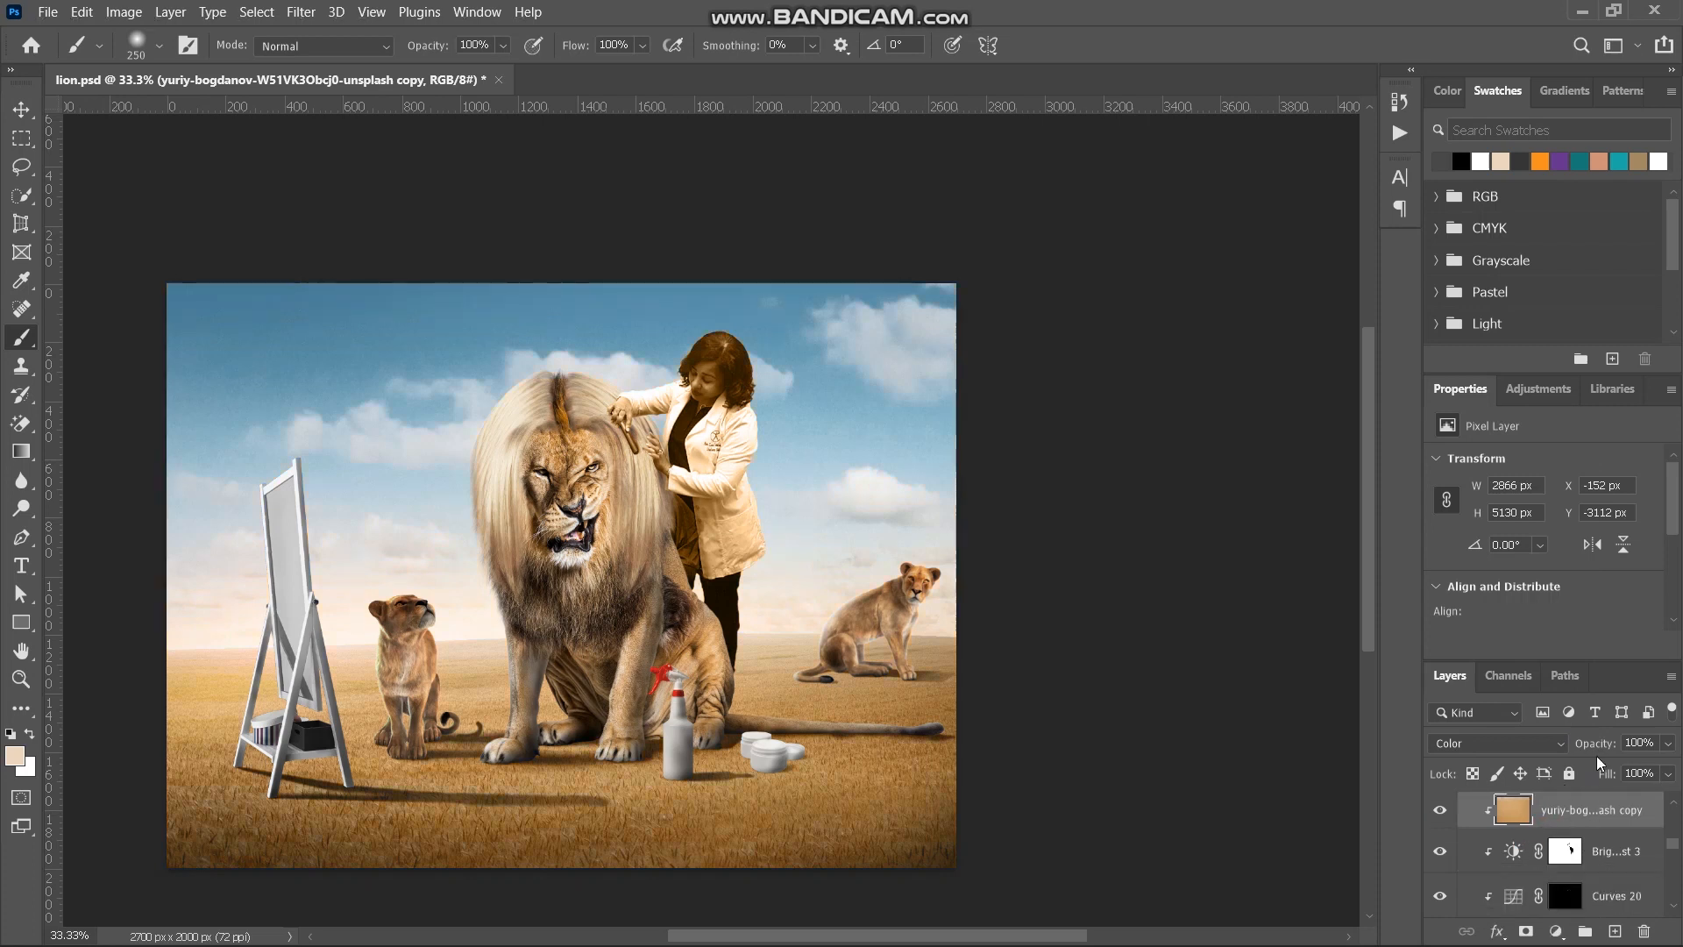
# - Lower the clipped ground copy's opacity to 16% for a subtle warm tint on the lady
pyautogui.moveTo(1601, 746); pyautogui.dragTo(1420, 763)
pyautogui.moveTo(1590, 747); pyautogui.dragTo(1620, 745)
pyautogui.click(1600, 745)
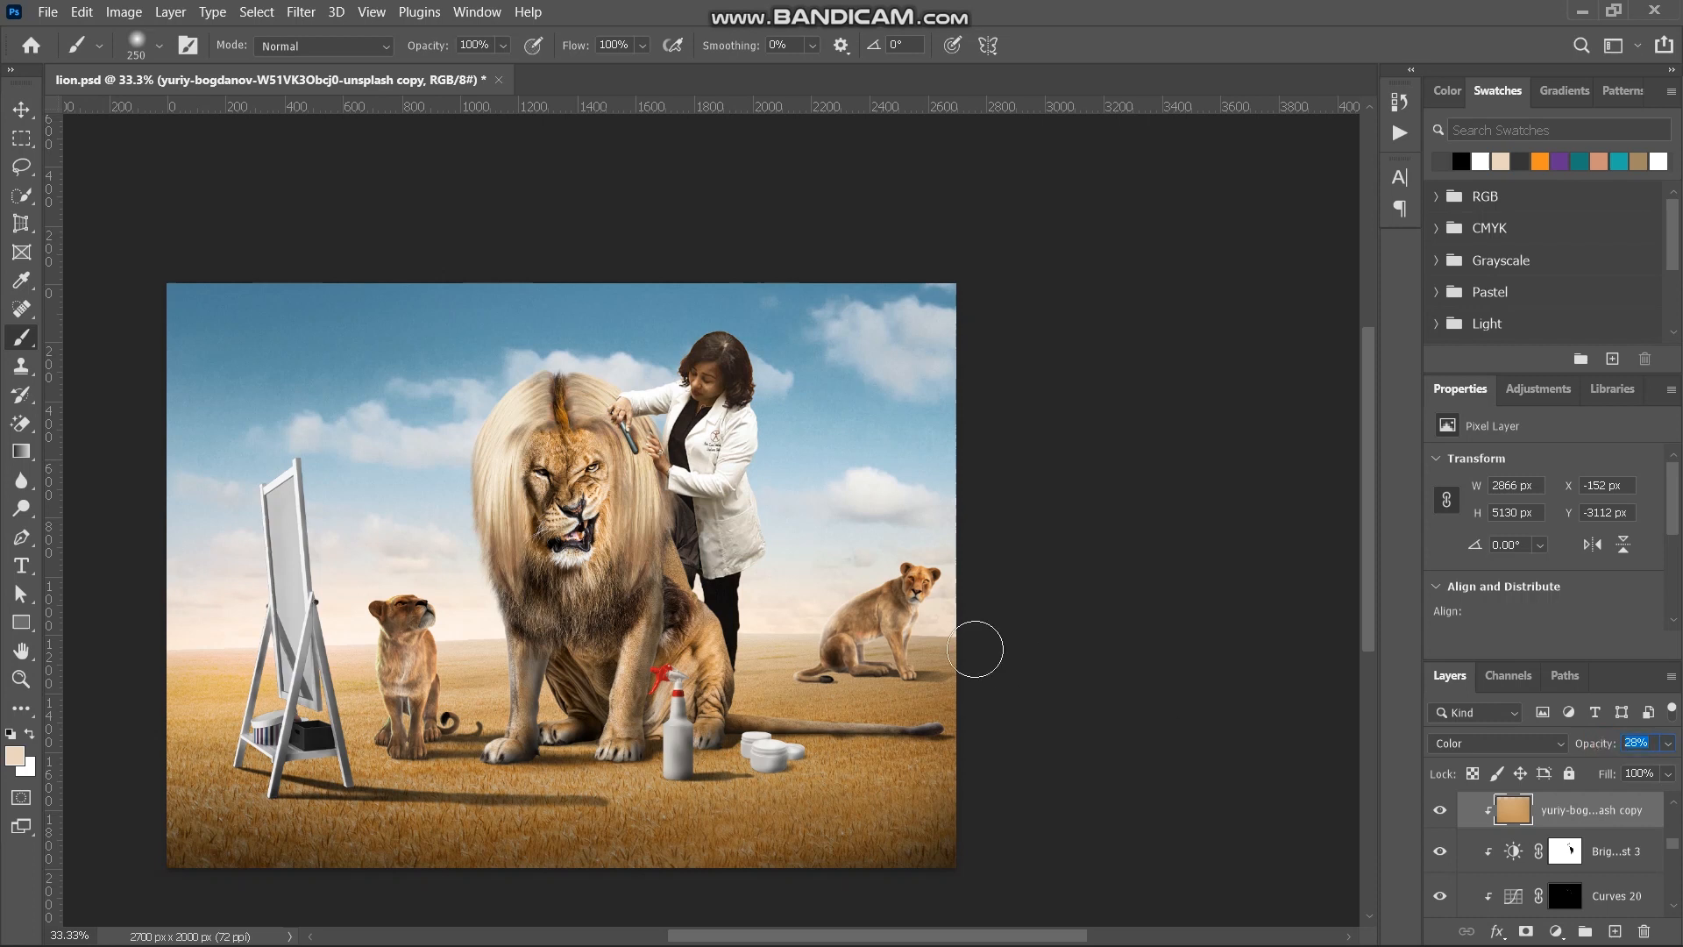
pyautogui.hotkey('ctrl', '+')
pyautogui.hotkey('ctrl', '+')
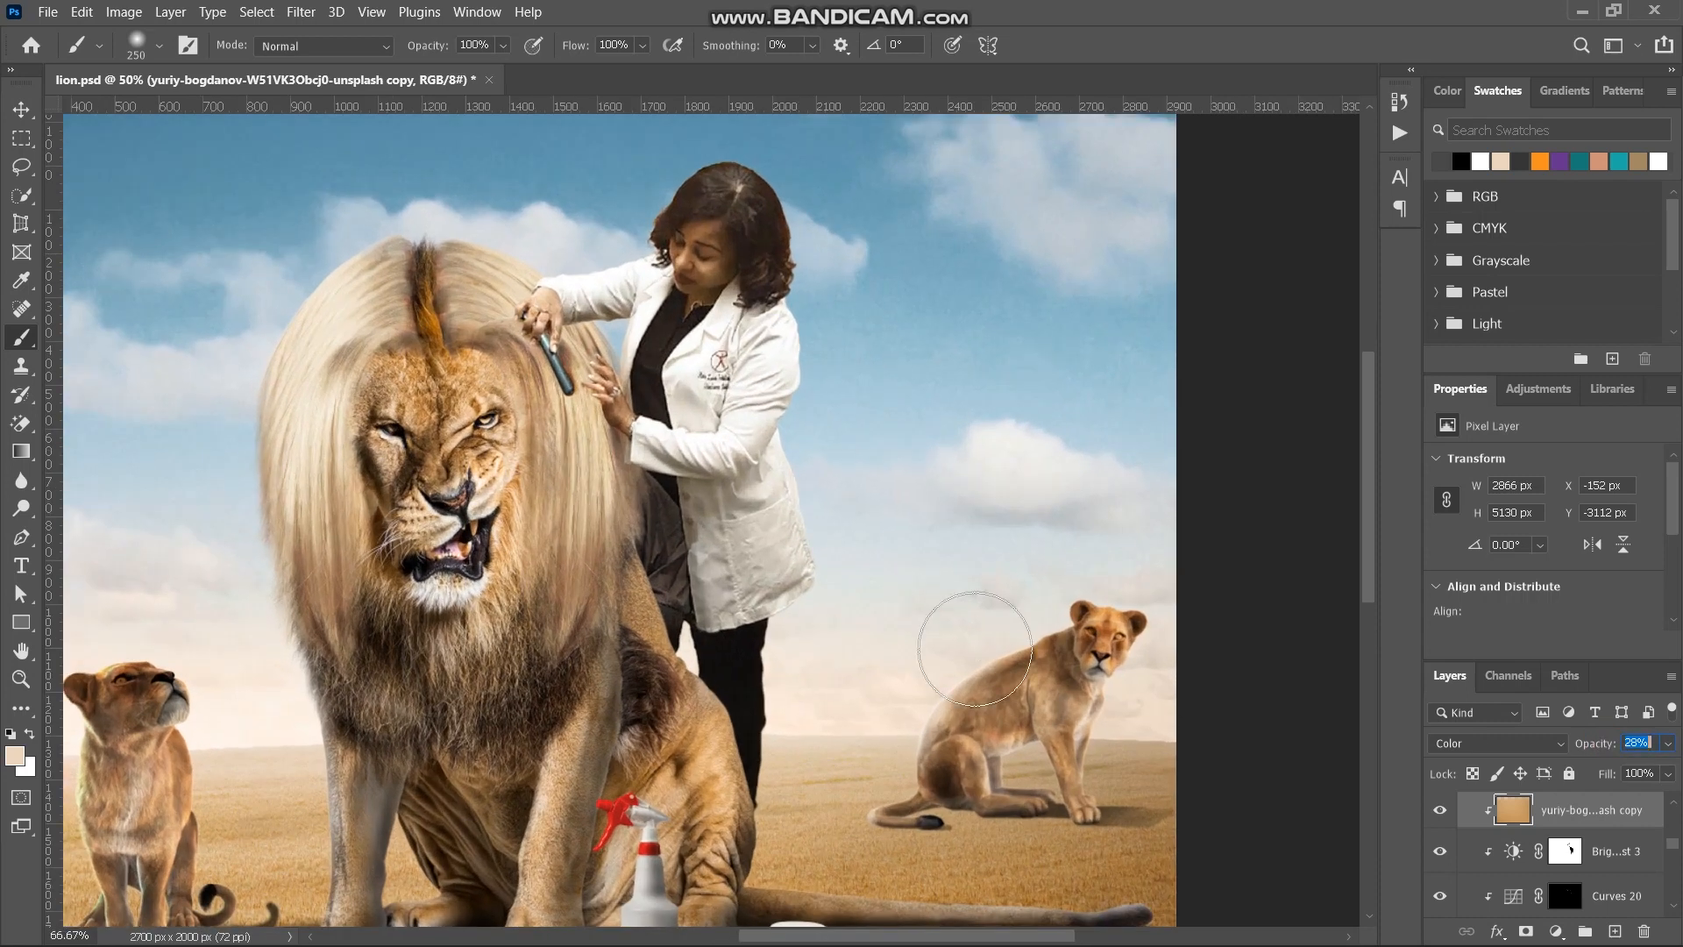
pyautogui.hotkey('ctrl', '+')
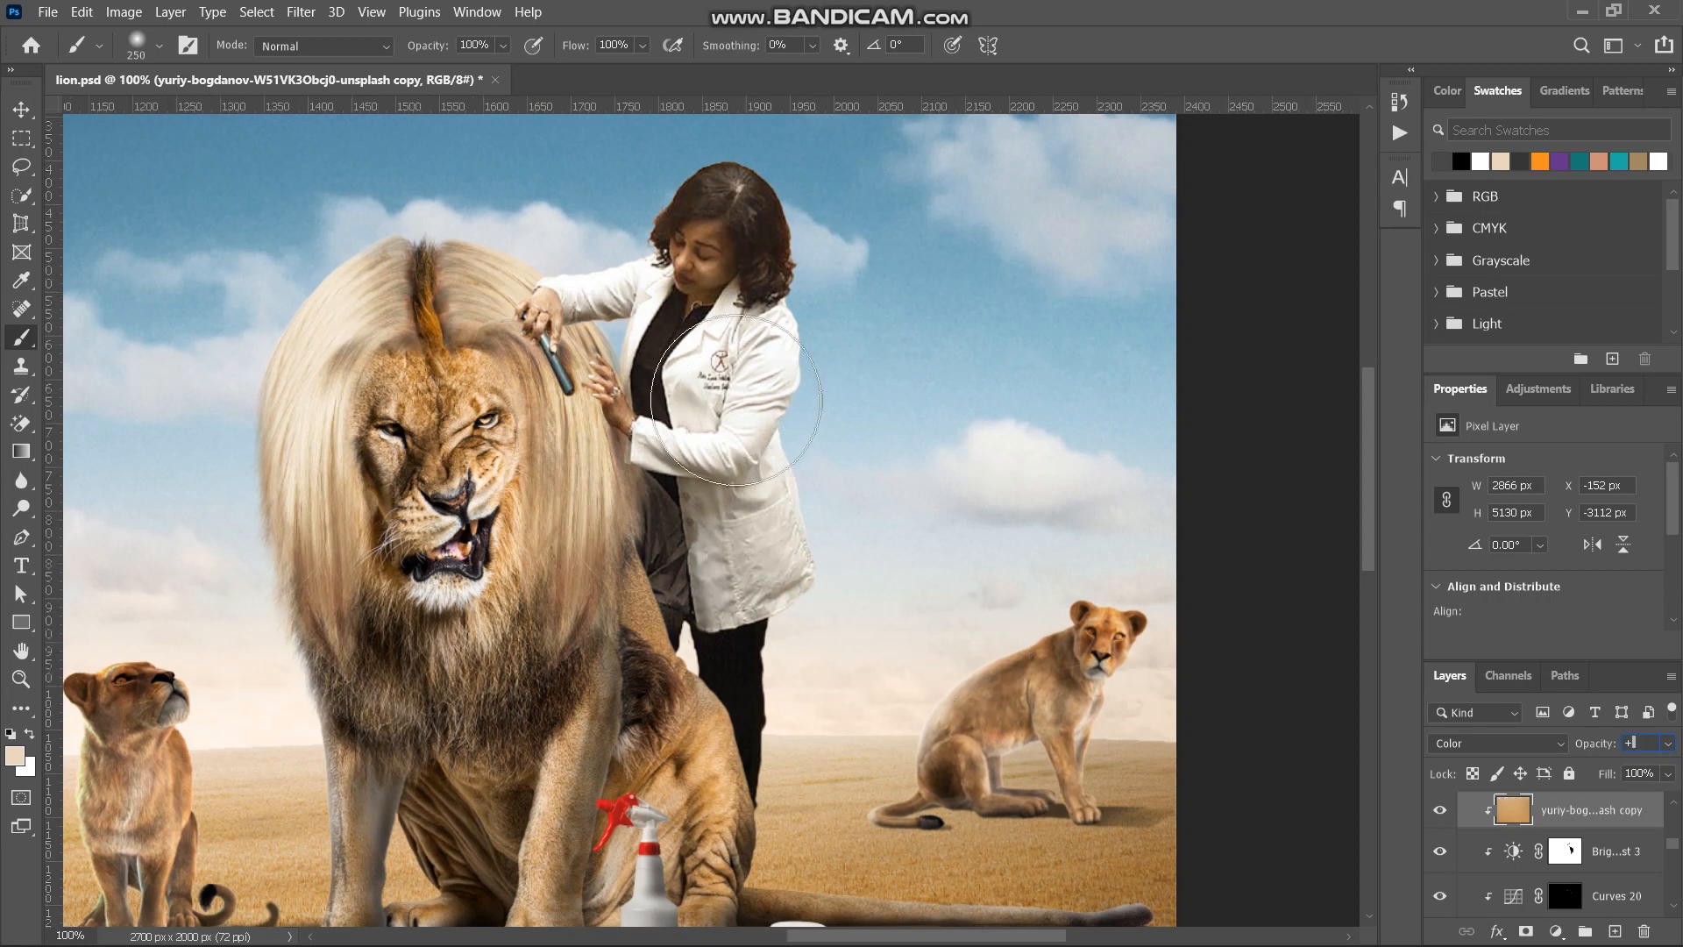
pyautogui.hotkey('ctrl', '-')
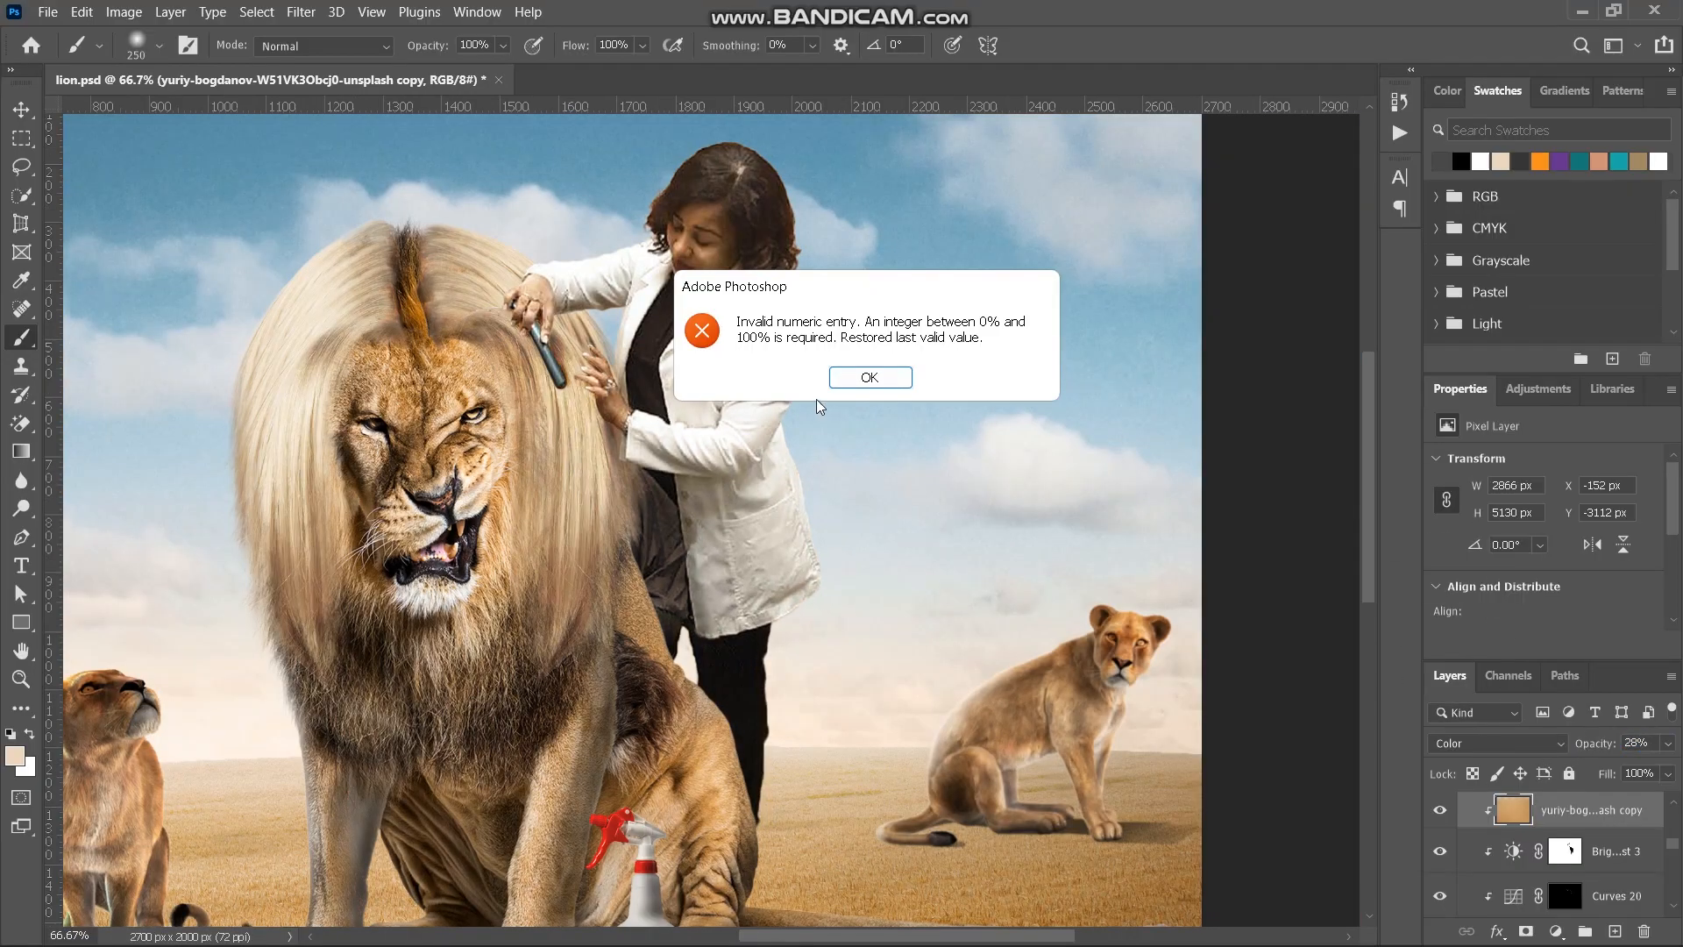
pyautogui.click(856, 376)
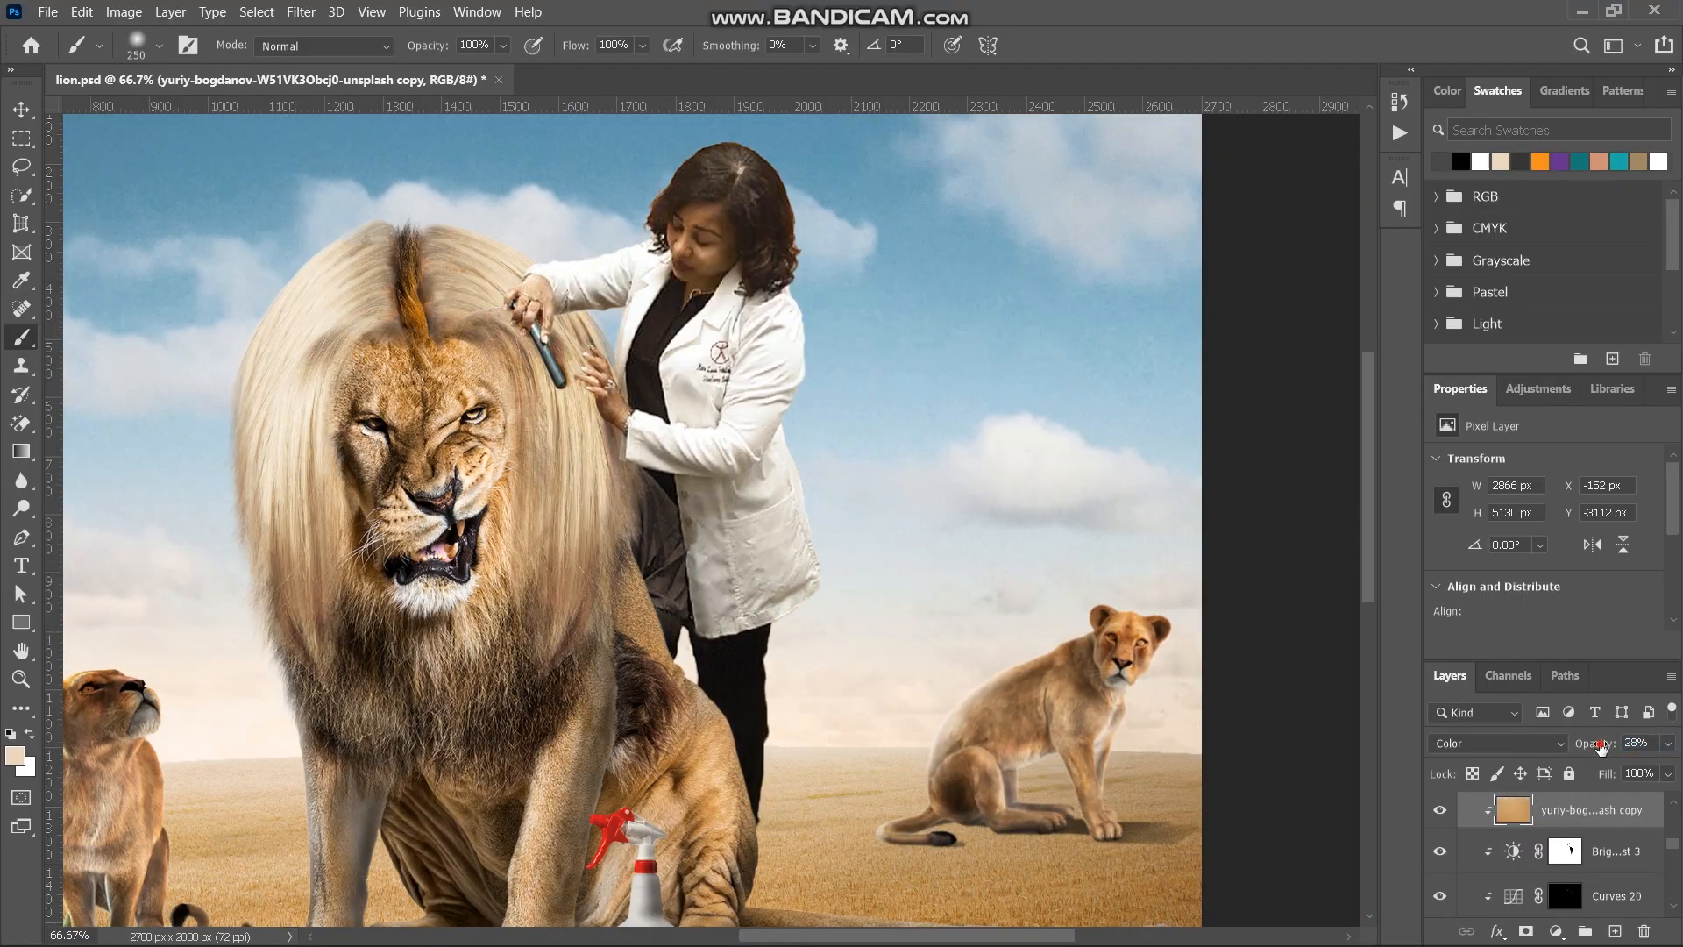
pyautogui.moveTo(1592, 747); pyautogui.dragTo(1586, 749)
pyautogui.hotkey('ctrl', '-')
pyautogui.hotkey('ctrl', '+')
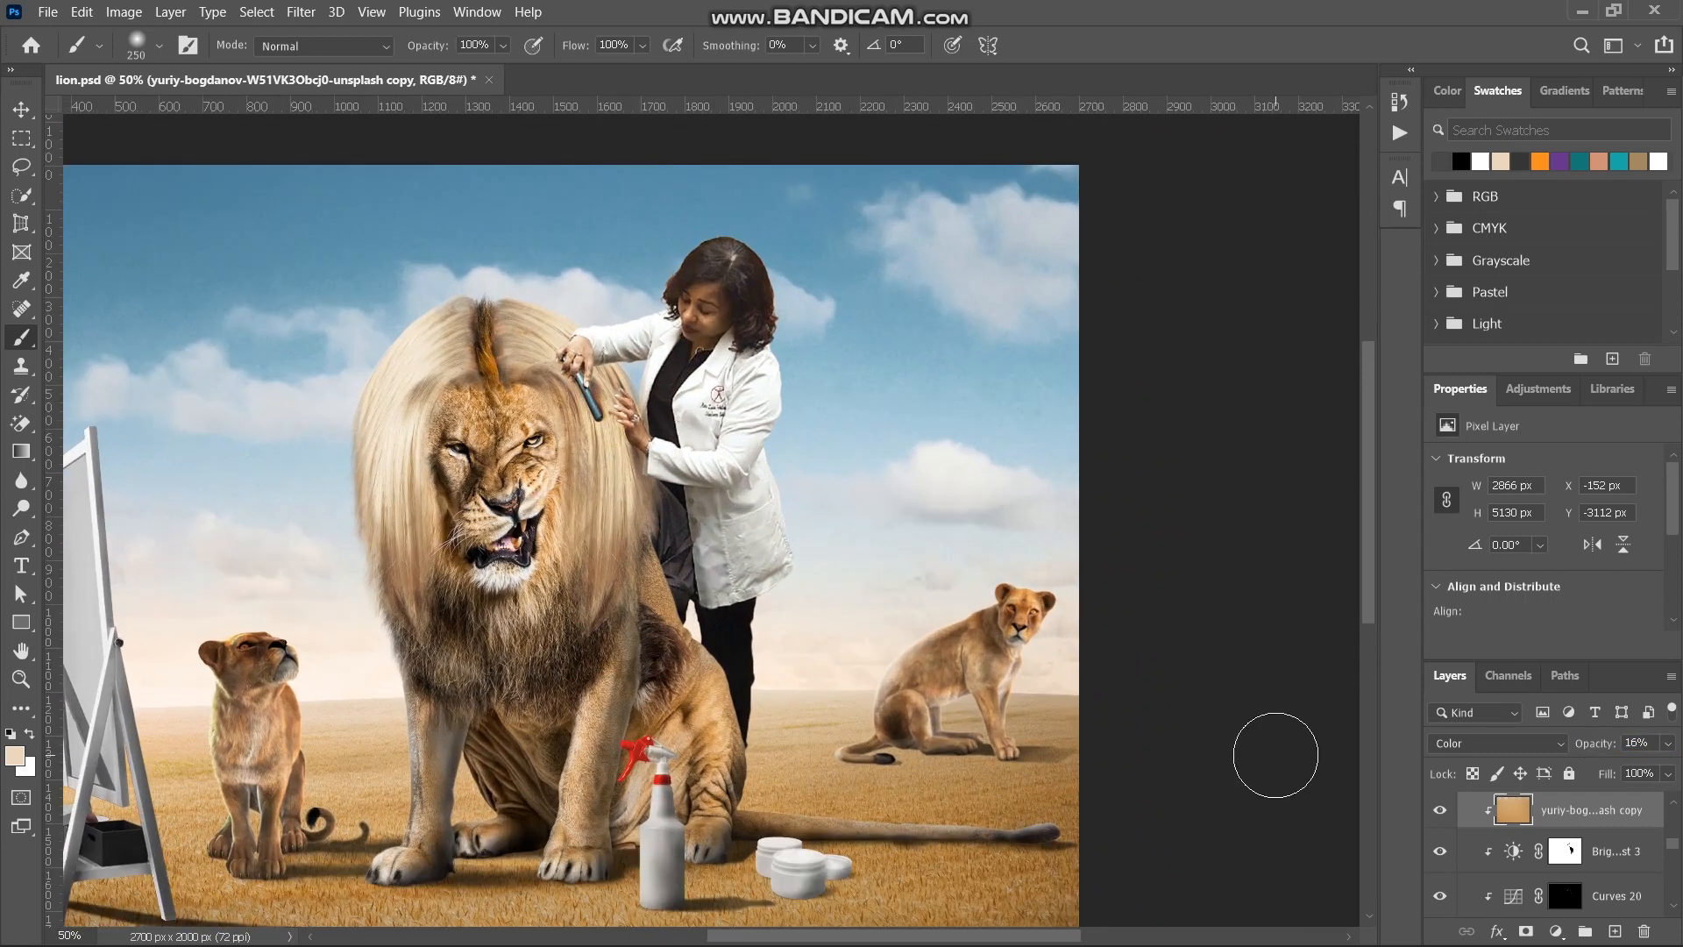
pyautogui.hotkey('ctrl', '0')
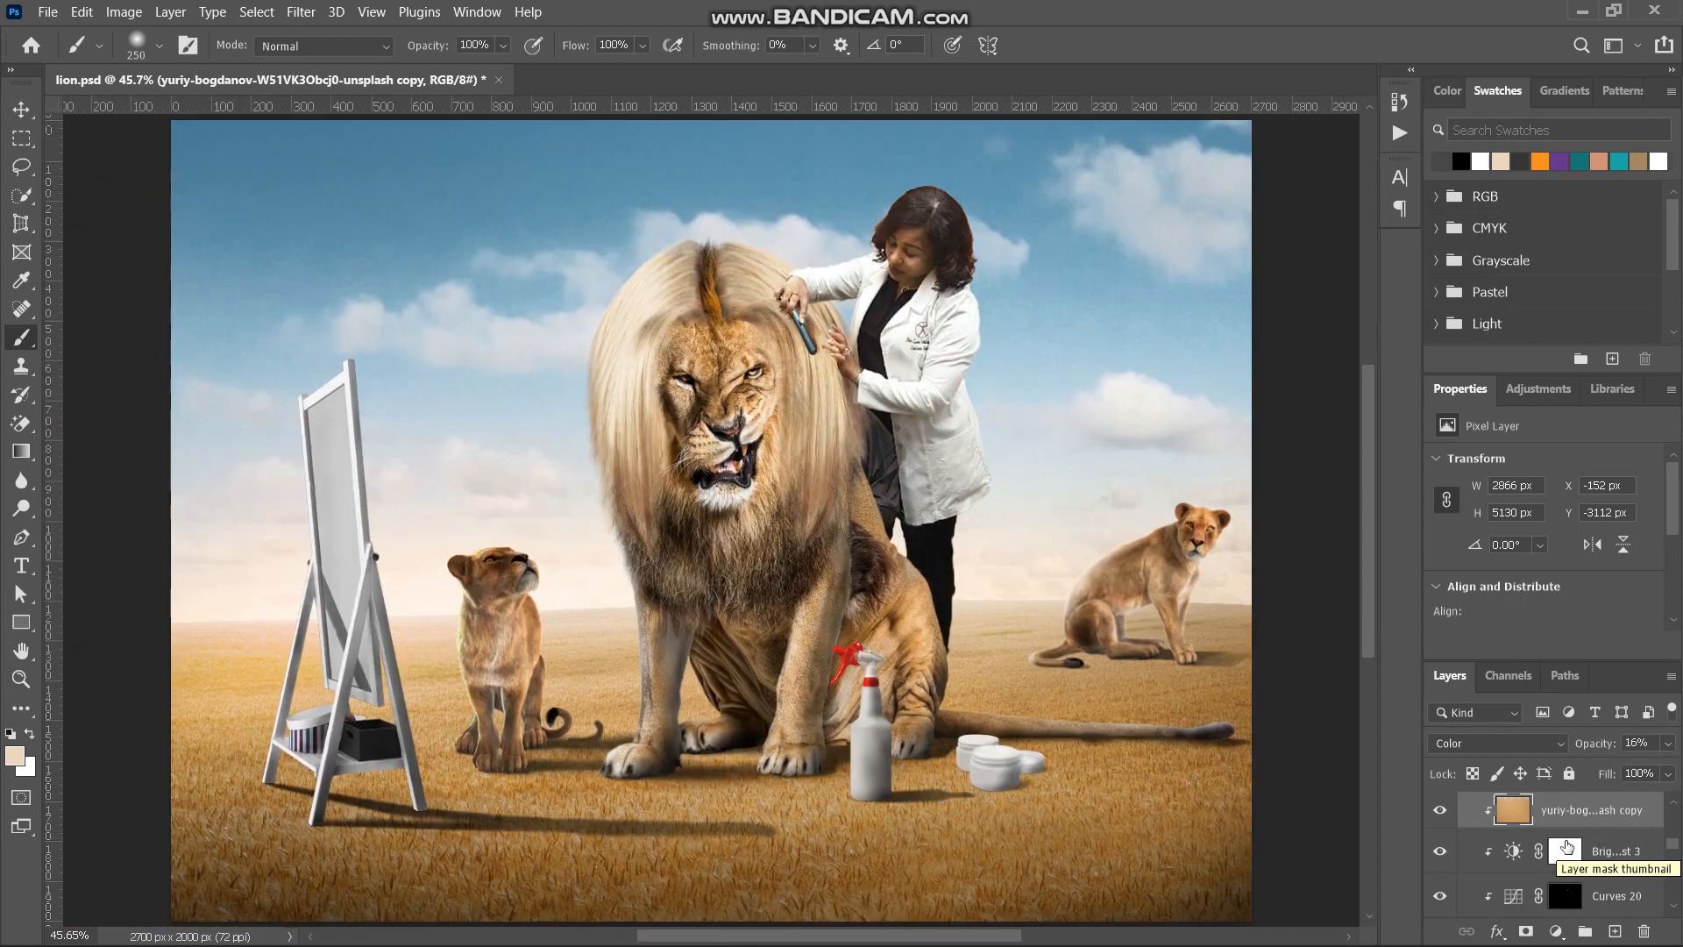
# - Add a clipped Hue/Saturation adjustment directly above the lady's Brightness/Contrast 3 and set Saturation to +21
pyautogui.click(1610, 862)
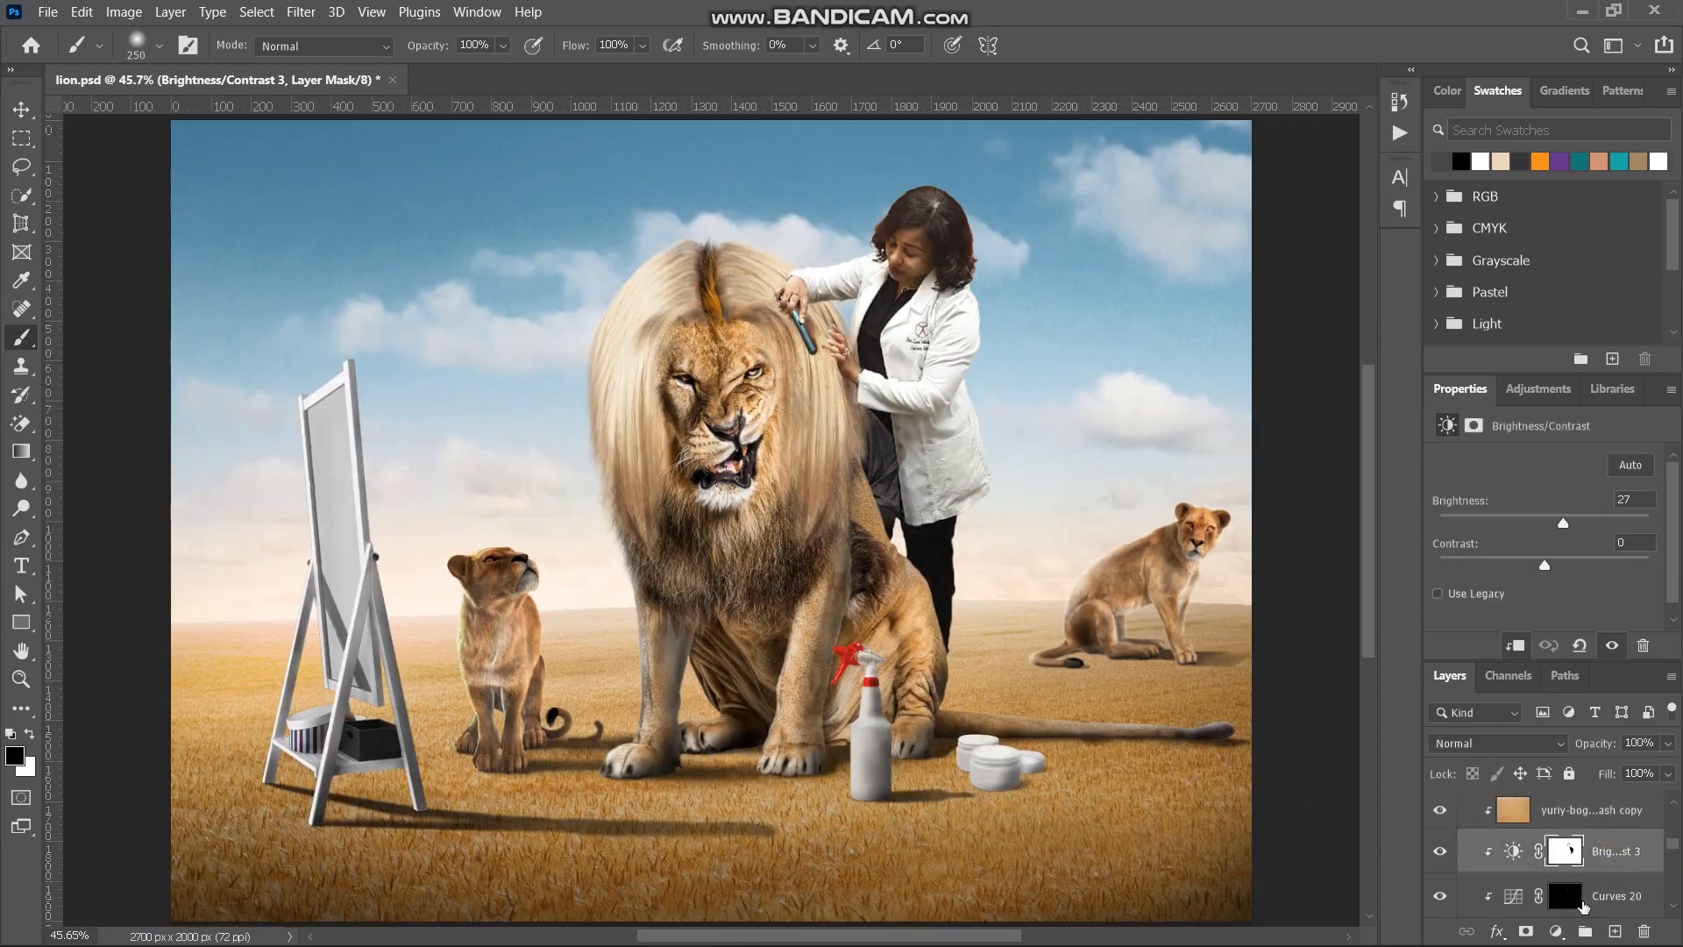
pyautogui.click(1556, 931)
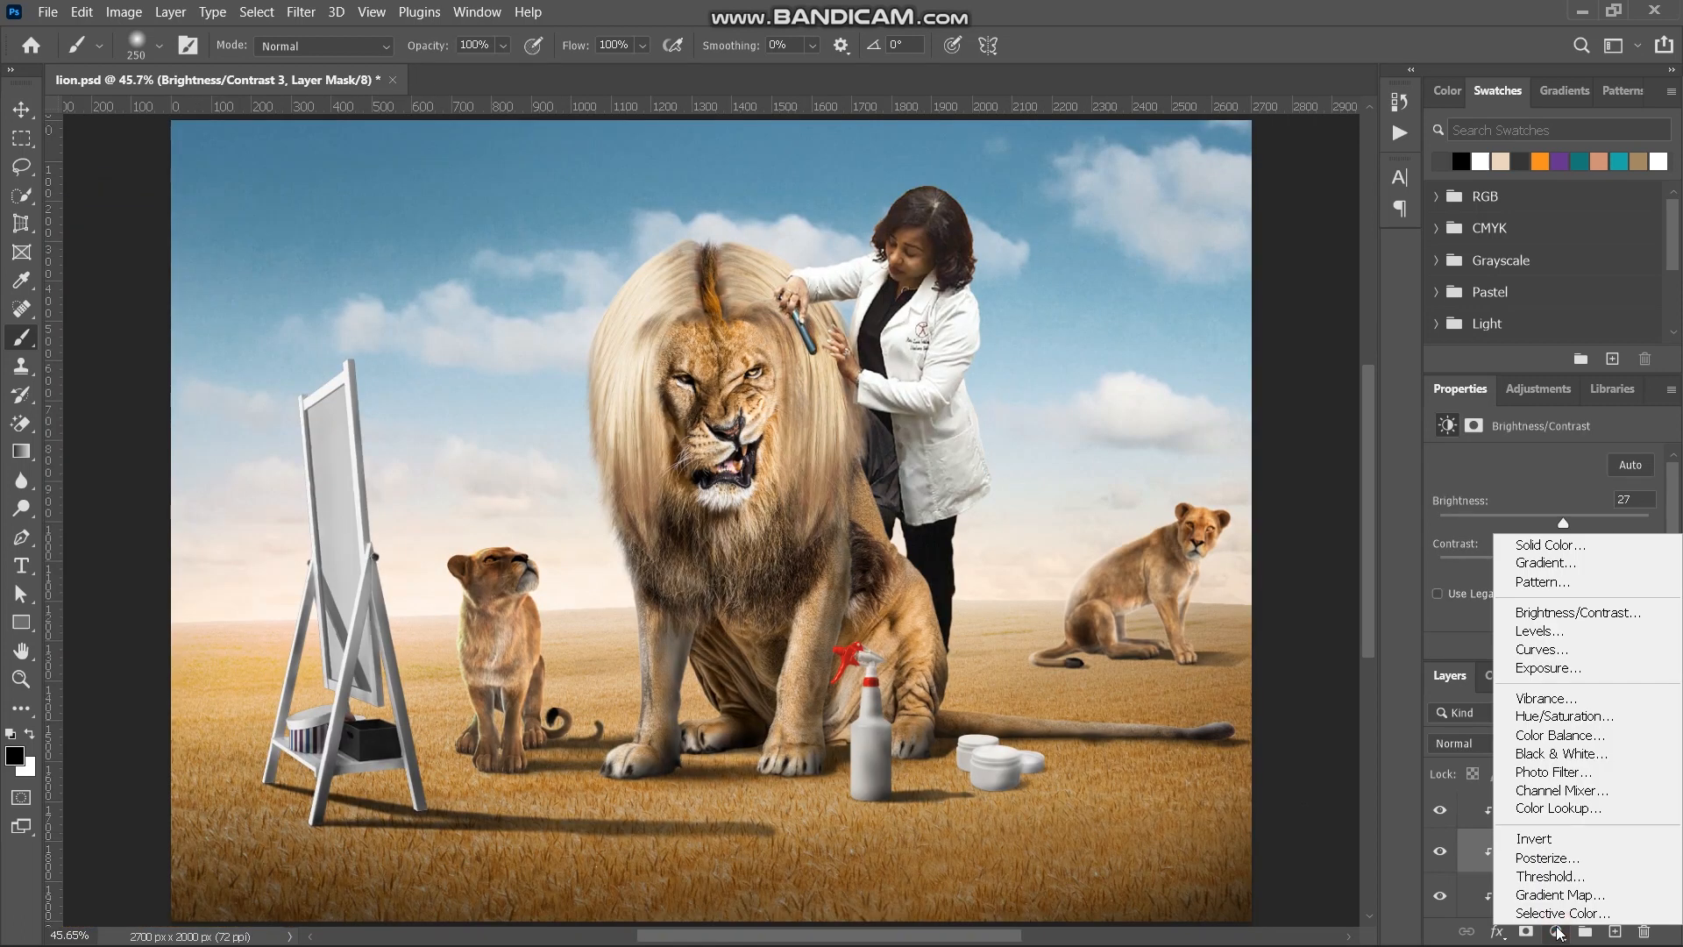
pyautogui.click(1568, 715)
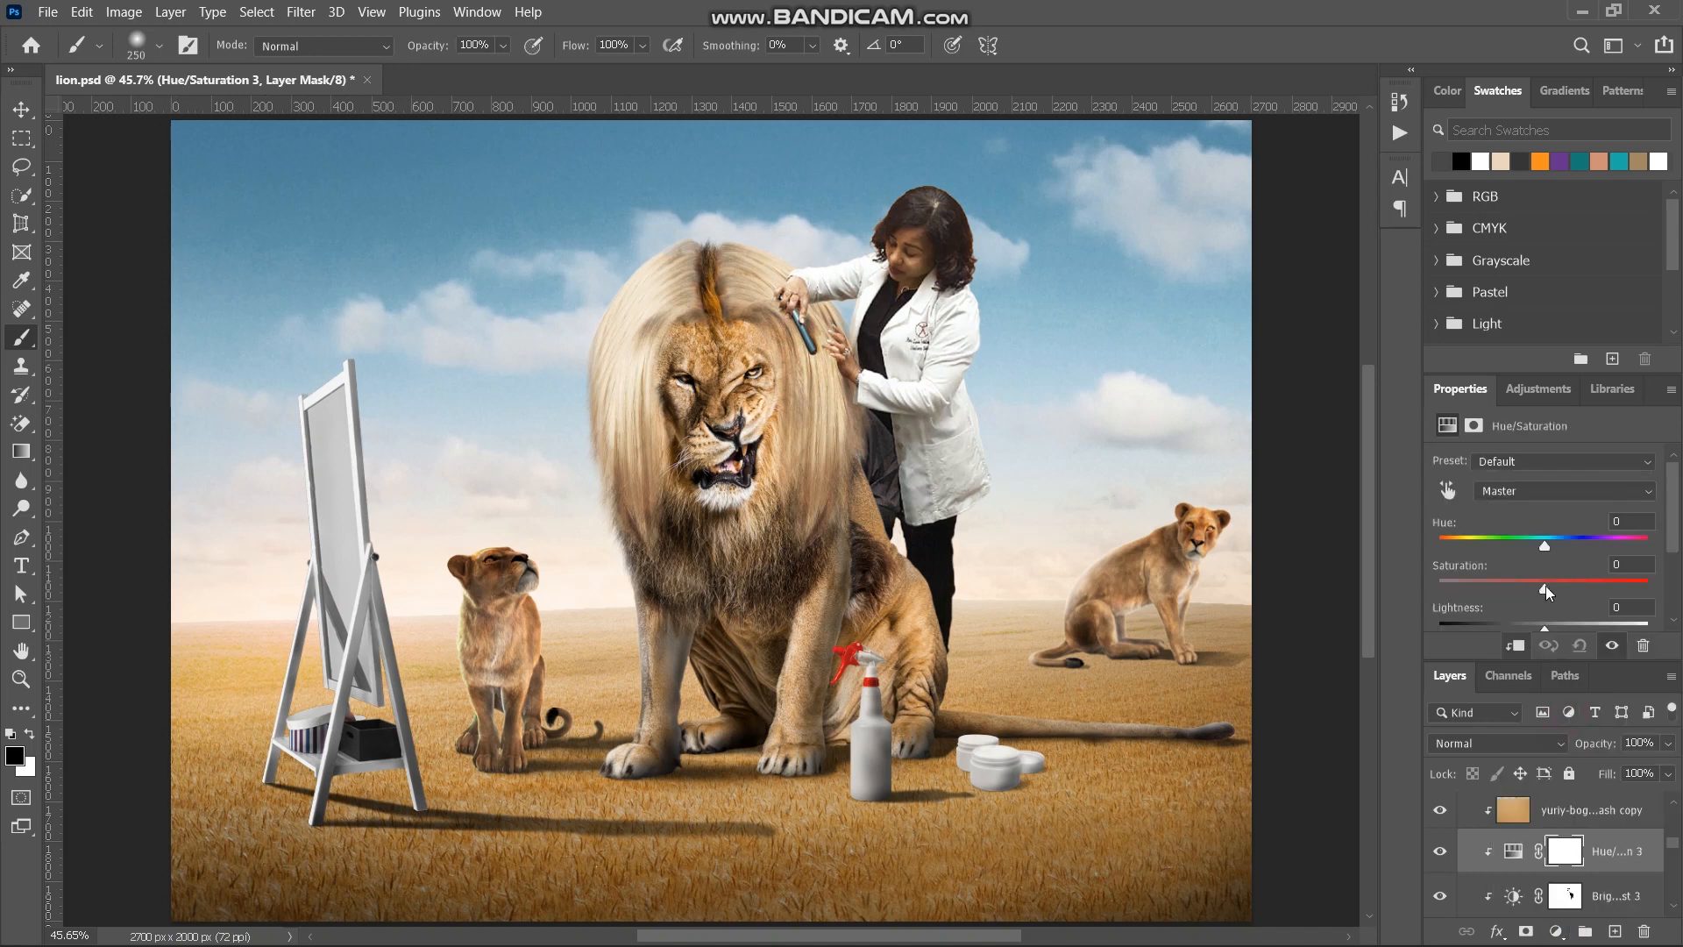
pyautogui.moveTo(1545, 585)
pyautogui.mouseDown()
pyautogui.moveTo(1570, 582)
pyautogui.moveTo(1554, 587)
pyautogui.mouseUp()
# - Show the grey fill layer to compare colours, set the lady's Saturation to +15, and hide the fill layer
pyautogui.scroll(5, 1534, 832)
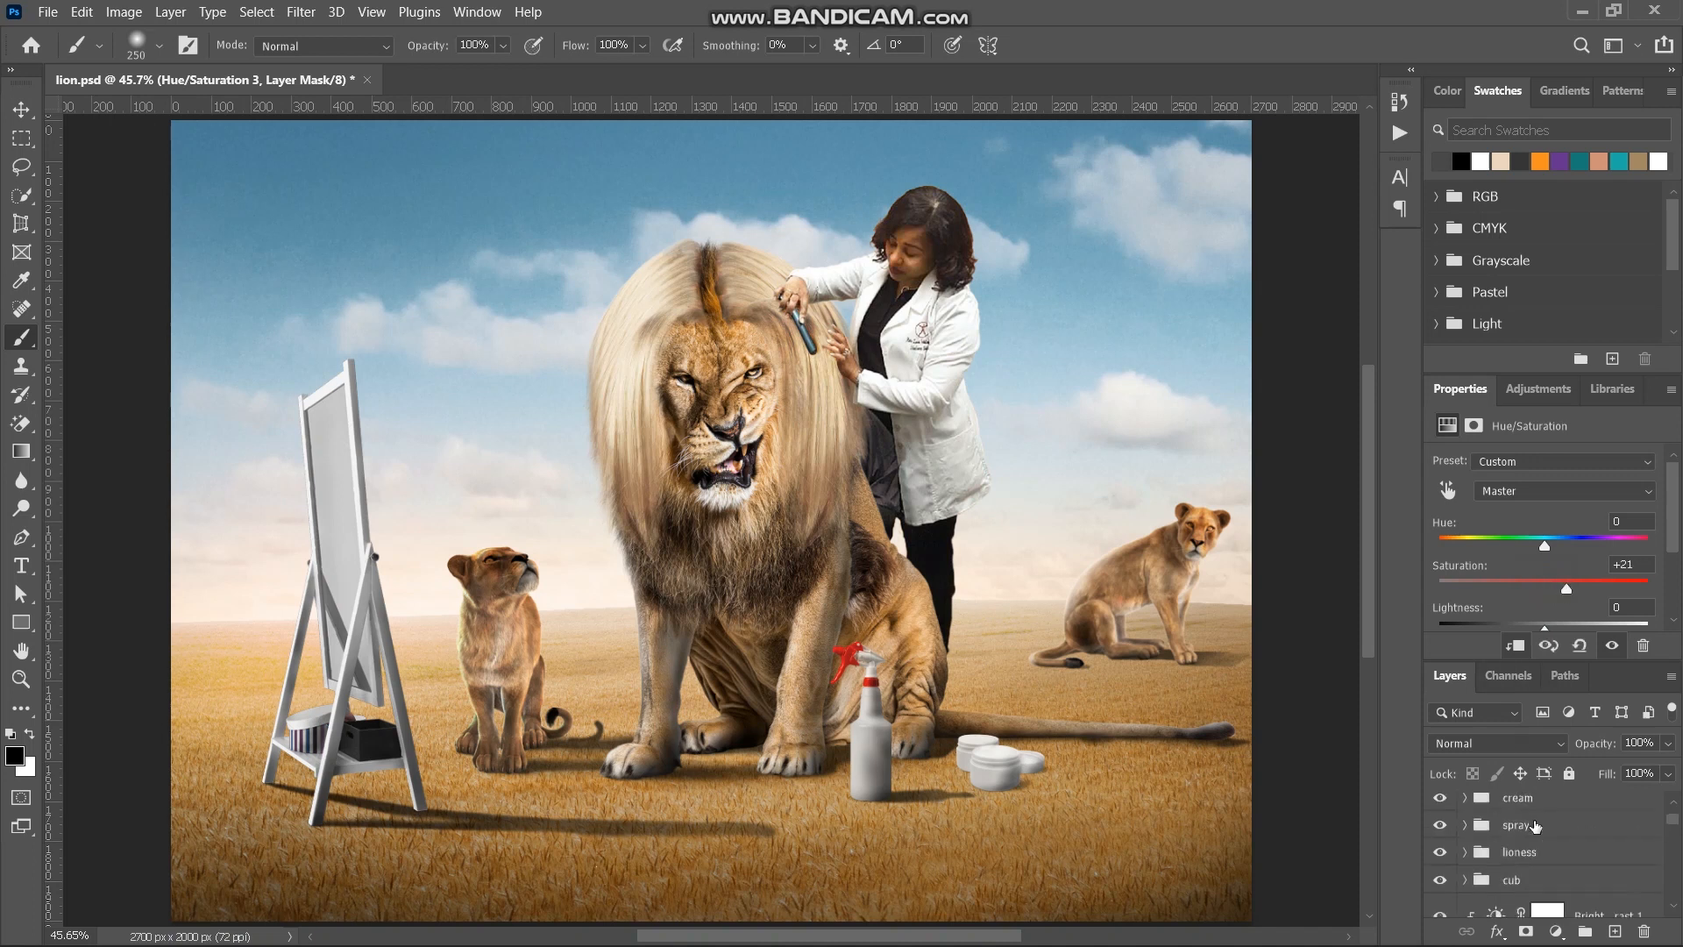
pyautogui.click(1438, 841)
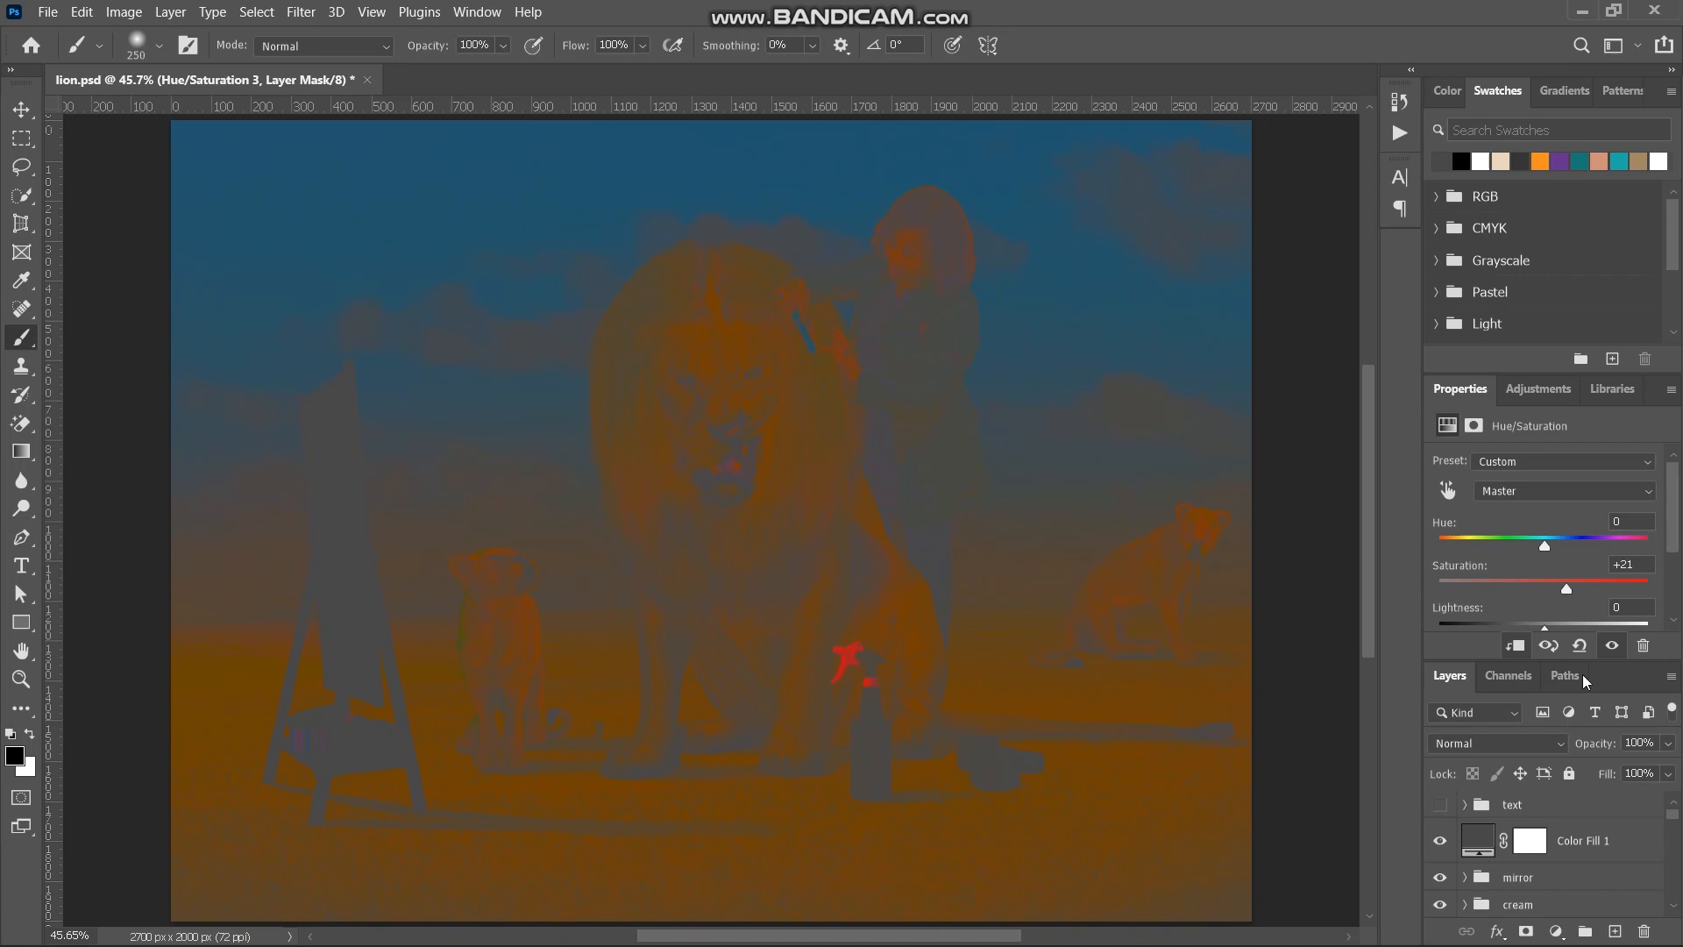
pyautogui.click(1564, 589)
pyautogui.moveTo(1566, 593); pyautogui.dragTo(1410, 589)
pyautogui.moveTo(1516, 582); pyautogui.dragTo(1559, 580)
pyautogui.click(1439, 843)
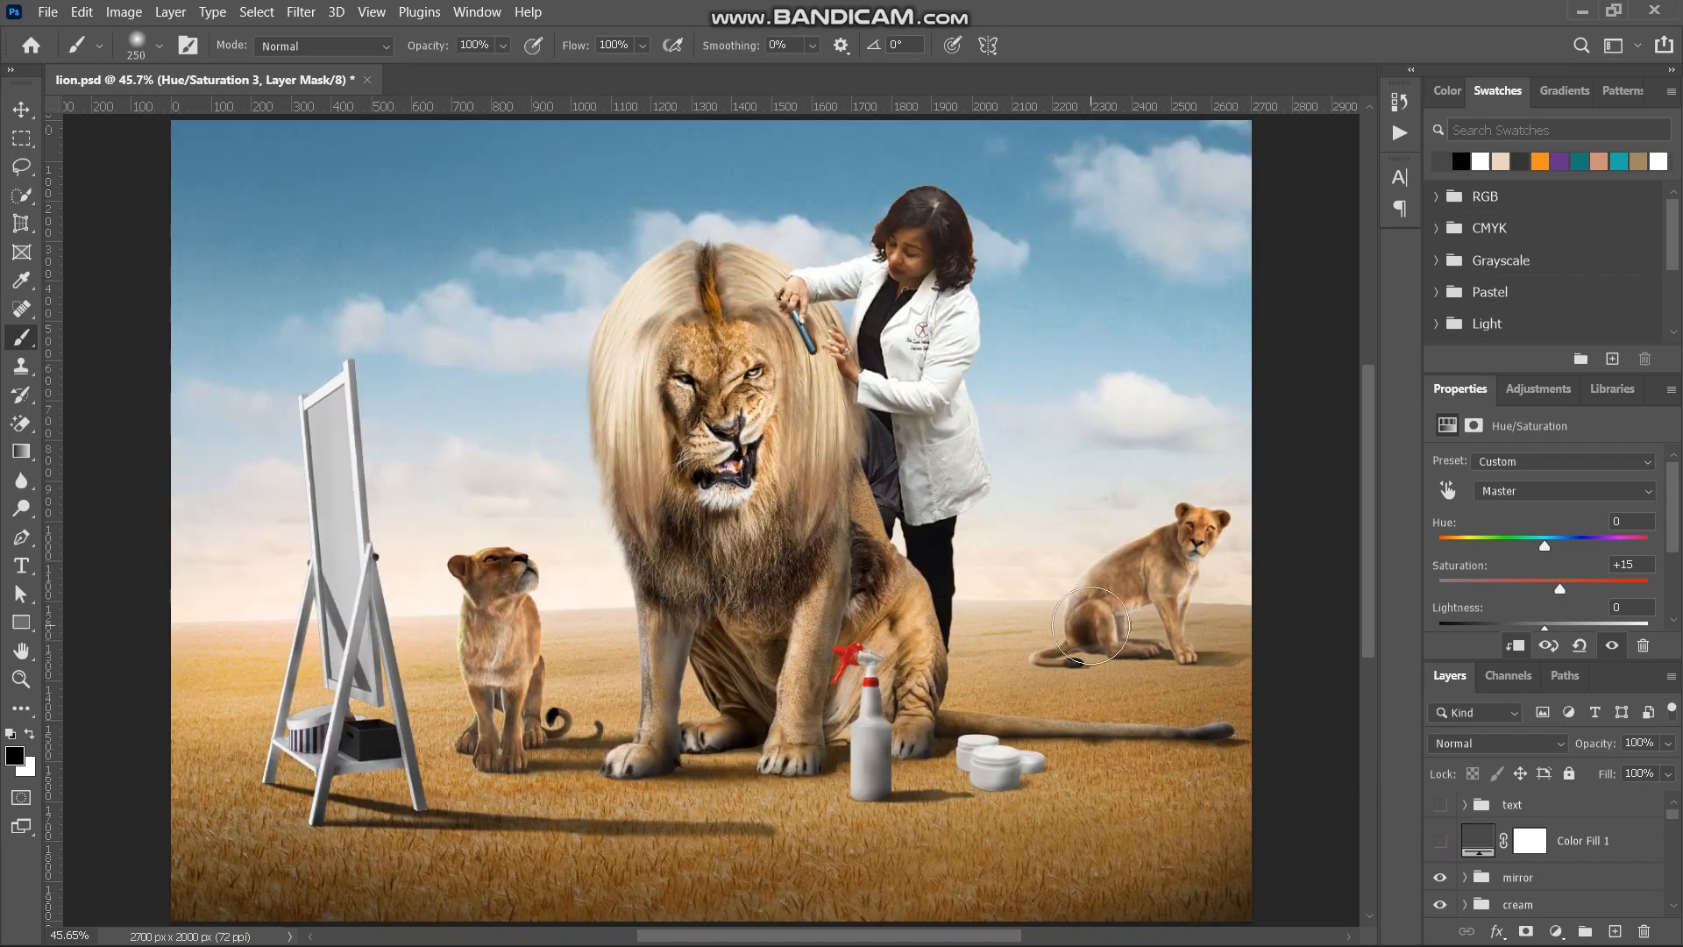
# - Set the Hue to +2 in the lady's Hue/Saturation adjustment
pyautogui.scroll(2, 1091, 625)
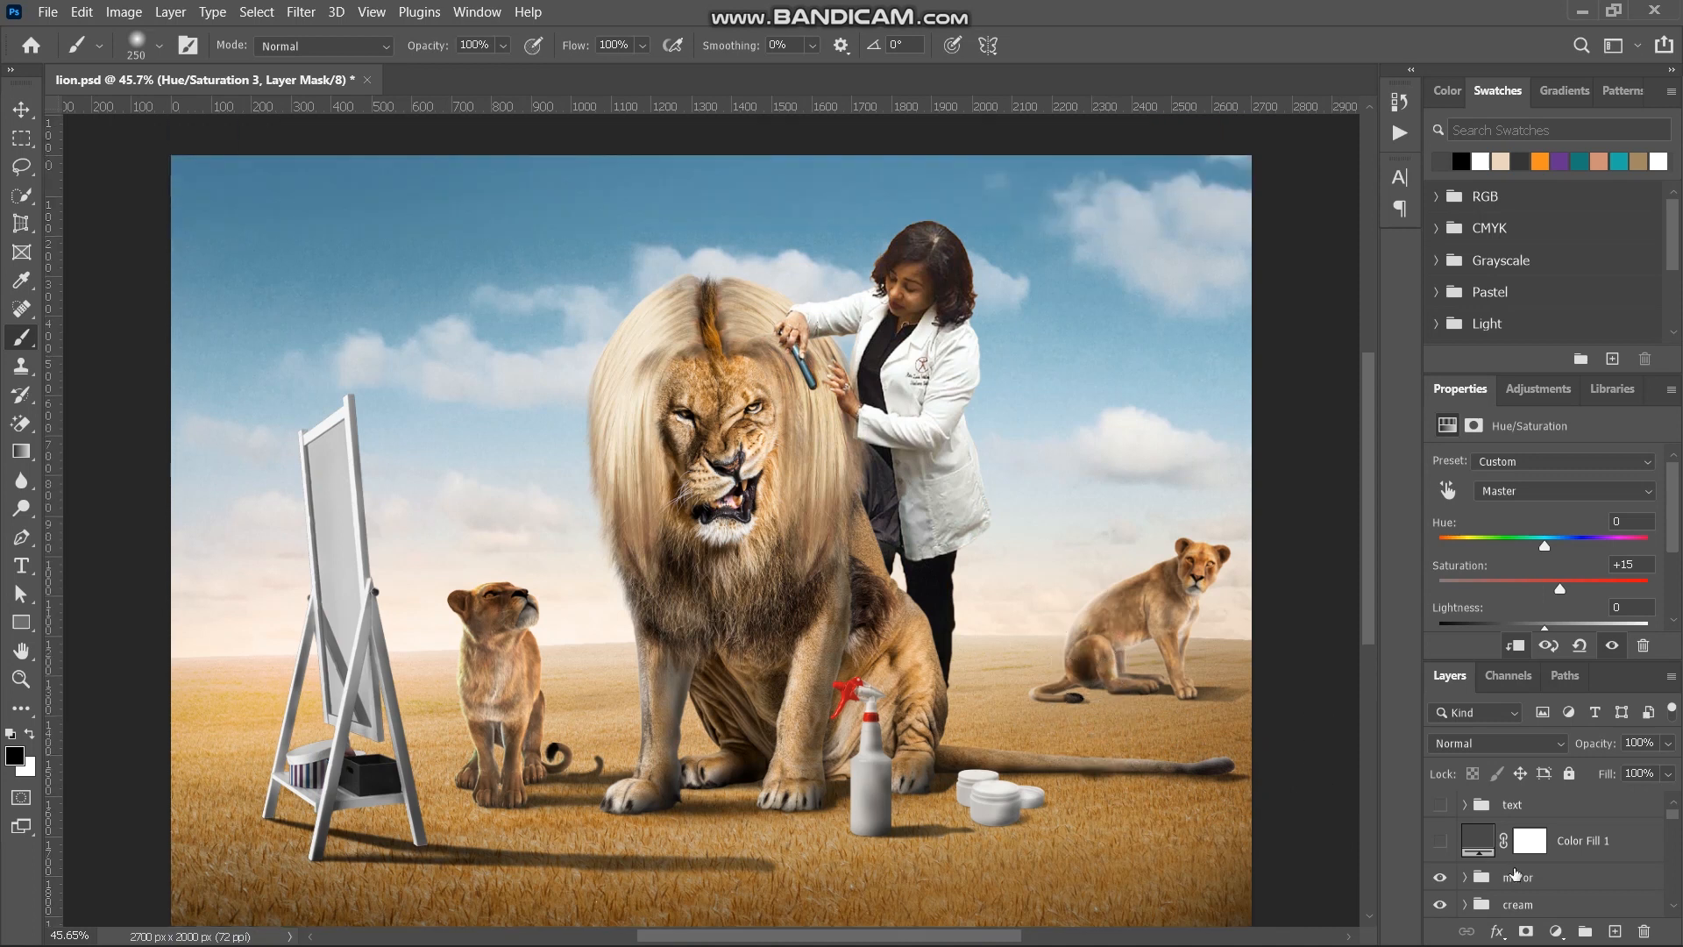
pyautogui.moveTo(1544, 545); pyautogui.dragTo(1545, 545)
pyautogui.scroll(-1, 1109, 649)
pyautogui.scroll(-3, 1553, 877)
pyautogui.scroll(-3, 1553, 877)
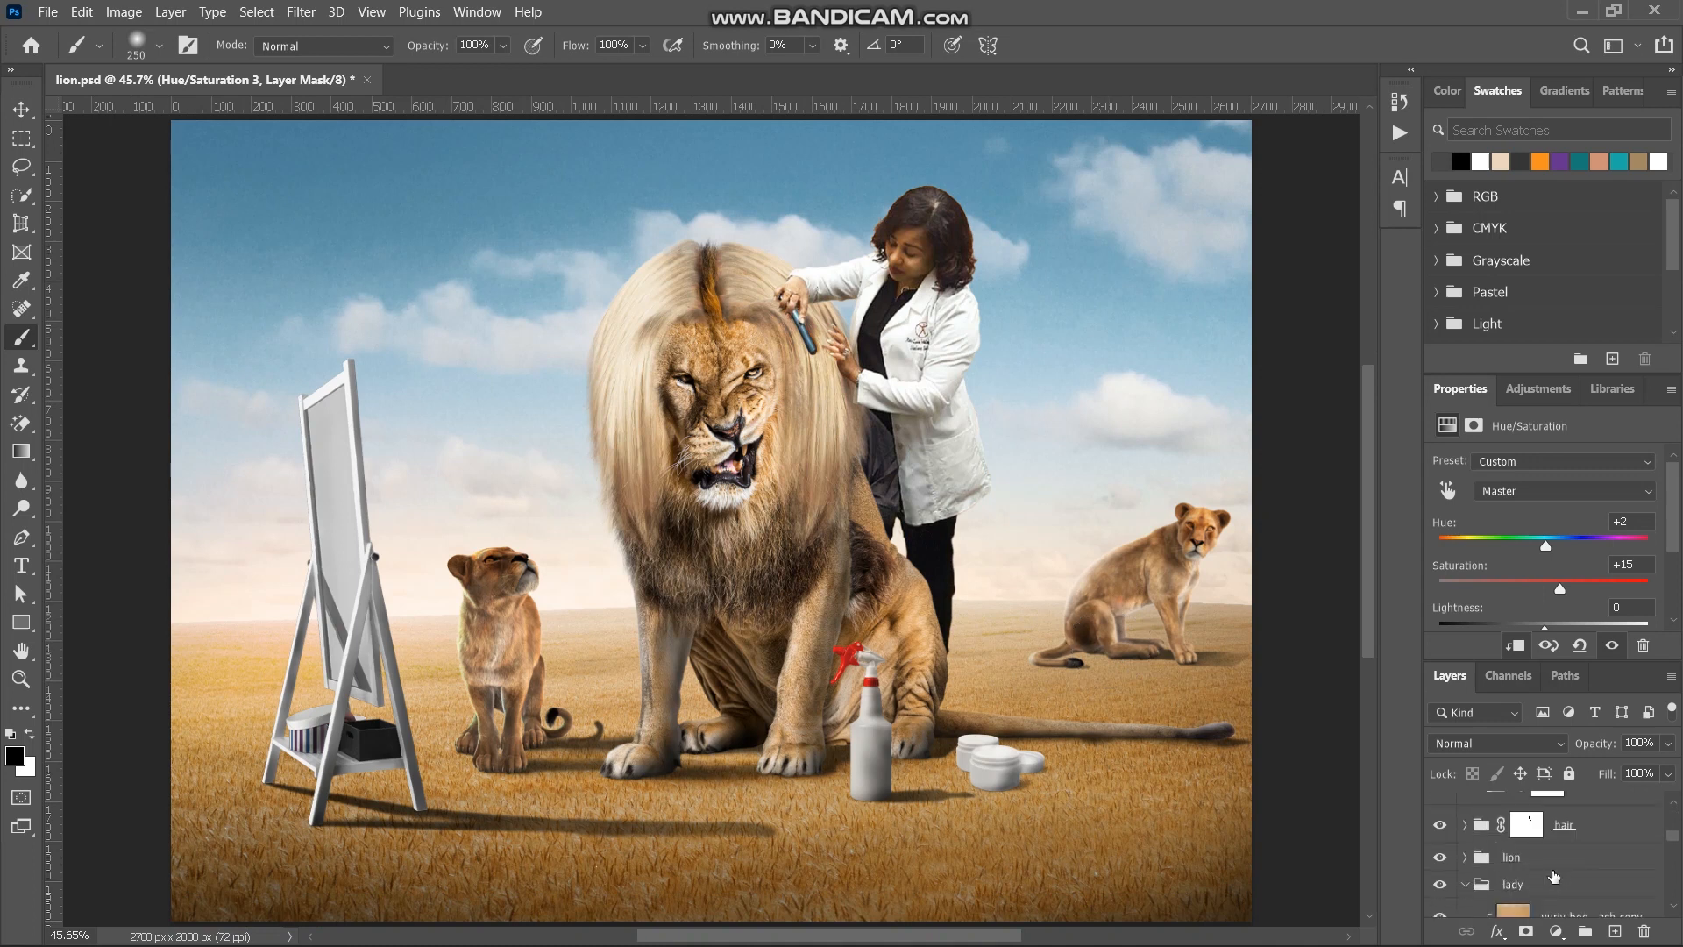
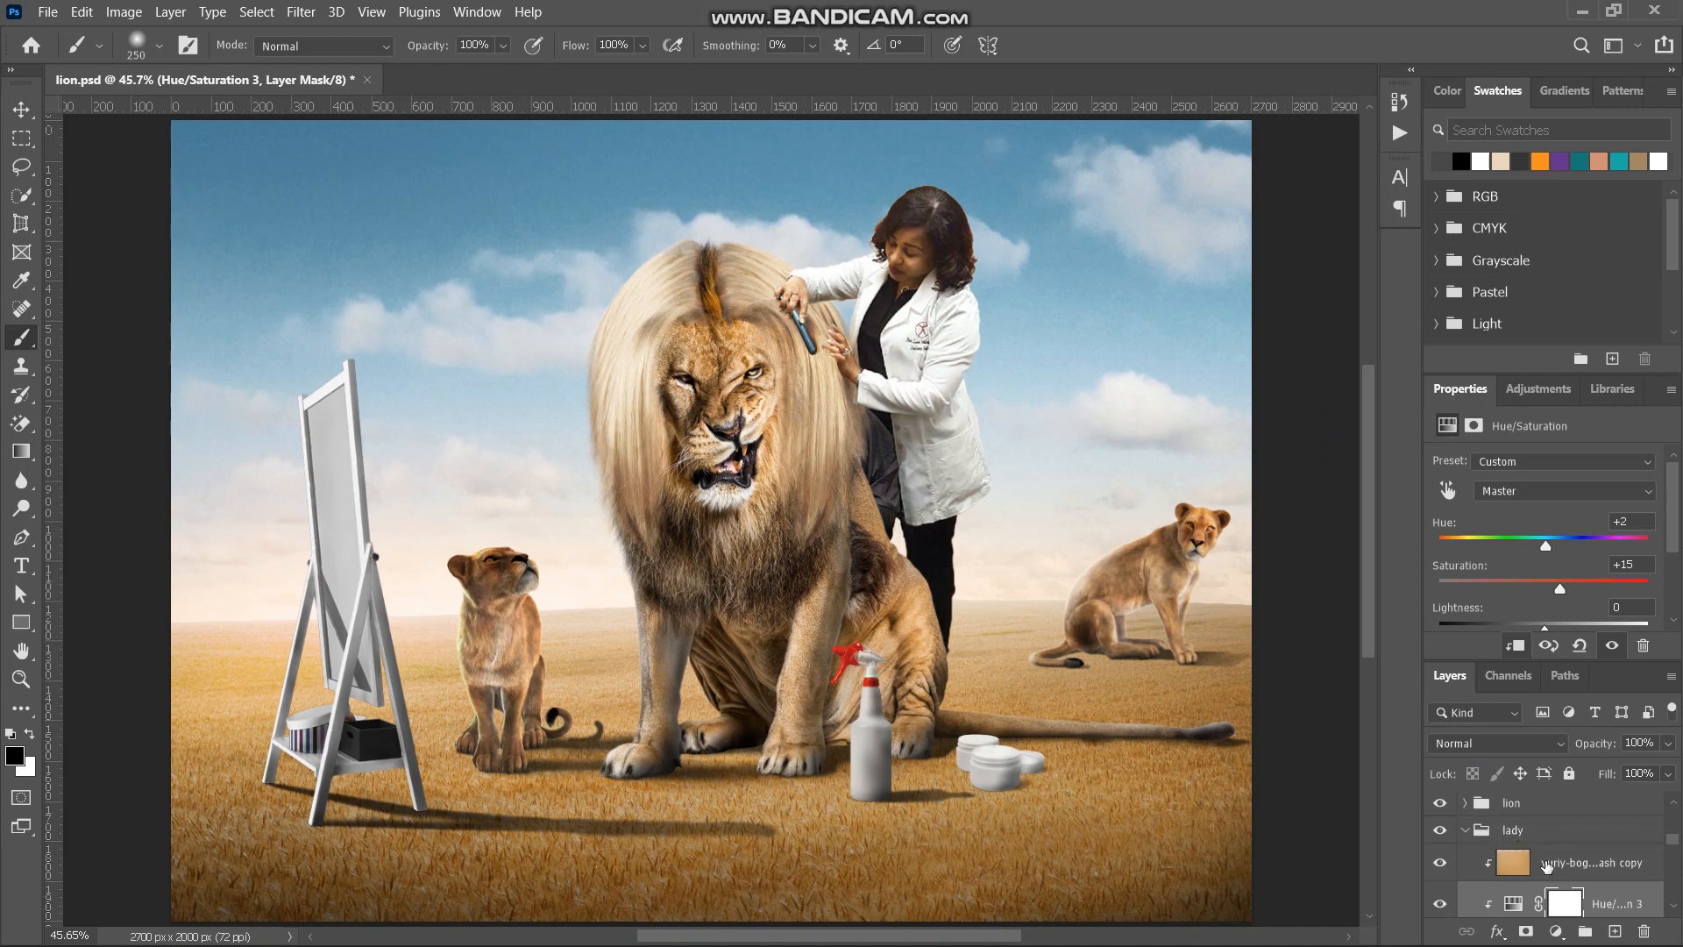
# - Copy the lady's ground-colour tint layer to the top of the lion group and clip it to Curves 8 below
pyautogui.click(1547, 865)
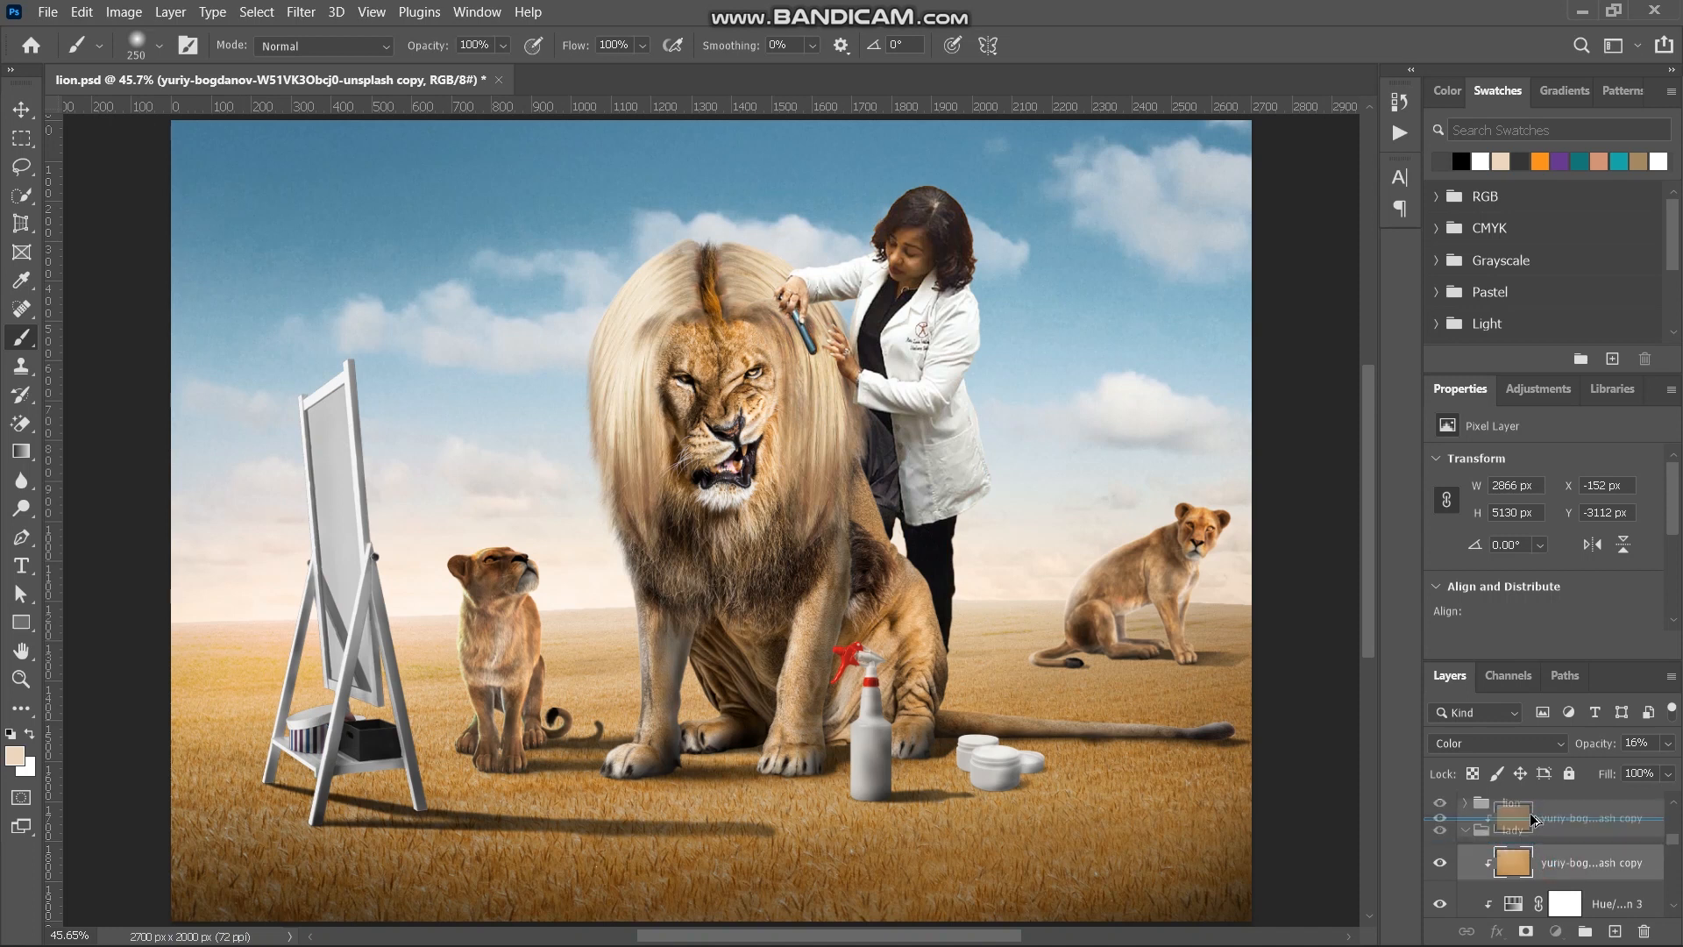
pyautogui.click(1515, 804)
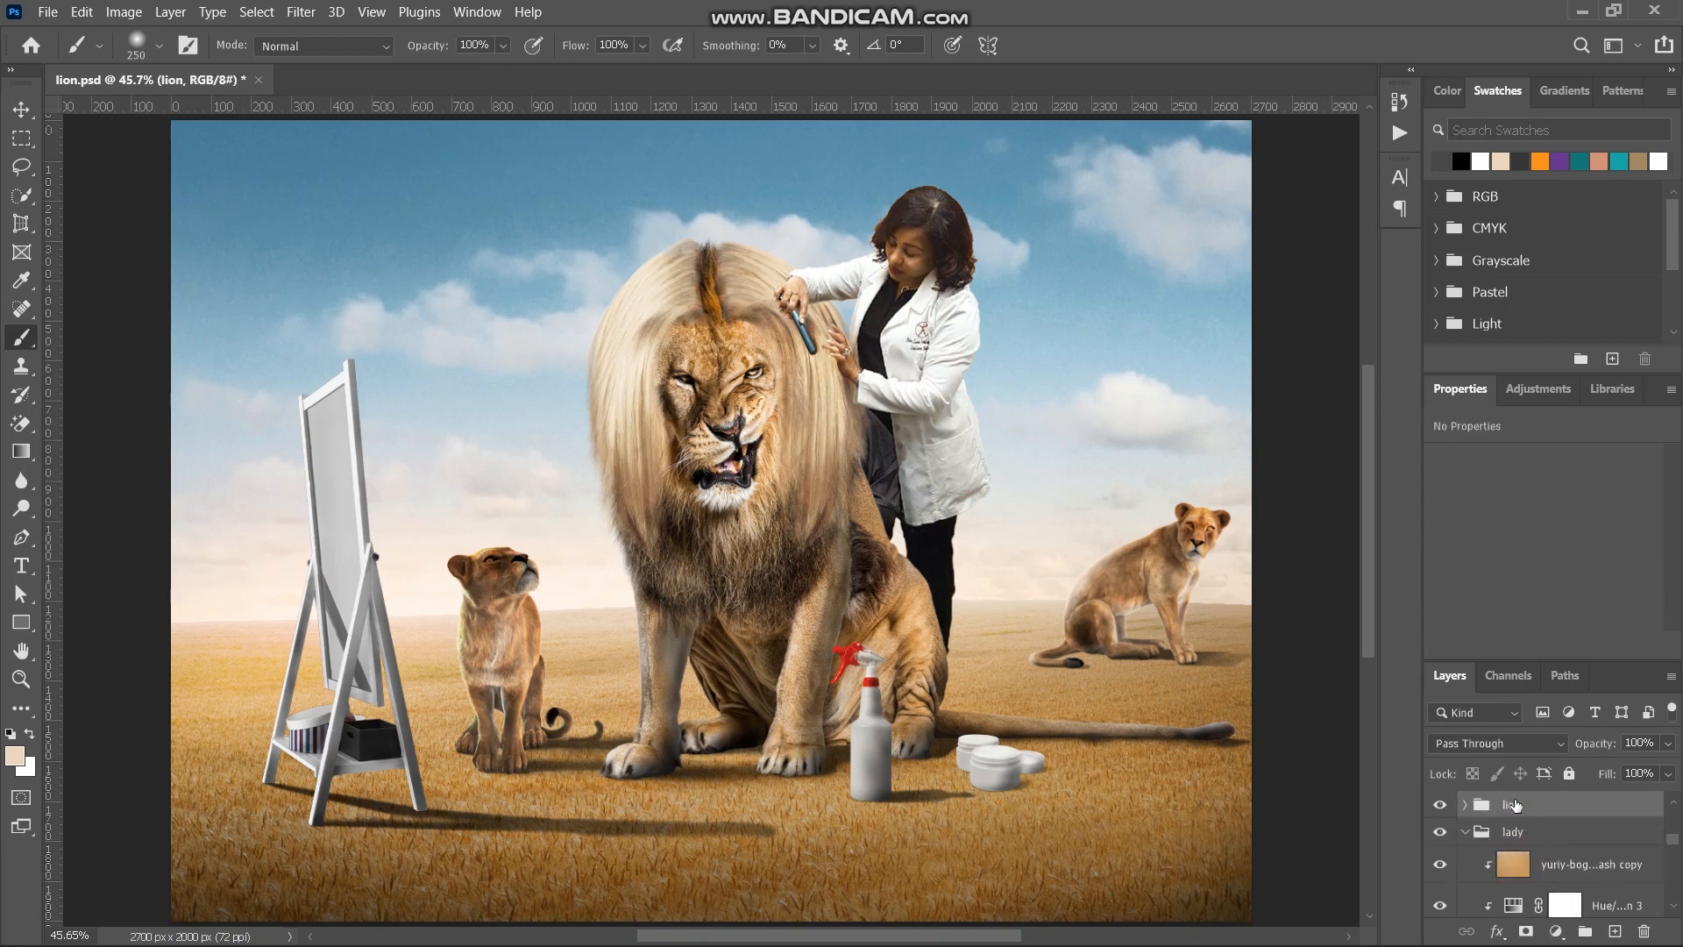
pyautogui.click(1464, 830)
pyautogui.click(1463, 805)
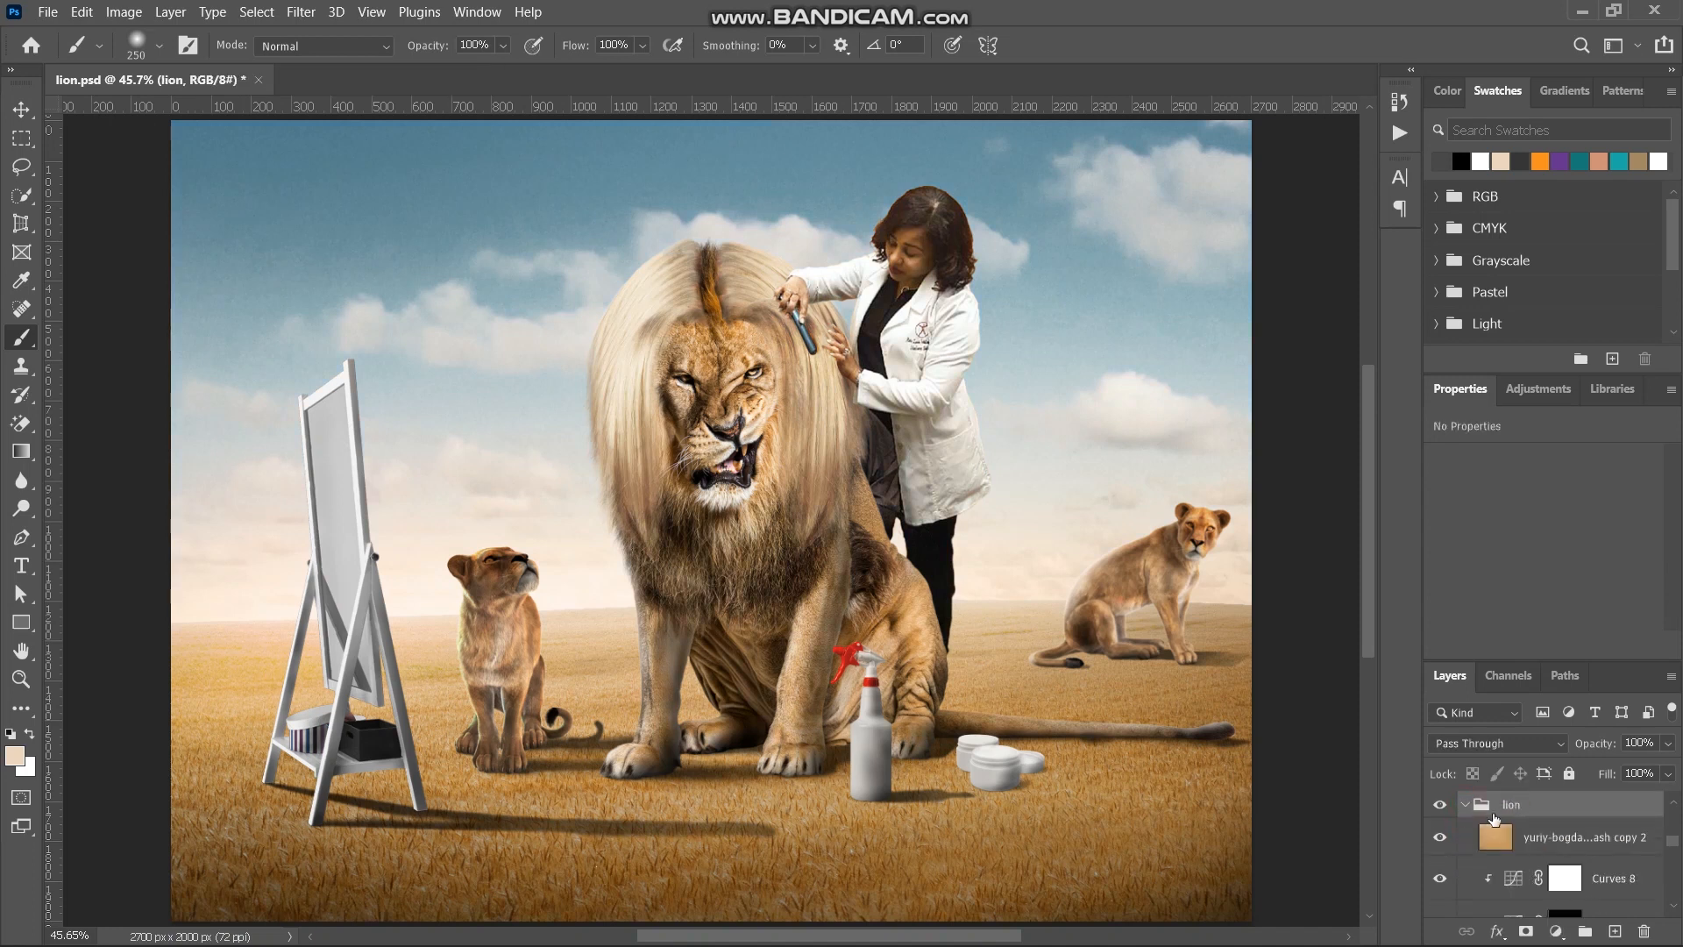
pyautogui.click(1519, 833)
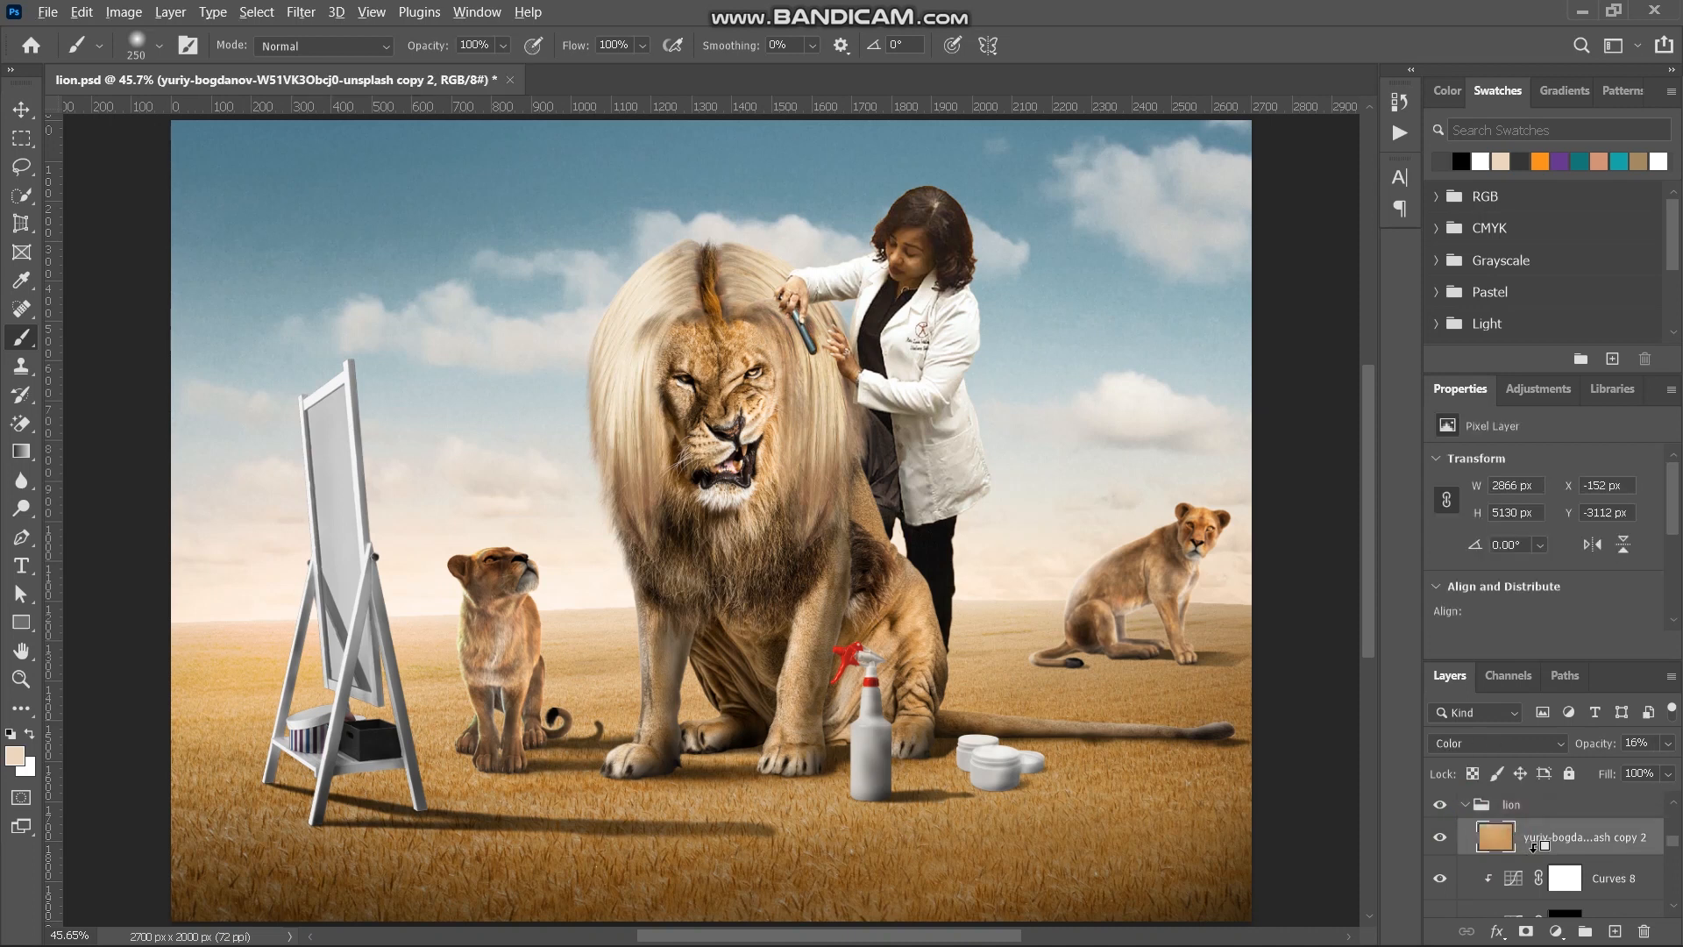
pyautogui.keyDown('alt'); pyautogui.click(1533, 855); pyautogui.keyUp('alt')
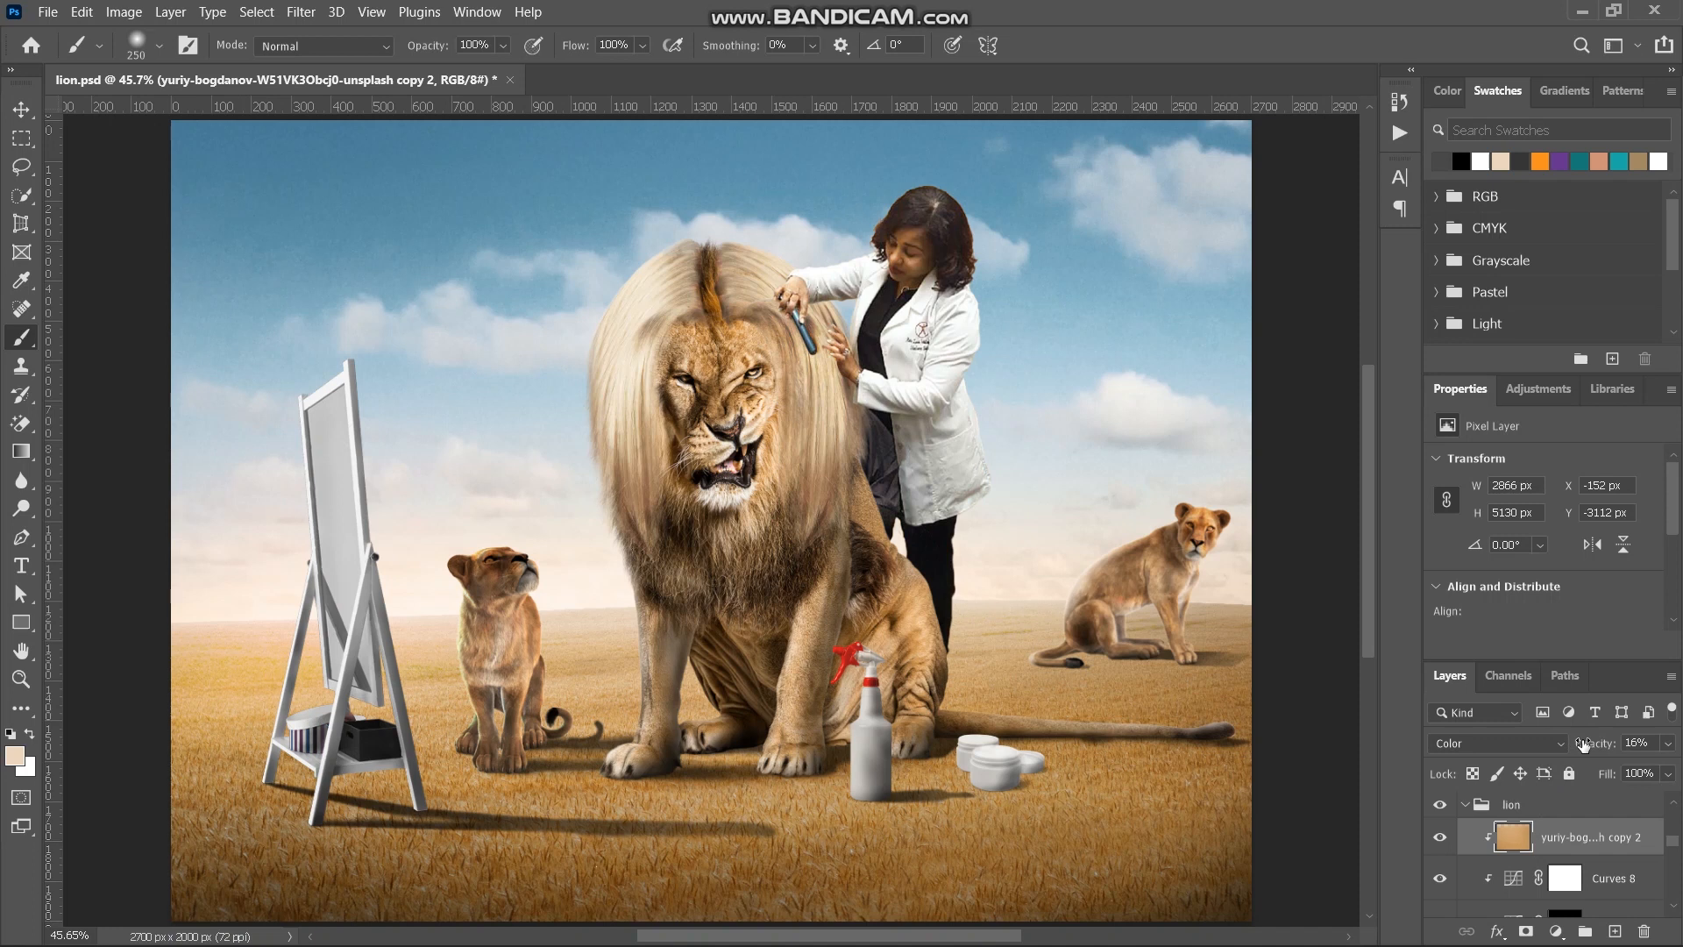
# - Set the lion's clipped ground-colour copy to 46% opacity
pyautogui.moveTo(1583, 745); pyautogui.dragTo(1506, 741)
pyautogui.moveTo(1591, 744)
pyautogui.mouseDown()
pyautogui.moveTo(1624, 744)
pyautogui.moveTo(1596, 745)
pyautogui.moveTo(1610, 744)
pyautogui.mouseUp()
pyautogui.scroll(-2, 1052, 650)
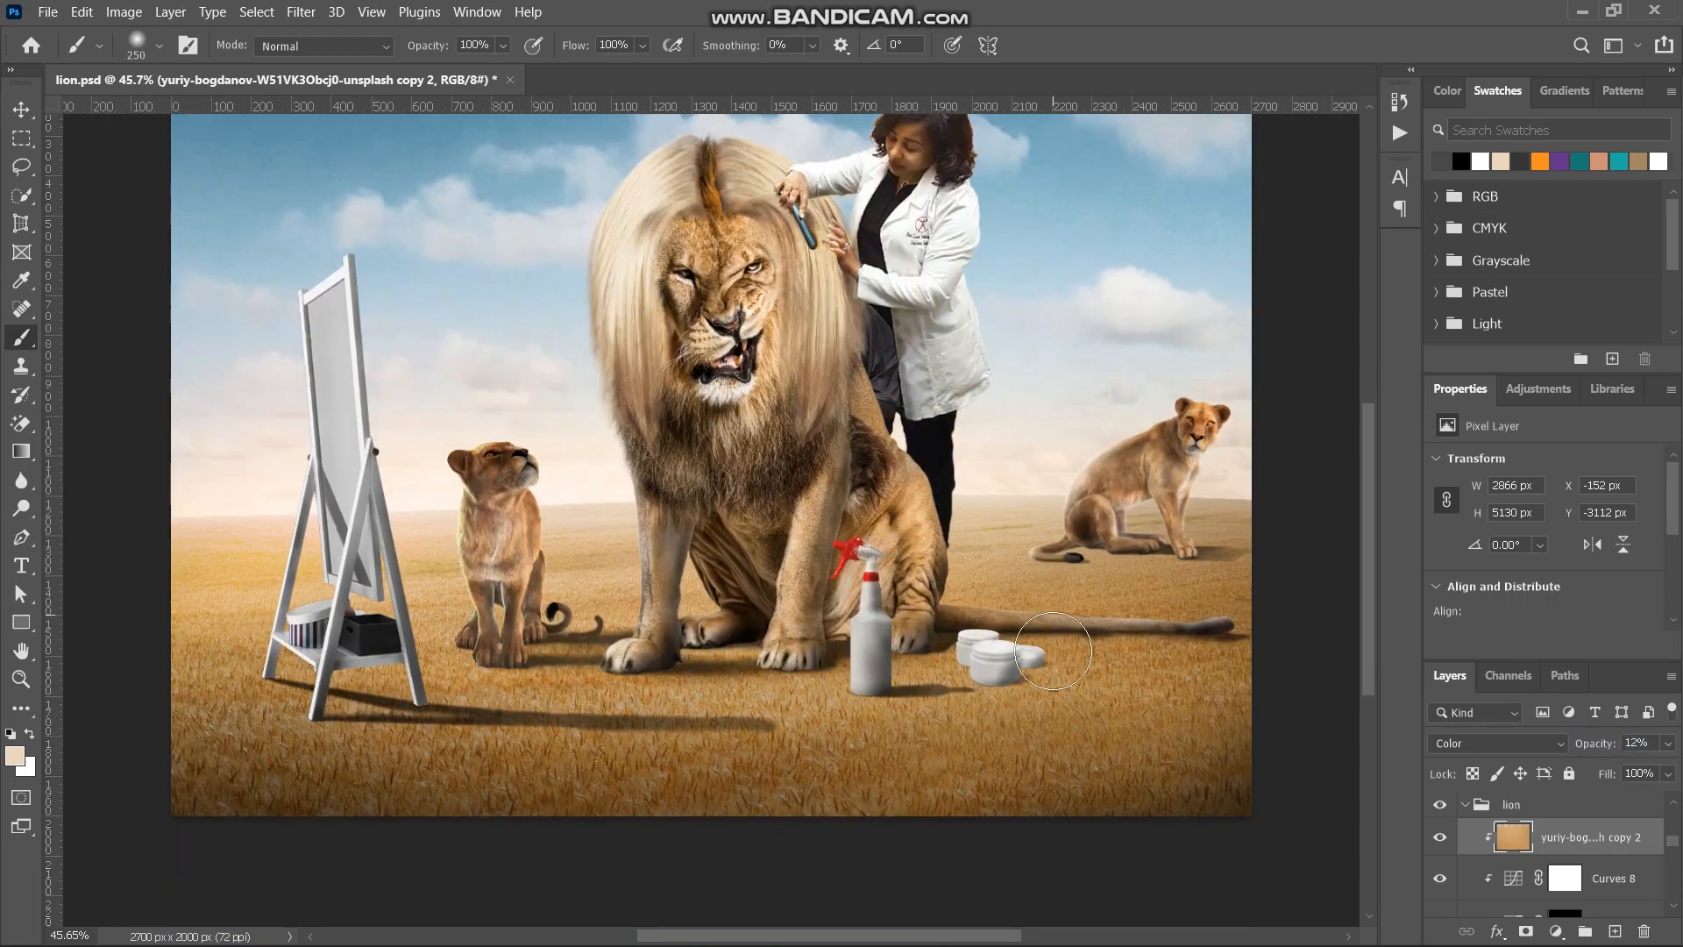
pyautogui.moveTo(1591, 744); pyautogui.dragTo(1629, 738)
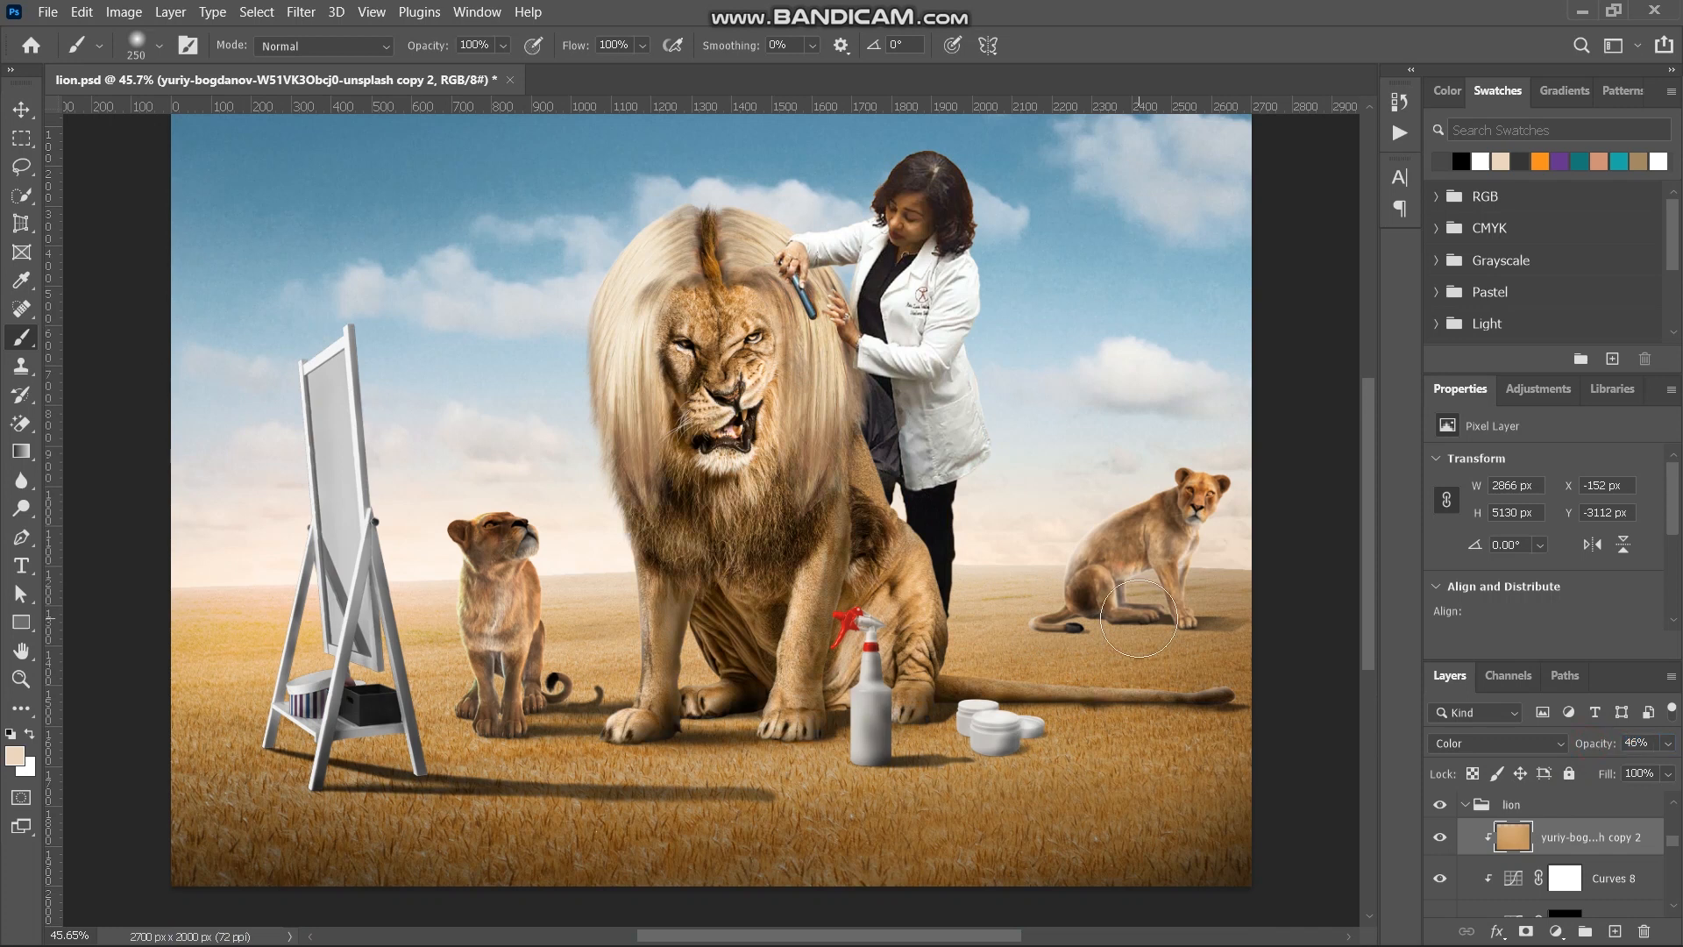
# - Add a clipped Hue/Saturation adjustment directly above the lion's Curves 8 and set Saturation to +19
pyautogui.click(1564, 878)
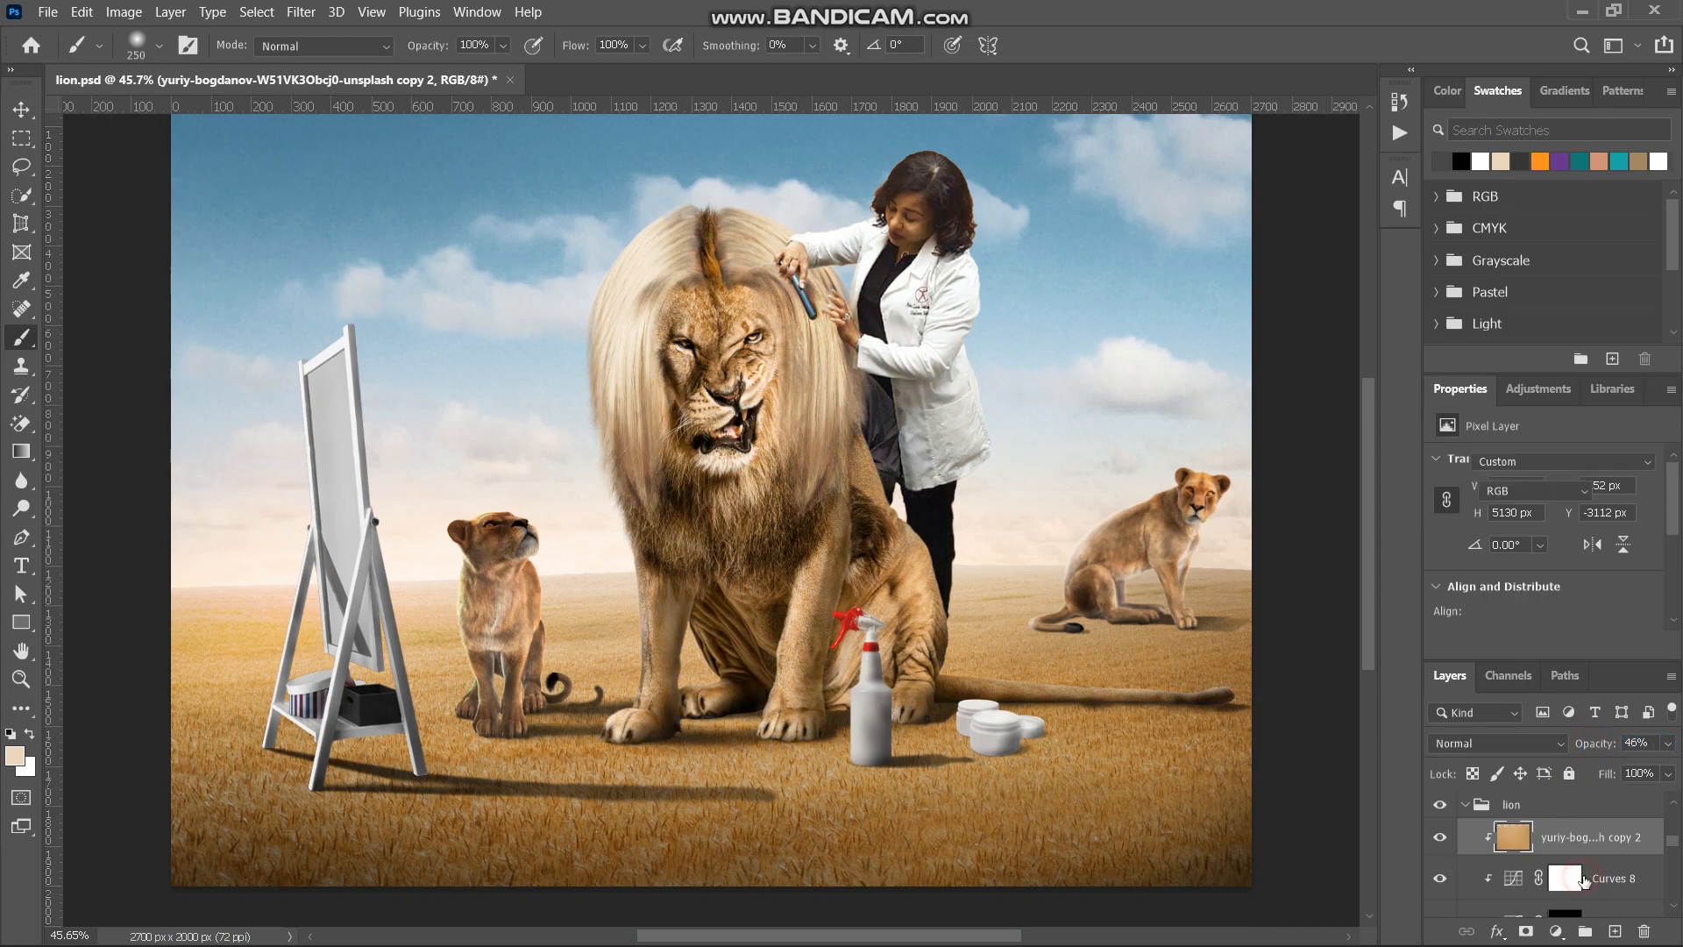
pyautogui.click(1555, 931)
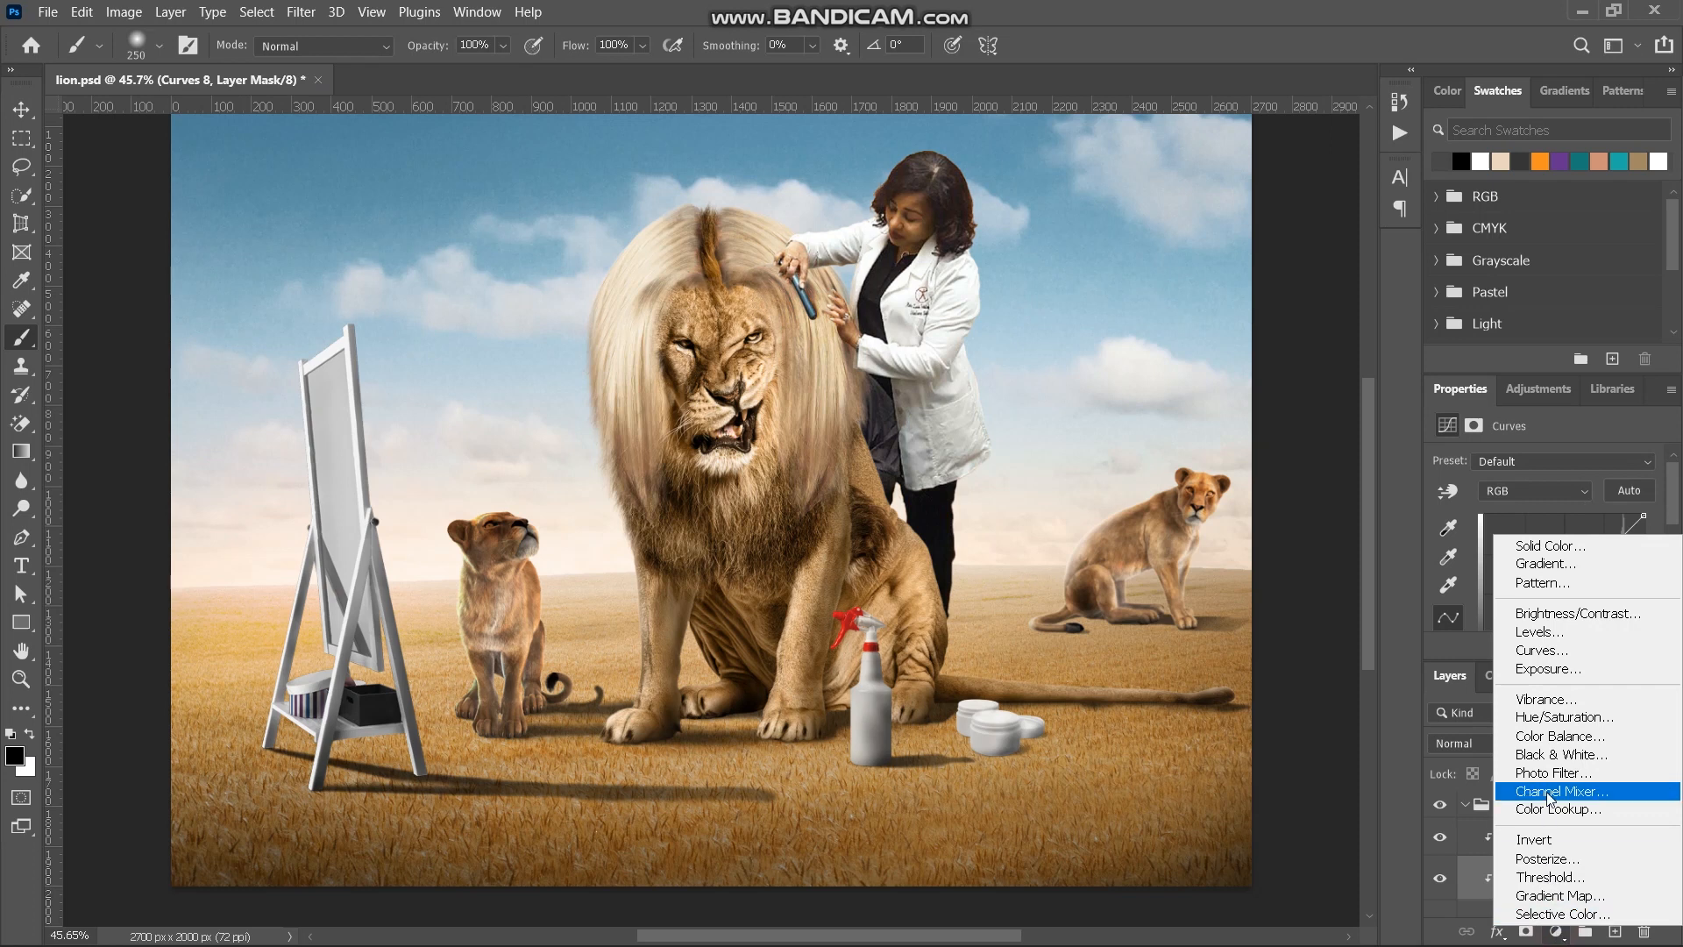
pyautogui.click(1554, 719)
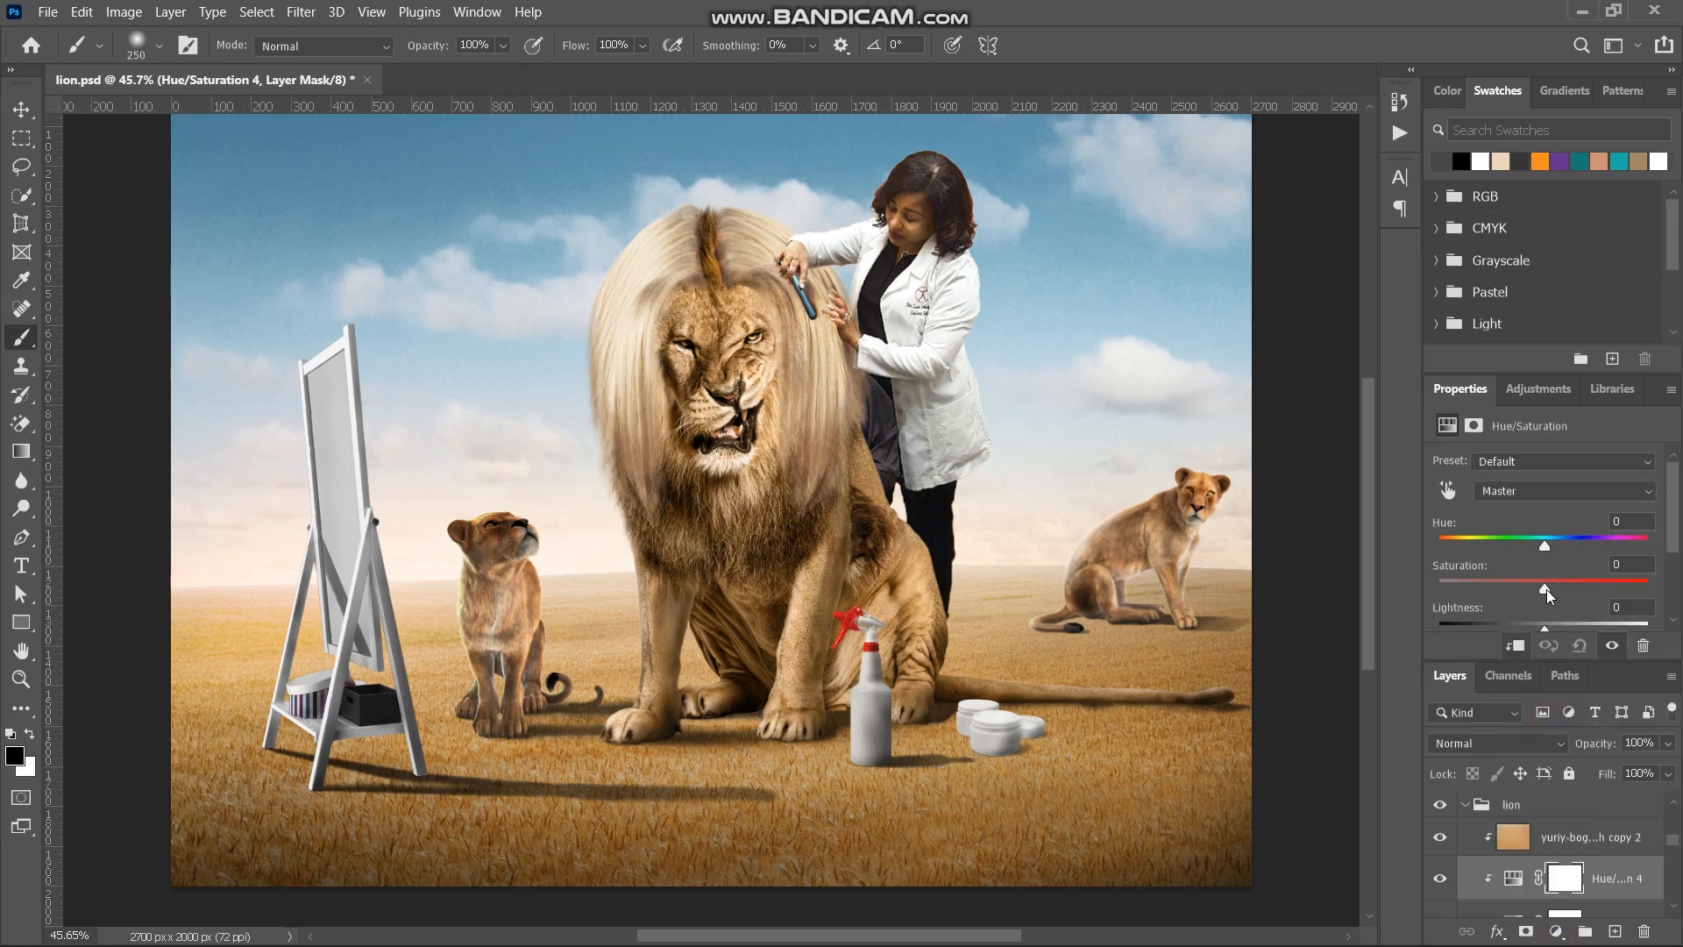
pyautogui.moveTo(1546, 588); pyautogui.dragTo(1548, 590)
# - Show the grey fill layer to compare colours, set the lion's Saturation to +23, and hide the fill layer
pyautogui.scroll(3, 1569, 879)
pyautogui.scroll(5, 1569, 879)
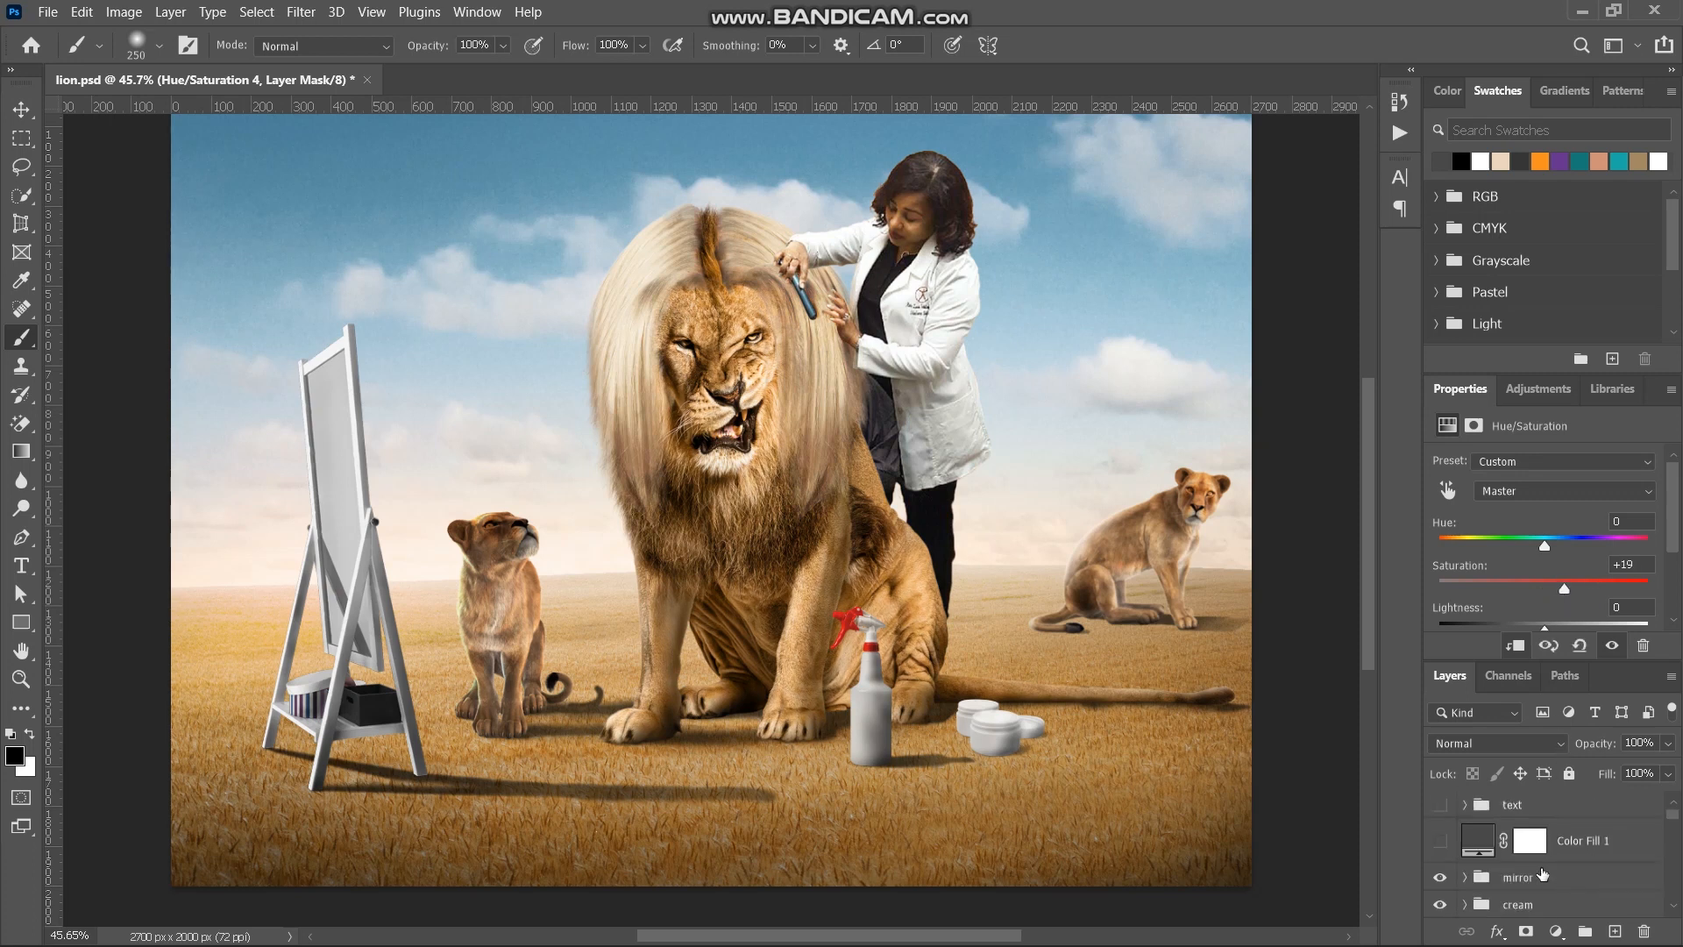
pyautogui.click(1440, 840)
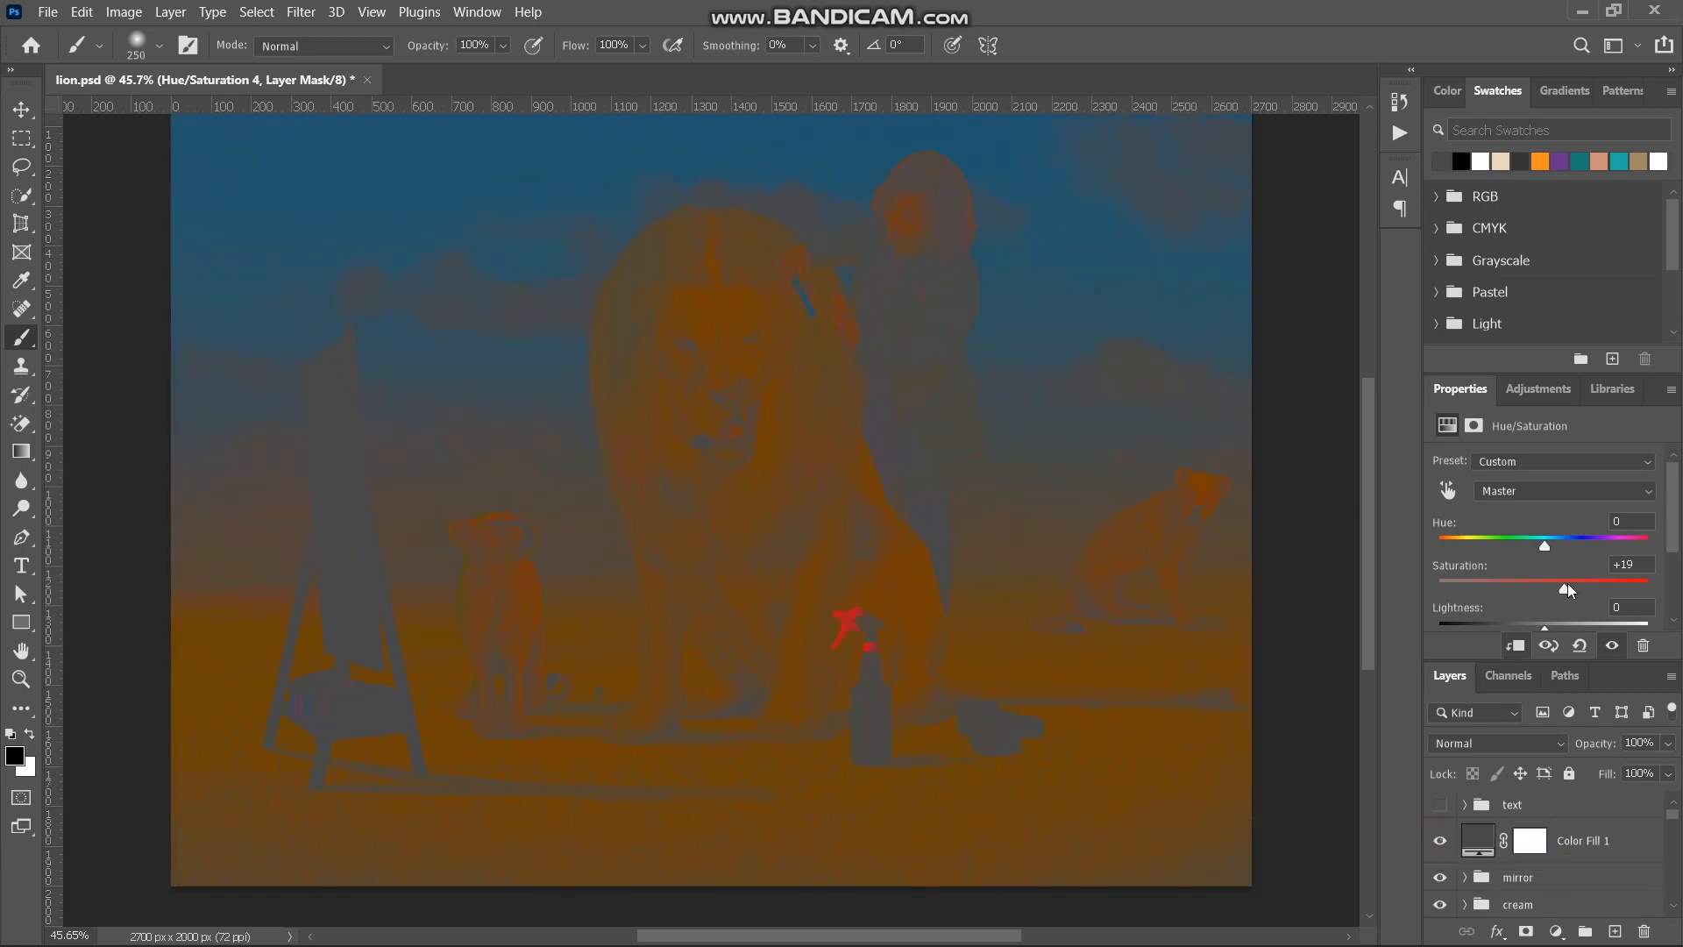
pyautogui.moveTo(1568, 582)
pyautogui.mouseDown()
pyautogui.moveTo(1406, 615)
pyautogui.moveTo(1466, 619)
pyautogui.moveTo(1562, 591)
pyautogui.mouseUp()
pyautogui.click(1441, 846)
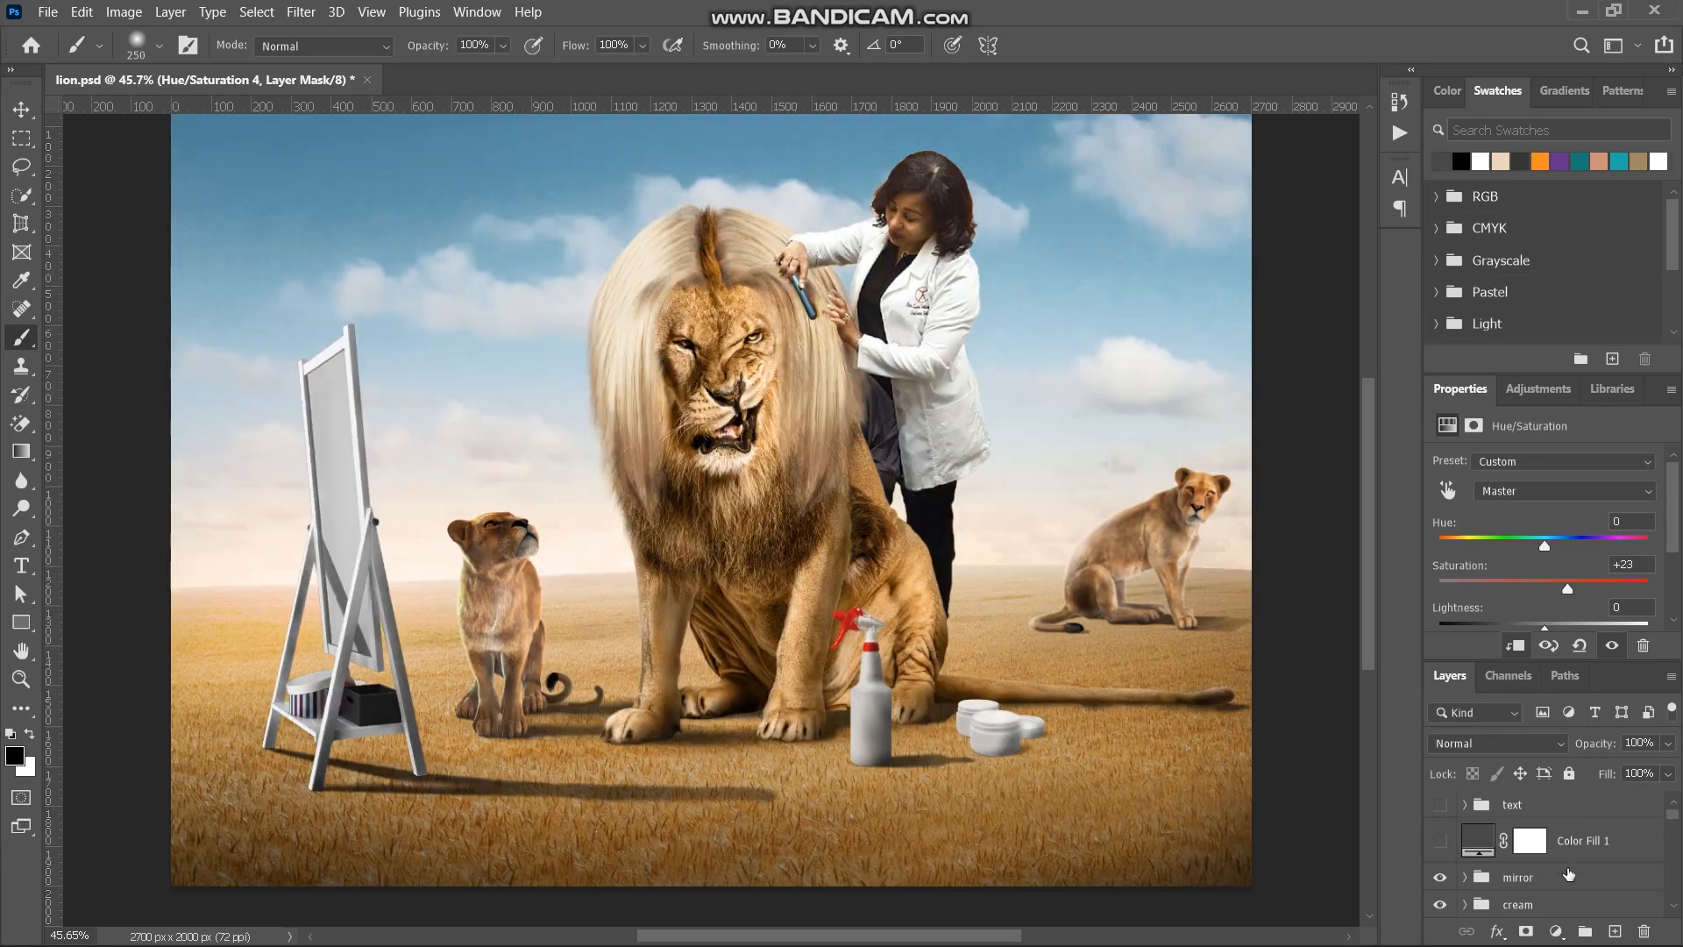
# - Copy the lion's ground-colour tint layer above the hair's Brightness/Contrast 1 and clip it to the hair
pyautogui.scroll(-2, 1569, 874)
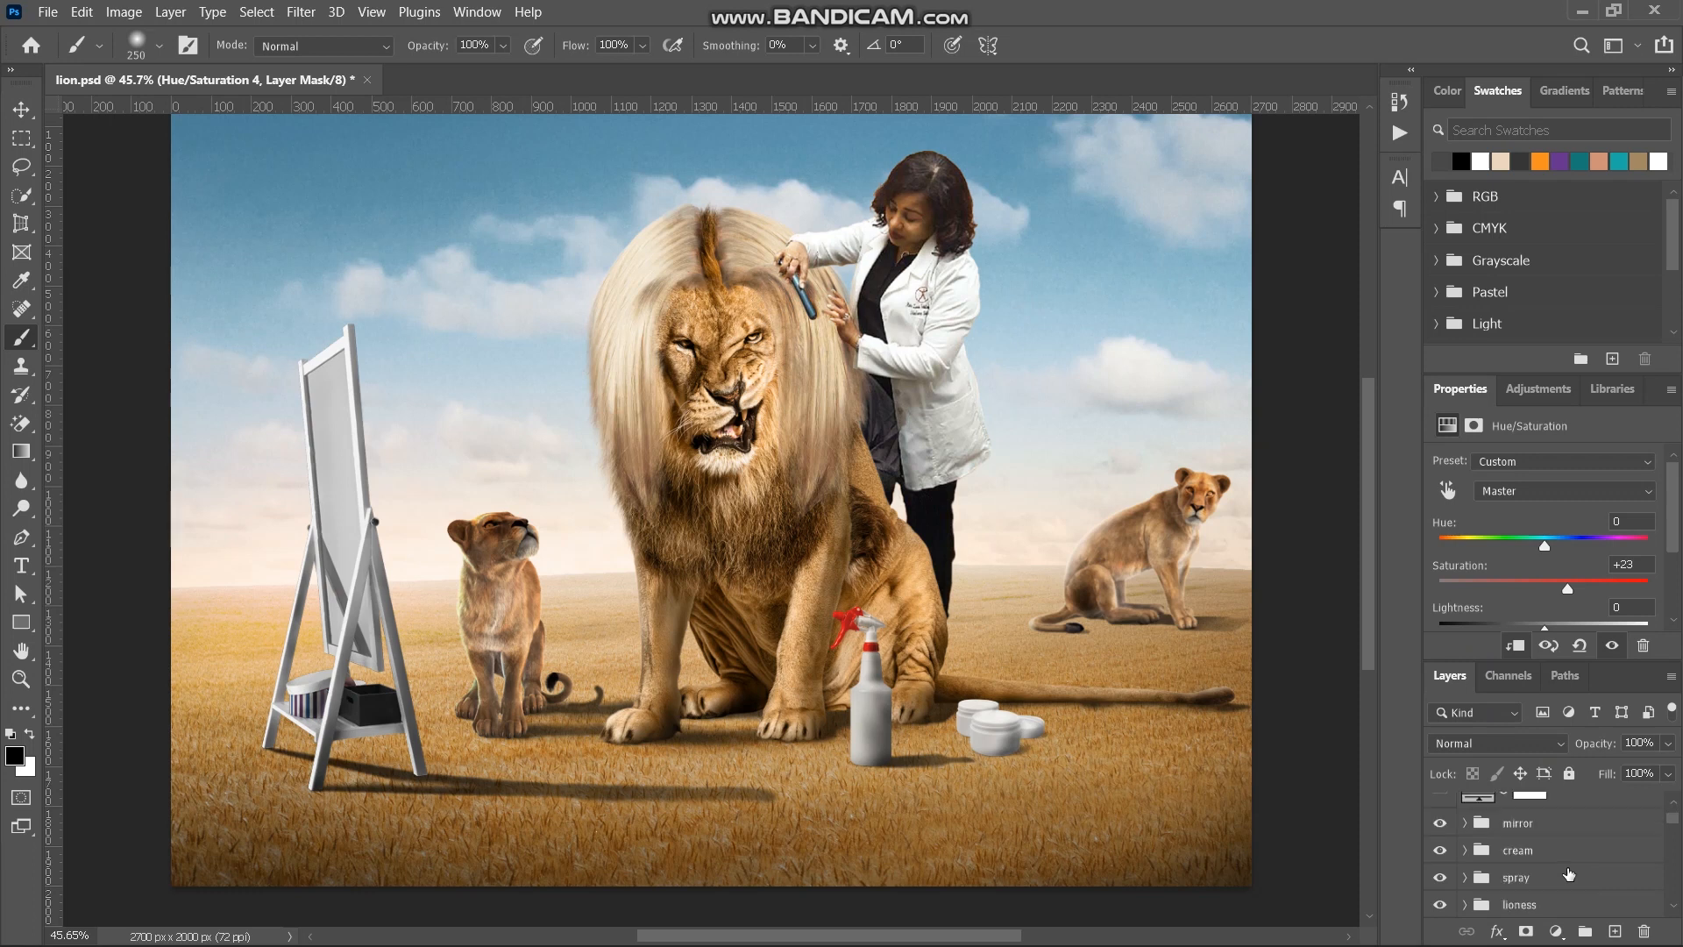
pyautogui.scroll(-3, 1569, 874)
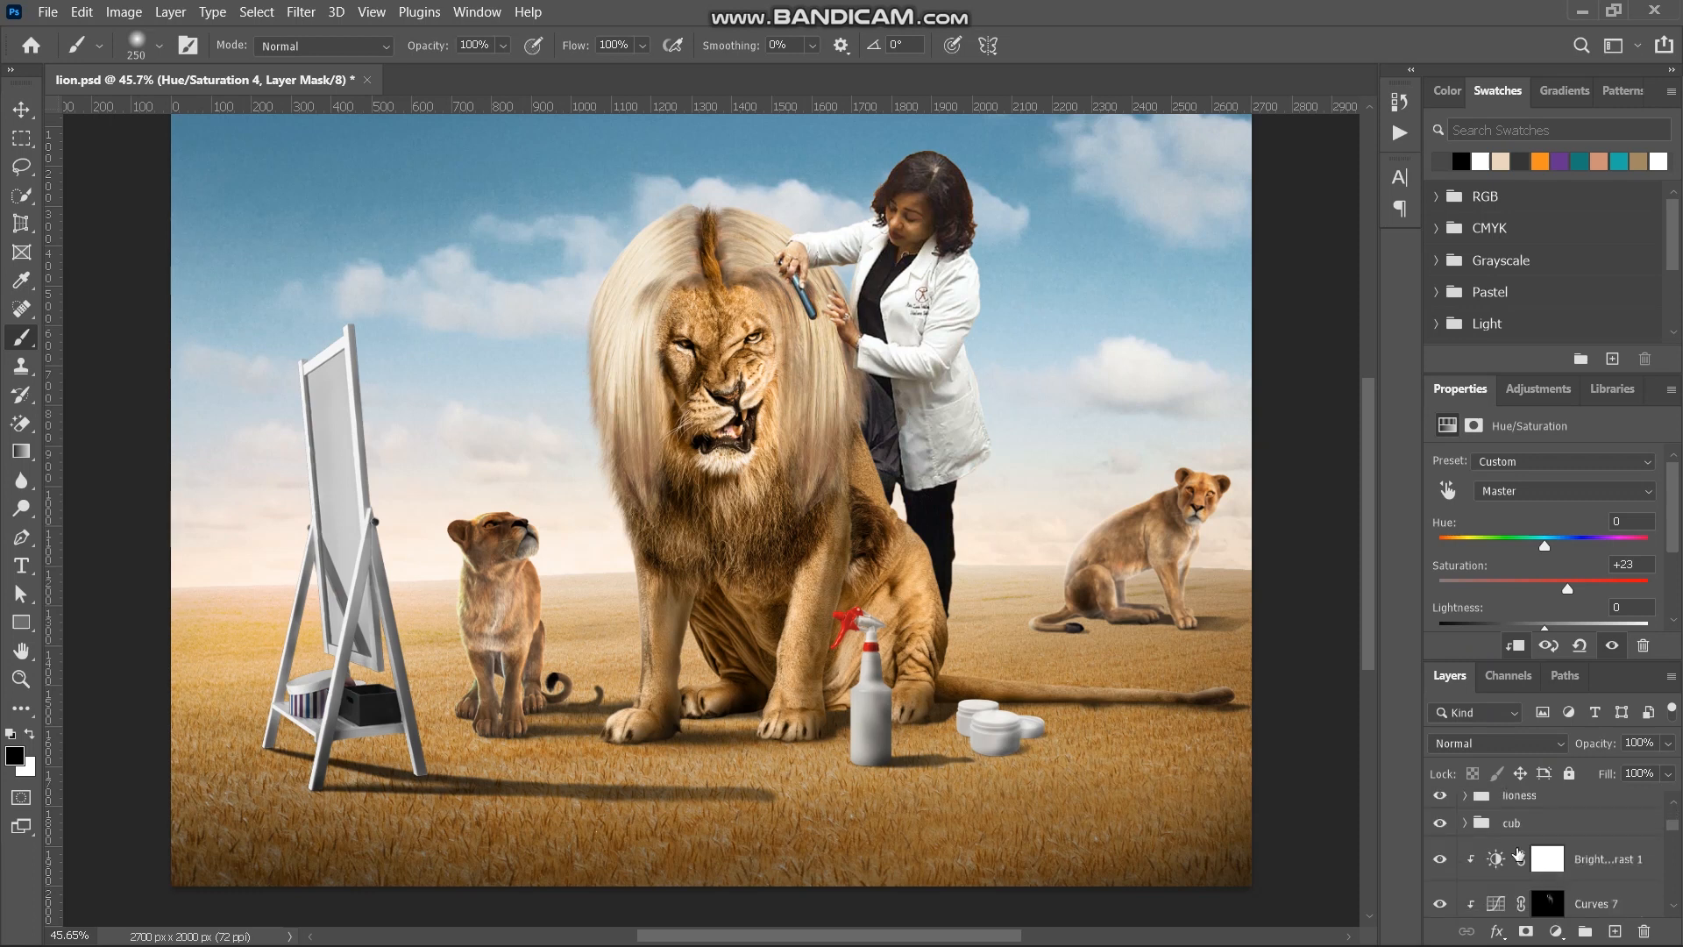
pyautogui.scroll(-3, 1517, 854)
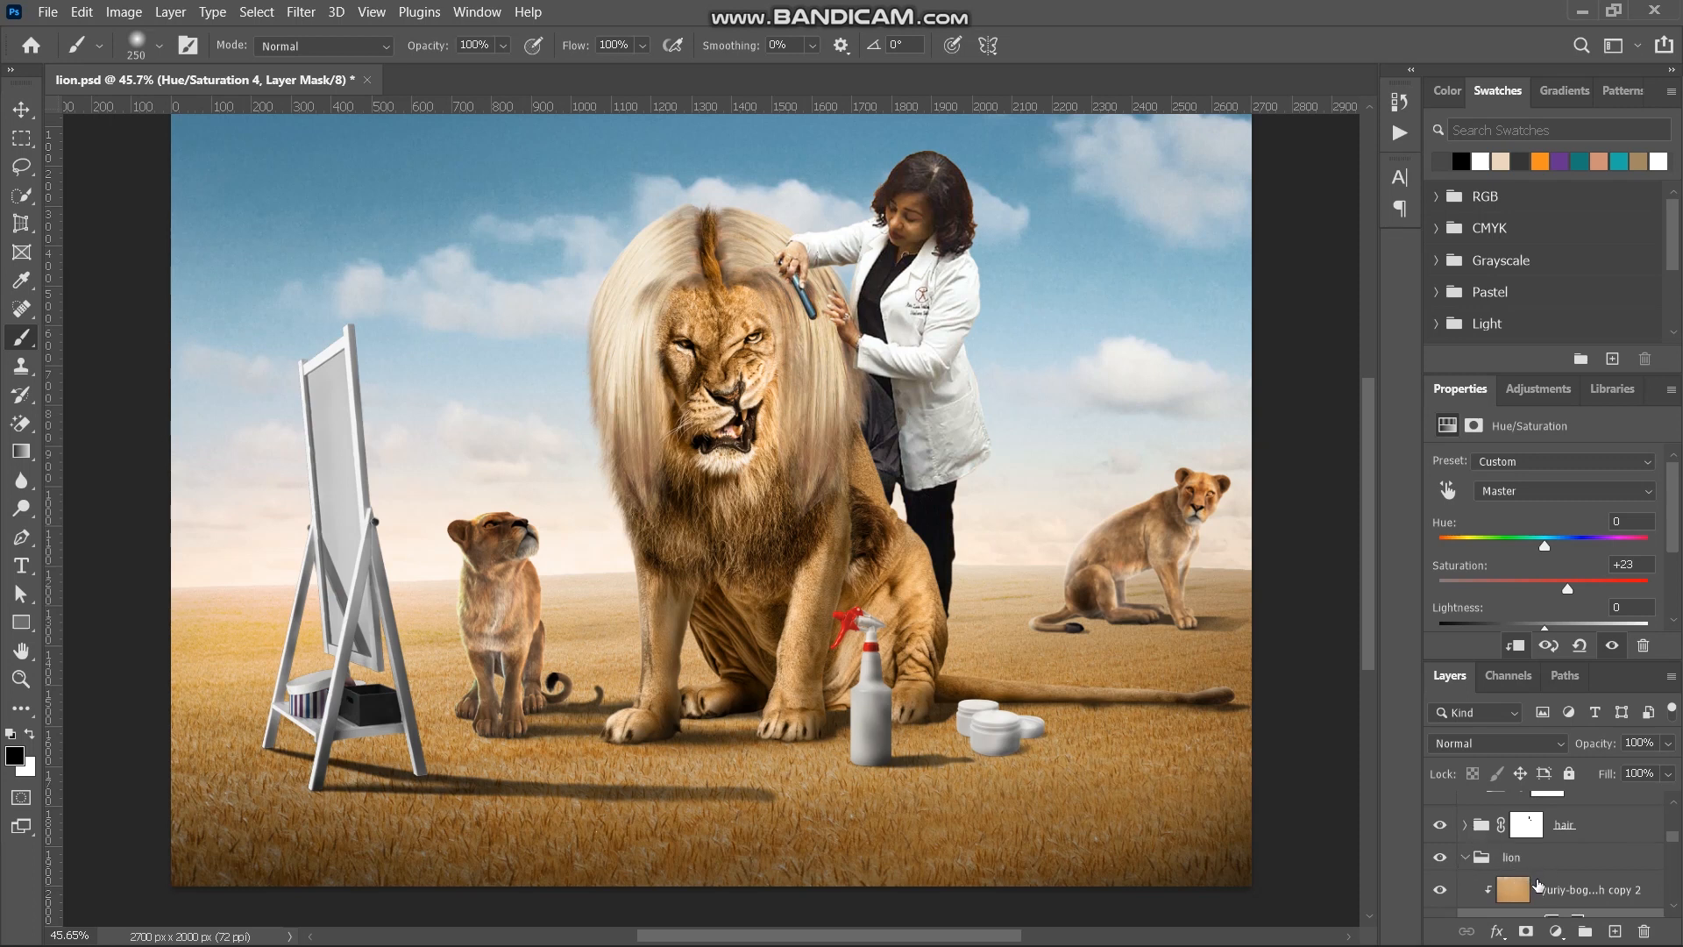
pyautogui.click(1539, 887)
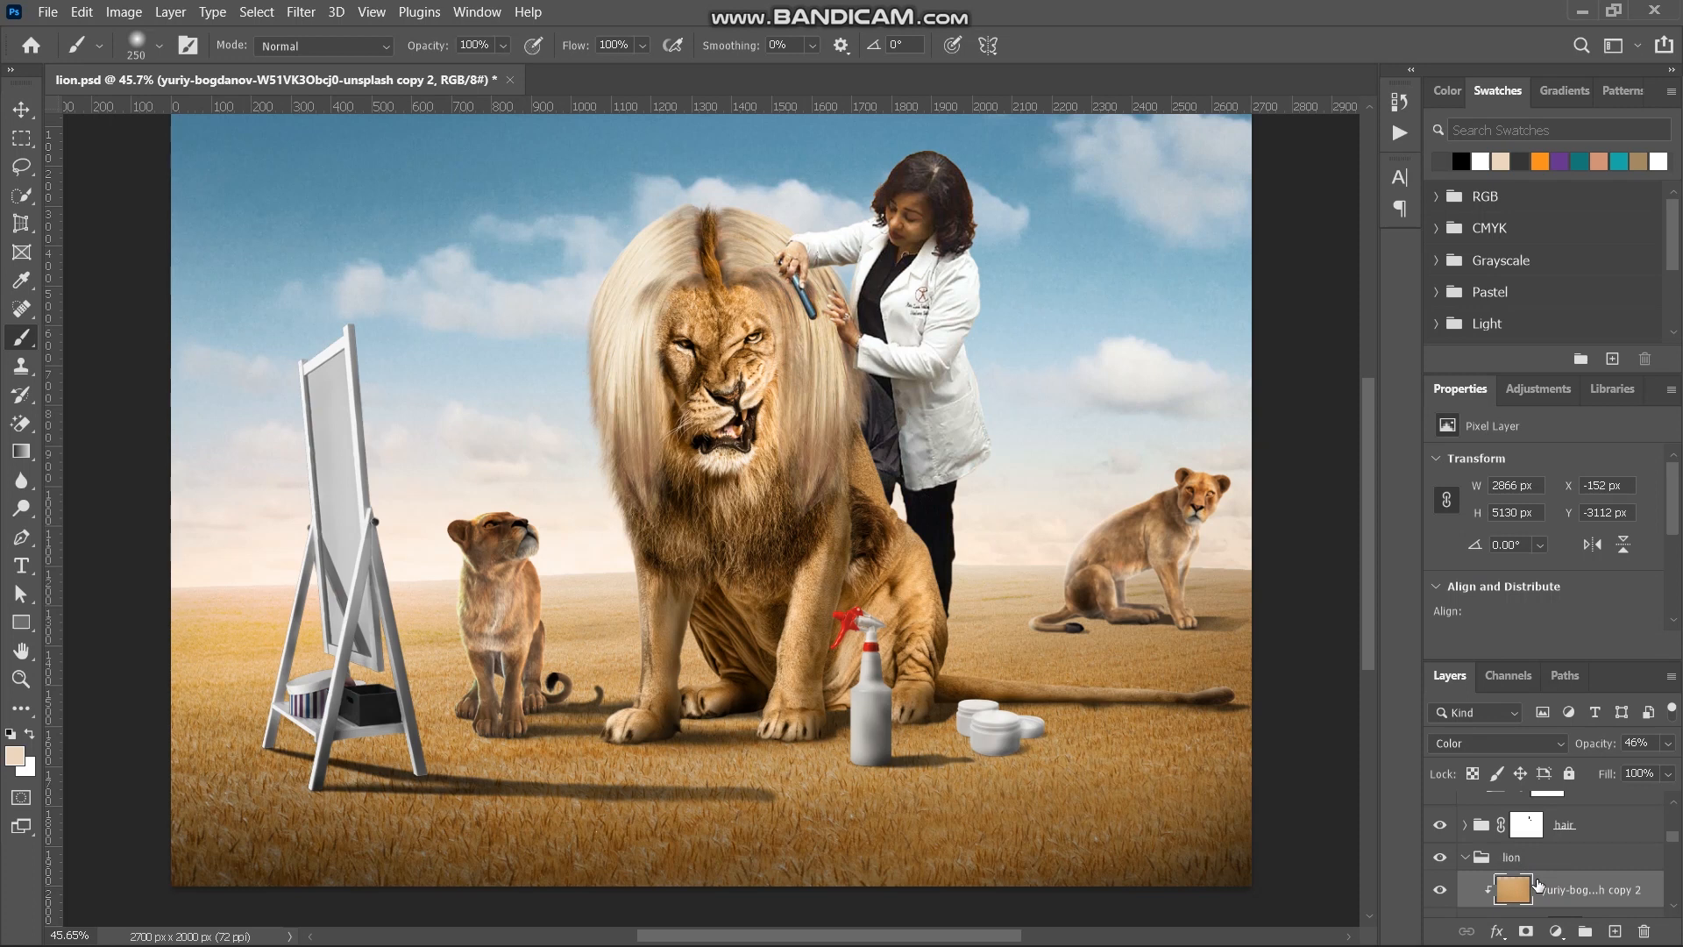
pyautogui.moveTo(1544, 890); pyautogui.dragTo(1519, 863)
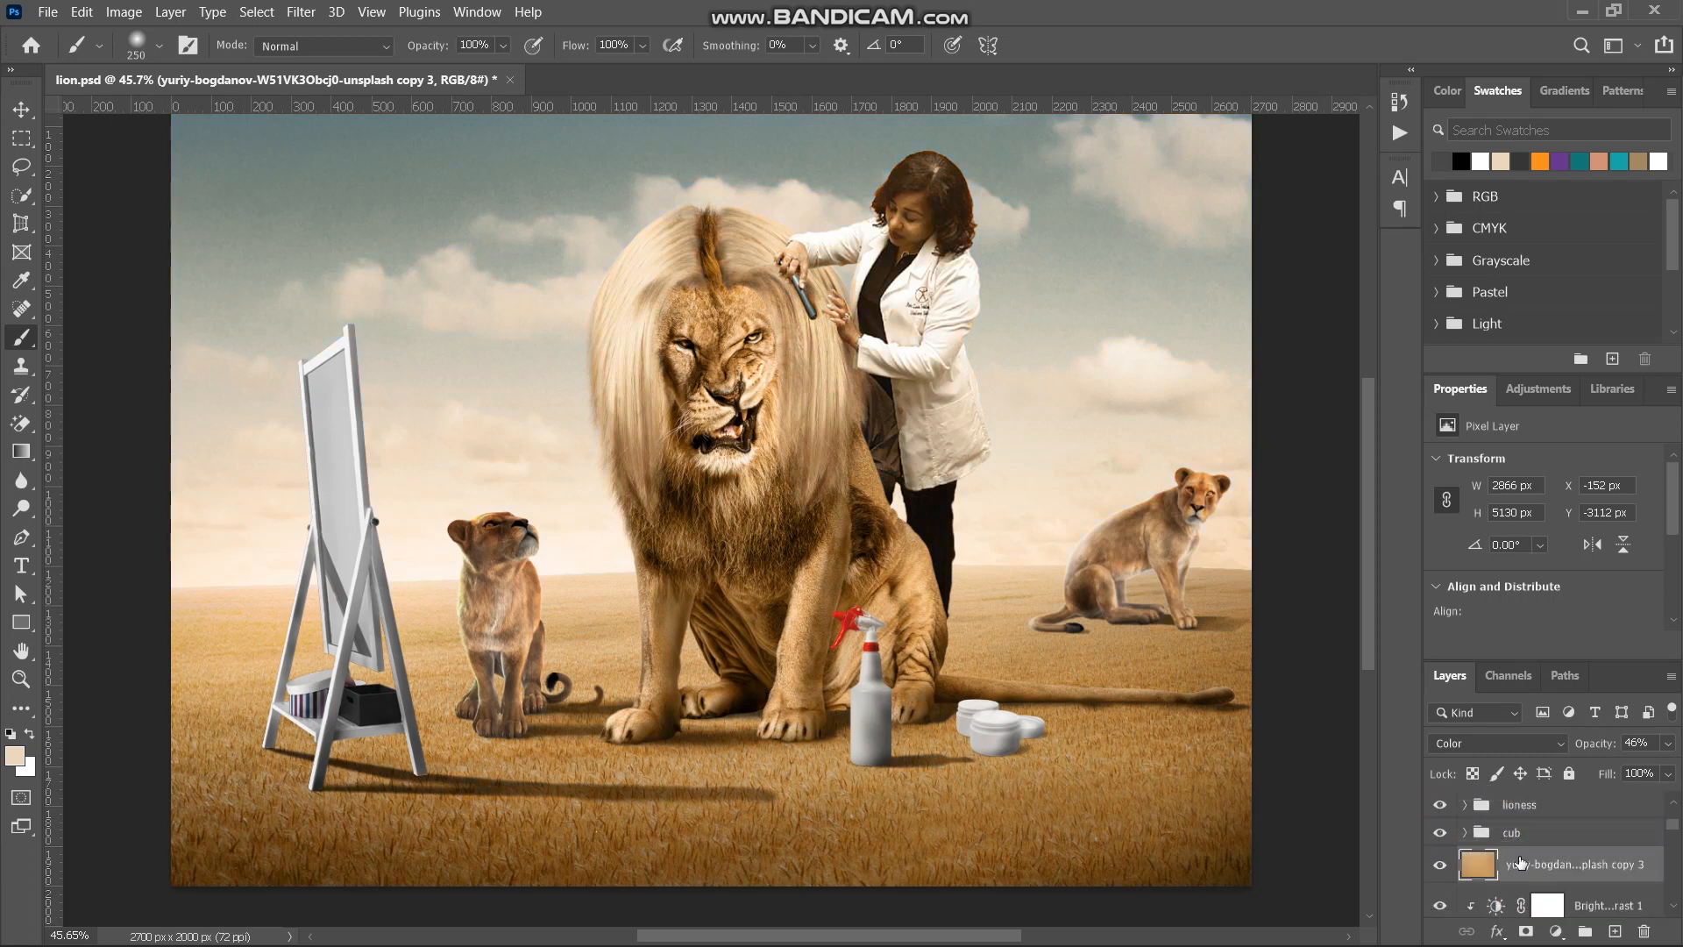
pyautogui.keyDown('alt'); pyautogui.click(1505, 880); pyautogui.keyUp('alt')
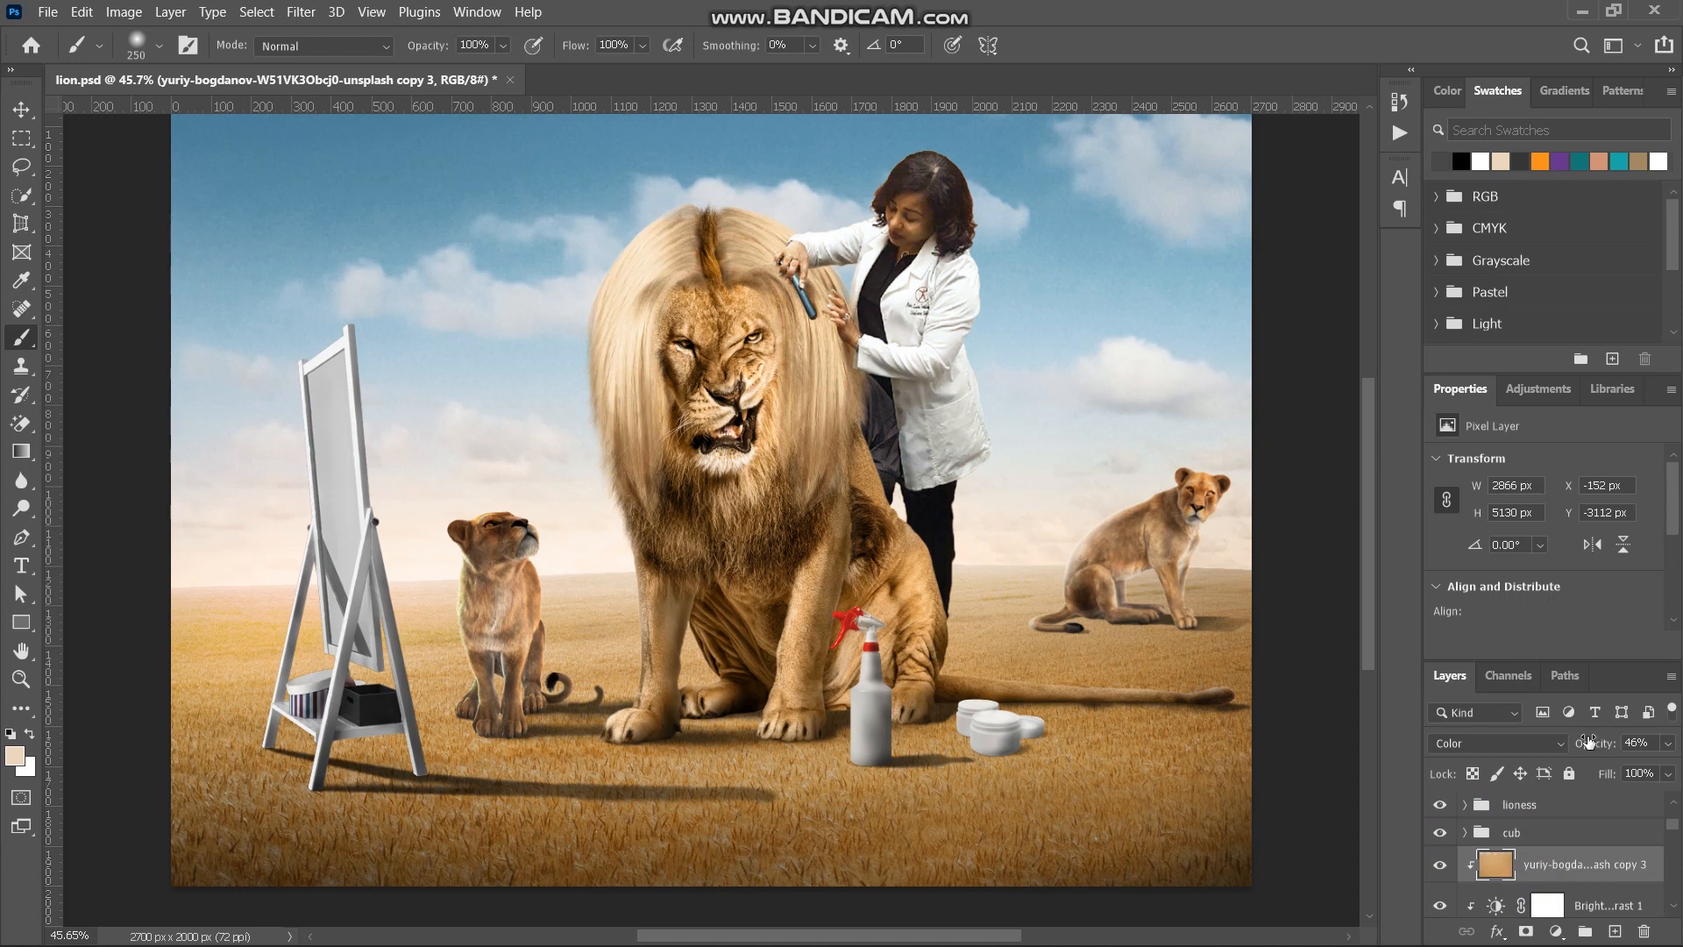
# - Set the hair's ground-colour tint to 47% opacity and toggle its visibility to compare the effect
pyautogui.moveTo(1588, 742); pyautogui.dragTo(1555, 748)
pyautogui.moveTo(1586, 743); pyautogui.dragTo(1602, 741)
pyautogui.click(1438, 867)
pyautogui.click(1439, 866)
pyautogui.doubleClick(1526, 869)
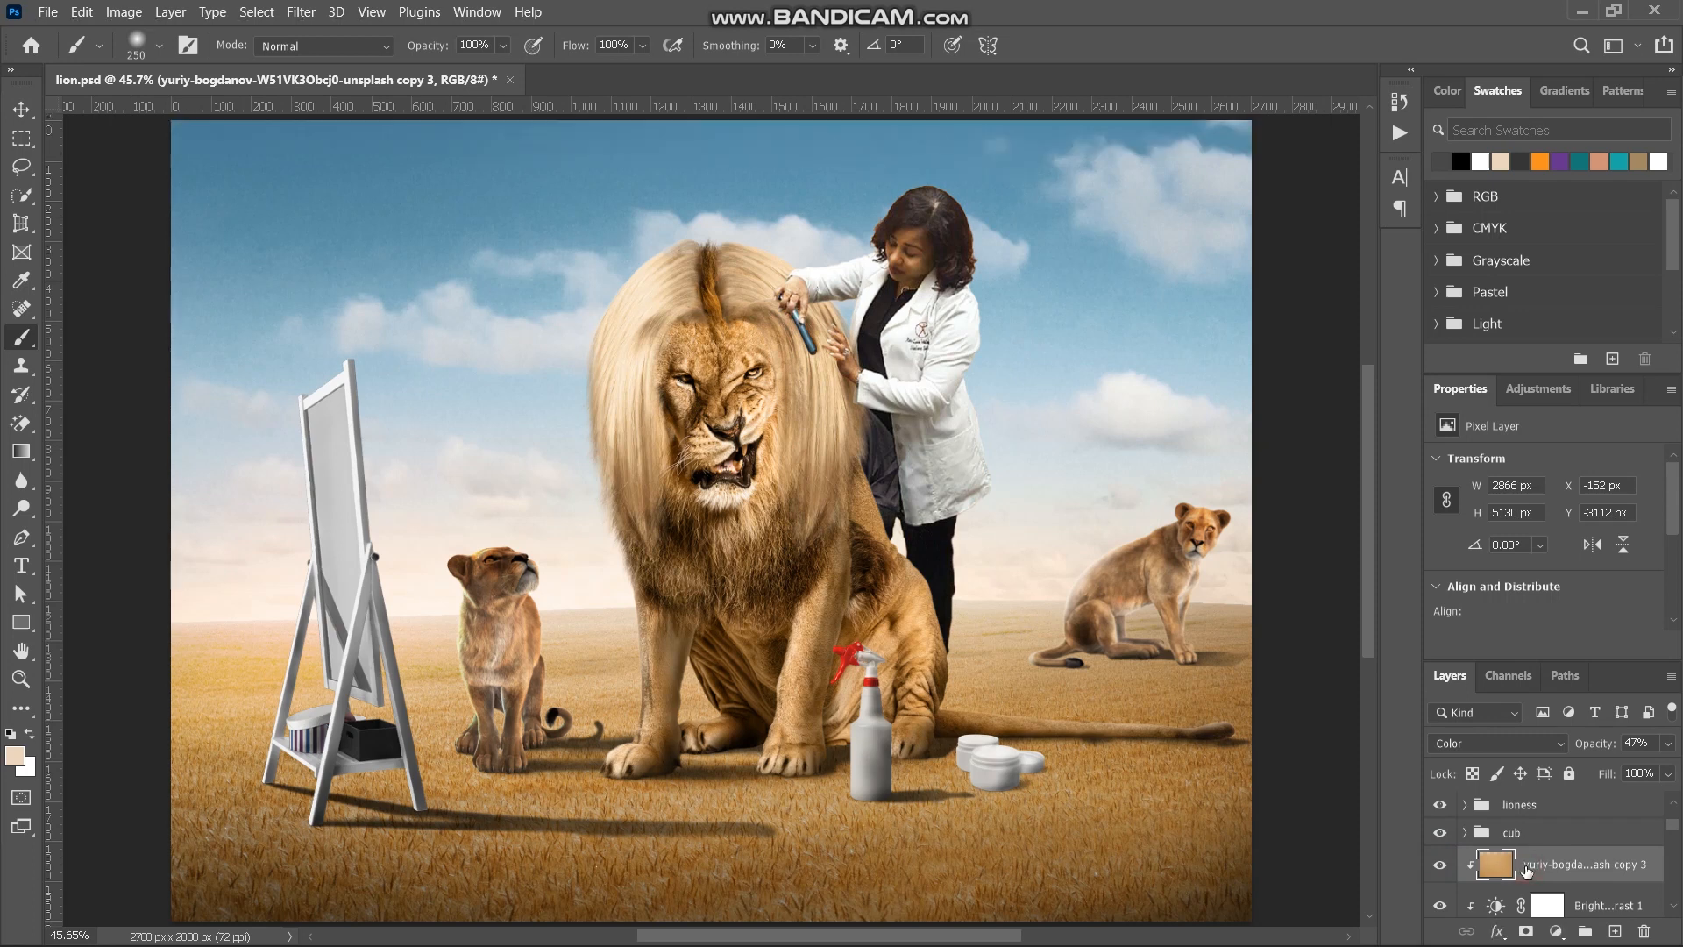
# - Add a clipped Hue/Saturation adjustment above the hair's Brightness/Contrast 1 with Saturation +13 and Lightness +10
pyautogui.click(1587, 908)
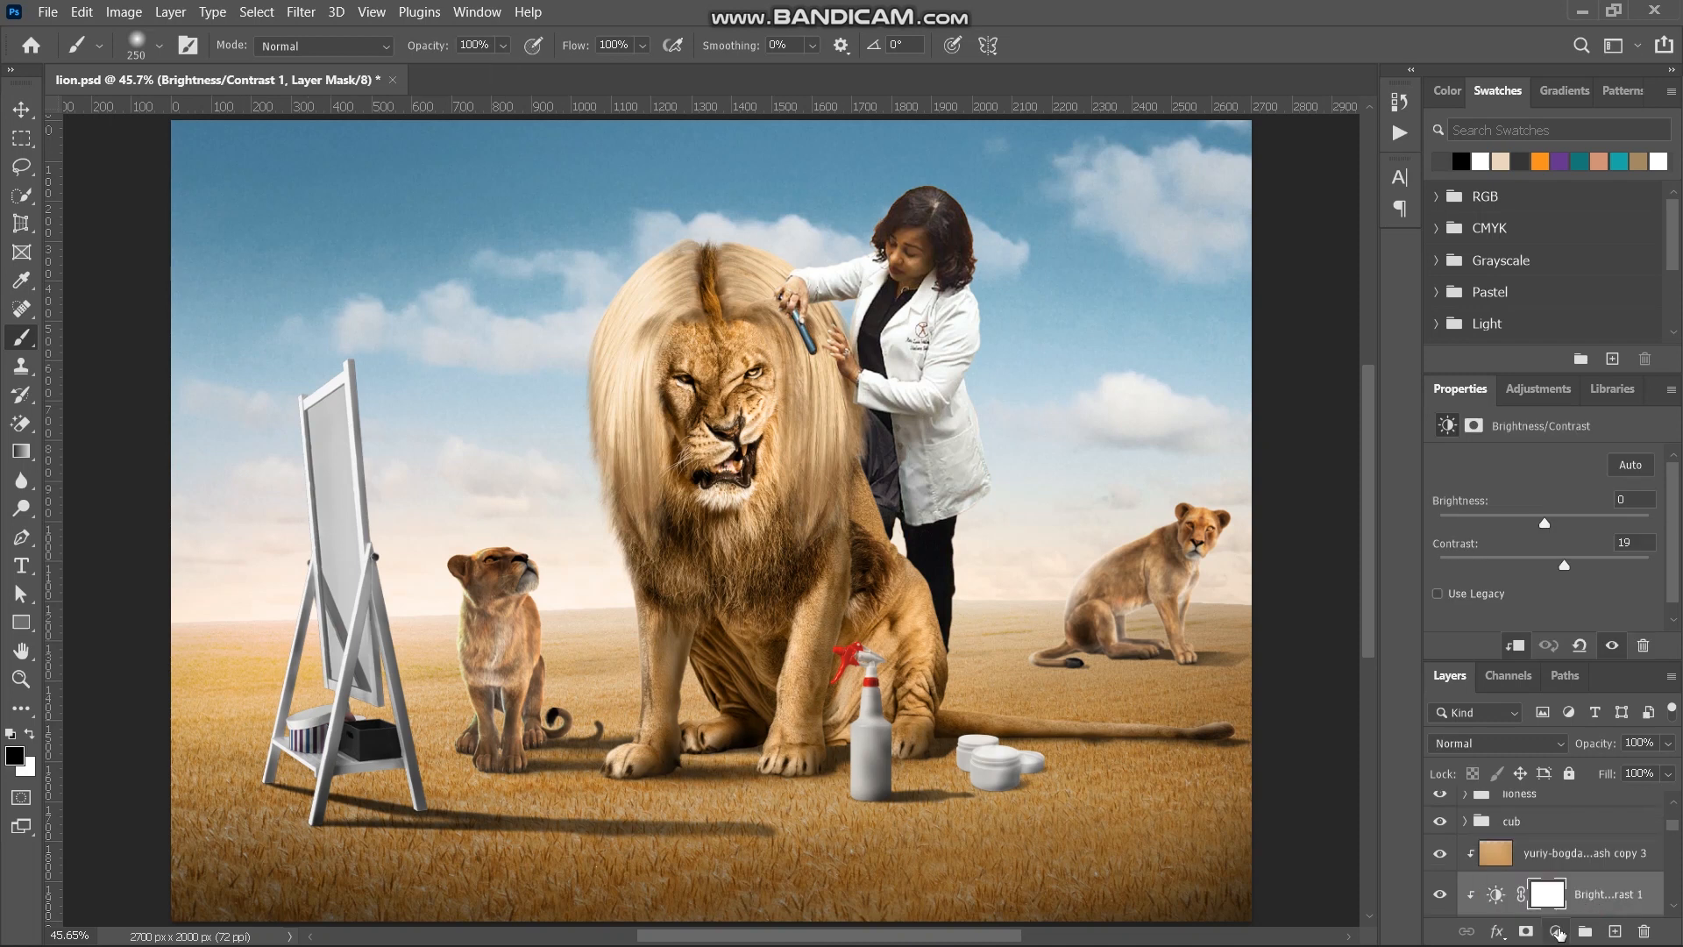
pyautogui.click(1557, 931)
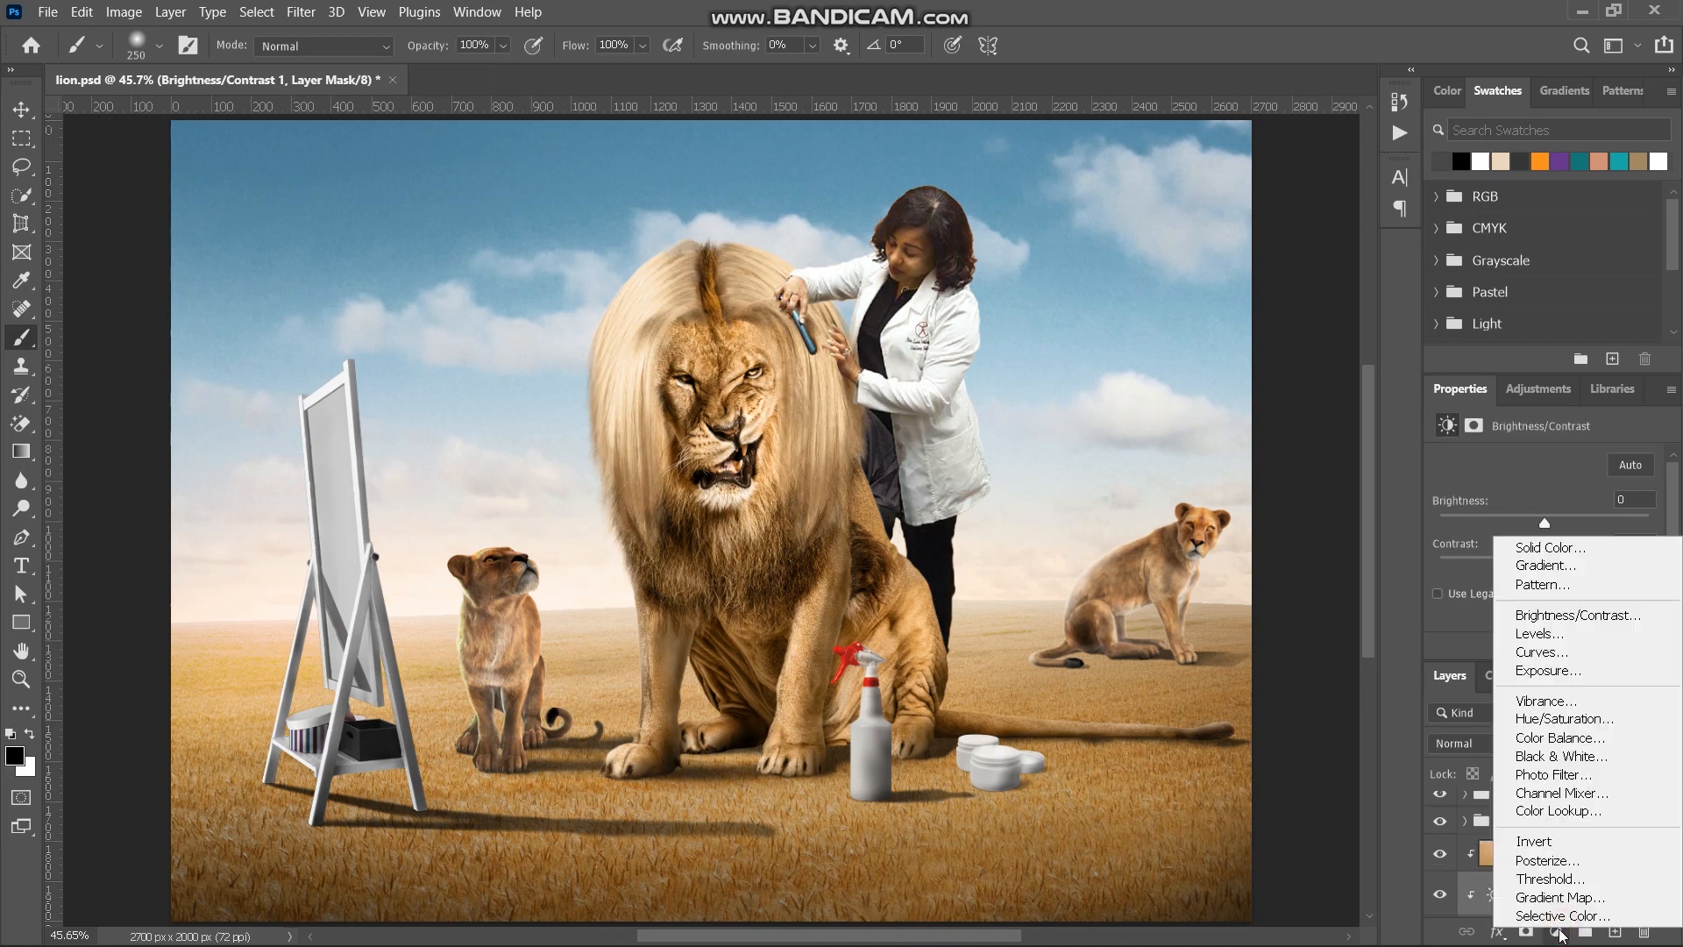
pyautogui.click(1553, 719)
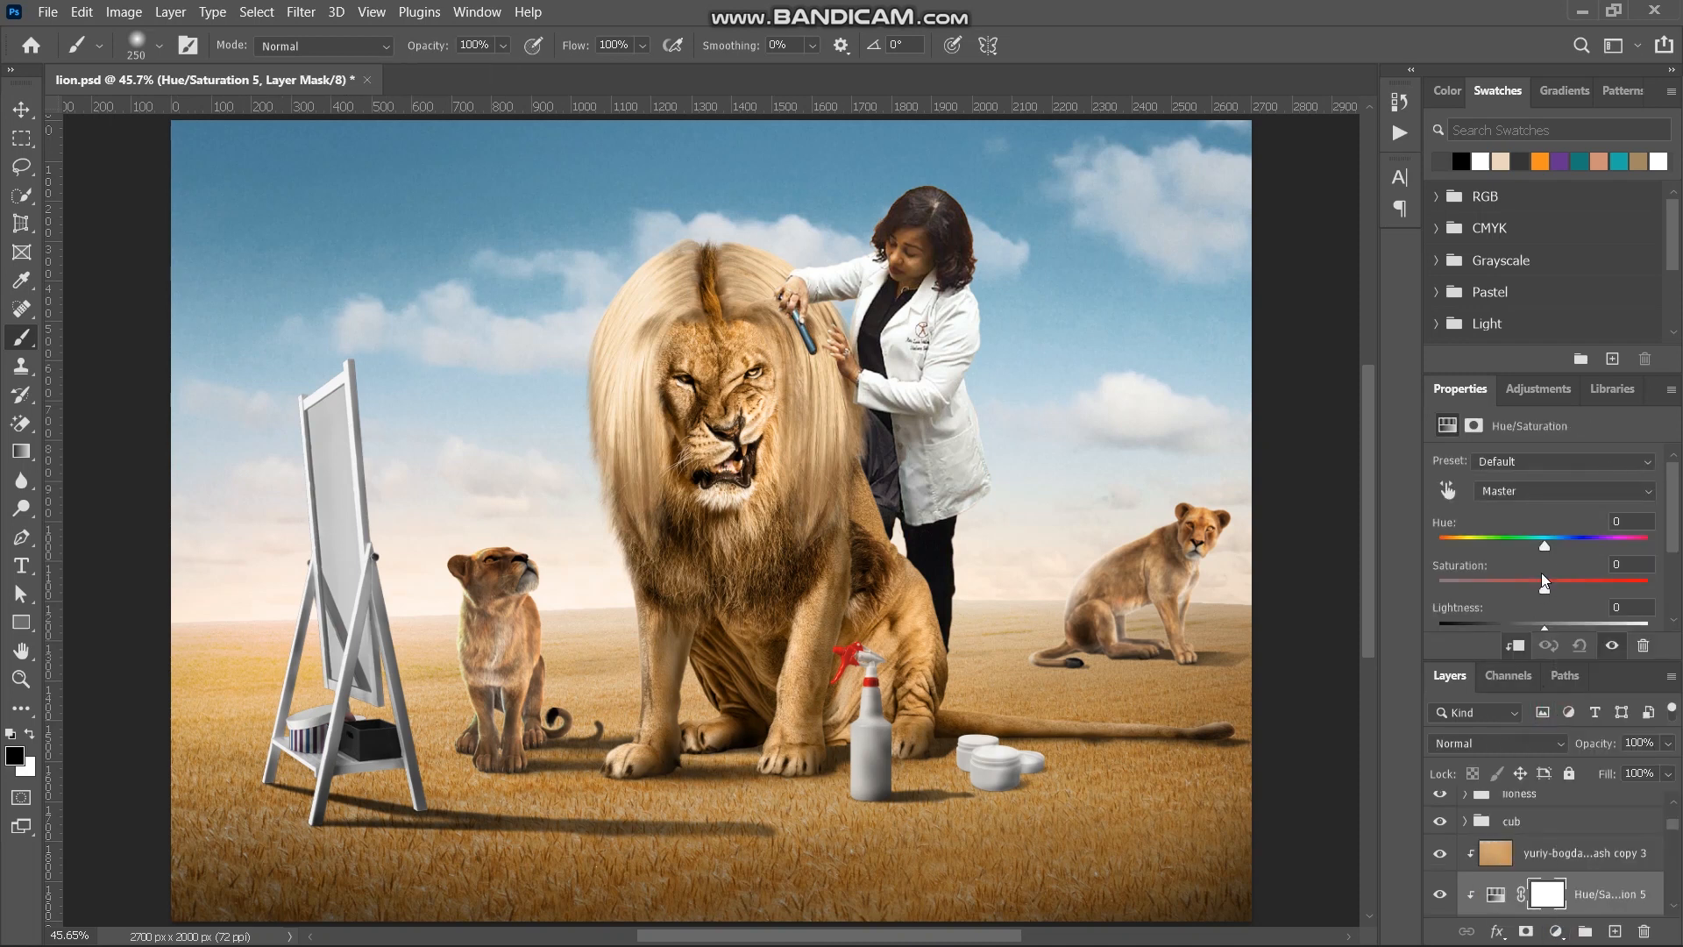
pyautogui.scroll(-1, 1541, 574)
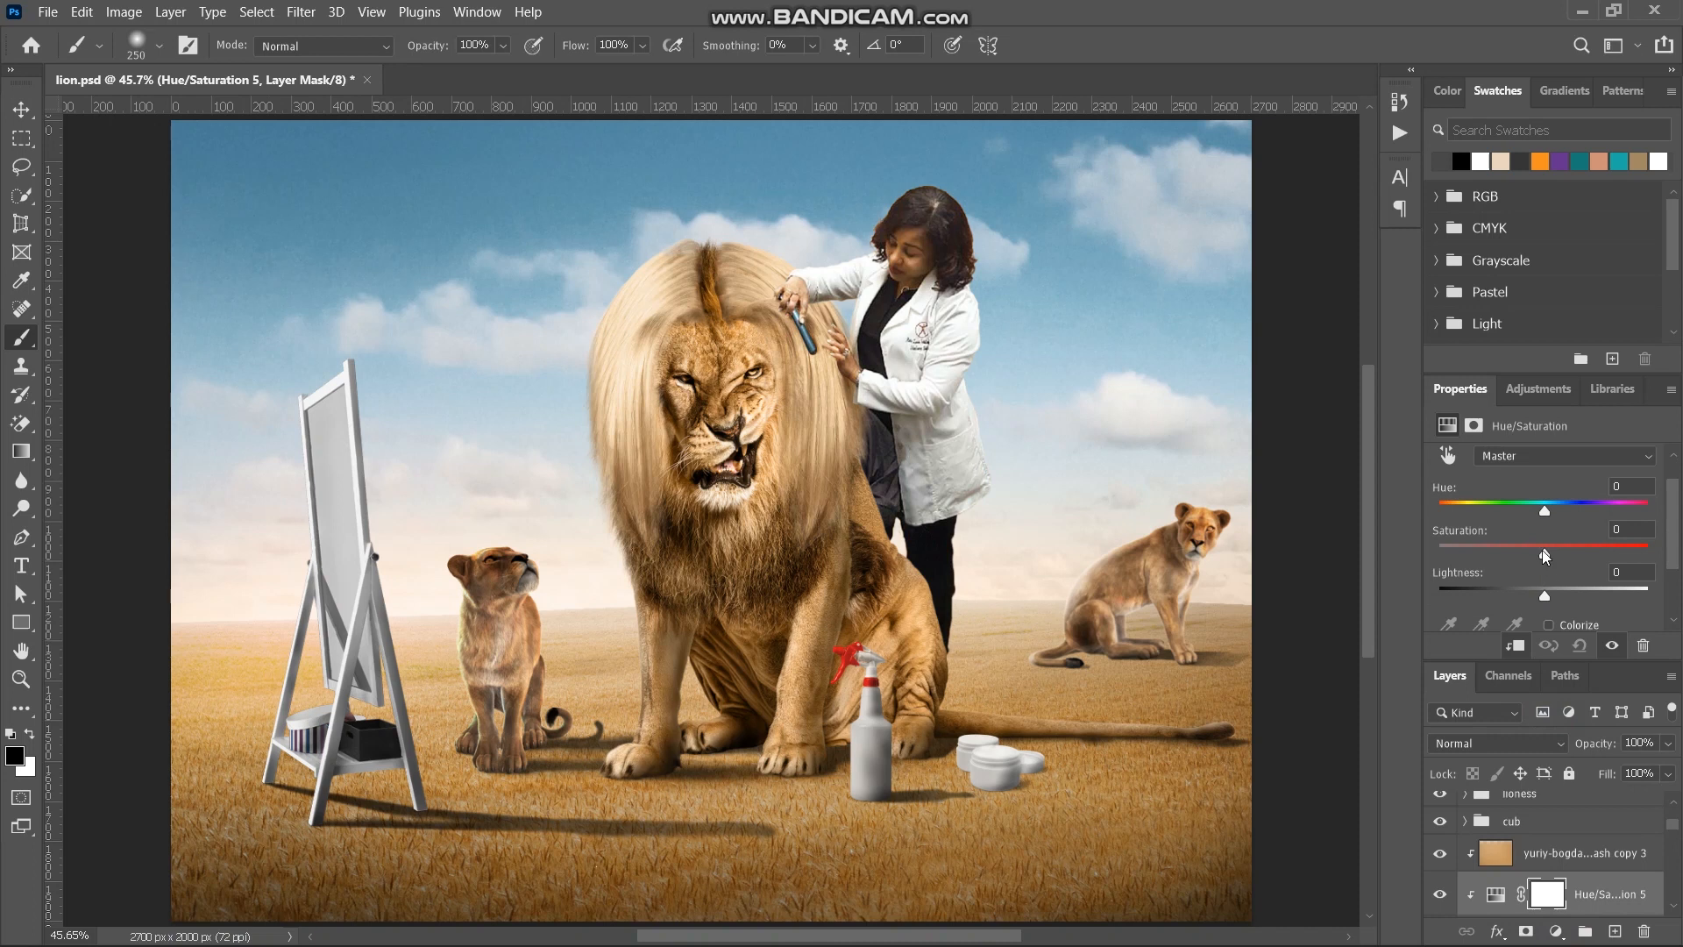
pyautogui.moveTo(1542, 550); pyautogui.dragTo(1558, 554)
pyautogui.moveTo(1545, 596); pyautogui.dragTo(1553, 596)
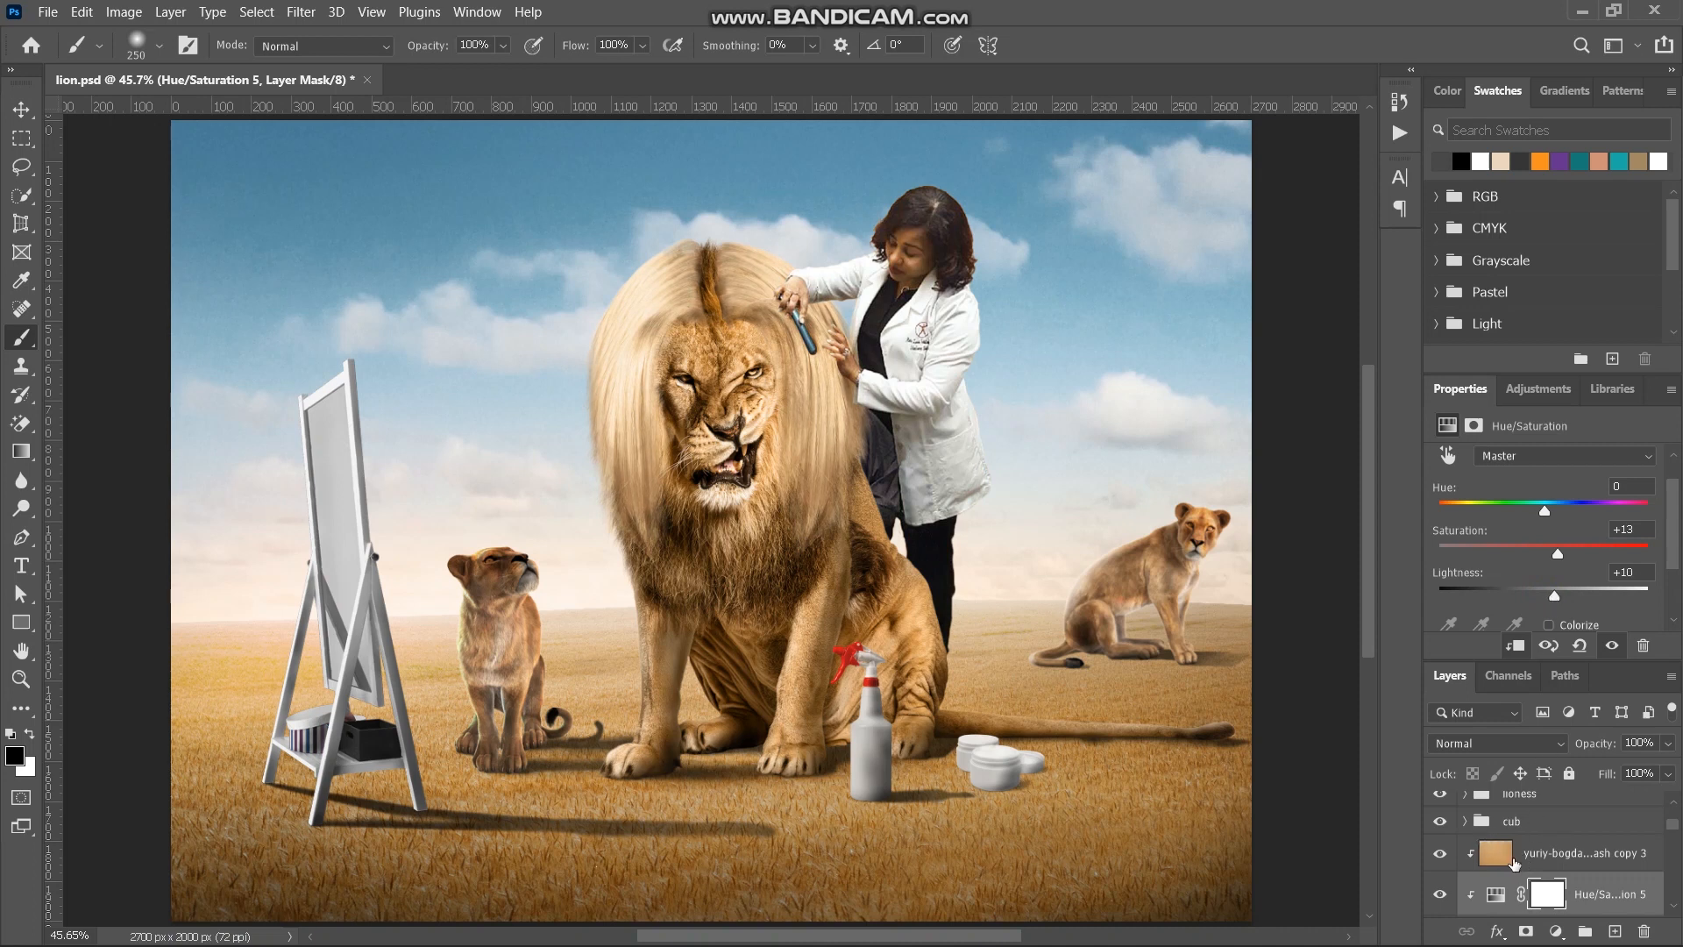
# - Copy the hair's ground-colour tint layer to the top of the cub group and clip it above Curves 14
pyautogui.click(1513, 864)
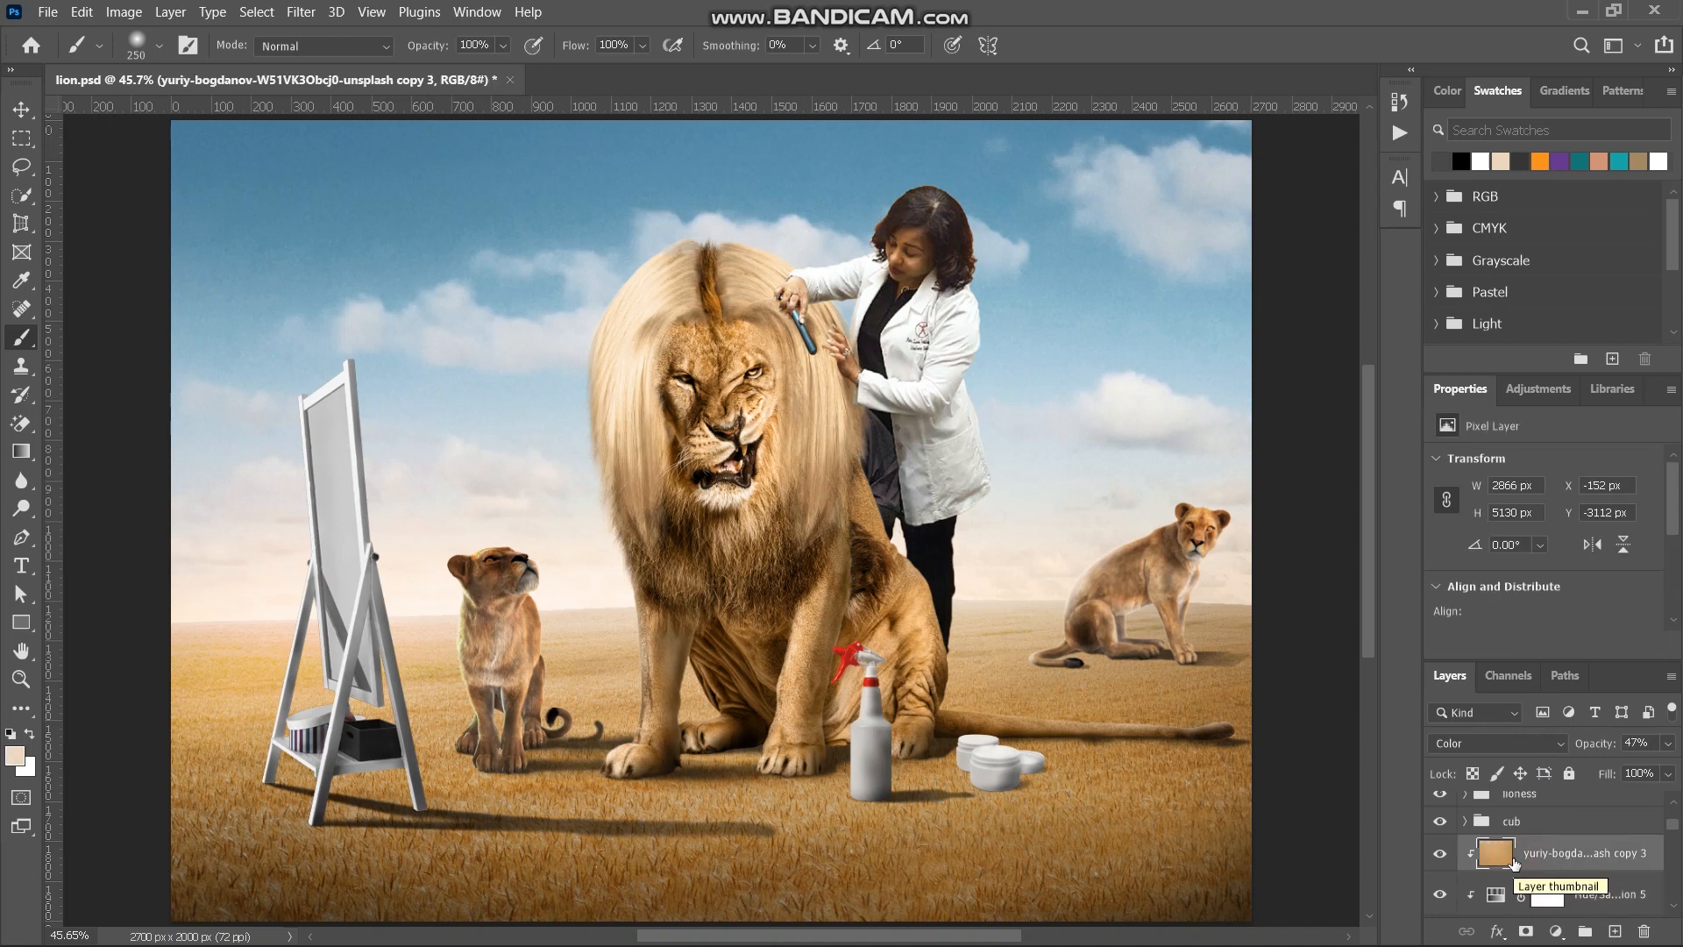
pyautogui.moveTo(1514, 863); pyautogui.dragTo(1507, 824)
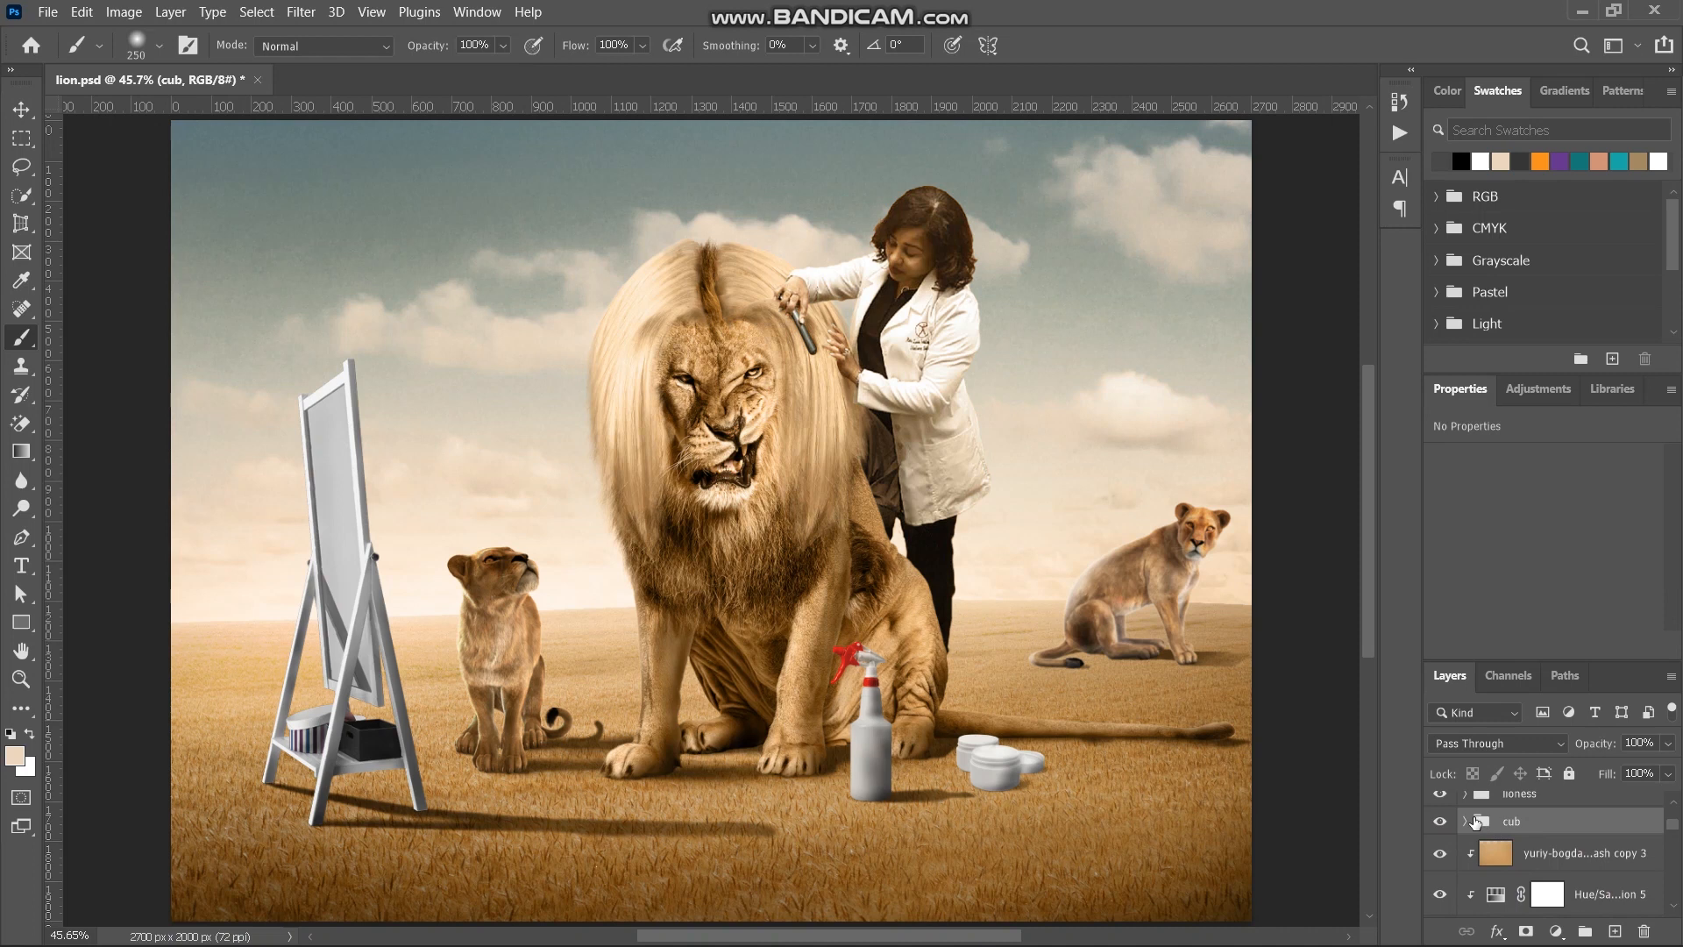
pyautogui.click(1463, 822)
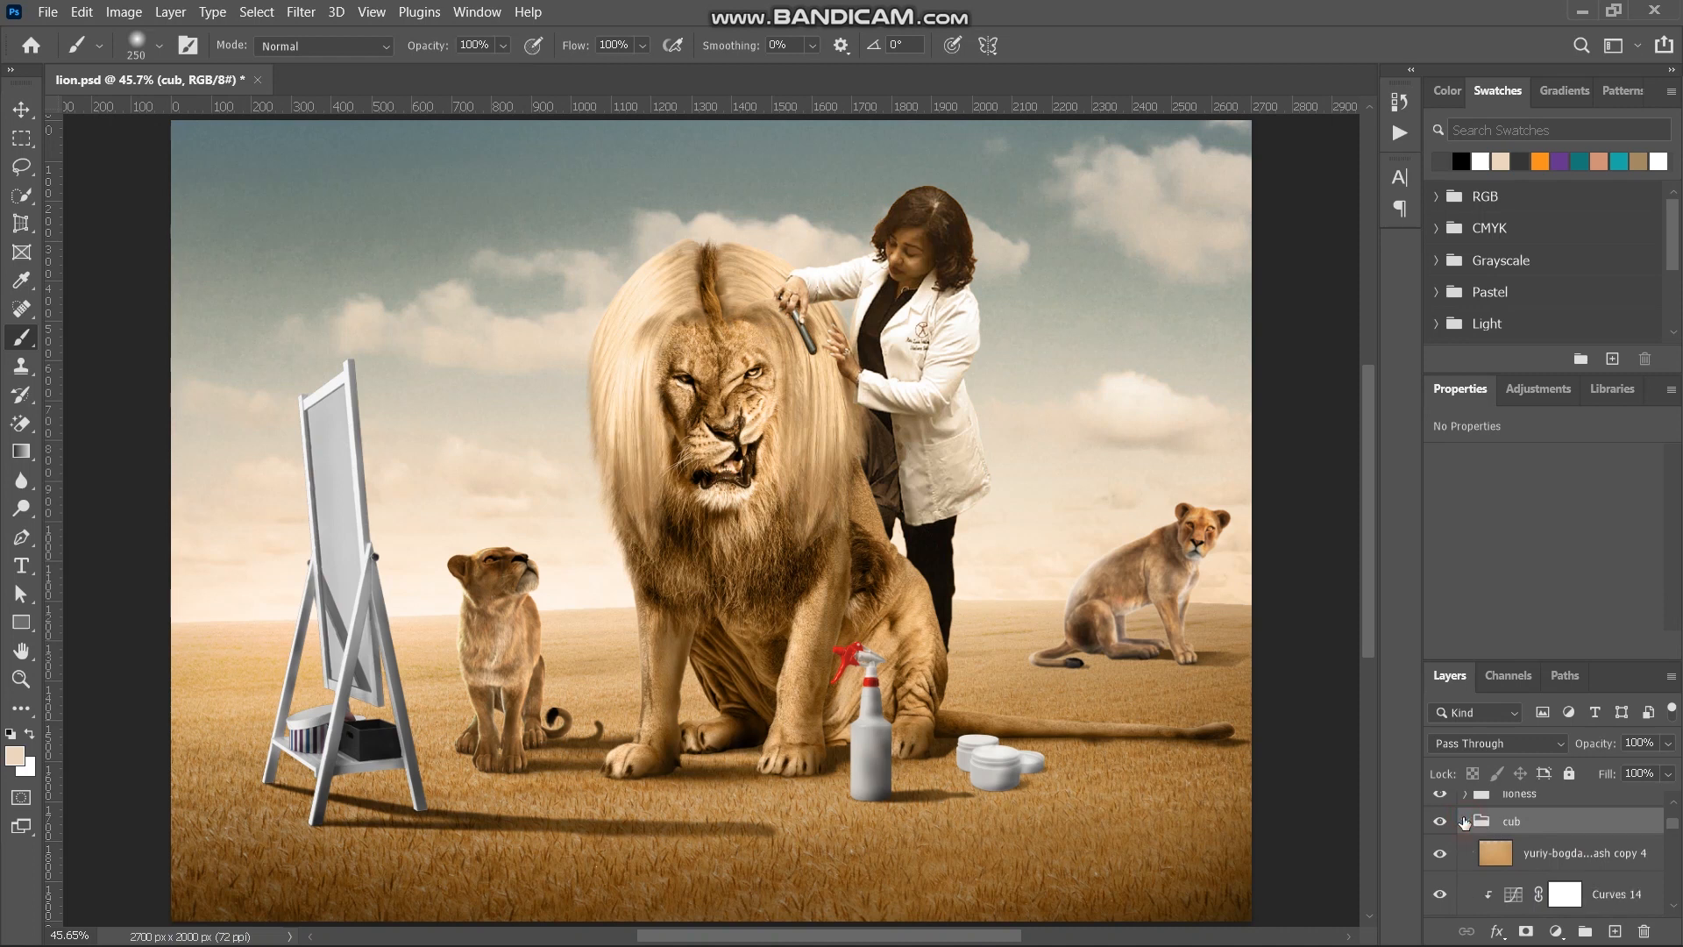
pyautogui.keyDown('alt'); pyautogui.click(1513, 867); pyautogui.keyUp('alt')
# - Lower the opacity of the cub's clipped ground-colour tint to 37%
pyautogui.click(1517, 860)
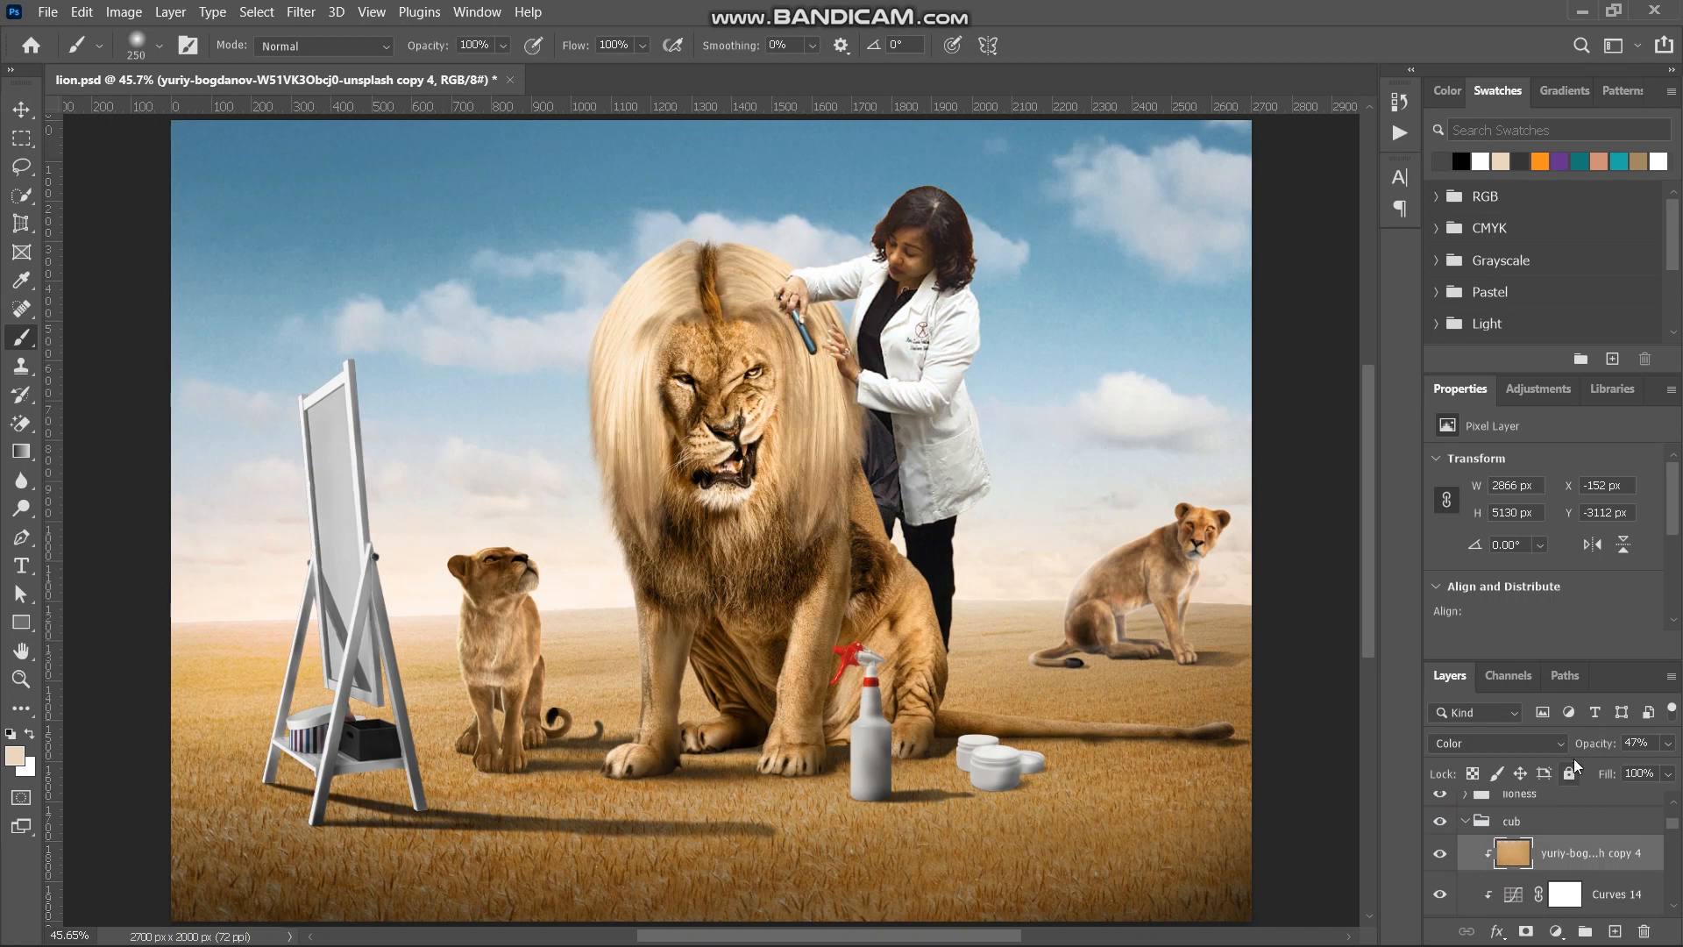
pyautogui.moveTo(1595, 737); pyautogui.dragTo(1481, 771)
pyautogui.moveTo(1590, 752); pyautogui.dragTo(1601, 746)
# - Add a clipped Hue/Saturation adjustment directly above the cub's Curves 14, set Saturation to +15, and inspect the cub up close
pyautogui.click(1595, 896)
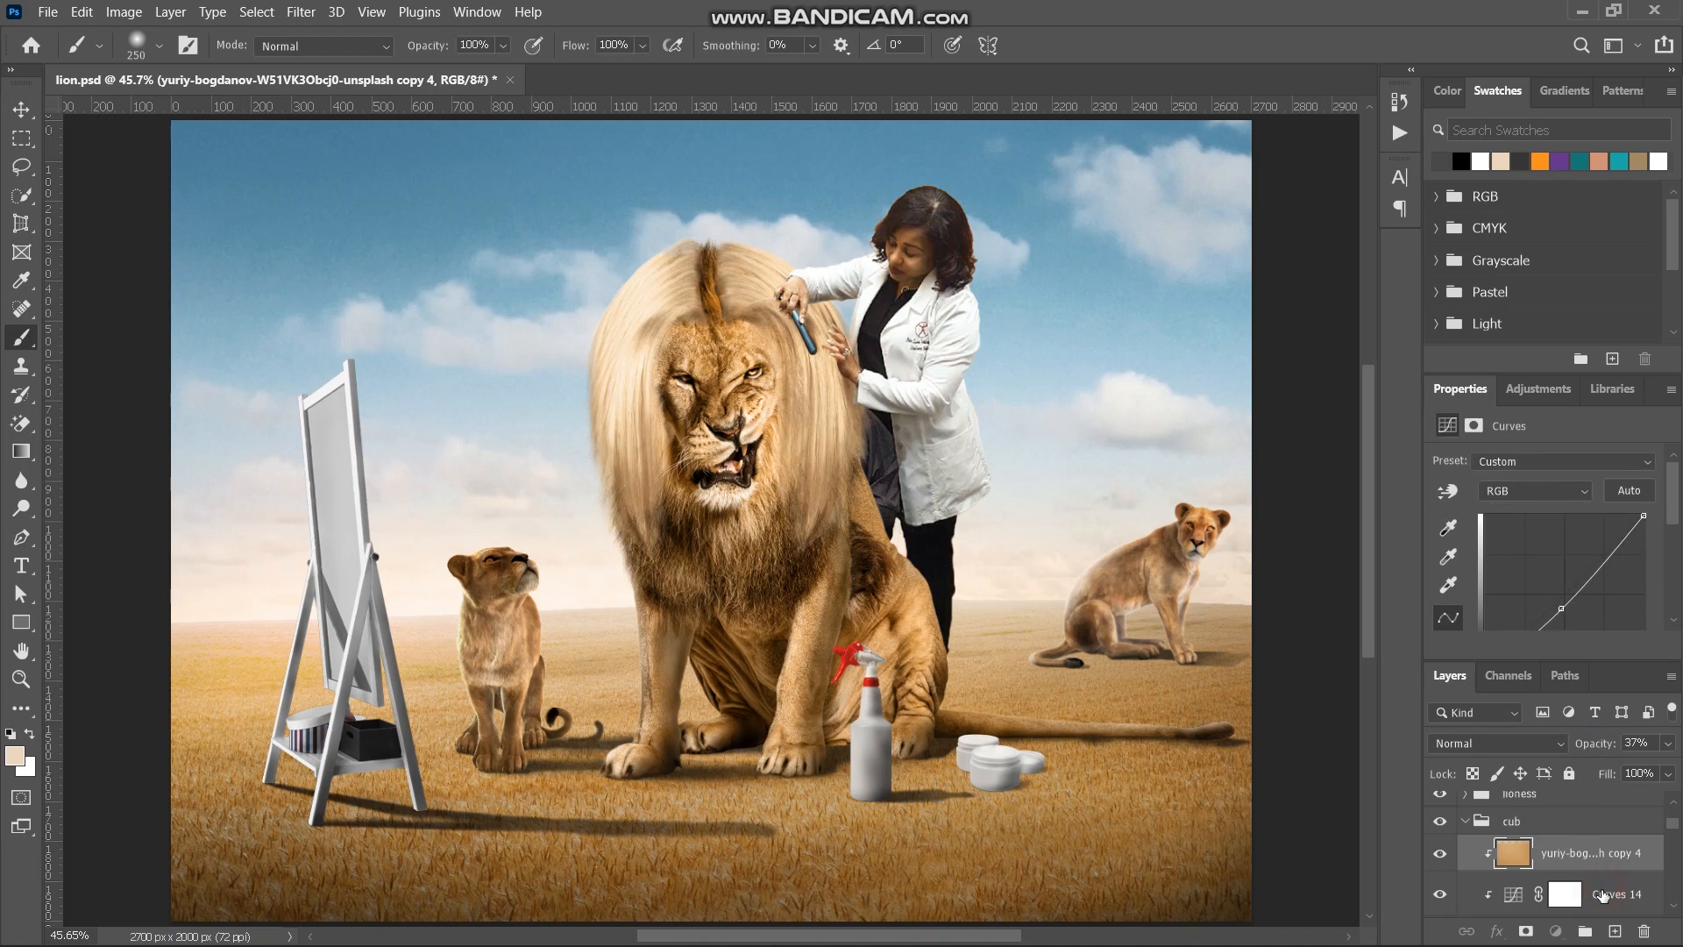
pyautogui.click(1557, 931)
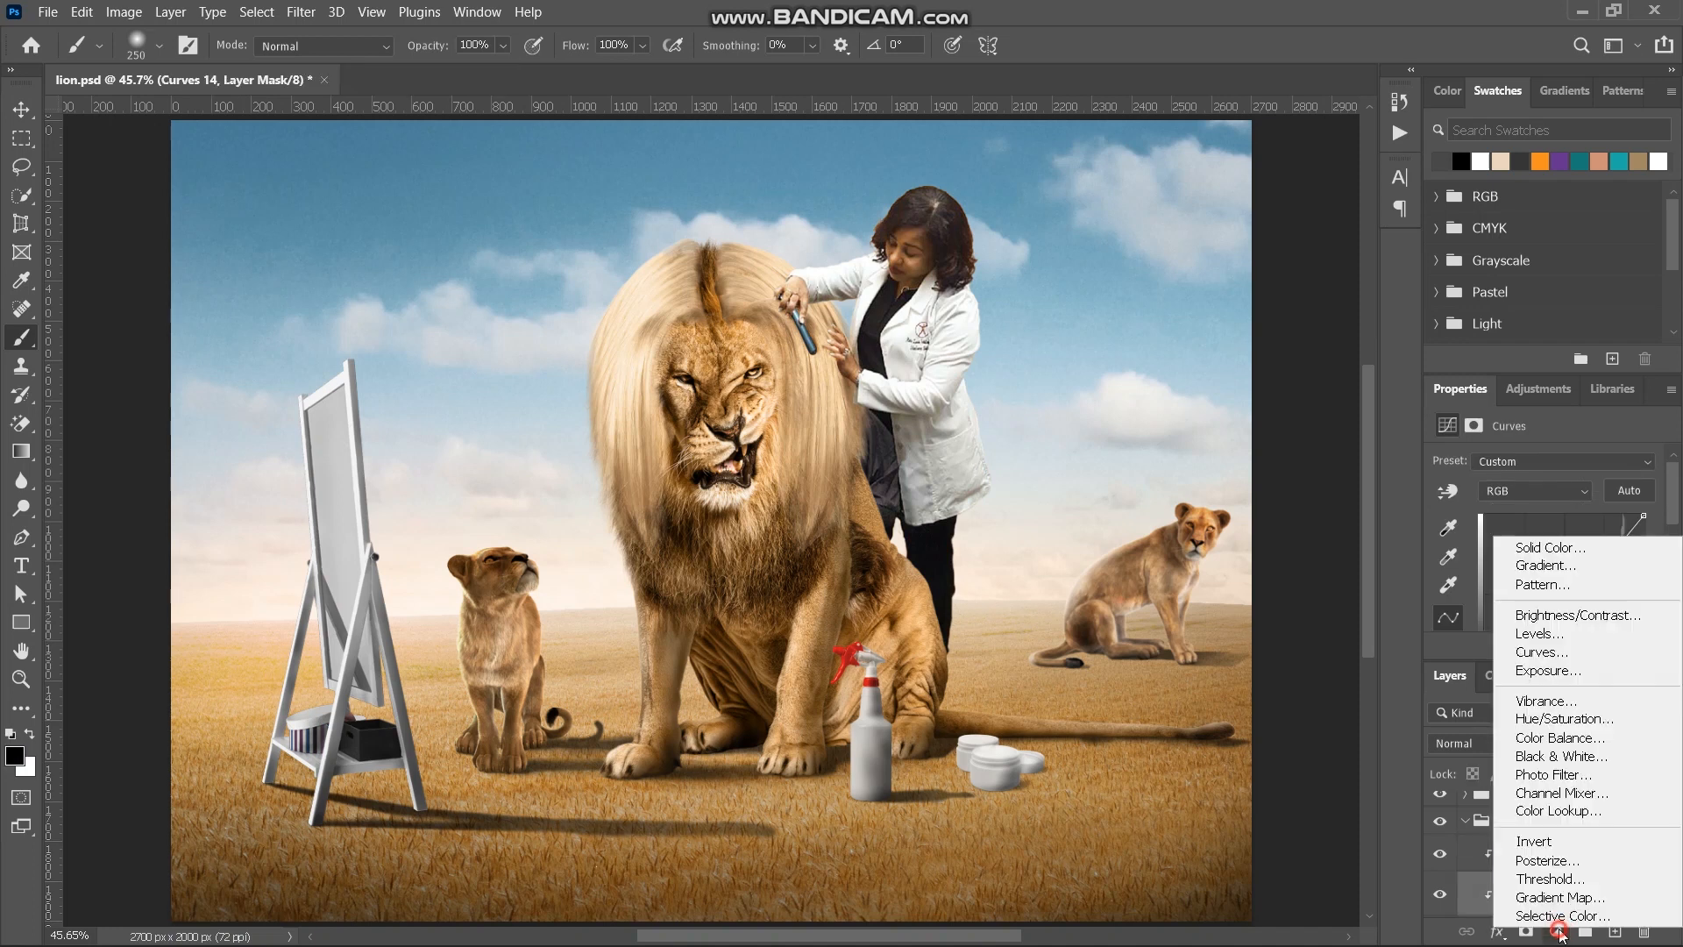
pyautogui.click(1588, 719)
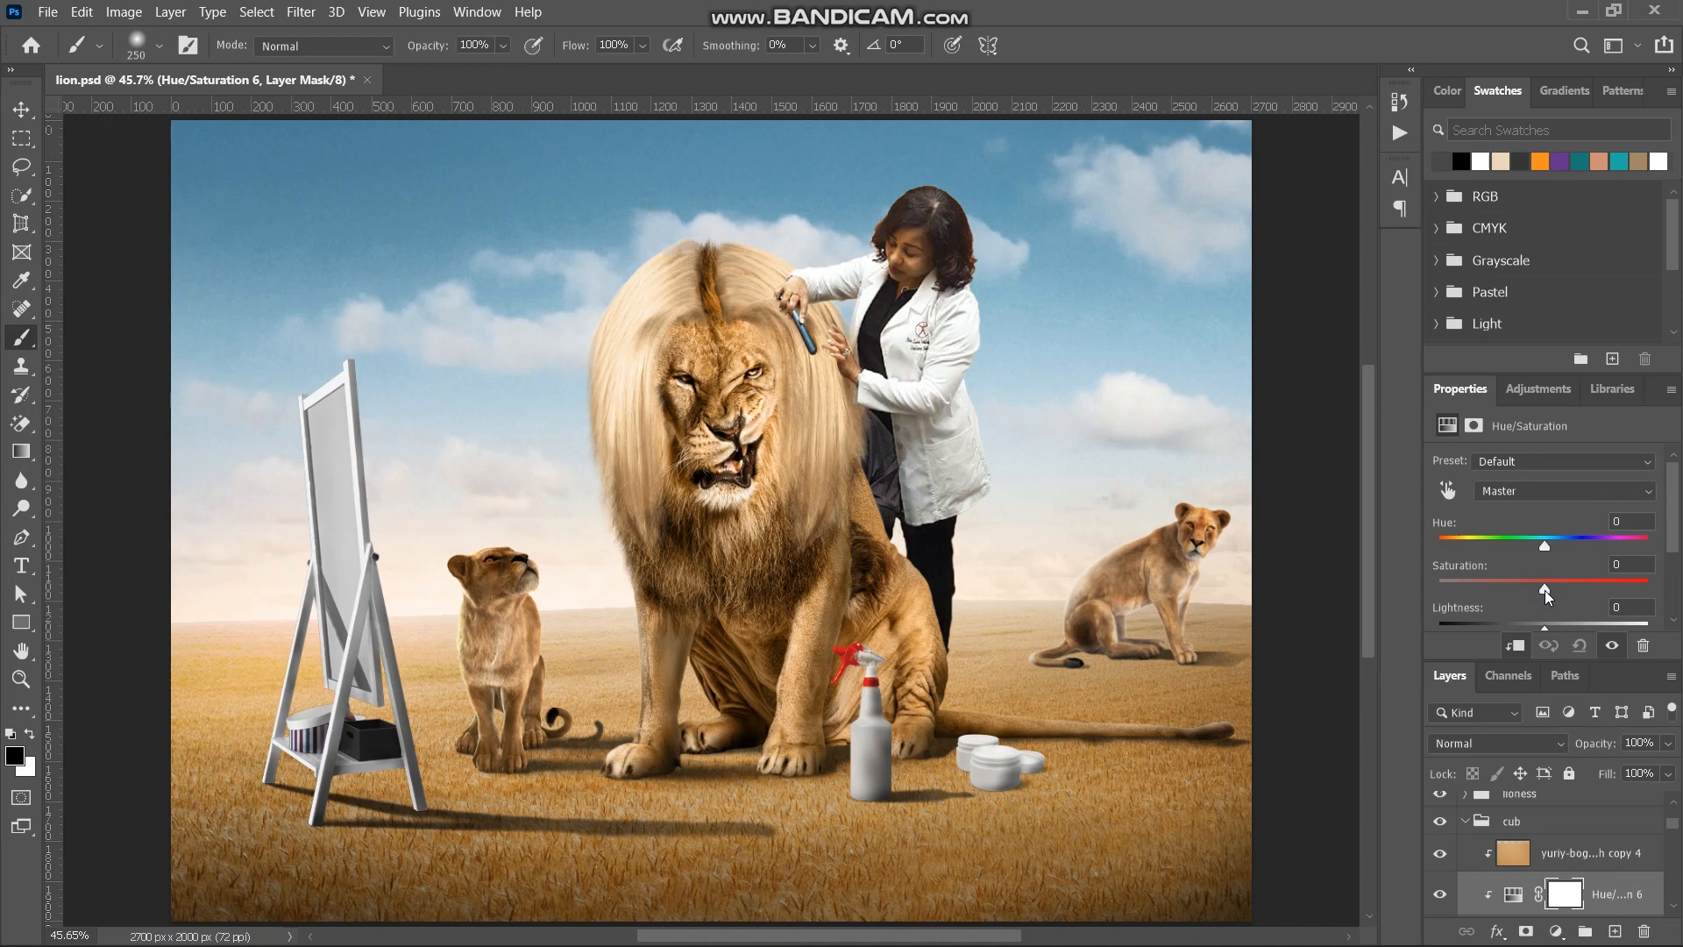
pyautogui.moveTo(1544, 591)
pyautogui.mouseDown()
pyautogui.moveTo(1515, 593)
pyautogui.moveTo(1559, 601)
pyautogui.mouseUp()
pyautogui.scroll(4, 587, 621)
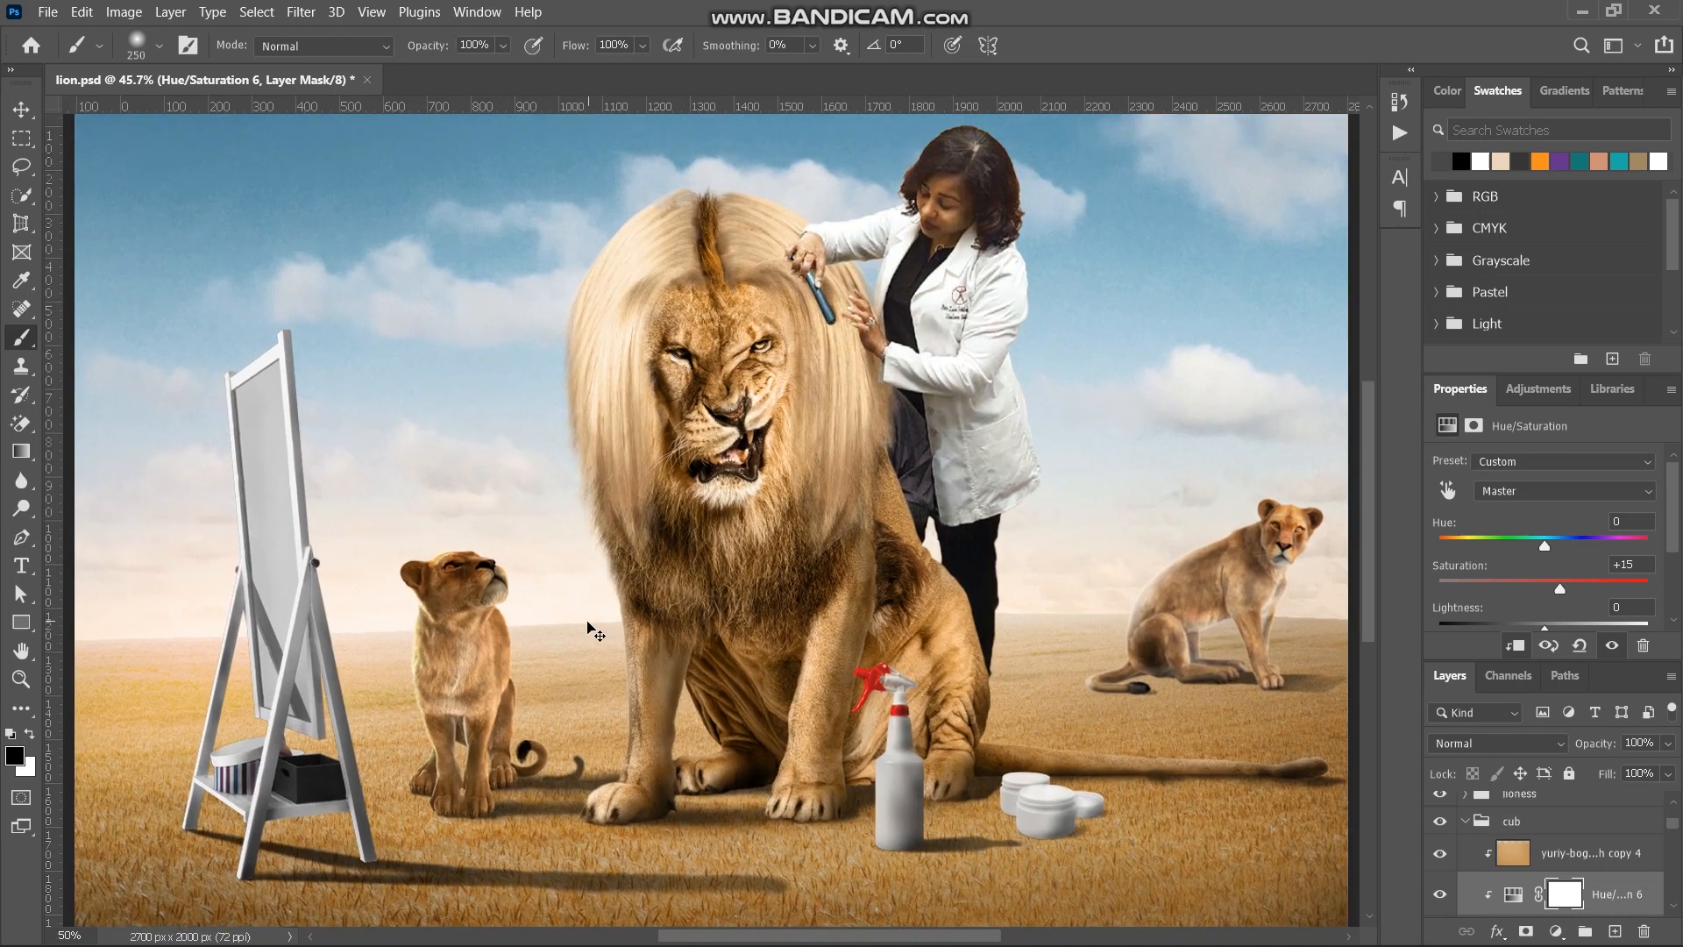
pyautogui.scroll(5, 587, 622)
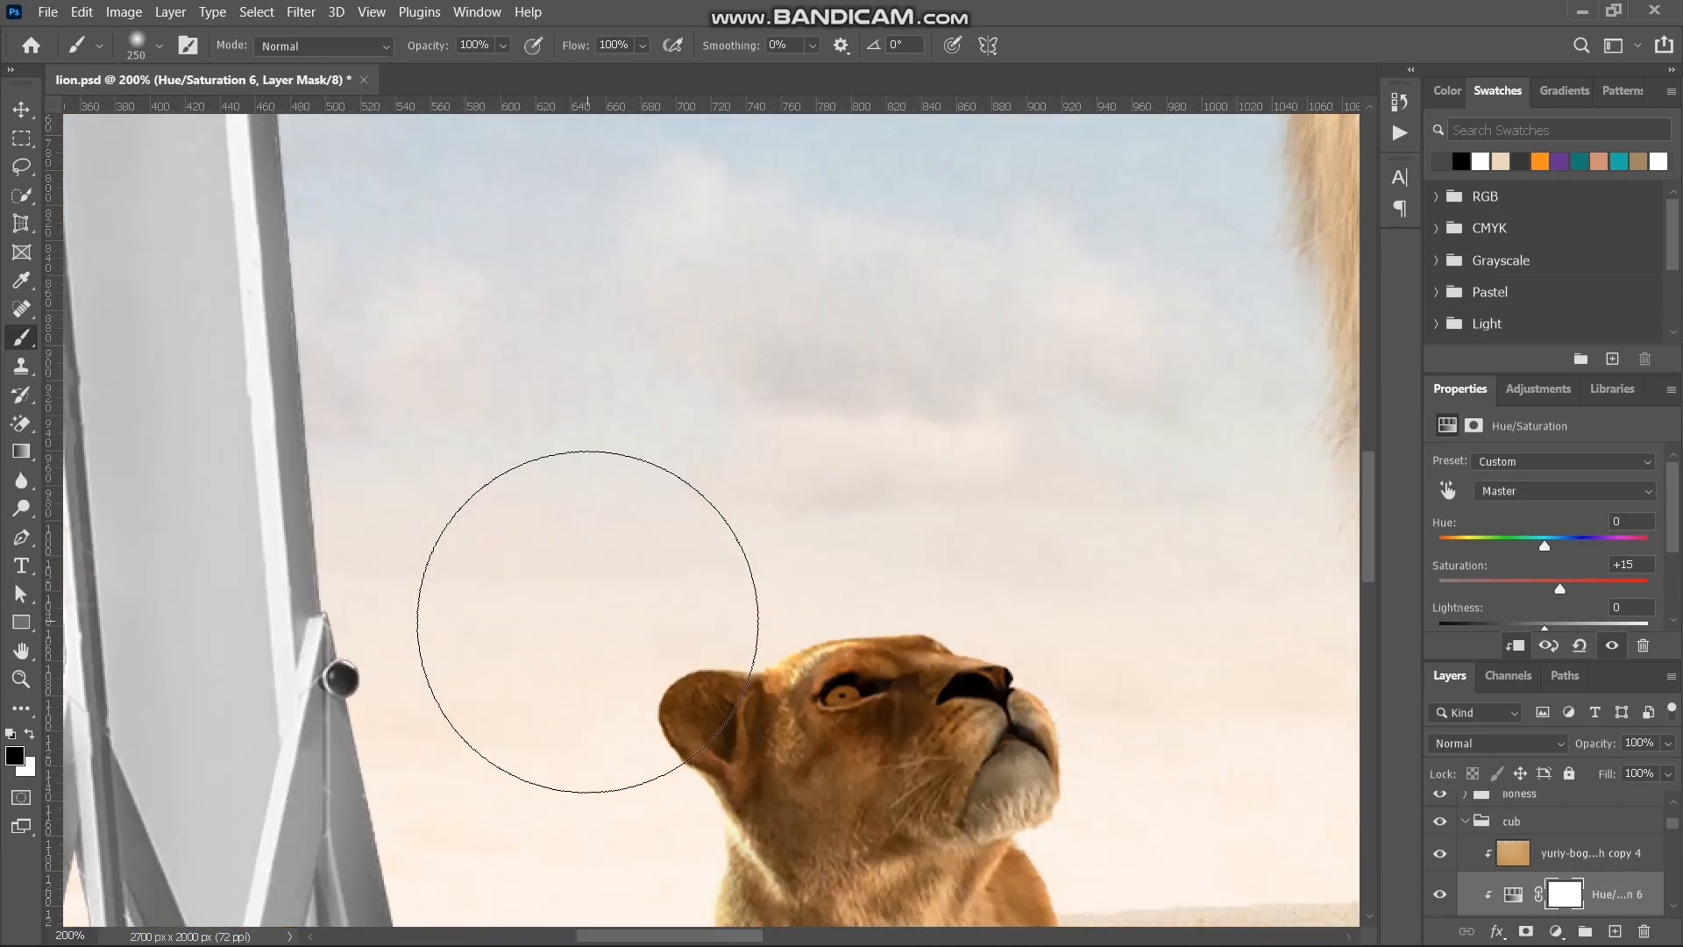
pyautogui.scroll(-2, 587, 622)
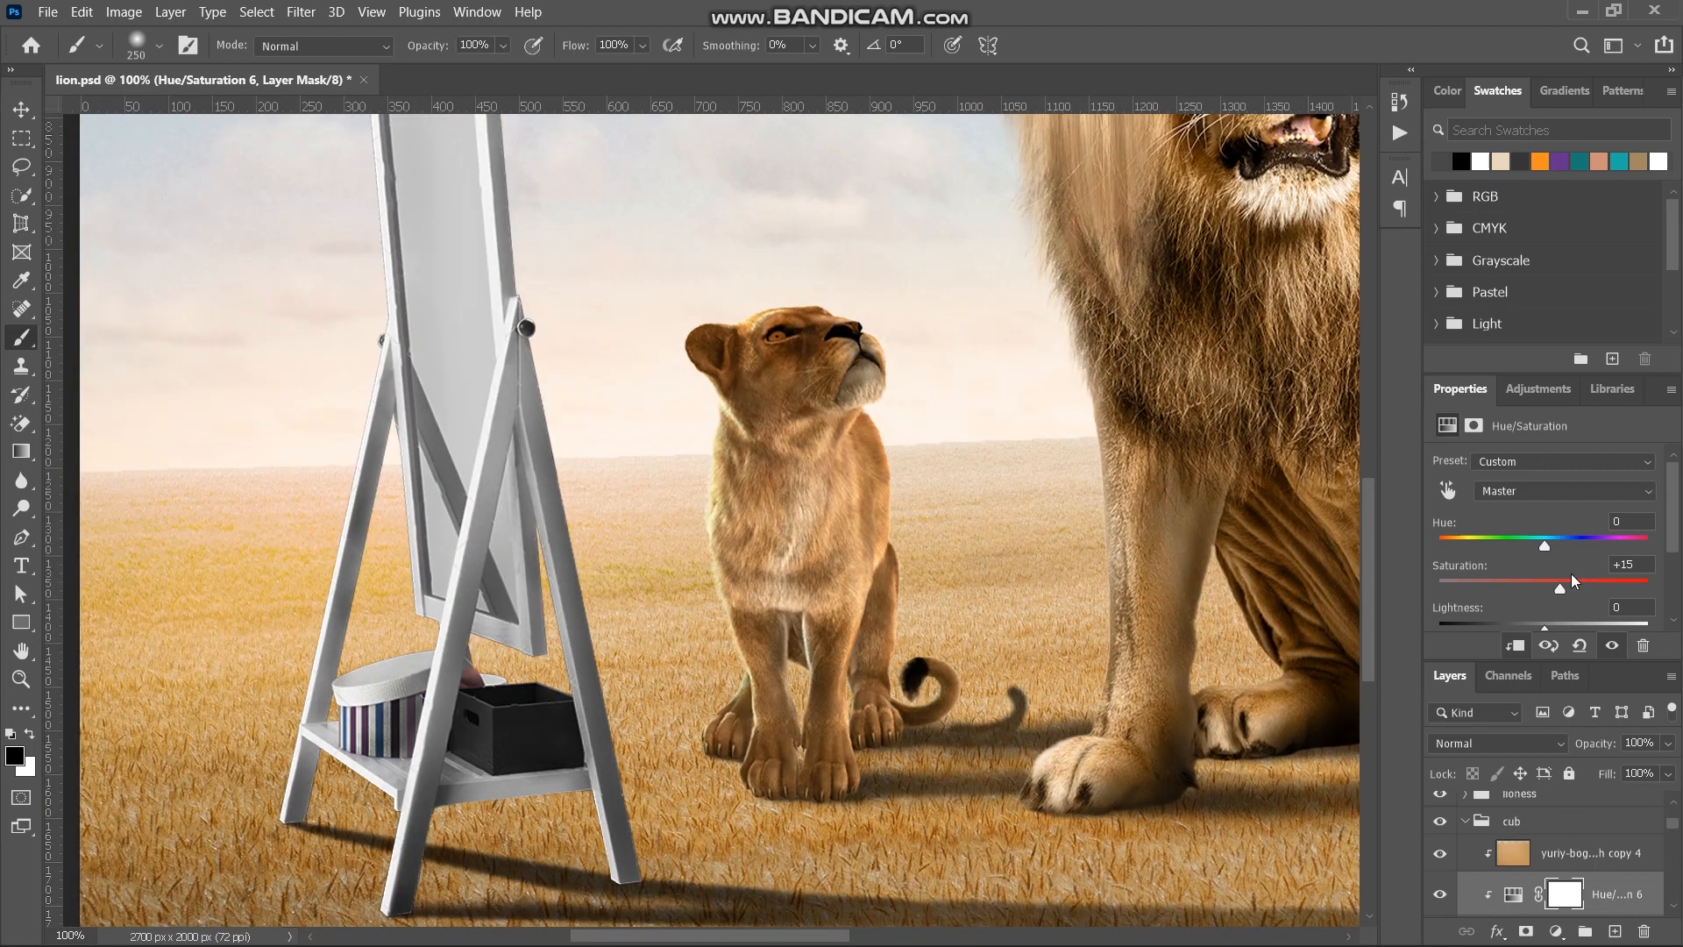
# - Set the cub's clipped Hue/Saturation adjustment to Hue +4 and Saturation +16
pyautogui.click(1504, 892)
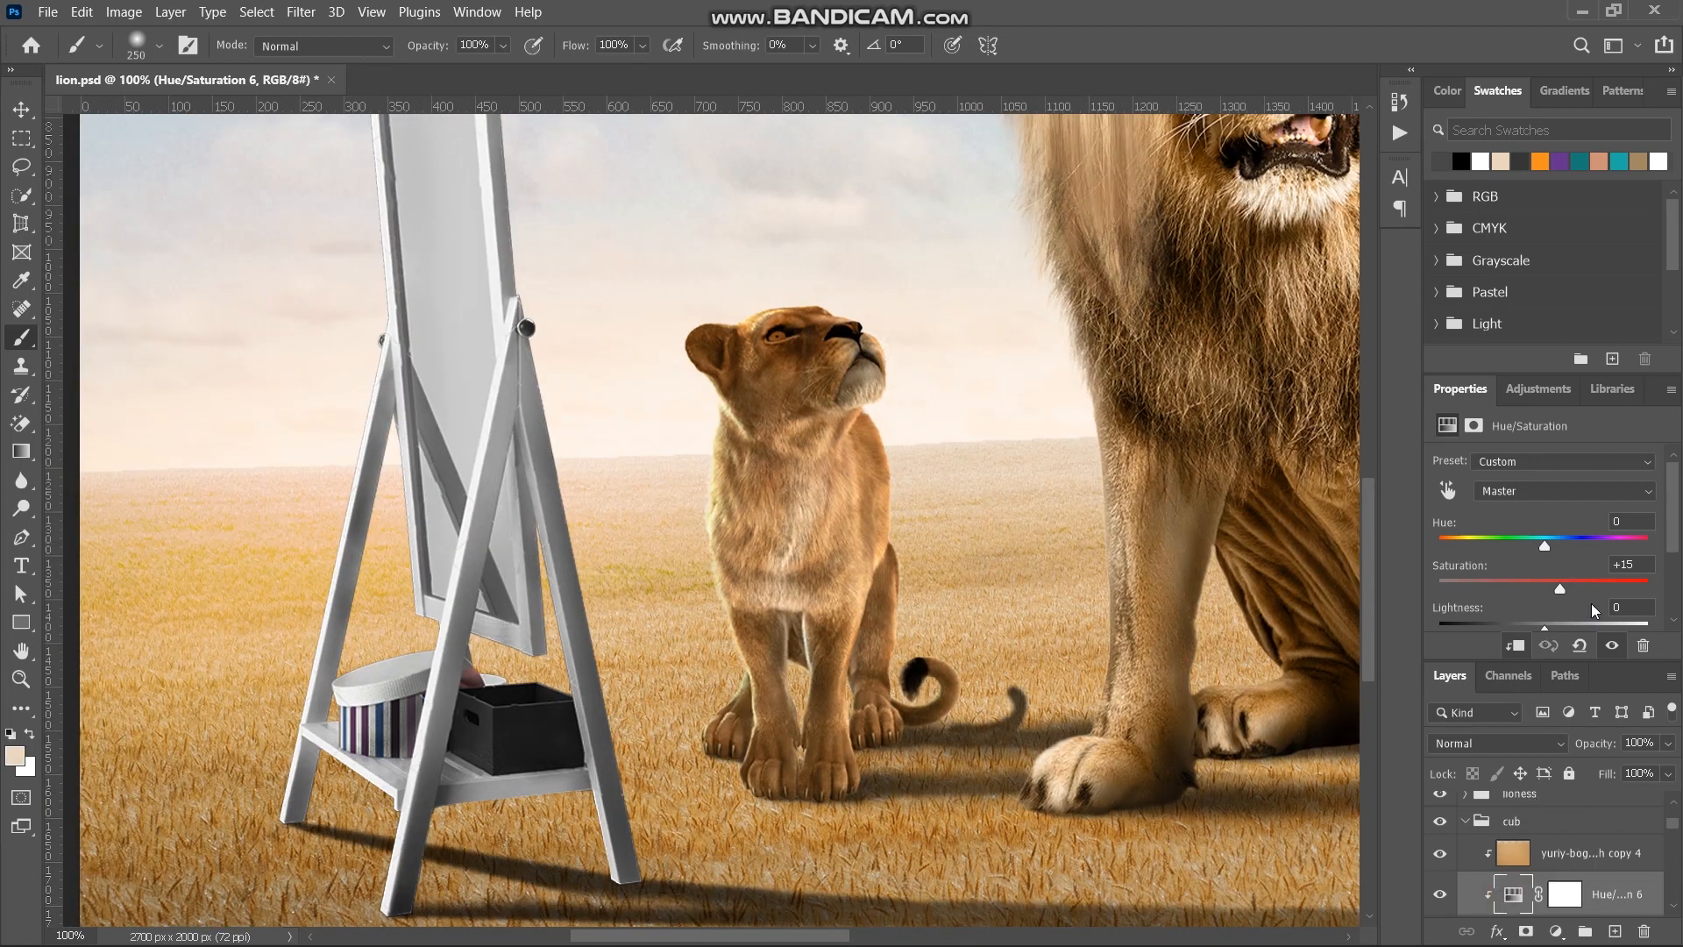
pyautogui.moveTo(1557, 585); pyautogui.dragTo(1550, 548)
pyautogui.hotkey('ctrl', '0')
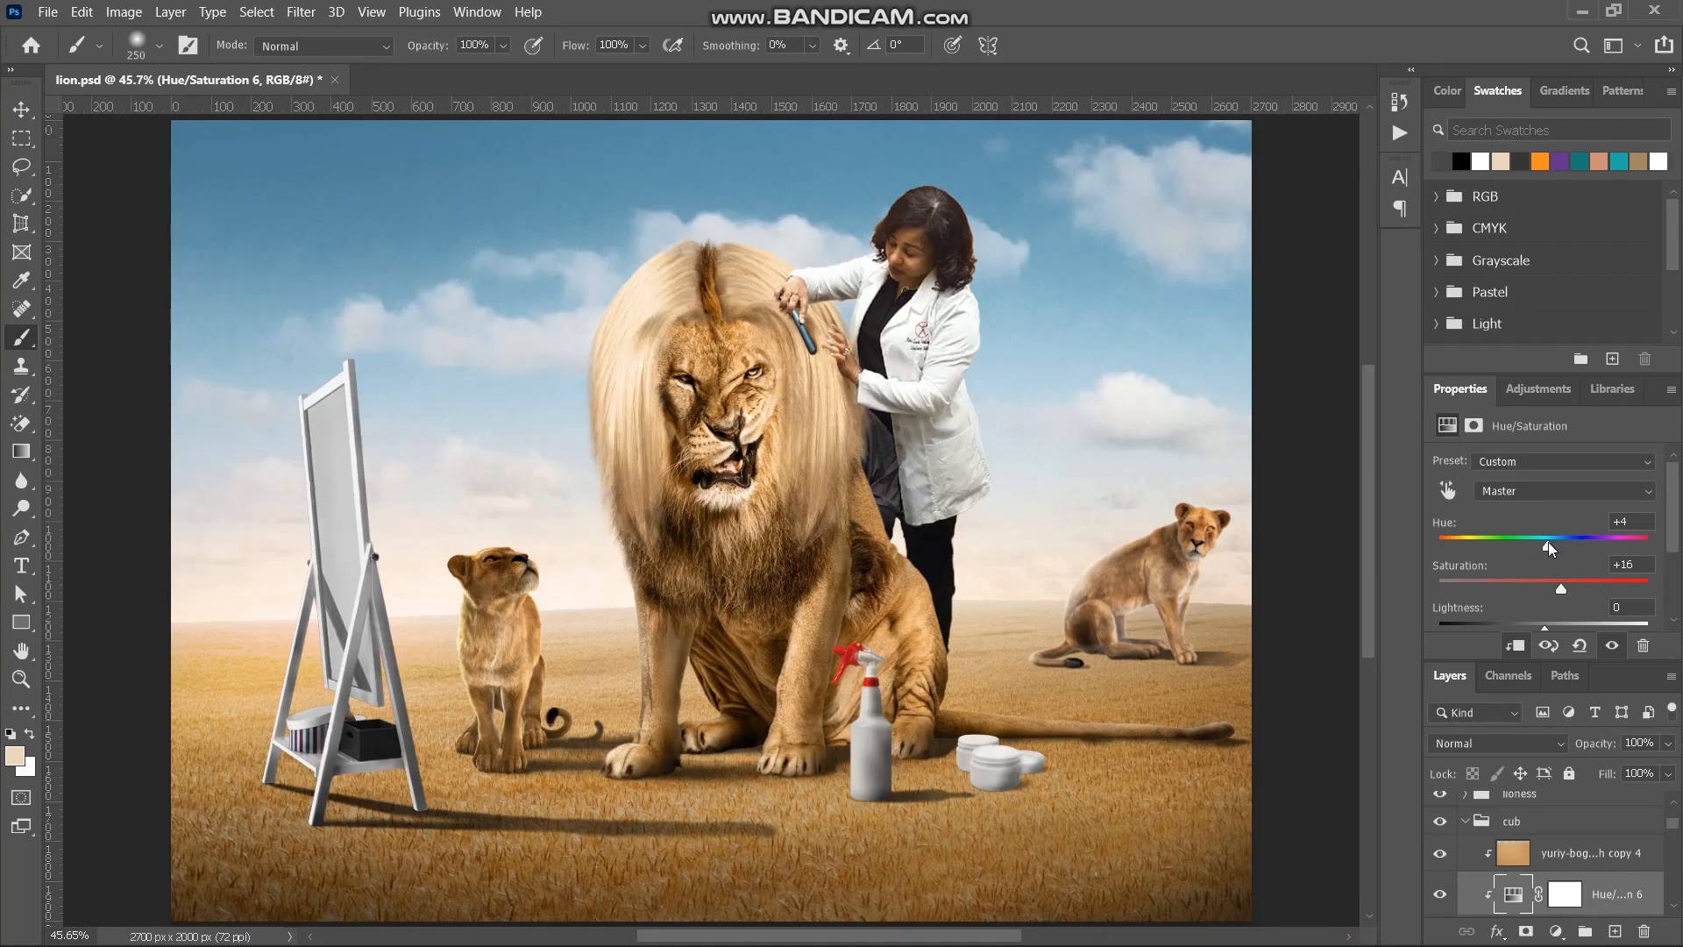
# - Copy the cub's ground-colour tint layer to the top of the lioness group and clip it above Brightness/Contrast 2
pyautogui.click(1568, 856)
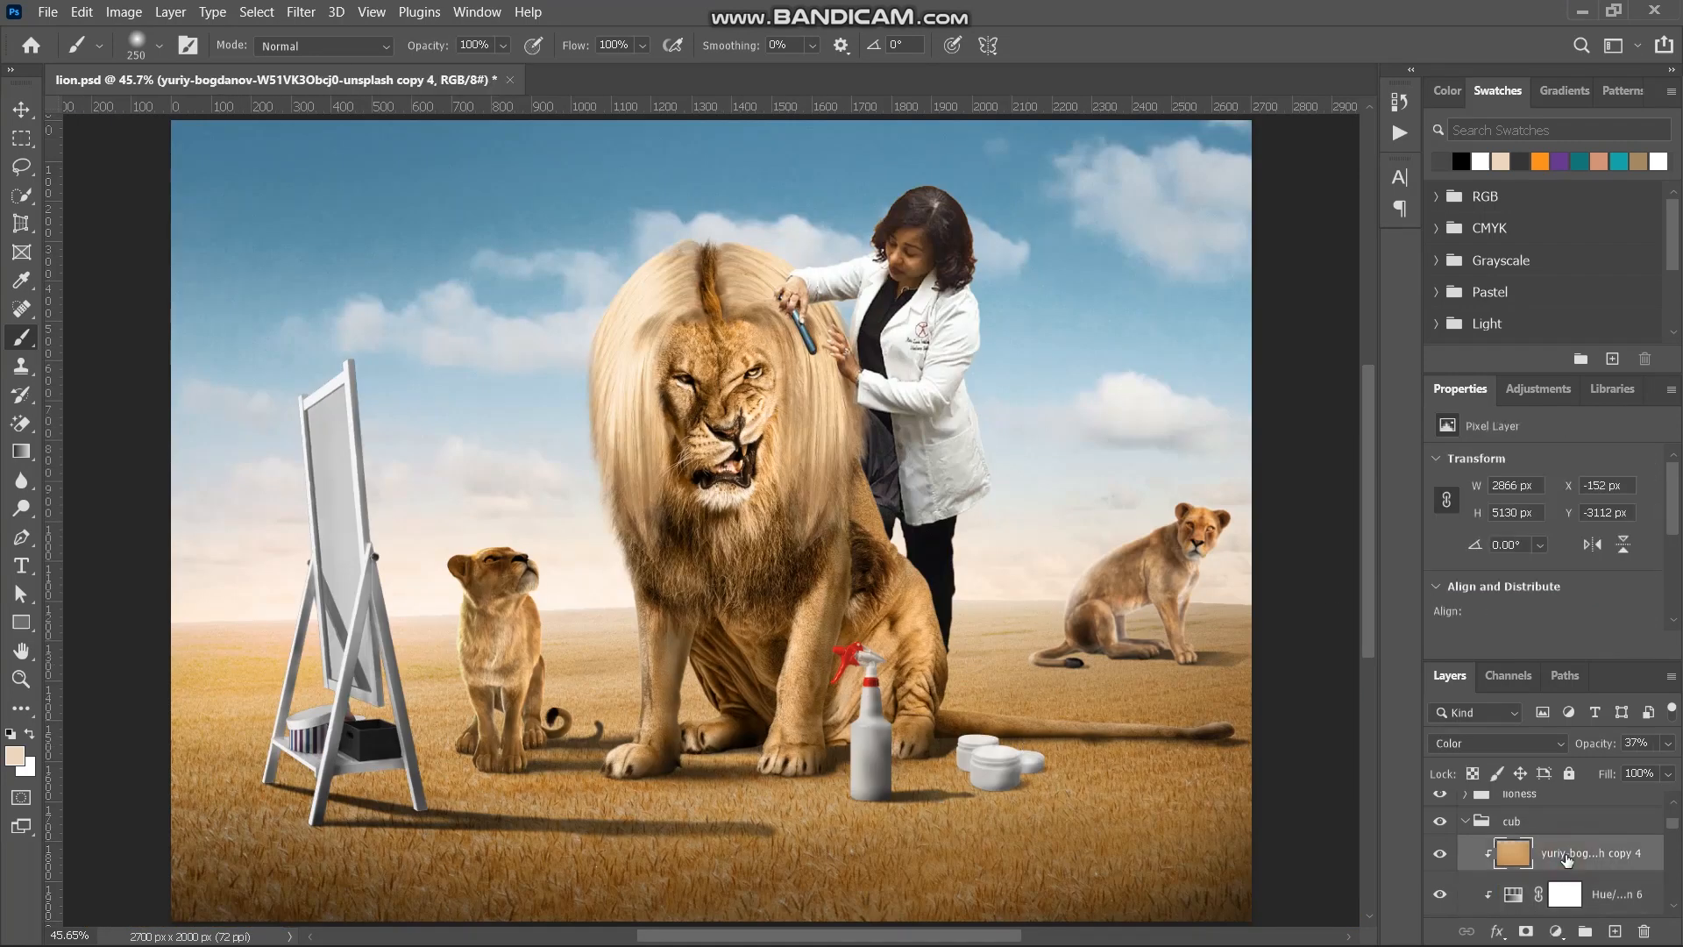
pyautogui.moveTo(1567, 857); pyautogui.dragTo(1525, 803)
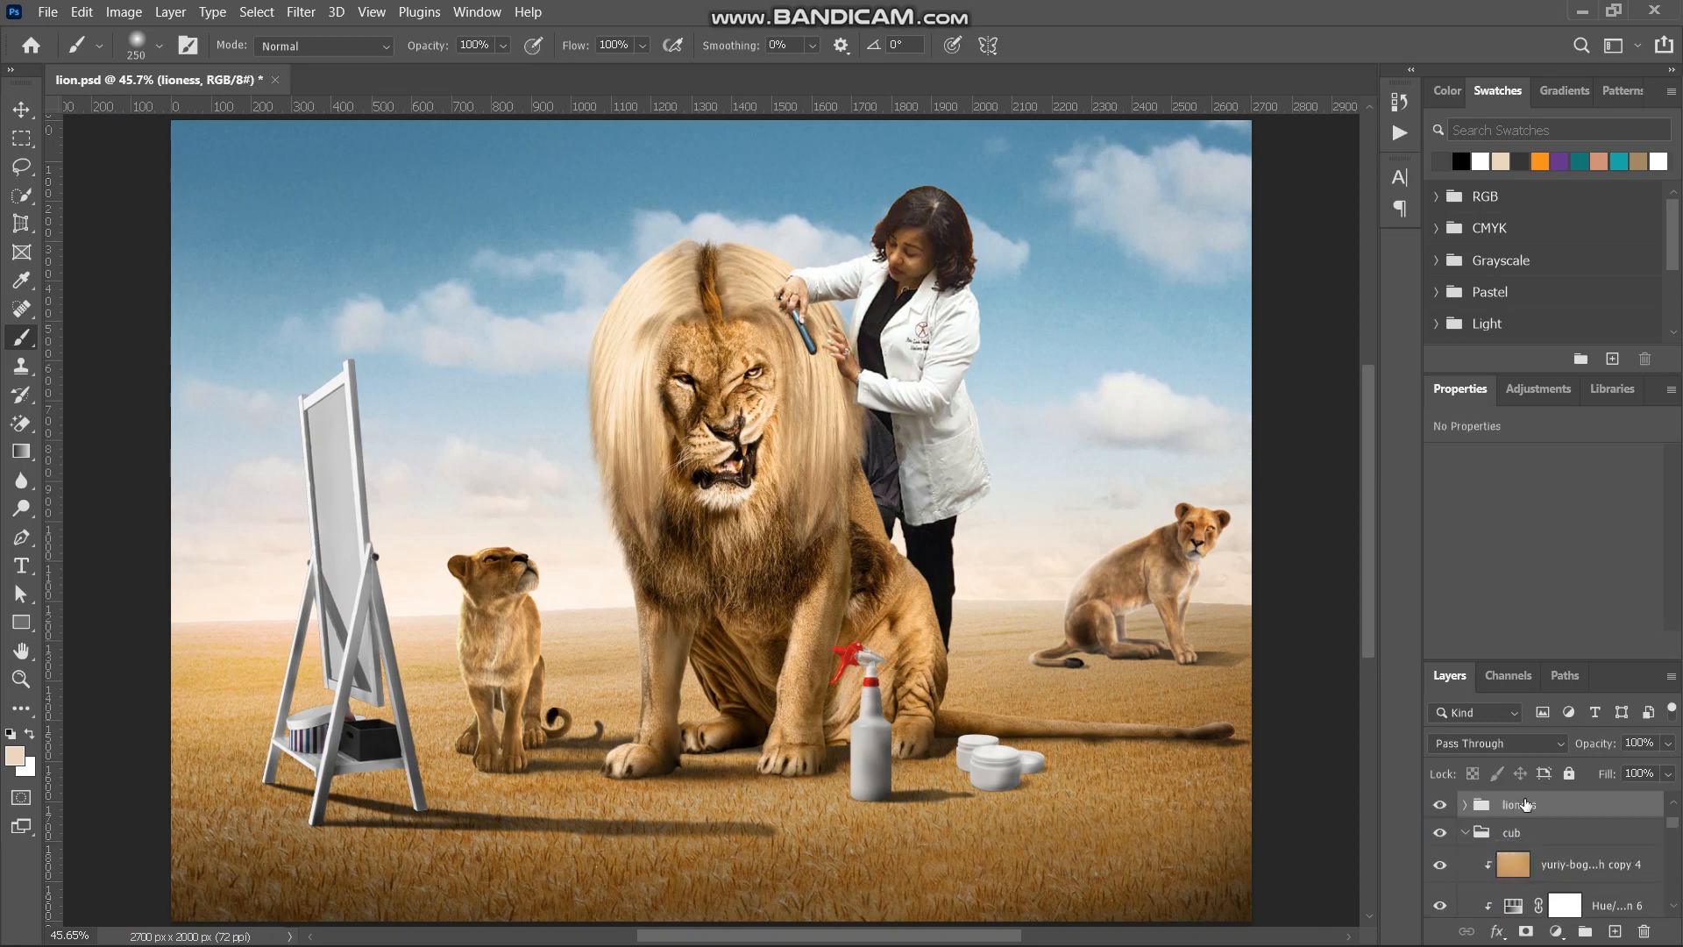
pyautogui.click(1466, 806)
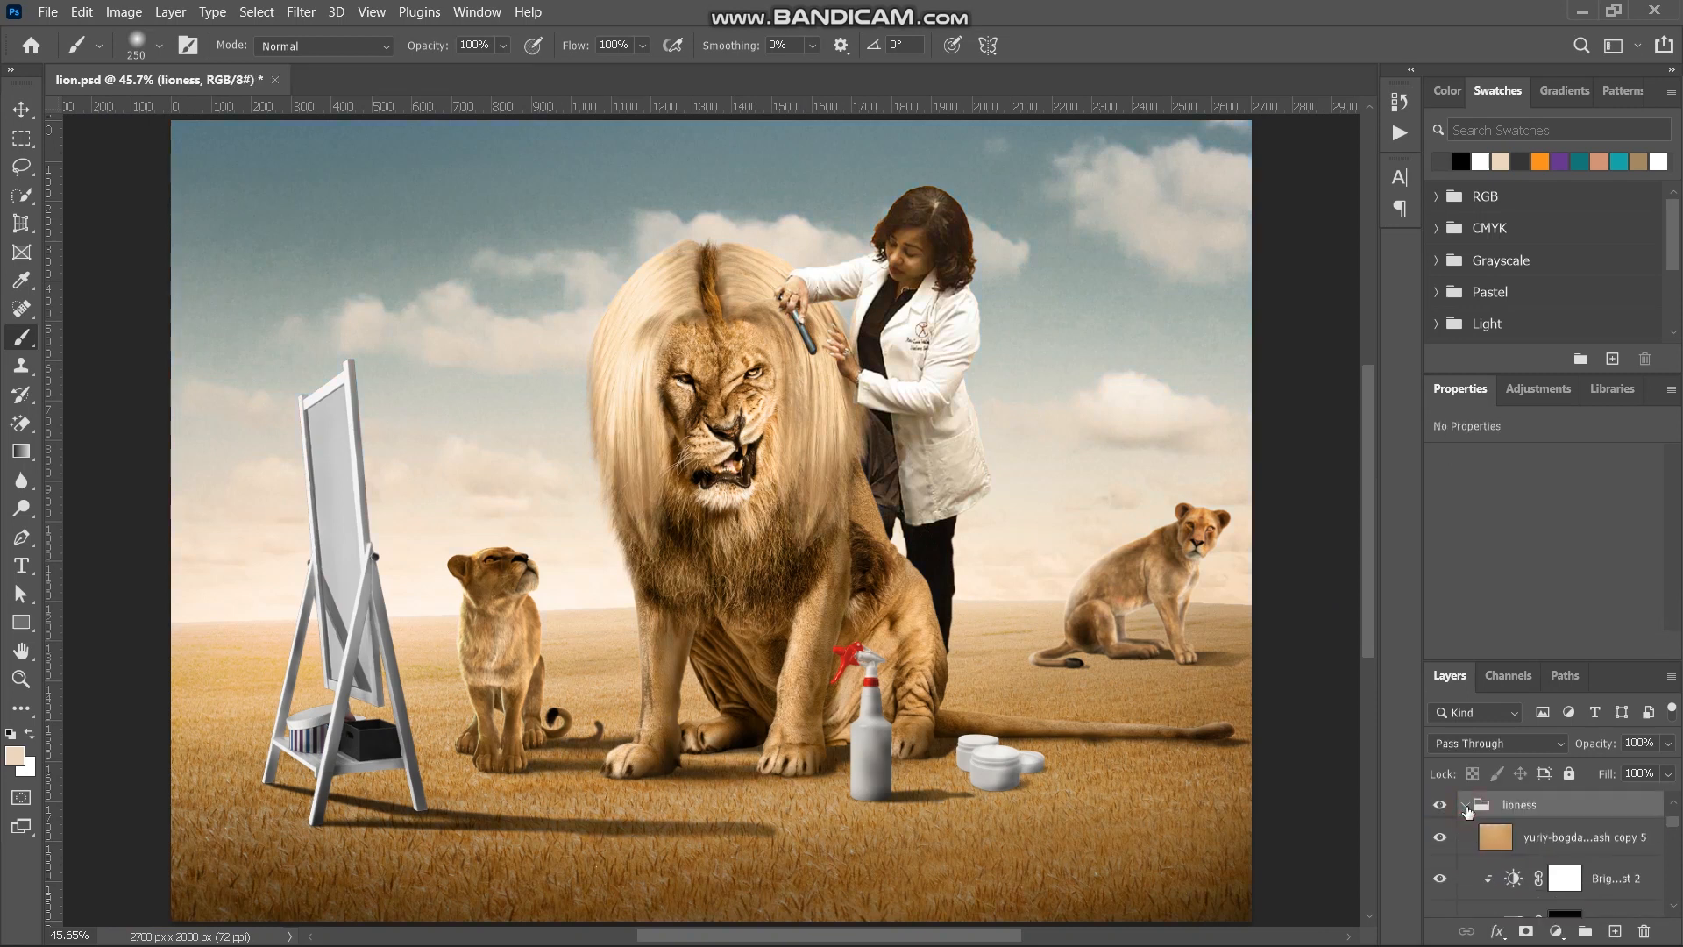
pyautogui.keyDown('alt'); pyautogui.click(1539, 855); pyautogui.keyUp('alt')
# - Inspect the lioness up close and compare it with and without the smart filters on the nala layer
pyautogui.hscroll(1, 1149, 677)
pyautogui.hscroll(5, 1148, 677)
pyautogui.hotkey('ctrl', '+')
pyautogui.hotkey('ctrl', '+')
pyautogui.hotkey('ctrl', '+')
pyautogui.hotkey('ctrl', '+')
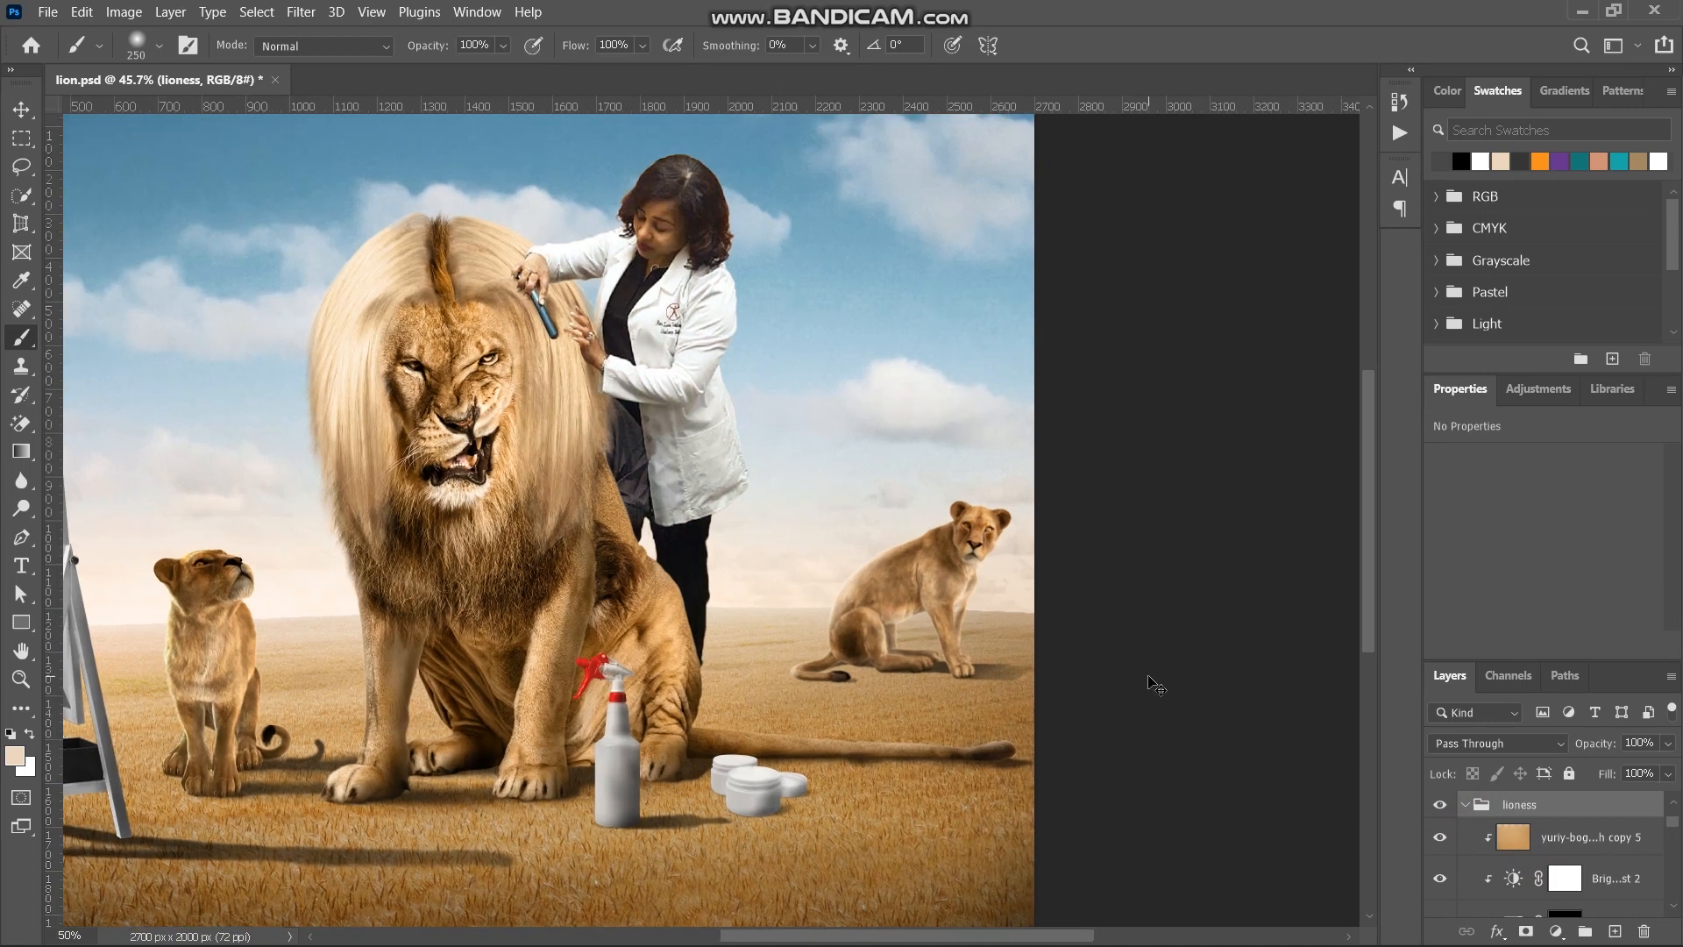
pyautogui.hscroll(15, 1148, 676)
pyautogui.scroll(-5, 1149, 677)
pyautogui.hscroll(-6, 1148, 676)
pyautogui.hotkey('ctrl', '-')
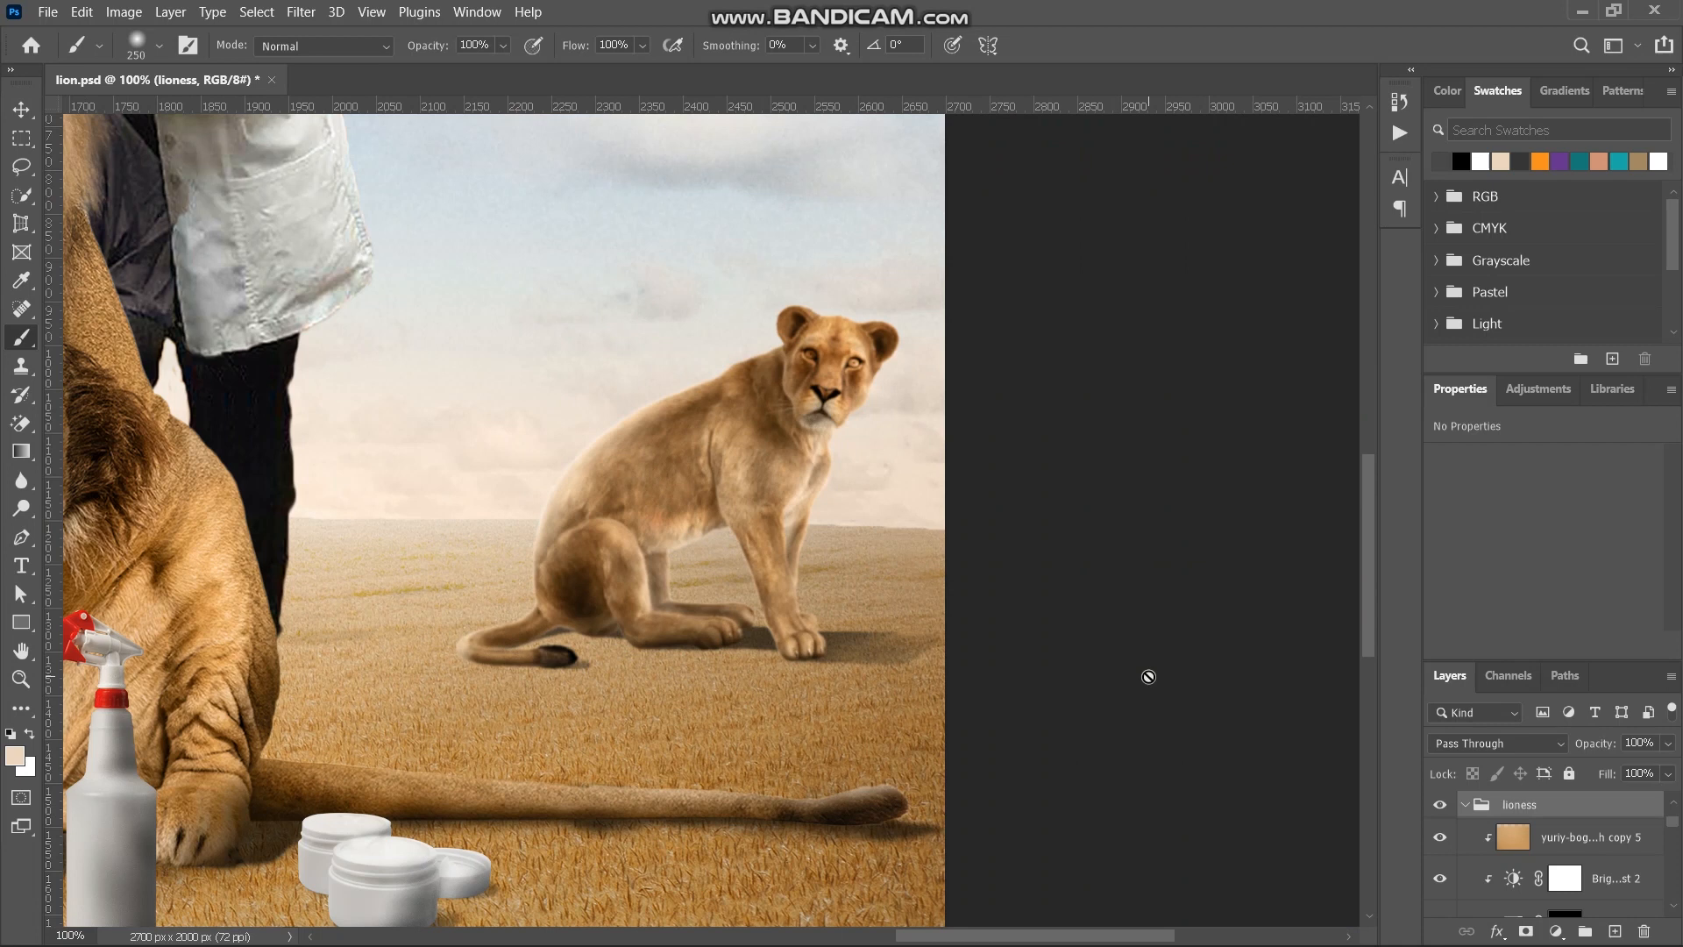
pyautogui.scroll(-3, 1582, 884)
pyautogui.scroll(-2, 1588, 882)
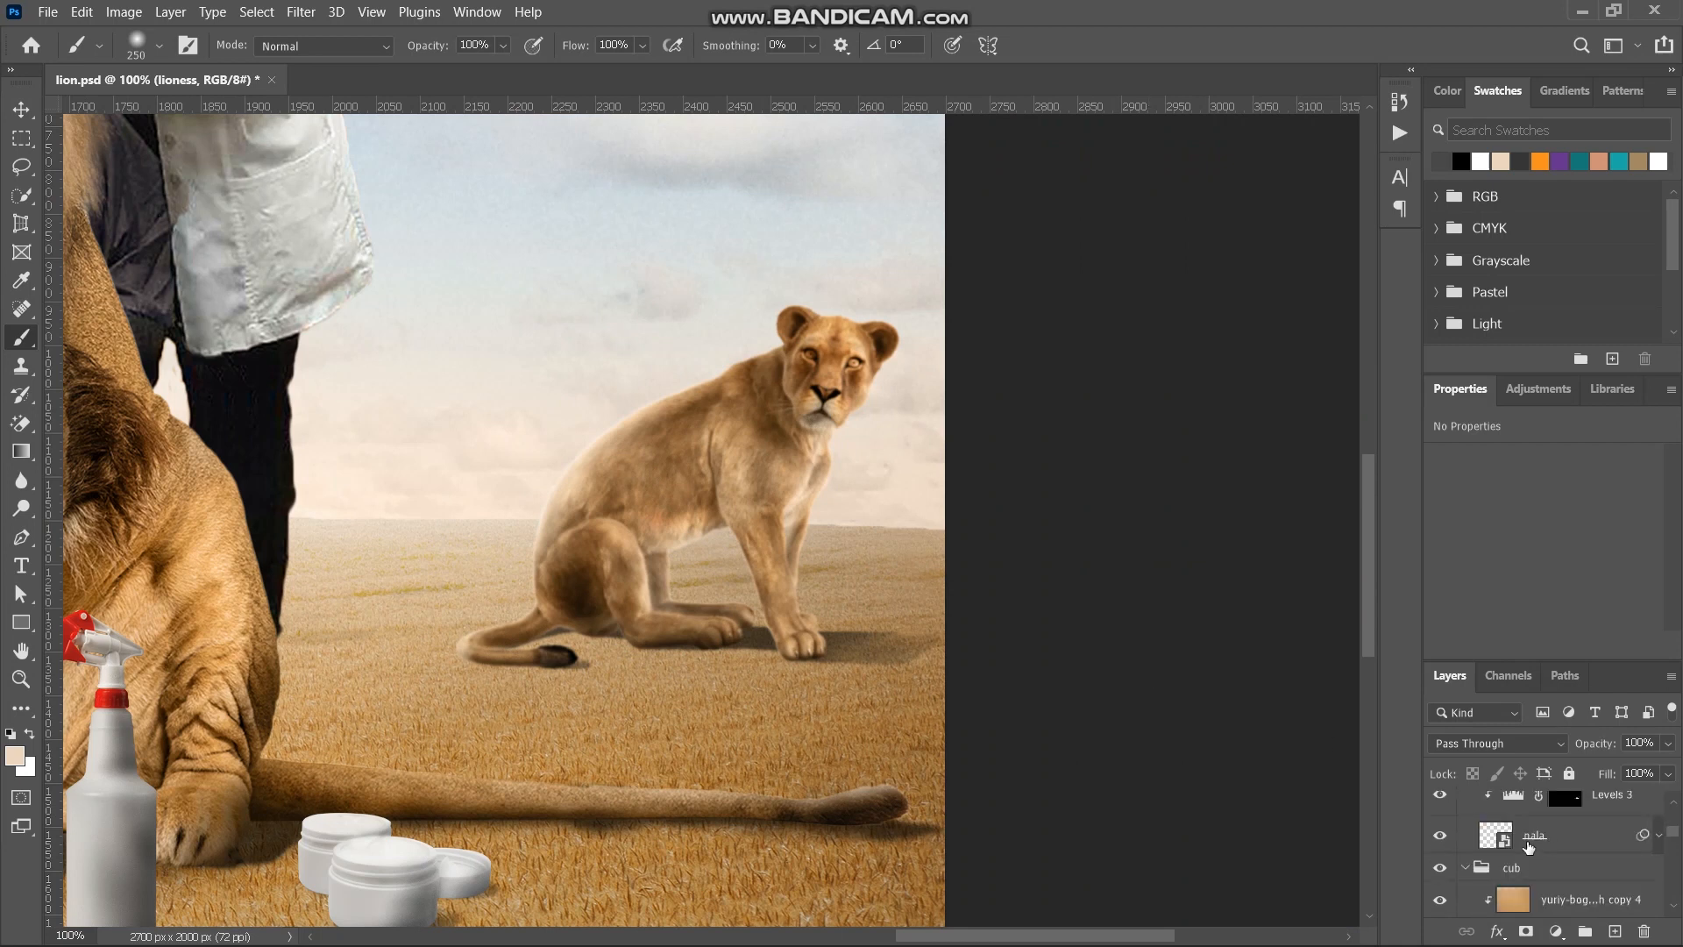
pyautogui.click(1530, 846)
pyautogui.click(1658, 833)
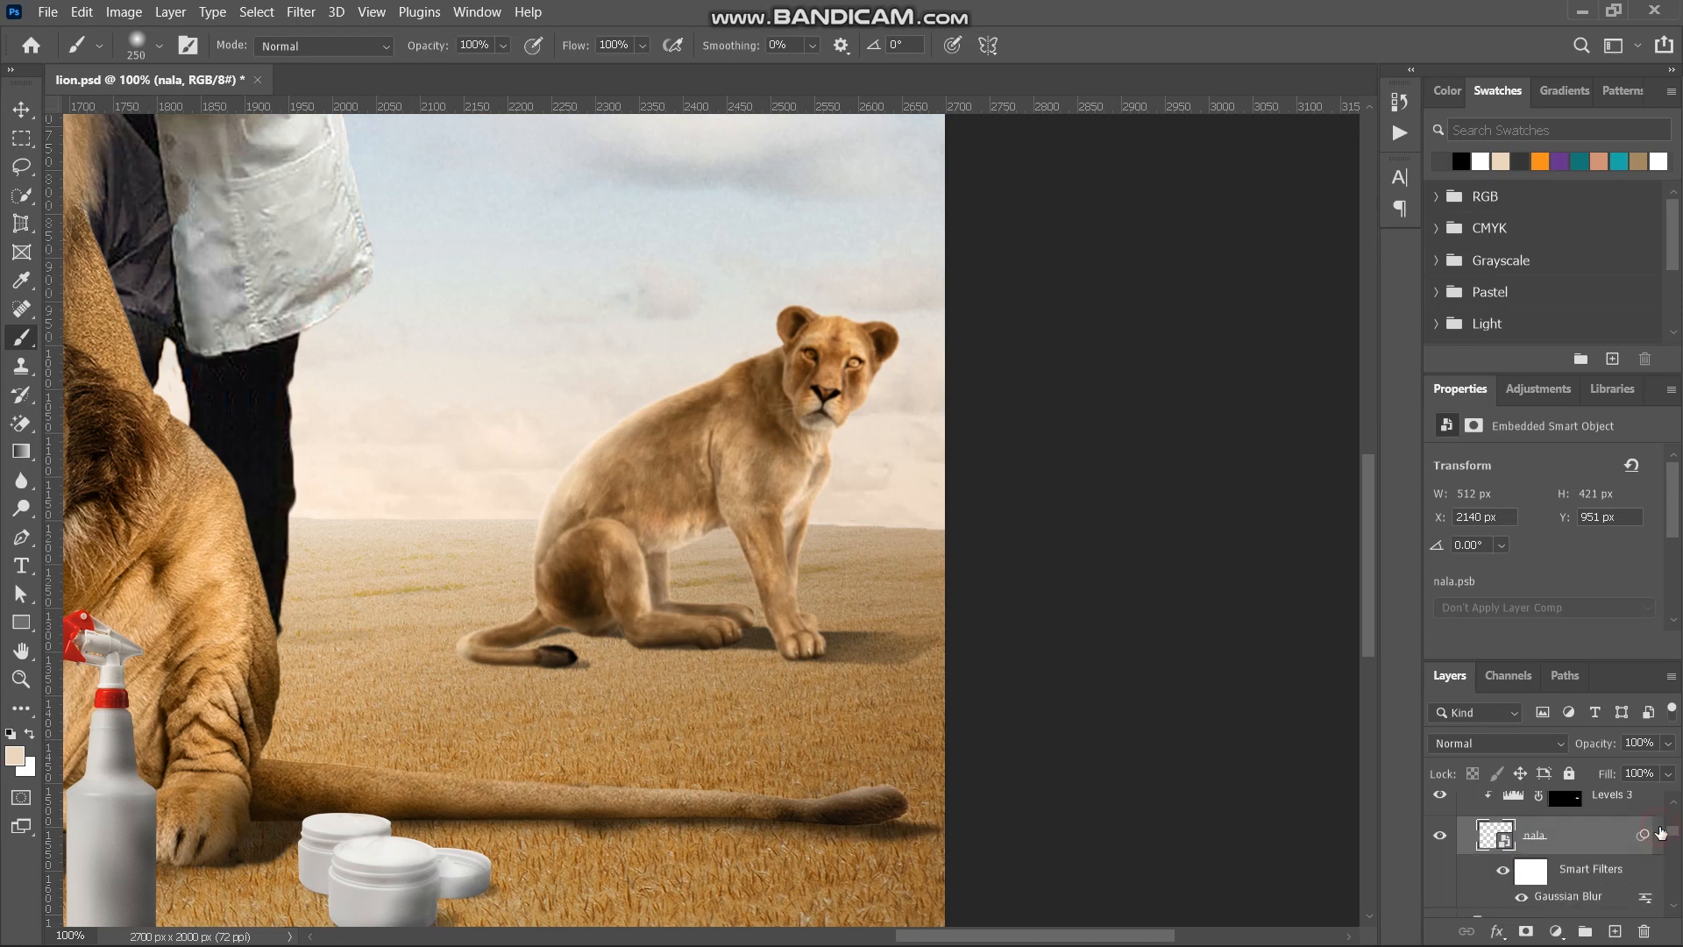
pyautogui.scroll(-1, 1541, 892)
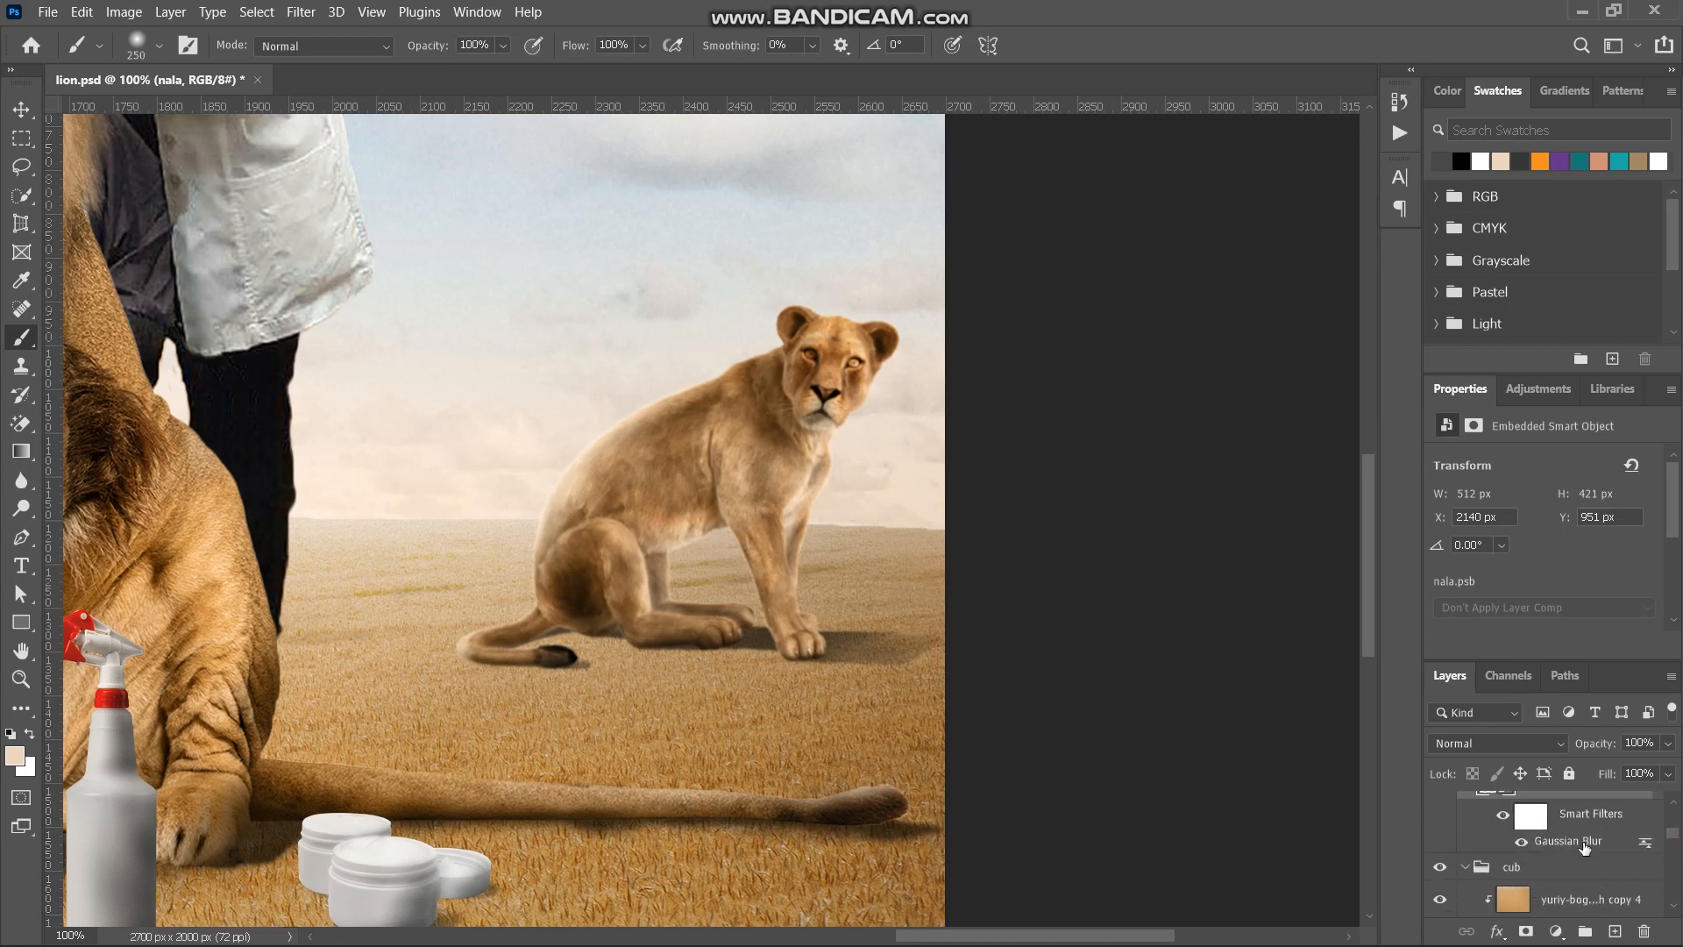
pyautogui.click(1503, 815)
pyautogui.click(1503, 815)
pyautogui.scroll(3, 1577, 826)
pyautogui.scroll(4, 1578, 827)
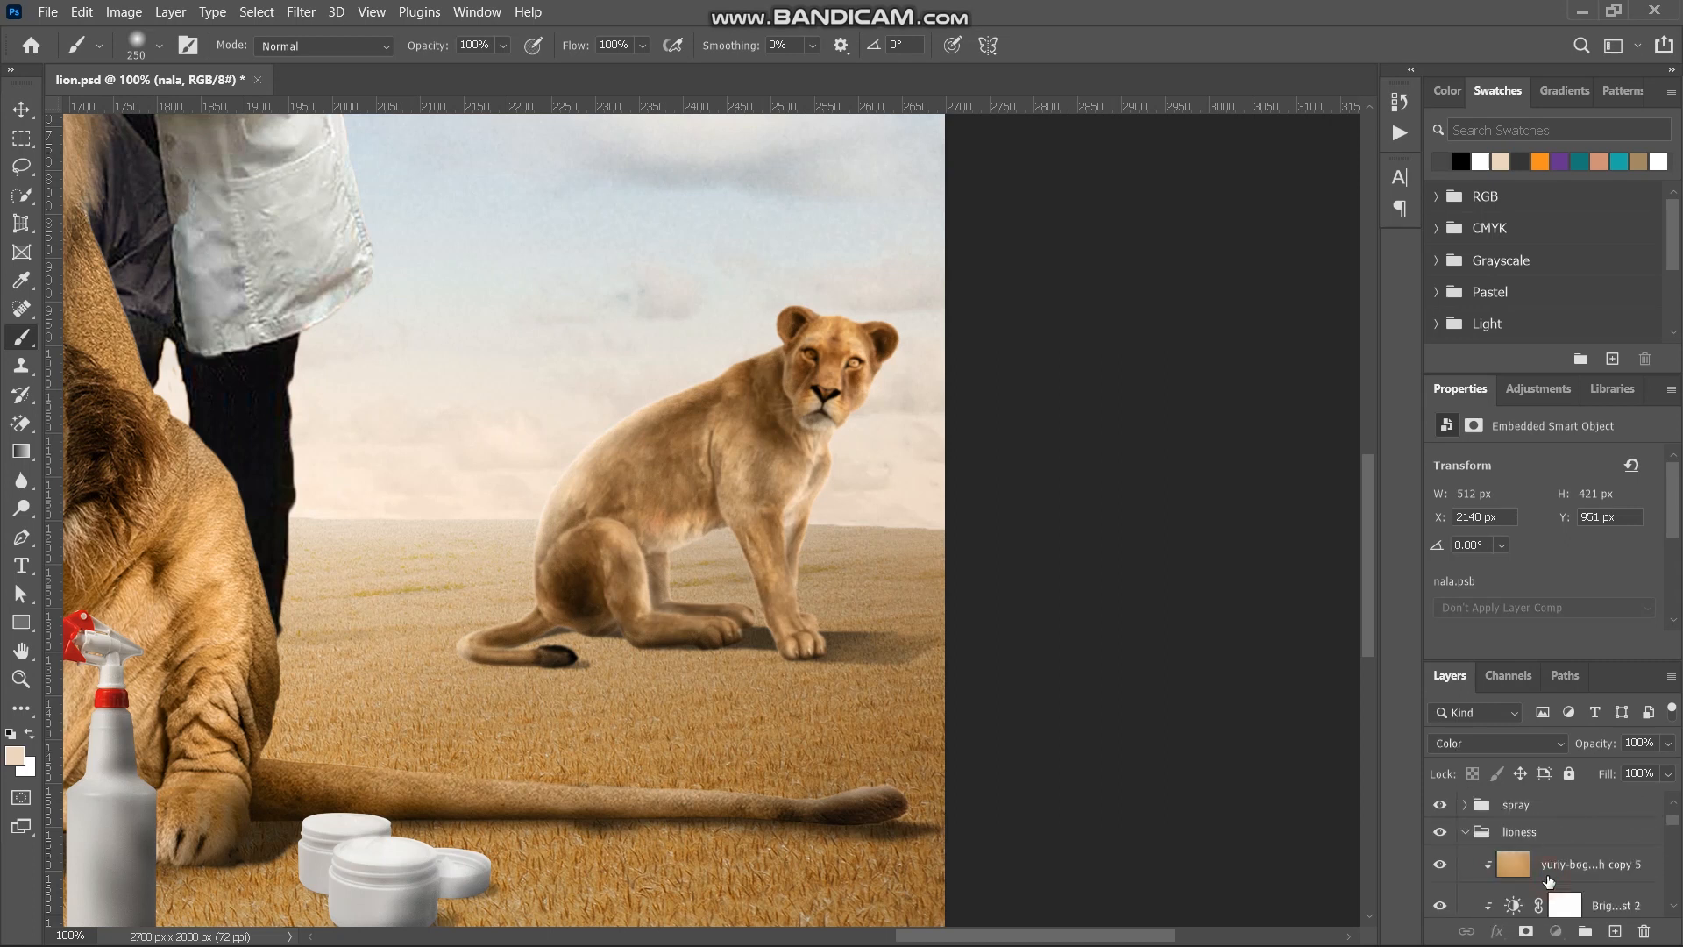
# - Set the lioness tint's opacity to 34% and add a clipped Hue/Saturation above Brightness/Contrast 2 with Hue +3 and Saturation +11
pyautogui.click(1549, 880)
pyautogui.moveTo(1604, 743); pyautogui.dragTo(1594, 751)
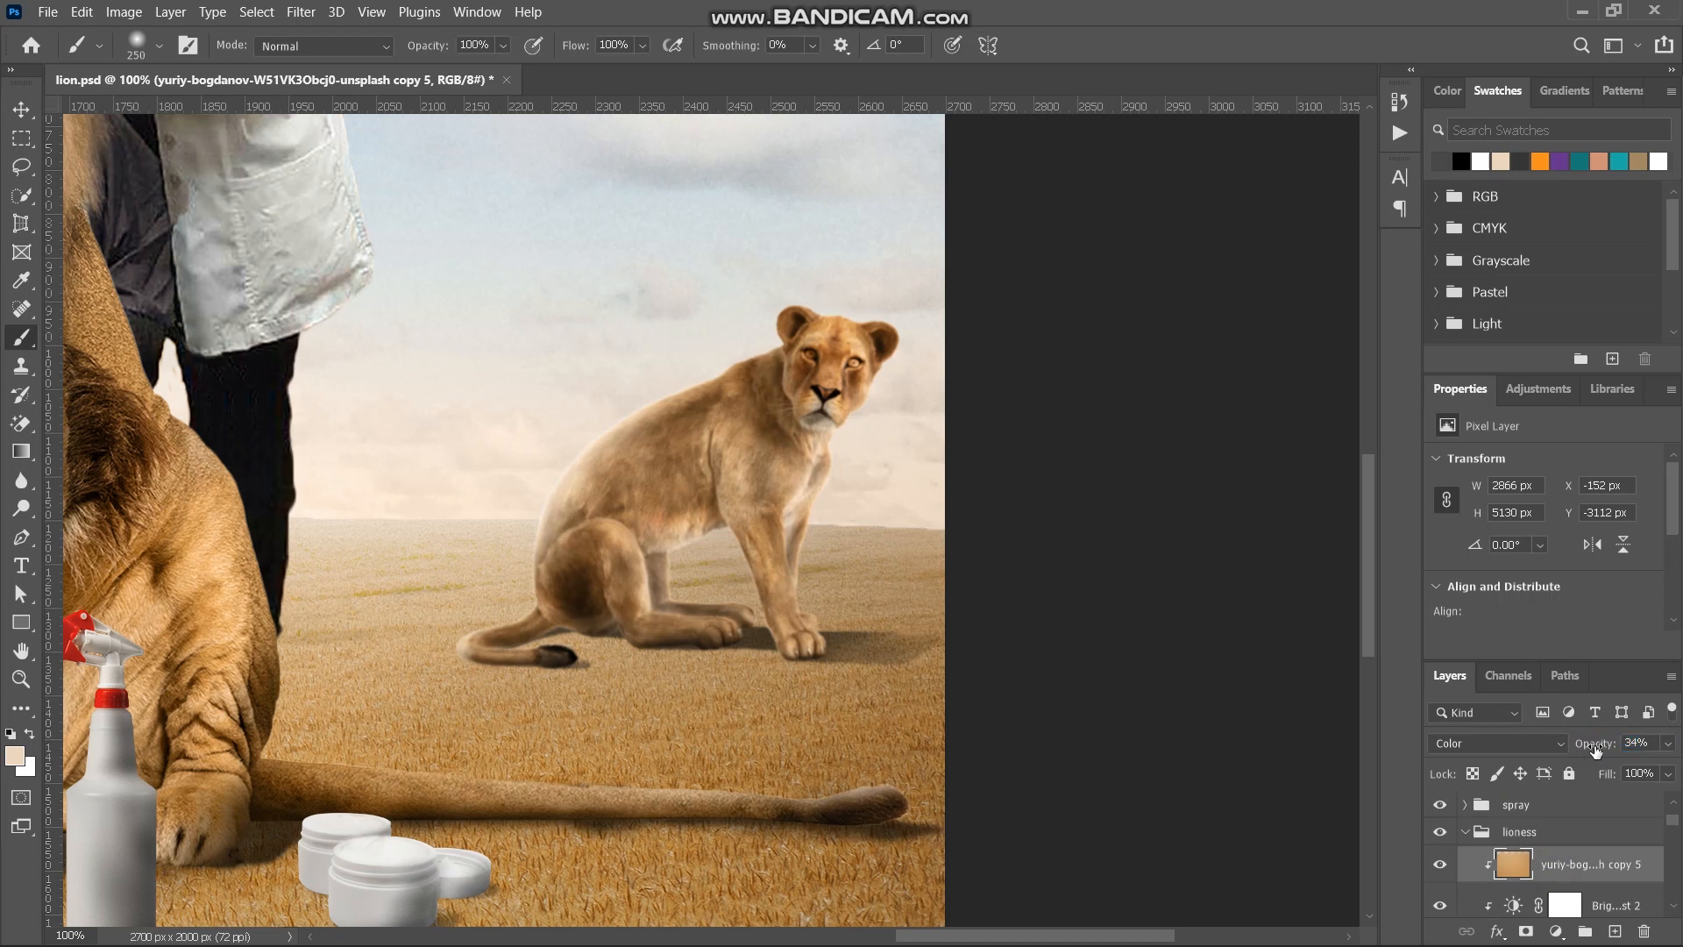
pyautogui.click(1576, 908)
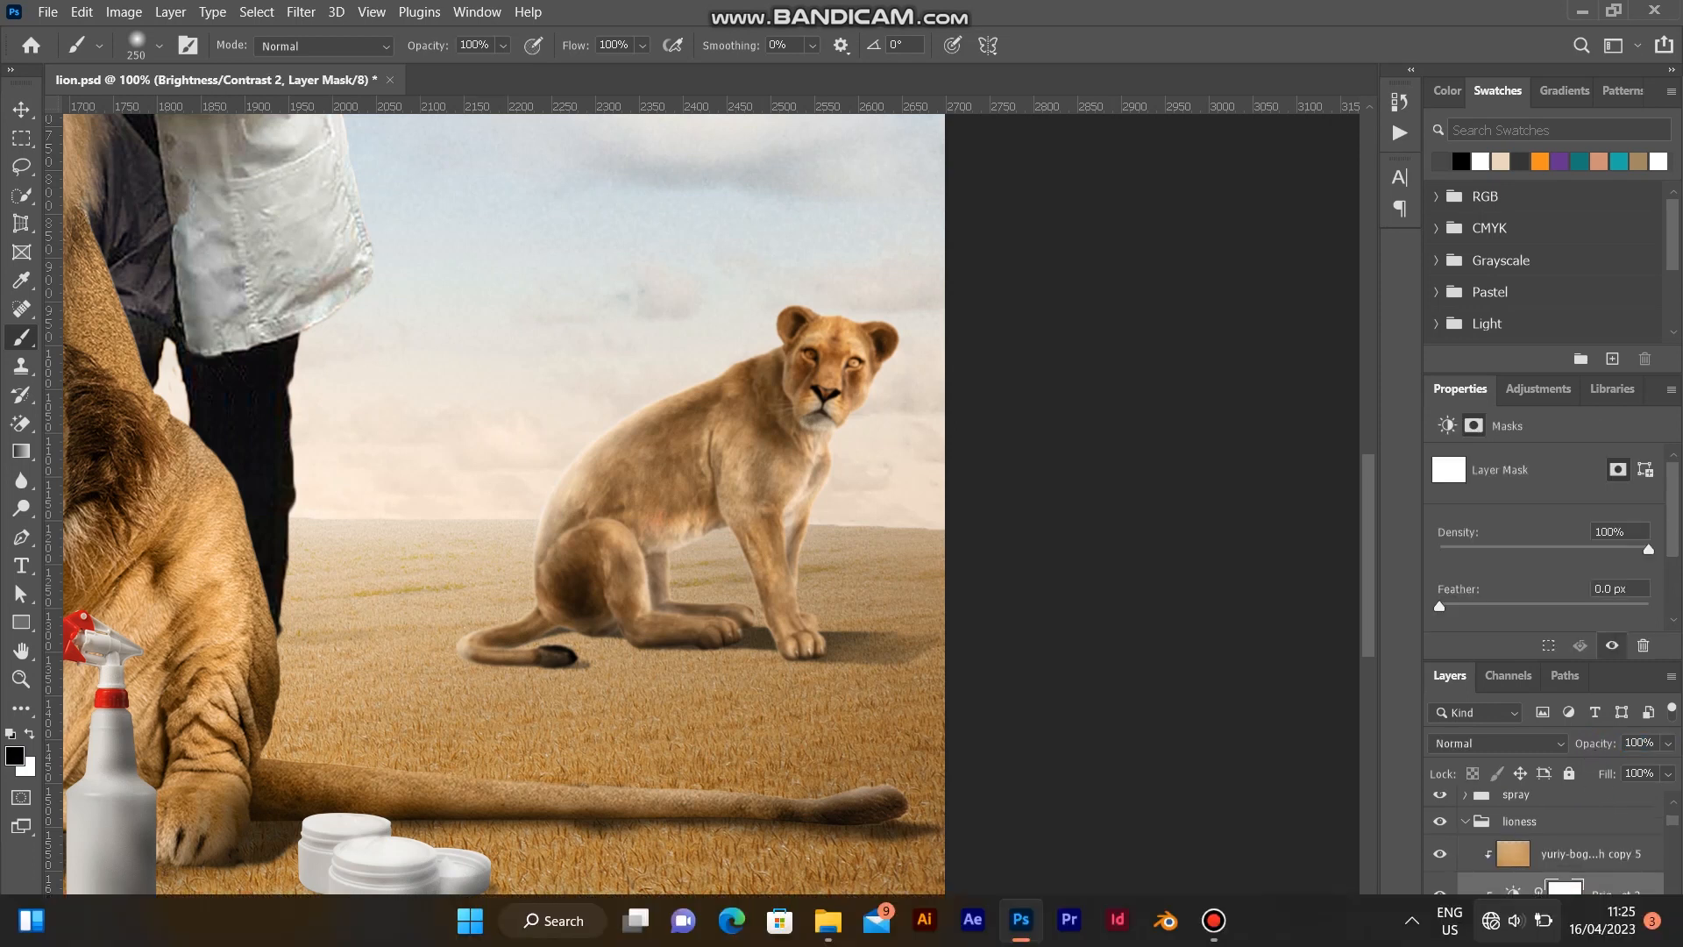
pyautogui.click(1558, 934)
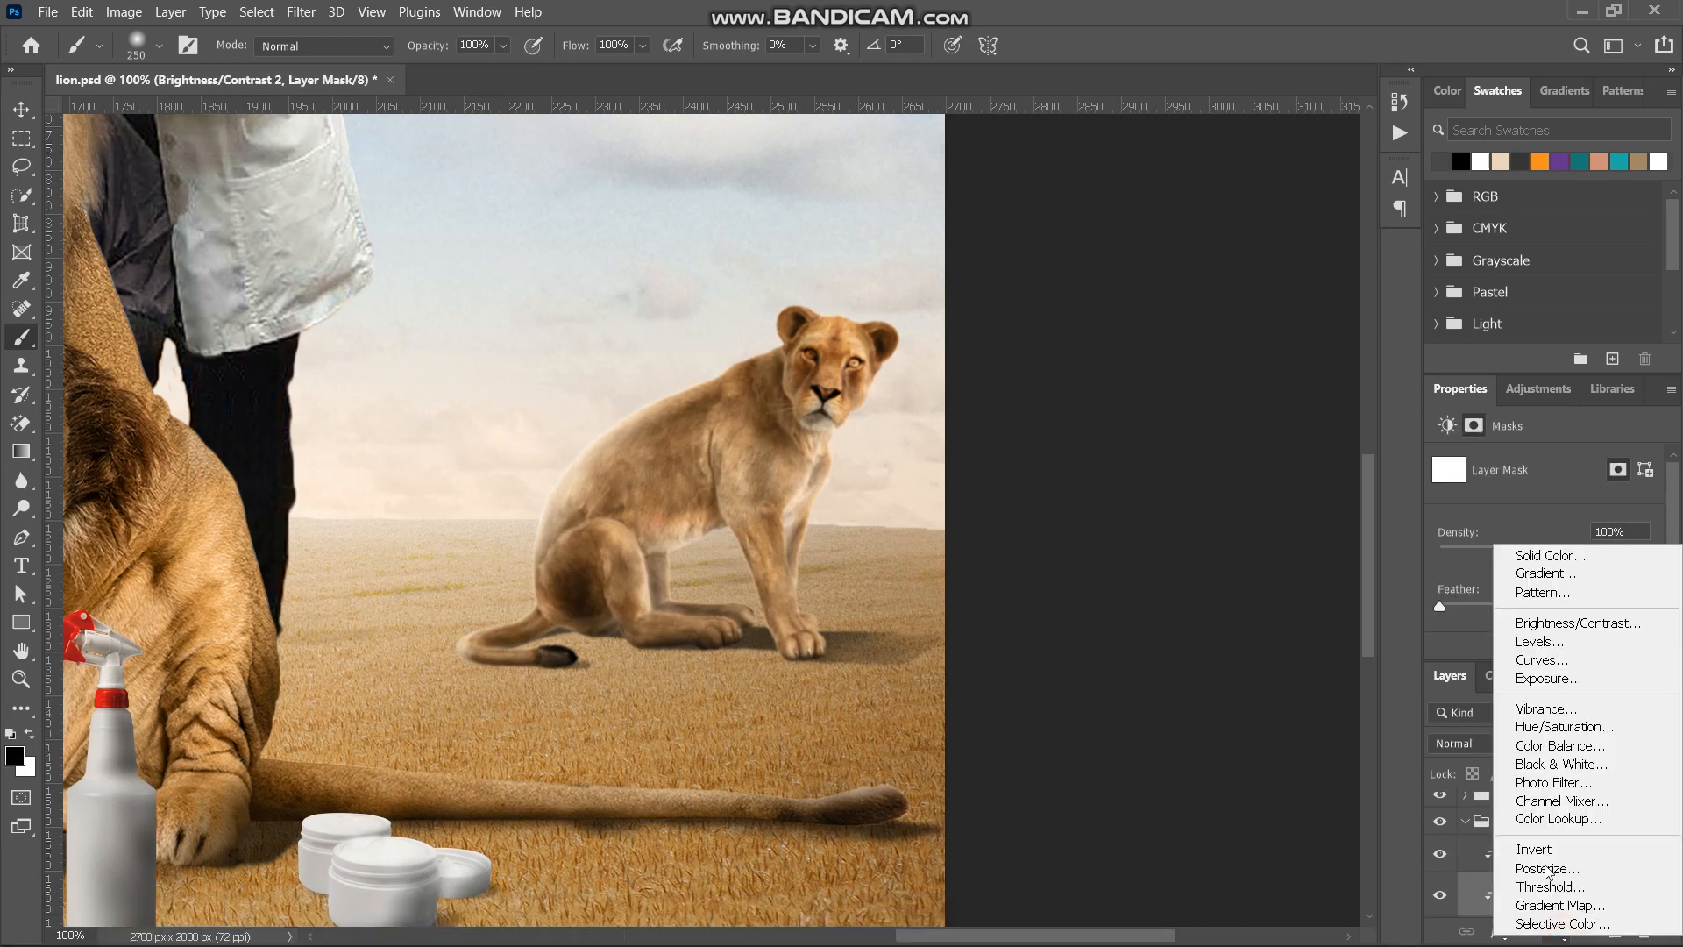
pyautogui.click(1544, 730)
pyautogui.moveTo(1545, 588); pyautogui.dragTo(1561, 582)
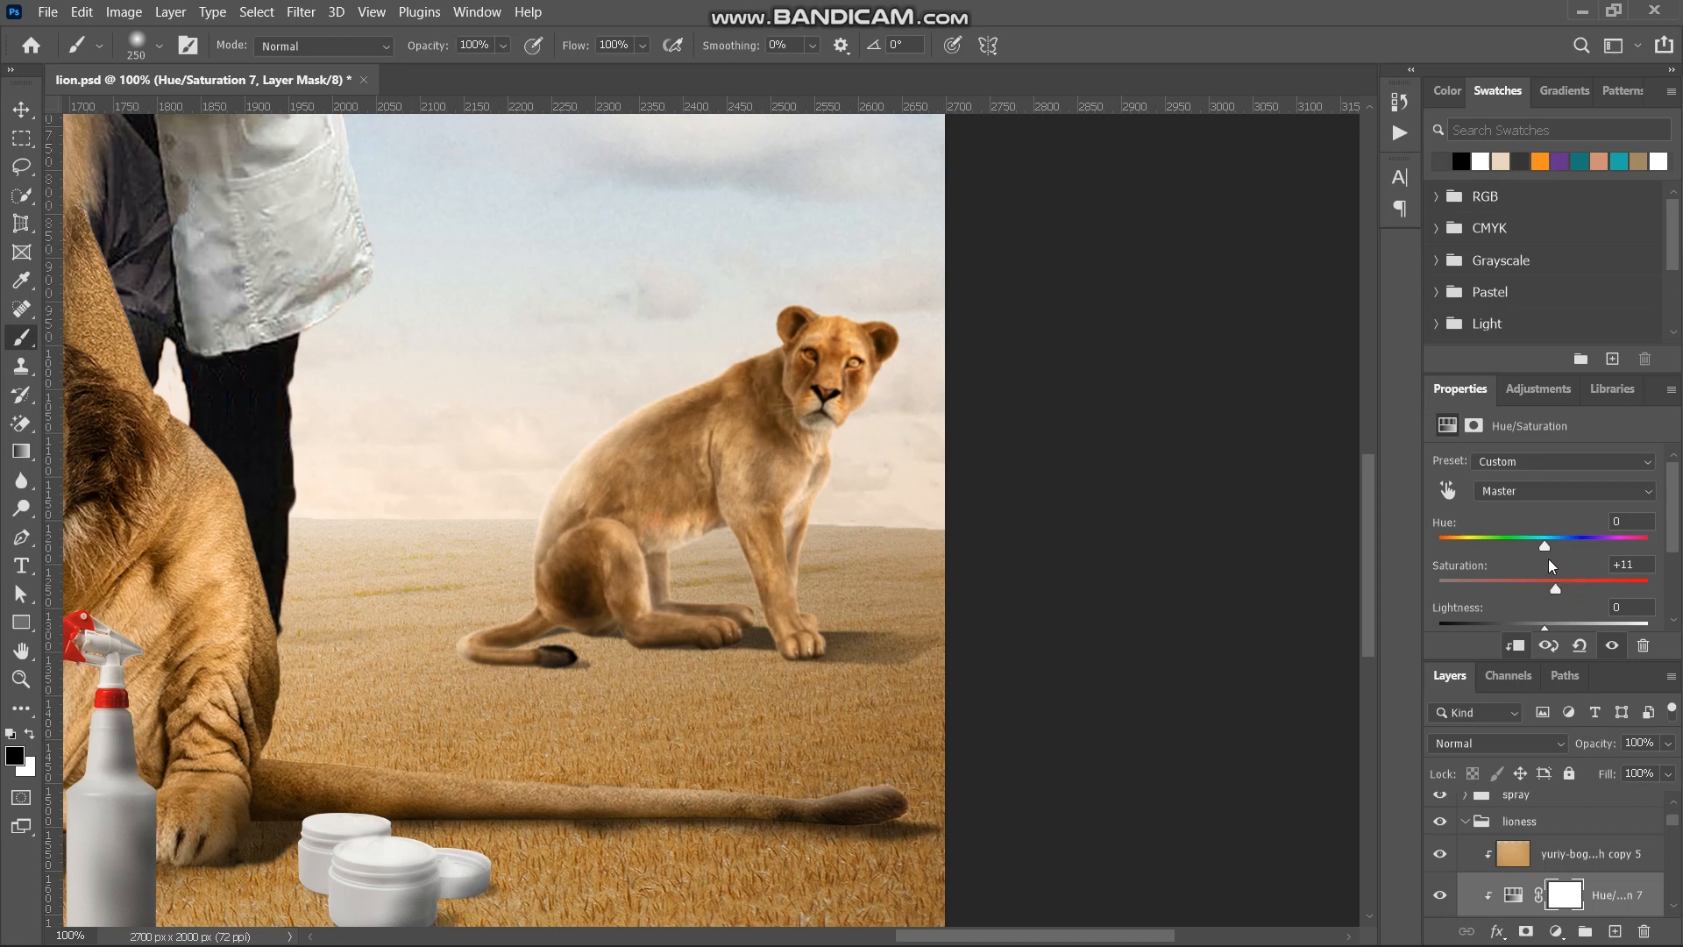
pyautogui.moveTo(1545, 547); pyautogui.dragTo(1547, 549)
pyautogui.hotkey('ctrl', '0')
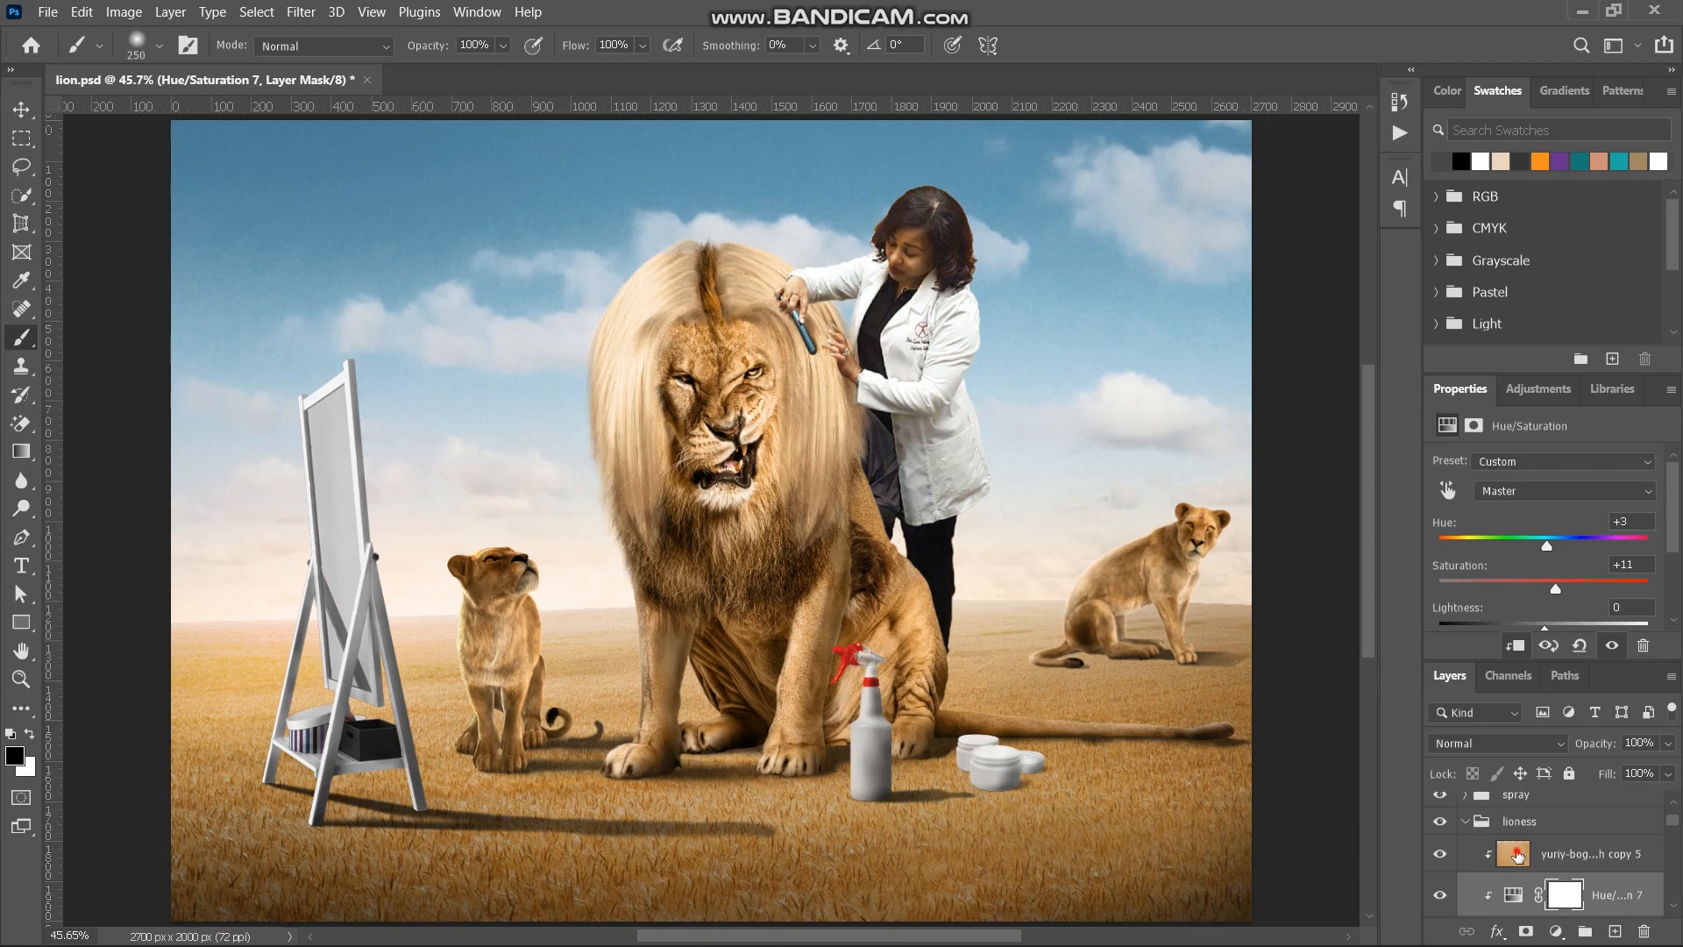
# - Check the colours against the grey Color Fill 1, and copy the lioness's tint layer into the spray group, clipped above Curves 11
pyautogui.click(1517, 854)
pyautogui.scroll(5, 1518, 857)
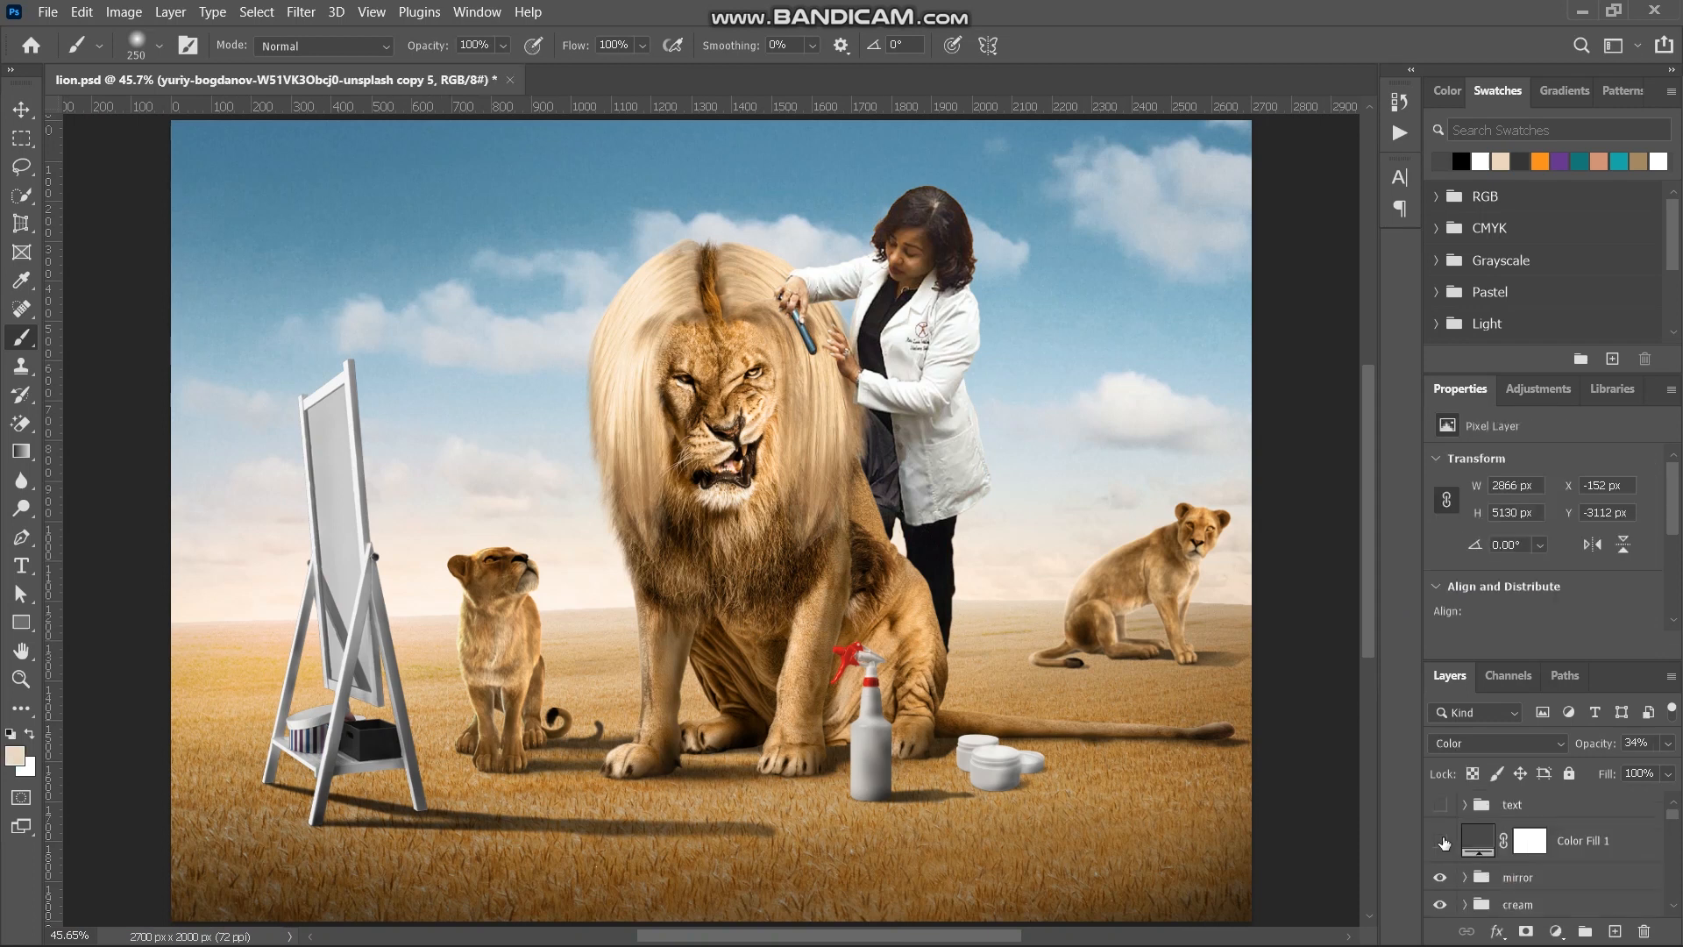
pyautogui.click(1440, 842)
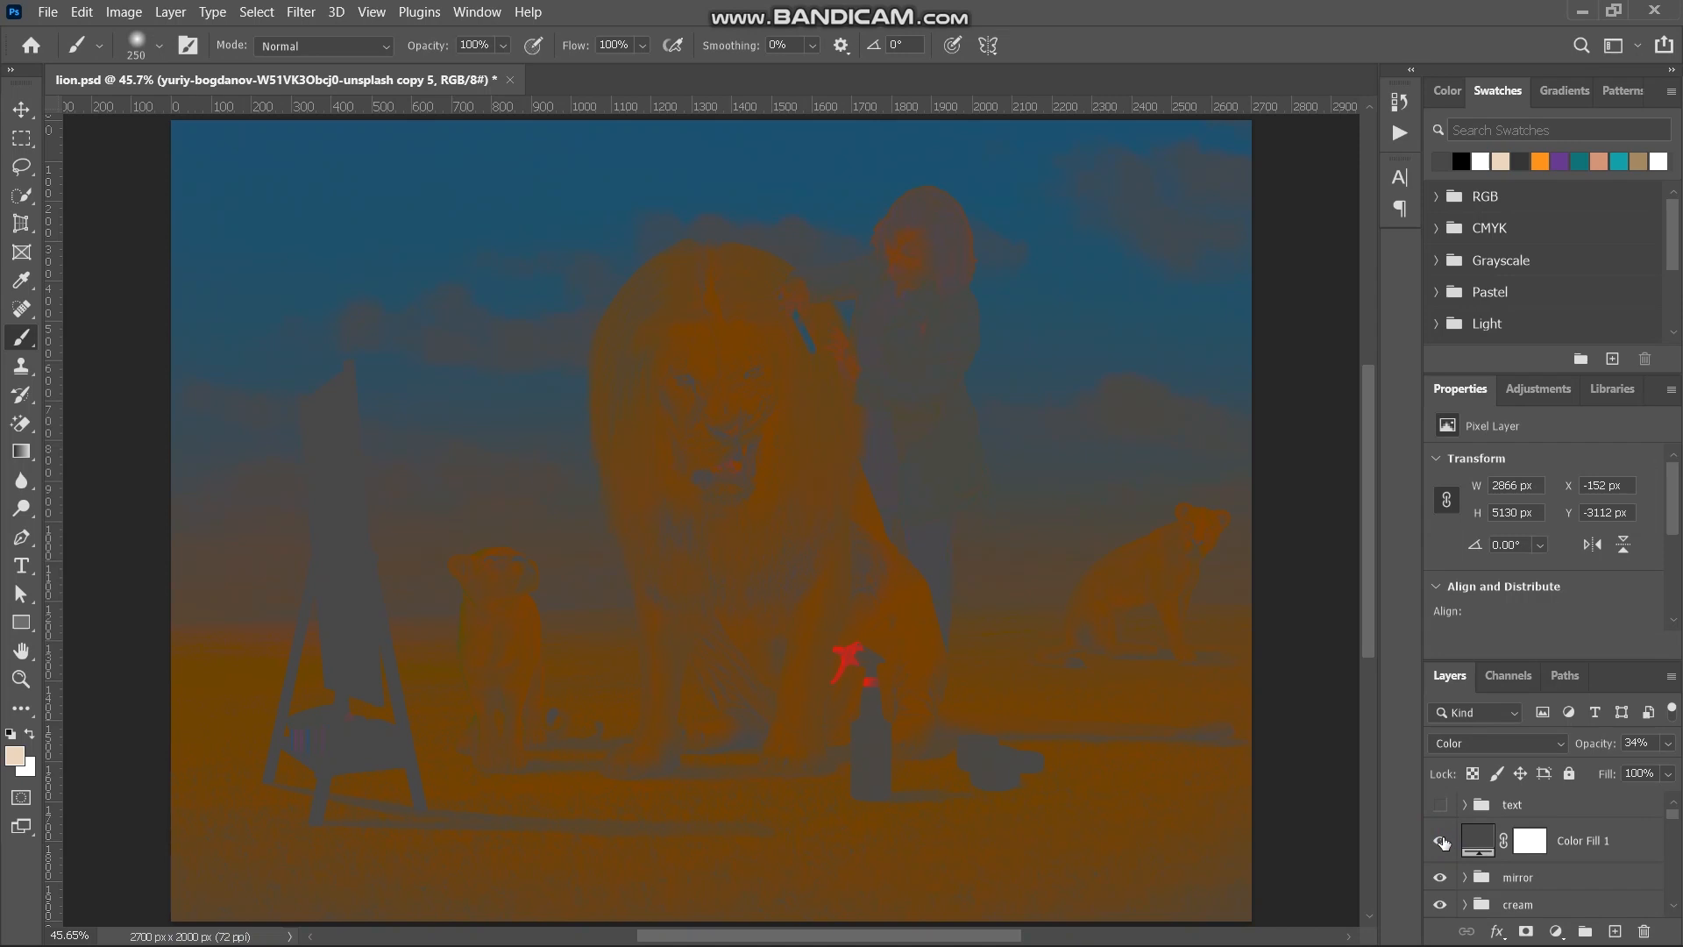
pyautogui.click(1440, 841)
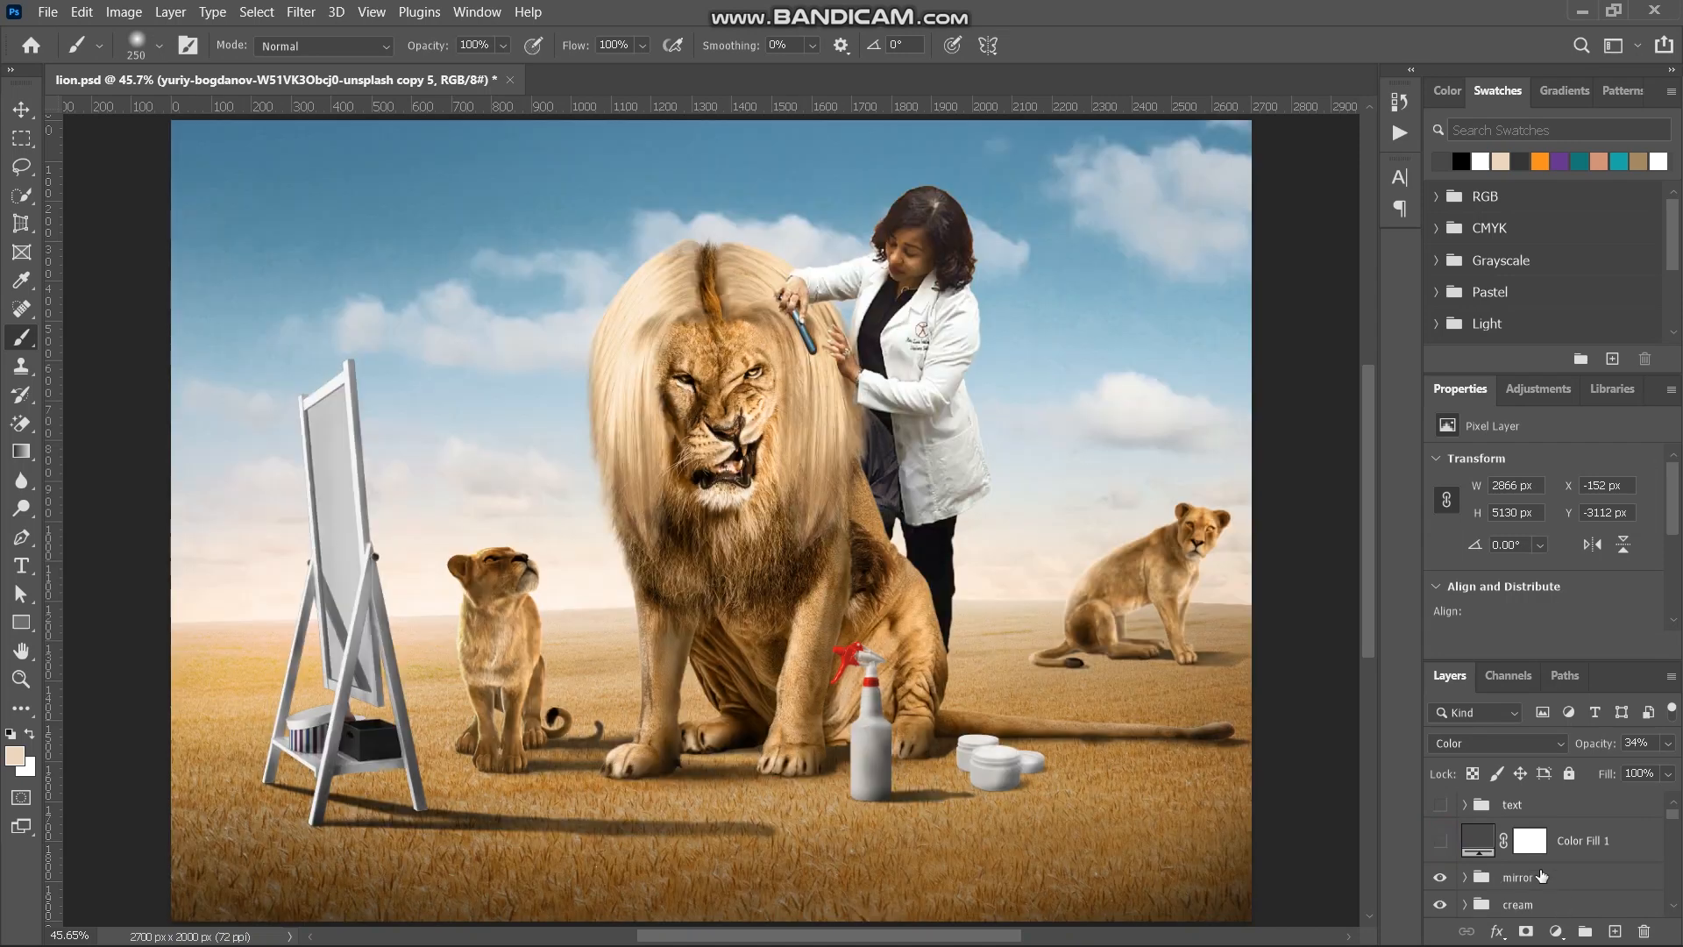
pyautogui.scroll(-3, 1541, 873)
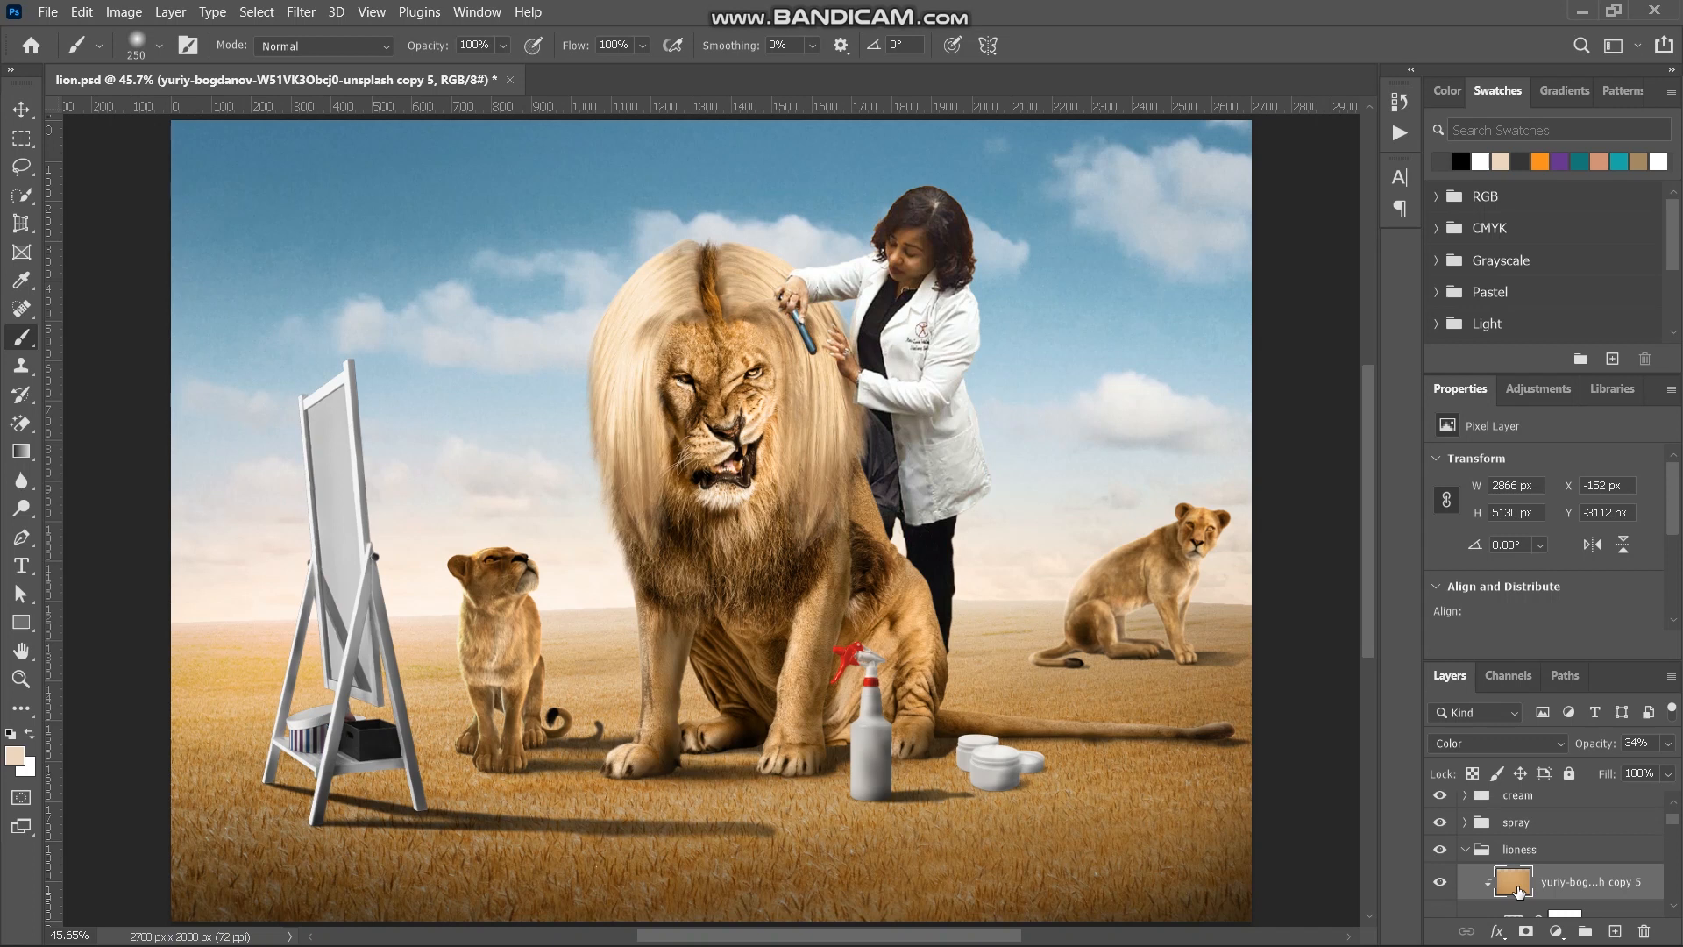
pyautogui.click(1516, 822)
pyautogui.click(1464, 849)
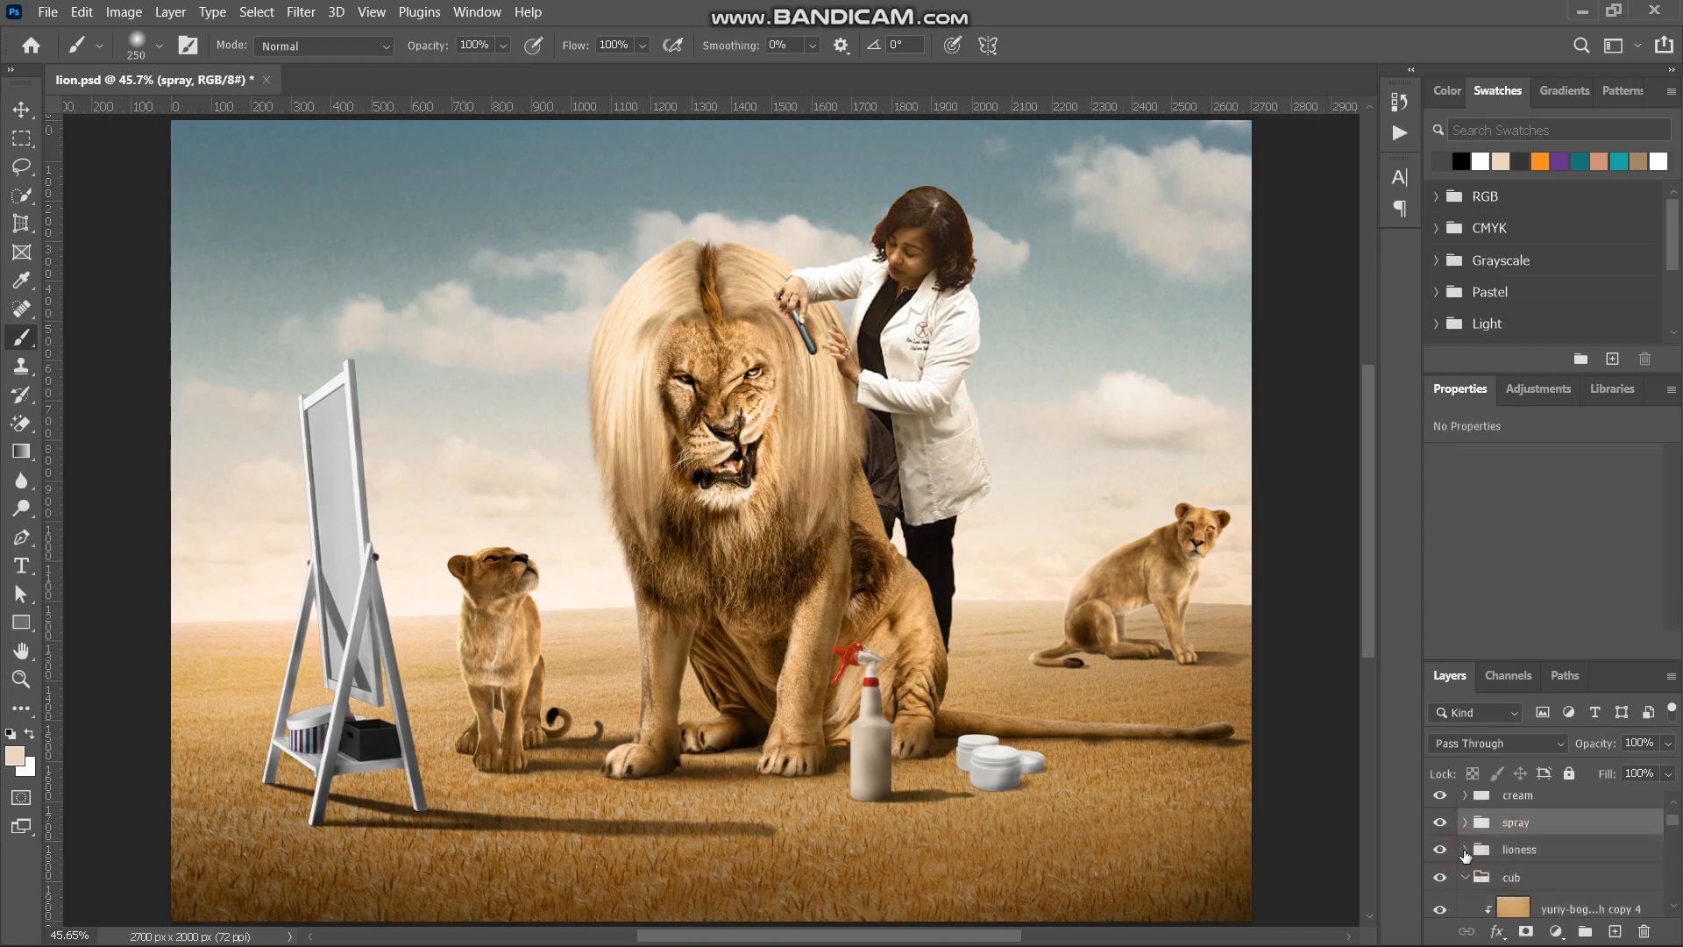
pyautogui.click(1465, 822)
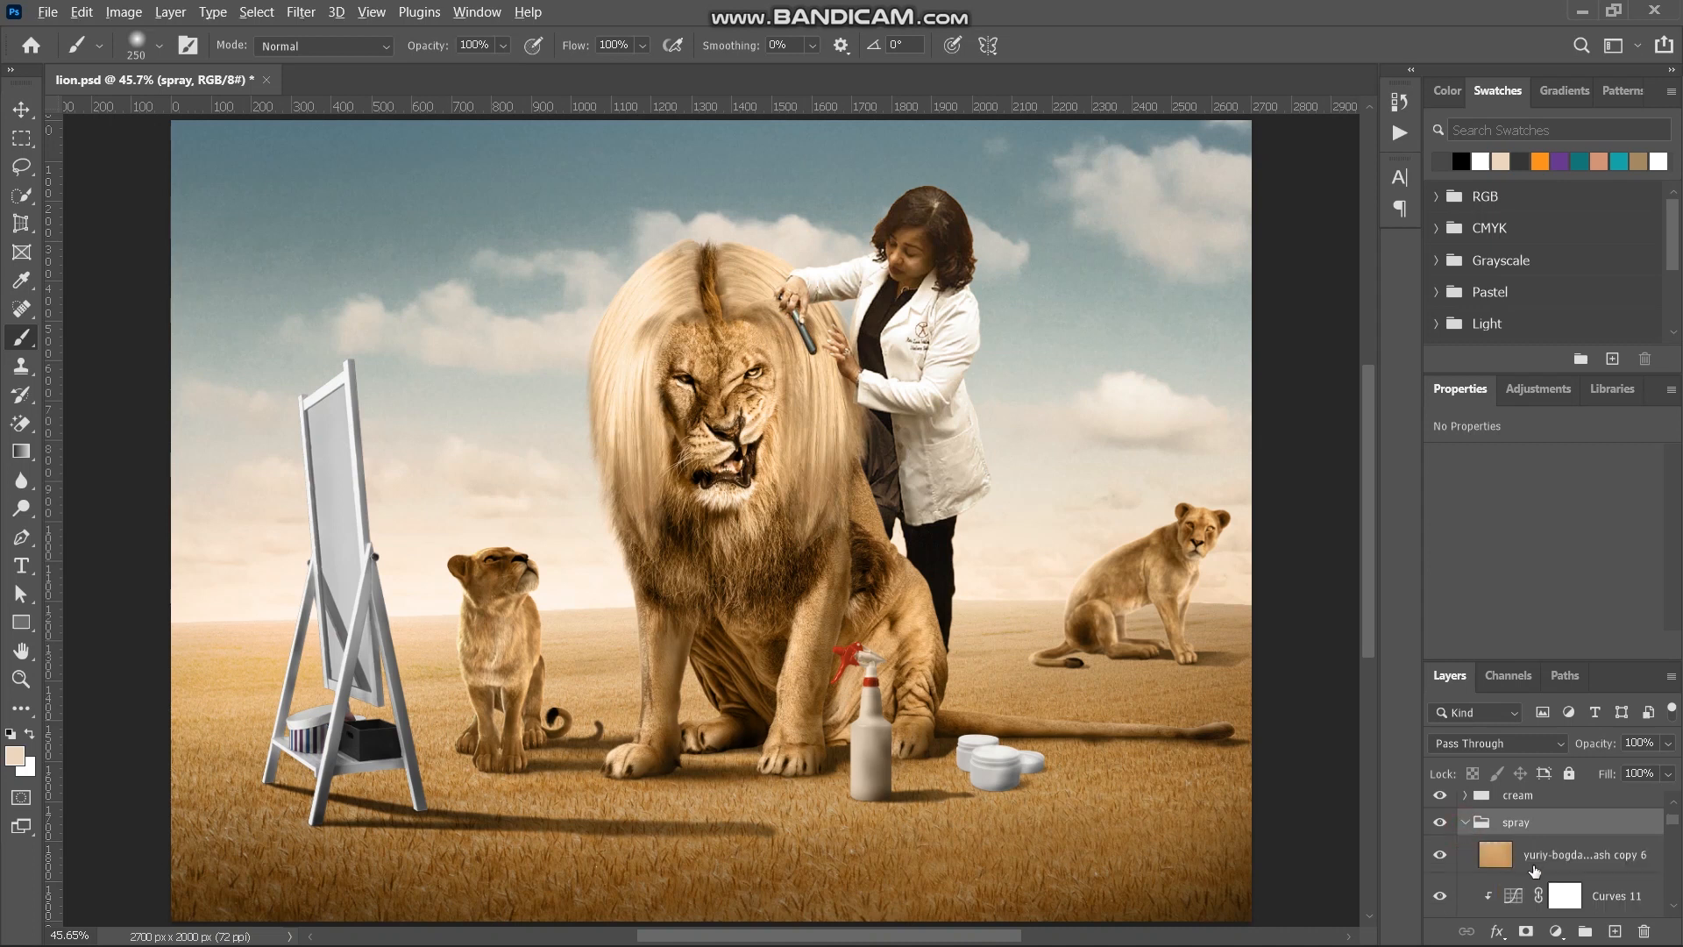
pyautogui.keyDown('alt'); pyautogui.click(1533, 867); pyautogui.keyUp('alt')
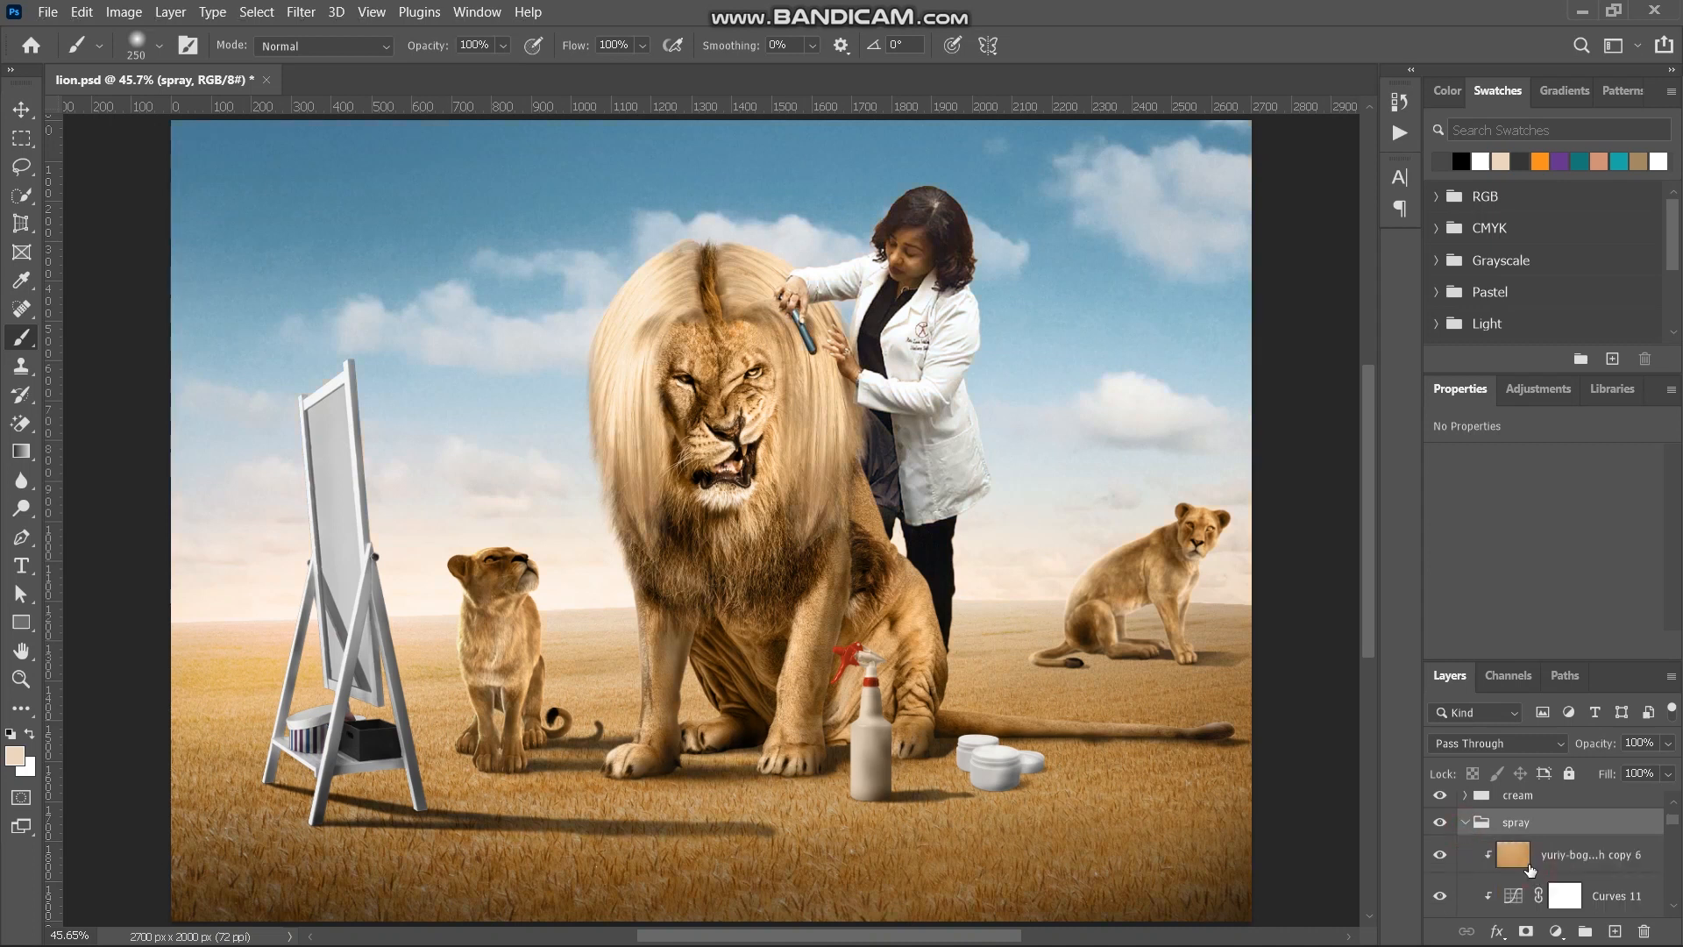
# - Lower the opacity of the spray's clipped ground-colour tint to 2%
pyautogui.click(1529, 868)
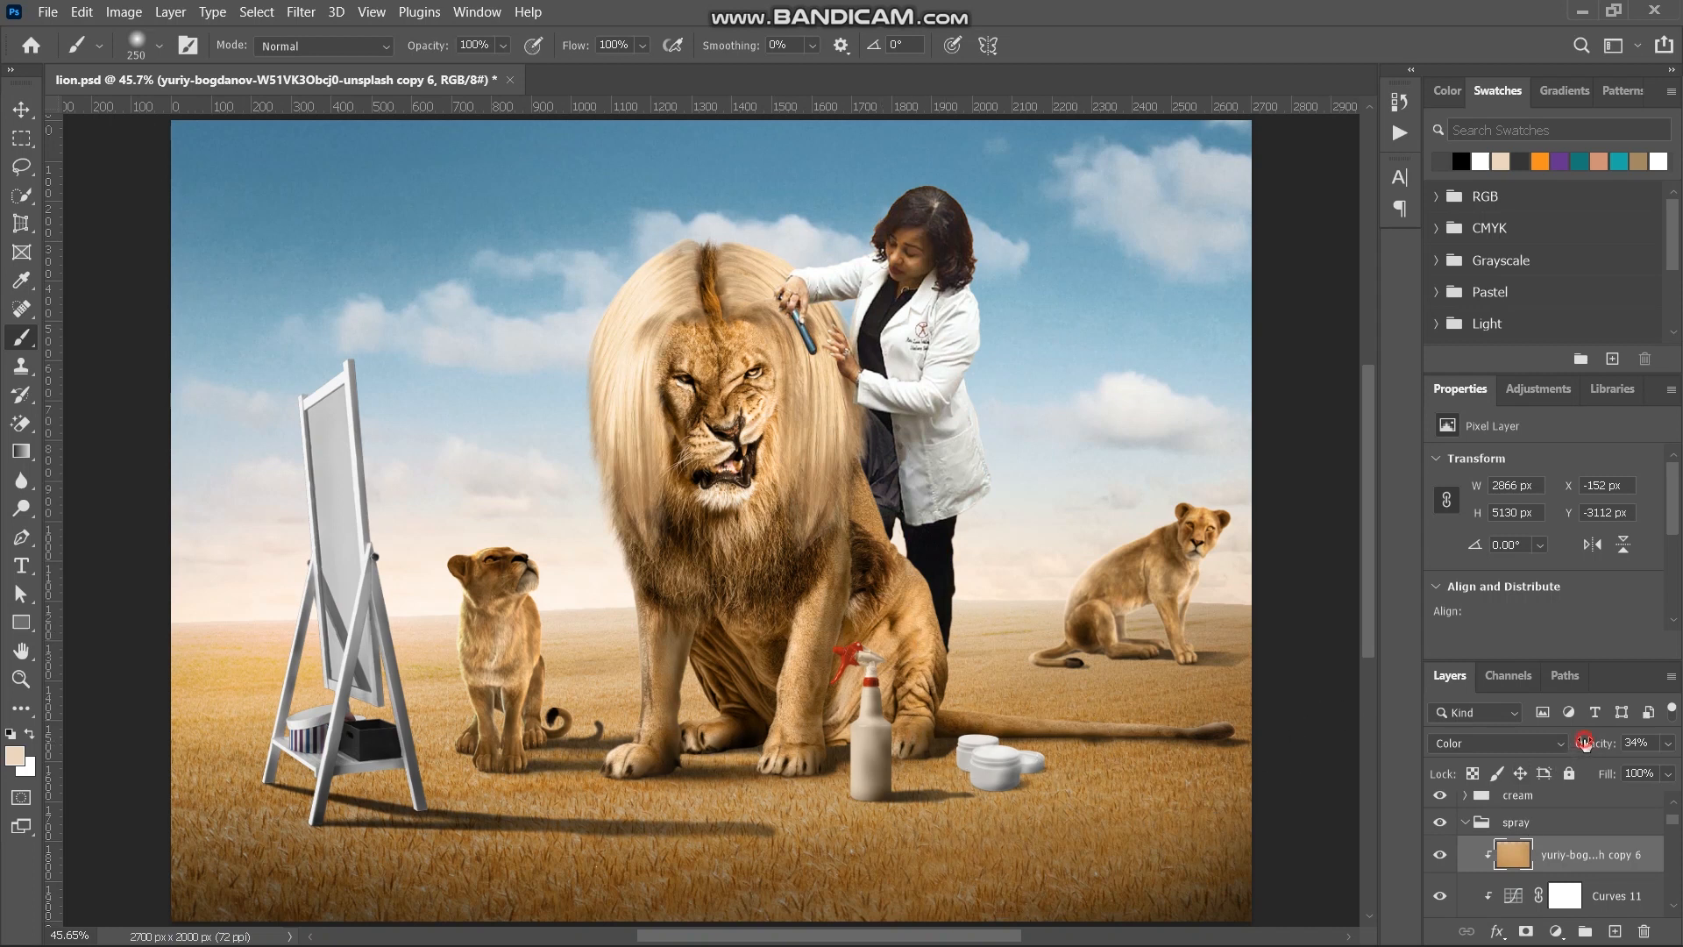
pyautogui.moveTo(1583, 743); pyautogui.dragTo(1551, 754)
pyautogui.moveTo(1594, 749); pyautogui.dragTo(1589, 752)
# - Add a clipped Hue/Saturation above the spray's Curves 11, show the grey Color Fill 1, set Reds Saturation to -45 and shift the Reds hue
pyautogui.click(1605, 903)
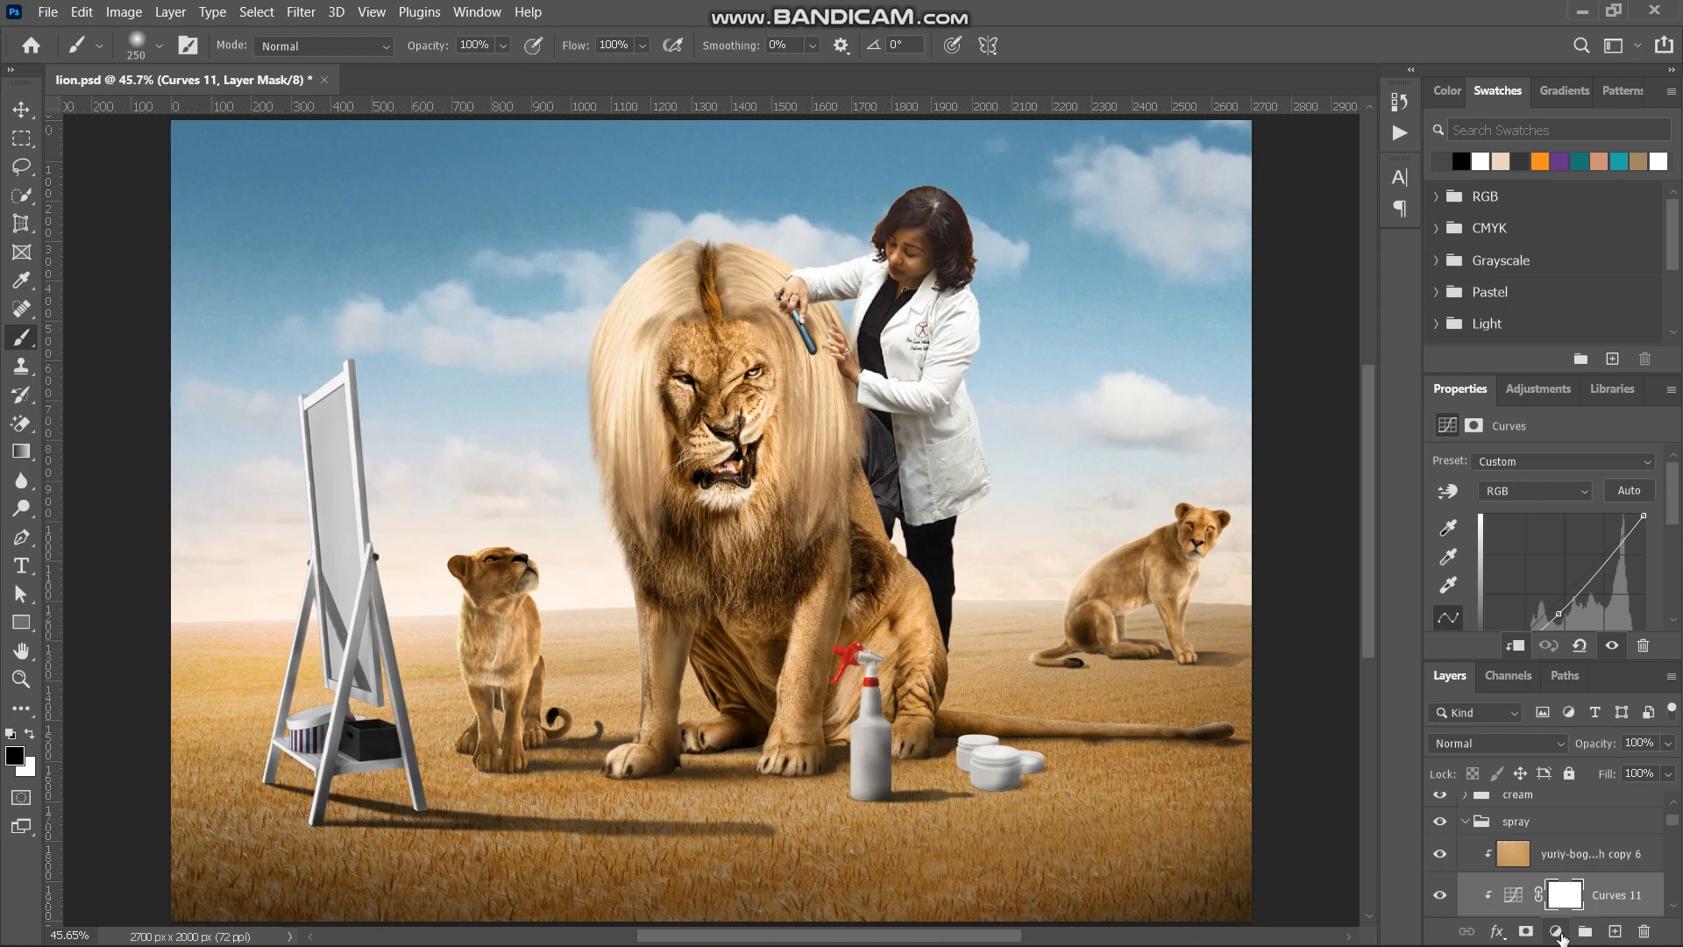
pyautogui.click(1556, 931)
pyautogui.click(1592, 724)
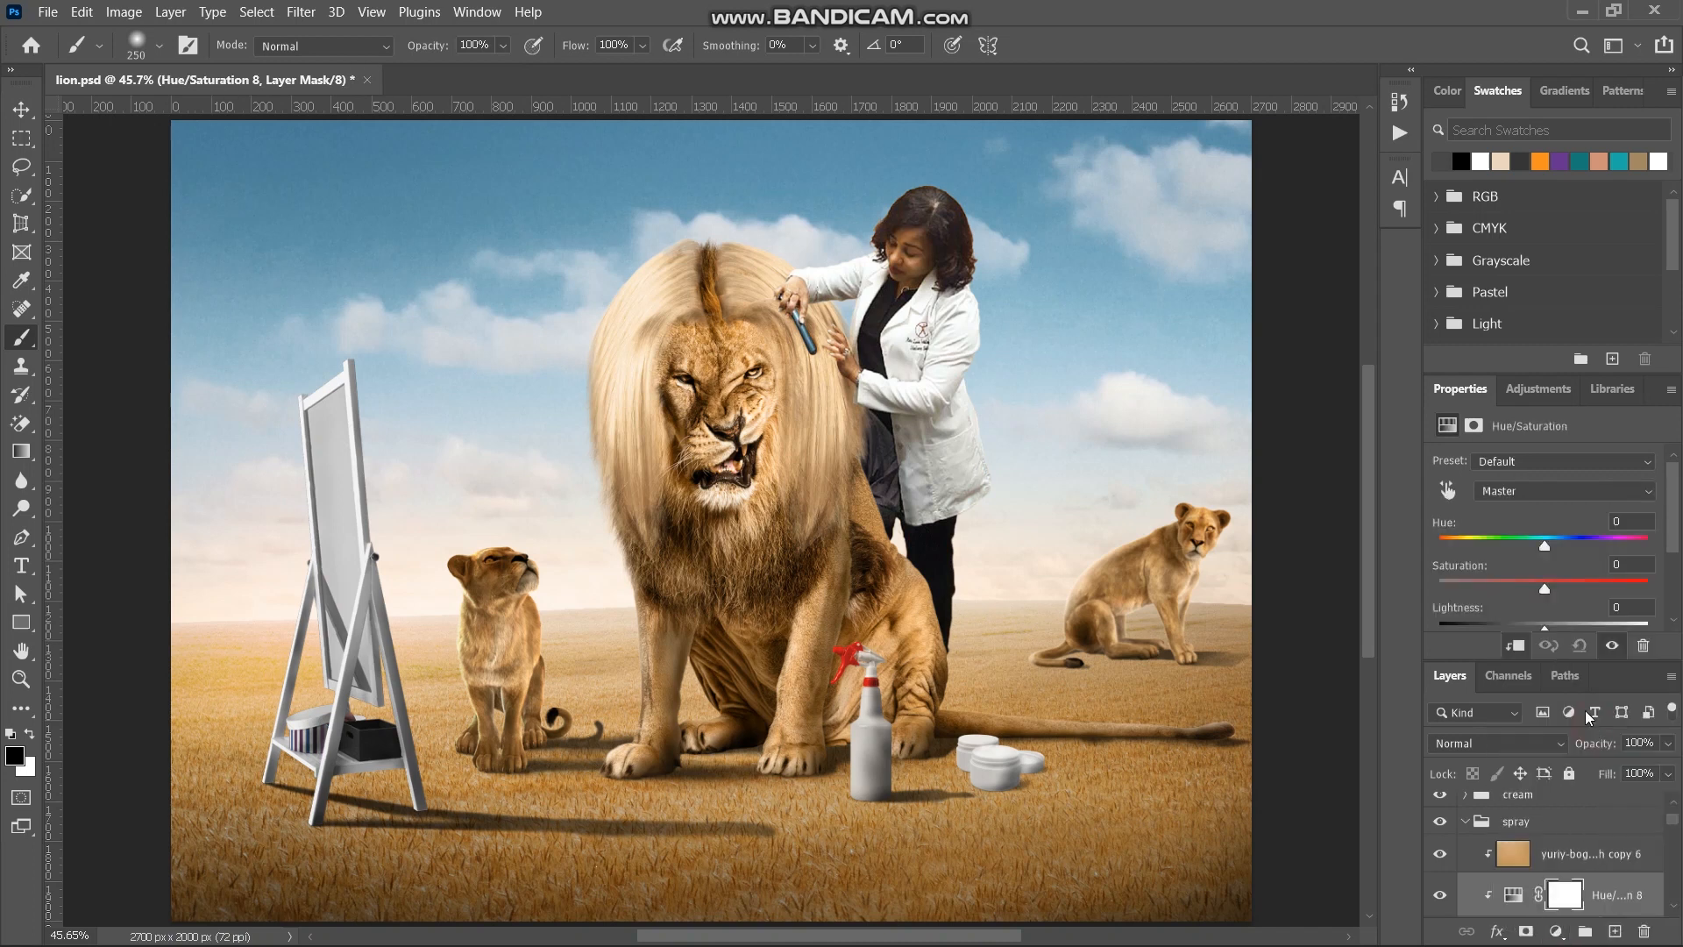
pyautogui.scroll(3, 1542, 867)
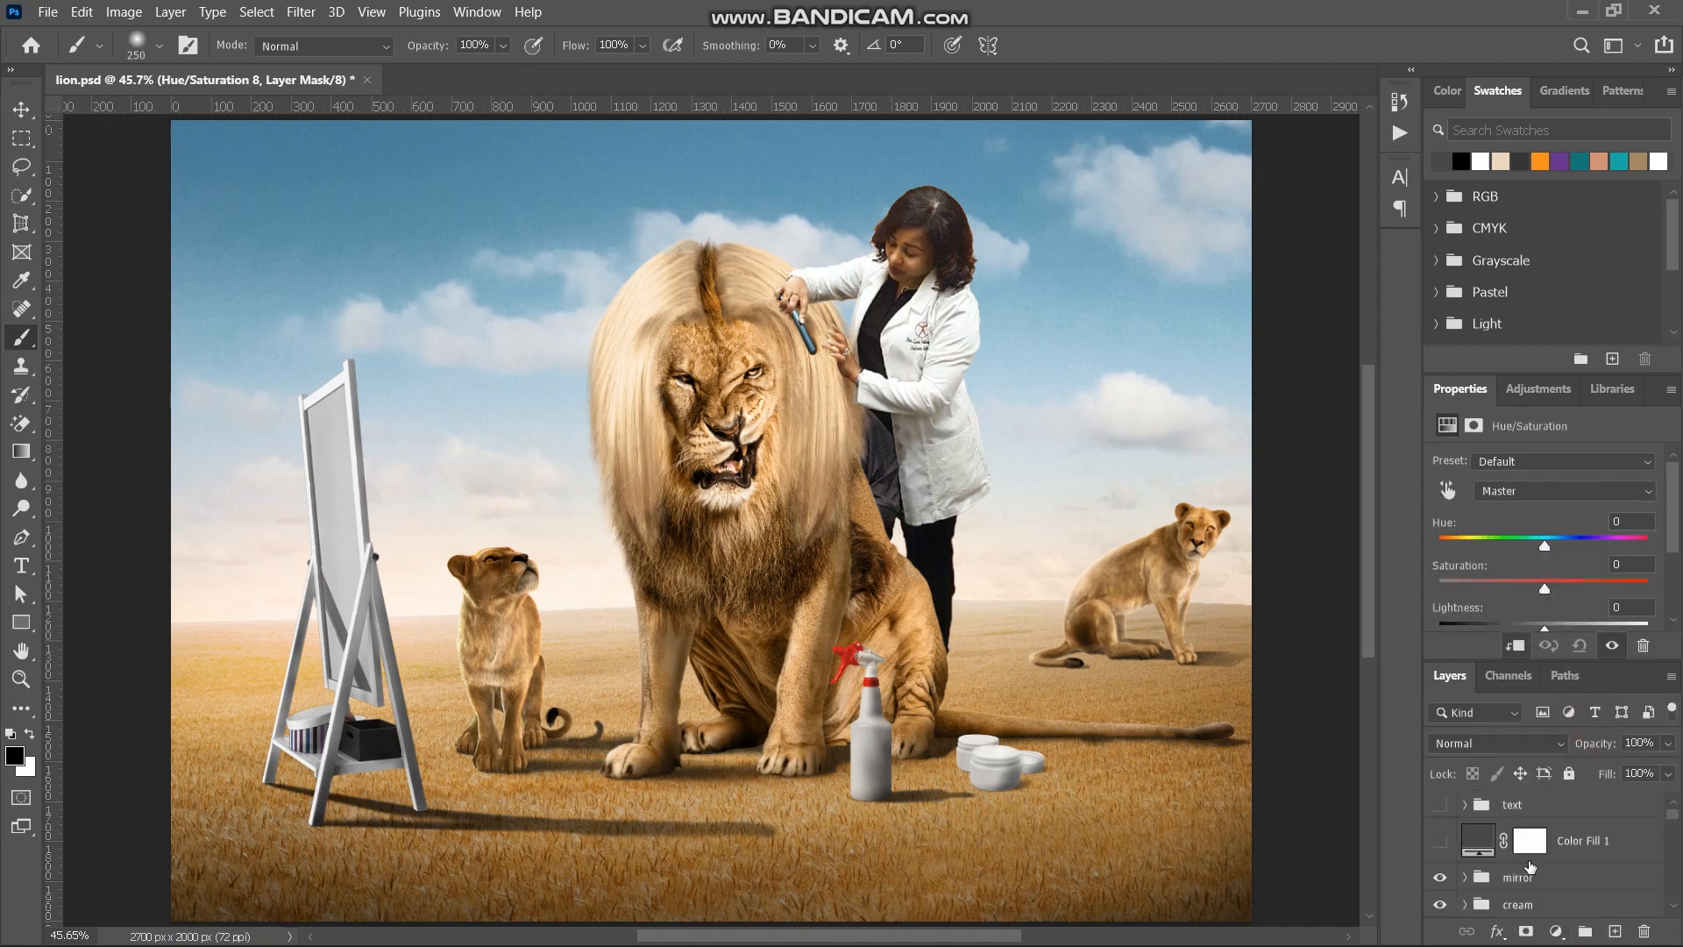
pyautogui.click(1441, 841)
pyautogui.scroll(-3, 1522, 876)
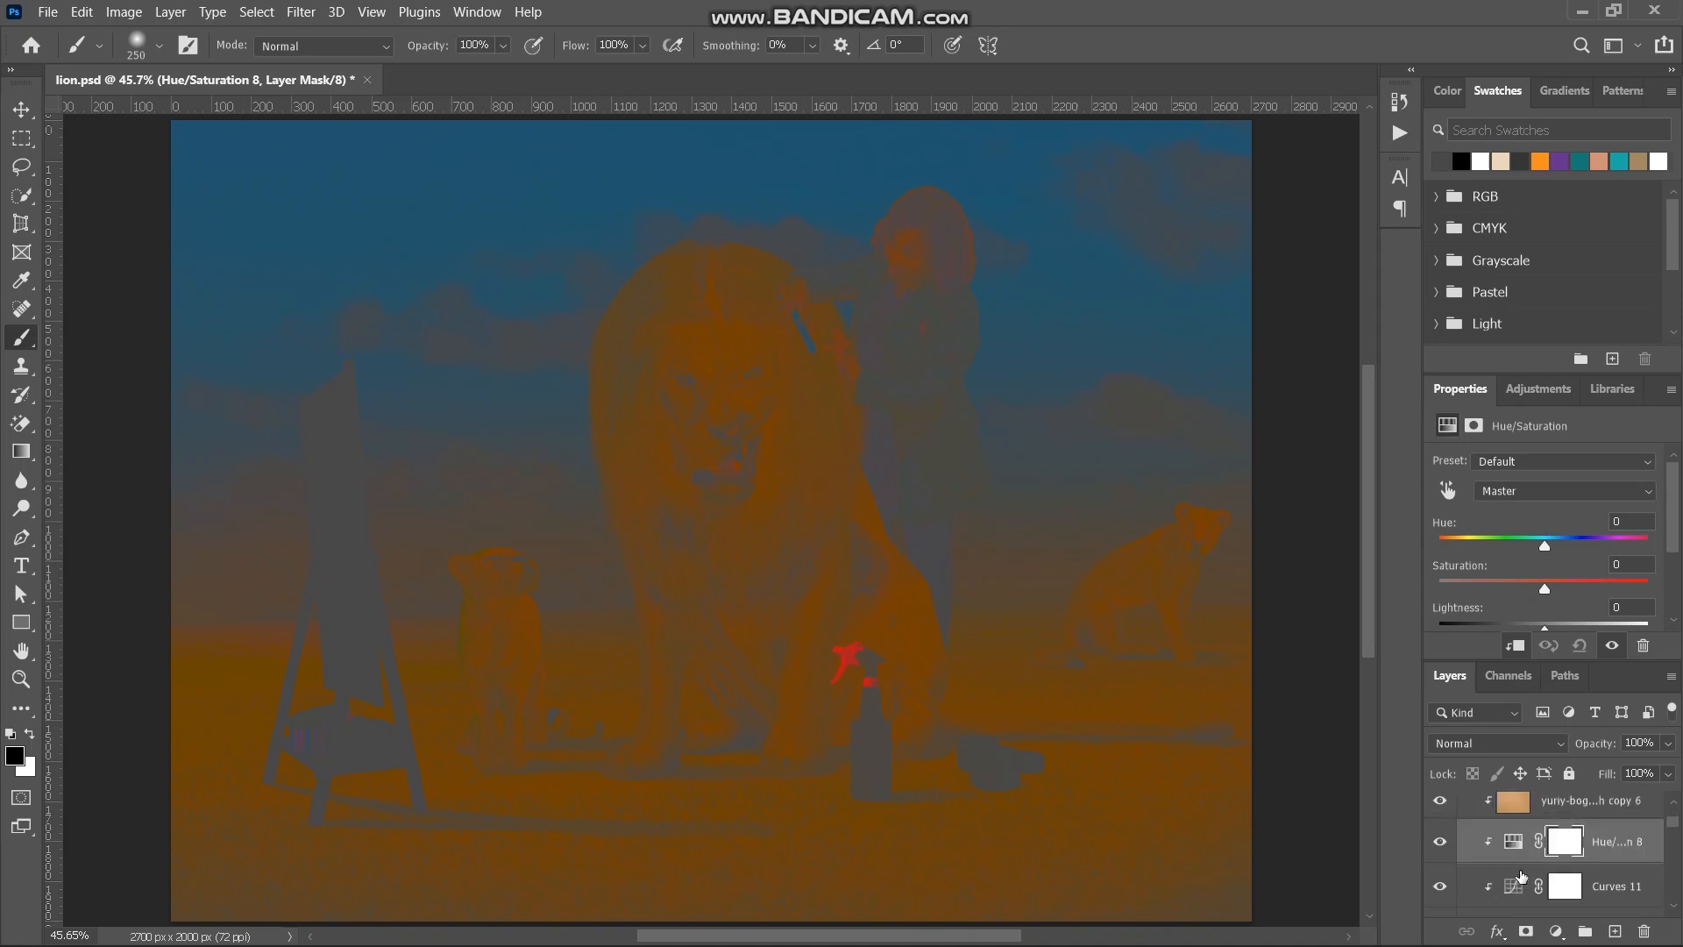
pyautogui.click(1516, 844)
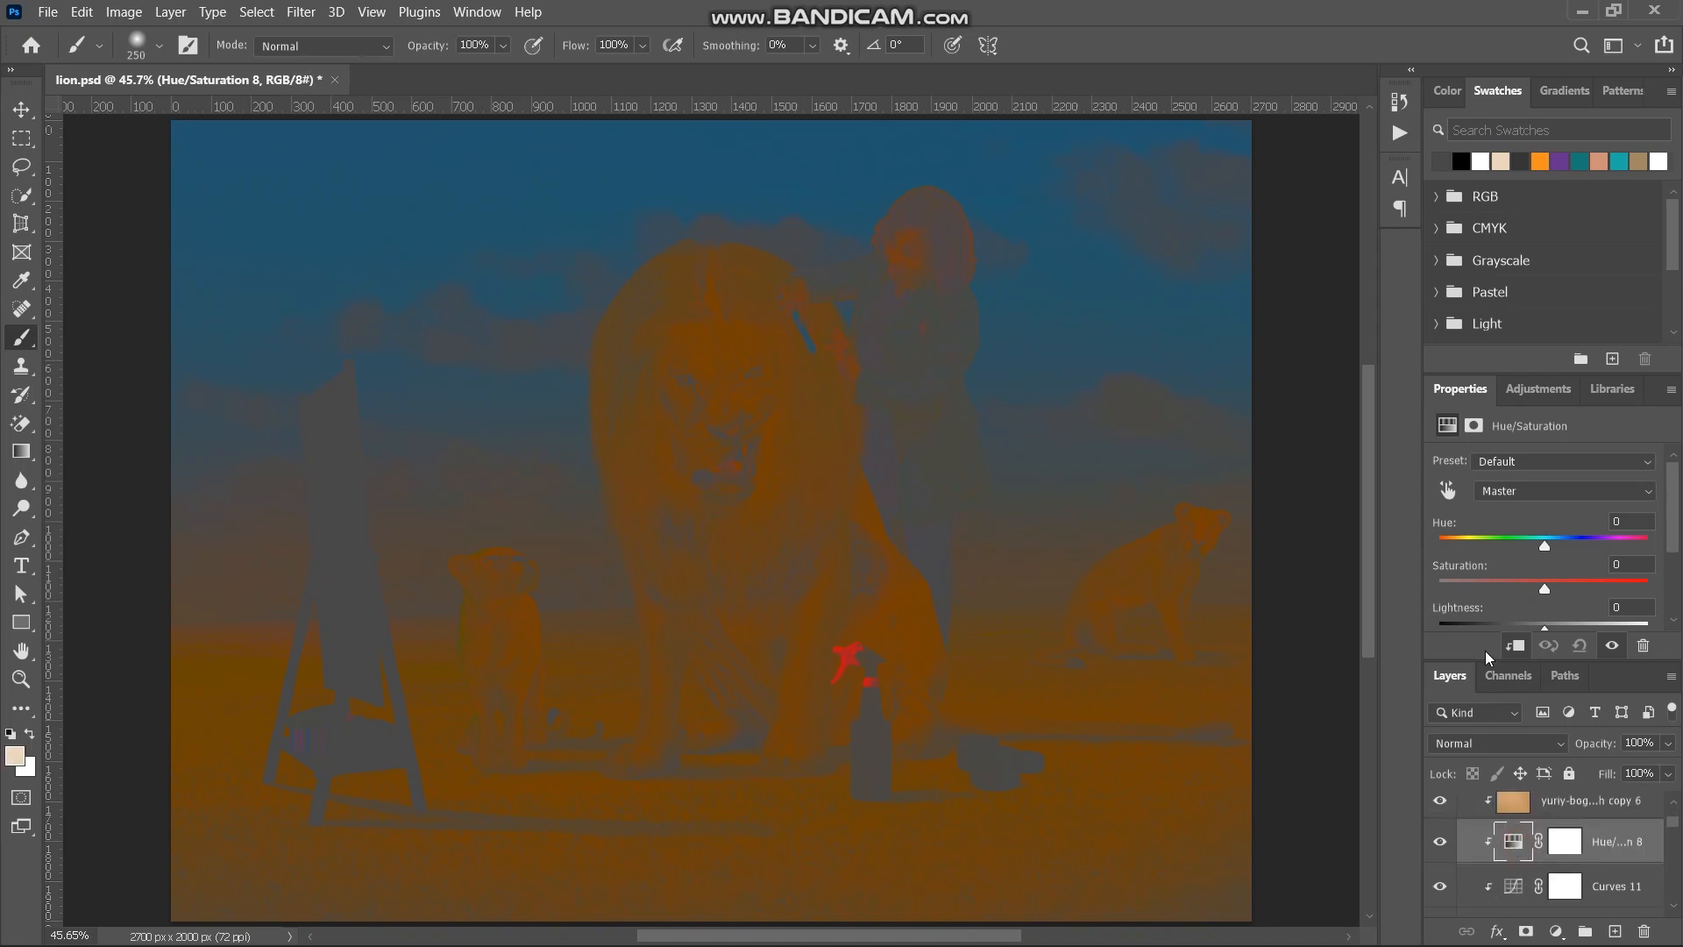
pyautogui.click(1513, 488)
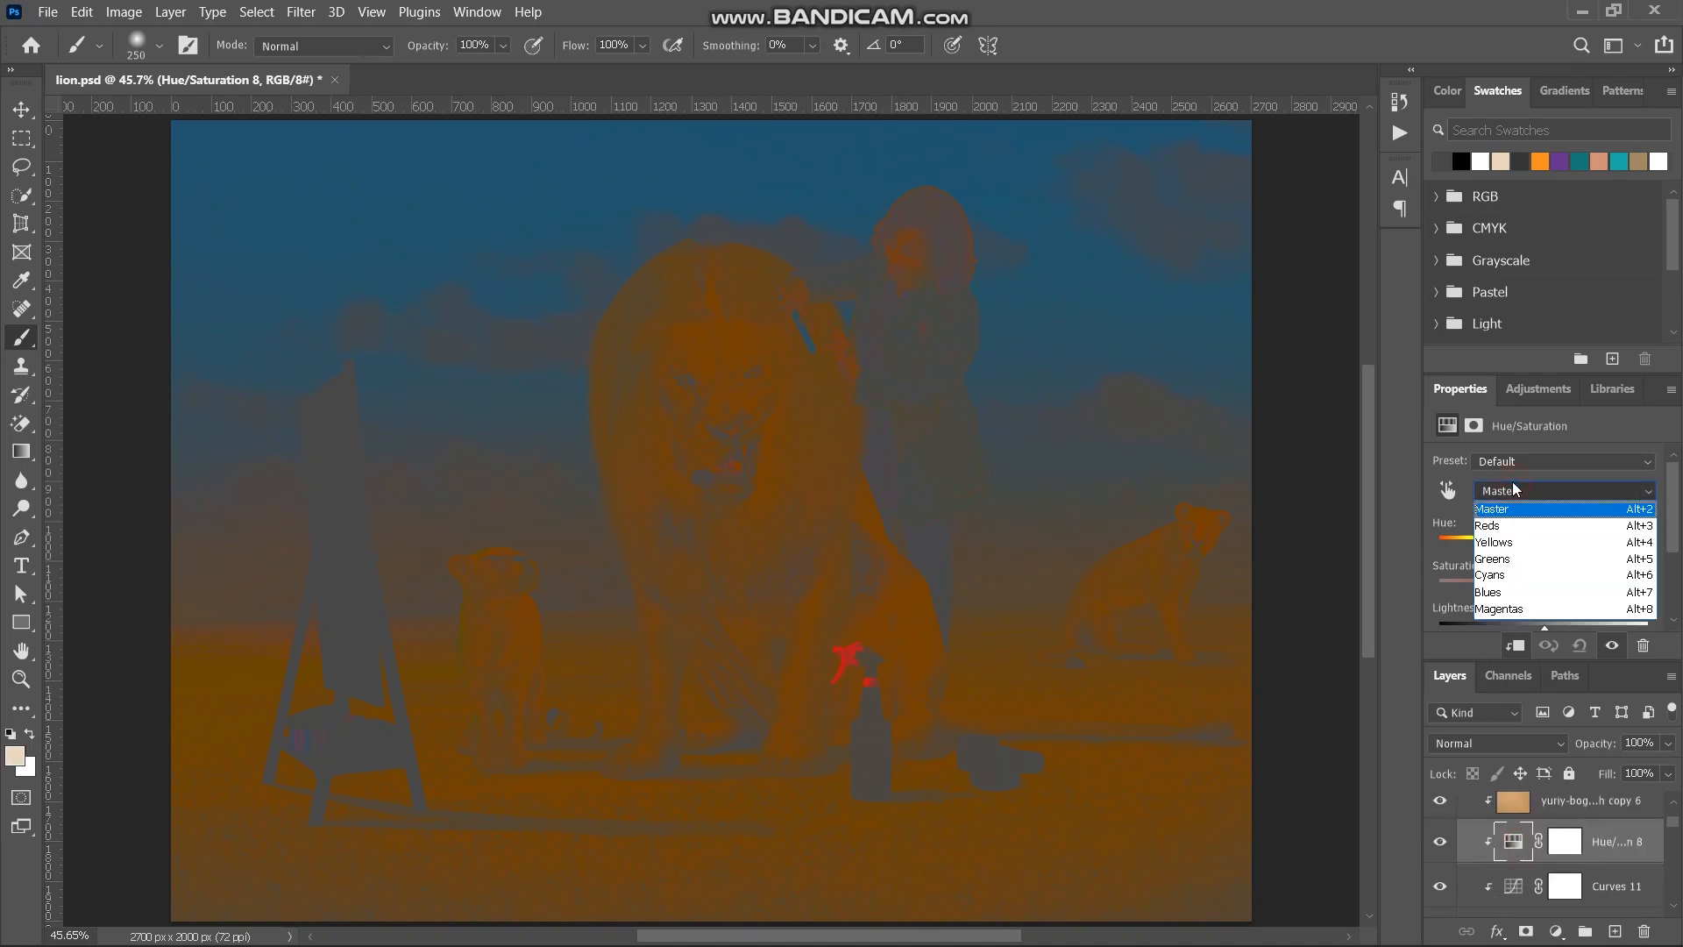
pyautogui.click(1517, 528)
pyautogui.moveTo(1544, 589); pyautogui.dragTo(1540, 589)
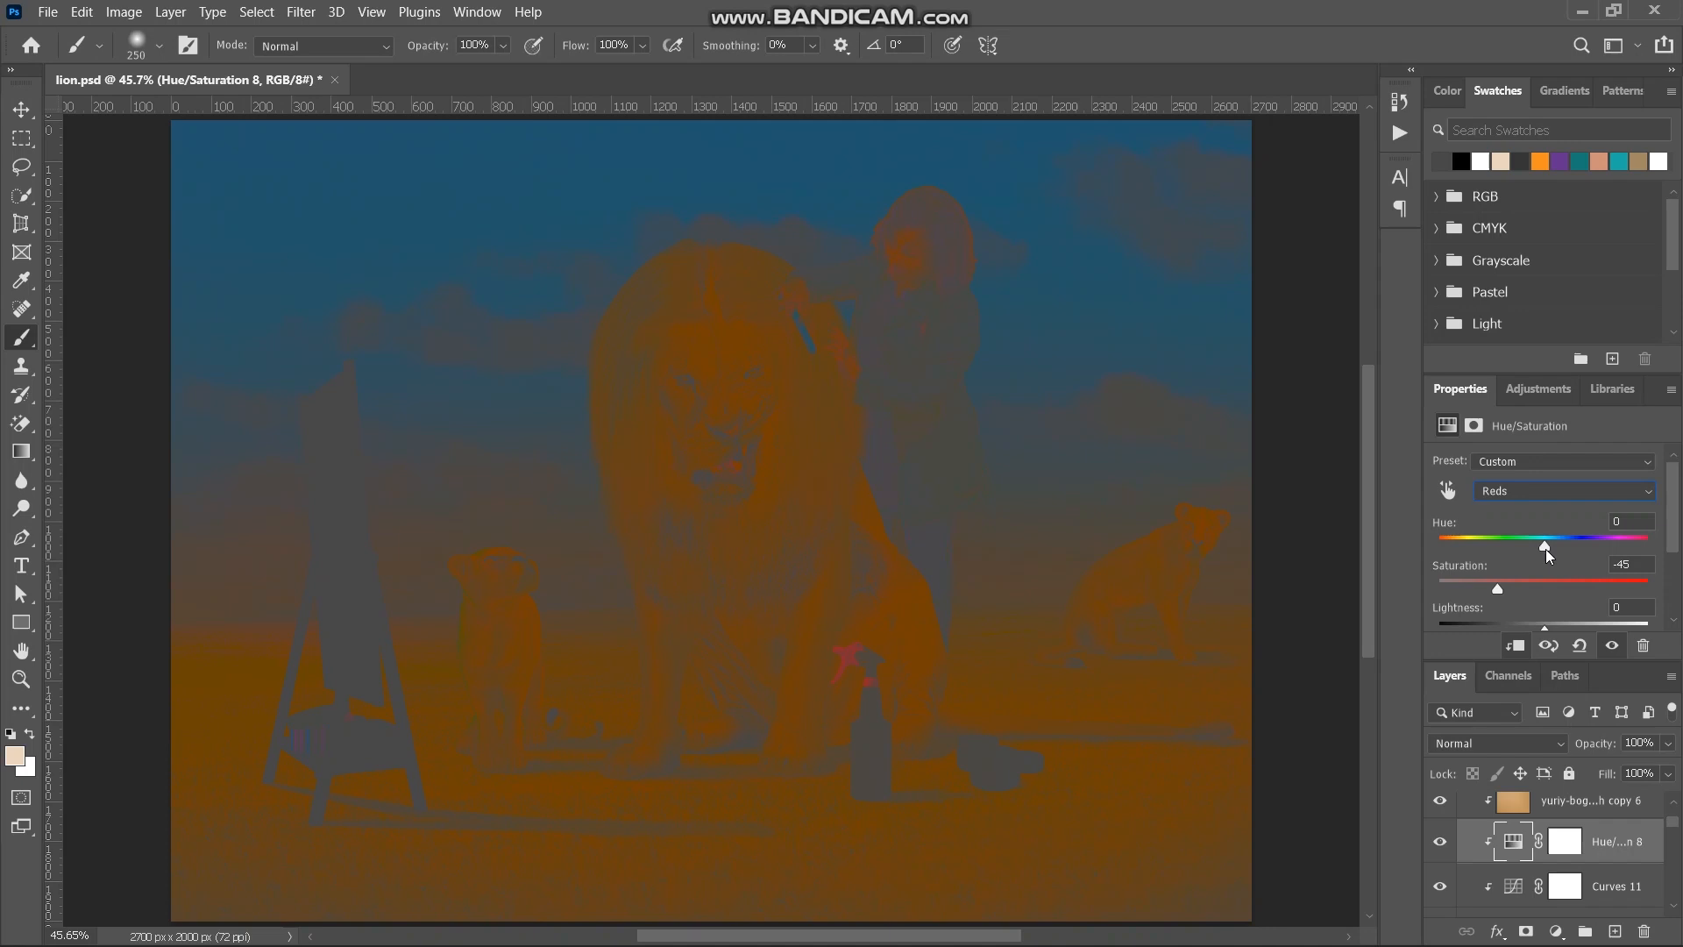
pyautogui.moveTo(1545, 548); pyautogui.dragTo(1548, 549)
# - Set the Master Saturation of the spray's Hue/Saturation adjustment to +17, checking it against Color Fill 1 and leaving that fill hidden
pyautogui.click(1534, 491)
pyautogui.click(1511, 517)
pyautogui.click(1548, 587)
pyautogui.moveTo(1551, 585); pyautogui.dragTo(1550, 585)
pyautogui.scroll(5, 1480, 819)
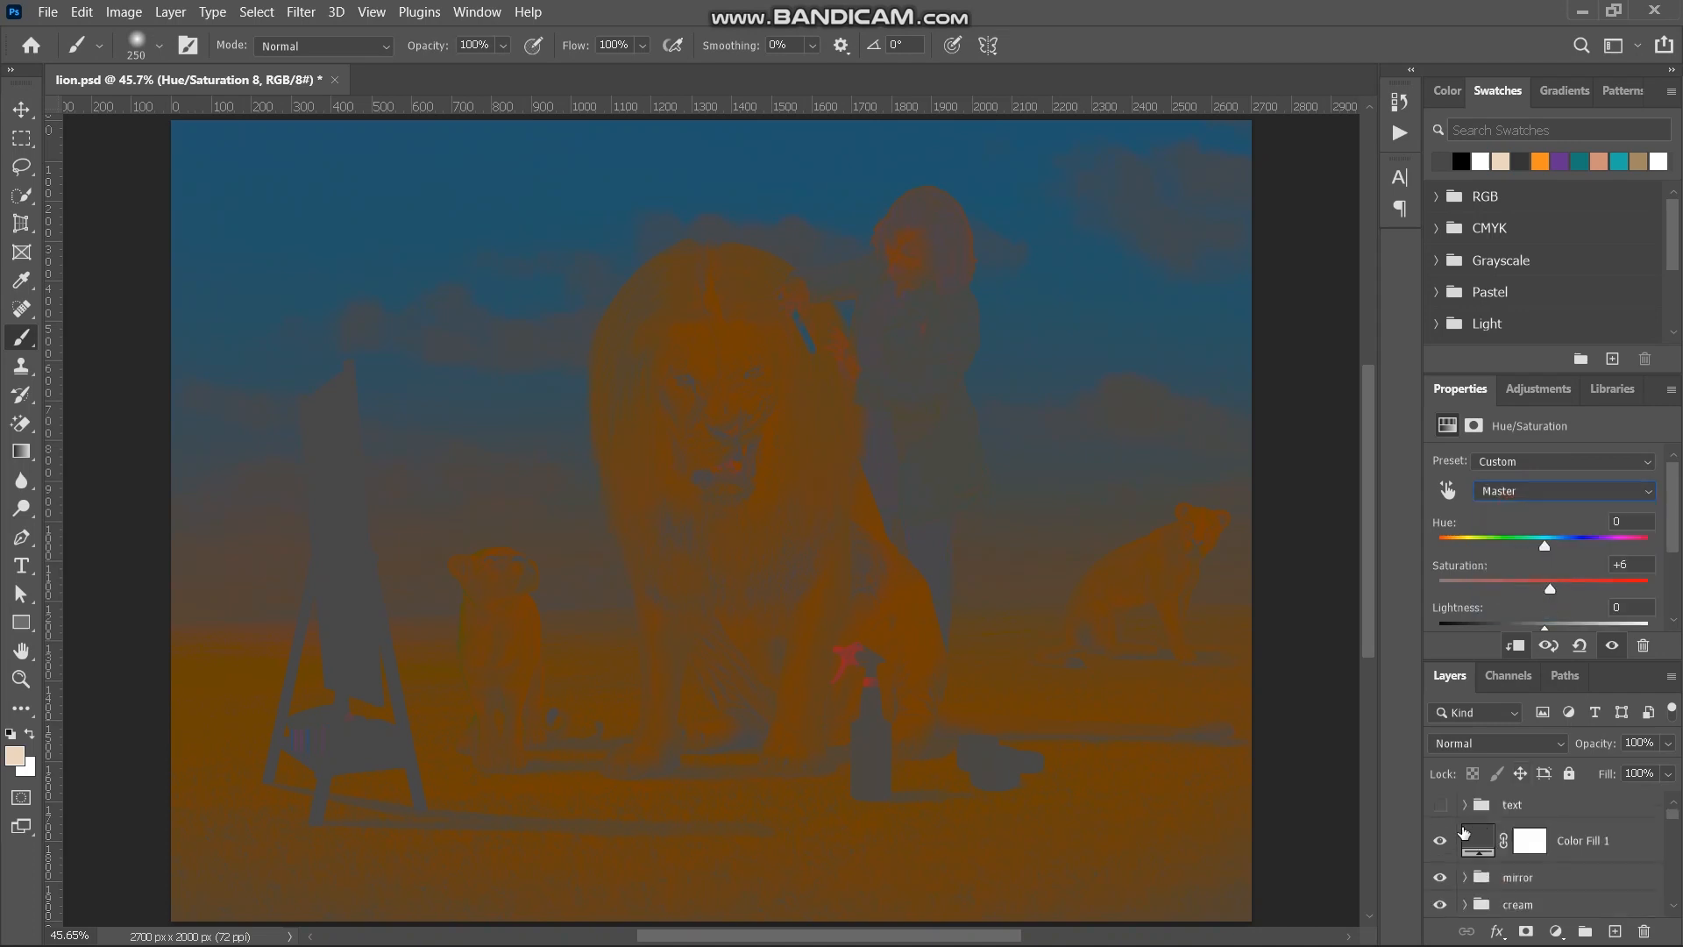
pyautogui.click(1437, 842)
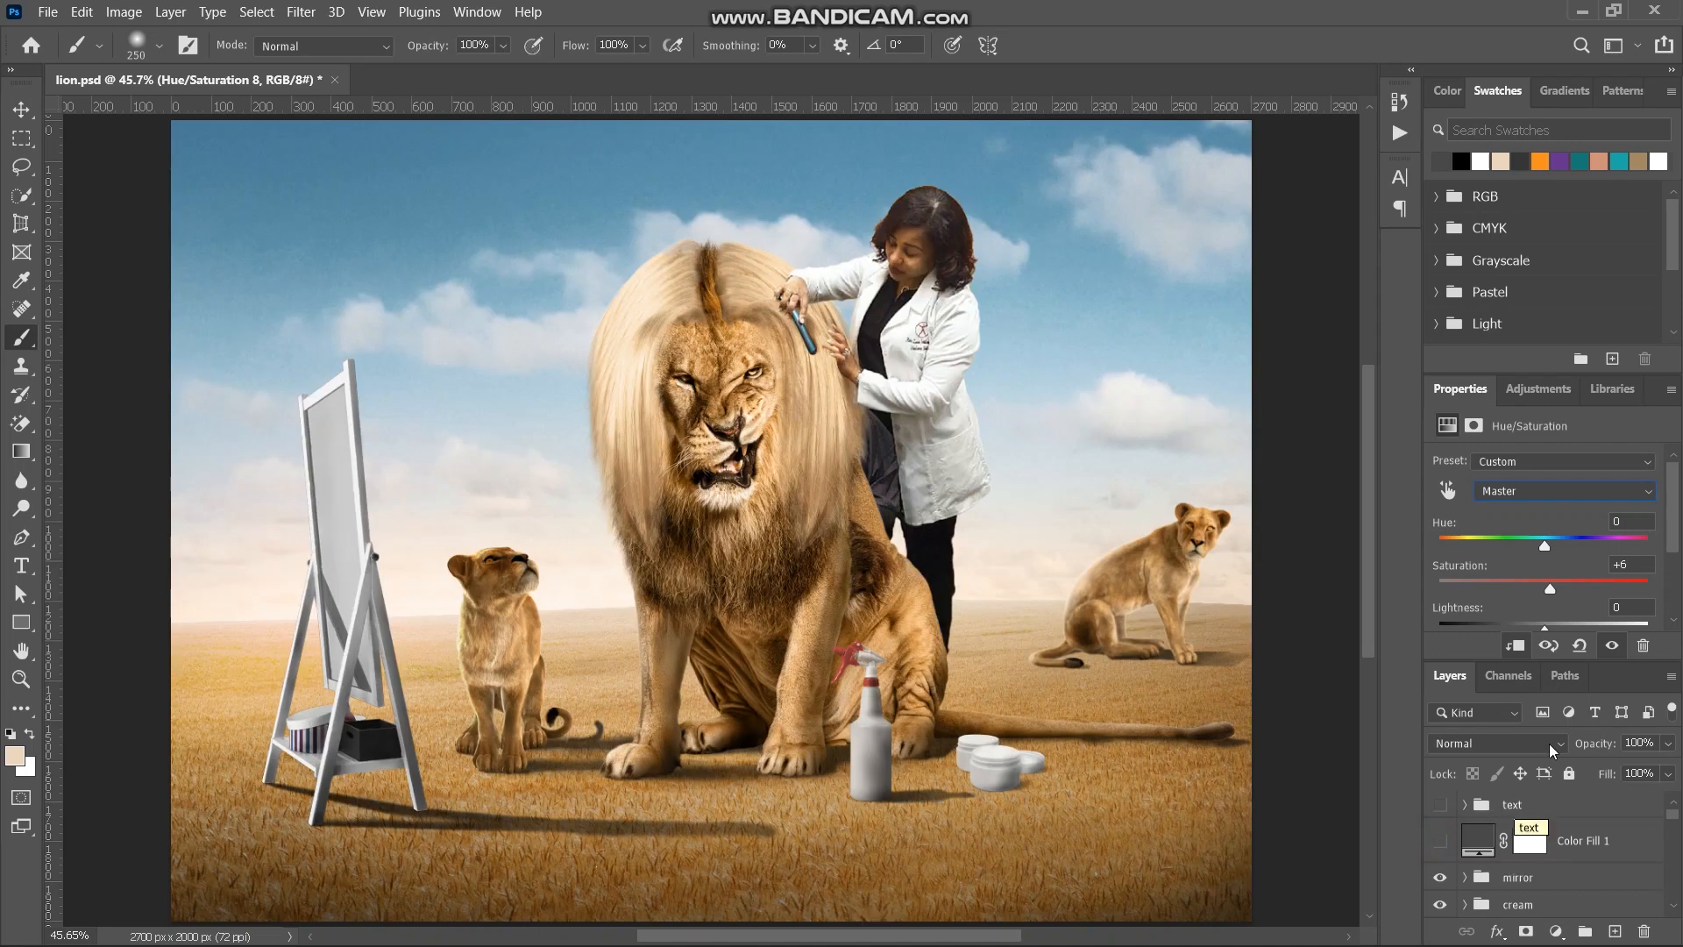
pyautogui.click(1554, 586)
pyautogui.click(1437, 841)
pyautogui.click(1437, 841)
pyautogui.click(1563, 590)
pyautogui.scroll(-2, 1481, 875)
pyautogui.scroll(-1, 1481, 875)
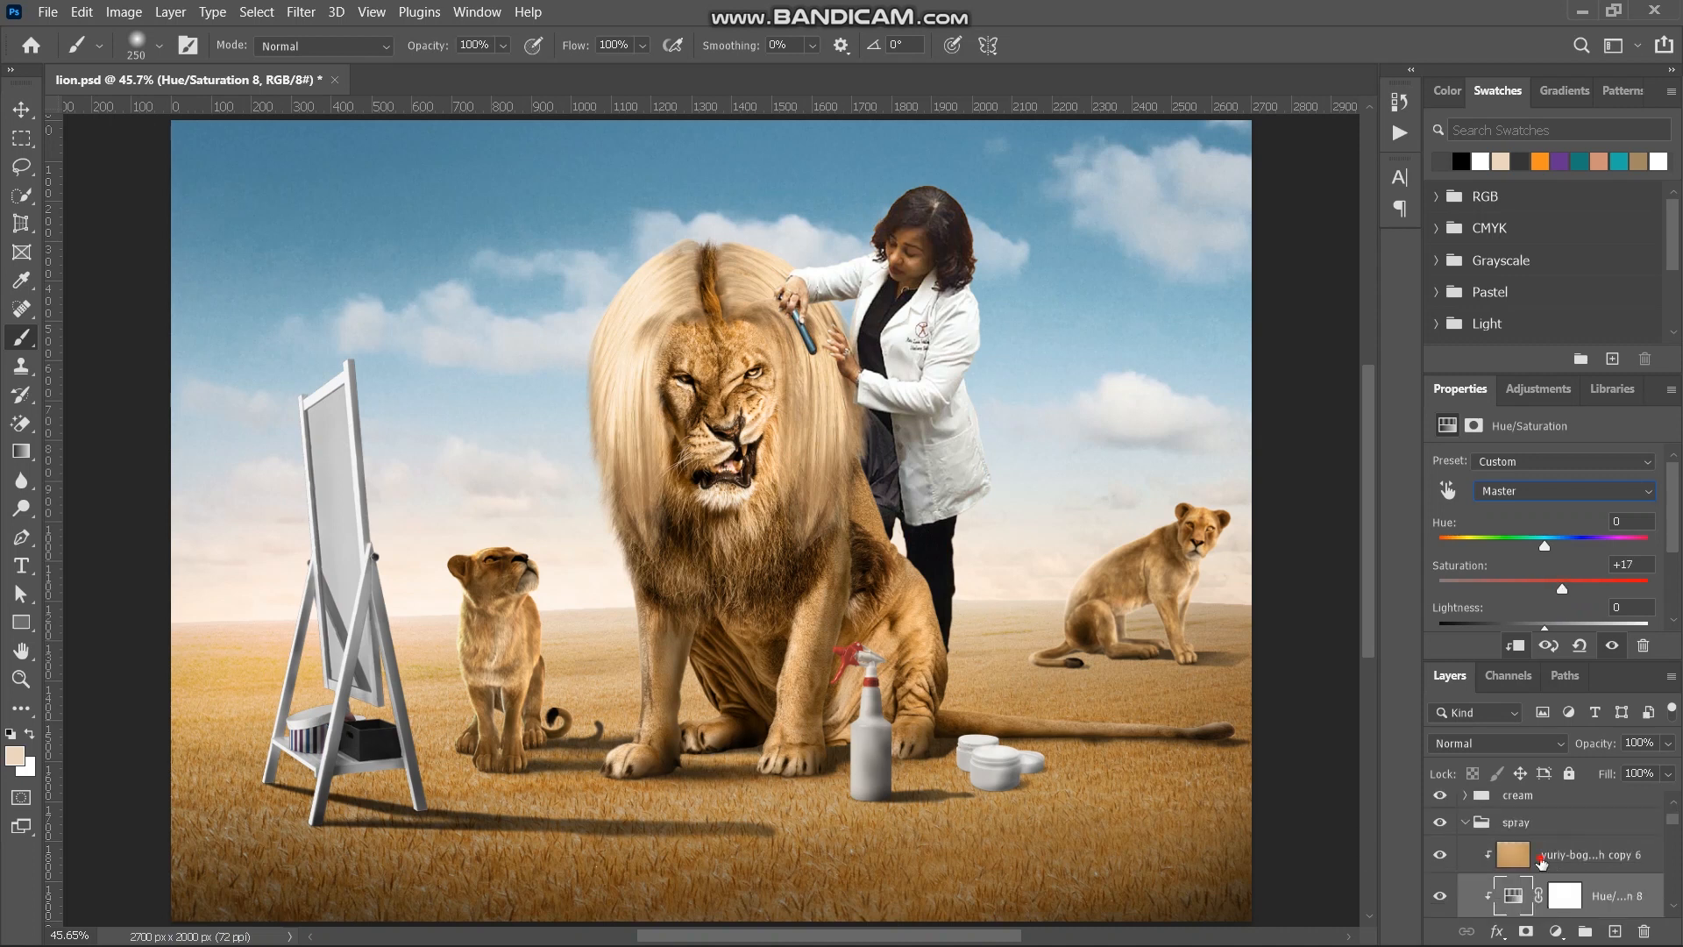
# - Copy the spray's ground-colour tint layer into the cream group, clipped above Levels 2, and set its opacity to 23%
pyautogui.click(1548, 858)
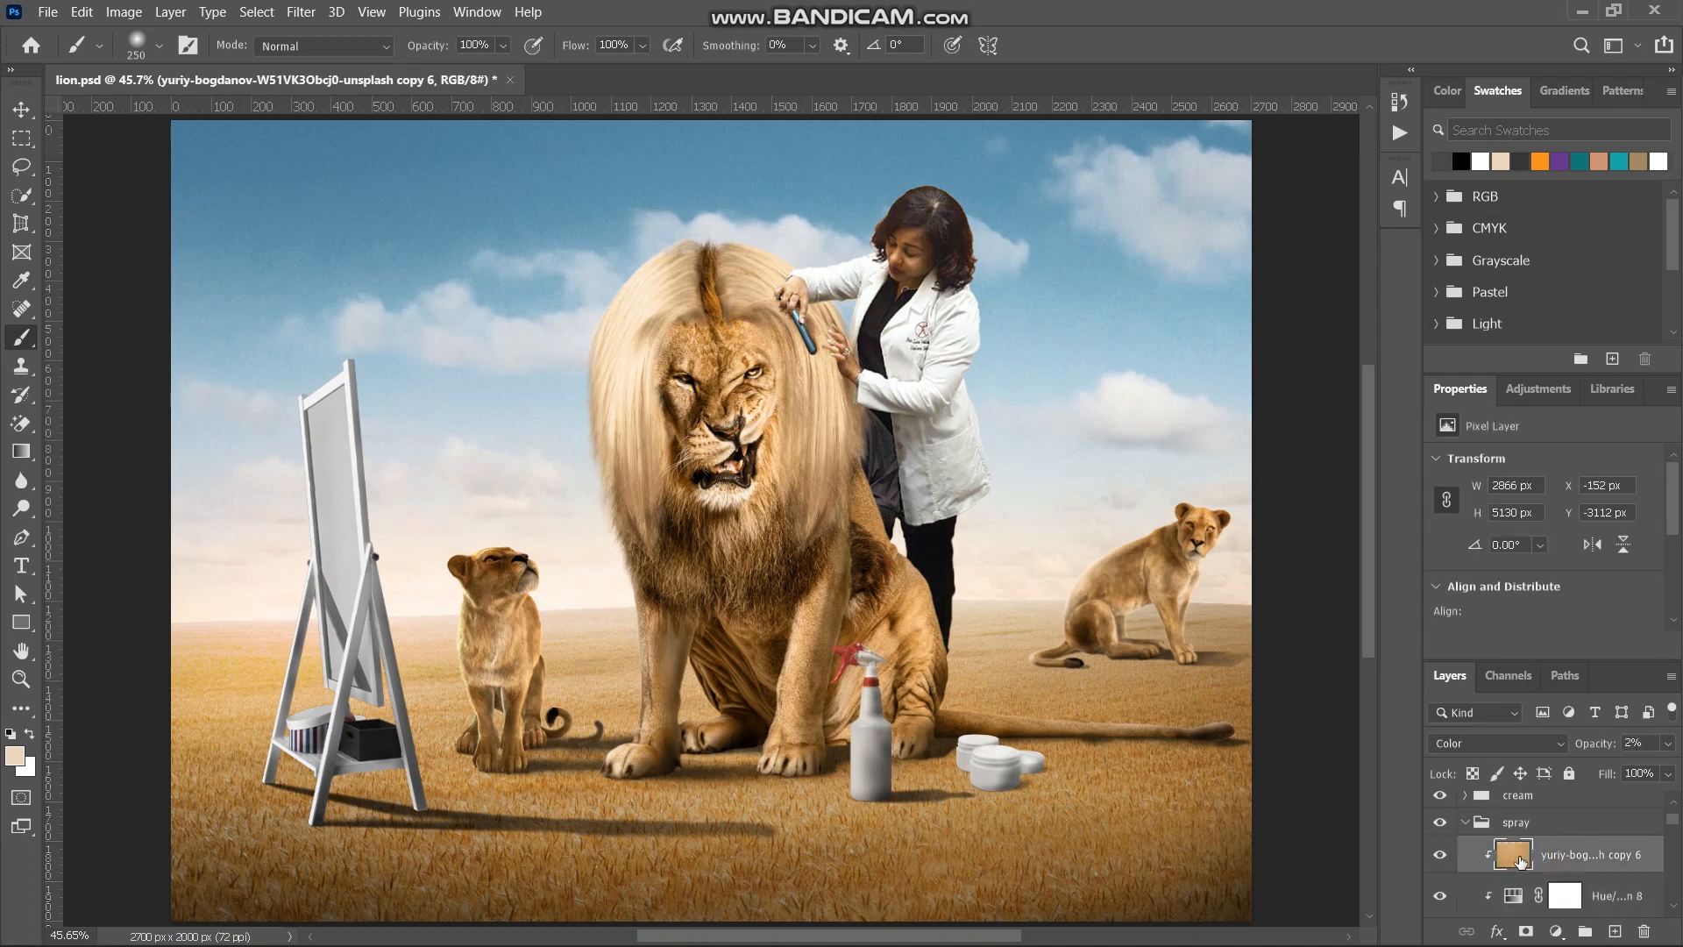
pyautogui.moveTo(1521, 861); pyautogui.dragTo(1507, 797)
pyautogui.click(1507, 798)
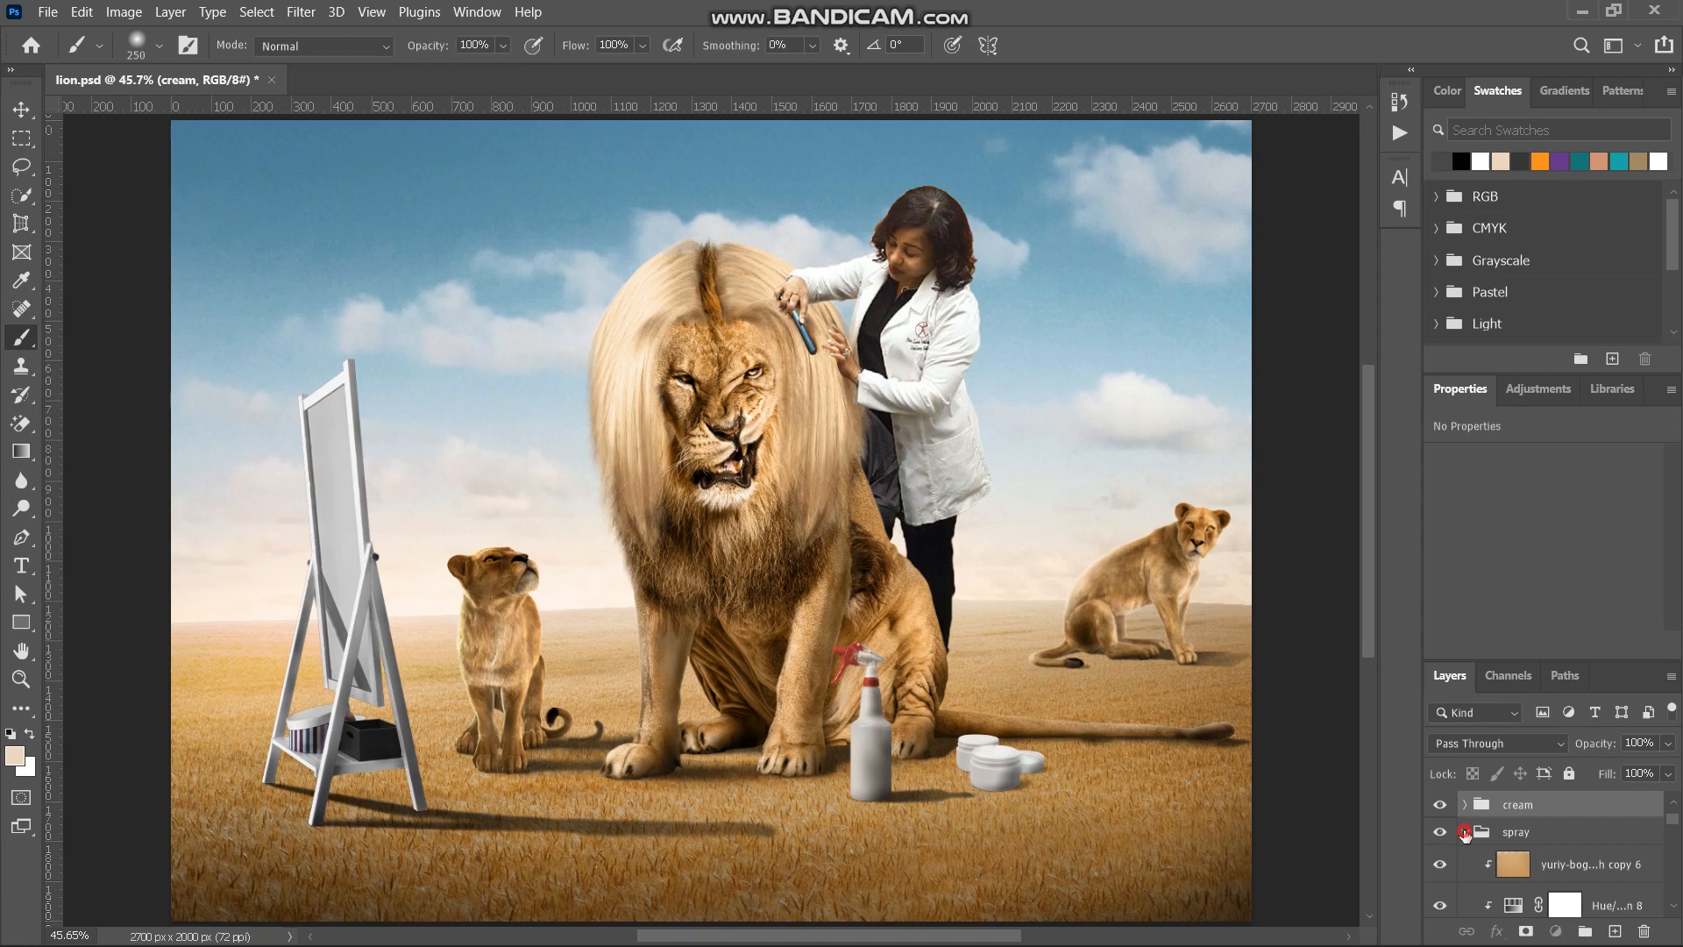
pyautogui.click(1464, 832)
pyautogui.click(1464, 804)
pyautogui.click(1511, 852)
pyautogui.keyDown('alt'); pyautogui.click(1513, 848); pyautogui.keyUp('alt')
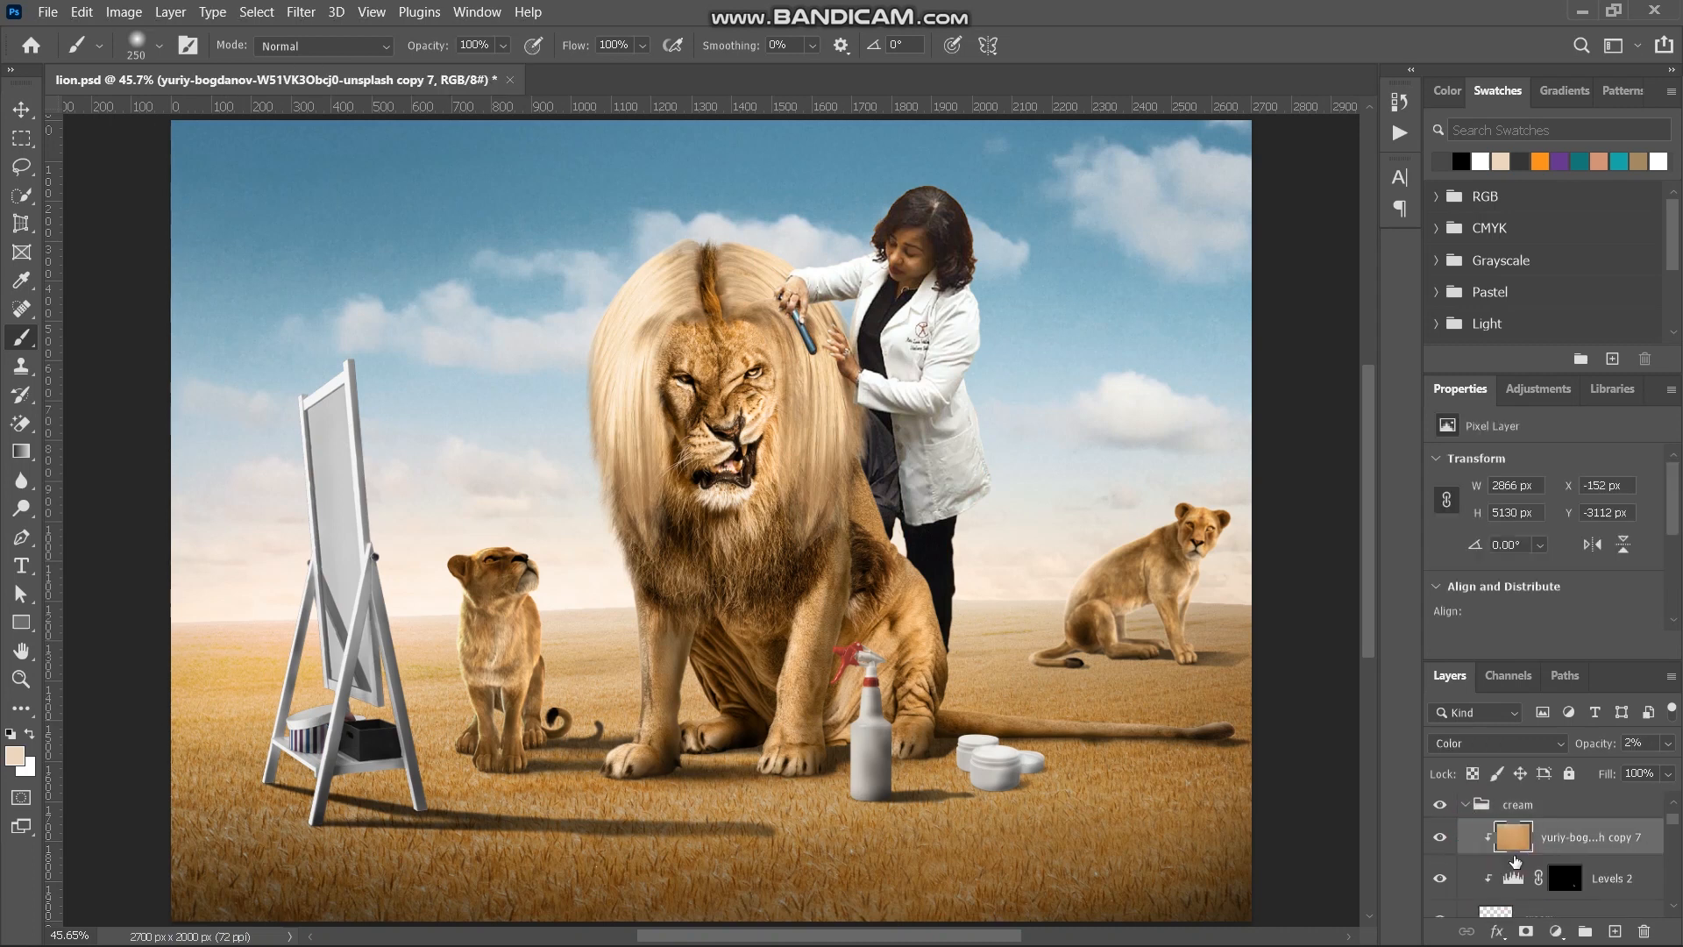
pyautogui.moveTo(1593, 744); pyautogui.dragTo(1609, 746)
# - Raise the opacity of the spray's clipped ground-colour tint layer to match the bottle to the ground, and collapse the spray group
pyautogui.scroll(-3, 1075, 853)
pyautogui.scroll(-2, 1481, 866)
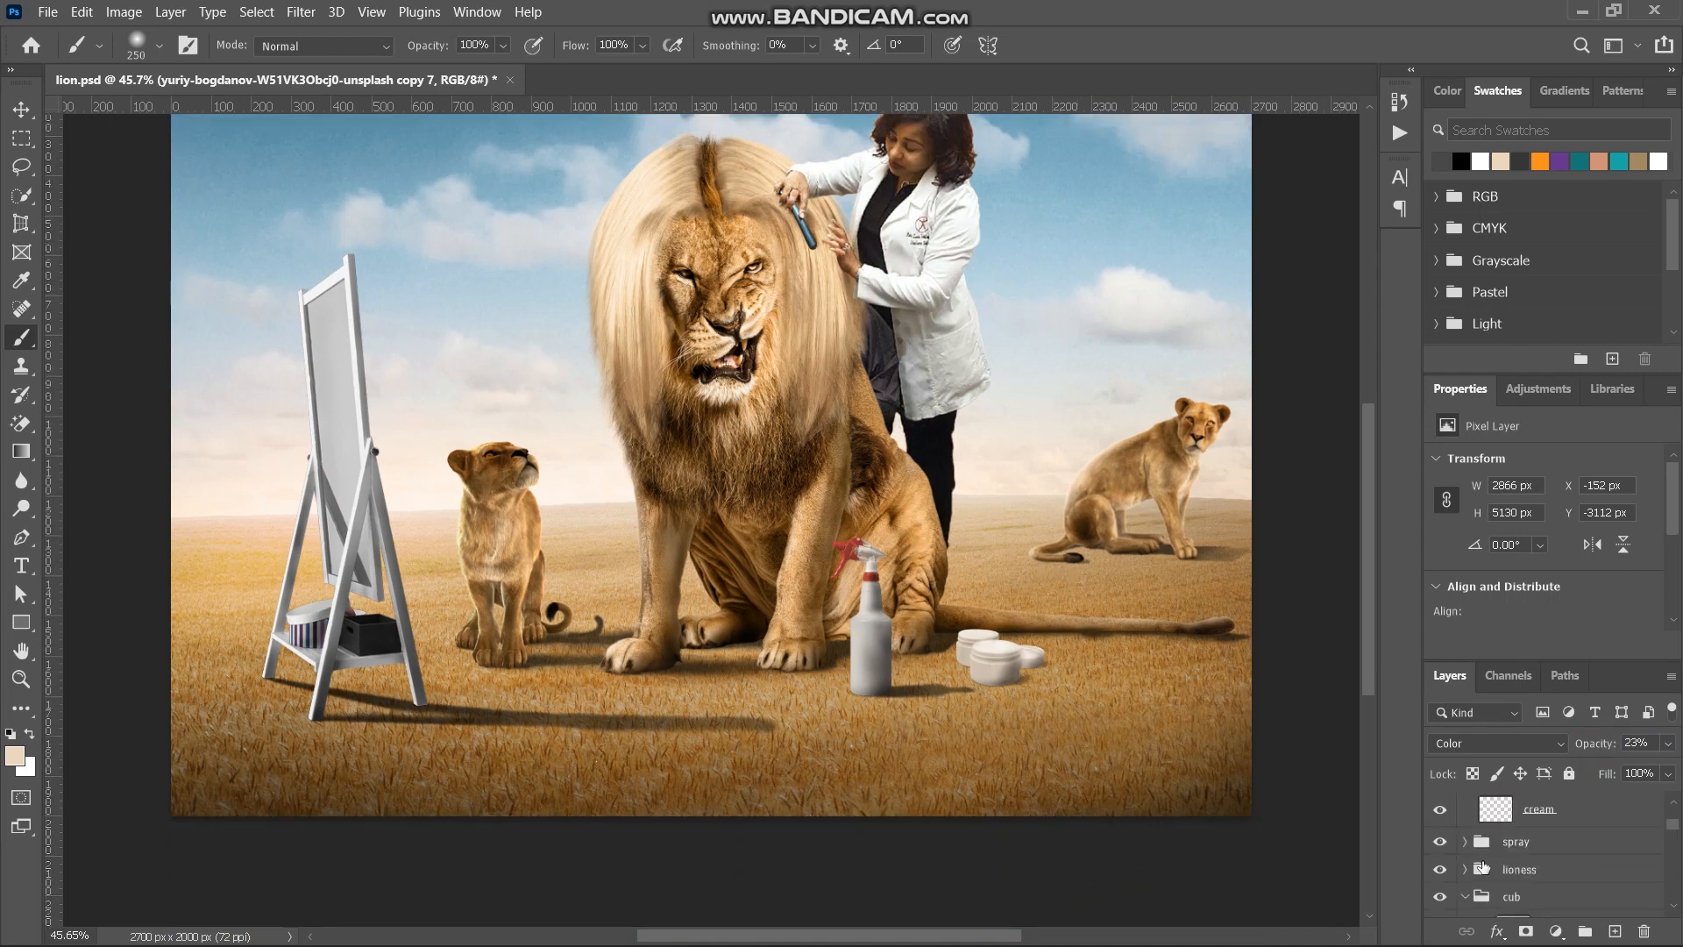
pyautogui.click(1463, 841)
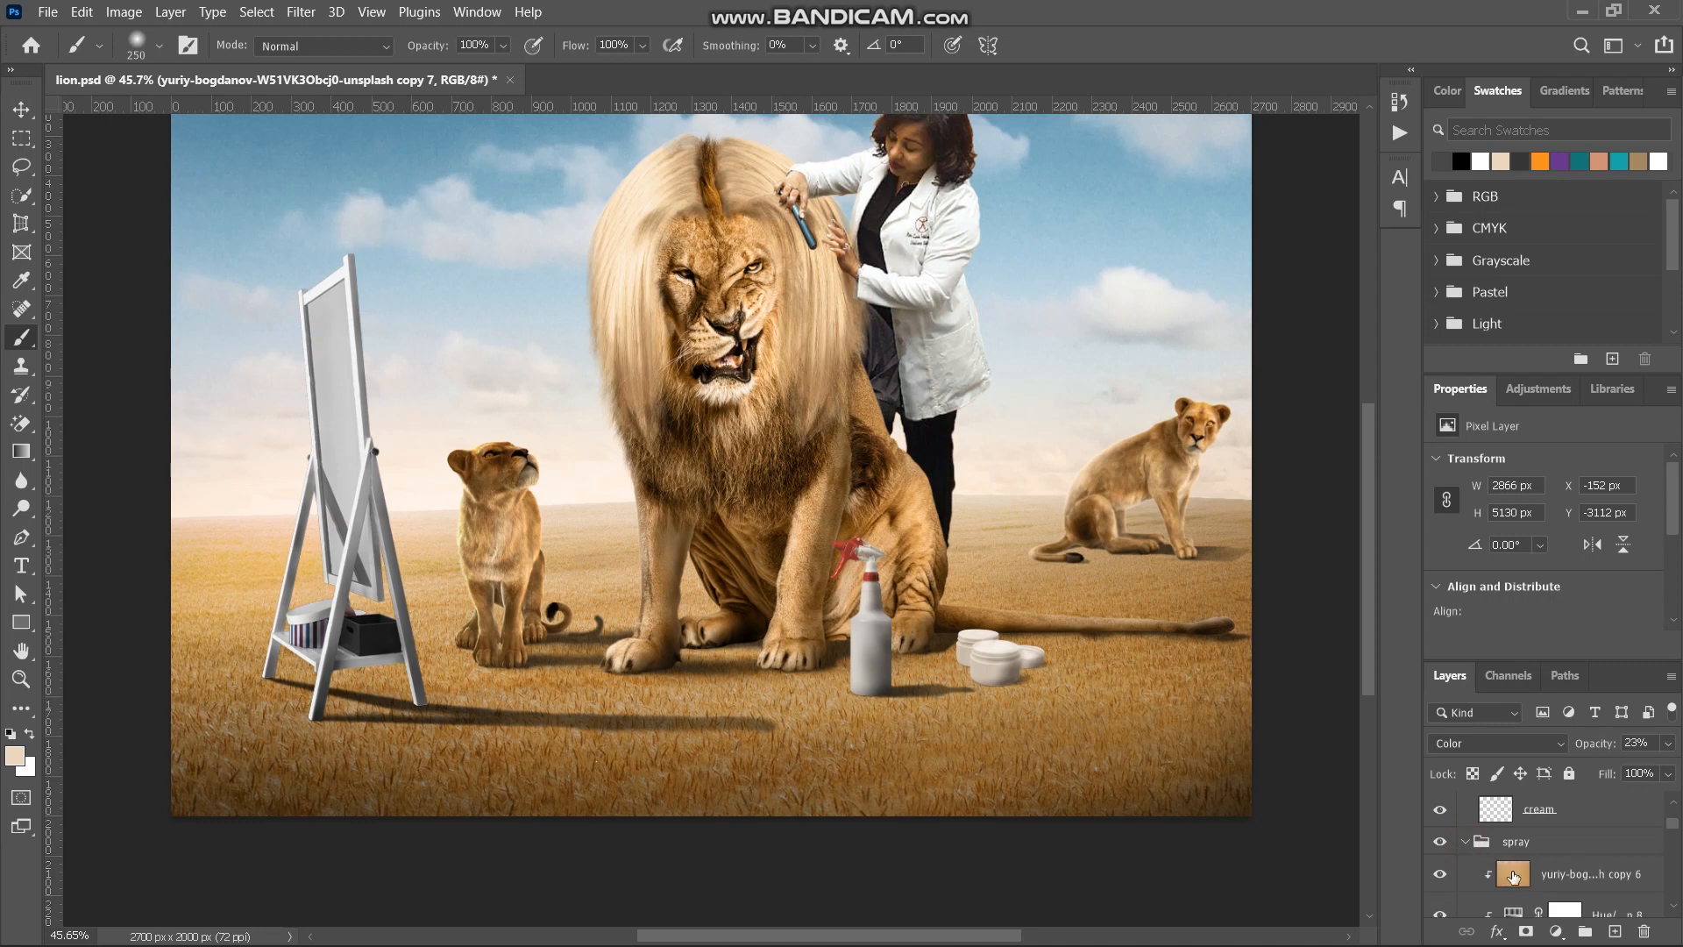
pyautogui.click(1514, 877)
pyautogui.moveTo(1586, 745); pyautogui.dragTo(1603, 745)
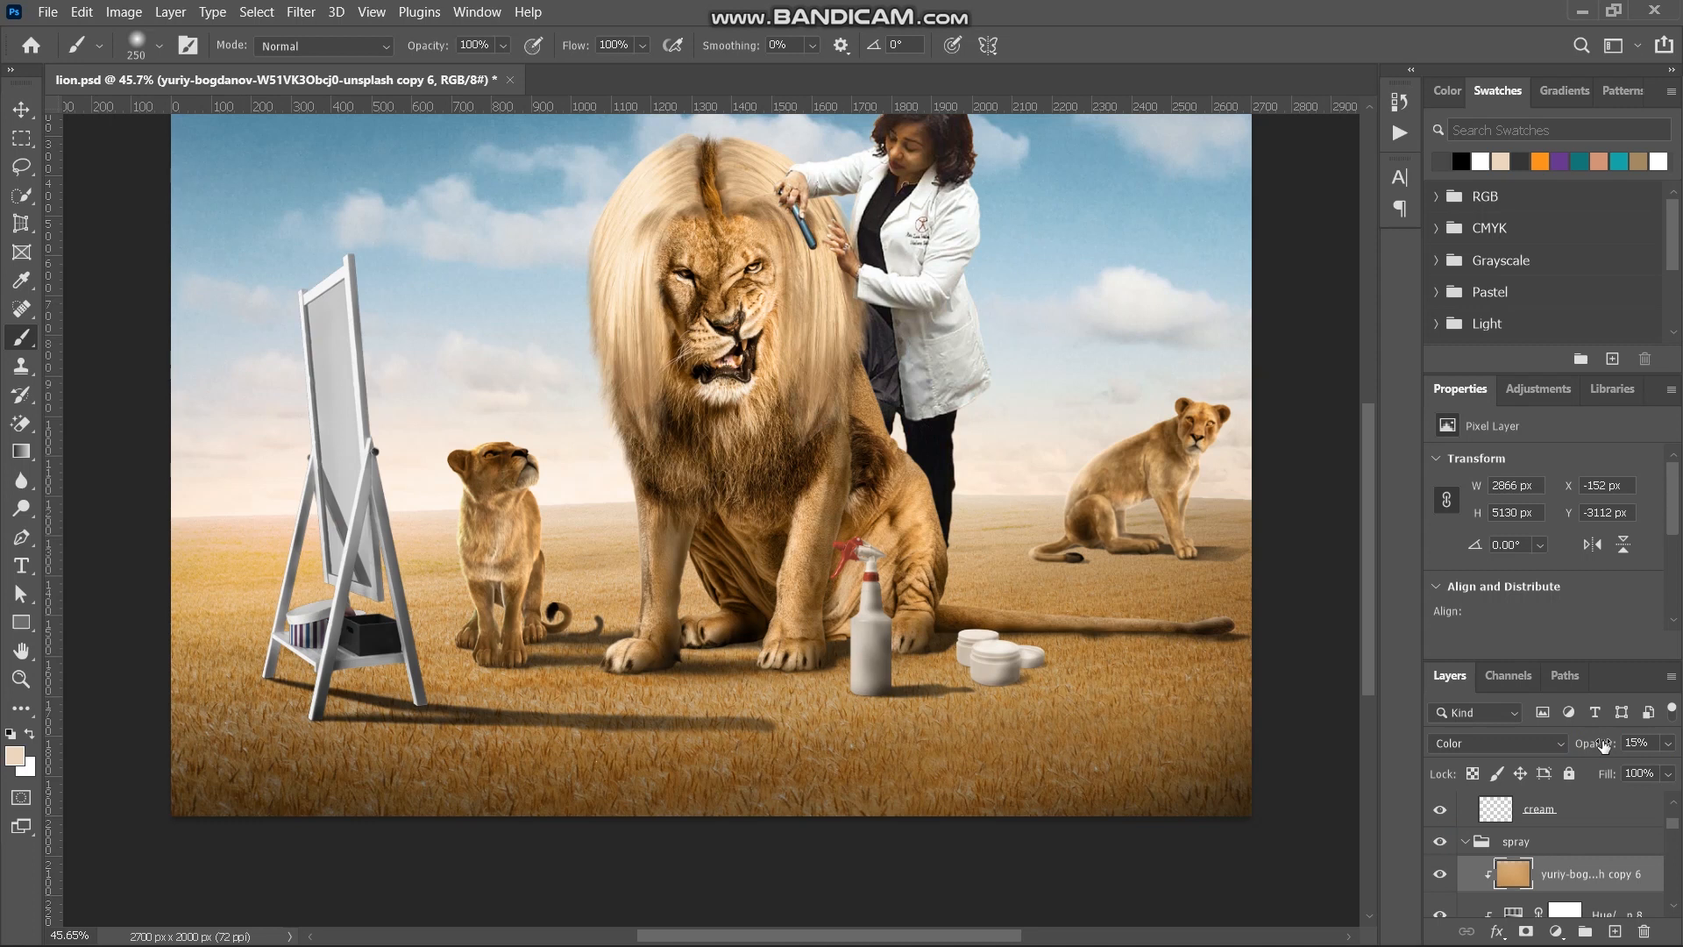
pyautogui.moveTo(1592, 747); pyautogui.dragTo(1604, 749)
pyautogui.click(1465, 849)
# - Set the opacity of the cream's clipped ground-colour tint layer to 32%
pyautogui.click(1525, 837)
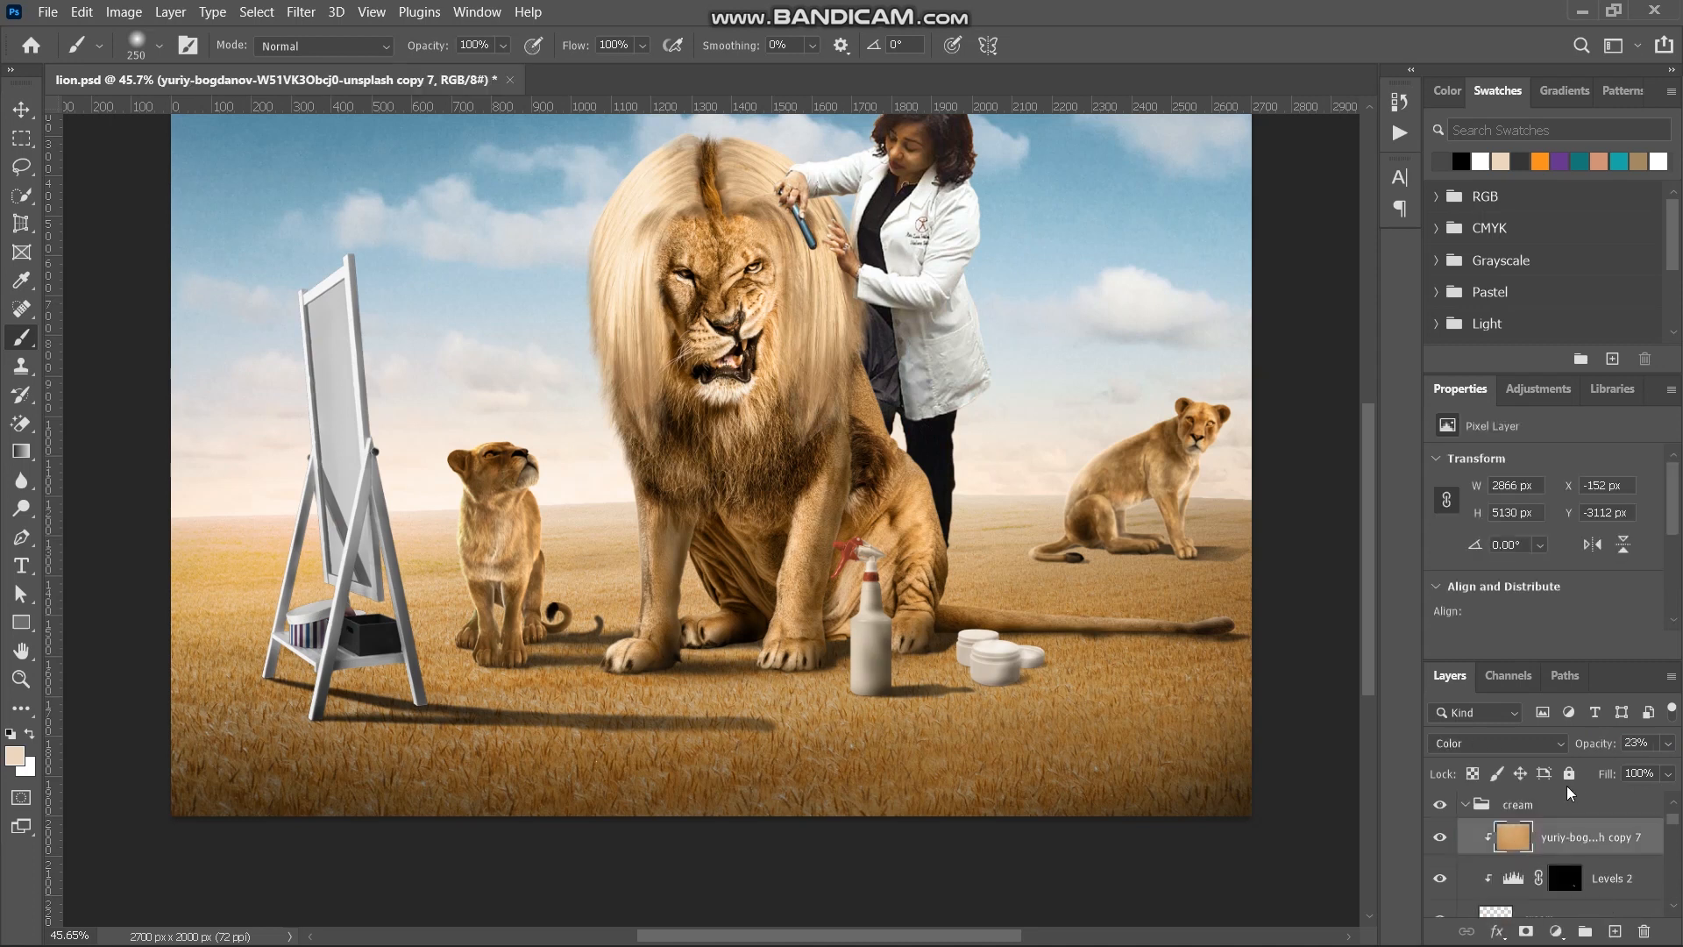
pyautogui.moveTo(1591, 747); pyautogui.dragTo(1601, 746)
pyautogui.scroll(3, 955, 658)
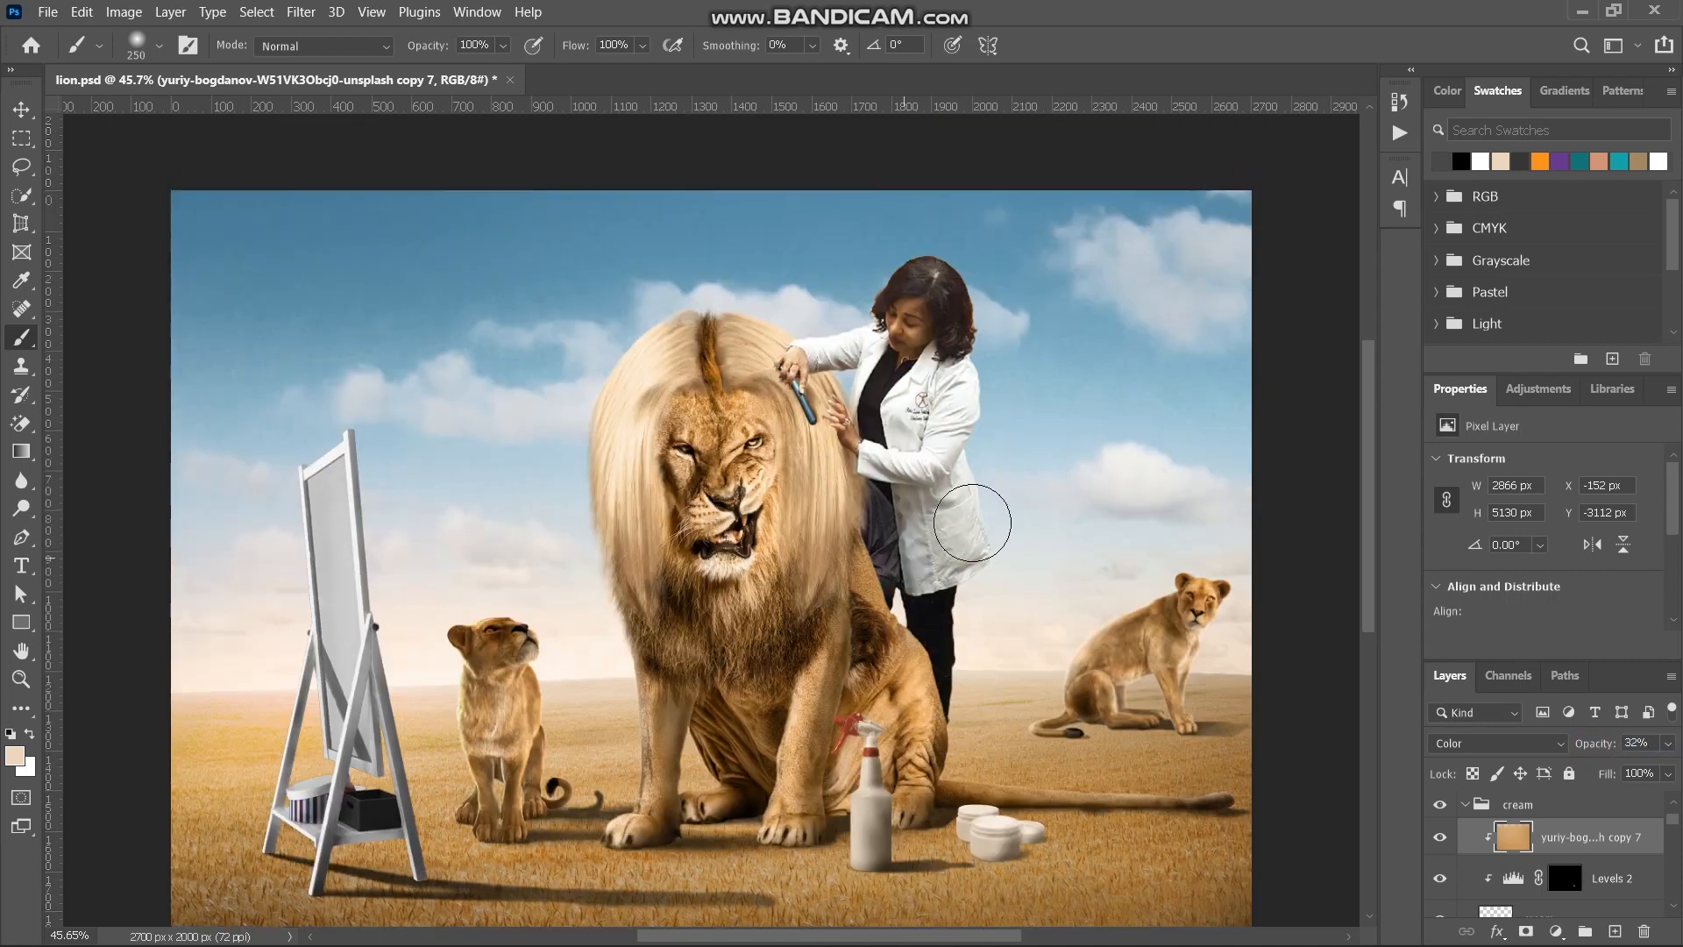
pyautogui.scroll(-5, 972, 524)
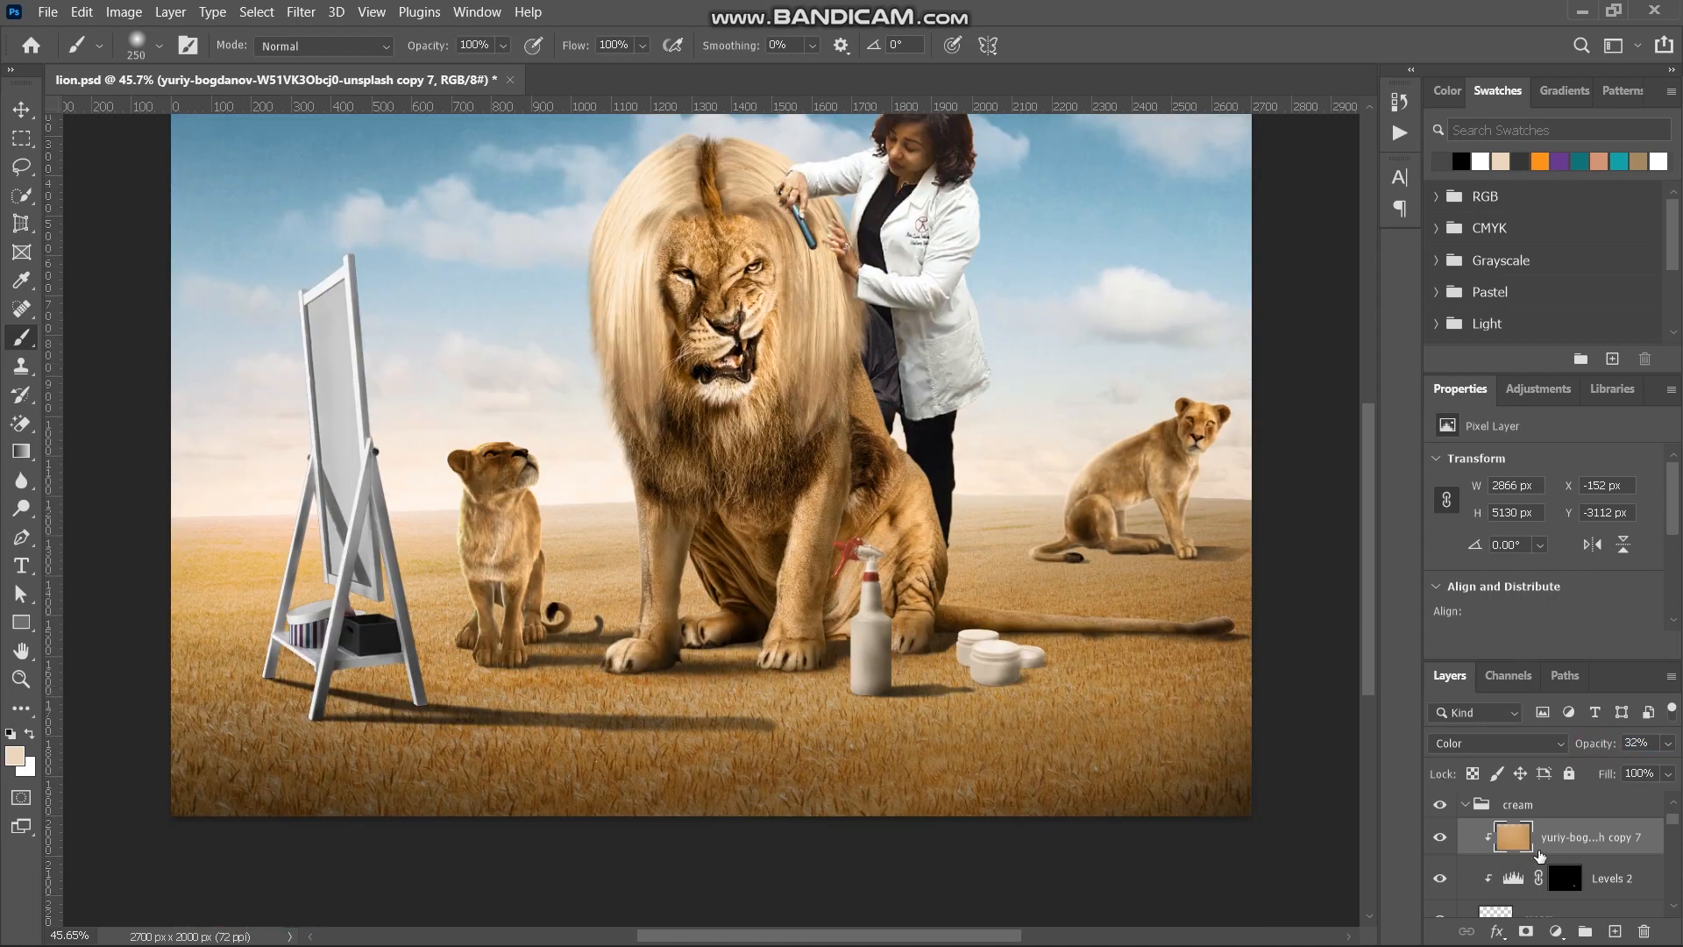
pyautogui.scroll(1, 1540, 855)
# - Copy the cream's tint layer into the mirror group and clip it above Curves 13
pyautogui.click(1466, 863)
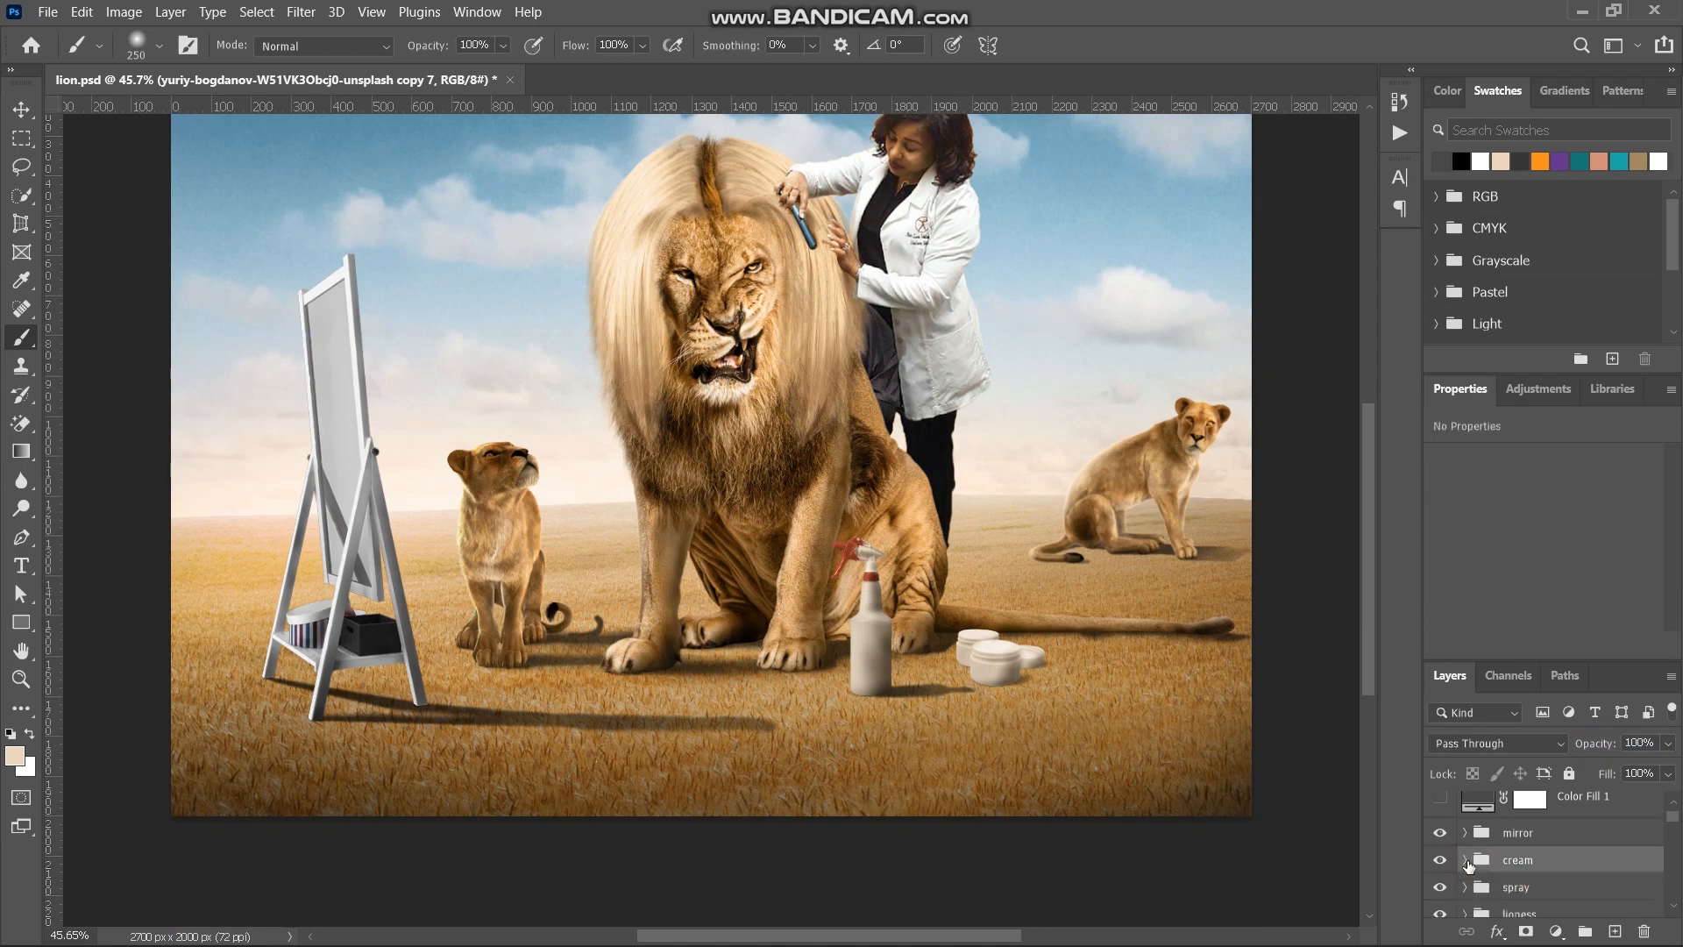
pyautogui.click(1465, 863)
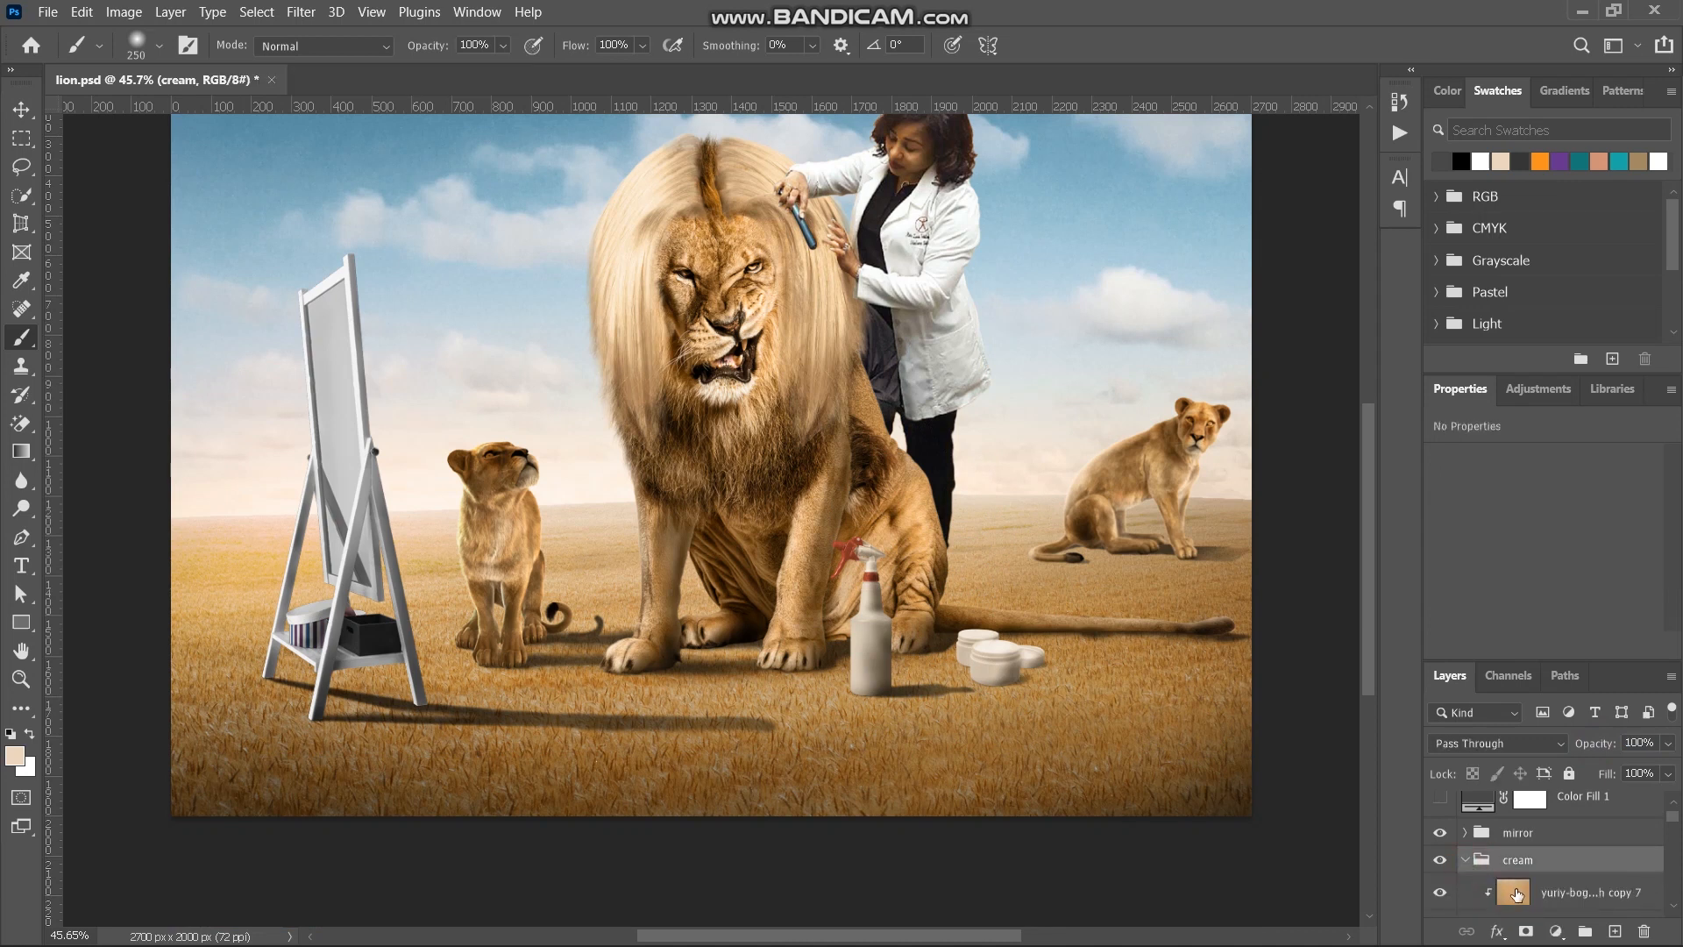
pyautogui.click(1516, 894)
pyautogui.moveTo(1517, 894); pyautogui.dragTo(1516, 839)
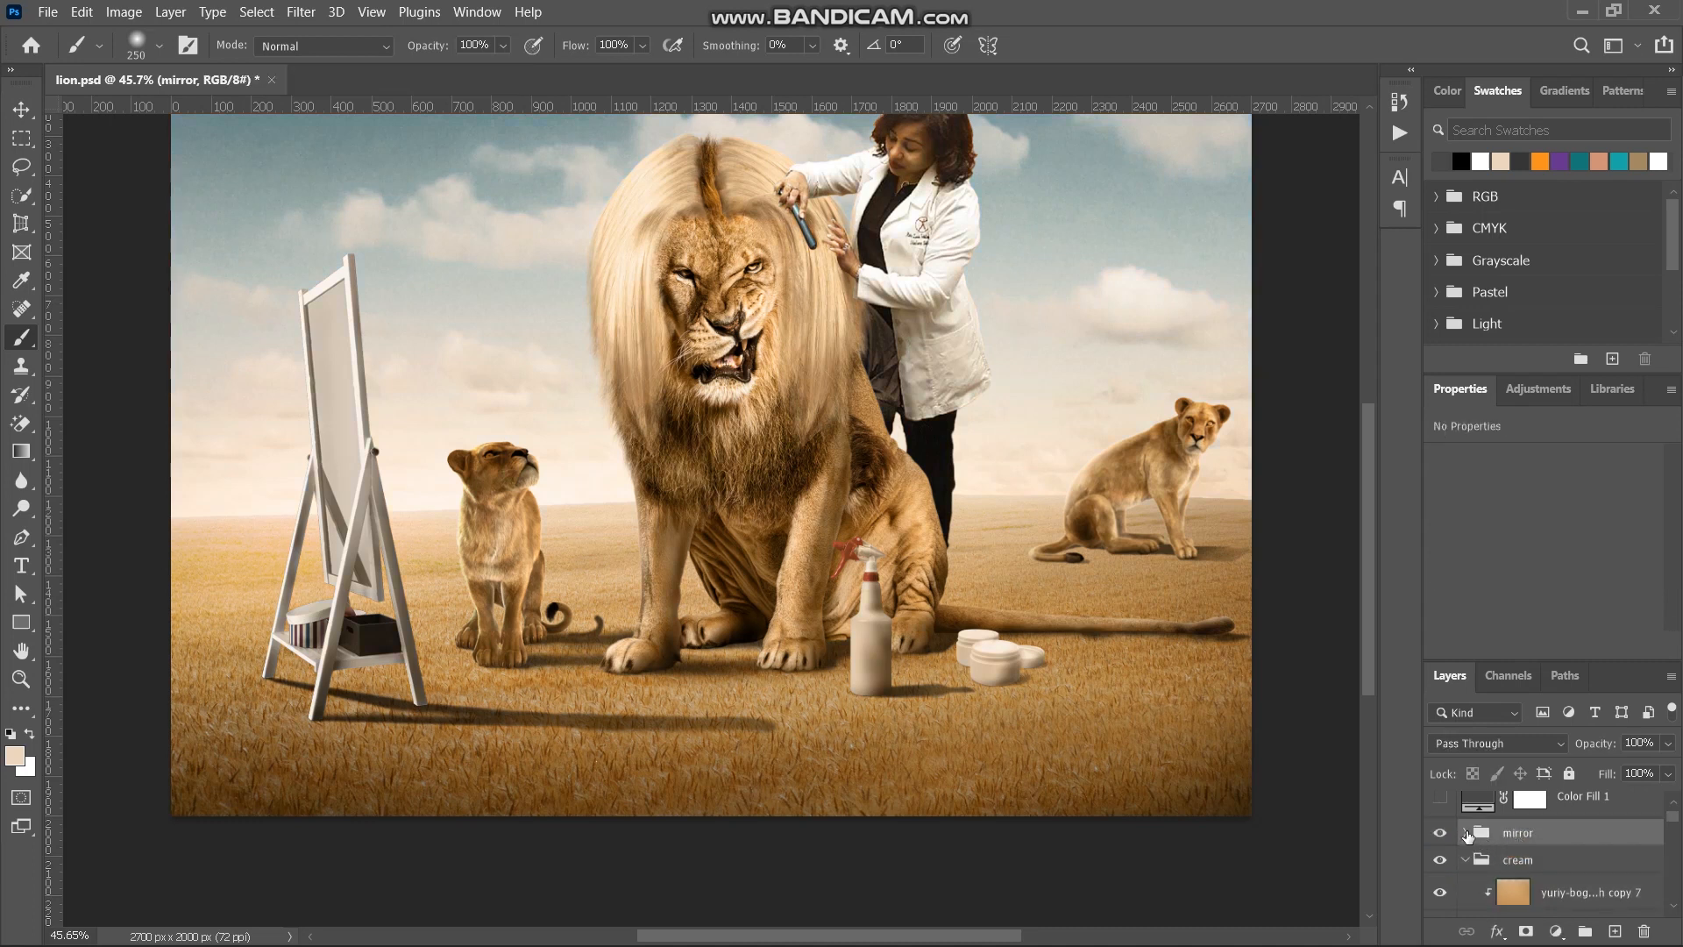
pyautogui.click(1465, 860)
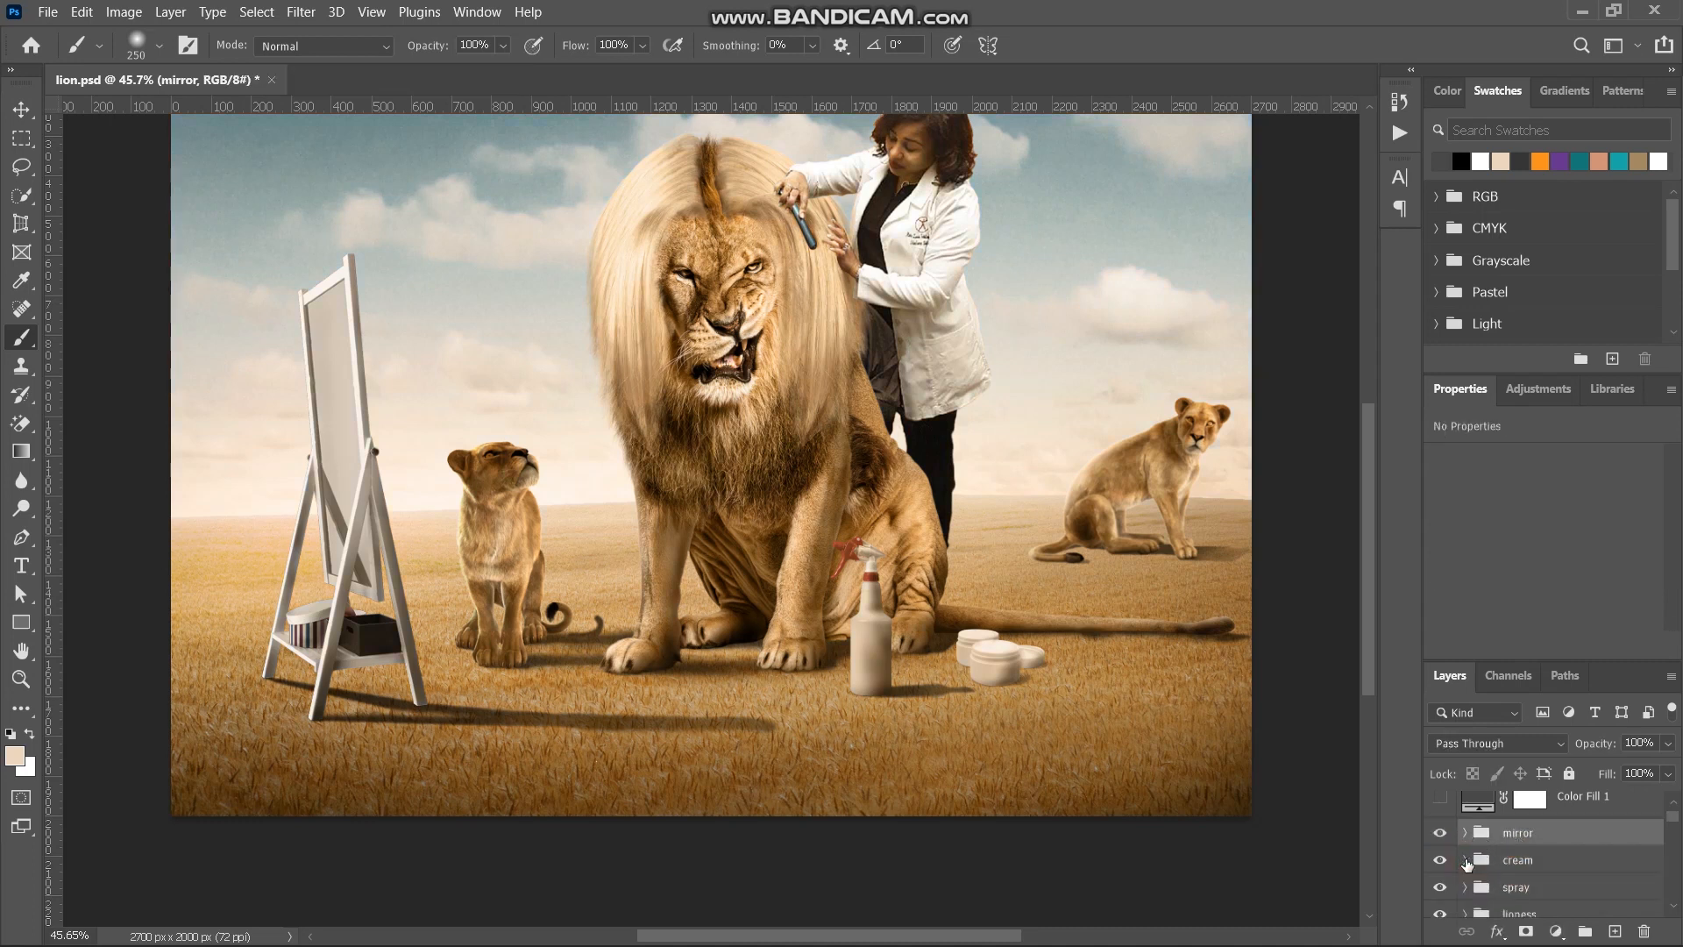
pyautogui.click(1464, 833)
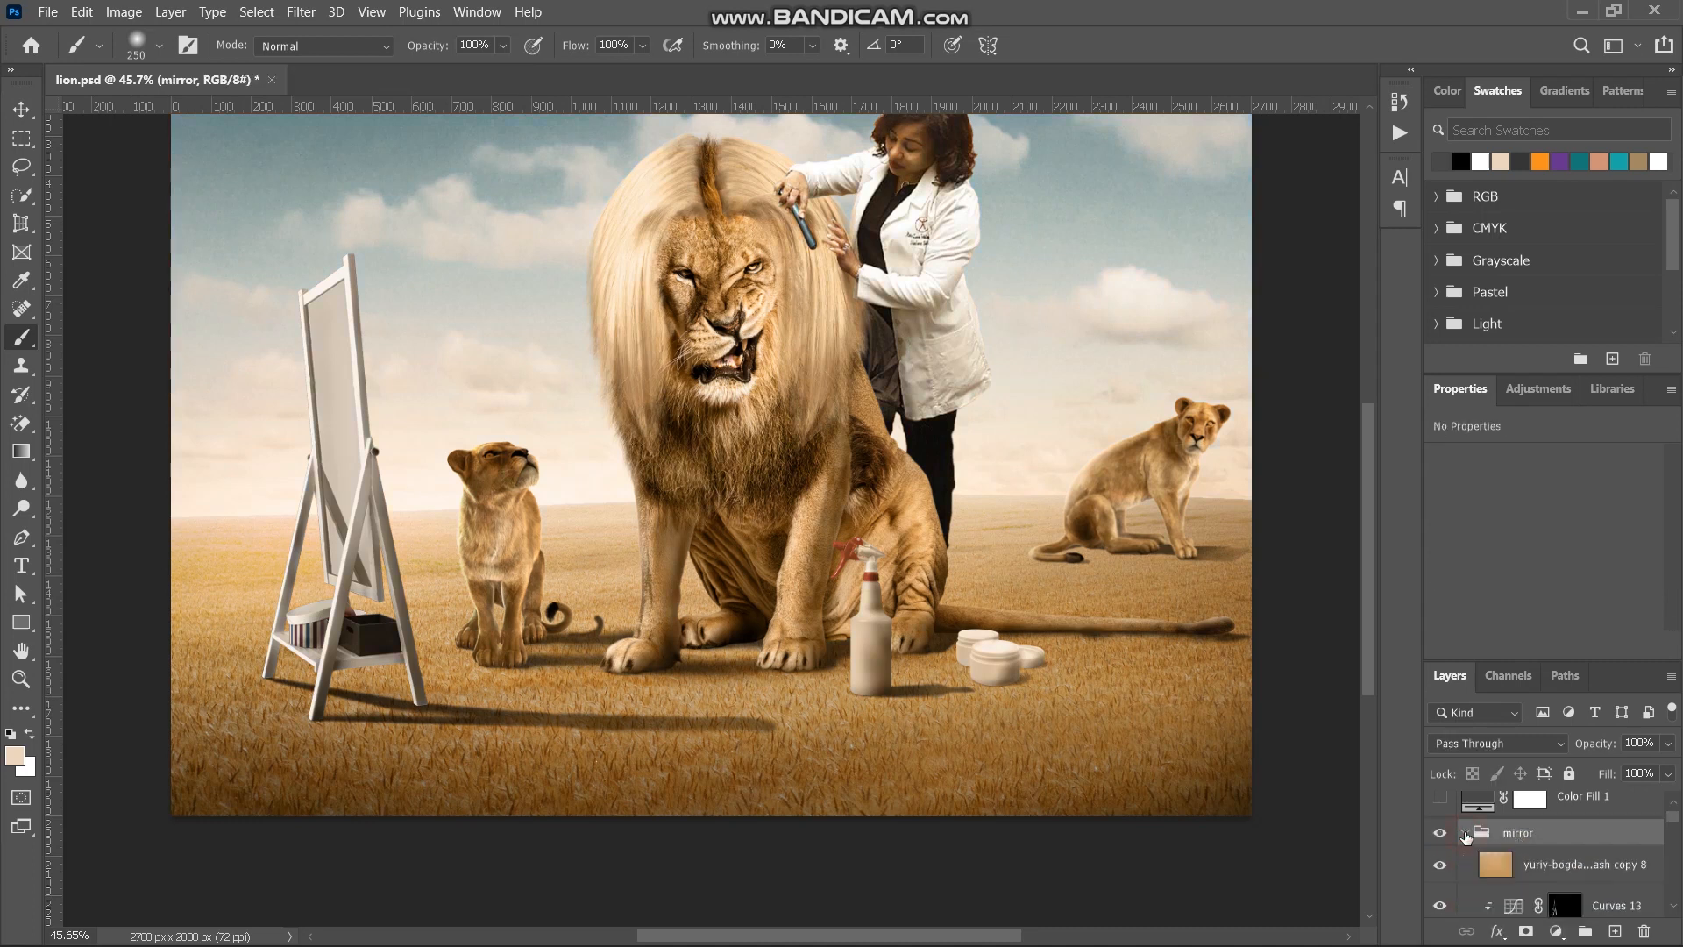
pyautogui.click(1541, 874)
pyautogui.hotkey('ctrl', 'alt', 'g')
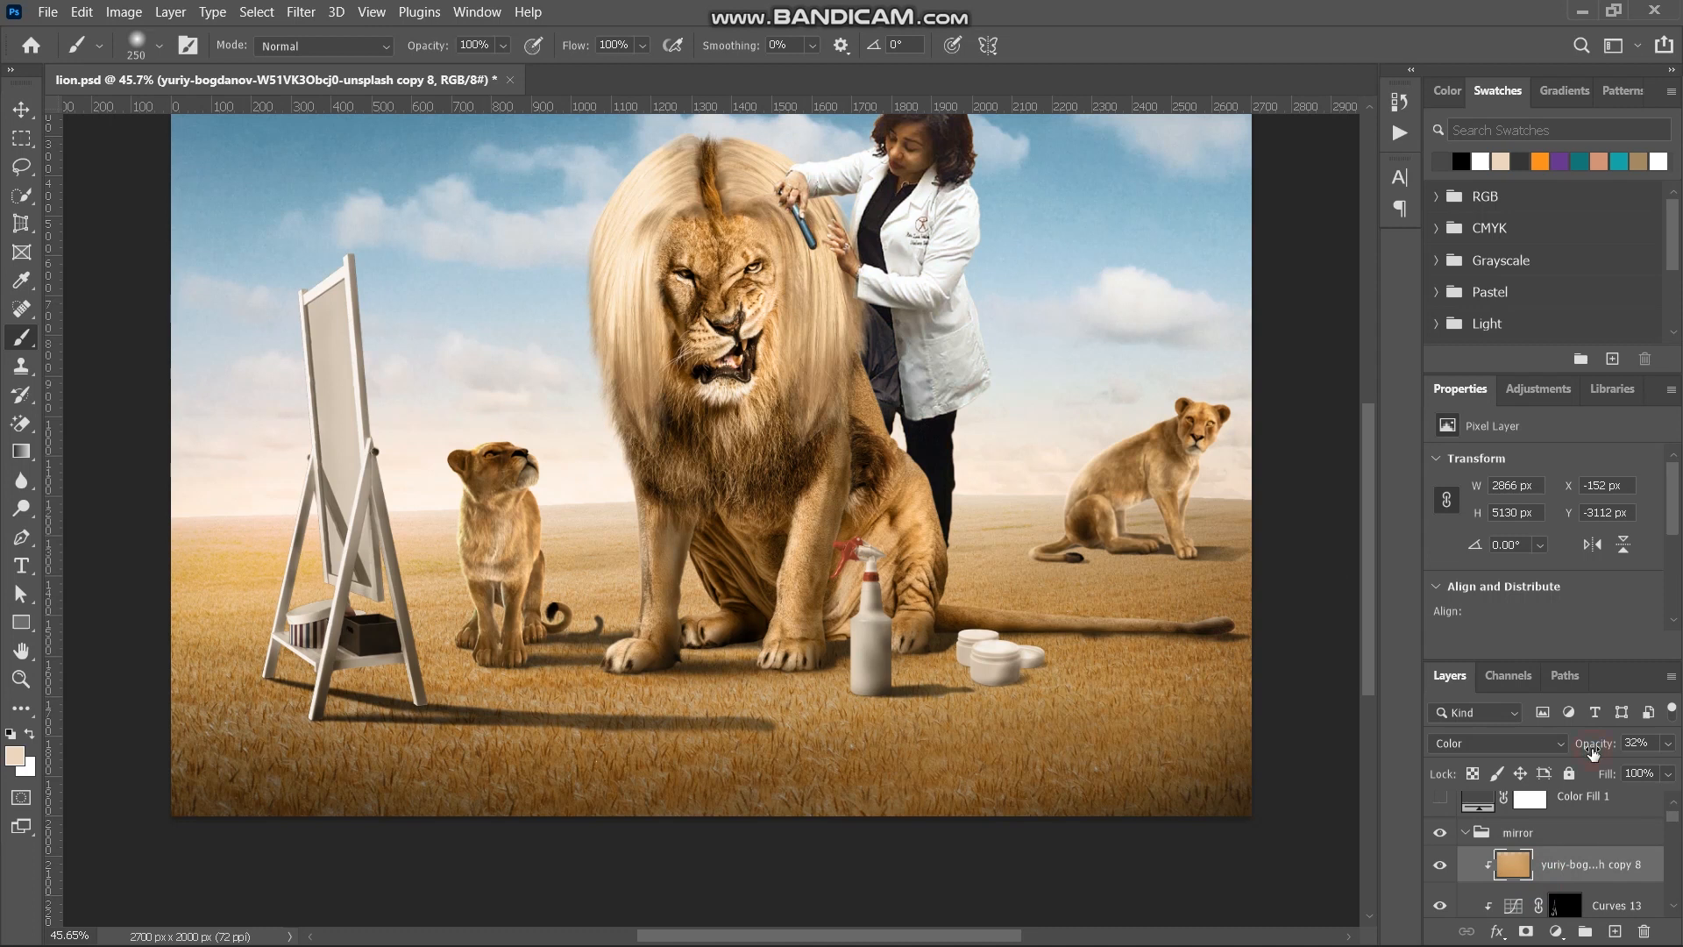
# - Raise the opacity of the mirror's clipped tint layer for a warmer frame, and collapse the mirror group
pyautogui.moveTo(1593, 751); pyautogui.dragTo(1606, 749)
pyautogui.click(1462, 832)
pyautogui.scroll(2, 1463, 836)
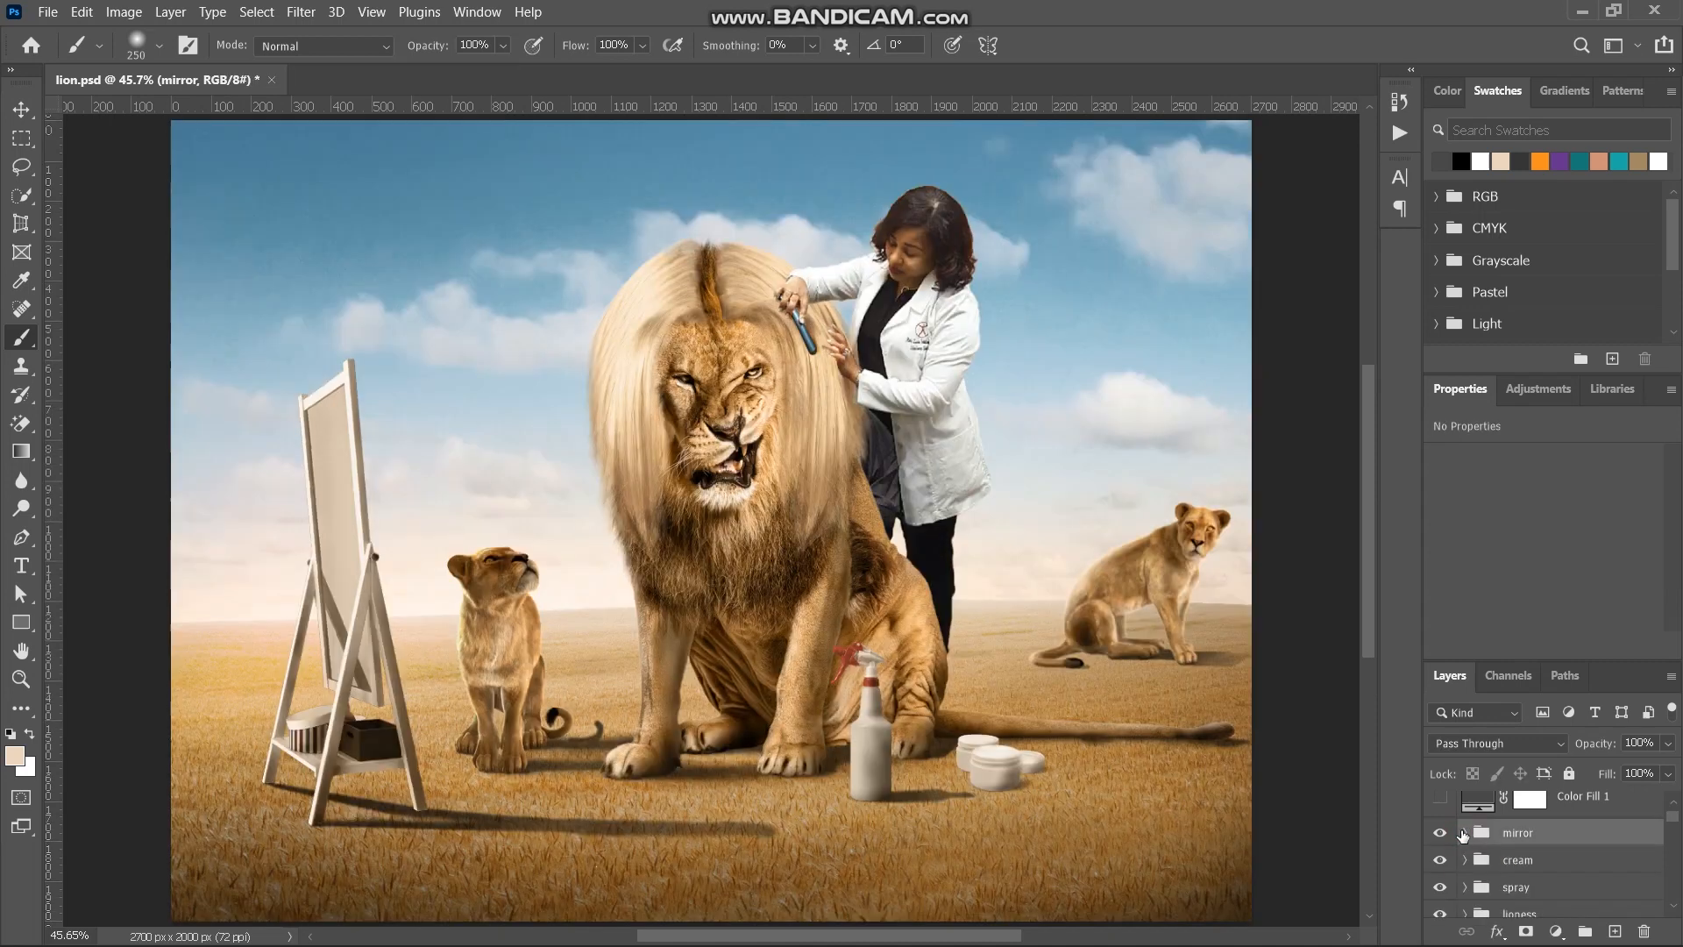
# - Show the grey Color Fill 1, switch its blend mode to Color to check the tones, and delete the fill layer
pyautogui.click(1440, 840)
pyautogui.click(1491, 852)
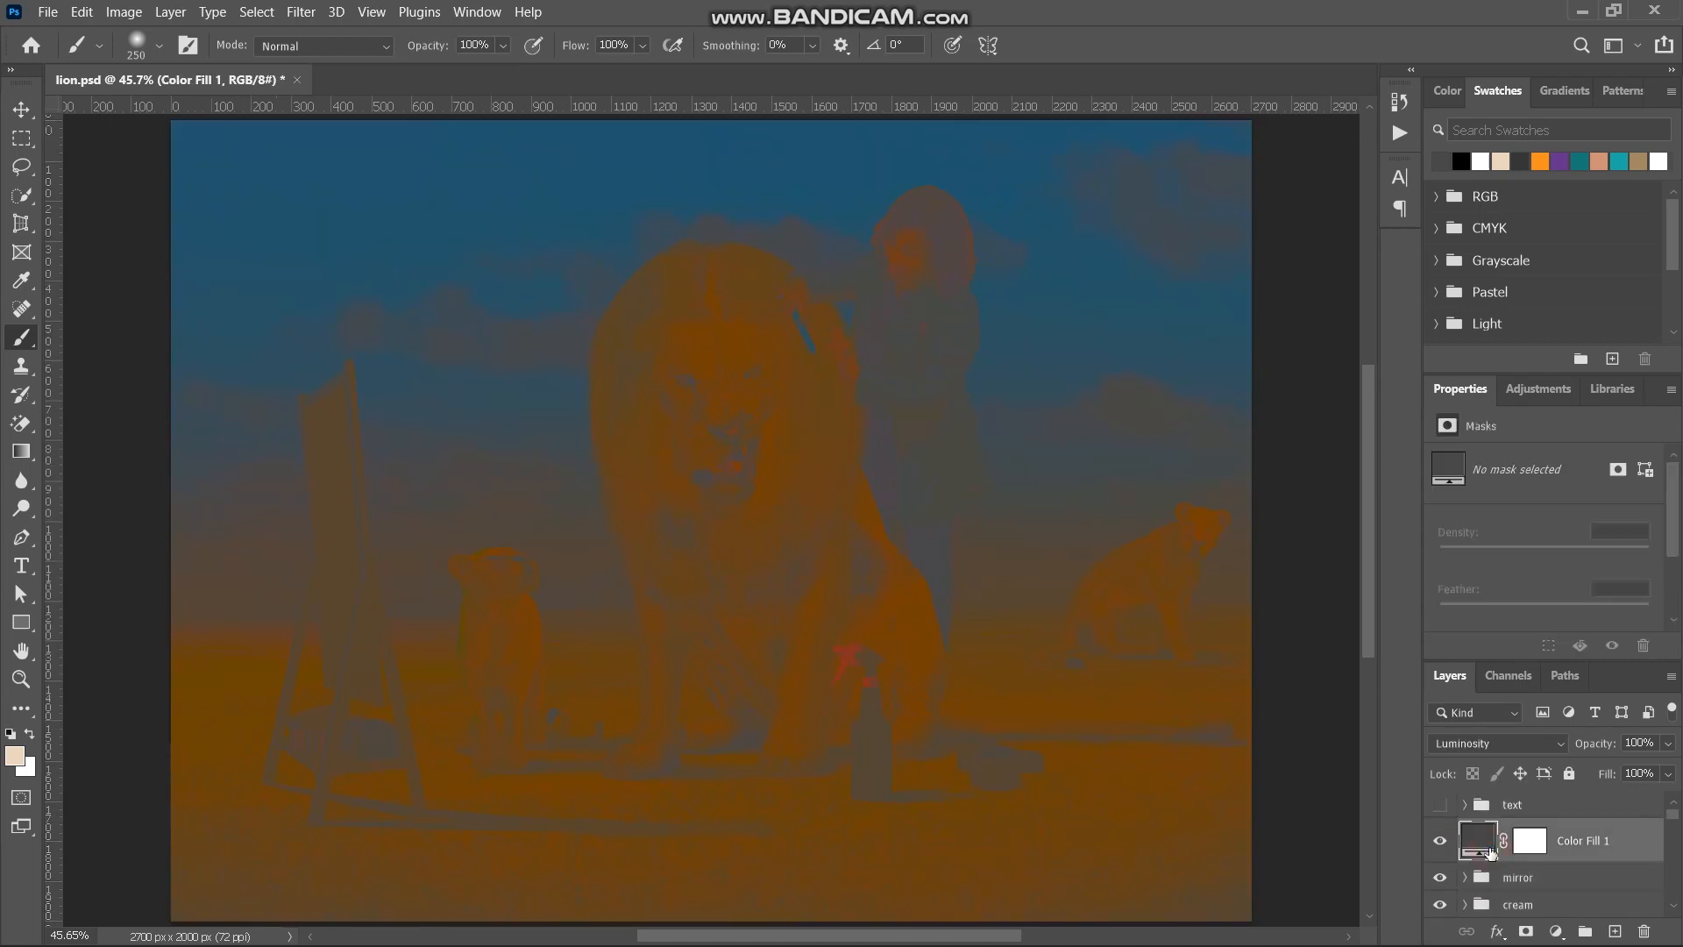
pyautogui.click(1555, 748)
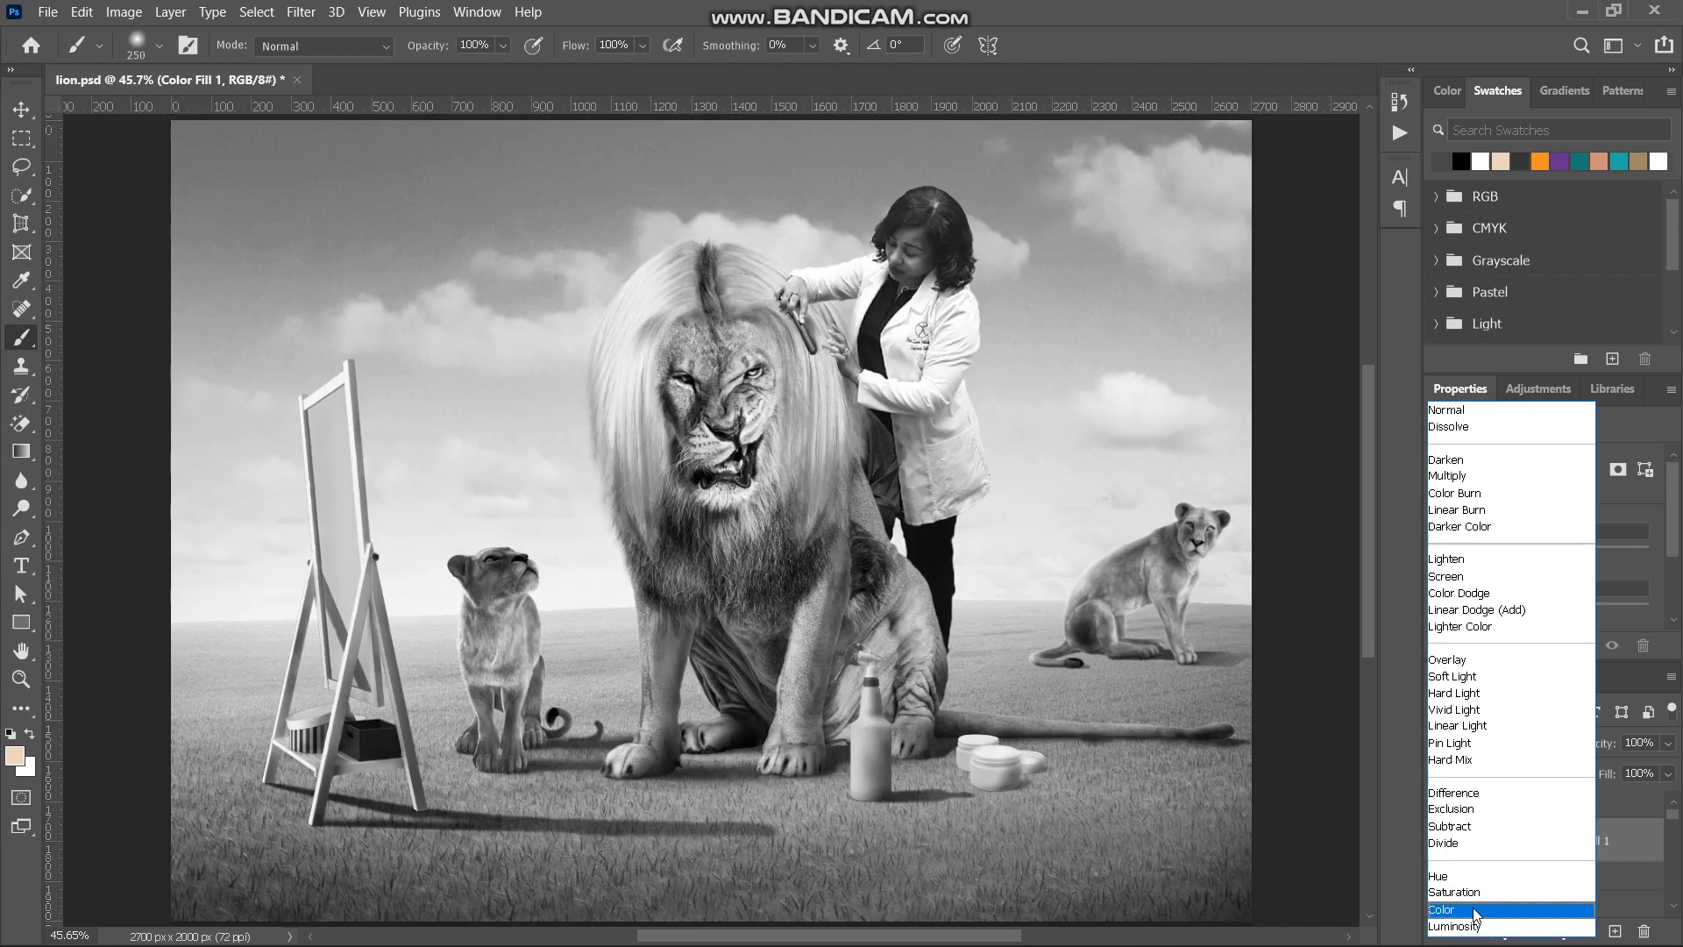
pyautogui.click(1476, 911)
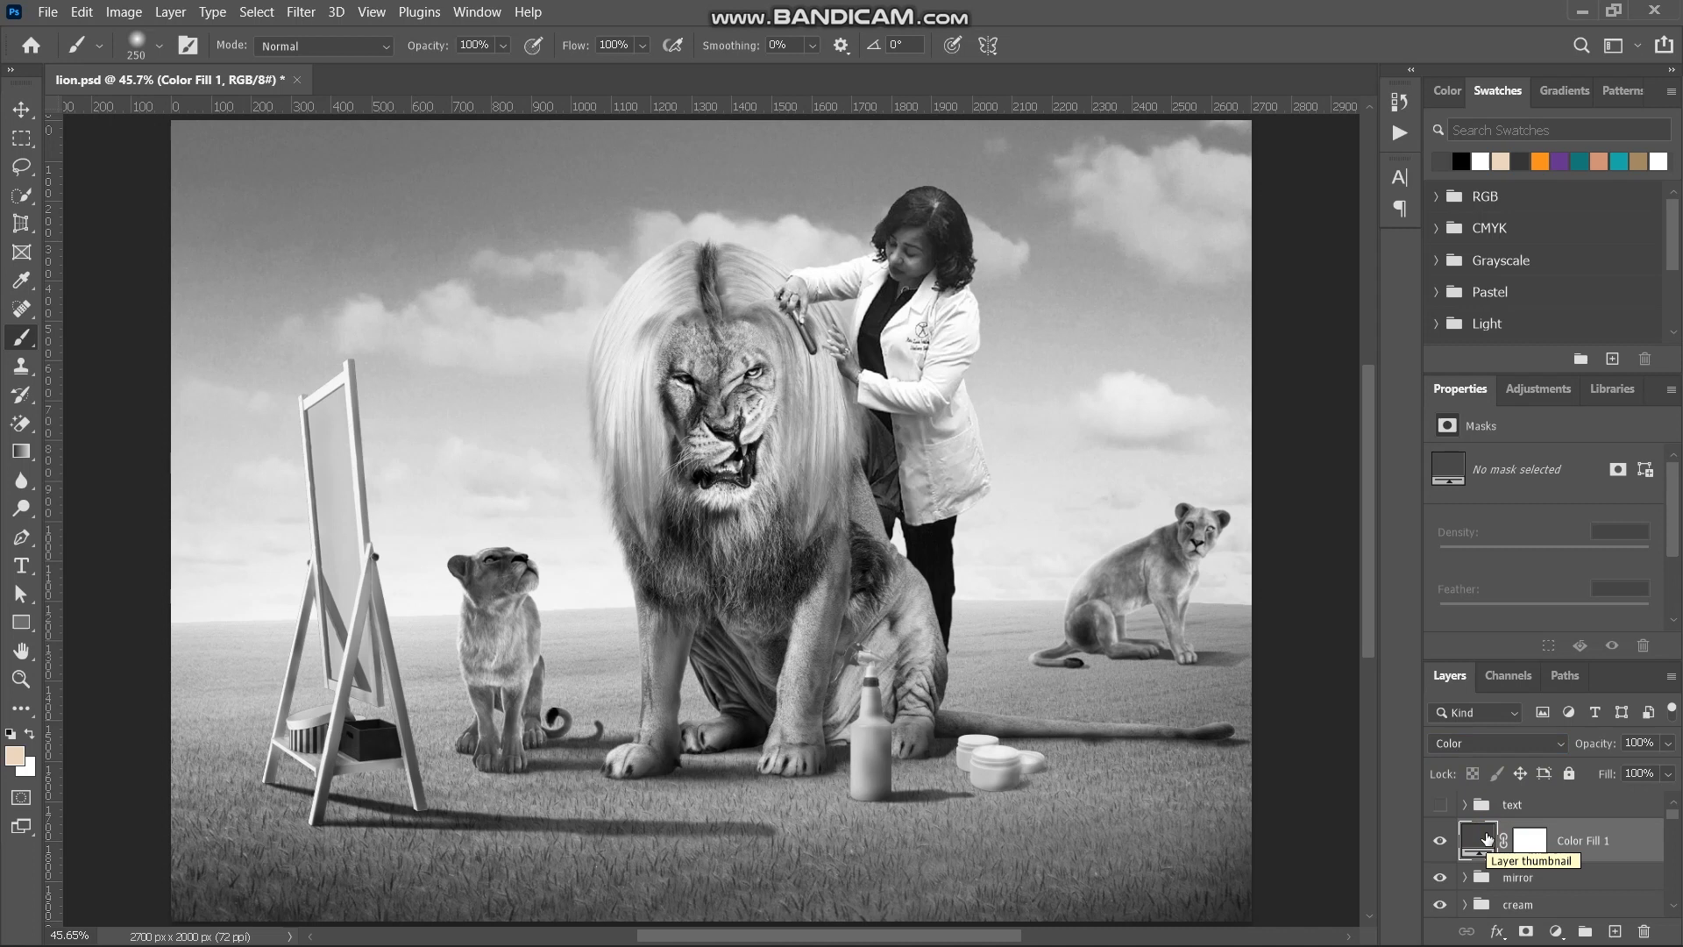
pyautogui.press('Delete')
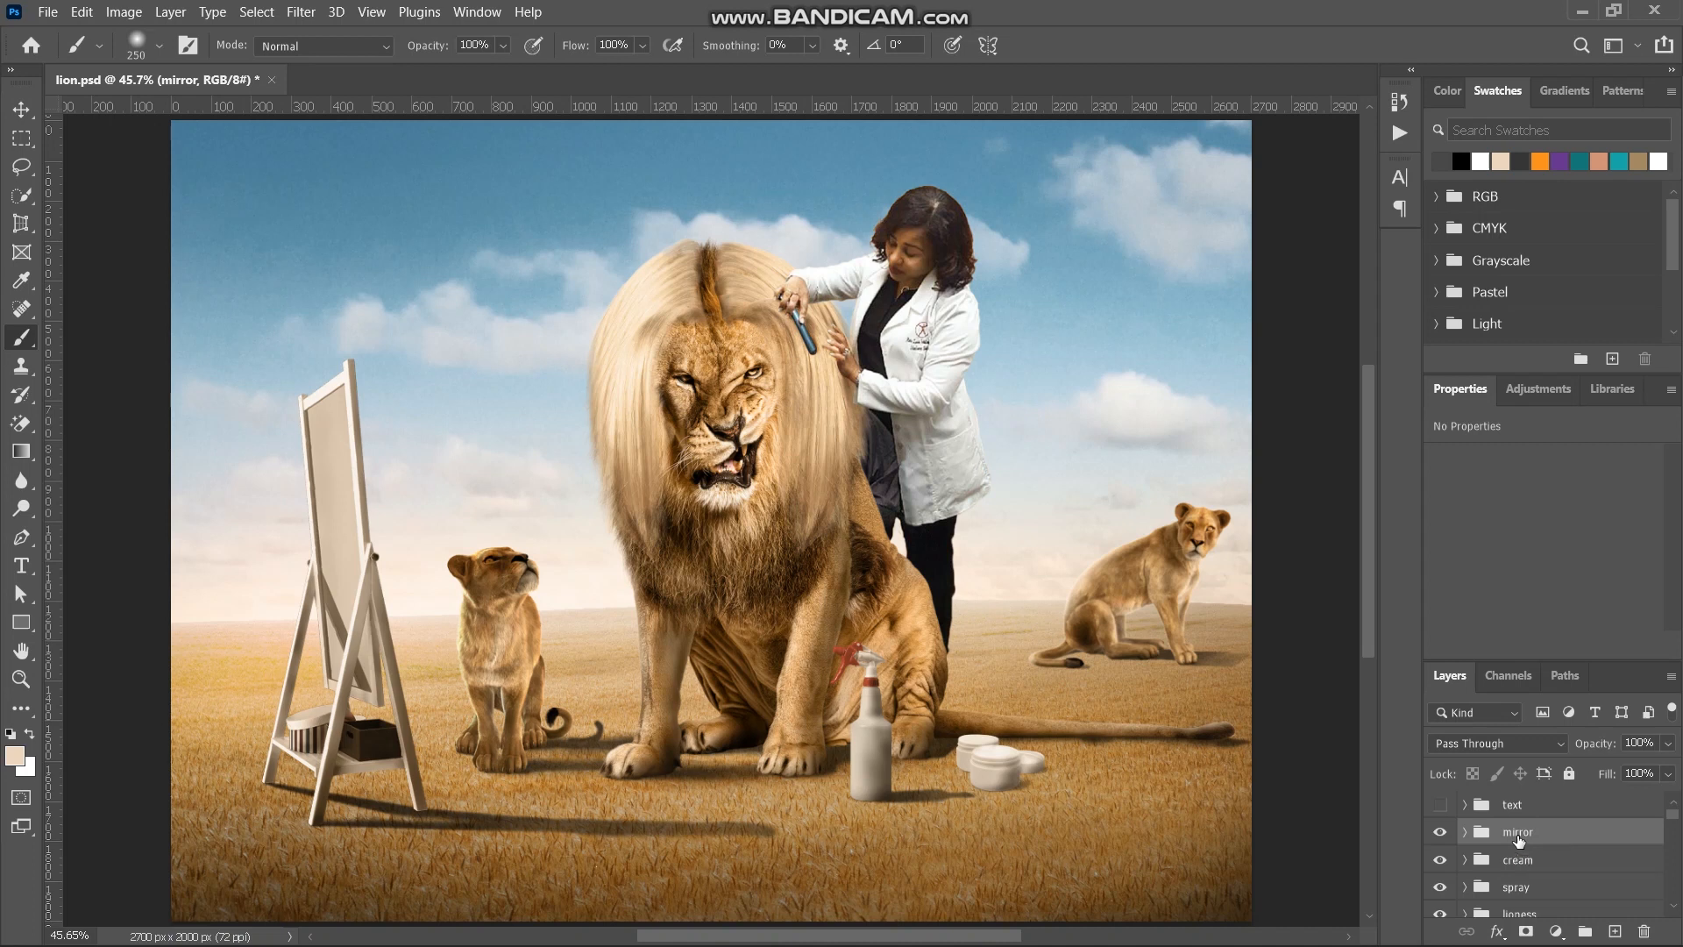
# - Stamp all visible layers into a new layer above the mirror group and convert it to a smart object
pyautogui.hotkey('ctrl', 'shift', 'alt', 'e')
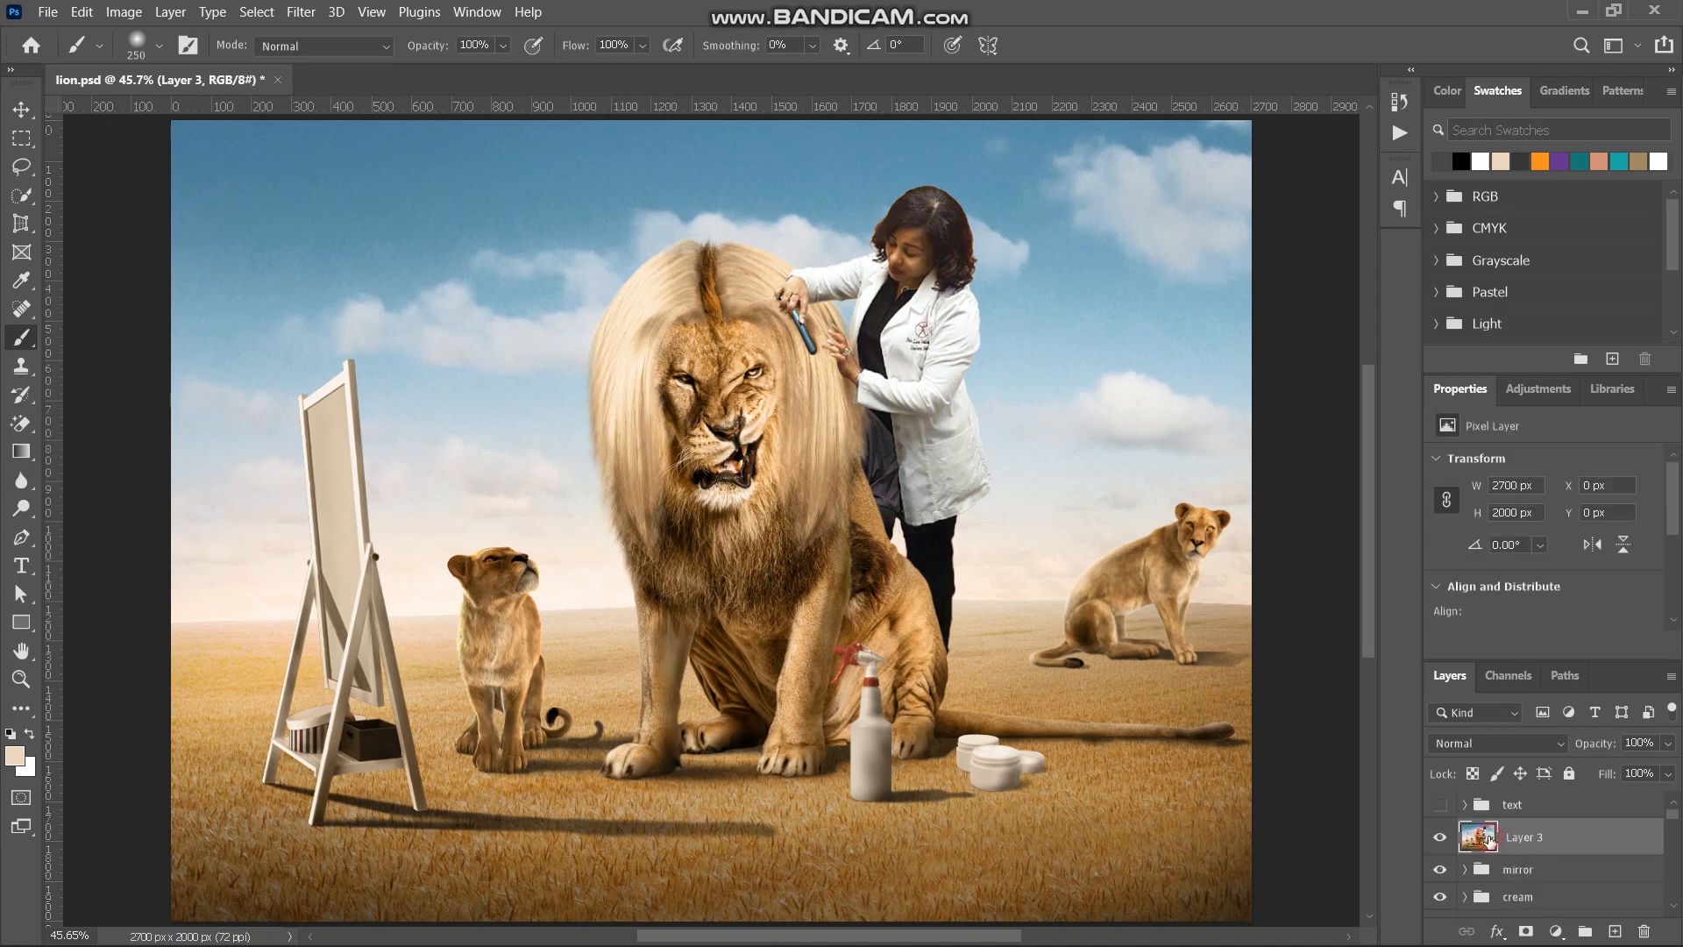
pyautogui.click(302, 13)
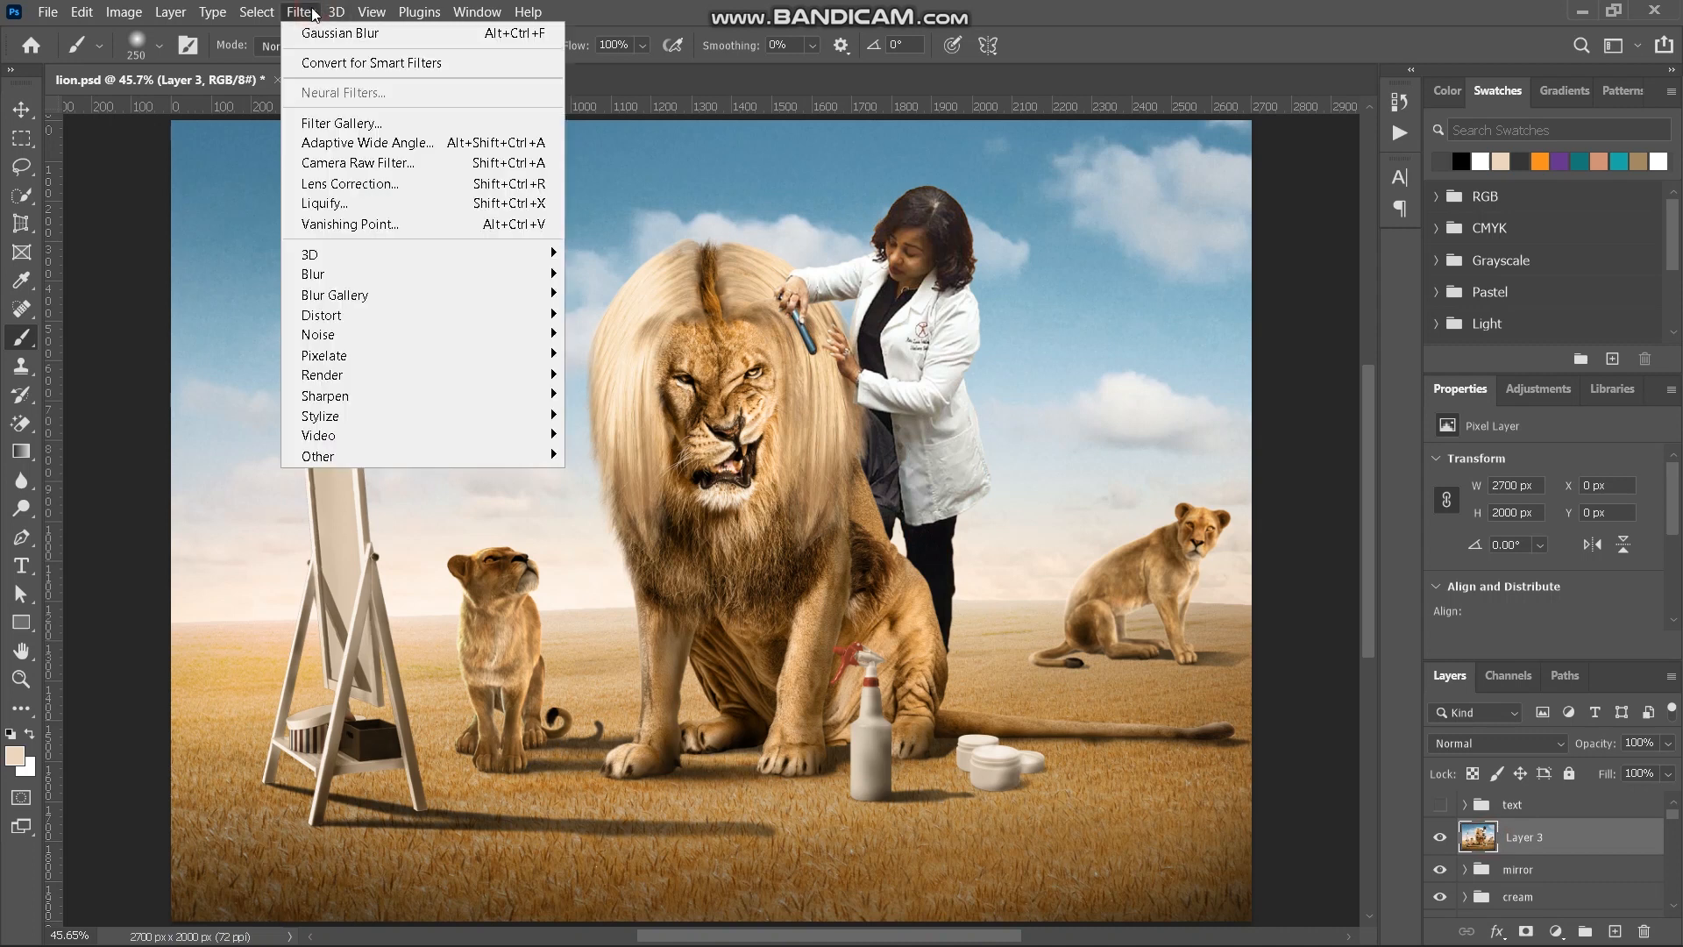
pyautogui.click(350, 63)
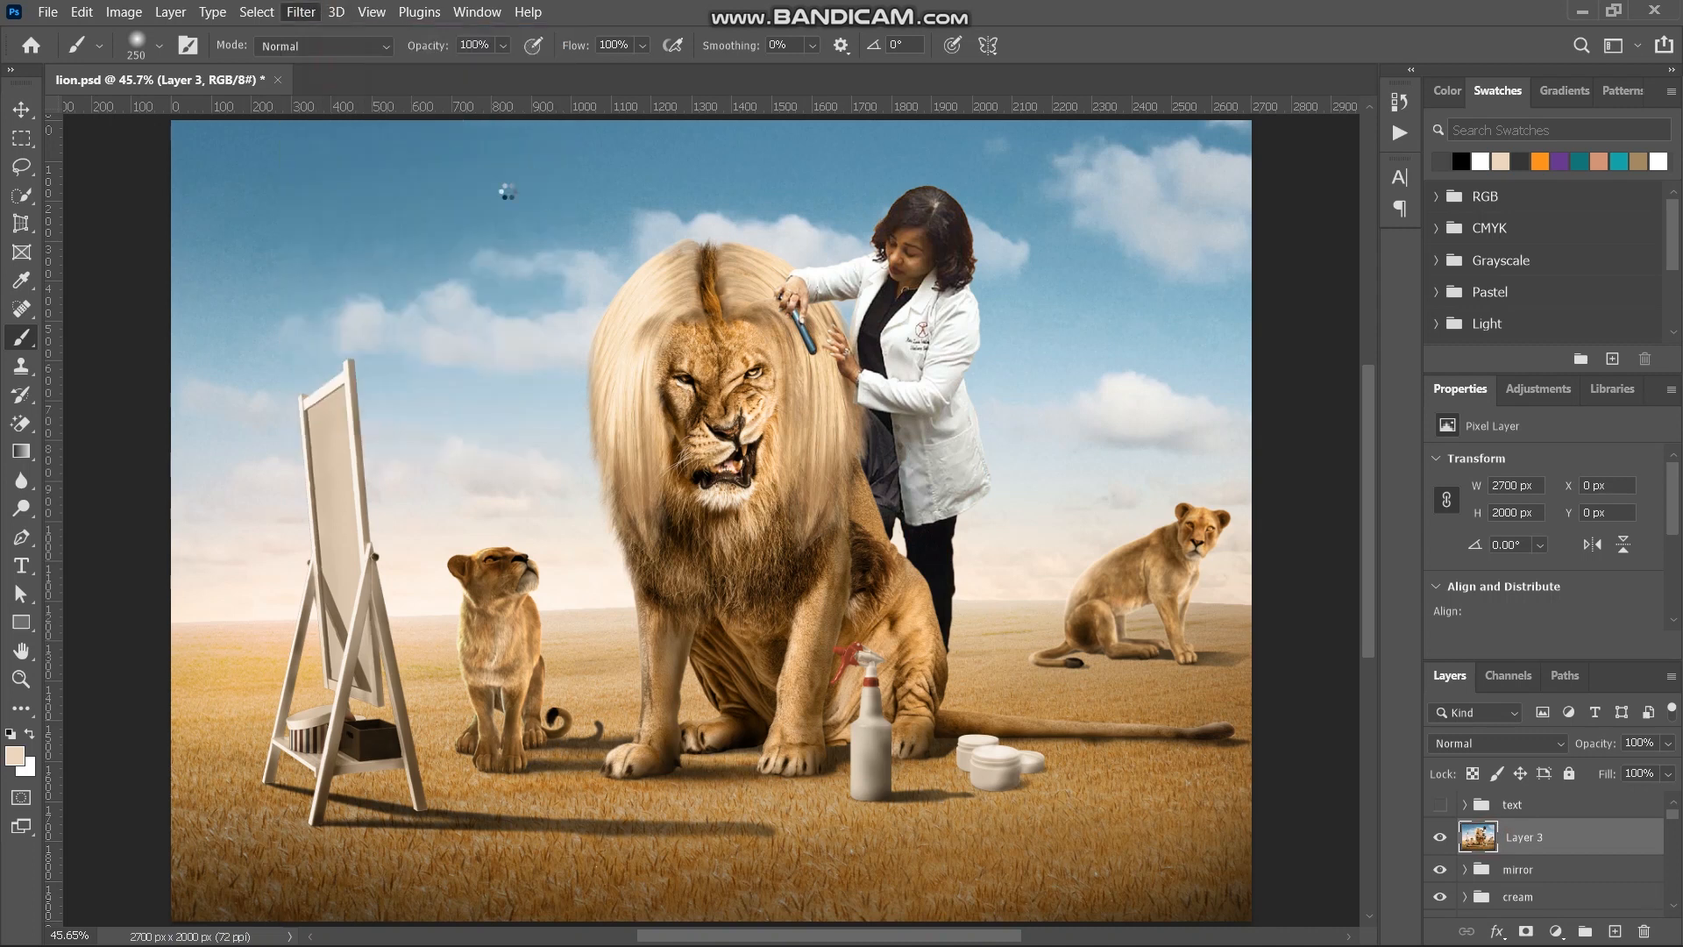
# - Open the Camera Raw Filter on the stamped layer and set Temperature to +3 and Exposure to +0.20
pyautogui.click(308, 10)
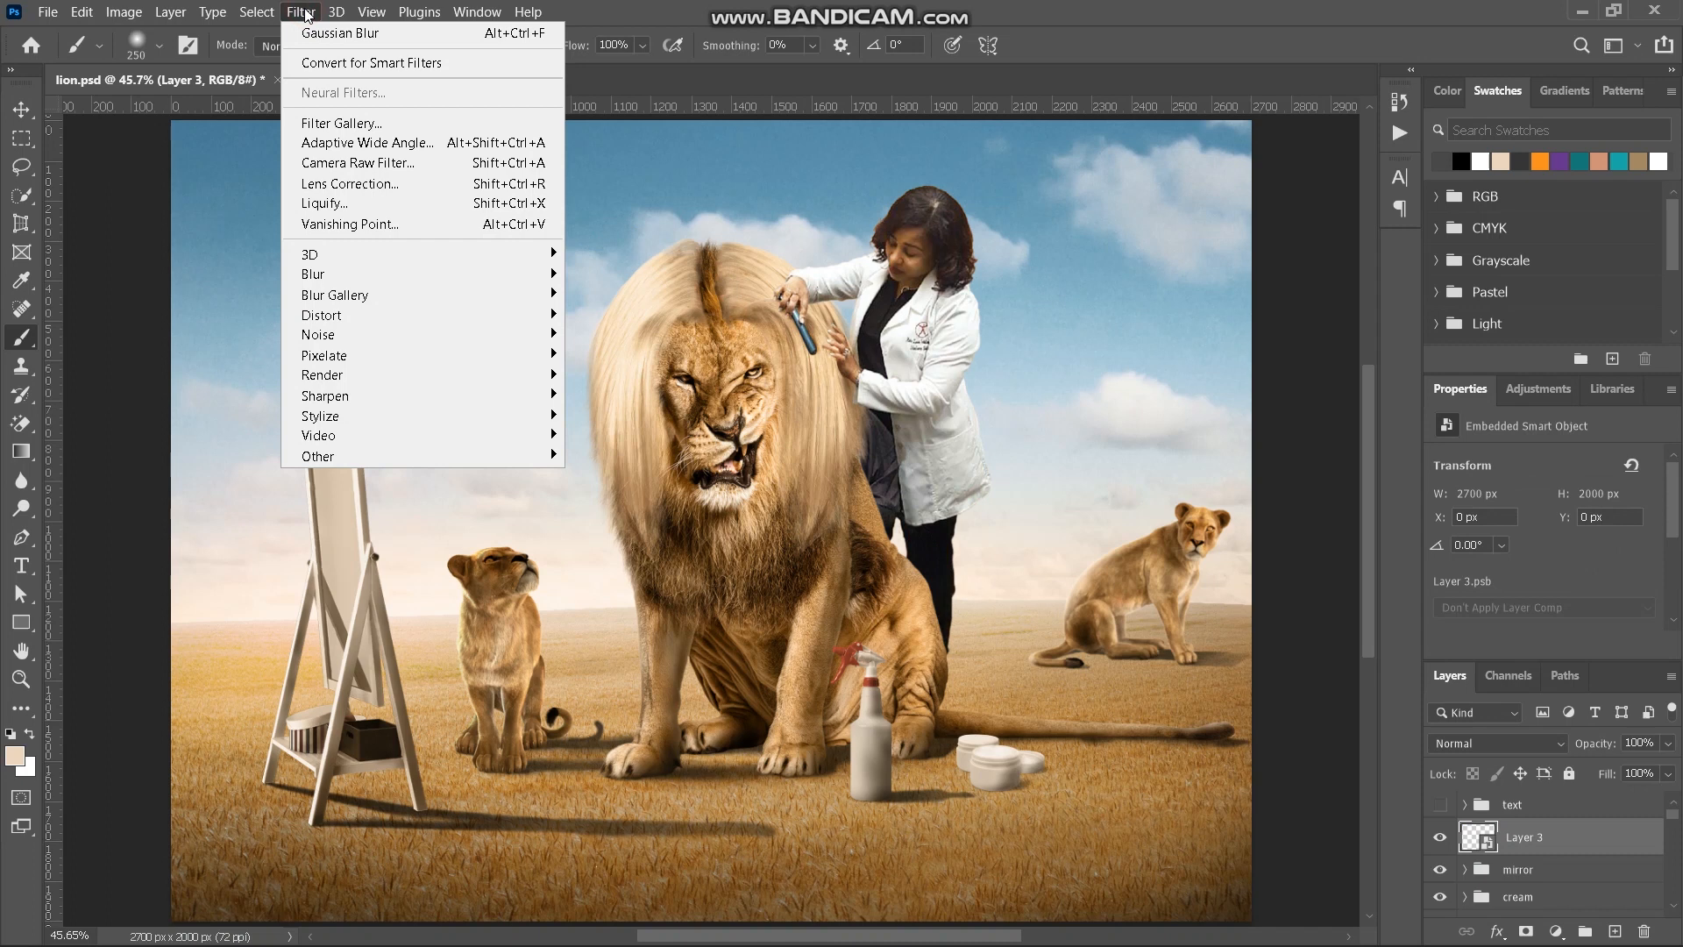
pyautogui.click(386, 163)
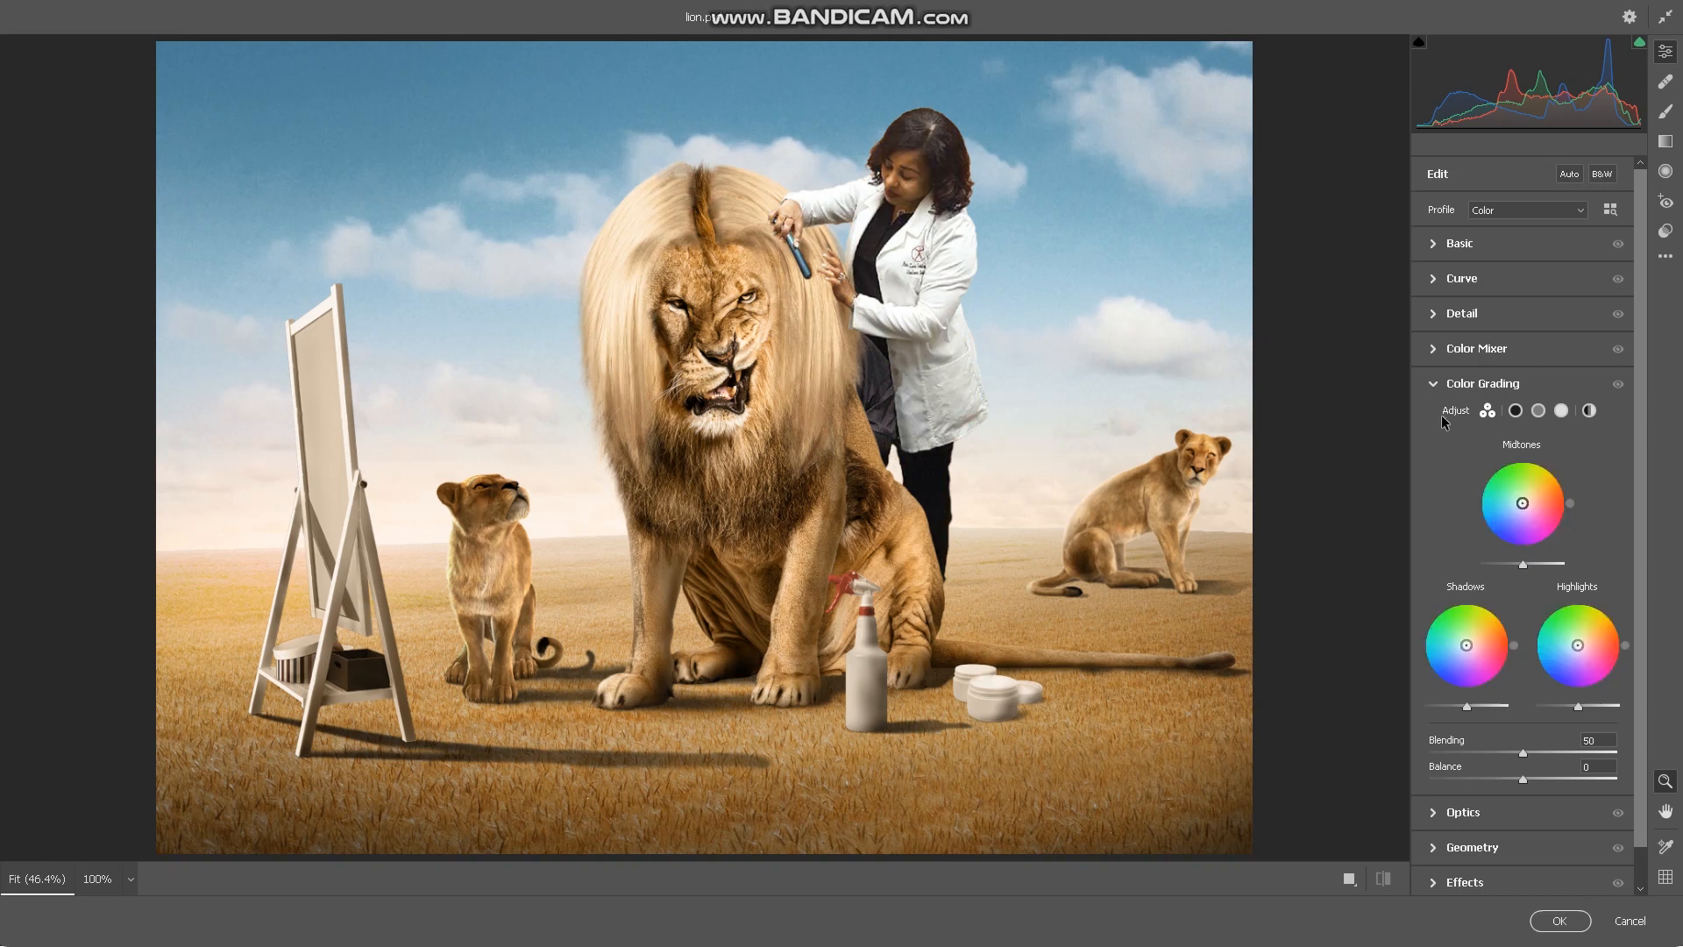
pyautogui.click(1433, 385)
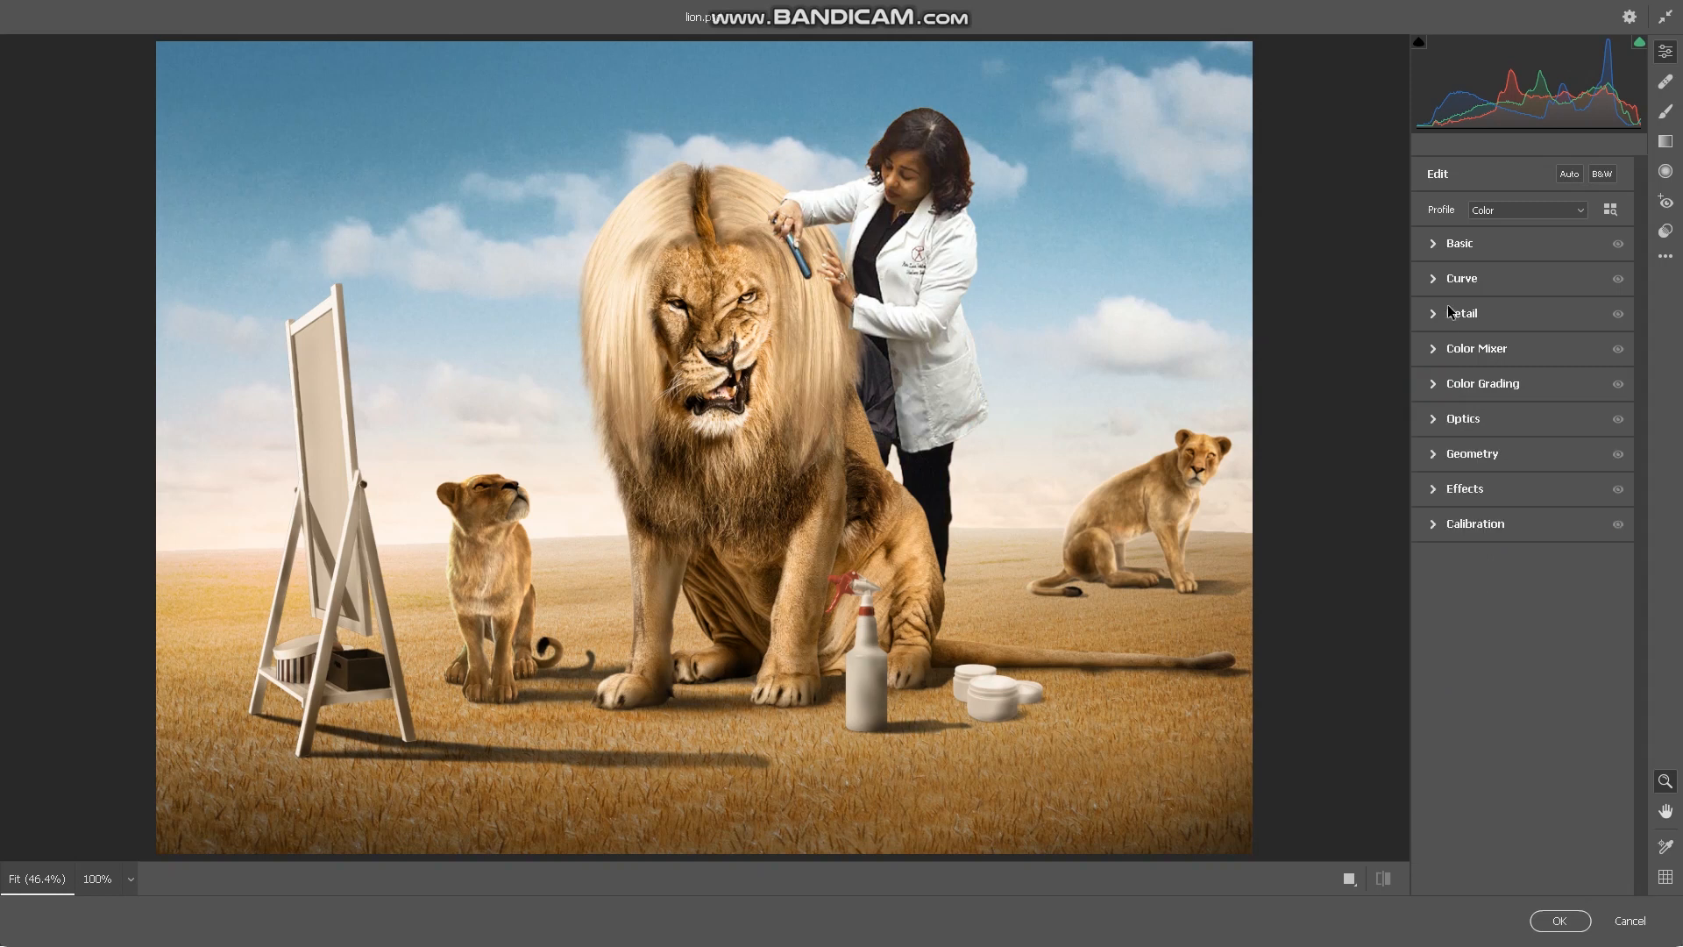
pyautogui.click(1473, 244)
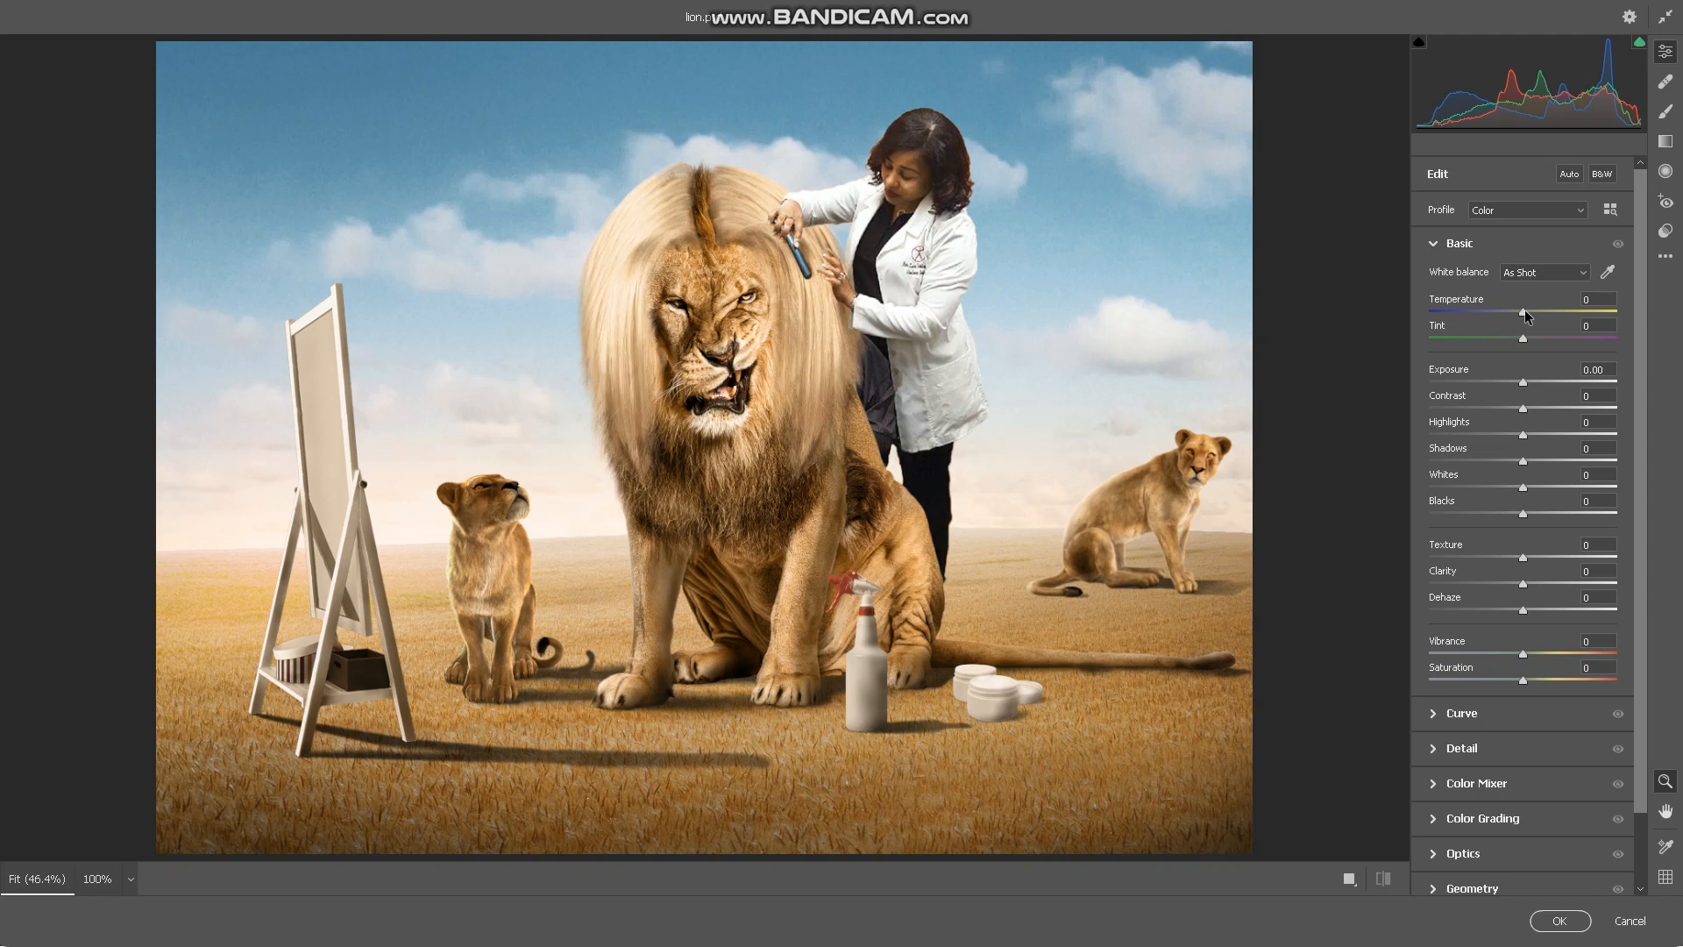
pyautogui.moveTo(1524, 309)
pyautogui.mouseDown()
pyautogui.moveTo(1601, 312)
pyautogui.moveTo(1413, 333)
pyautogui.moveTo(1527, 323)
pyautogui.mouseUp()
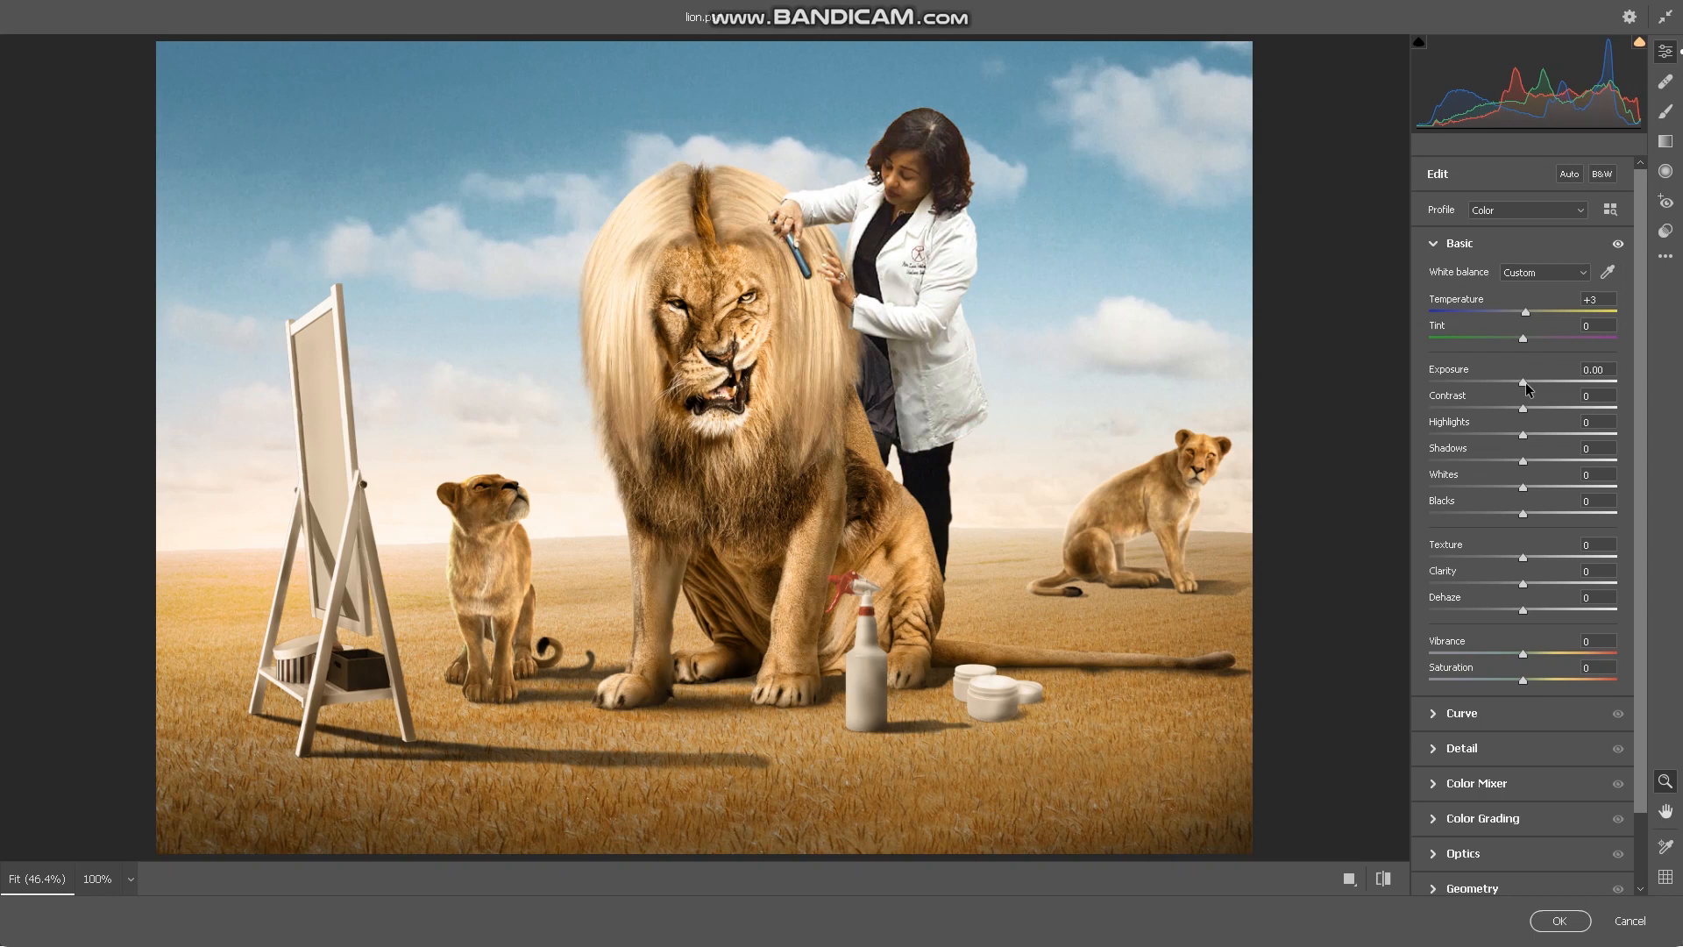
pyautogui.moveTo(1524, 382)
pyautogui.mouseDown()
pyautogui.moveTo(1490, 386)
pyautogui.moveTo(1528, 391)
pyautogui.mouseUp()
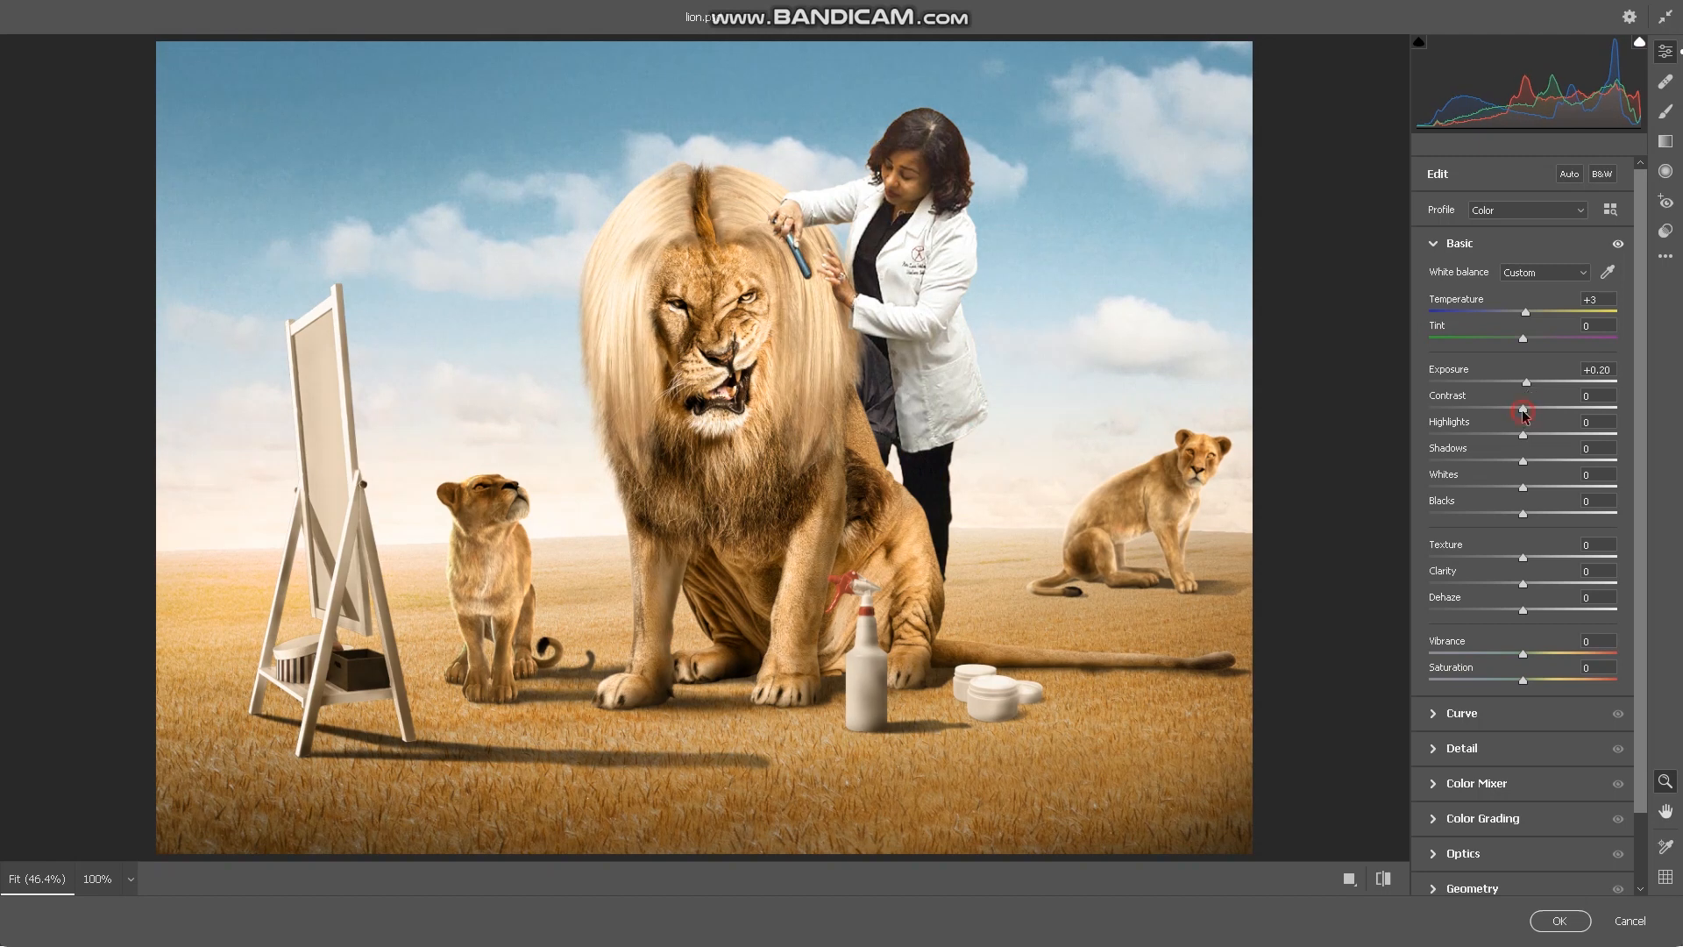
# - Set Contrast to +2, Highlights to -1, Whites to -8, Texture to +3 and Clarity to +6 in the Basic settings
pyautogui.moveTo(1524, 416); pyautogui.dragTo(1525, 417)
pyautogui.moveTo(1522, 436)
pyautogui.mouseDown()
pyautogui.moveTo(1547, 442)
pyautogui.moveTo(1476, 448)
pyautogui.moveTo(1567, 448)
pyautogui.moveTo(1523, 466)
pyautogui.mouseUp()
pyautogui.moveTo(1523, 493)
pyautogui.mouseDown()
pyautogui.moveTo(1504, 492)
pyautogui.moveTo(1517, 489)
pyautogui.mouseUp()
pyautogui.scroll(-1, 1531, 523)
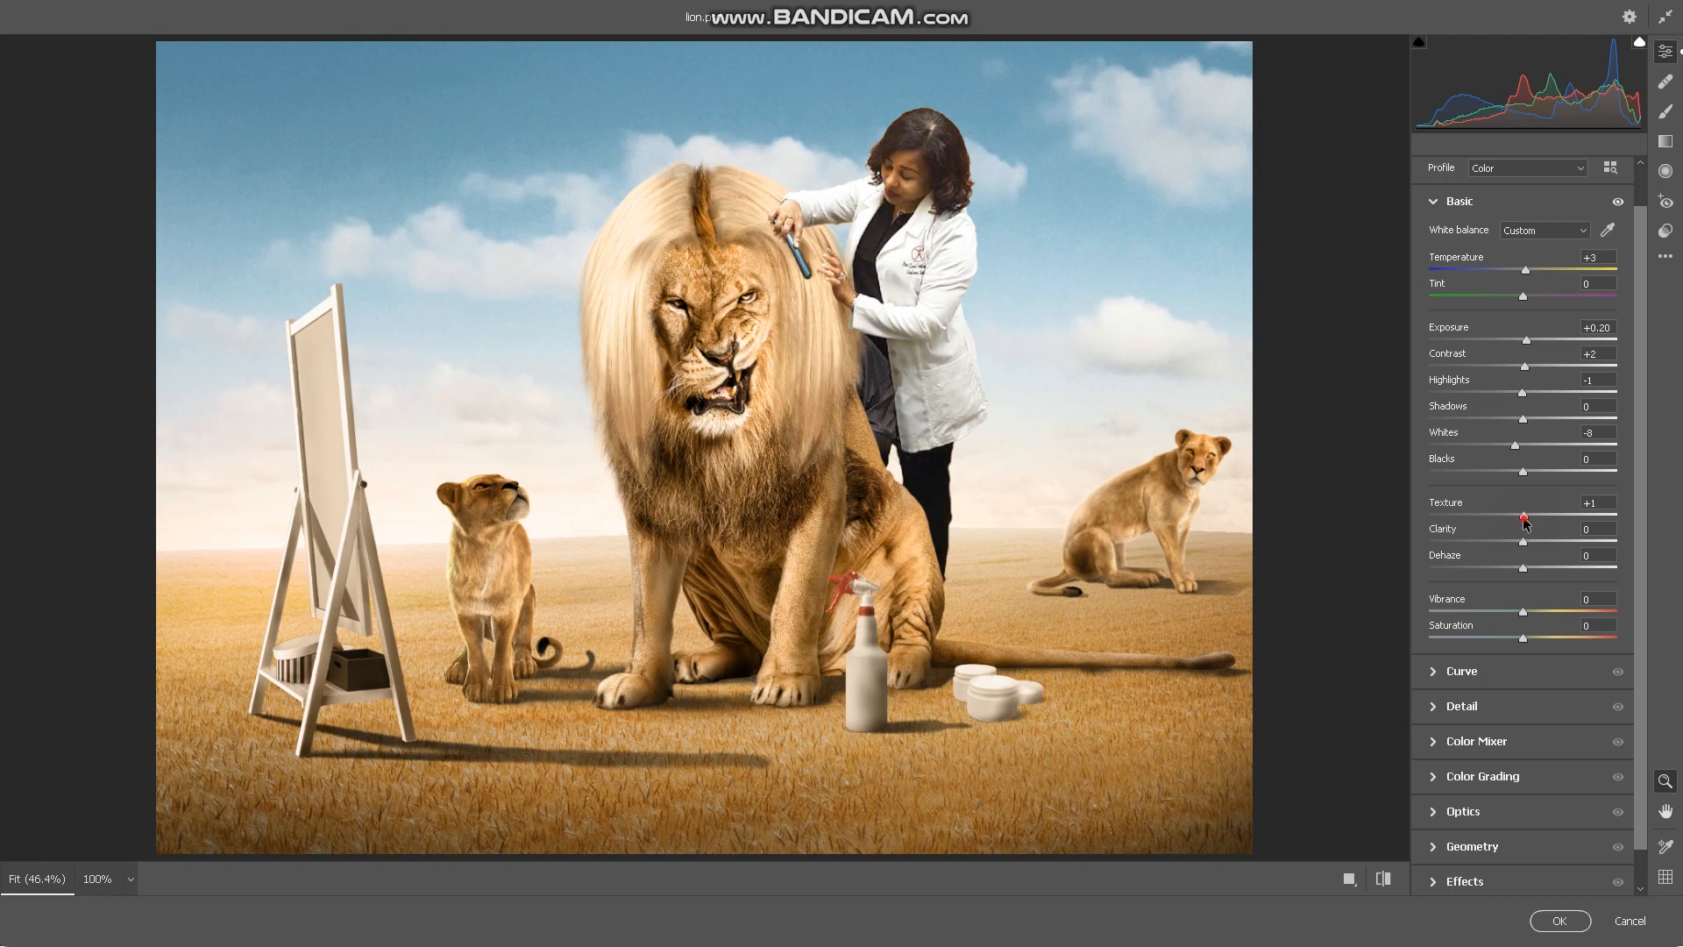
pyautogui.moveTo(1523, 516); pyautogui.dragTo(1525, 516)
pyautogui.moveTo(1526, 544); pyautogui.dragTo(1531, 543)
# - Compare before and after side by side while fine-tuning Dehaze, Vibrance and Saturation
pyautogui.click(1350, 881)
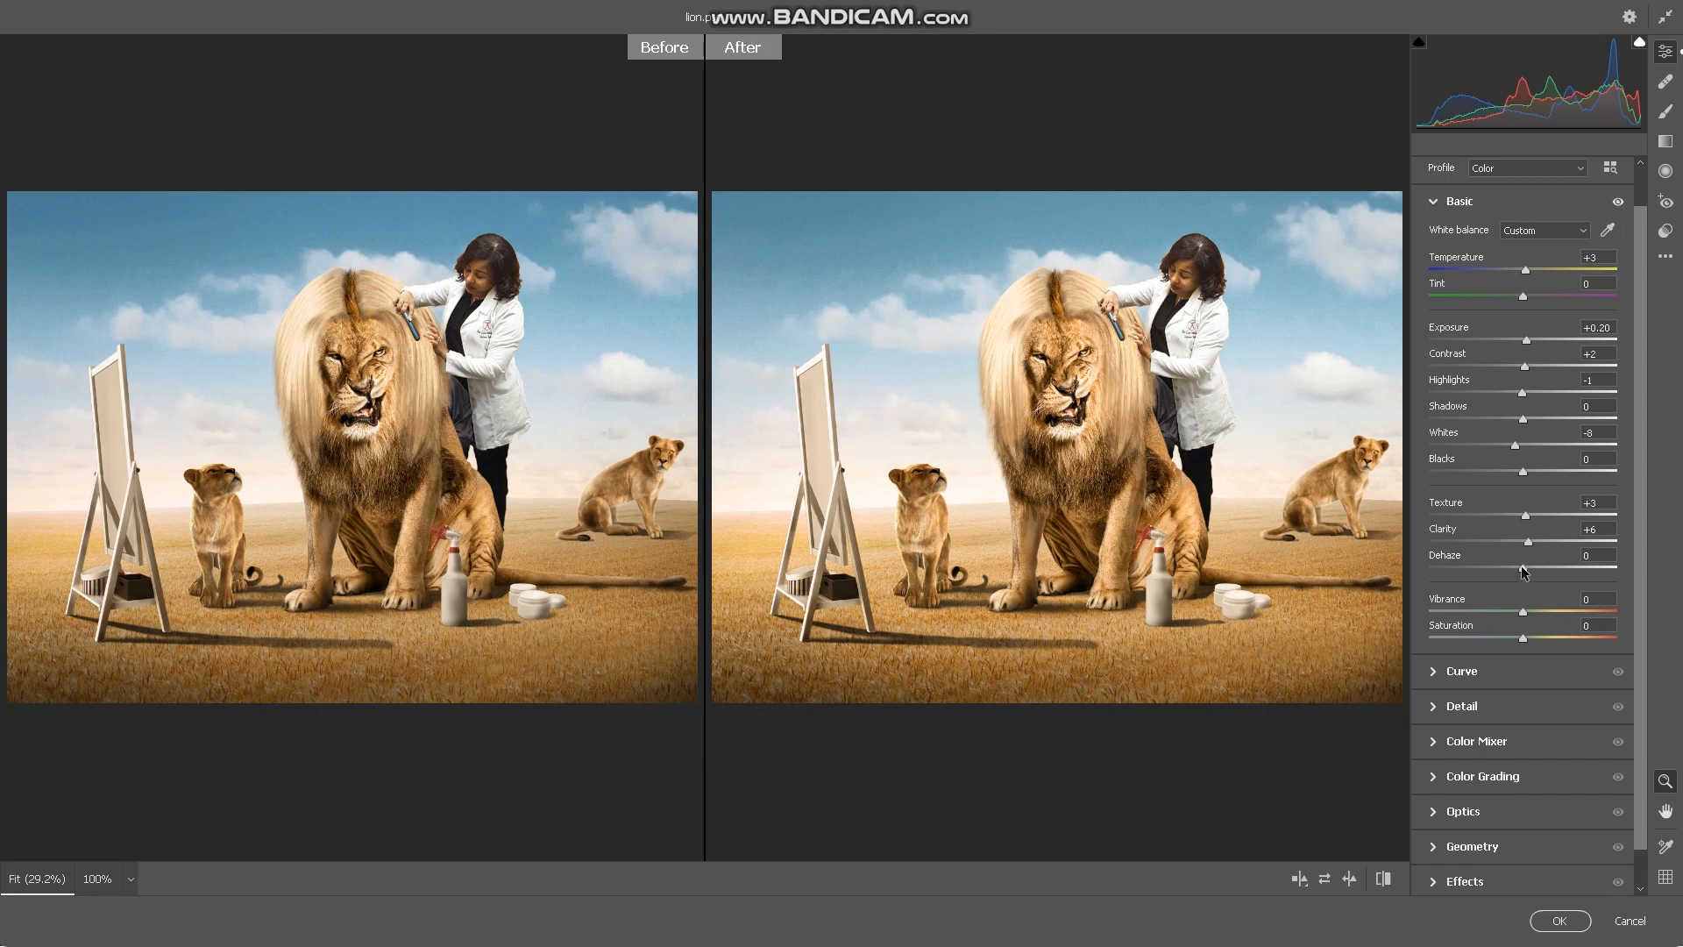
pyautogui.moveTo(1523, 569); pyautogui.dragTo(1521, 572)
pyautogui.moveTo(1561, 580); pyautogui.dragTo(1523, 587)
pyautogui.moveTo(1525, 636); pyautogui.dragTo(1527, 637)
pyautogui.moveTo(1524, 618); pyautogui.dragTo(1520, 616)
pyautogui.moveTo(1521, 635); pyautogui.dragTo(1530, 637)
# - Set Sharpening and Noise Reduction to 3, and fine-tune the aqua and yellow tones in the Color Mixer
pyautogui.click(1435, 706)
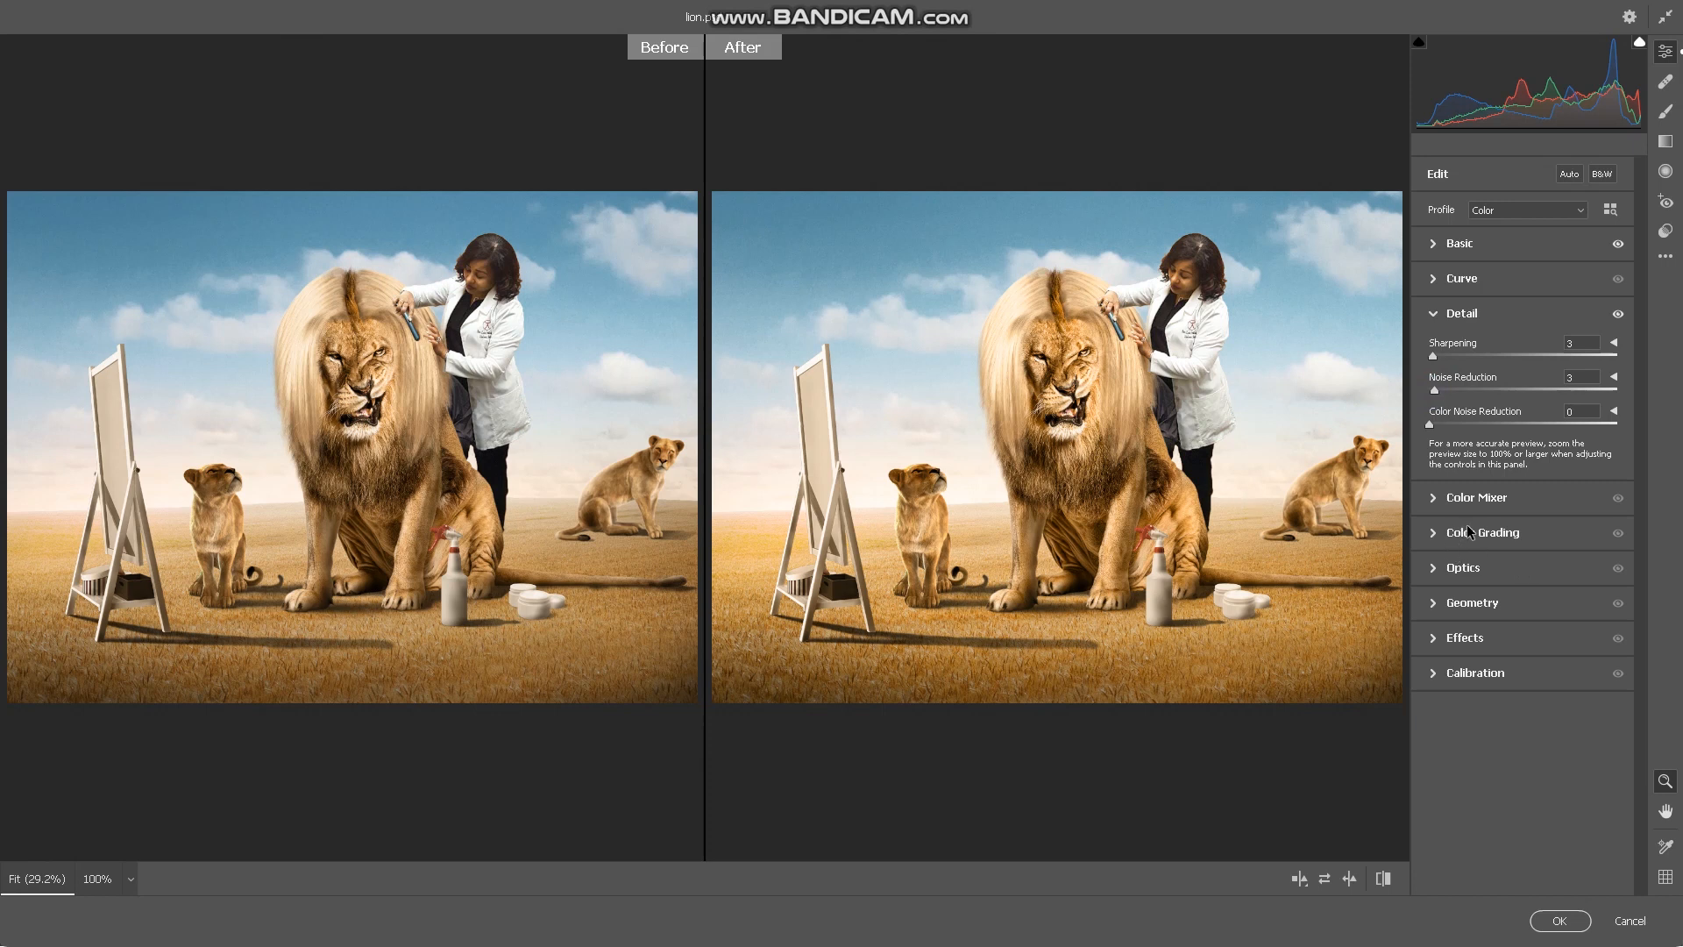
pyautogui.click(1478, 497)
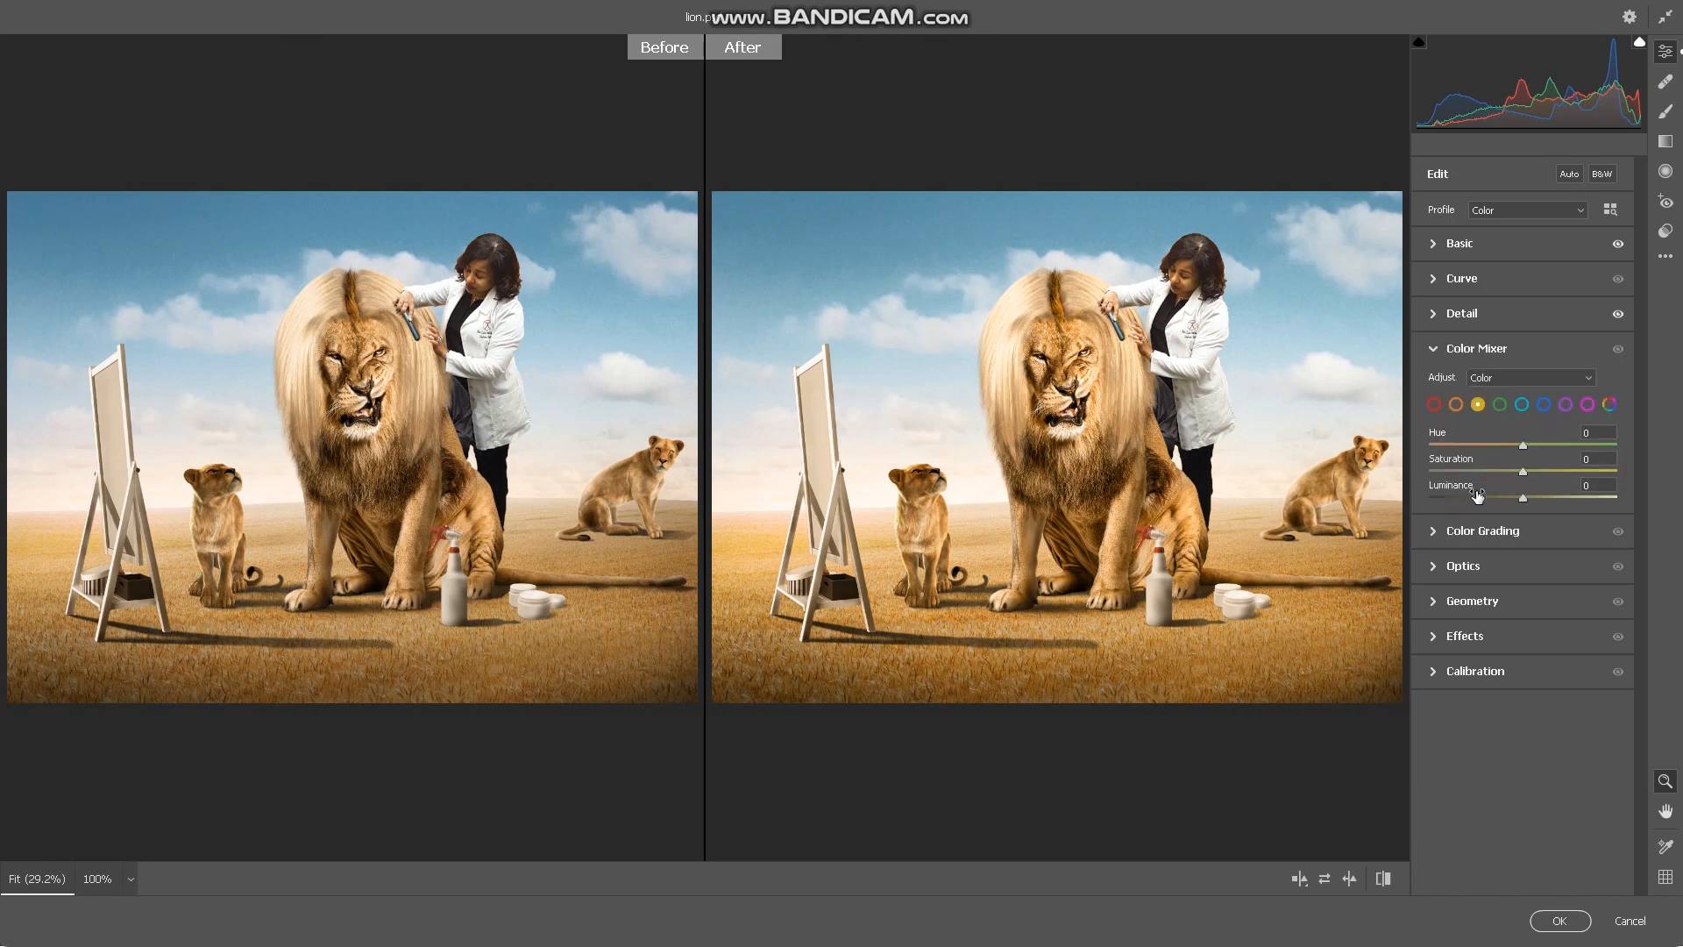
pyautogui.click(1522, 406)
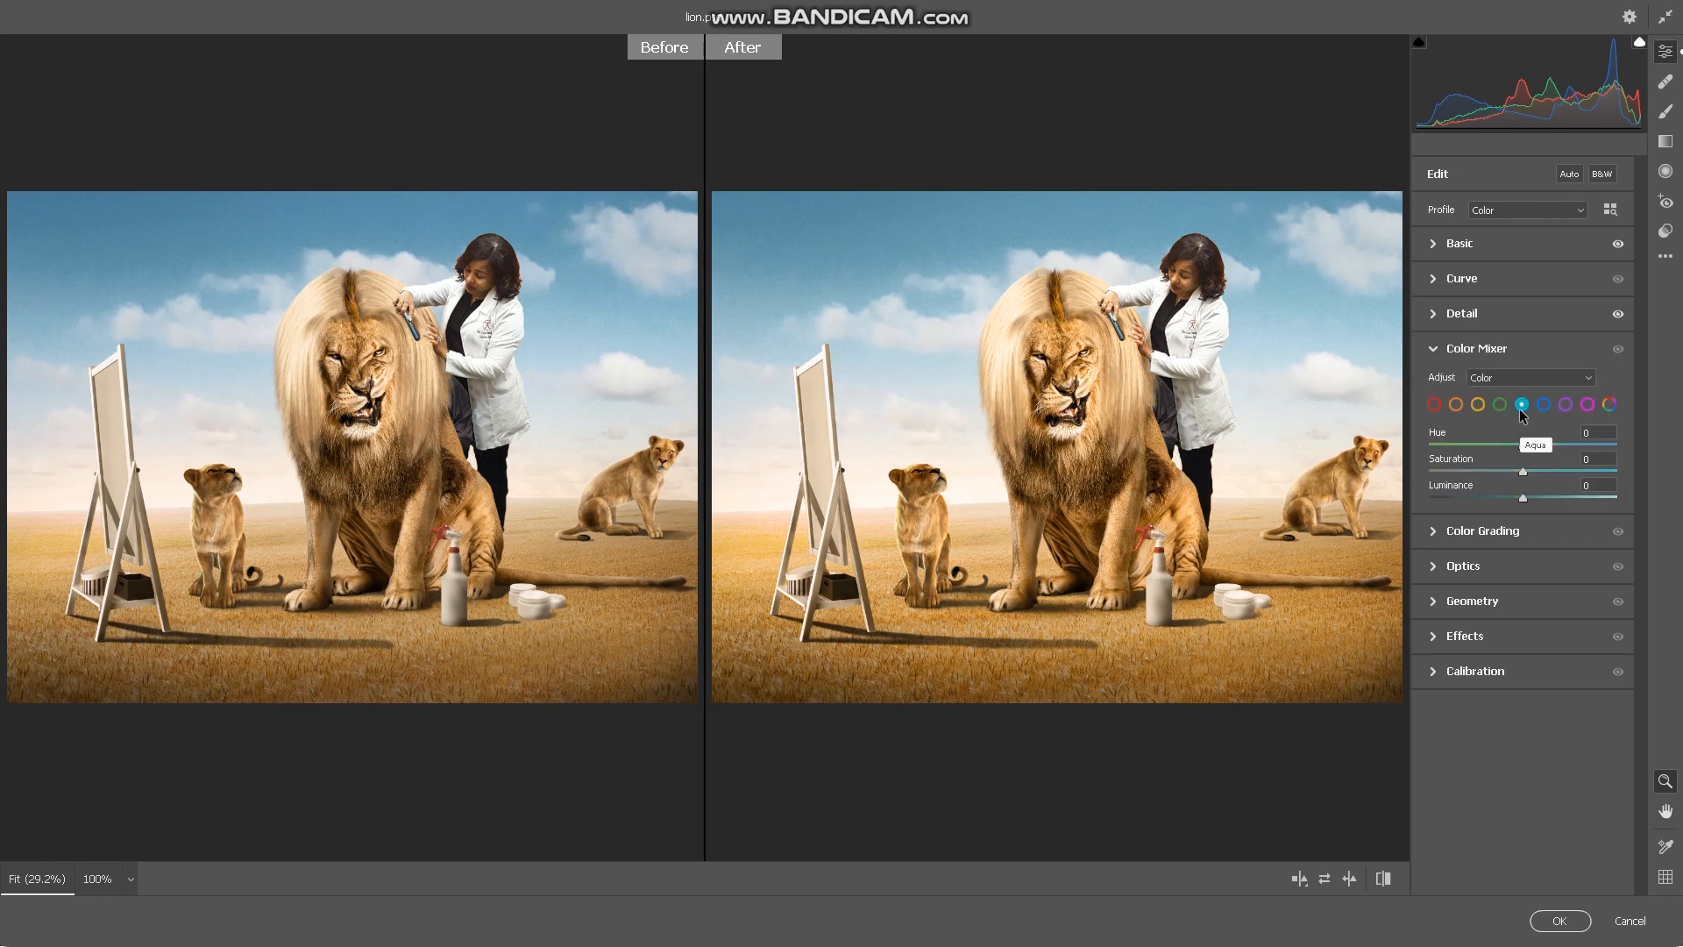
pyautogui.moveTo(1525, 449)
pyautogui.mouseDown()
pyautogui.moveTo(1400, 456)
pyautogui.moveTo(1564, 474)
pyautogui.moveTo(1495, 474)
pyautogui.moveTo(1531, 471)
pyautogui.mouseUp()
pyautogui.click(1472, 402)
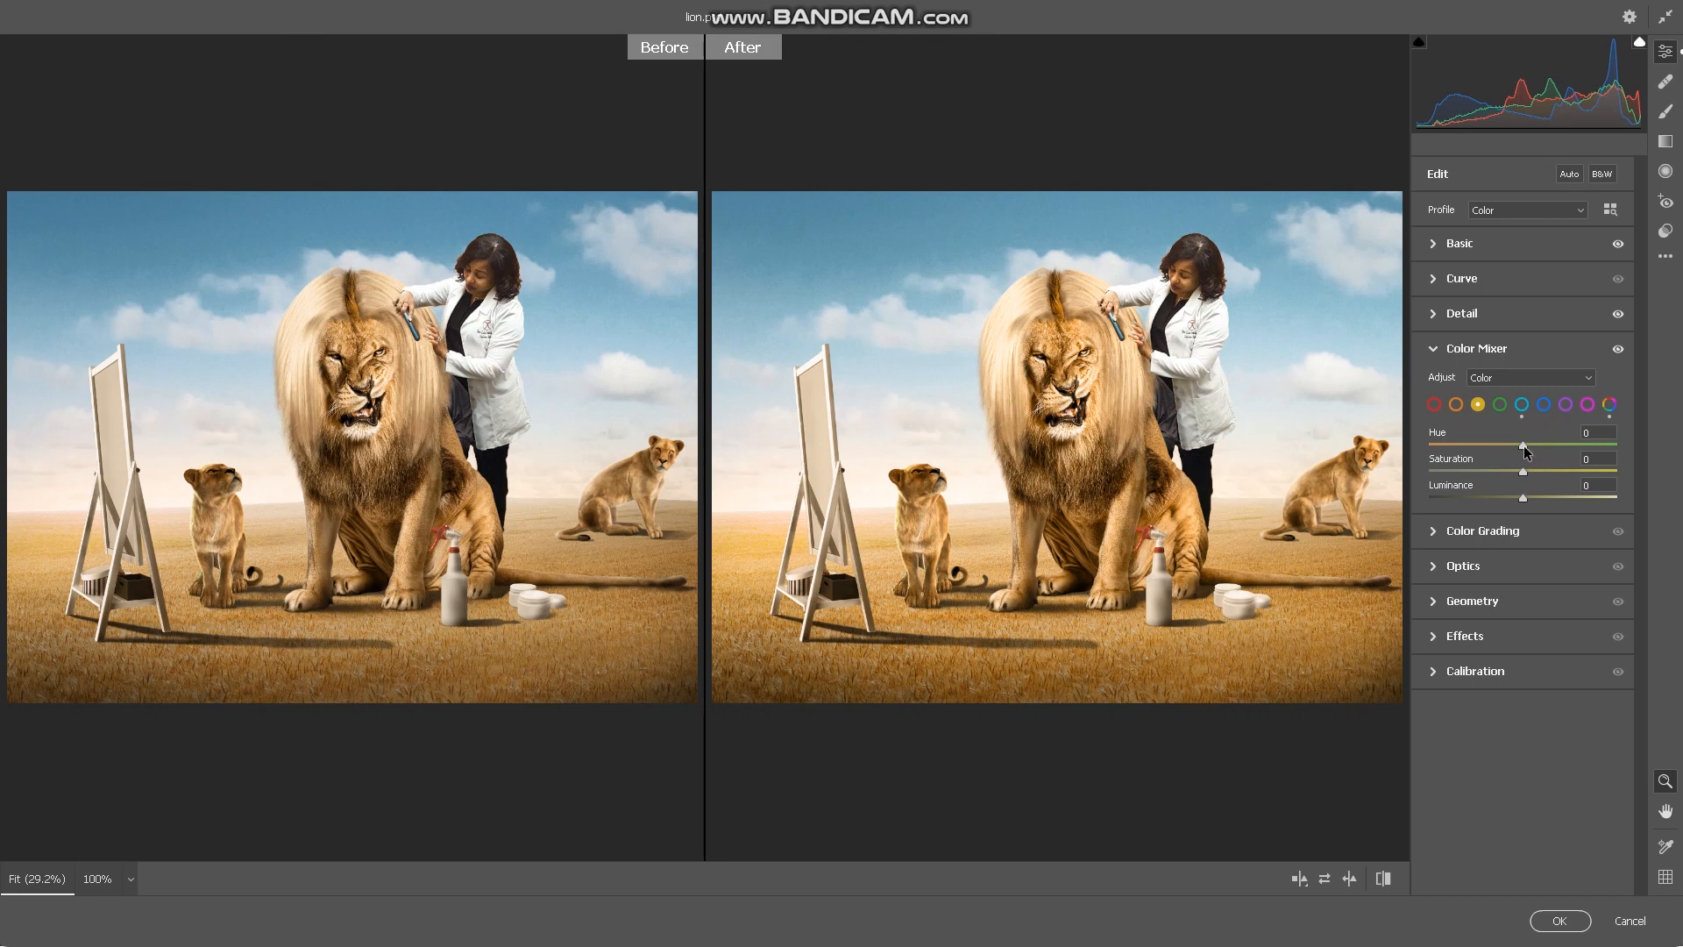
pyautogui.moveTo(1525, 450)
pyautogui.mouseDown()
pyautogui.moveTo(1502, 448)
pyautogui.moveTo(1560, 444)
pyautogui.moveTo(1462, 443)
pyautogui.moveTo(1524, 451)
pyautogui.mouseUp()
# - Colour-grade the highlights with a faint yellow-orange tint and the shadows with a slight orange tint
pyautogui.click(1455, 537)
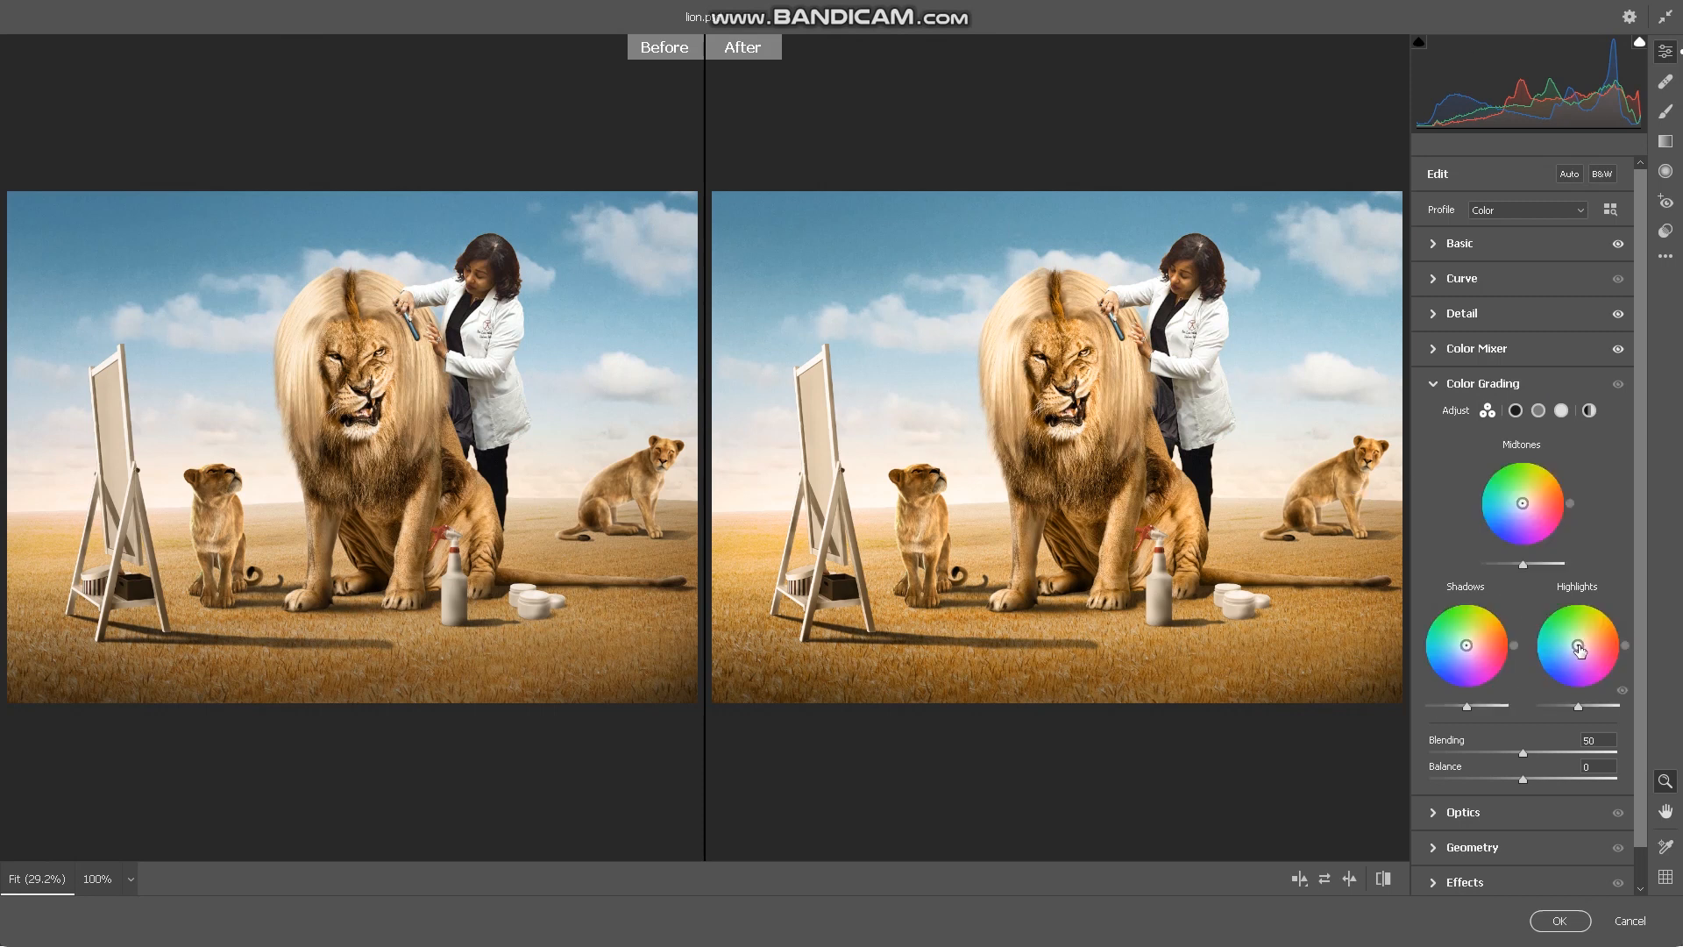
pyautogui.moveTo(1580, 649)
pyautogui.mouseDown()
pyautogui.moveTo(1595, 628)
pyautogui.moveTo(1560, 640)
pyautogui.moveTo(1562, 658)
pyautogui.moveTo(1593, 649)
pyautogui.moveTo(1576, 644)
pyautogui.moveTo(1609, 613)
pyautogui.mouseUp()
pyautogui.moveTo(1578, 646); pyautogui.dragTo(1579, 646)
pyautogui.moveTo(1468, 648)
pyautogui.mouseDown()
pyautogui.moveTo(1437, 677)
pyautogui.moveTo(1497, 635)
pyautogui.moveTo(1473, 642)
pyautogui.mouseUp()
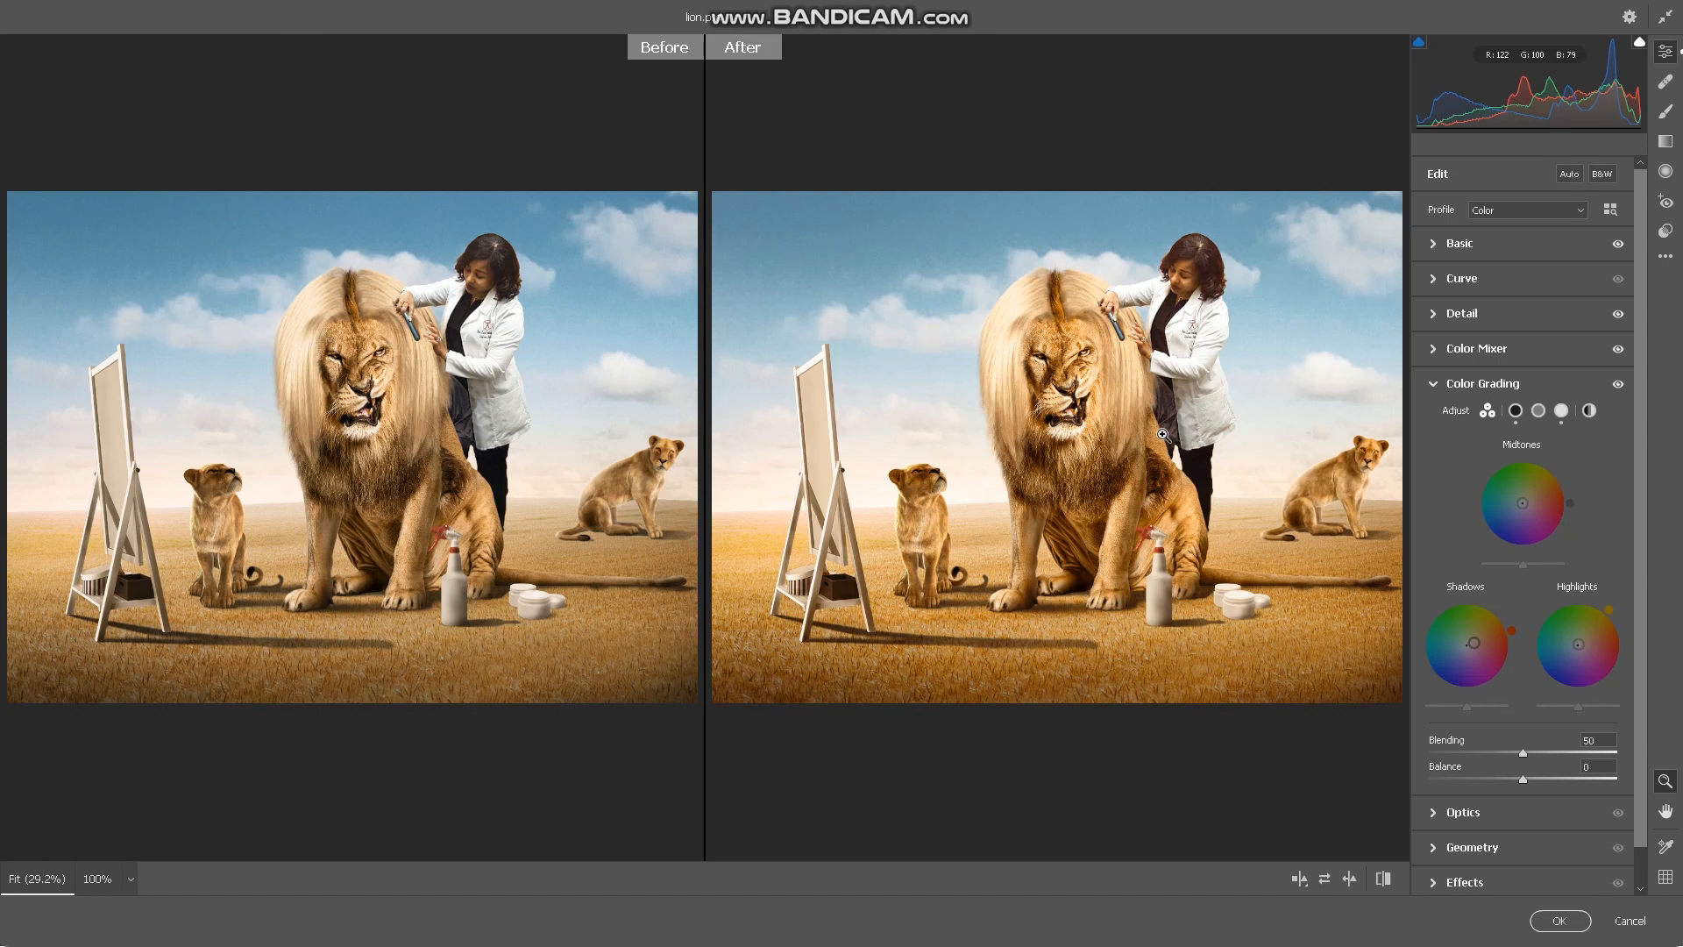
# - Tint the midtones a faint yellow-orange in Color Grading and apply the Camera Raw Filter
pyautogui.moveTo(1522, 500); pyautogui.dragTo(1521, 496)
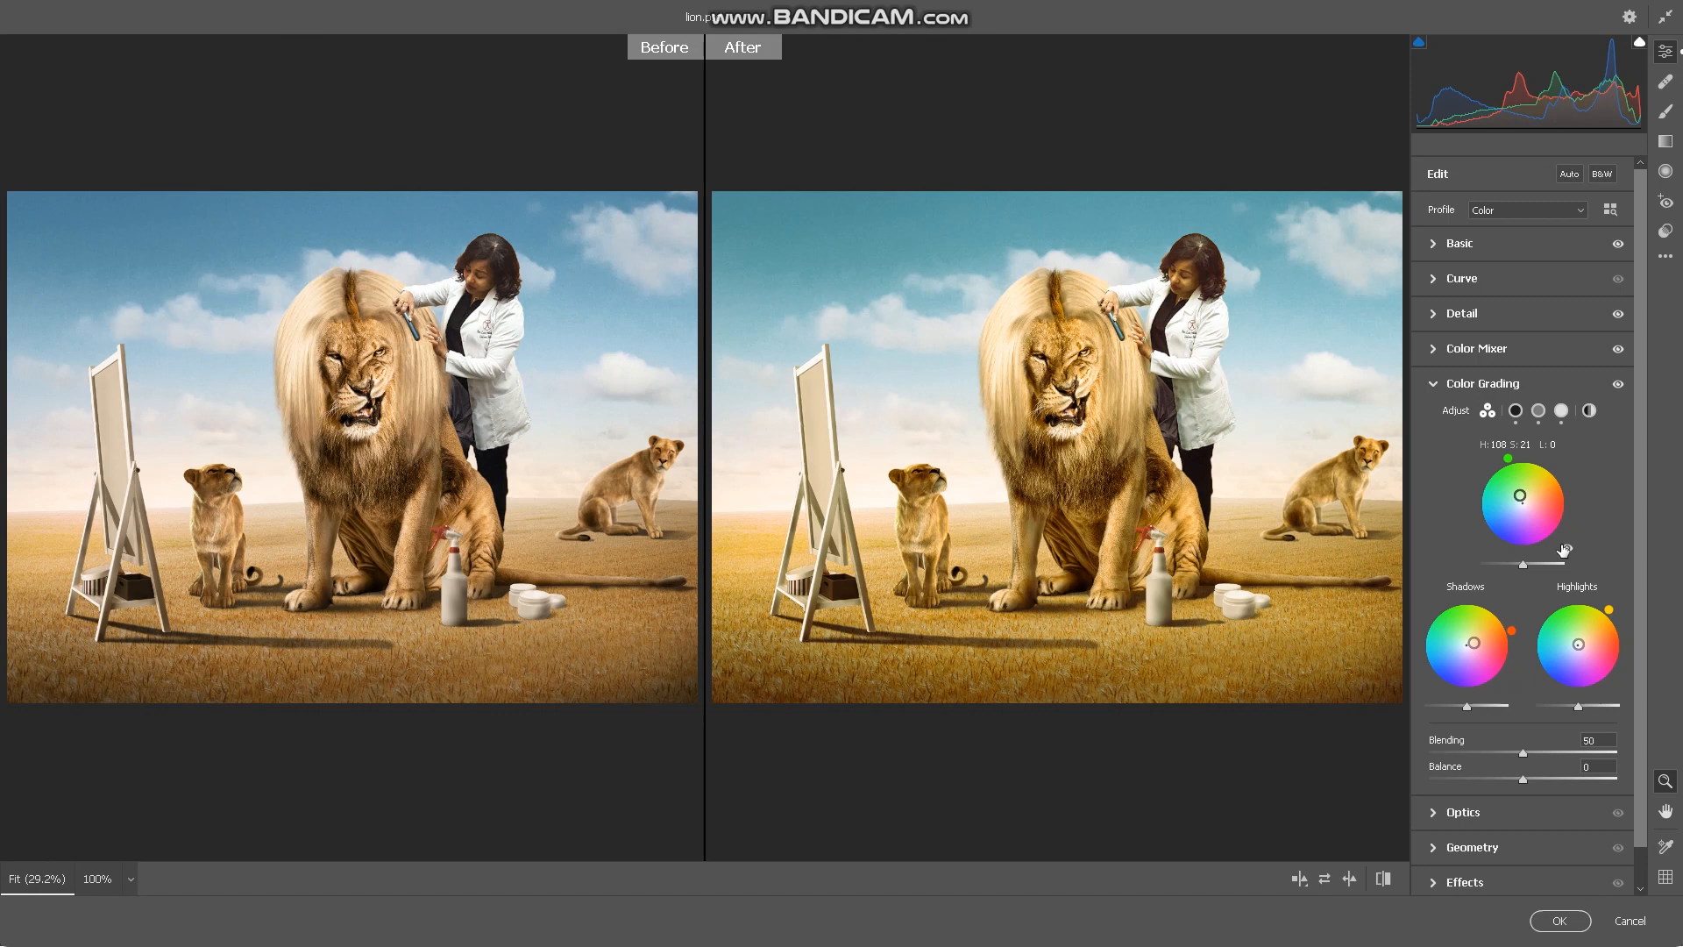
pyautogui.moveTo(1508, 460); pyautogui.dragTo(1548, 496)
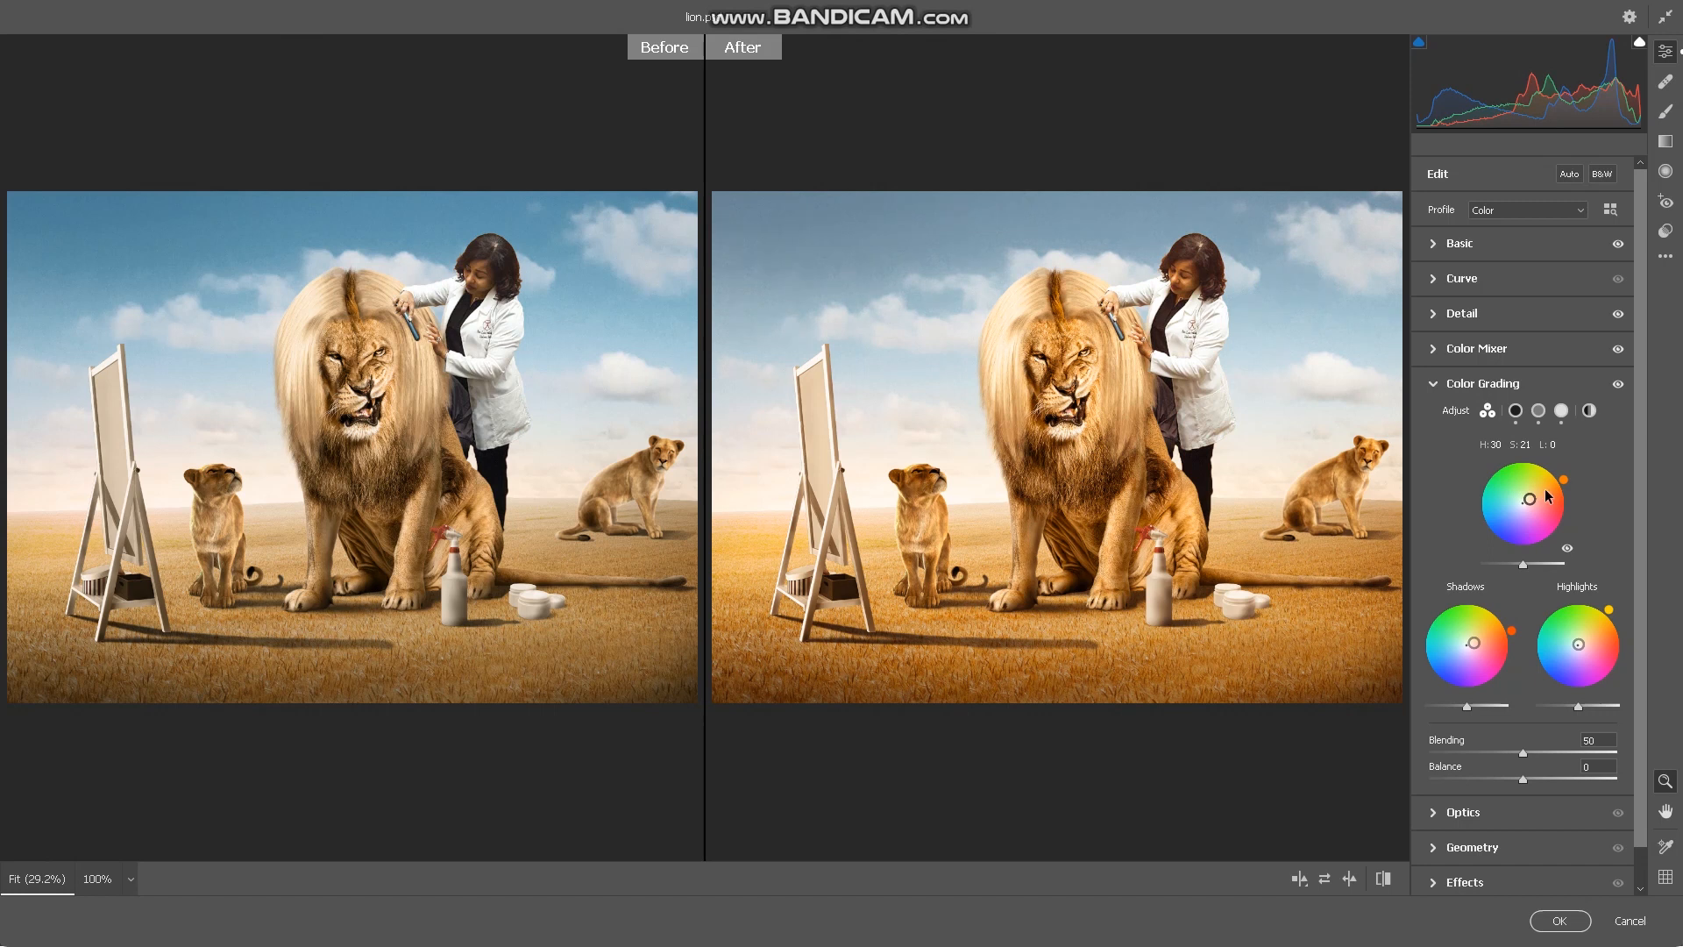
pyautogui.moveTo(1530, 500); pyautogui.dragTo(1559, 478)
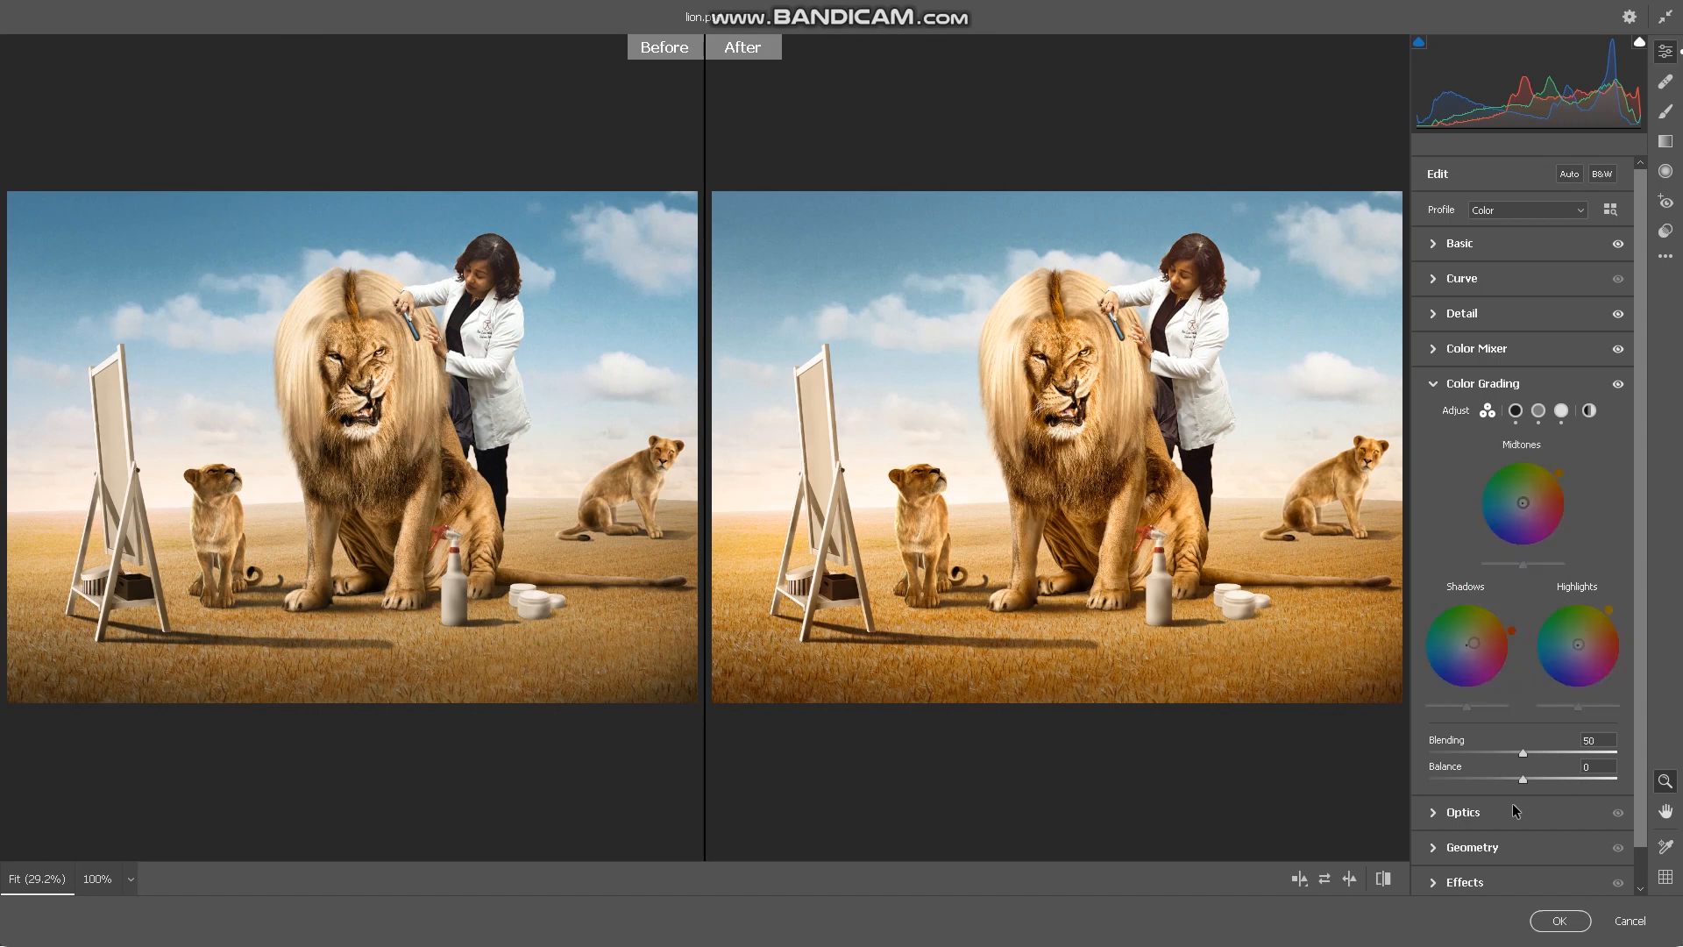
pyautogui.scroll(-1, 1516, 808)
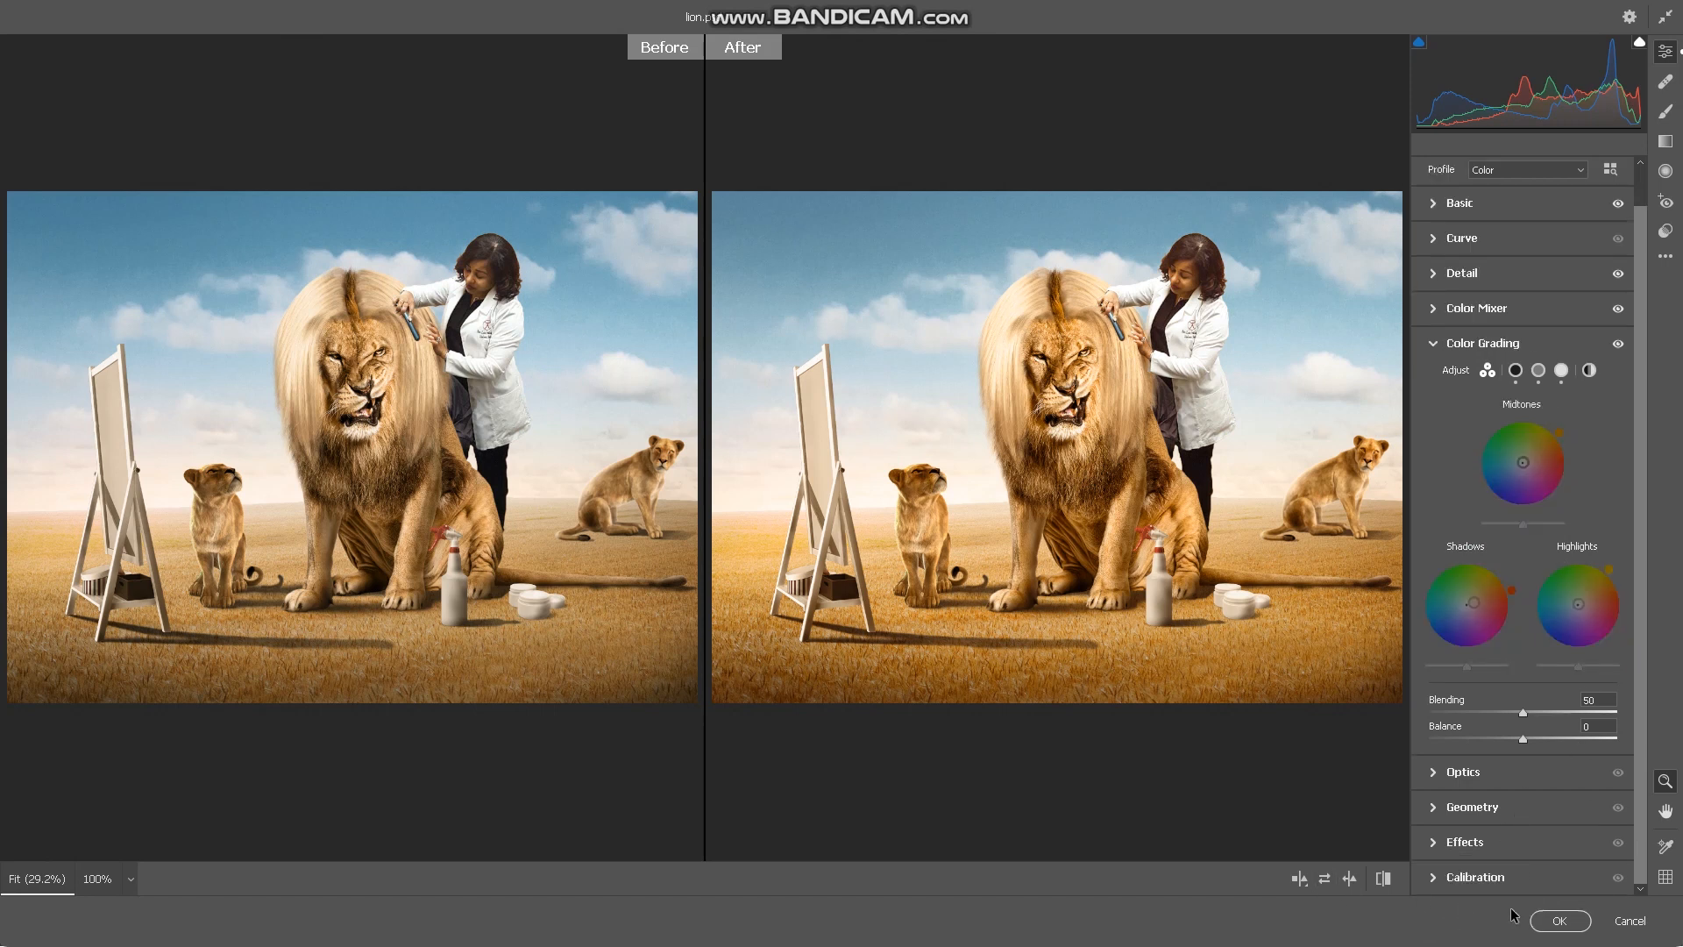
pyautogui.click(1540, 924)
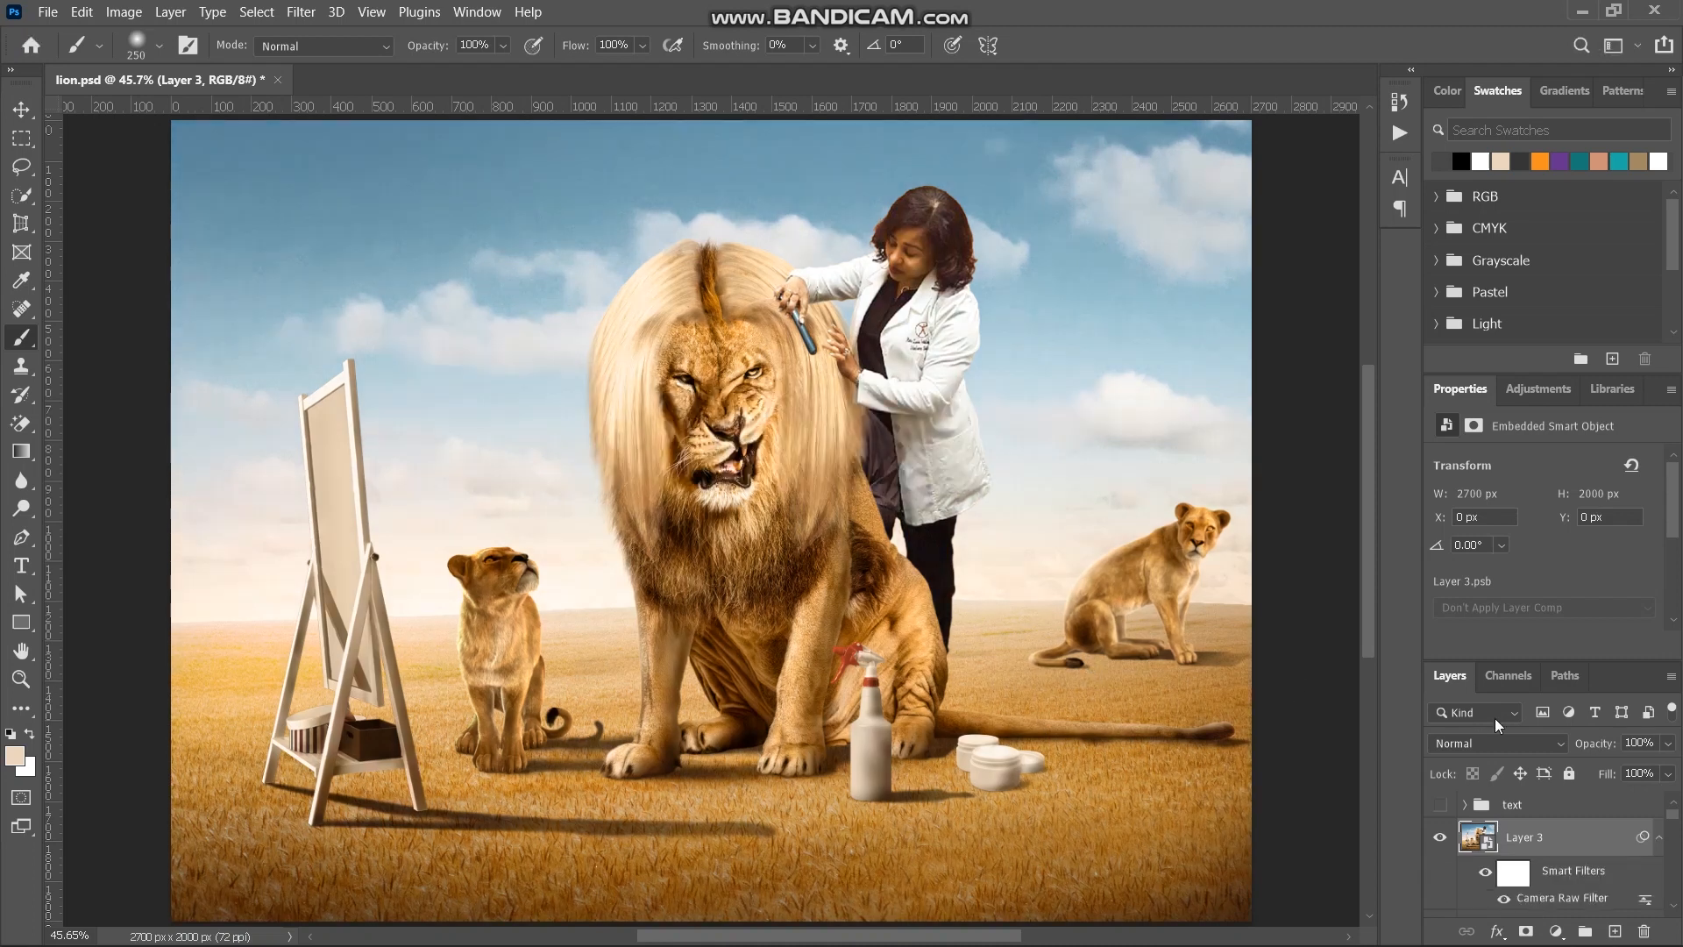
# - Collapse the smart filters of Layer 3 and toggle the layer's visibility to compare the image with and without the grade
pyautogui.click(1658, 837)
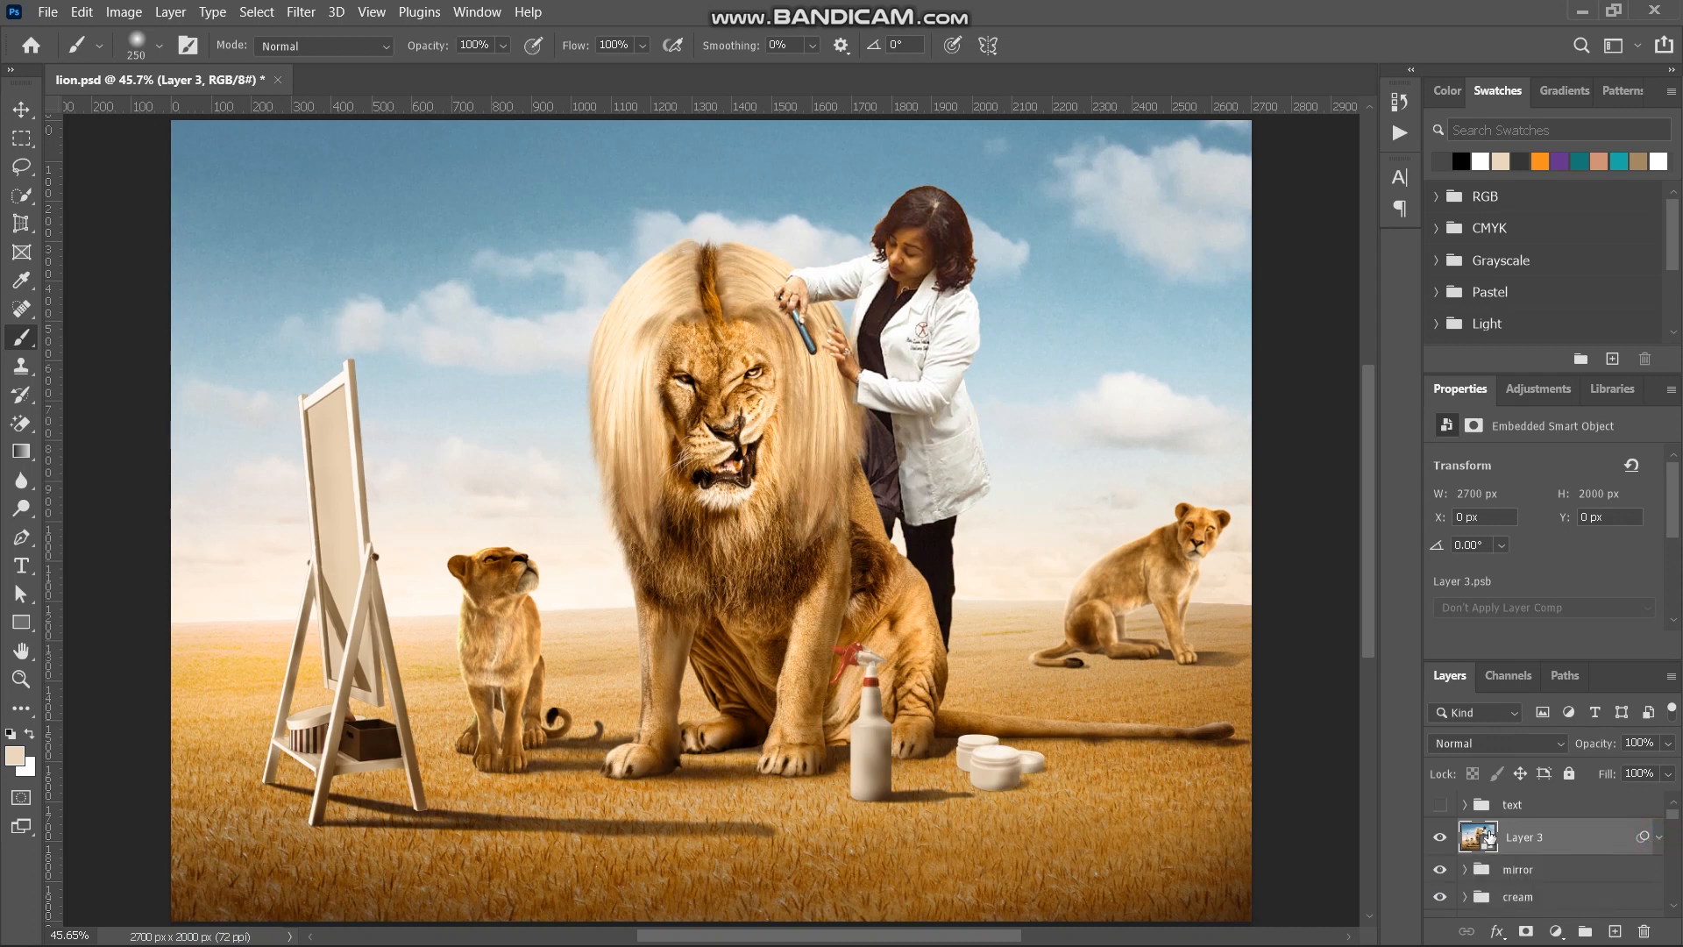
pyautogui.click(1439, 841)
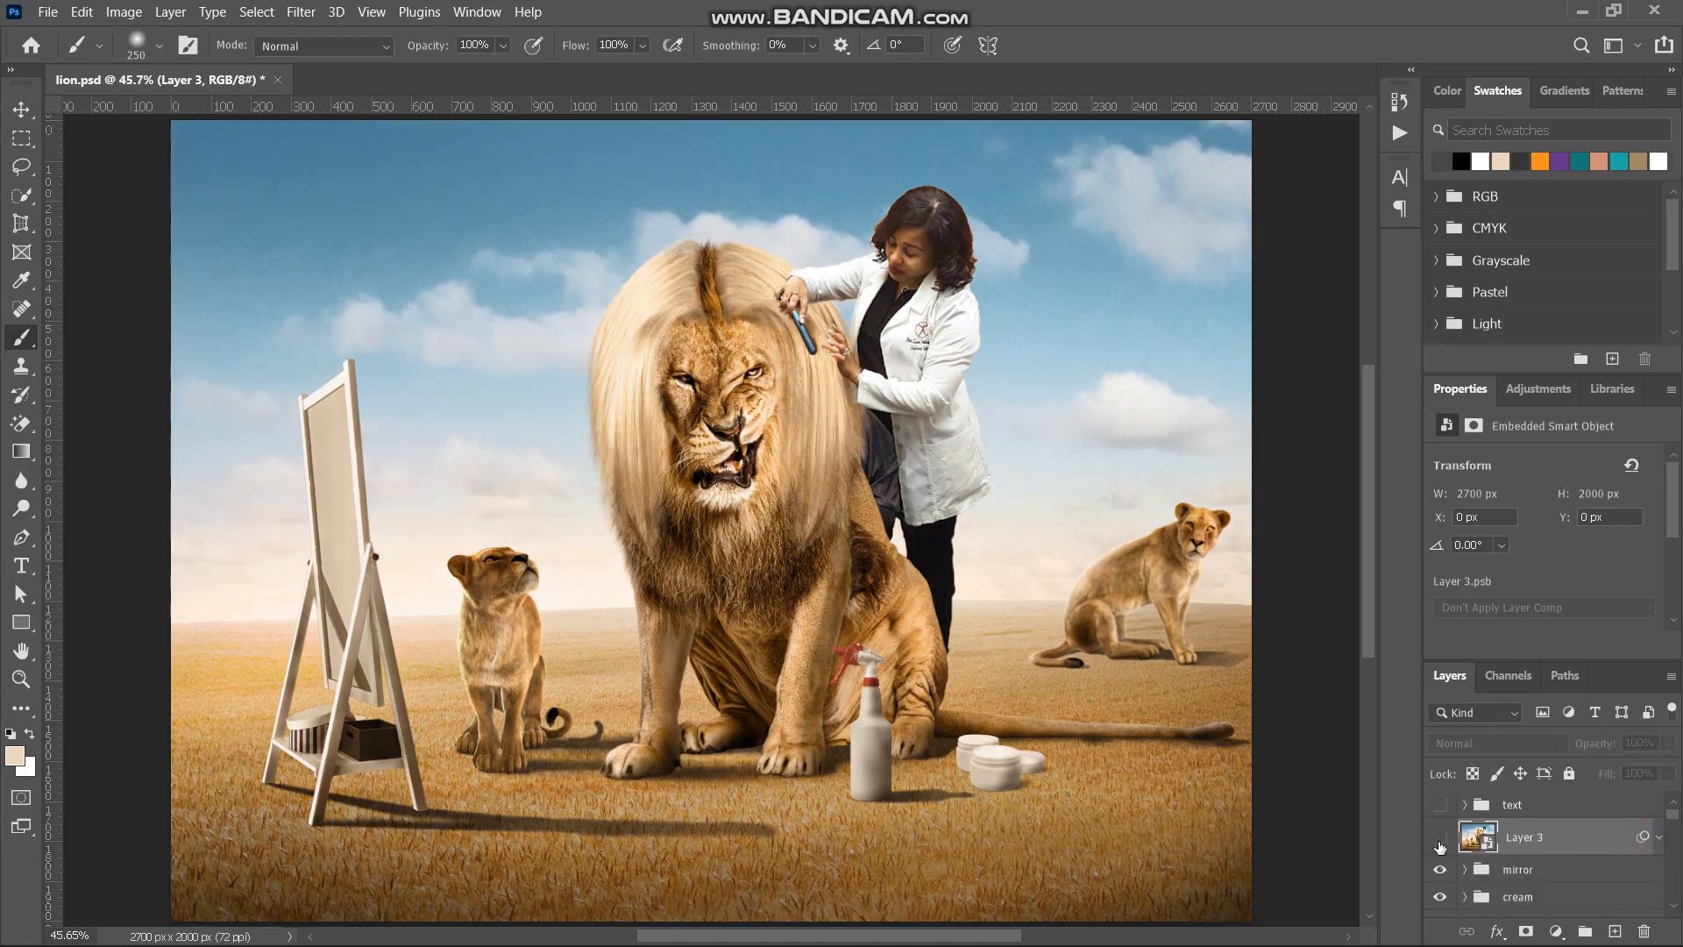
pyautogui.click(1439, 839)
# - Make the text group above Layer 3 visible, check its layers and leave the group collapsed
pyautogui.click(1465, 805)
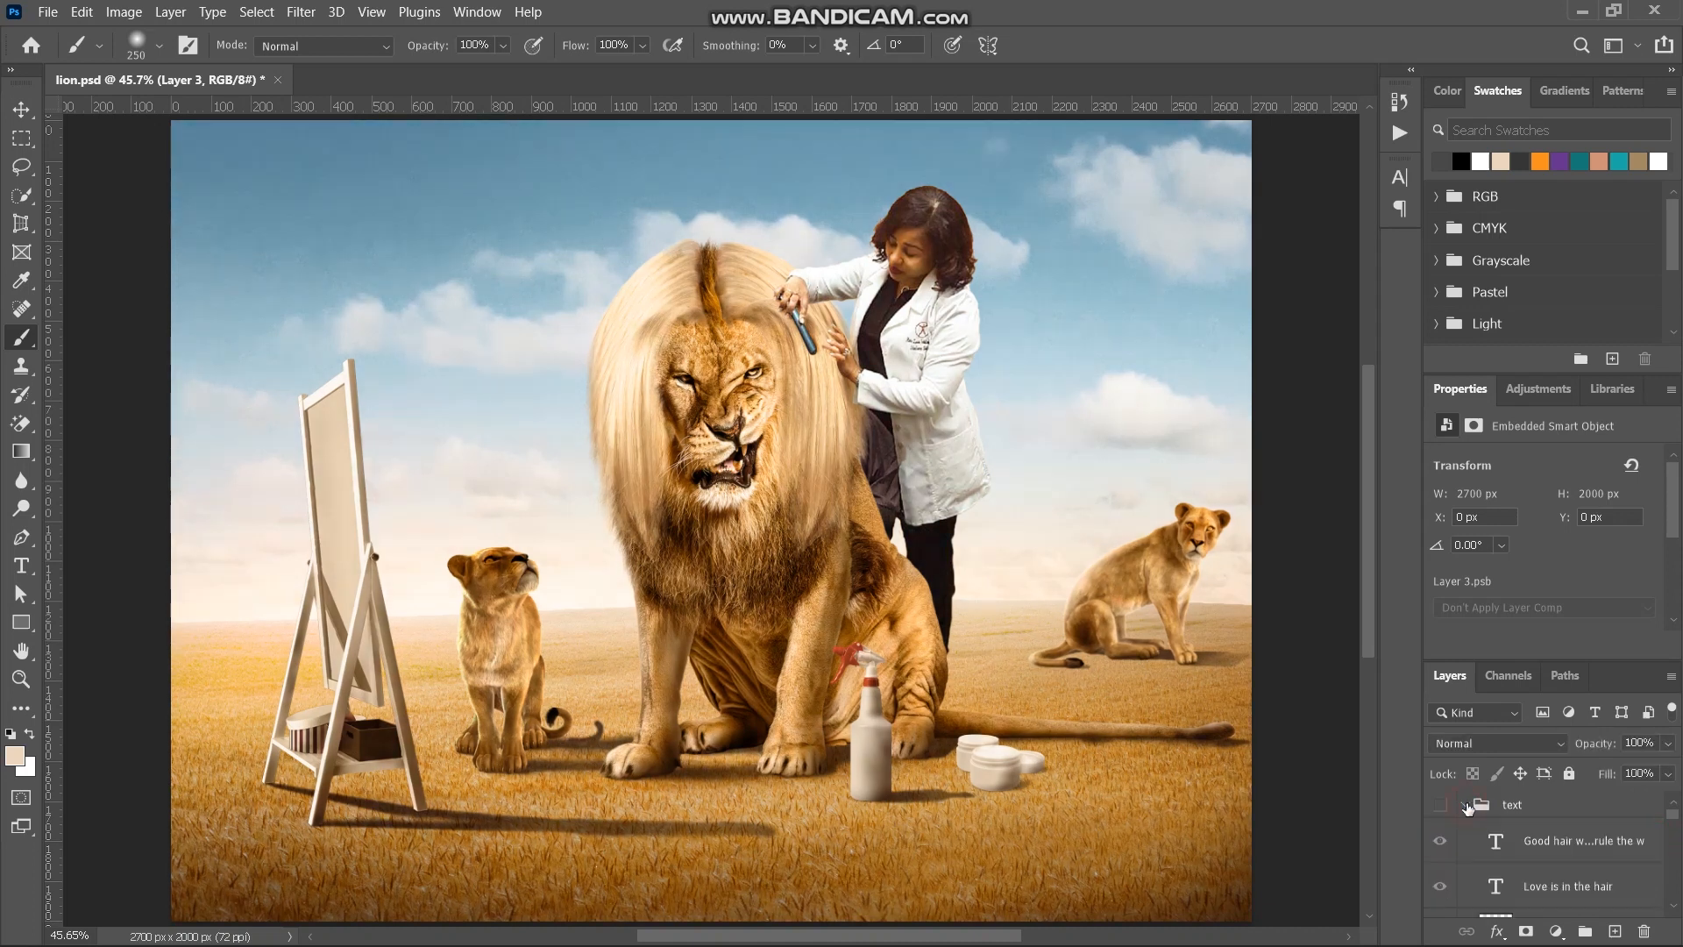
pyautogui.click(1441, 805)
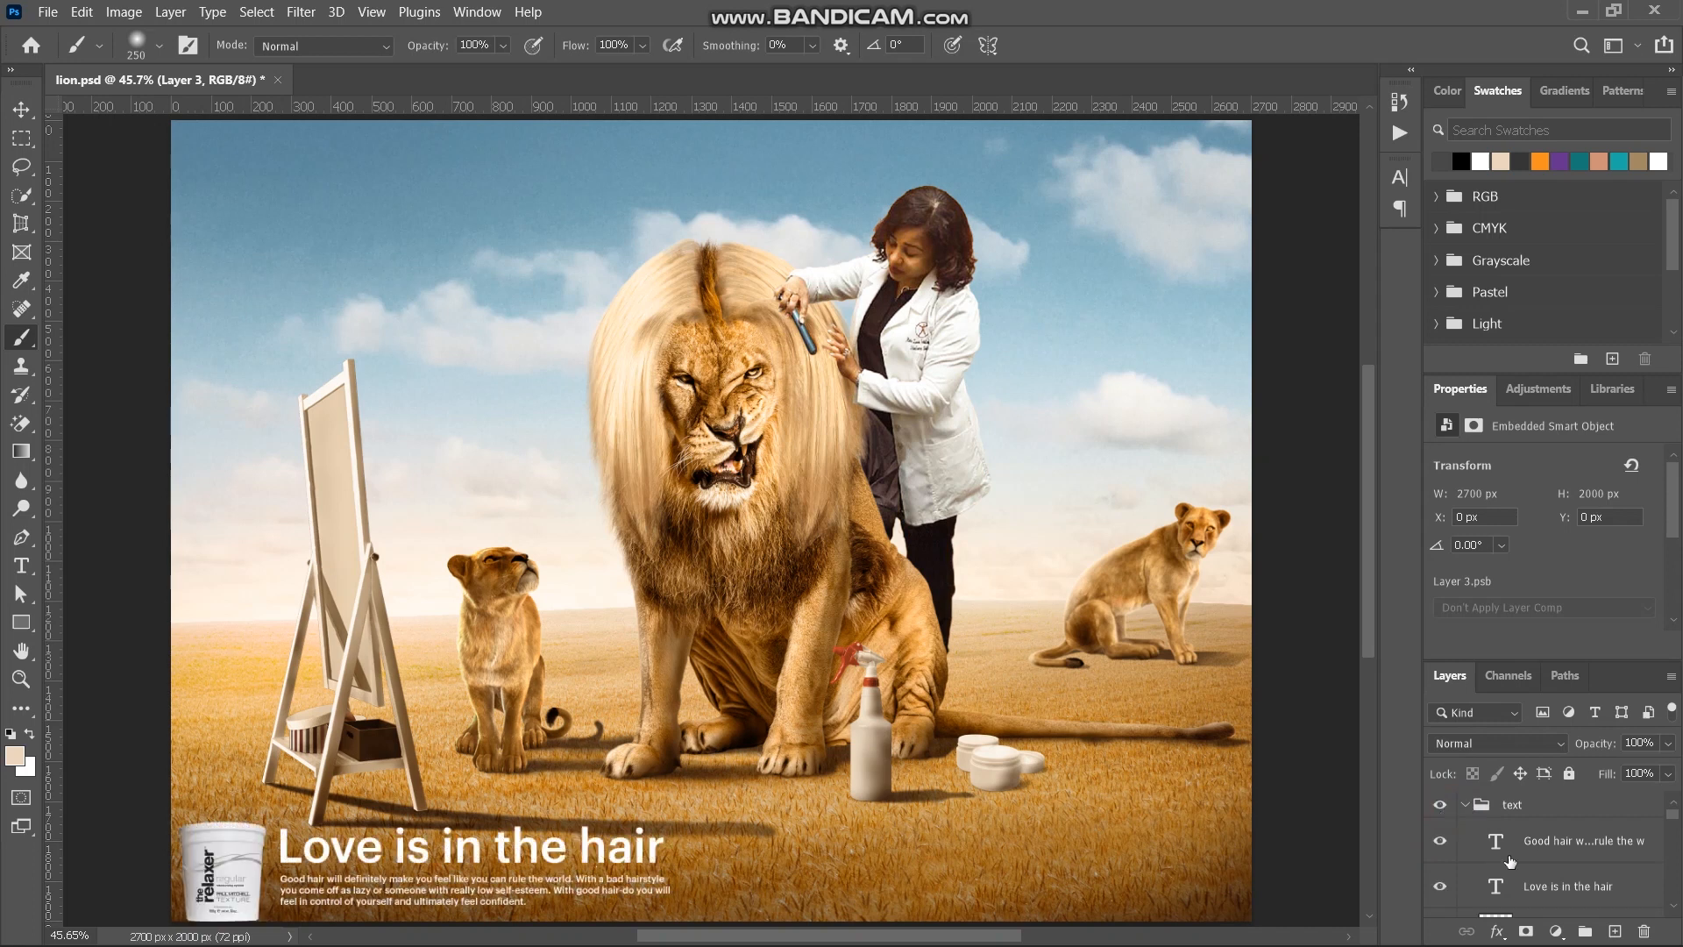
pyautogui.click(1465, 804)
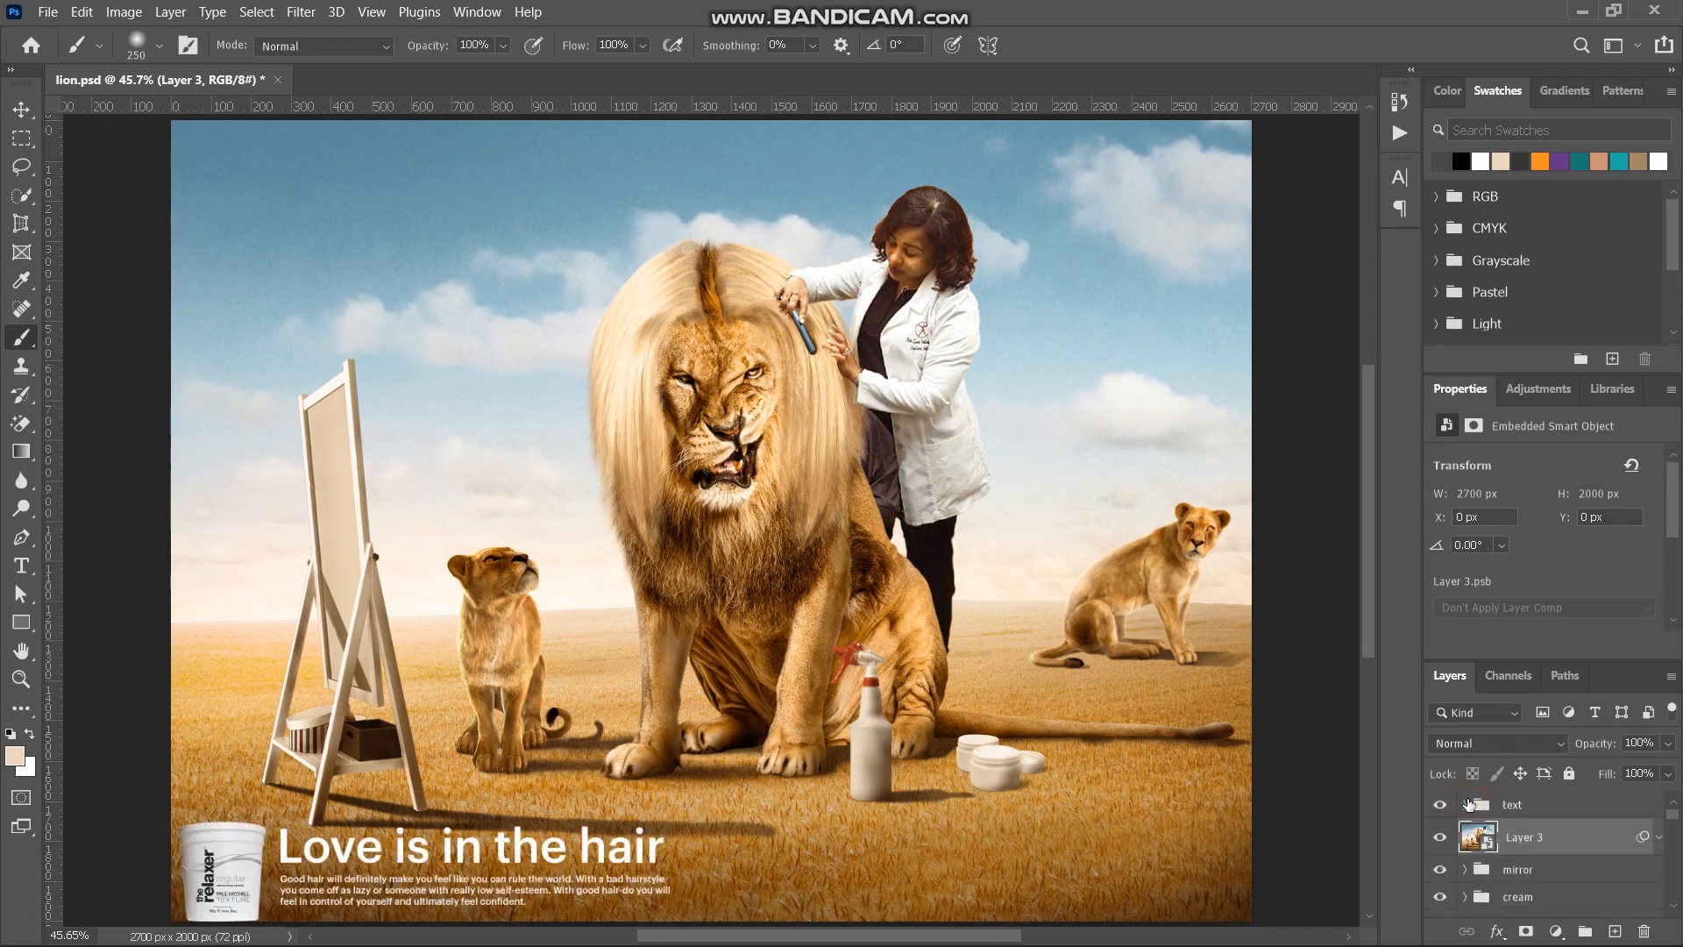